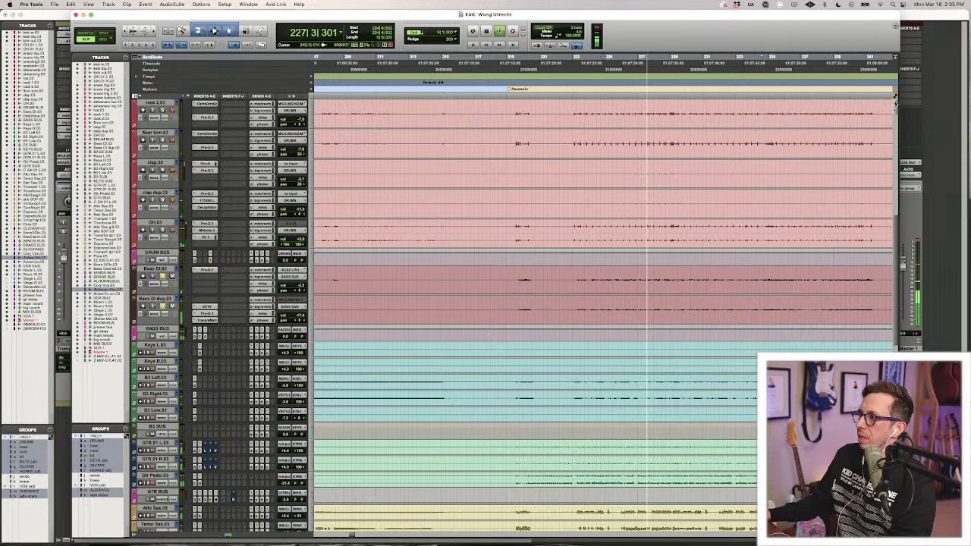
Enlarge the audio waveforms on all tracks and audition the soloed guitar pedal track alongside its mixer channel.
key("super+alt+bracketright")
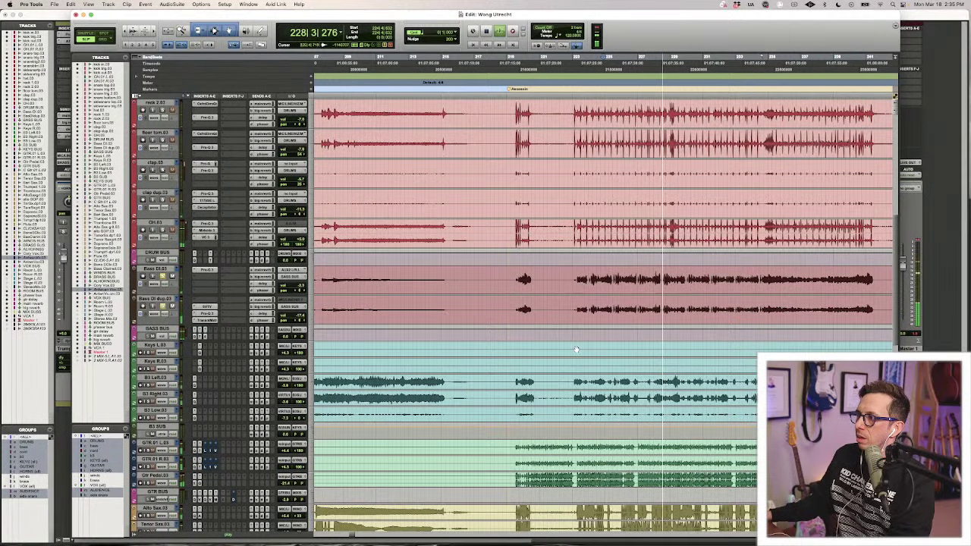
scroll(576, 349, "down", 3)
key("super+equal")
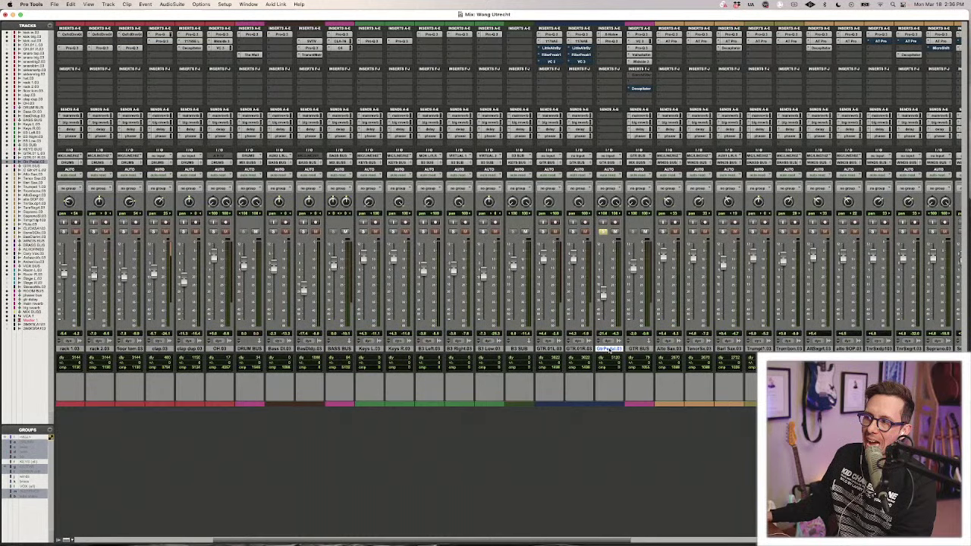
key("space")
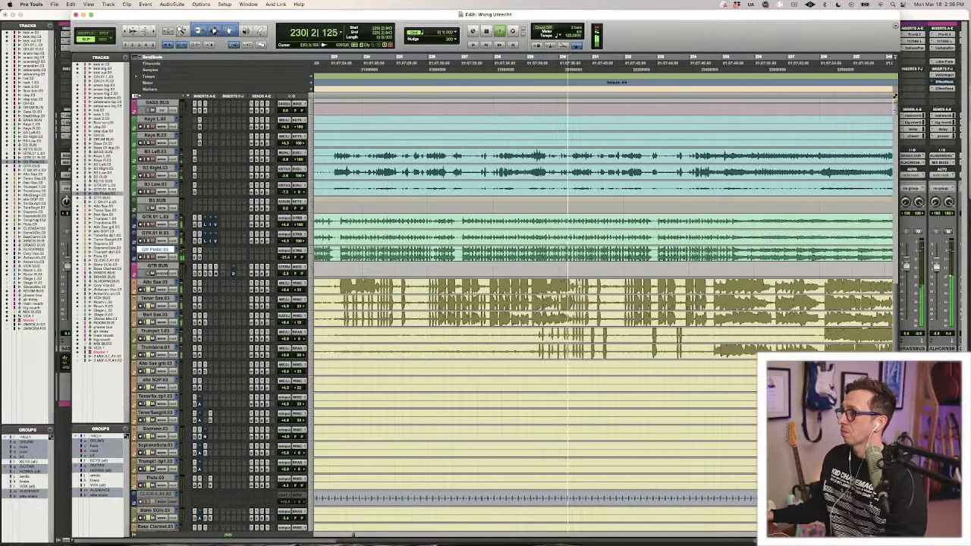
key("space")
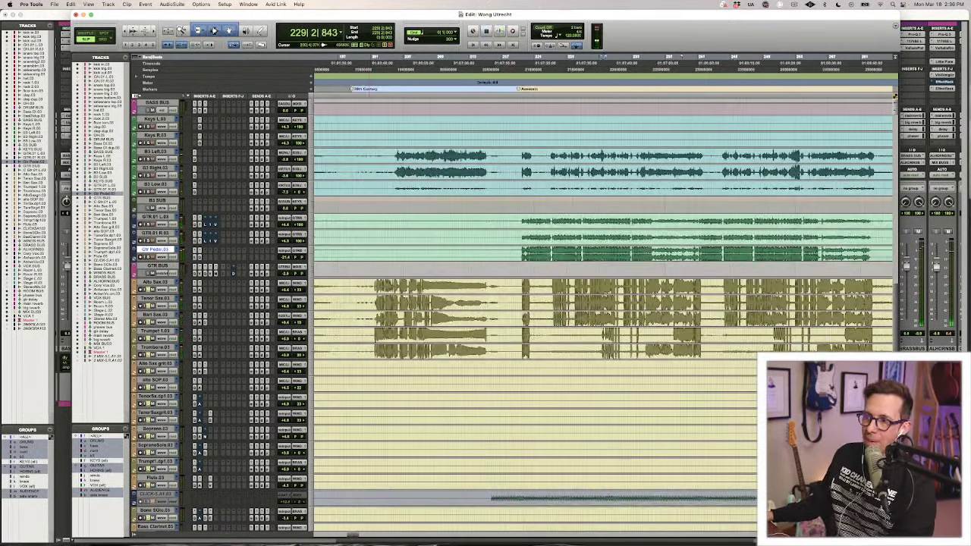
Place the edit cursor at bar 245 in the horn tracks and examine the sax and brass parts there.
scroll(444, 293, "right", 5)
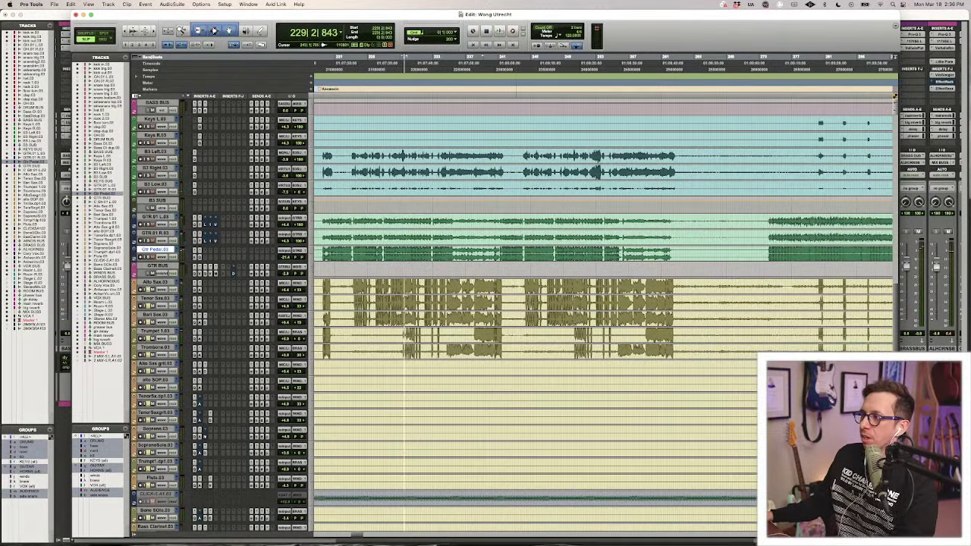
left_click(537, 286)
key("t")
key("t")
scroll(533, 299, "right", 5)
key("r")
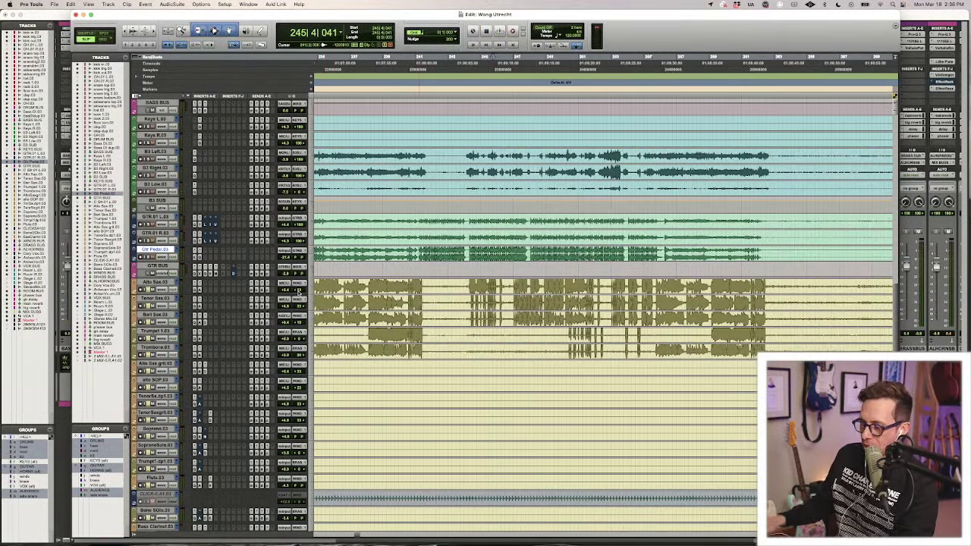
Examine the sax, trumpet, trombone and bus channels in the mixer, then return to the edit window.
key("super+equal")
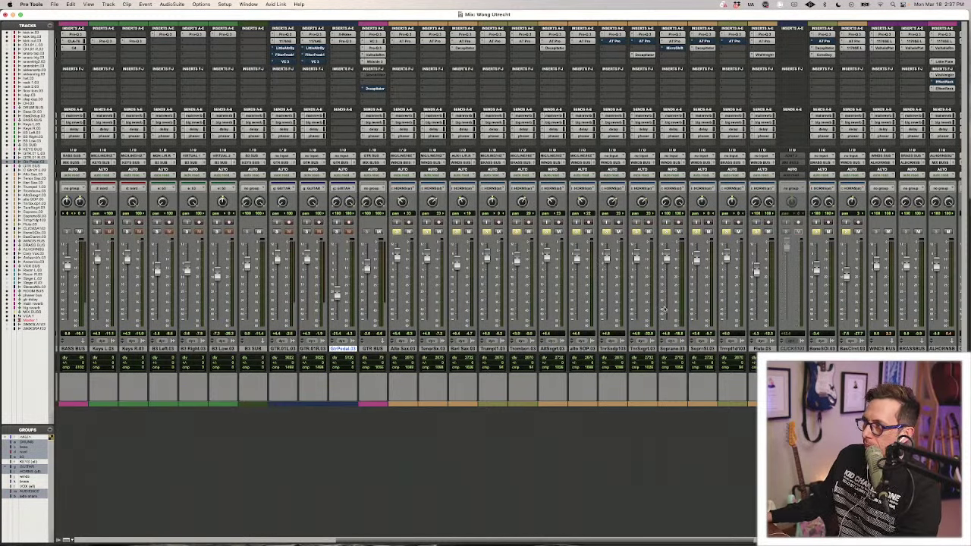
scroll(665, 310, "right", 5)
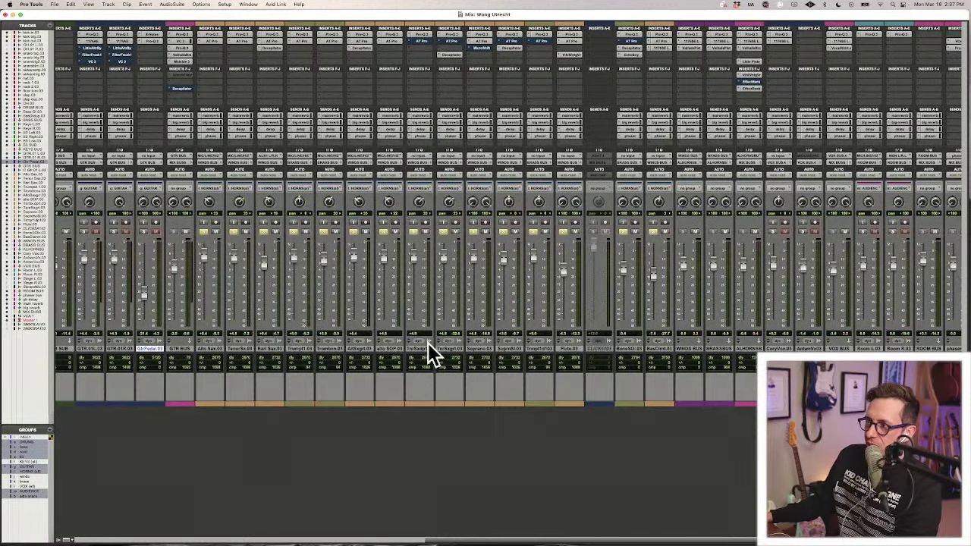
key("super+equal")
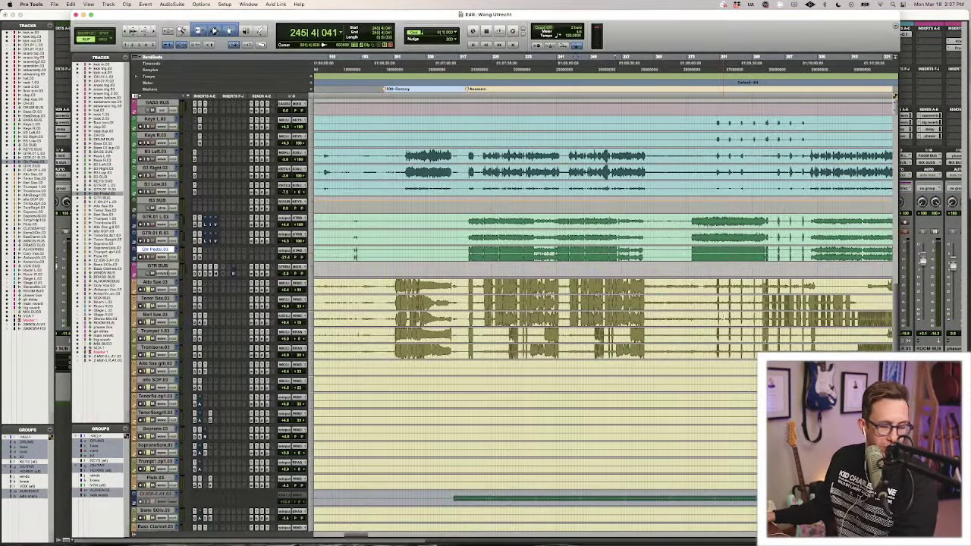
Play the horn tracks from bar 317, where the additional alto and tenor sax parts come in, and stop playback.
scroll(538, 438, "right", 5)
left_click(472, 395)
key("t")
key("t")
key("t")
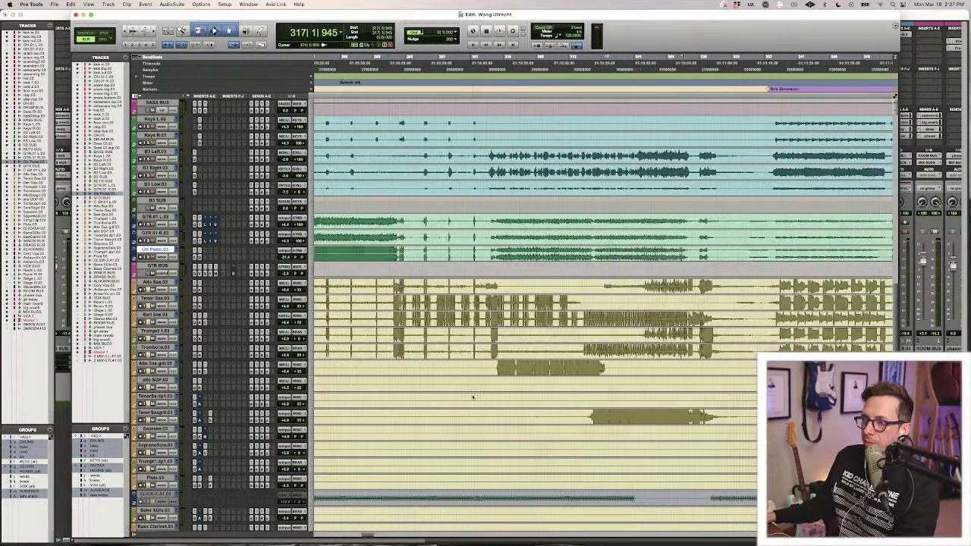
key("space")
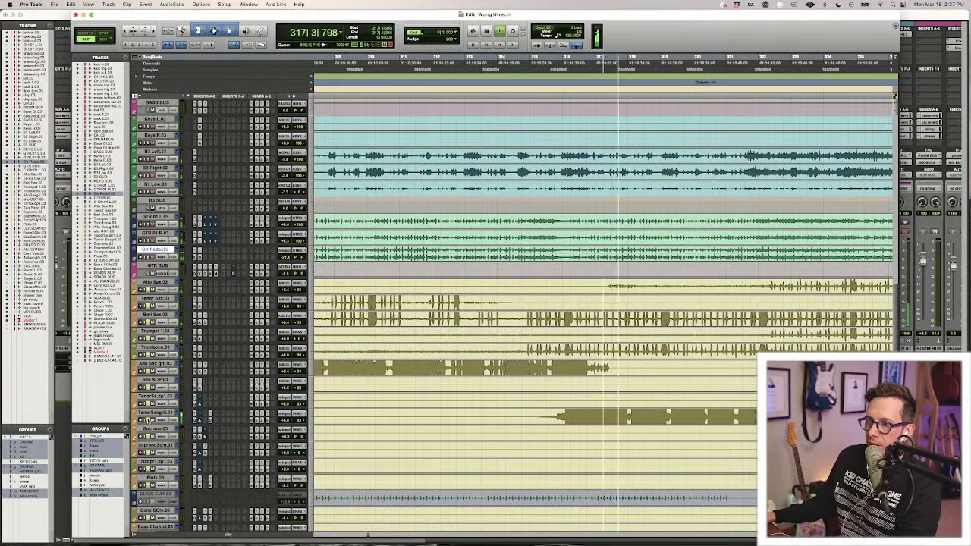
key("r")
key("r")
key("r")
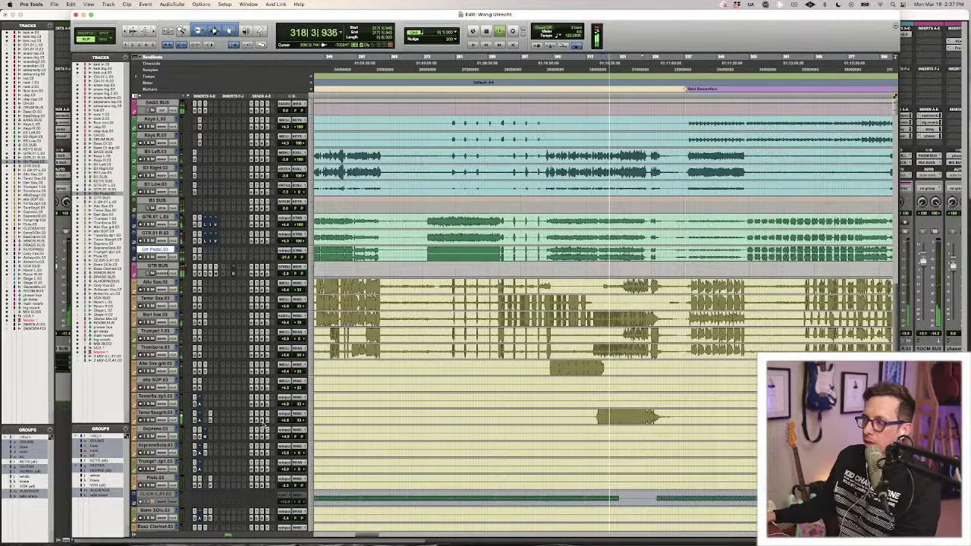
scroll(486, 373, "right", 3)
key("space")
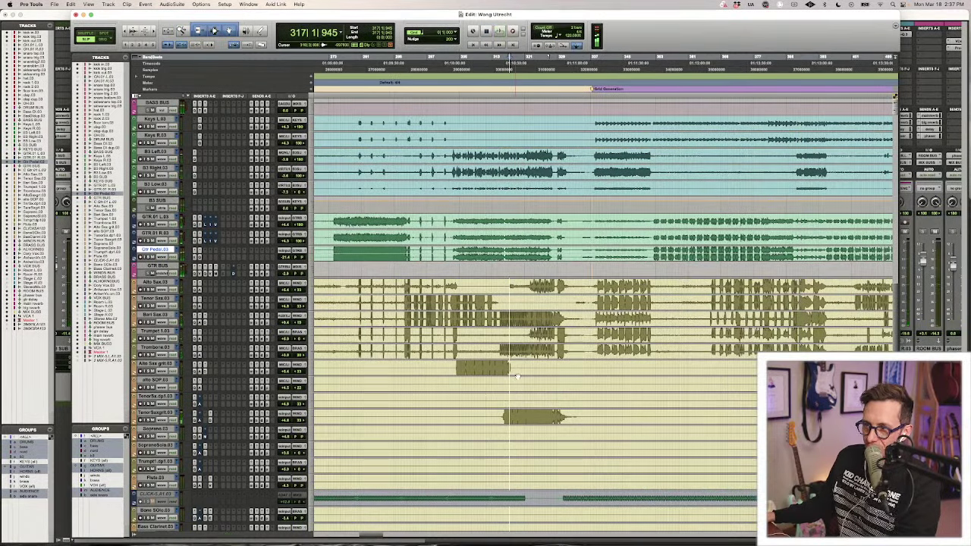
Survey the horn, vocal and room tracks along the timeline from the start of the set to the Separado marker.
key("super+bracketright")
scroll(509, 374, "down", 4)
scroll(518, 376, "left", 2)
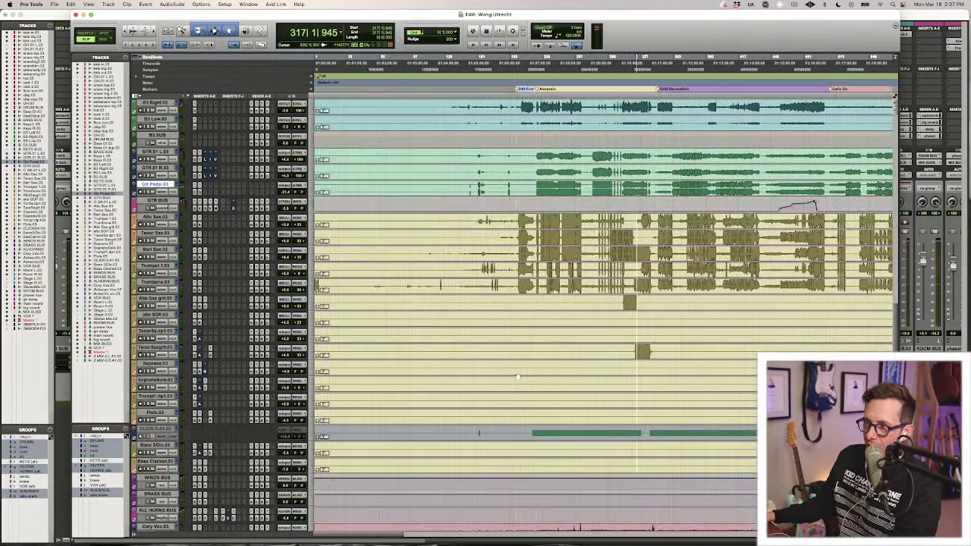
scroll(455, 333, "down", 8)
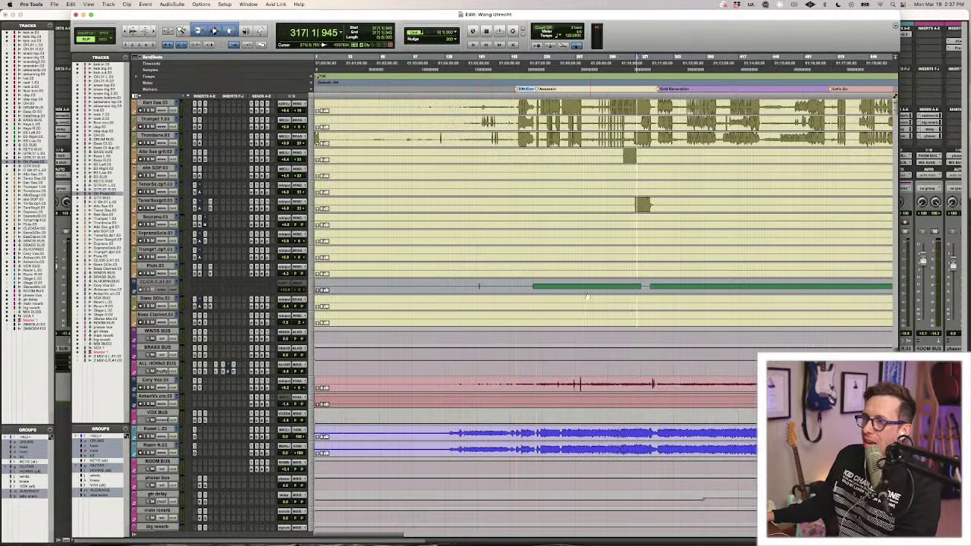
scroll(532, 303, "right", 15)
scroll(570, 308, "left", 4)
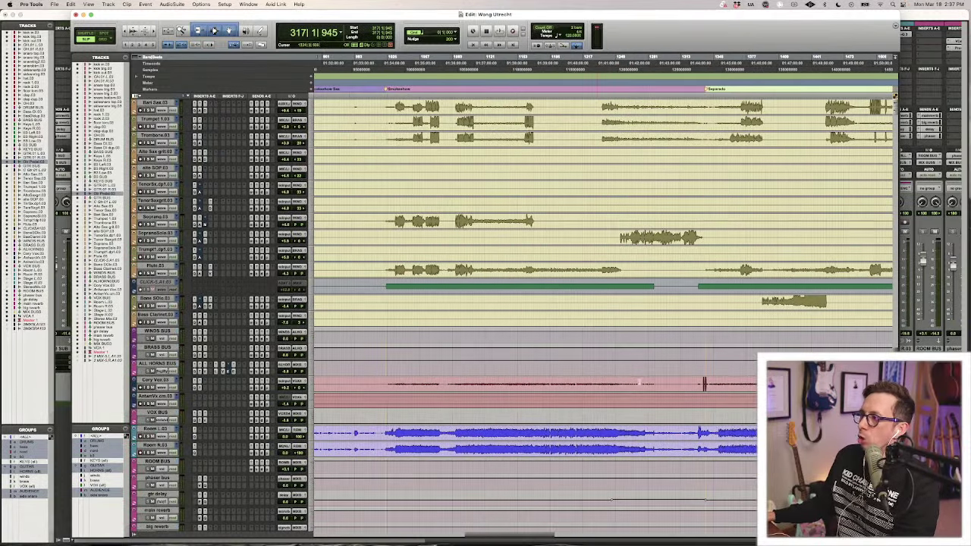
Solo the upper vocal track and audition its short bursts at the Separado marker around bars 1334 and 1335.
key("space")
key("t")
key("t")
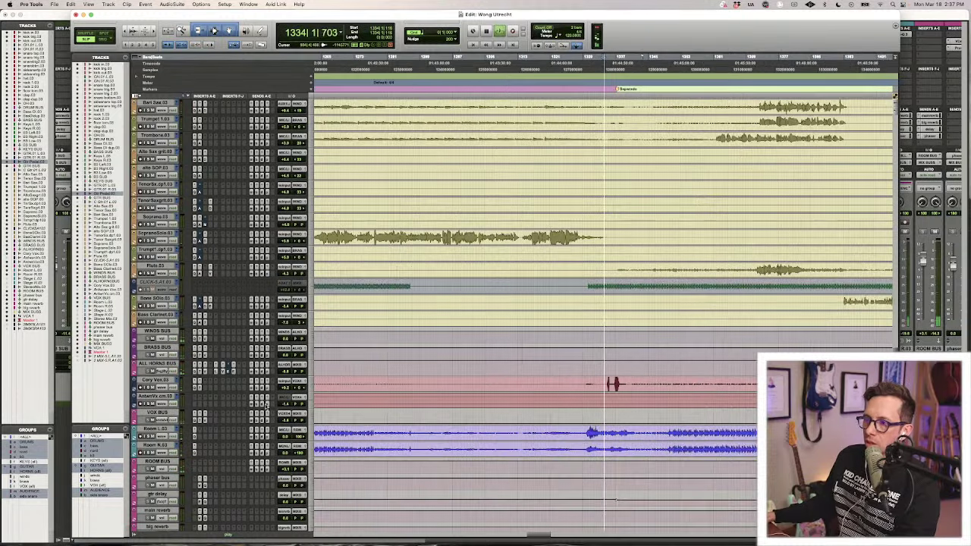
key("space")
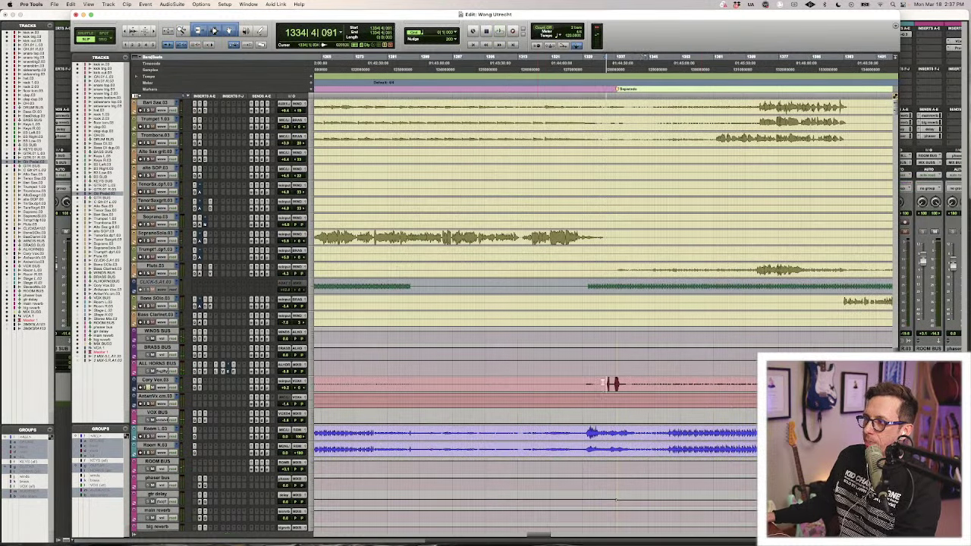
key("t")
key("t")
key("t")
key("t")
key("super+bracketleft")
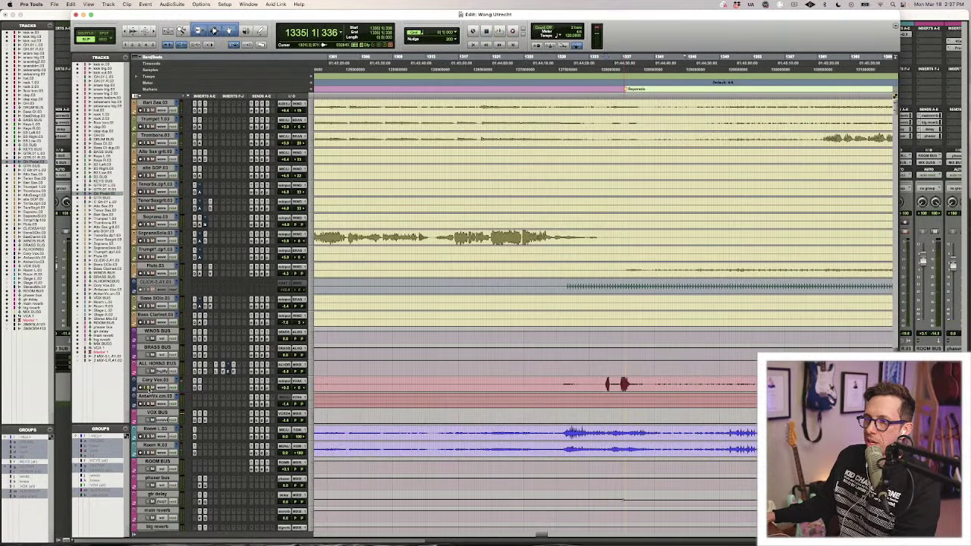
Place the edit cursor at bar 1824 on the lower vocal track and start playback there.
key("r")
key("r")
key("r")
key("r")
scroll(702, 400, "right", 3)
left_click(672, 401)
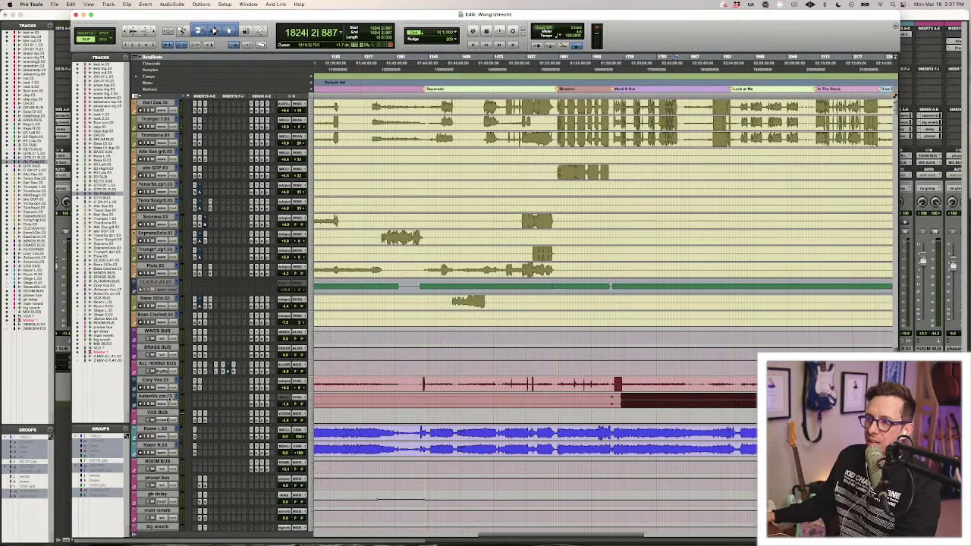
key("space")
Solo the lower vocal track, examine its waveform in the section around bar 1825, and increase the track's height.
key("super+bracketright")
key("super+bracketright")
key("super+bracketright")
key("super+bracketright")
key("super+bracketright")
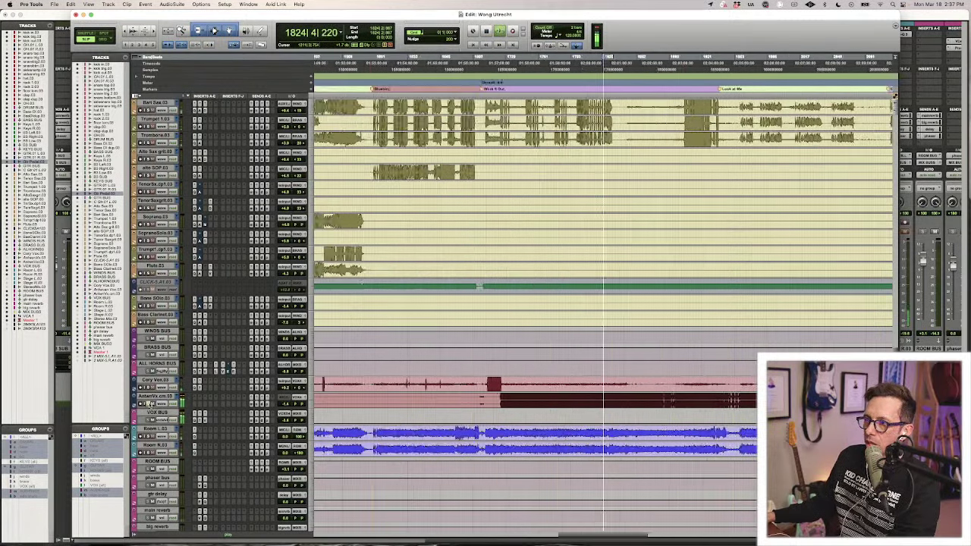
key("super+bracketleft")
key("super+bracketleft")
key("super+bracketleft")
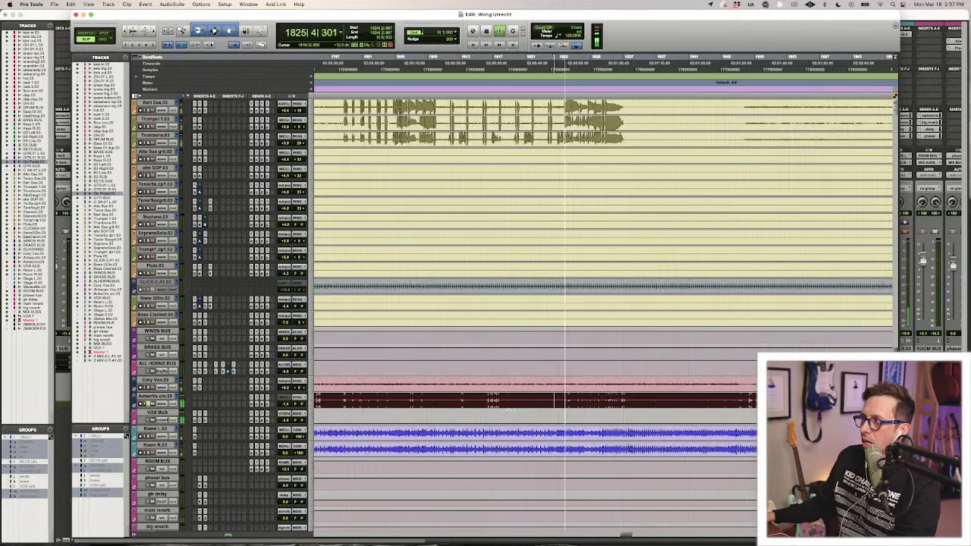
scroll(609, 405, "left", 3)
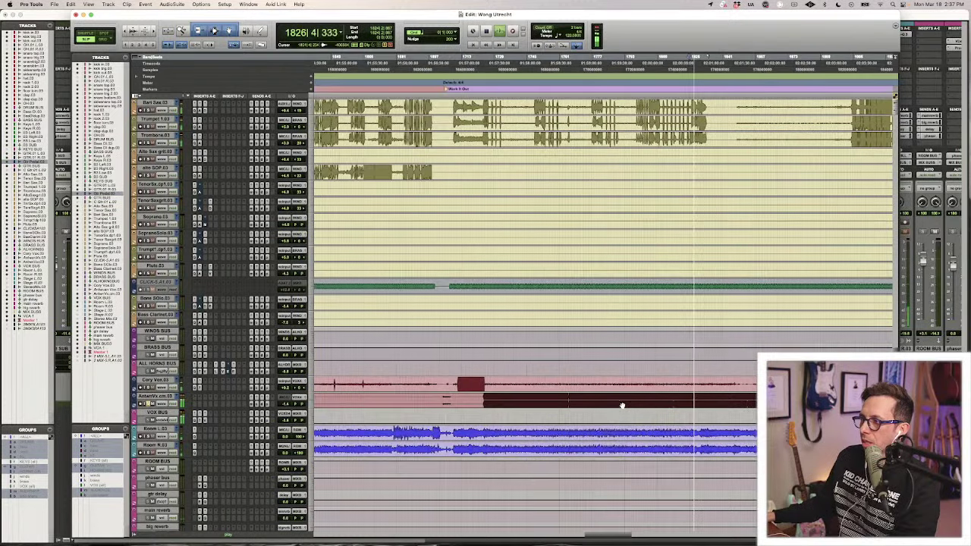
key("super+bracketleft")
key("super+bracketleft")
key("super+bracketright")
key("super+bracketright")
key("super+bracketright")
key("super+bracketright")
key("super+bracketright")
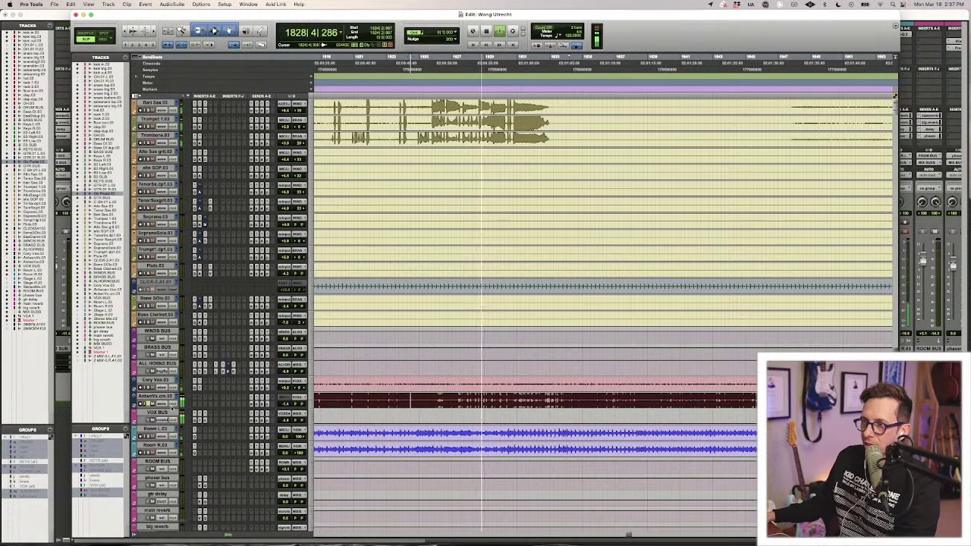
left_click_drag(167, 408, 168, 429)
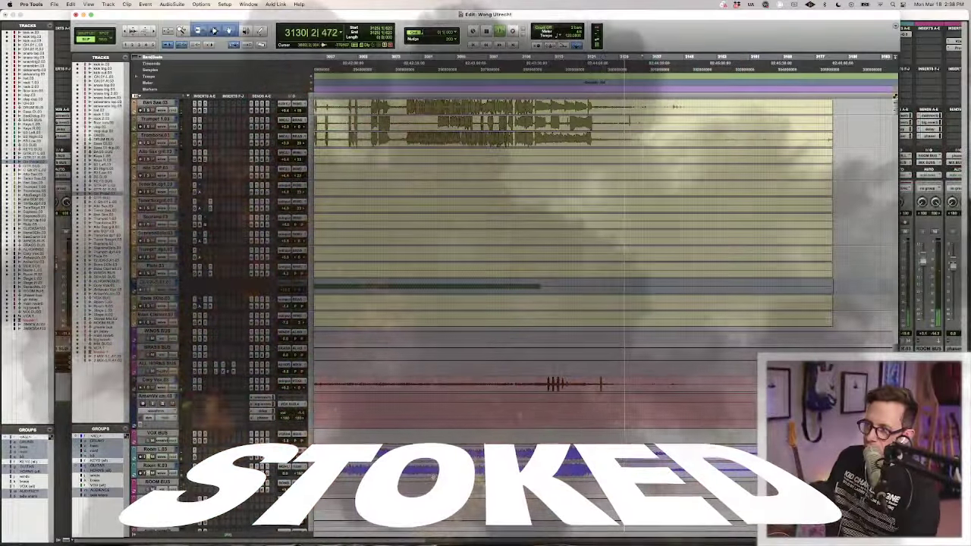
Stop playback at the end of the set and examine the room, effects and mix bus tracks from the session start.
key("r")
key("space")
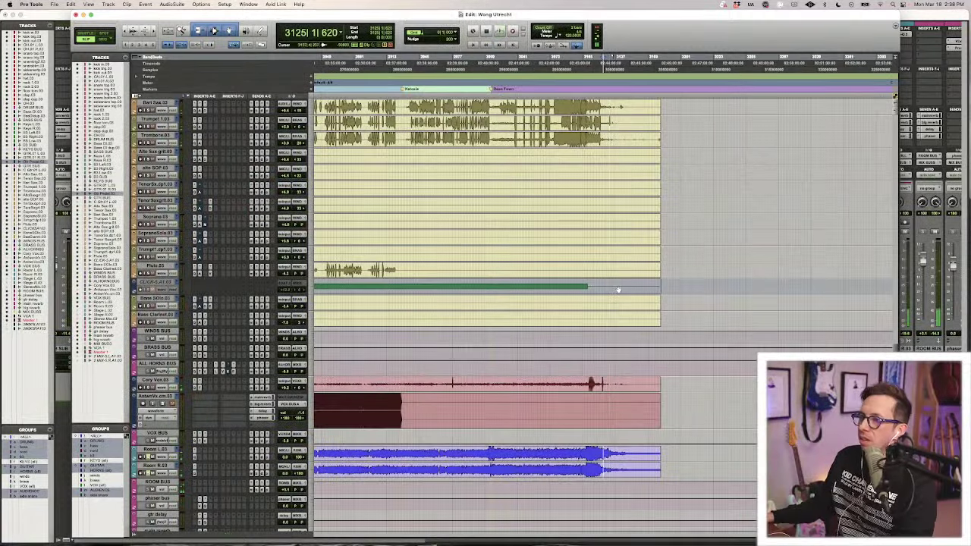
scroll(618, 289, "left", 15)
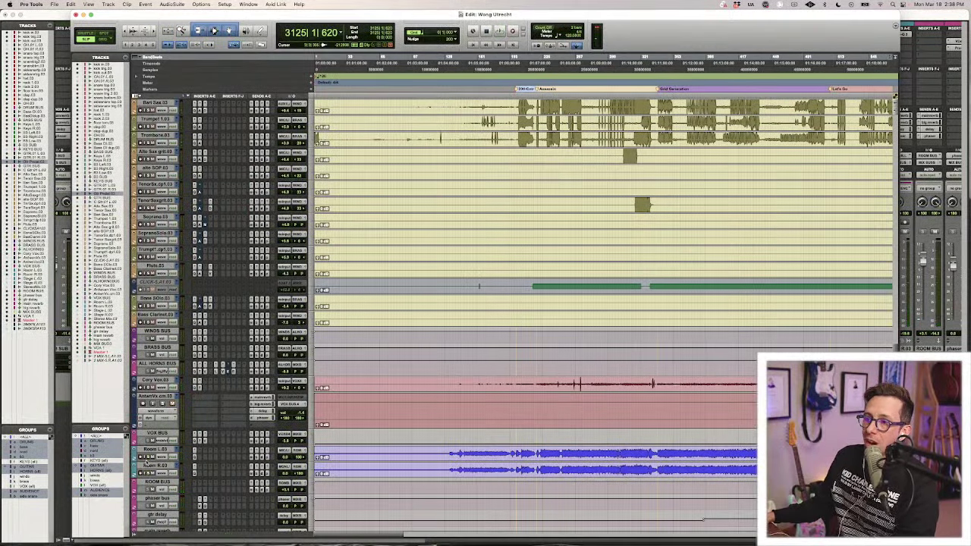
scroll(256, 451, "down", 5)
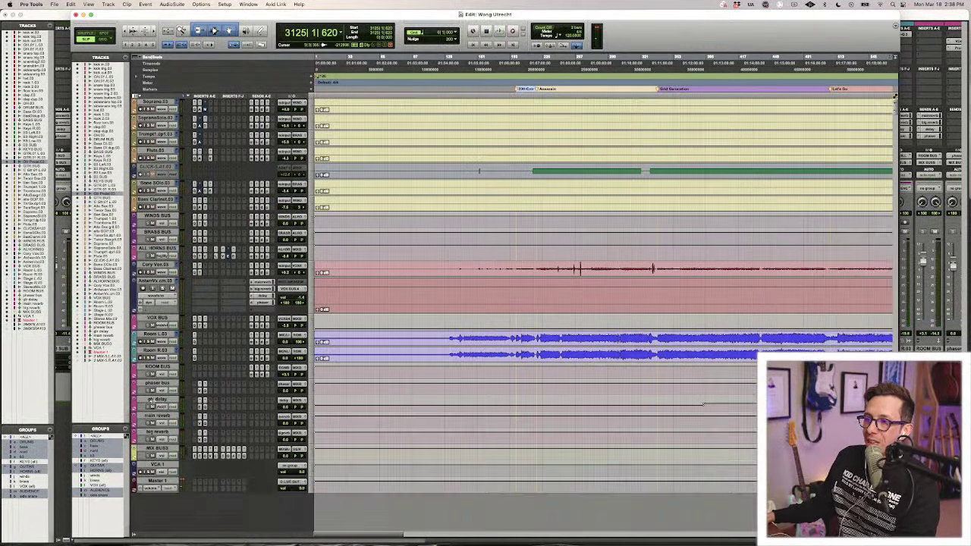
Select the MIX BUSS track and show its channel and inserts in the mixer.
left_click(157, 449)
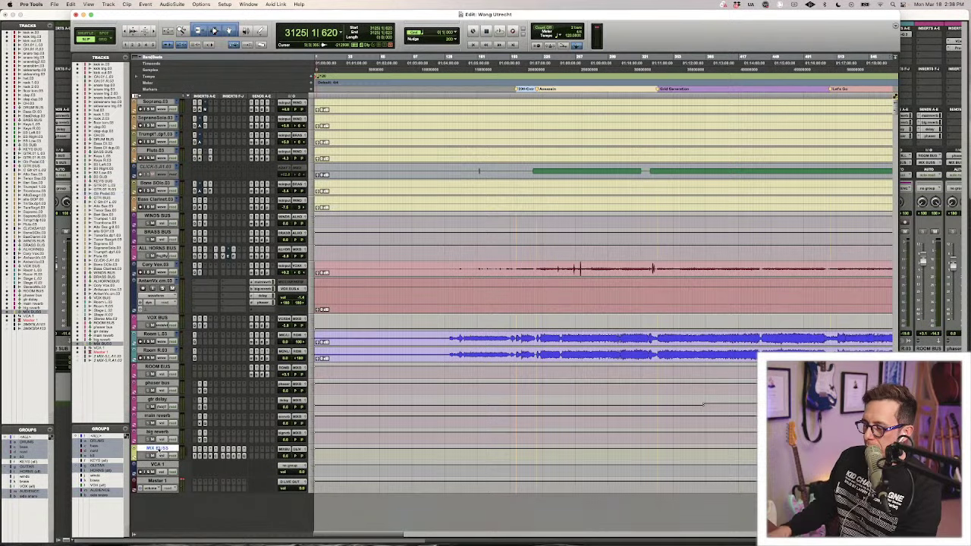
key("super+equal")
scroll(696, 47, "right", 5)
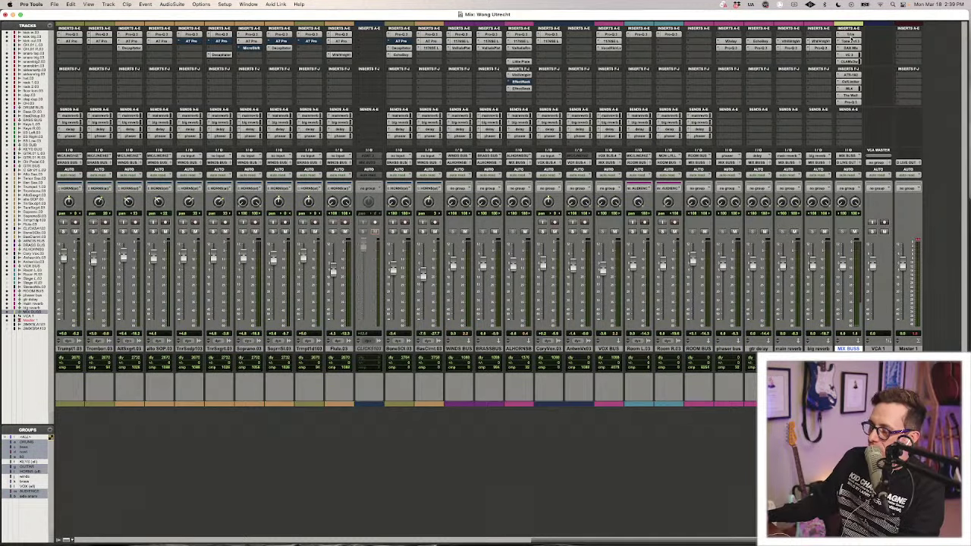
Return to the drum tracks in the edit window and play the Smokeshow section from bar 1025.
key("super+equal")
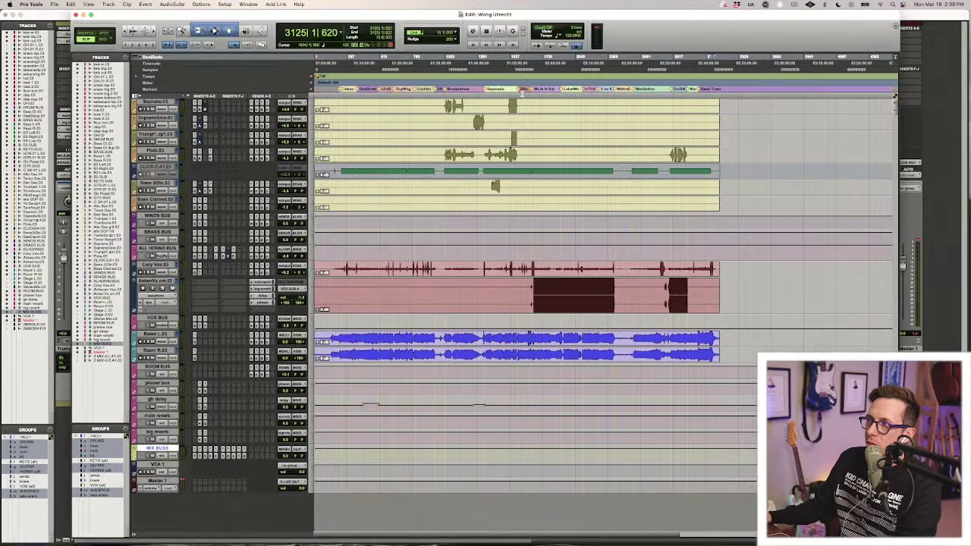
scroll(523, 135, "up", 15)
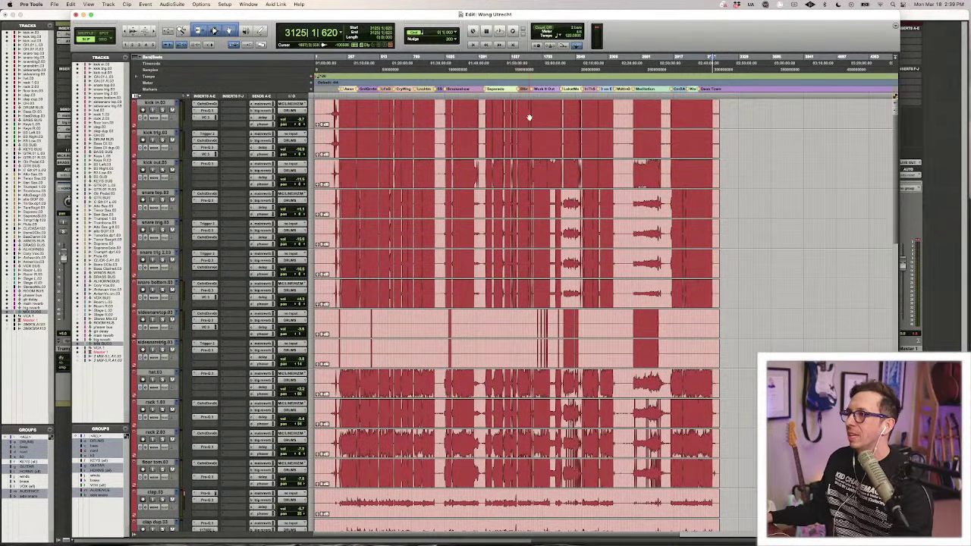
left_click(456, 111)
key("super+bracketright")
key("super+bracketright")
key("super+bracketright")
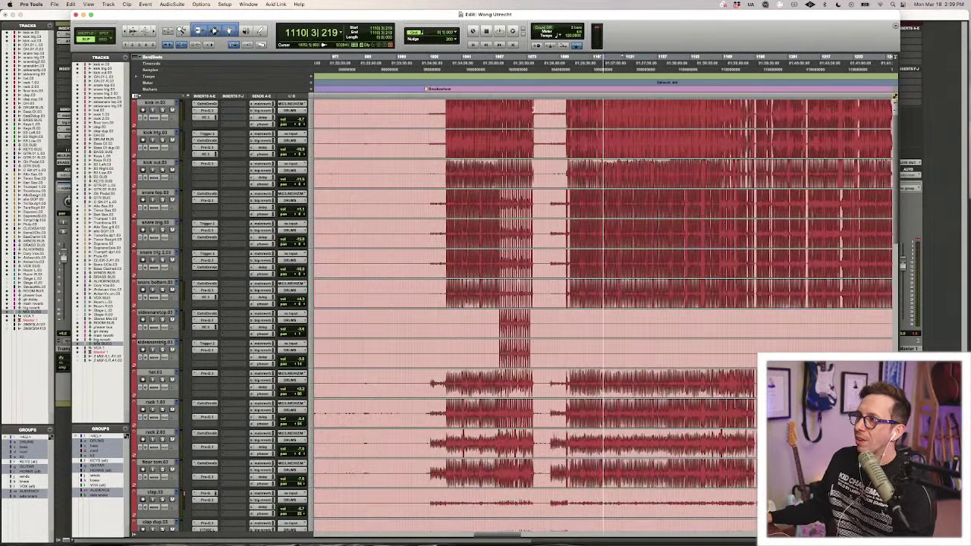
key("super+bracketright")
key("space")
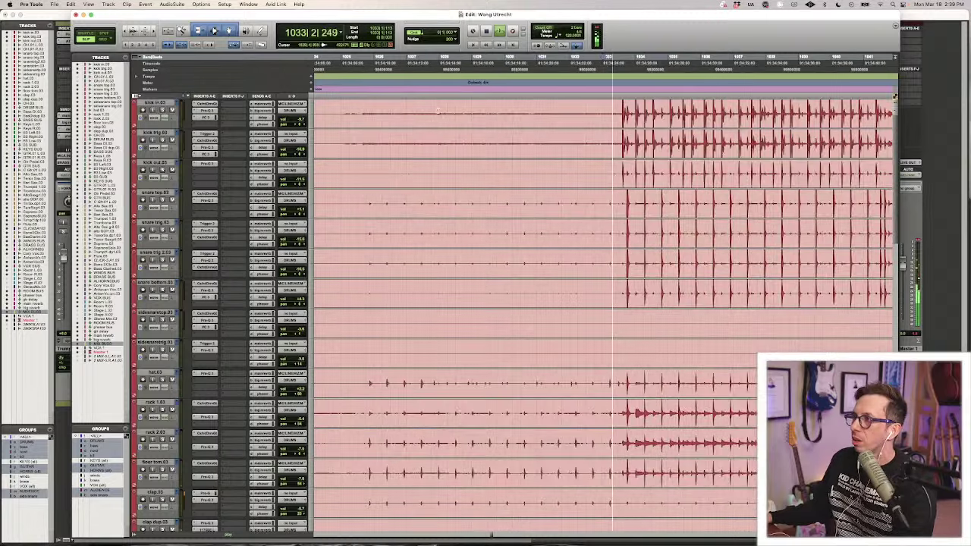
left_click(471, 110)
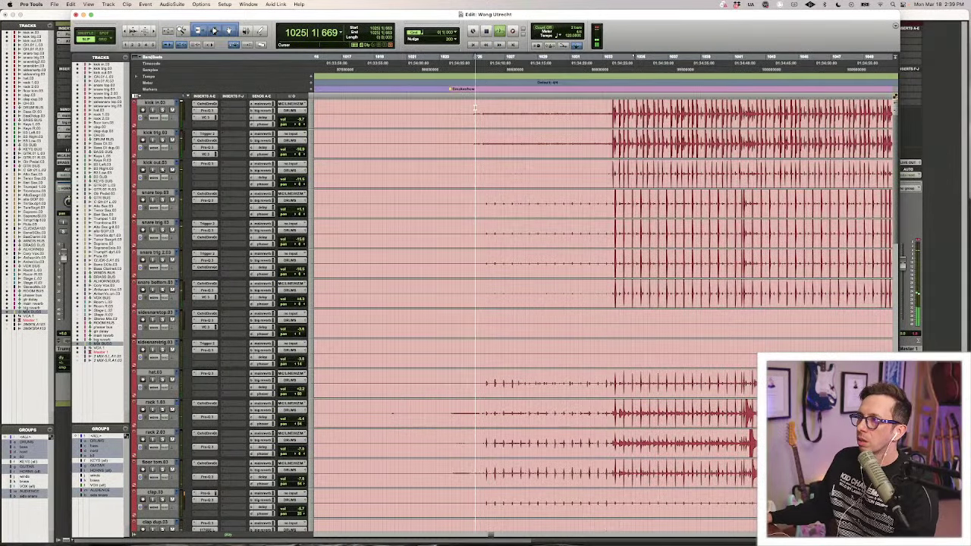
Toggle solo on the clap dup track during playback and examine the lower drum waveforms around the start of Smokeshow.
scroll(475, 108, "down", 6)
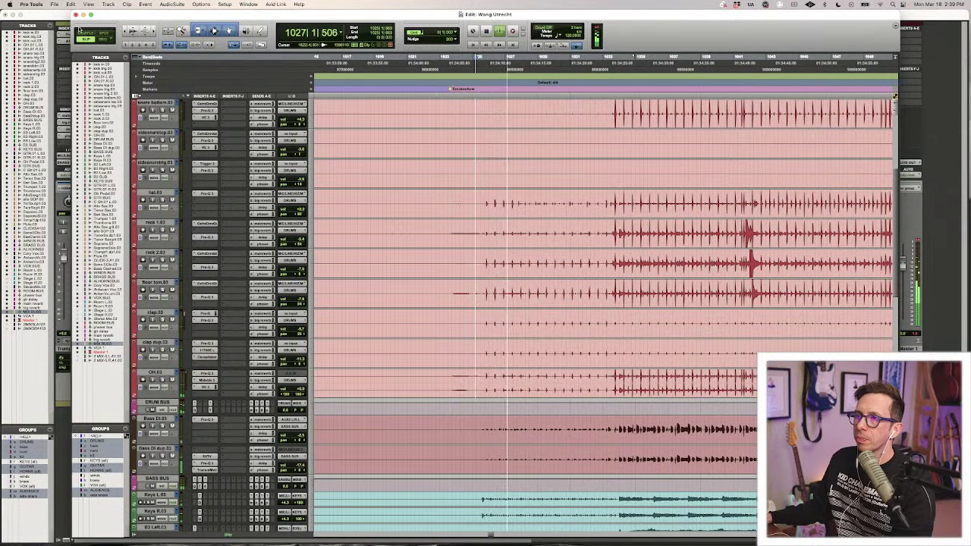
left_click(163, 350)
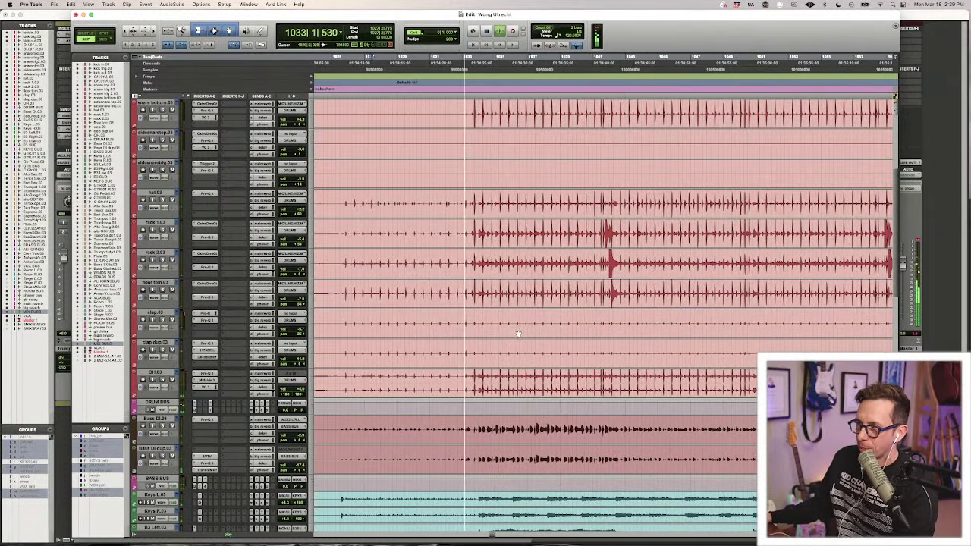
key("t")
key("t")
key("super+bracketleft")
key("super+bracketleft")
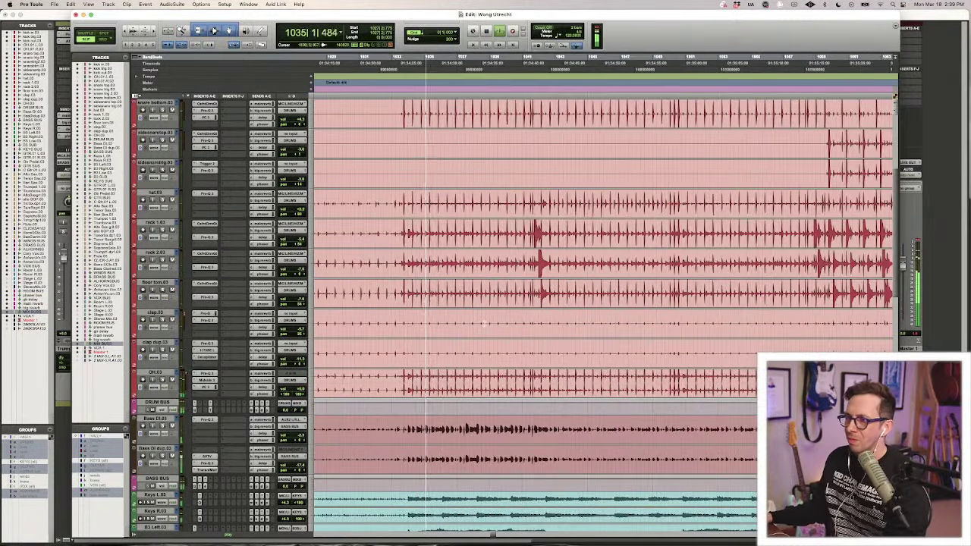
Examine the keys, guitar, horn, room and effects tracks through the Smokeshow section while it plays.
scroll(462, 319, "down", 4)
scroll(441, 312, "down", 6)
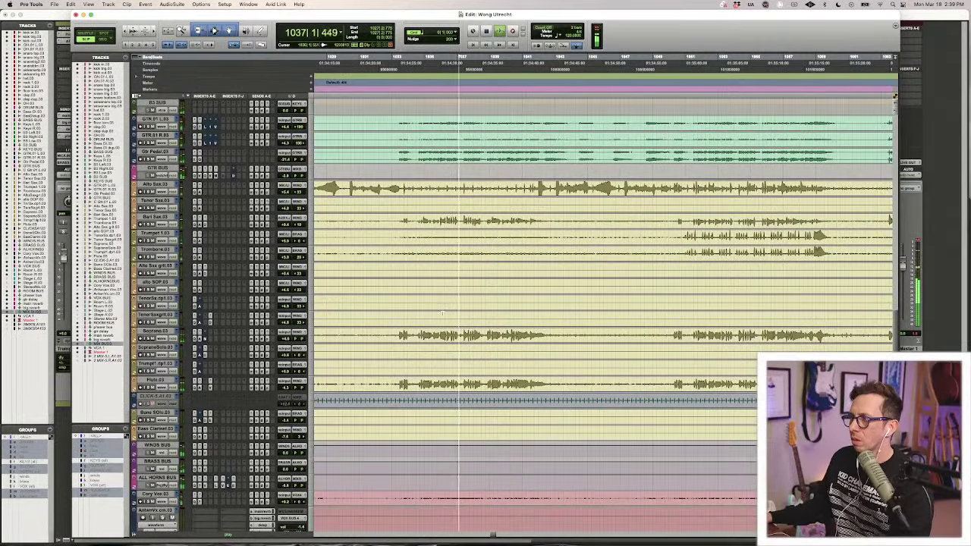
scroll(512, 294, "down", 6)
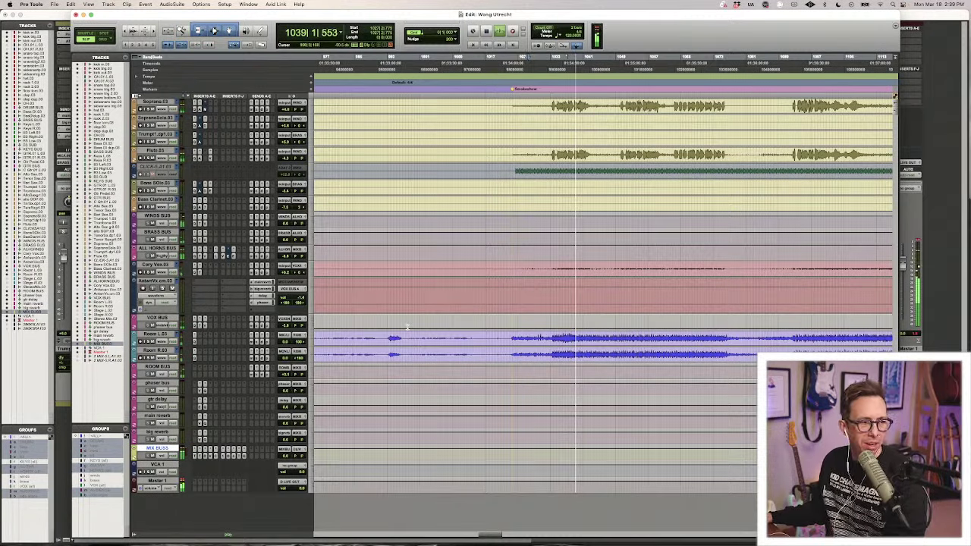
scroll(577, 345, "up", 10)
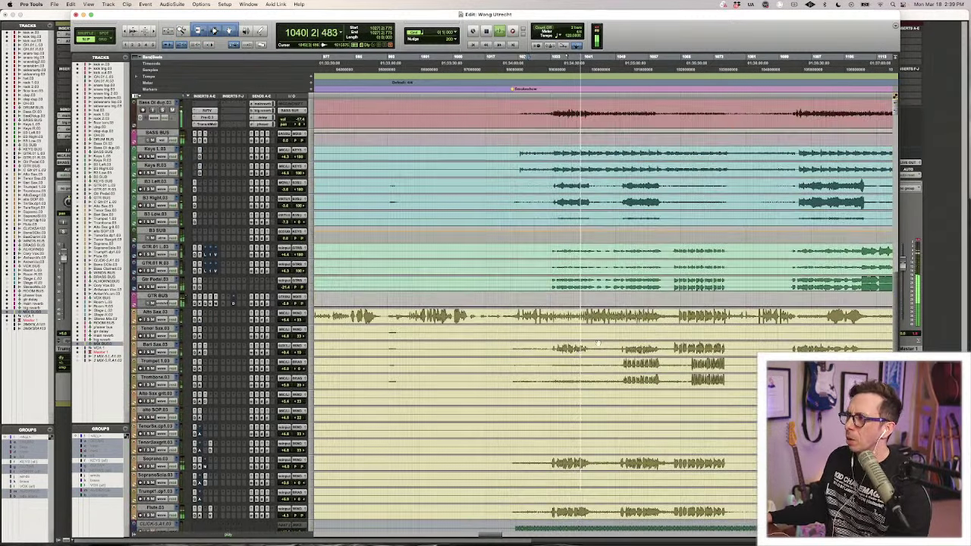
scroll(598, 343, "right", 2)
left_click(542, 327)
key("t")
key("t")
key("t")
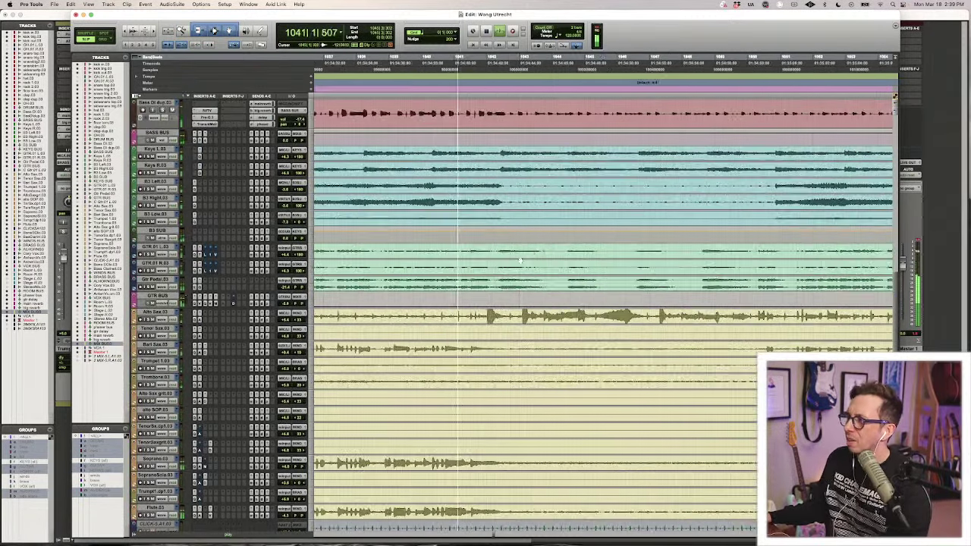
key("r")
key("r")
scroll(495, 257, "down", 5)
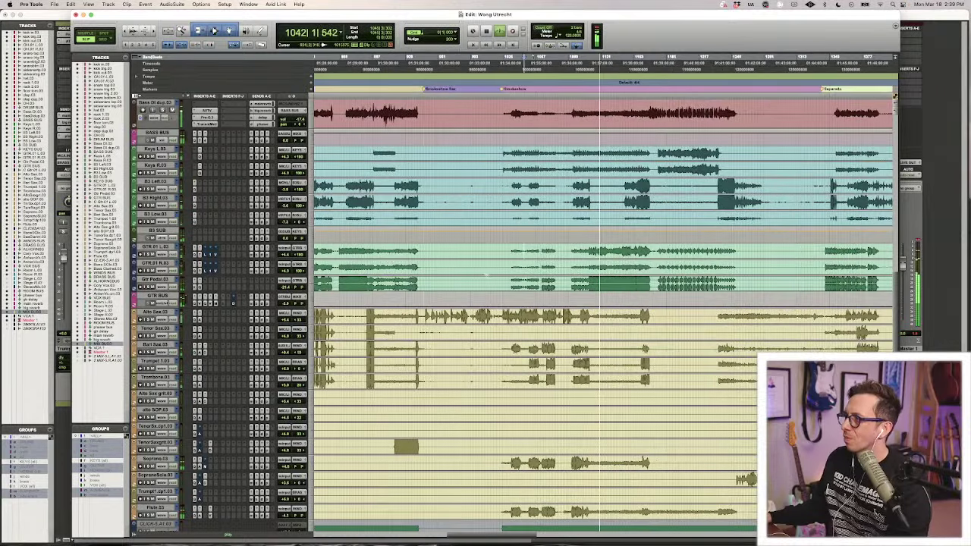
Select the first part of Smokeshow across the GTR and Gtr Pedal tracks and separate it into its own clips.
left_click_drag(496, 246, 571, 269)
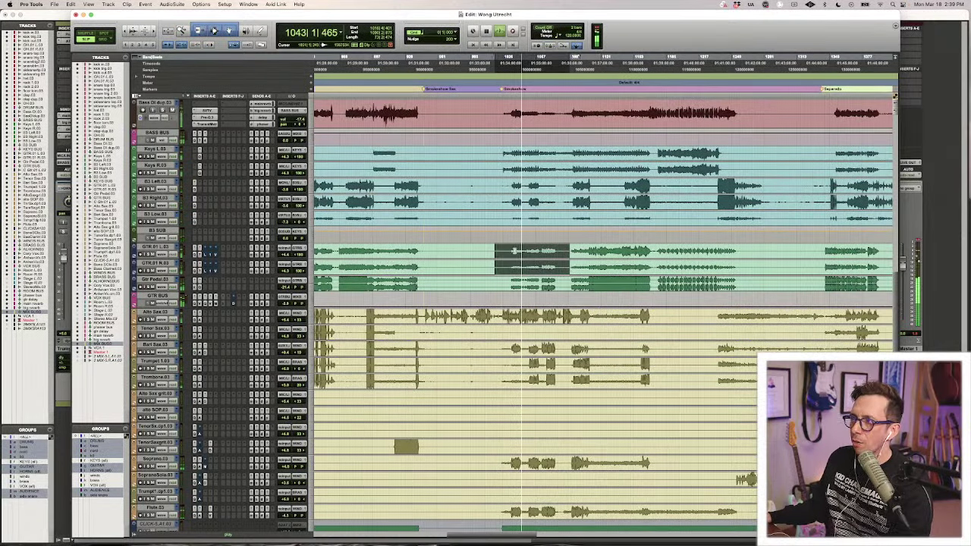
left_click_drag(500, 249, 561, 275)
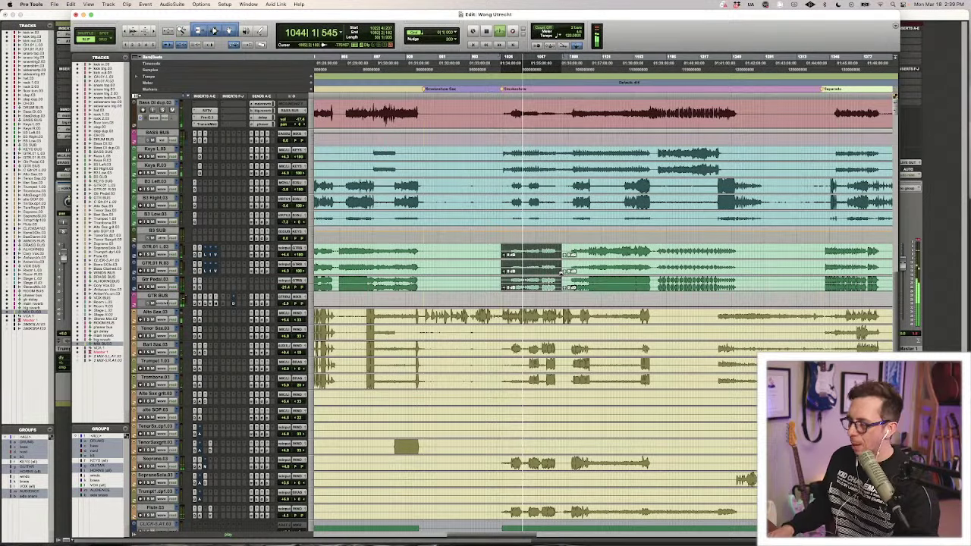
left_click(533, 258)
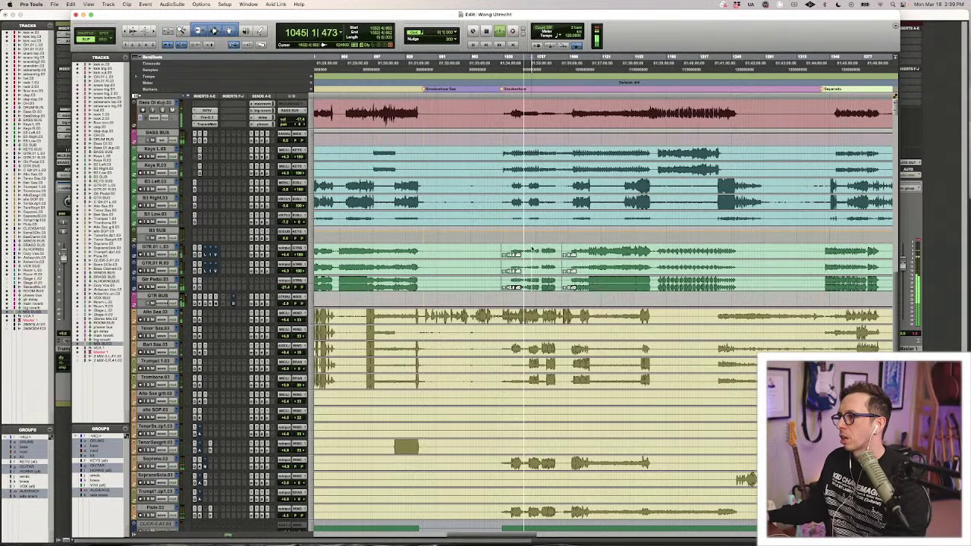
Examine the separated guitar clips up close, select them across all three tracks, and place the cursor at bar 1043.
key("t")
key("t")
key("t")
scroll(529, 256, "right", 2)
scroll(527, 255, "left", 1)
scroll(527, 255, "left", 1)
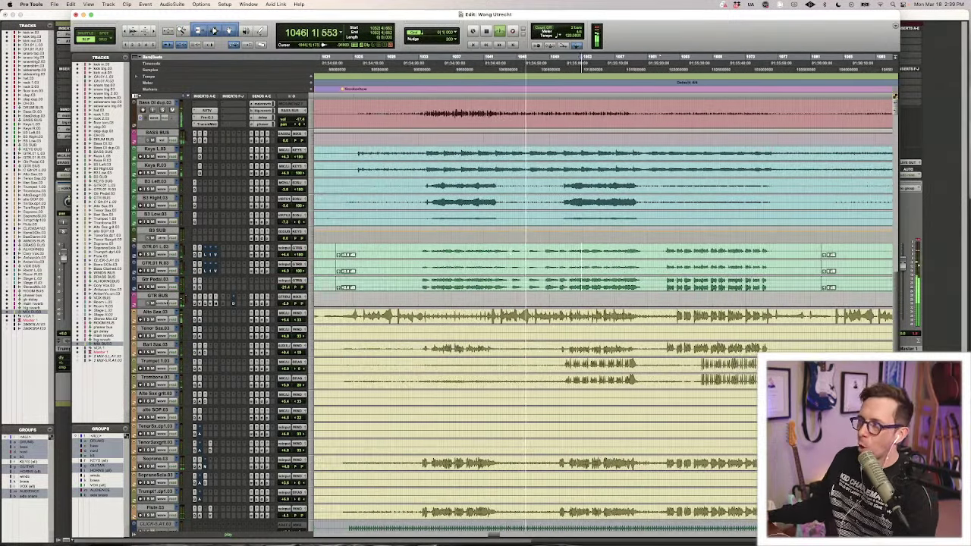
key("t")
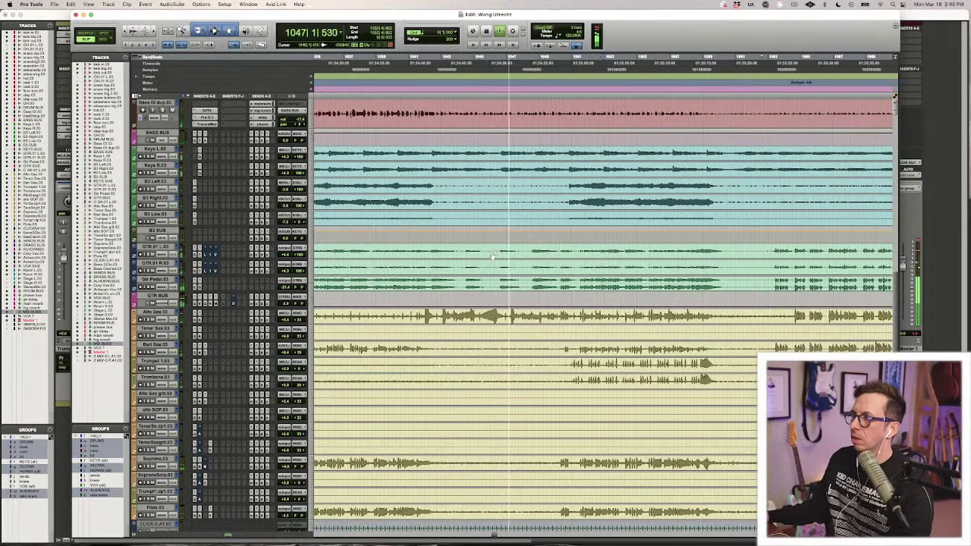
key("r")
key("r")
left_click(511, 257)
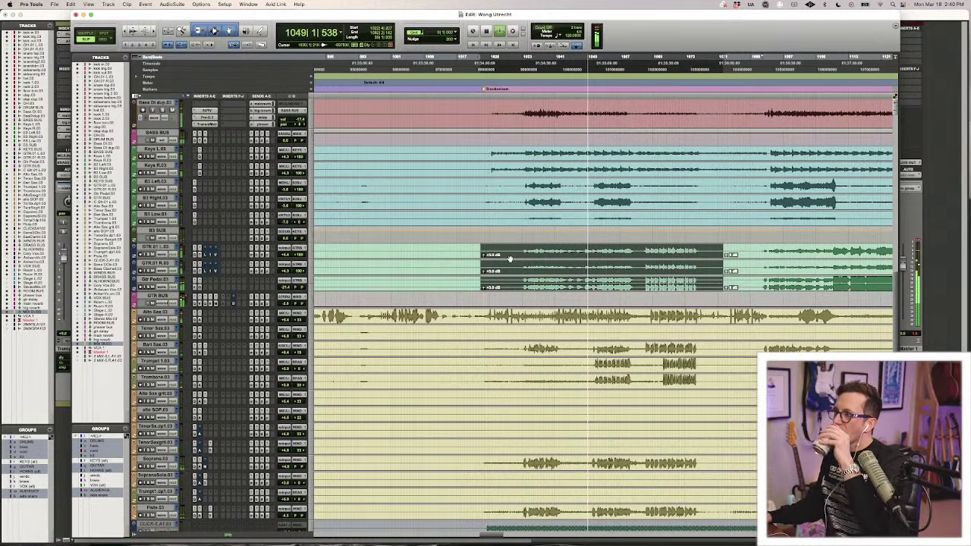
left_click(565, 252)
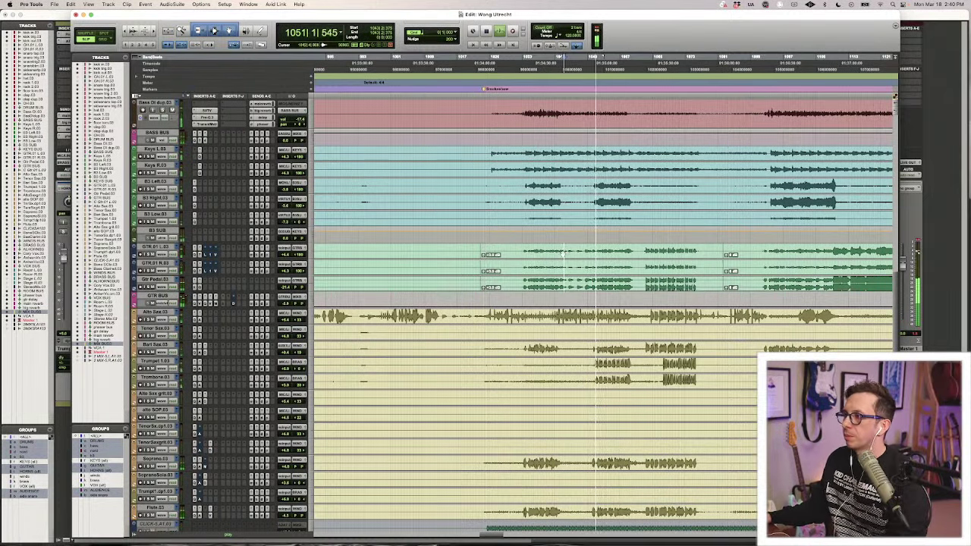
Return to the drum tracks, play the soloed kick in track from bar 1033, and show the drum channels in the mixer.
key("t")
key("t")
scroll(563, 254, "up", 10)
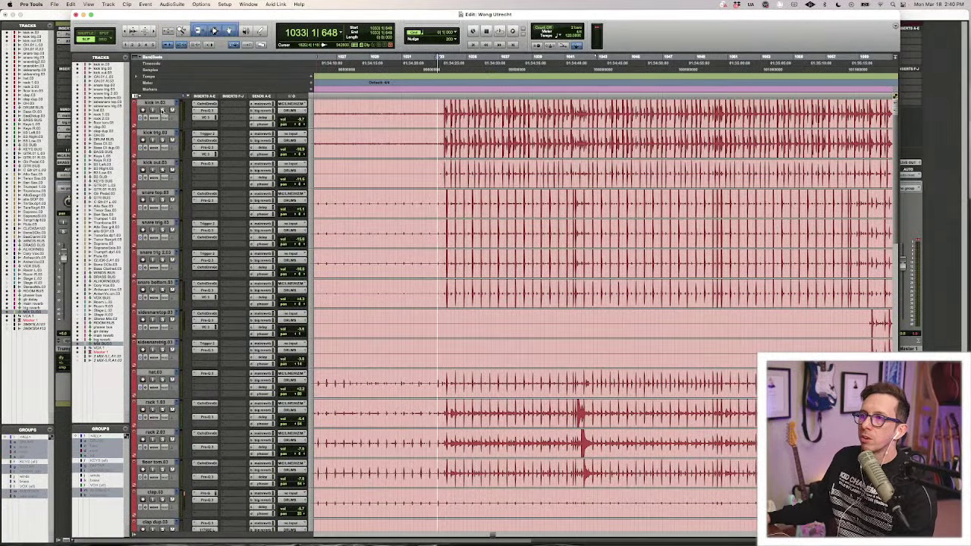
key("space")
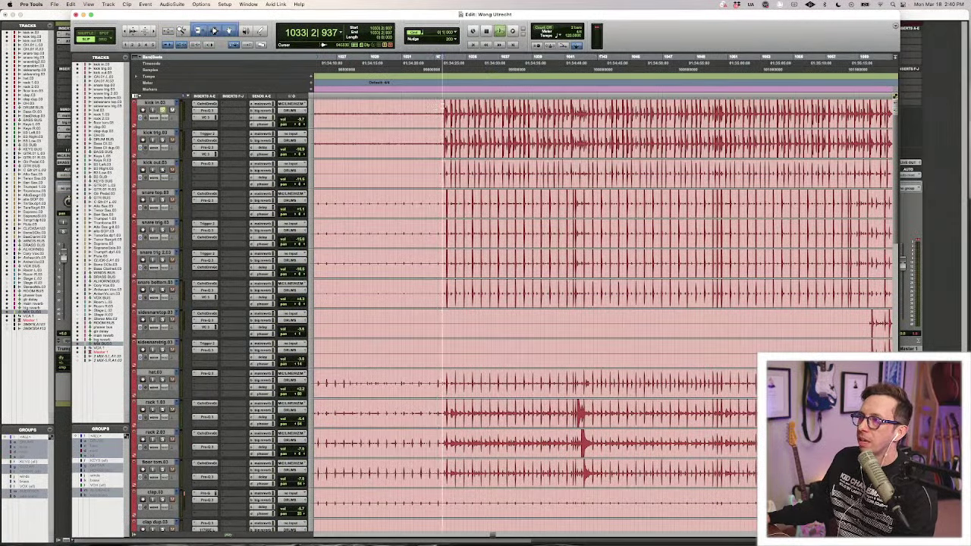
key("super+equal")
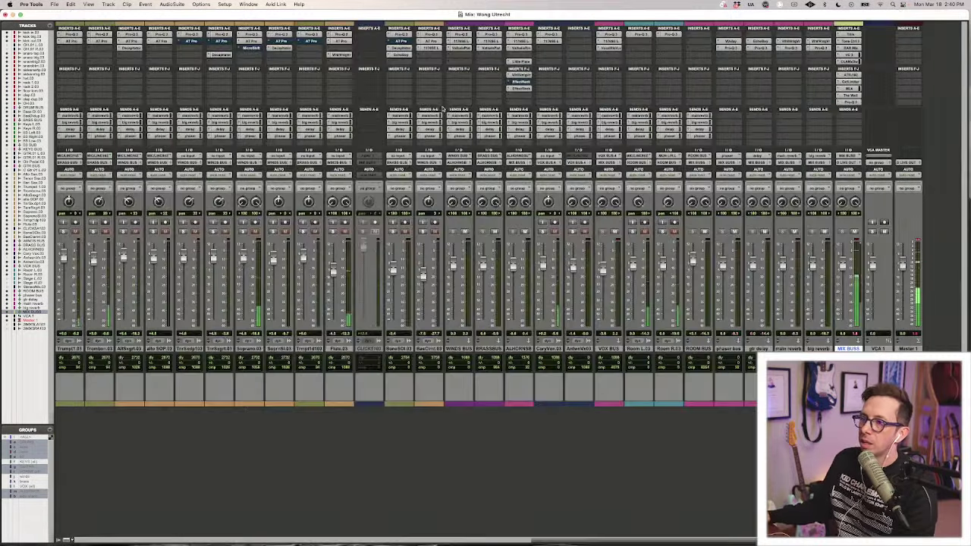
scroll(428, 239, "left", 10)
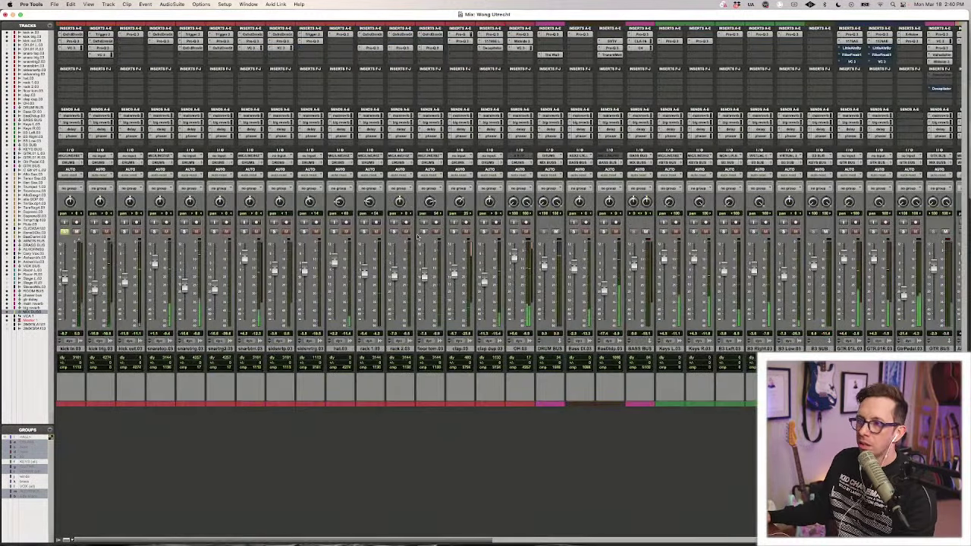
Examine the kick in channel's Oxford Drum Gate, Pro-Q 3 and Vulf Compressor inserts in turn.
left_click(70, 35)
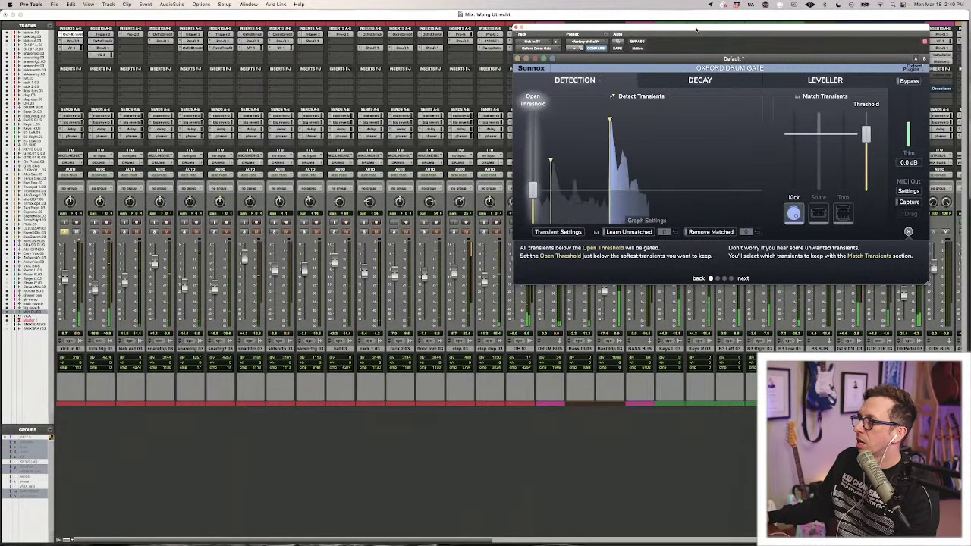
left_click_drag(697, 31, 447, 102)
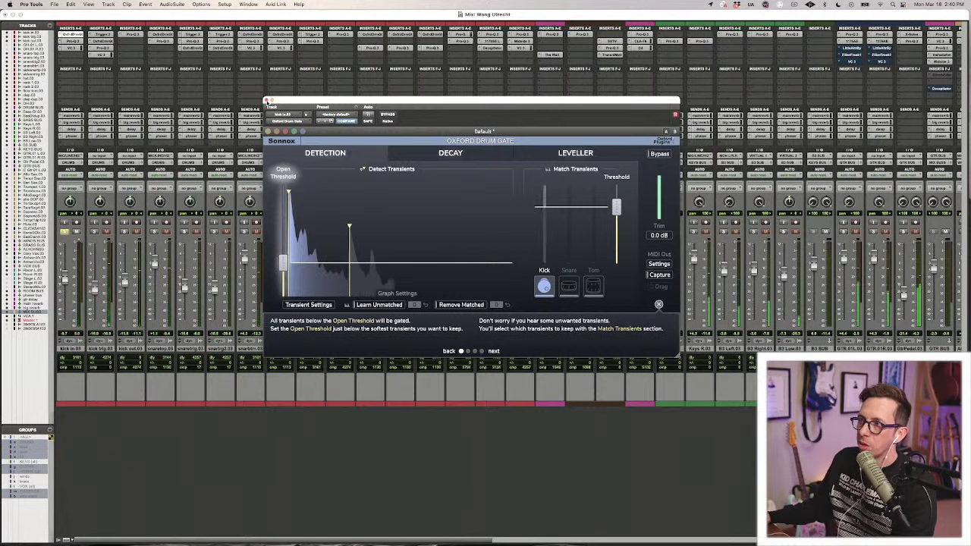
left_click(266, 100)
left_click(77, 42)
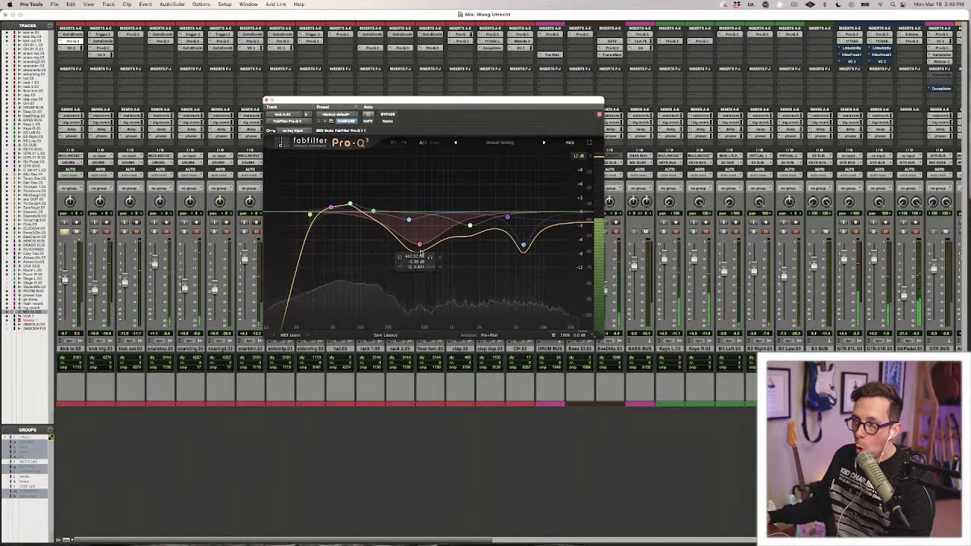
left_click(73, 48)
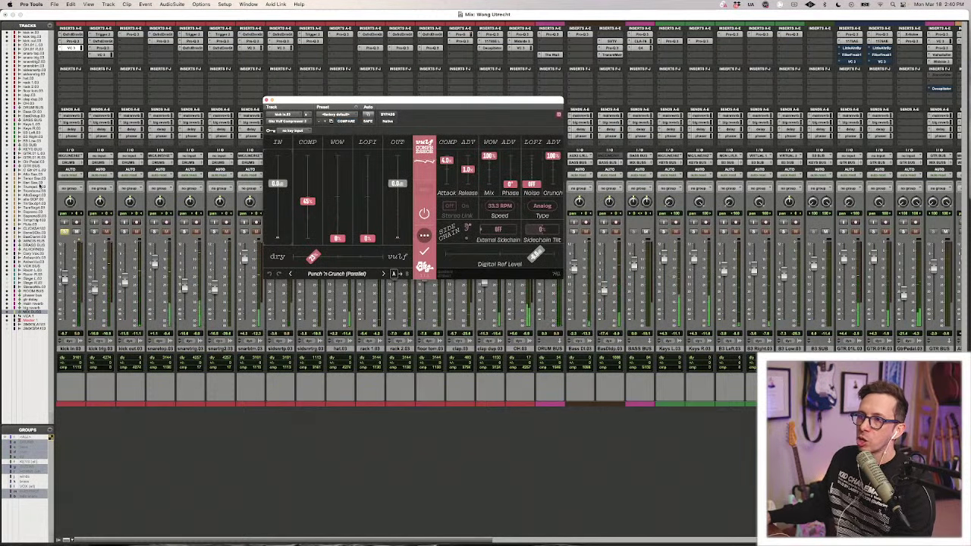
Switch the solo from kick in to kick trig, play it, and examine its Trigger 2 insert.
left_click(66, 232)
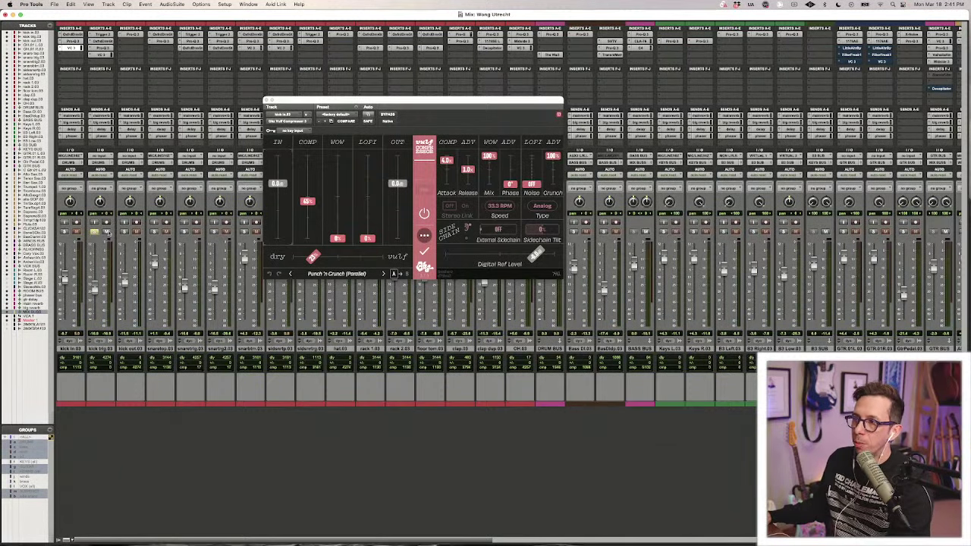
key("space")
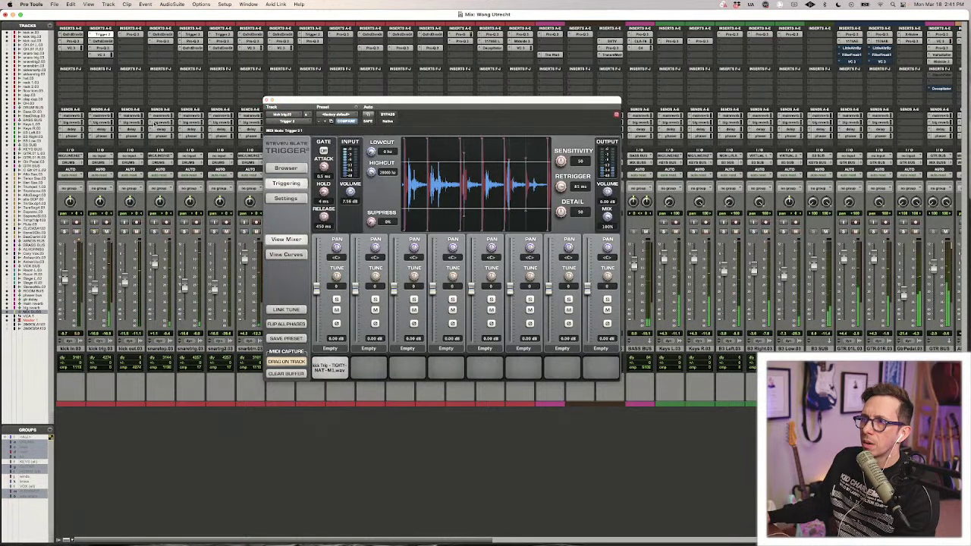
left_click(267, 101)
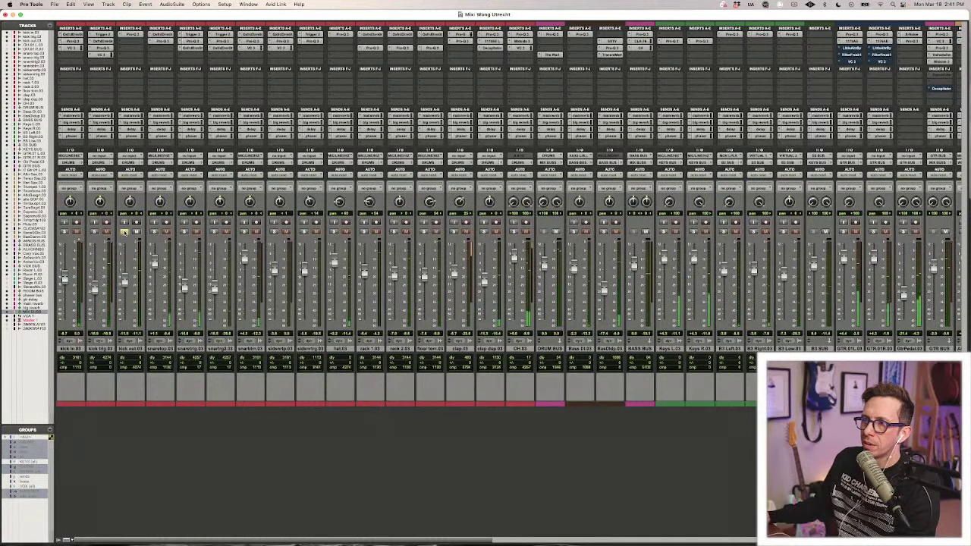
Examine the kick out channel's Pro-Q 3, audition it together with kick in and kick trig, and clear the kick solos.
left_click(131, 35)
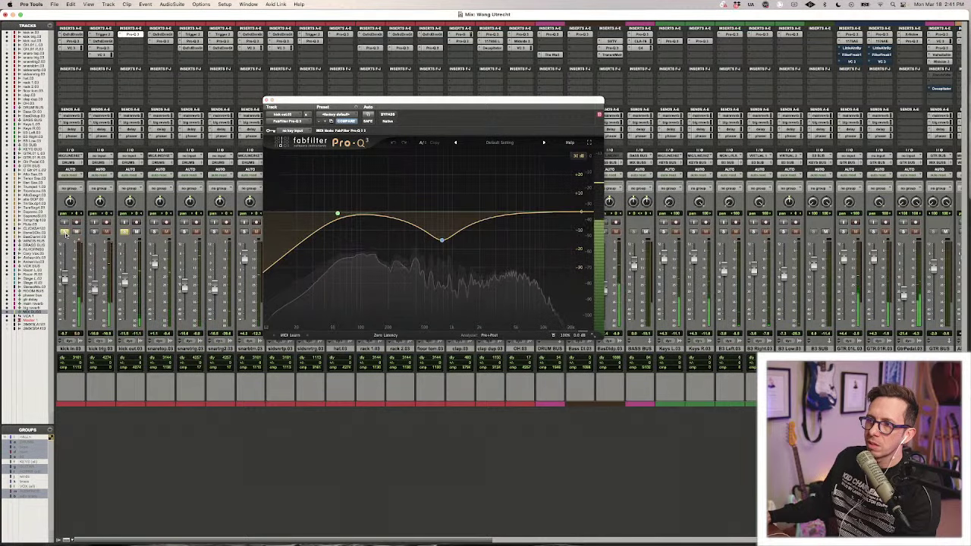
left_click(94, 232)
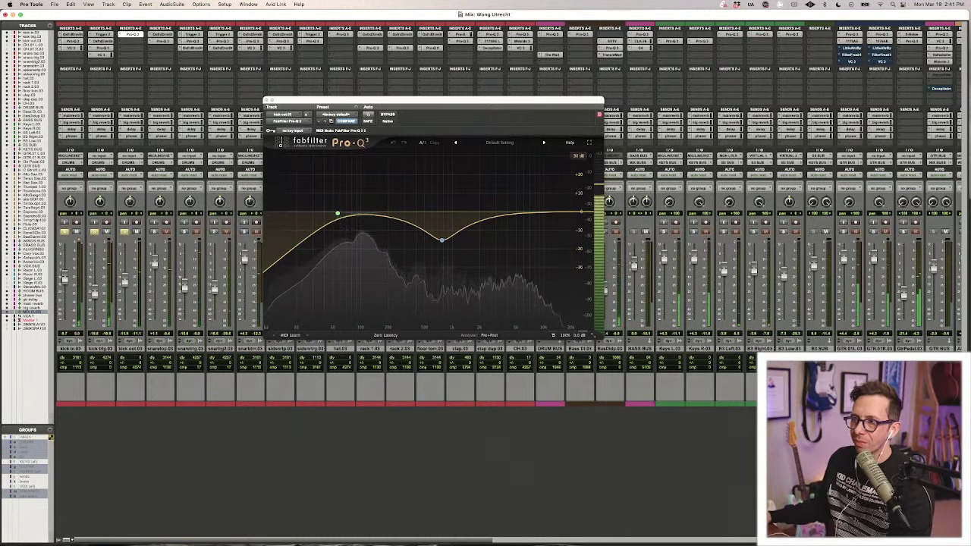
left_click(93, 232)
left_click(64, 231)
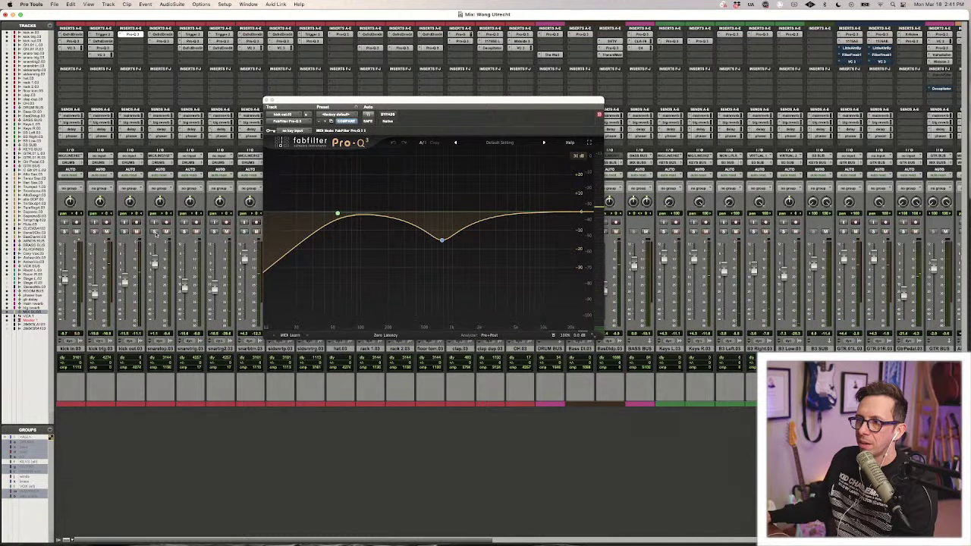
Open the snare top channel's Oxford Drum Gate and set the decay page's dB fader beside Shorten Decay to -11.2 dB.
left_click(163, 36)
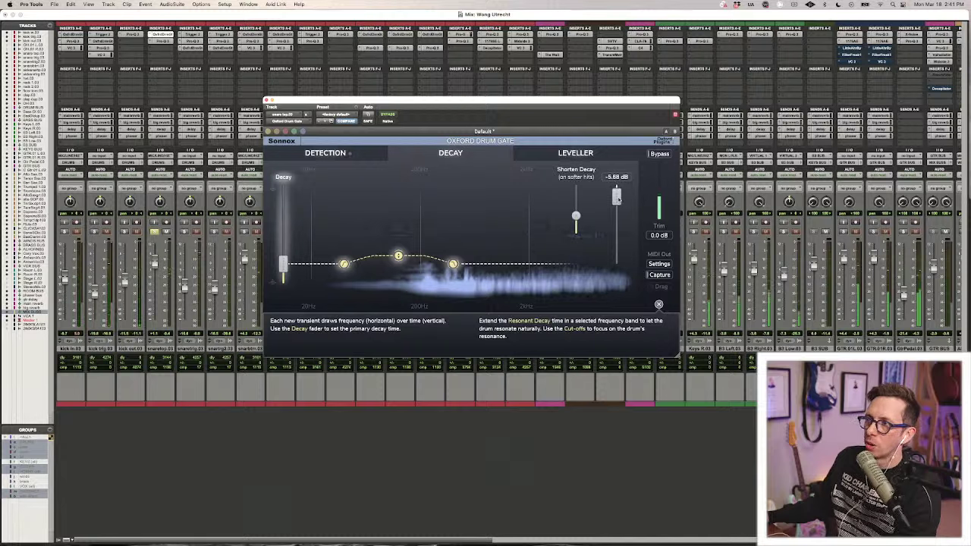
left_click_drag(618, 199, 618, 240)
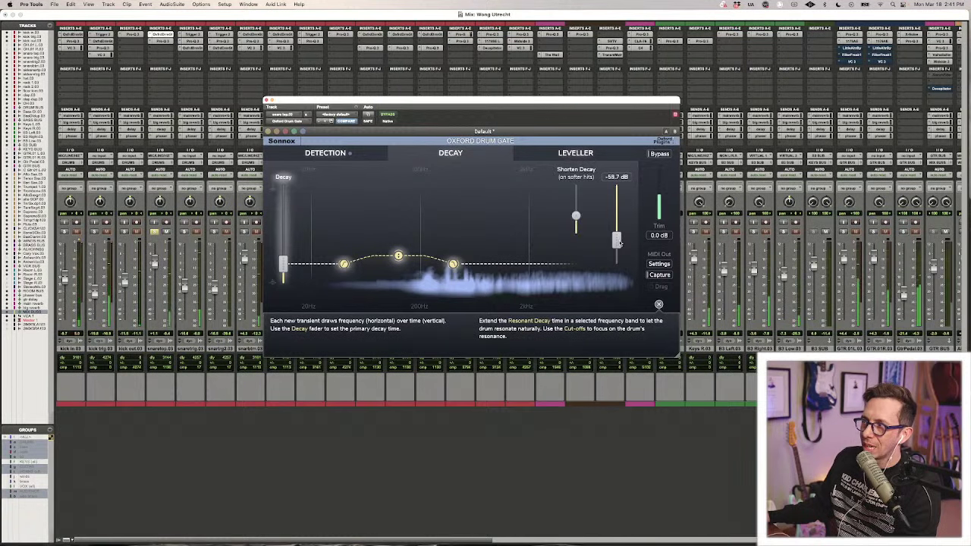
left_click_drag(619, 241, 621, 204)
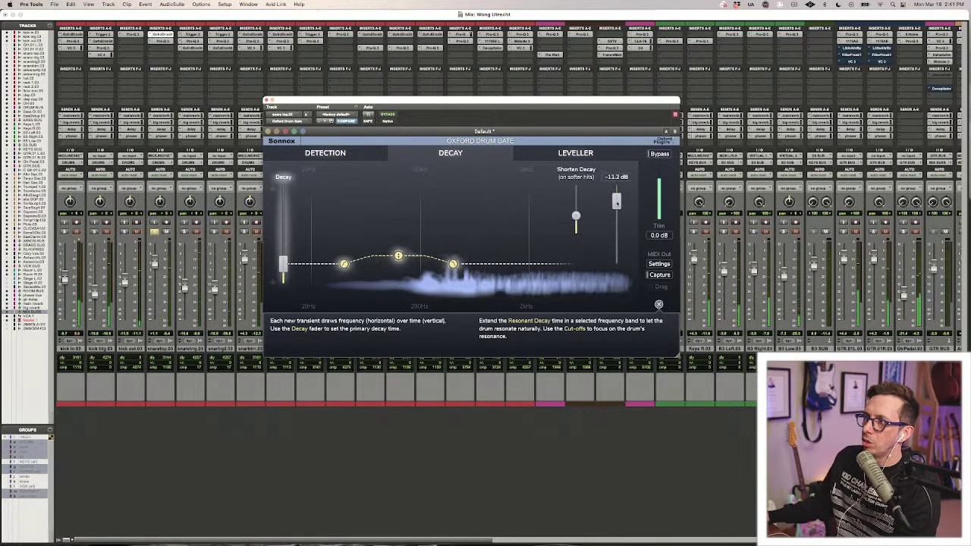
Lower the Open Threshold slightly on the detection page of the snare top's Oxford Drum Gate and close the plug-in.
left_click(325, 153)
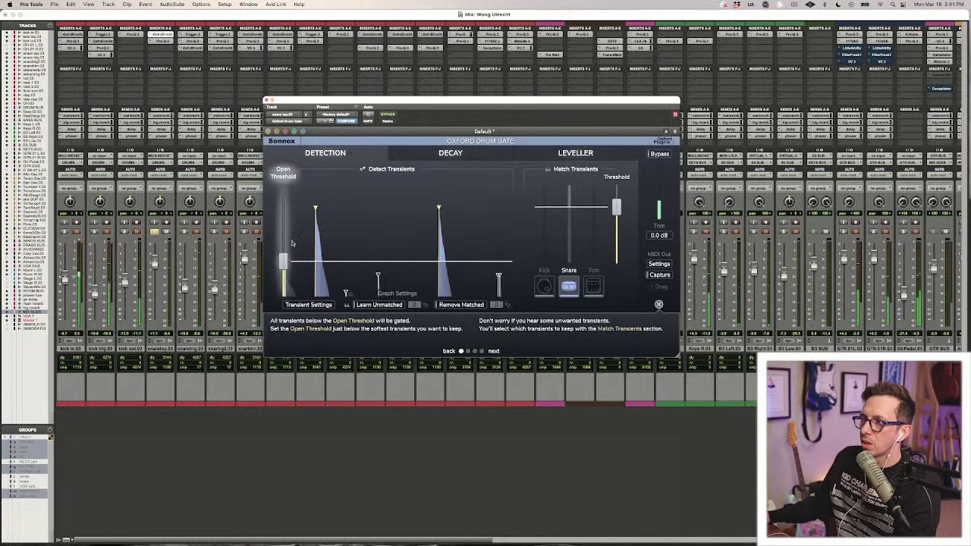
left_click_drag(284, 260, 284, 263)
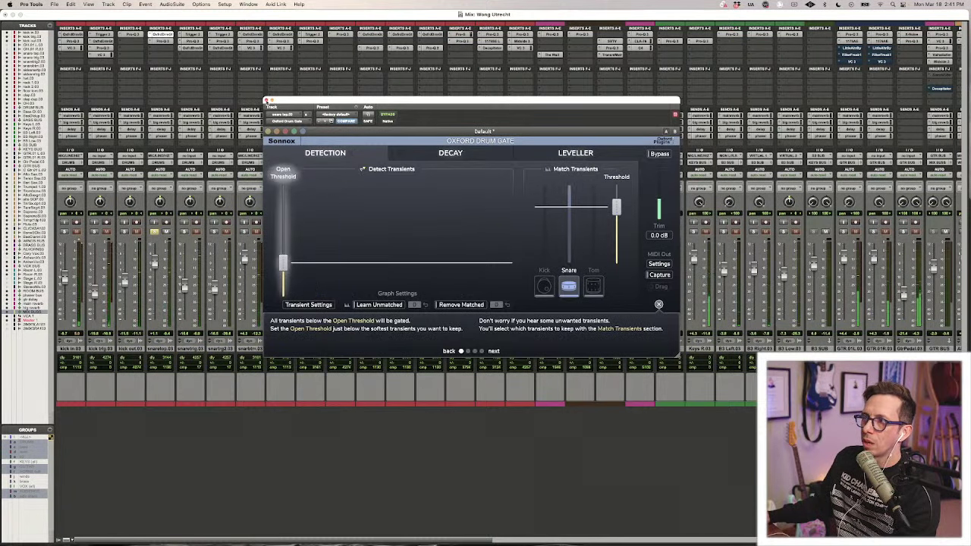
left_click(267, 100)
Examine the snare top's Pro-Q 3, comparing the sound with the EQ bypassed and active.
left_click(159, 42)
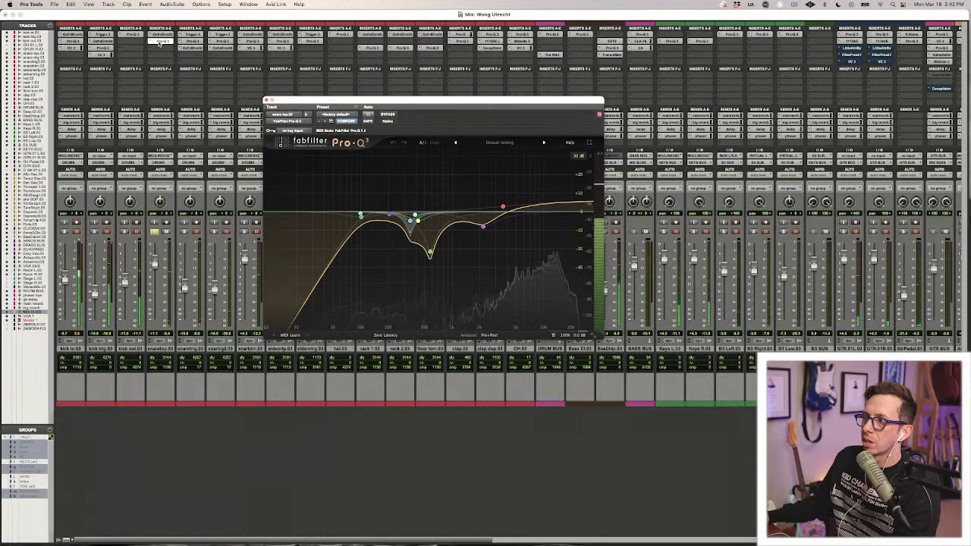
left_click(158, 43, "super")
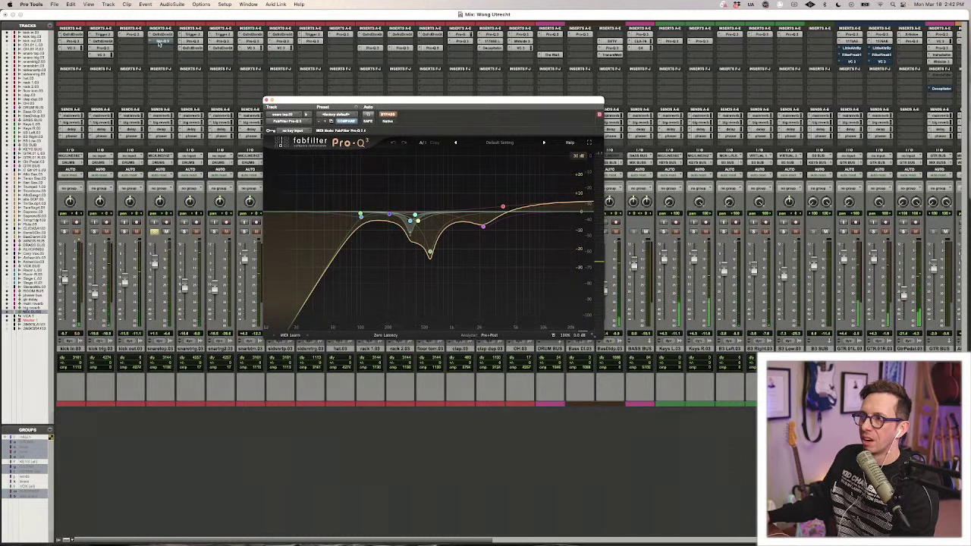
left_click(160, 41, "super")
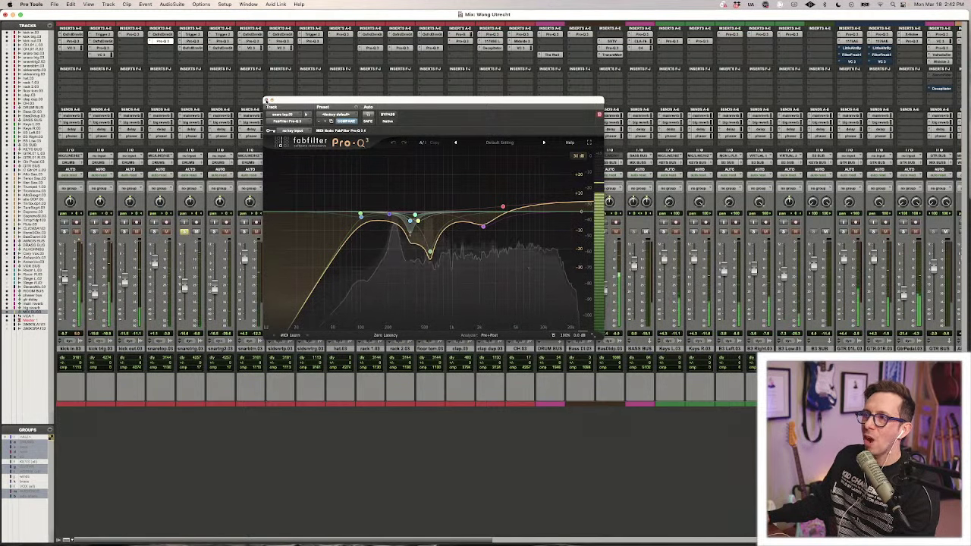
key("super+w")
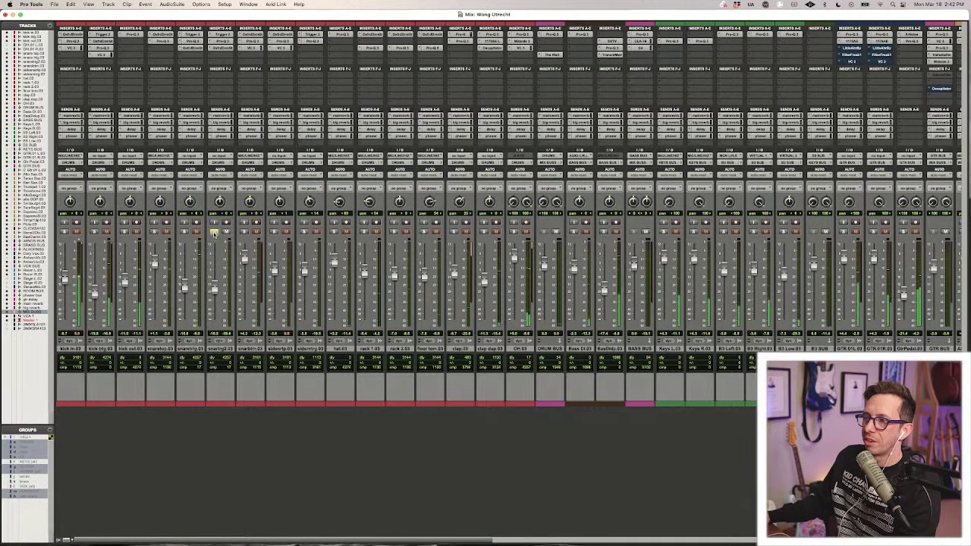
Move the solo from the second snare trigger to snare bottom and examine its Oxford Drum Gate detection page and Pro-Q 3.
left_click(214, 233)
left_click(244, 232)
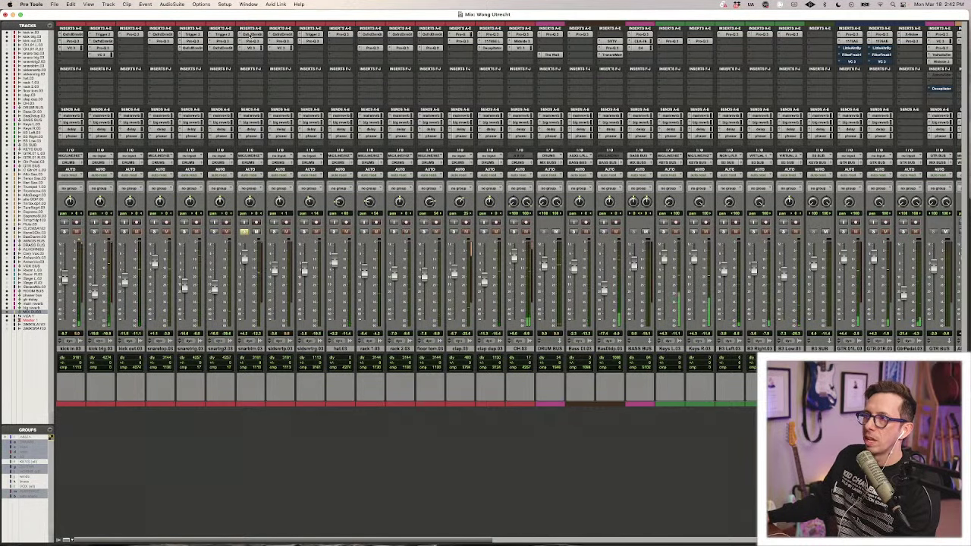
left_click(251, 35)
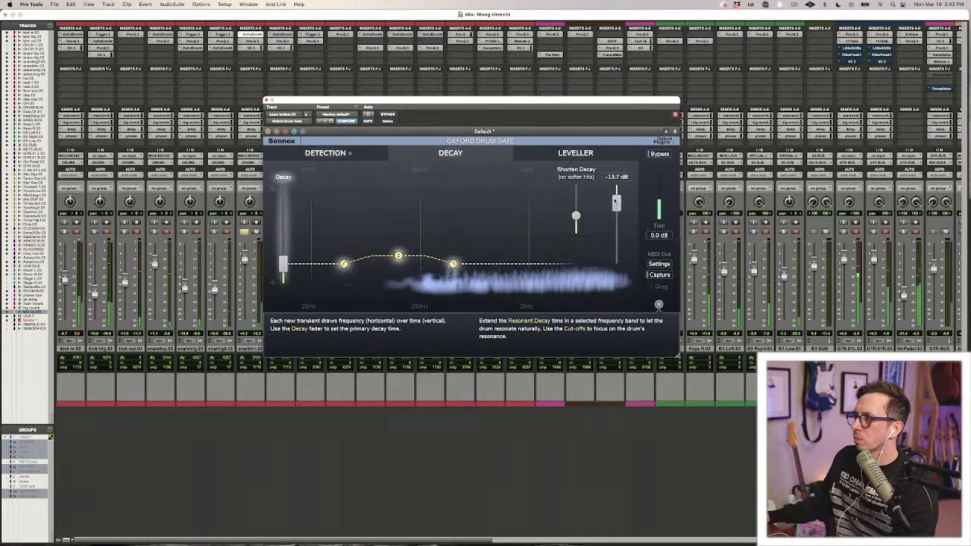
left_click(379, 155)
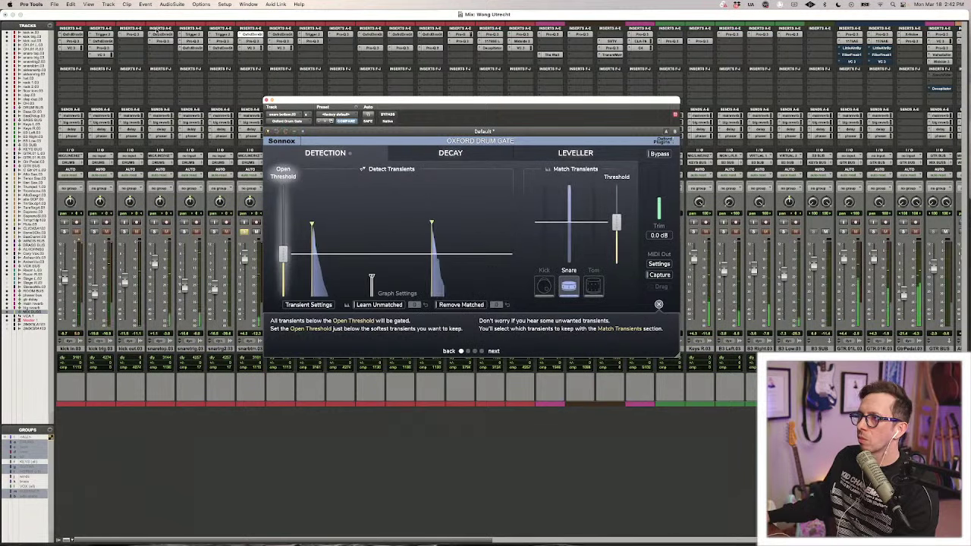
left_click(249, 41)
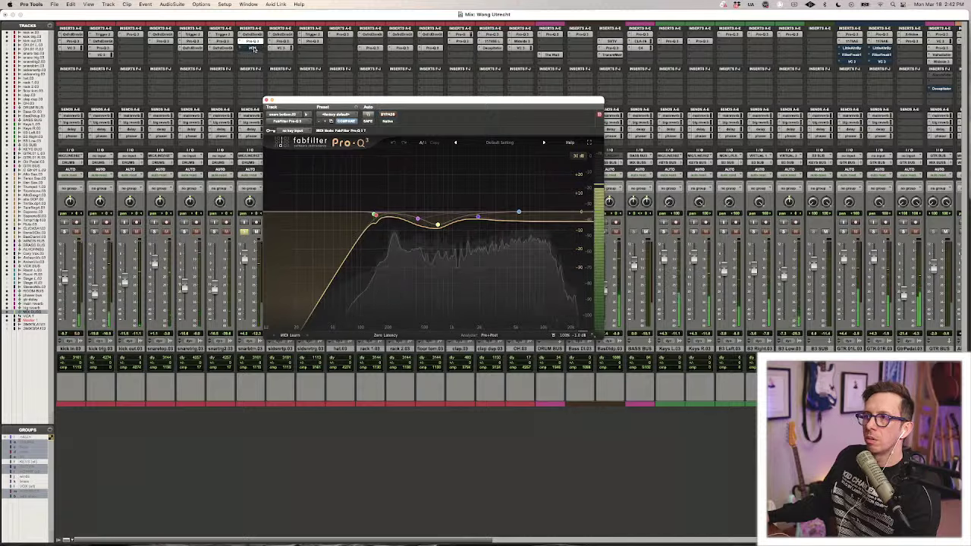
left_click(251, 43)
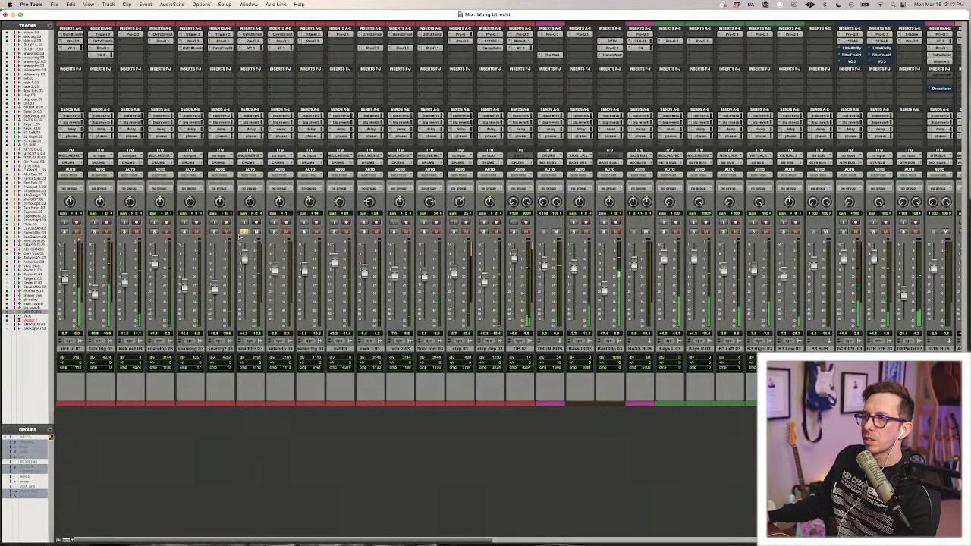
Audition snare top, both snare triggers and snare bottom soloed together, and clear the snare solos.
left_click(215, 232)
left_click(184, 232)
left_click(154, 233)
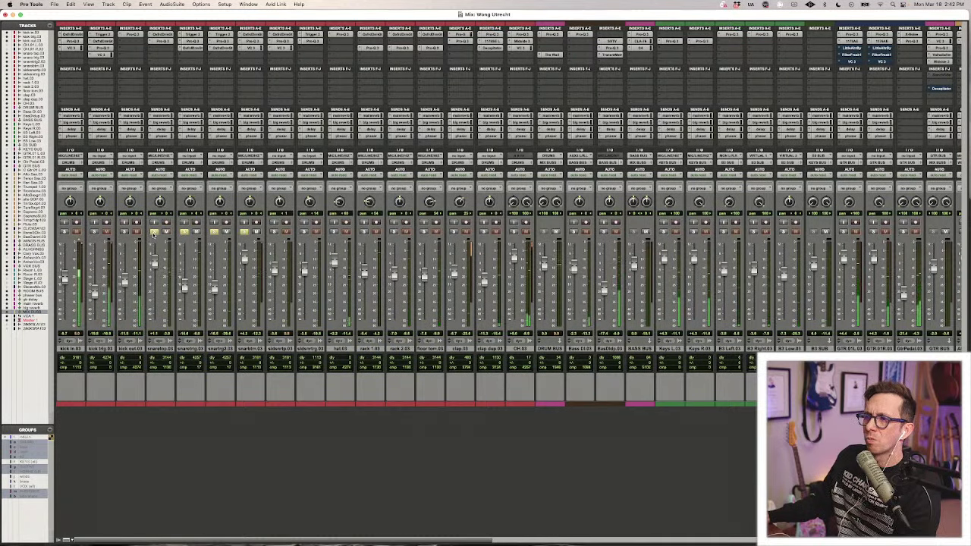
key("super+shift+g")
left_click(154, 233)
key("super+shift+z")
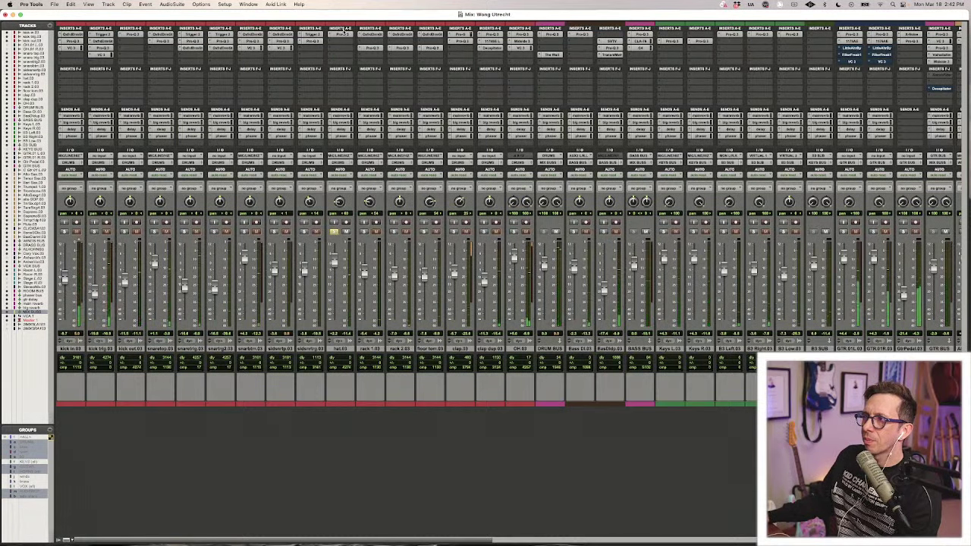
Examine the soloed hat channel's Pro-Q 3, compare it bypassed and active, and clear the hat solo.
left_click(341, 35)
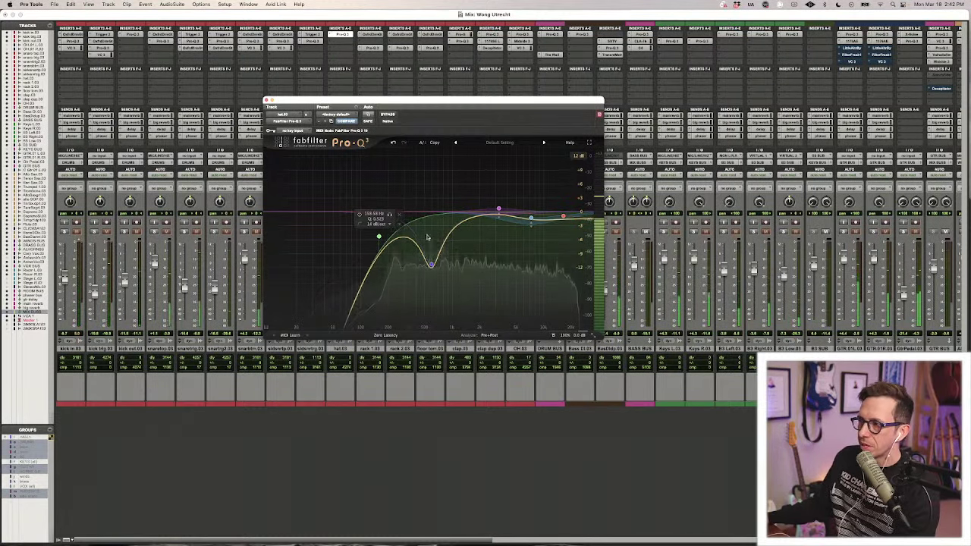
left_click(386, 115)
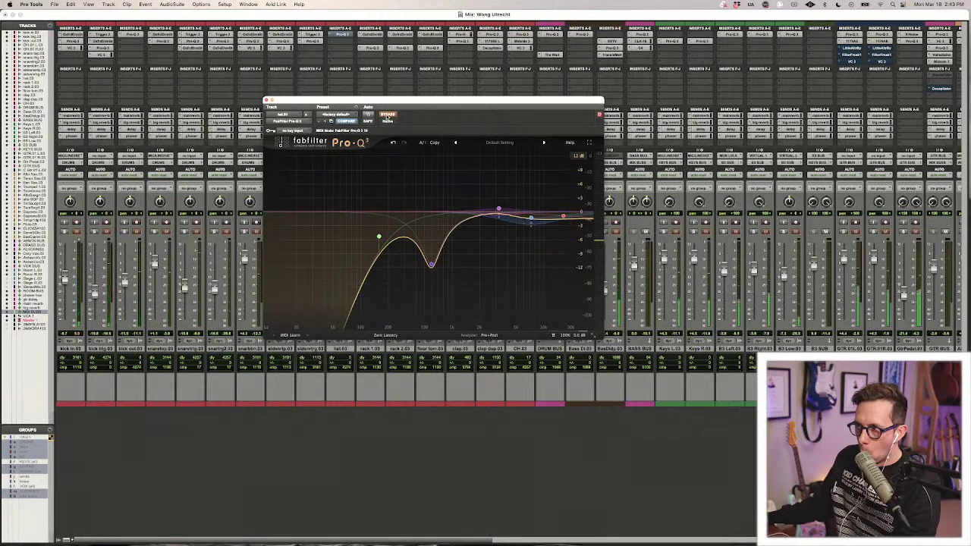
left_click(387, 114)
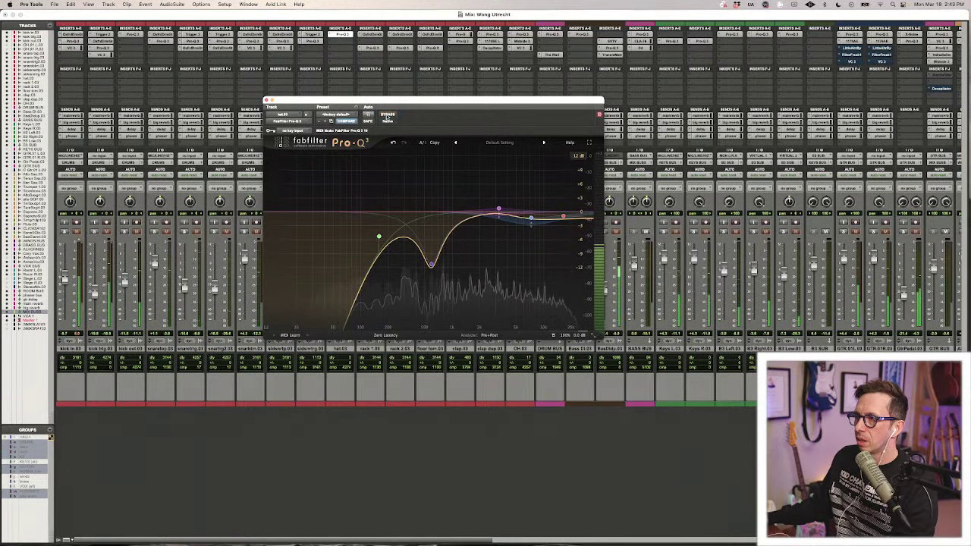
left_click(266, 100)
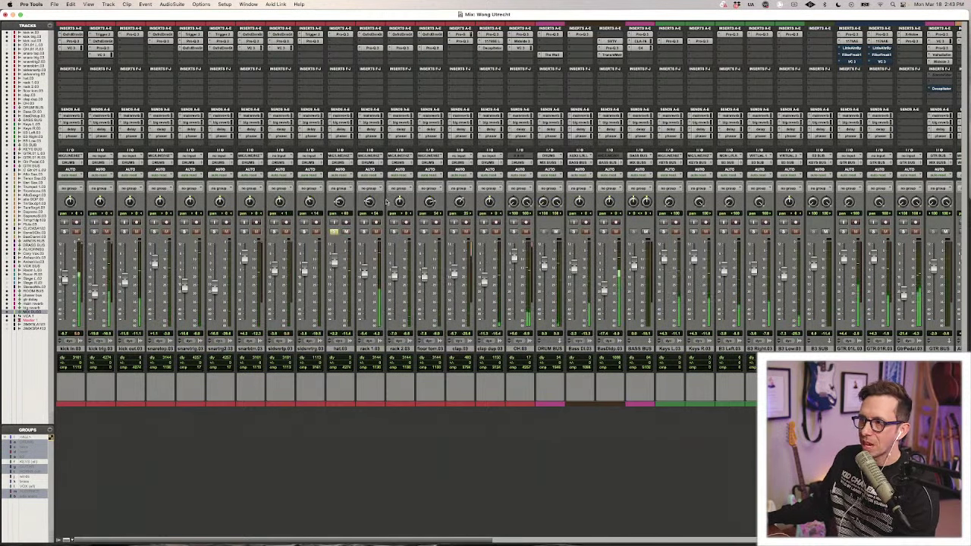
left_click(335, 231)
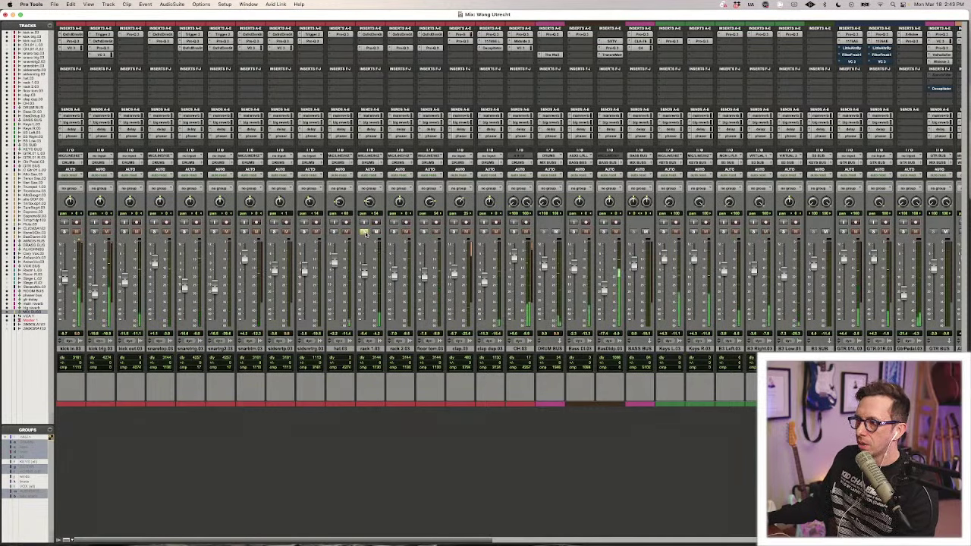
Play the soloed rack 1 fill around bar 1041 in the Edit window and examine its Oxford Drum Gate's detection page.
key("super+equal")
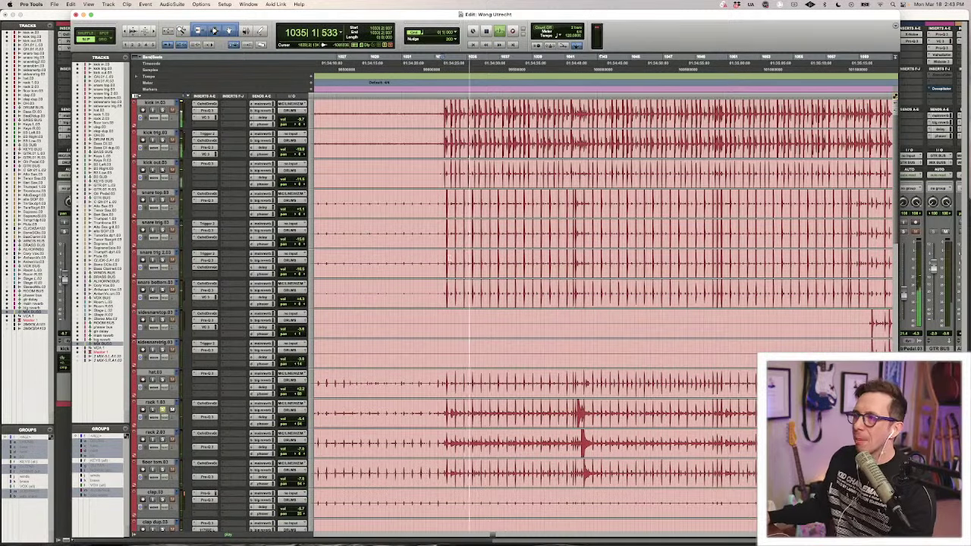
scroll(446, 276, "right", 3)
scroll(446, 277, "down", 5)
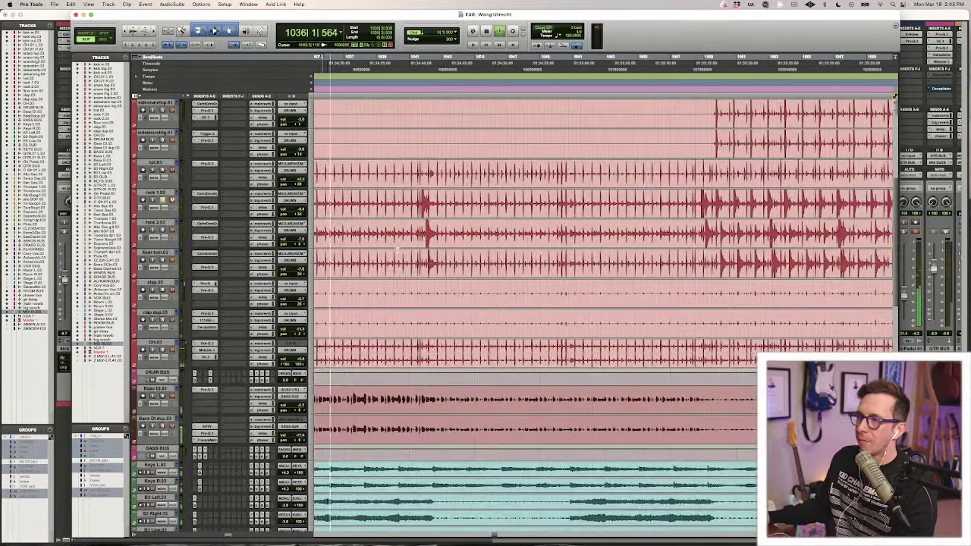
scroll(446, 277, "left", 1)
key("t")
key("t")
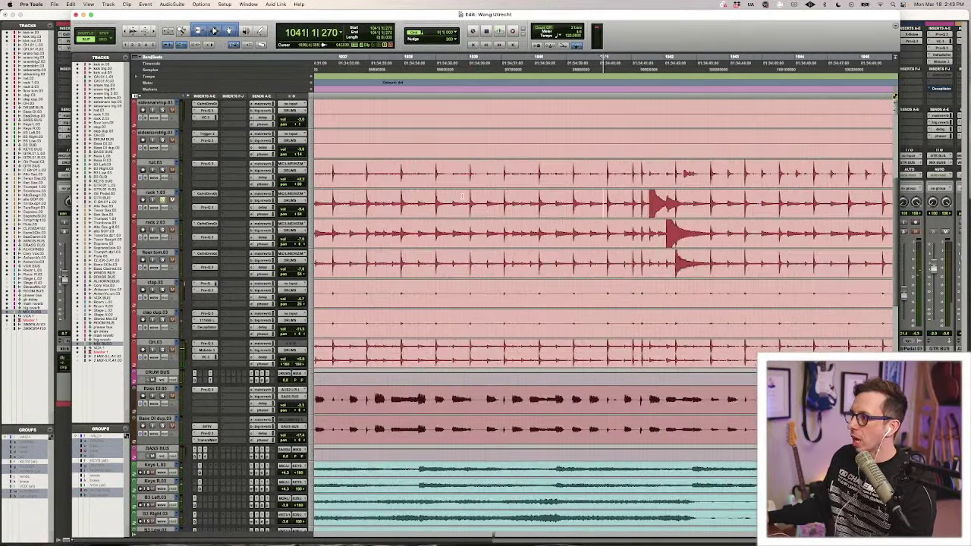
scroll(449, 198, "right", 2)
key("space")
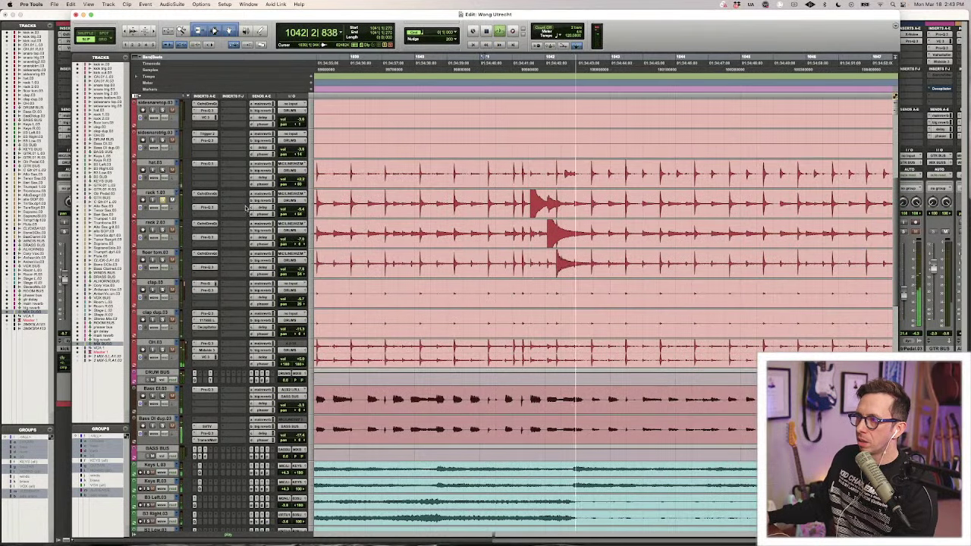
left_click(206, 194)
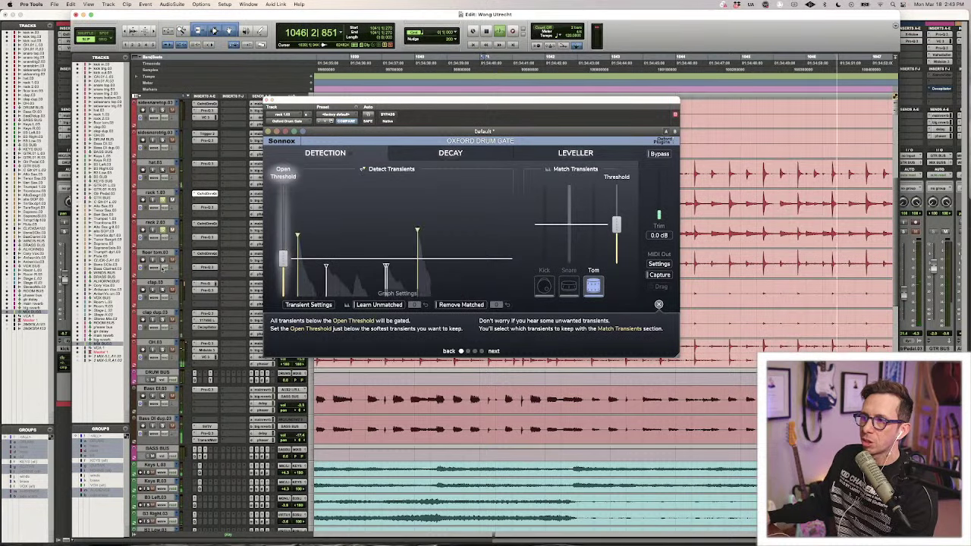
key("super+w")
Replay the tom fill around bar 1041 with rack 1, rack 2 and floor tom soloed together.
key("r")
key("r")
key("r")
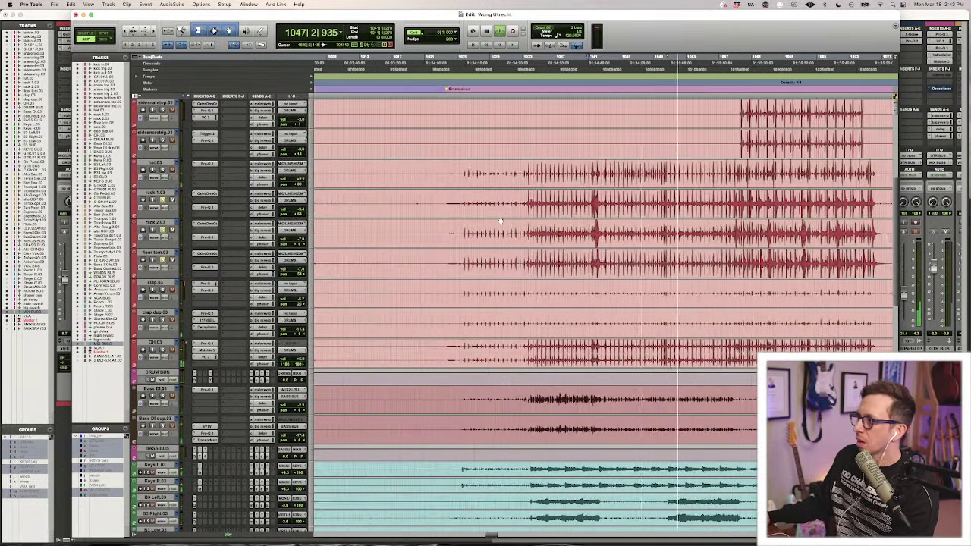
scroll(499, 221, "right", 3)
key("space")
left_click(444, 200)
key("space")
key("t")
key("t")
key("t")
key("t")
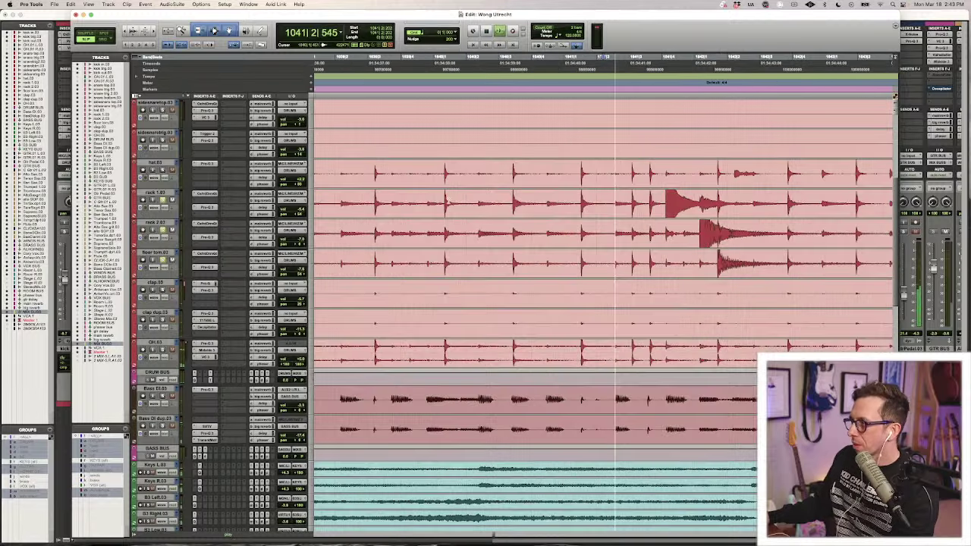
scroll(447, 200, "right", 2)
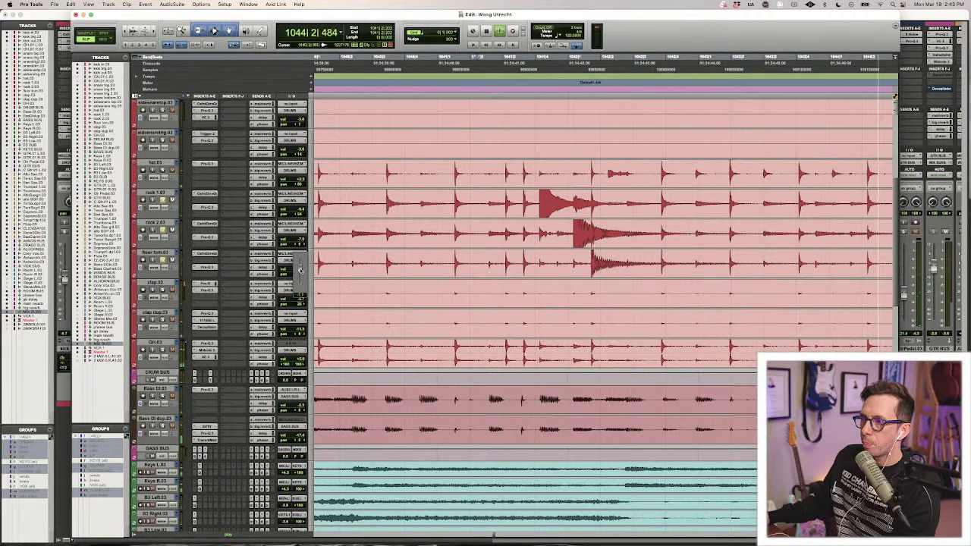
Survey the floor tom waveform across the whole session for a passage with prominent tom hits.
double_click(551, 262)
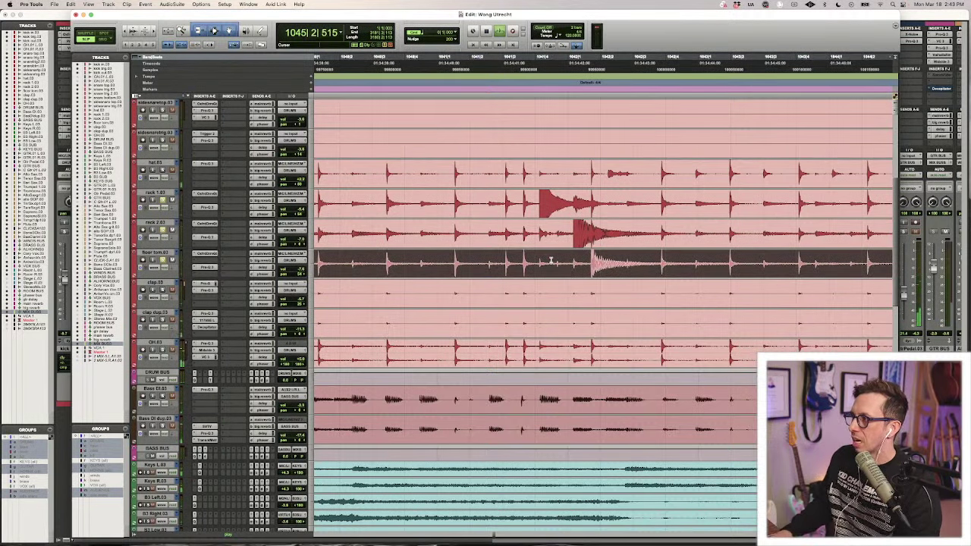
left_click(552, 260)
key("r")
key("r")
key("r")
key("r")
key("r")
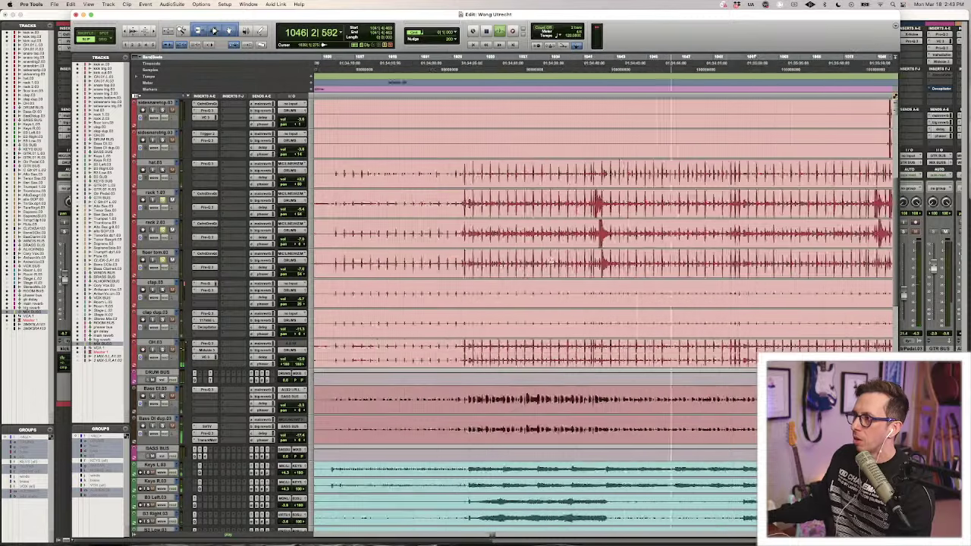
key("super+bracketleft")
key("super+bracketleft")
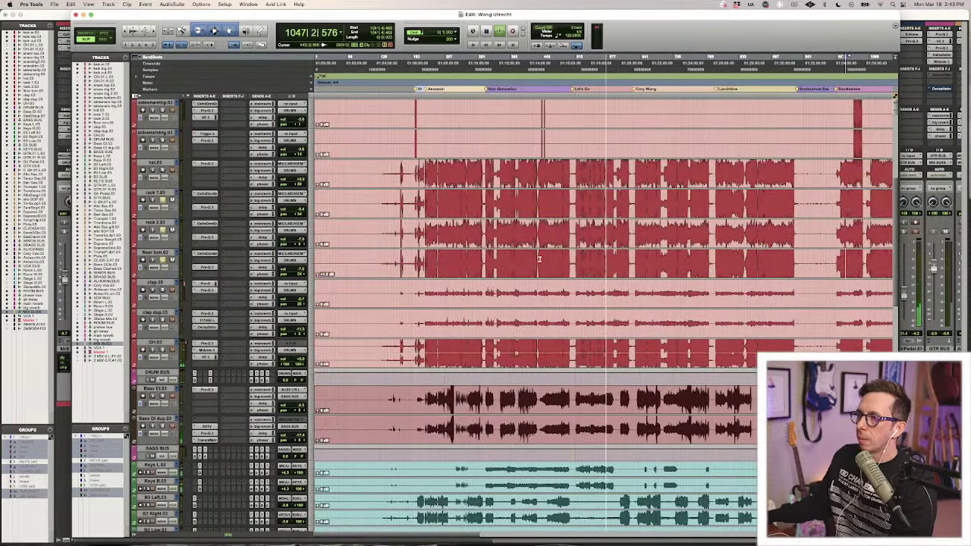
key("super+bracketleft")
key("super+bracketleft")
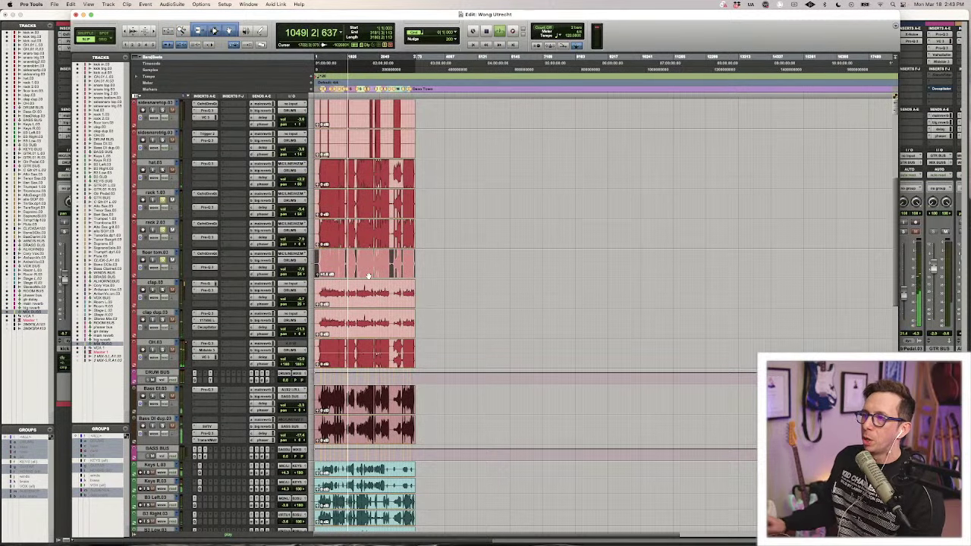
left_click(375, 257)
key("super+bracketright")
key("super+bracketright")
key("super+bracketright")
key("super+bracketright")
key("super+bracketright")
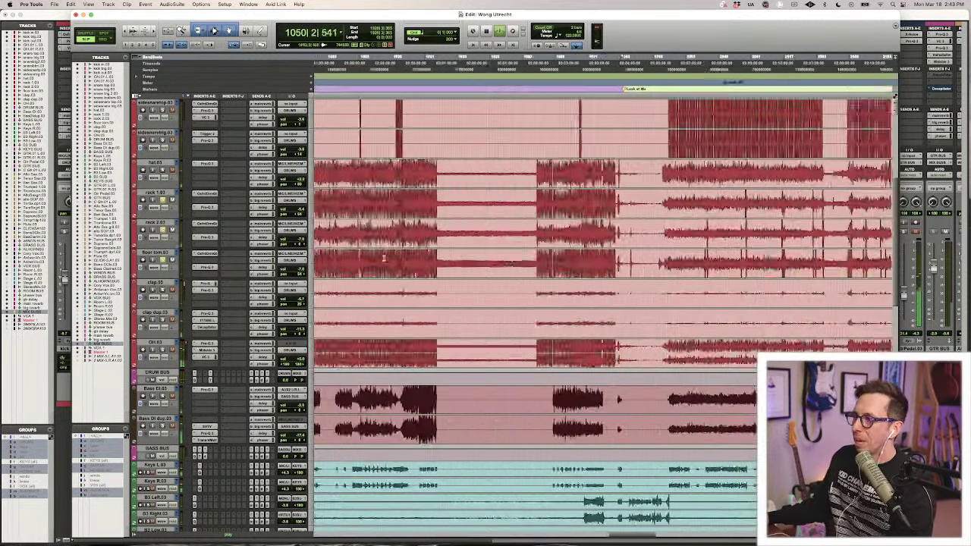
key("super+bracketleft")
scroll(377, 520, "left", 5)
scroll(377, 521, "right", 3)
key("super+bracketright")
key("super+bracketright")
key("super+bracketright")
key("super+bracketright")
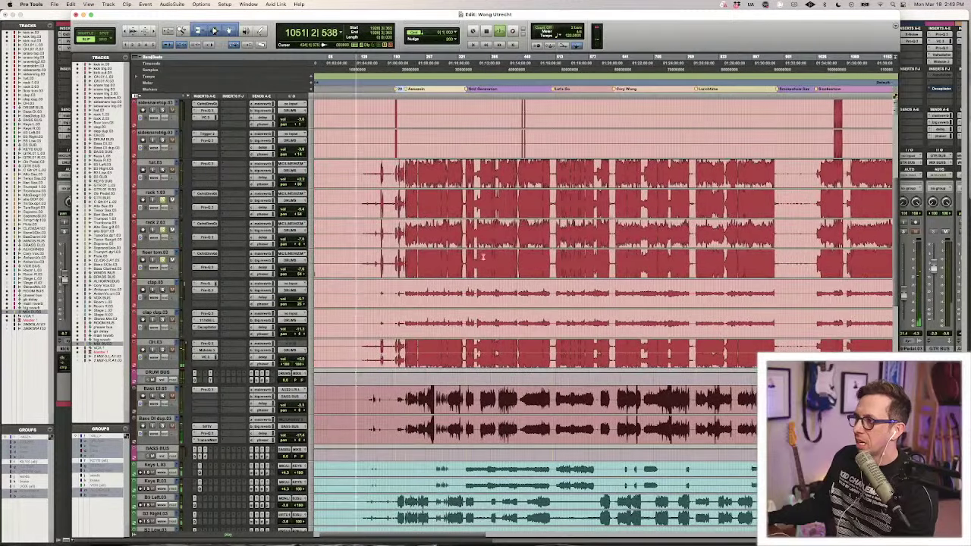
Play the busy floor tom passage in Grid Generation from bar 359.
left_click(507, 258)
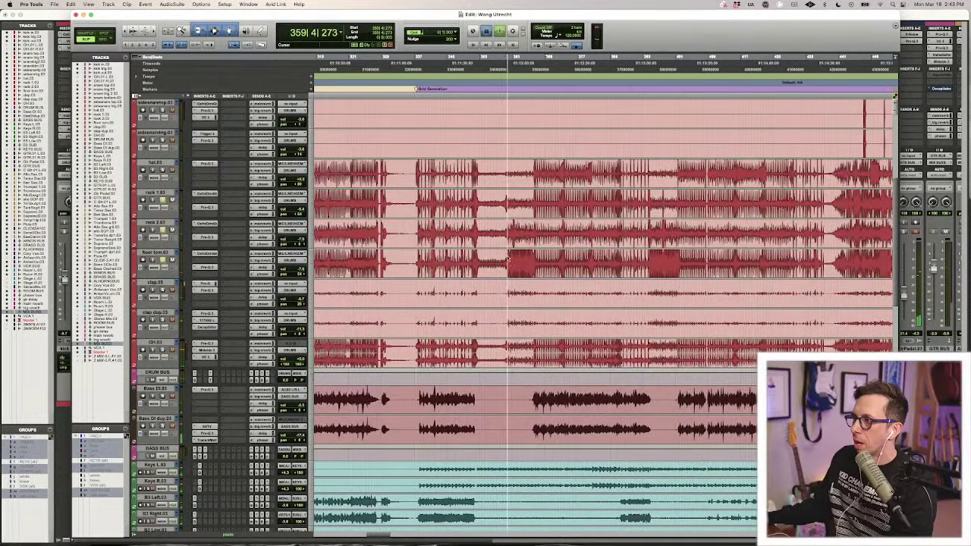
key("super+bracketright")
key("super+bracketright")
key("super+bracketleft")
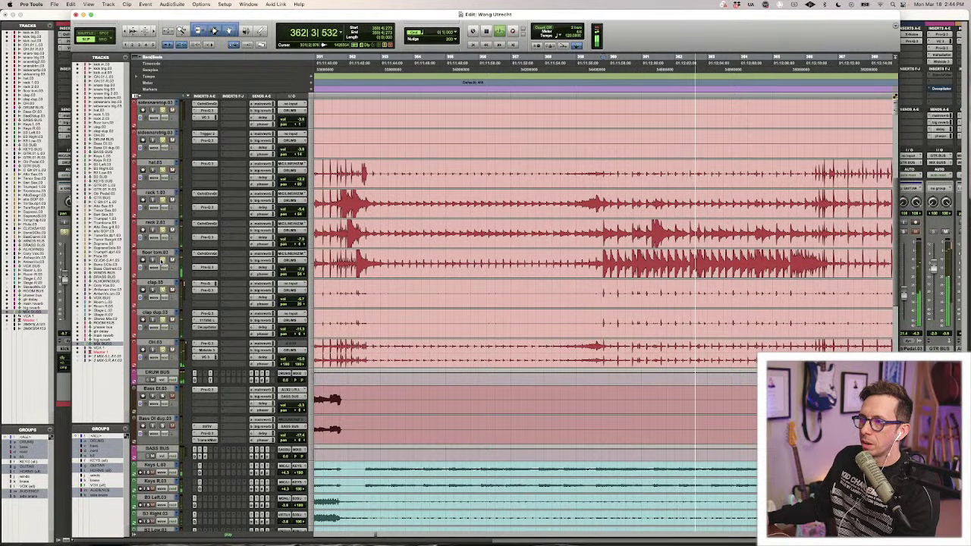
Find the full drum passage around bar 1047 in the Smokeshow section and play the soloed drums there.
key("super+bracketleft")
key("super+bracketleft")
key("super+bracketleft")
key("super+bracketleft")
scroll(532, 228, "right", 5)
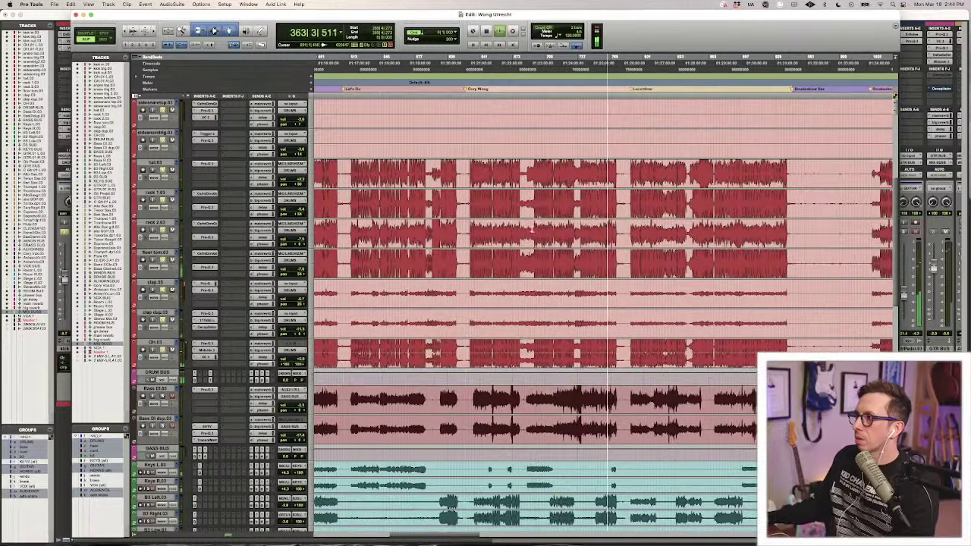
key("super+bracketright")
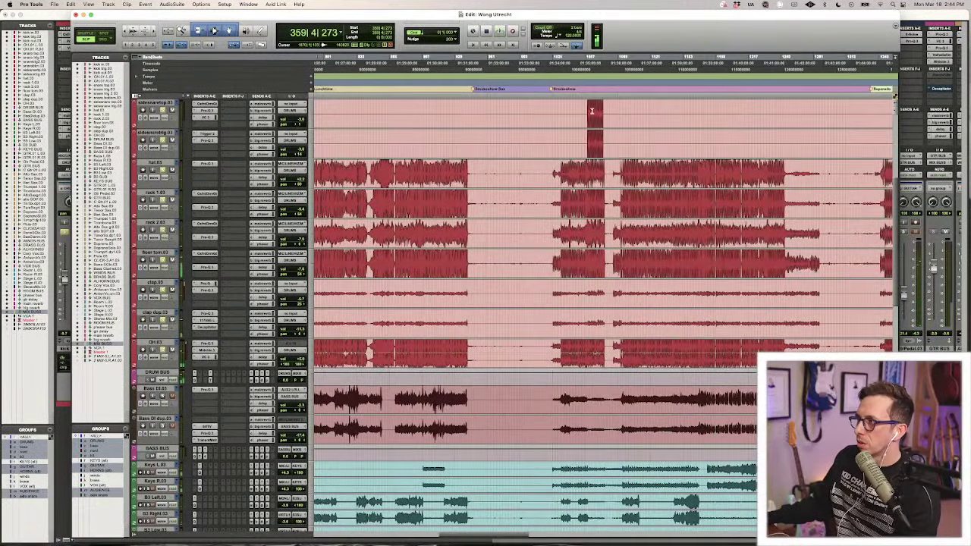
key("super+bracketright")
key("super+bracketright")
scroll(521, 191, "up", 5)
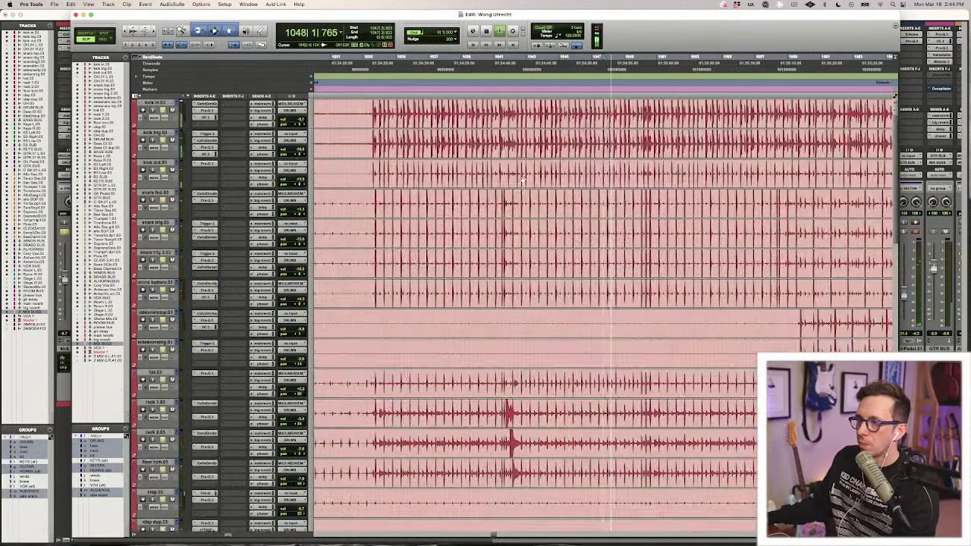
Solo the clap and clap dup tracks together and play them from bar 1025.
scroll(522, 190, "right", 1)
scroll(475, 336, "down", 4)
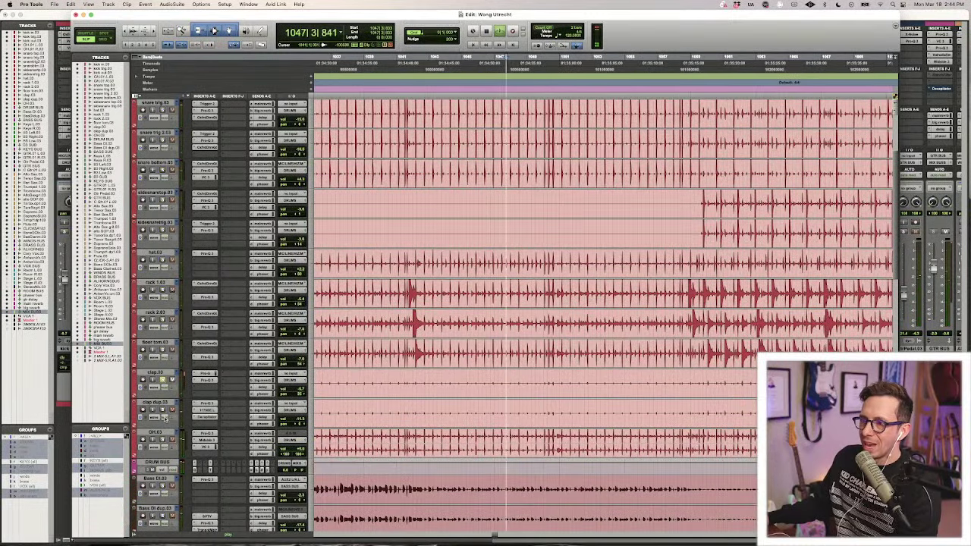
left_click(163, 410)
key("super+bracketleft")
key("super+bracketleft")
scroll(583, 379, "left", 2)
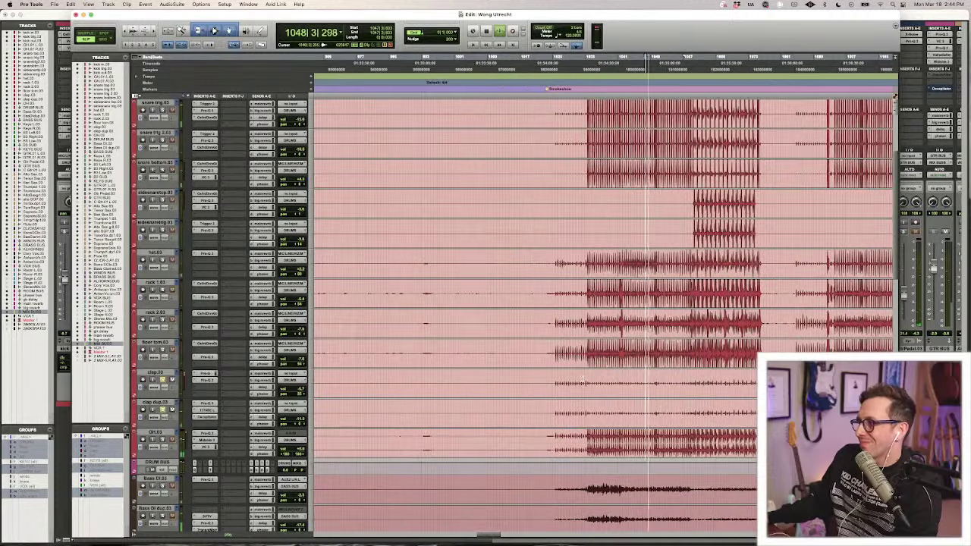
scroll(583, 379, "right", 3)
key("space")
left_click(366, 383)
key("space")
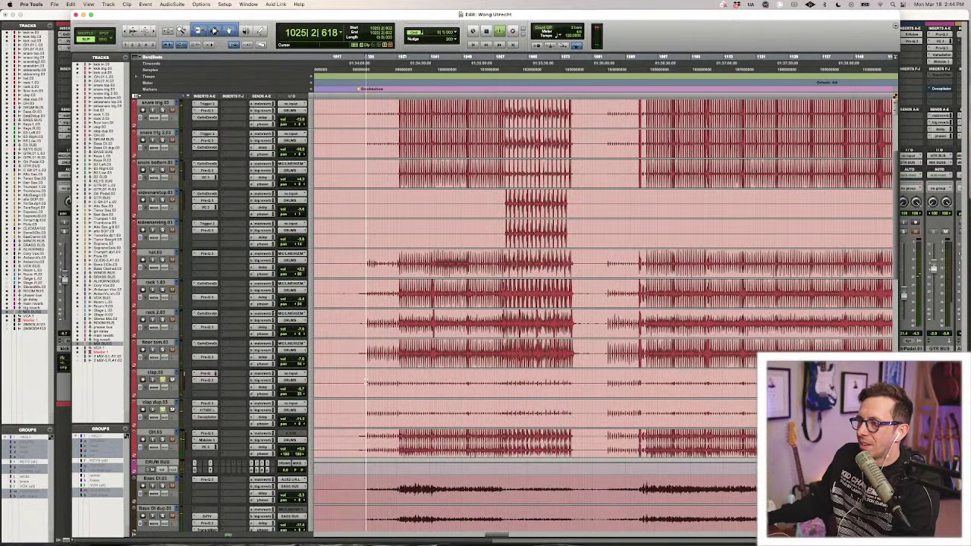
Open the Decapitator on clap dup and compare the claps with it bypassed and active.
key("super+bracketright")
key("super+bracketright")
key("super+bracketleft")
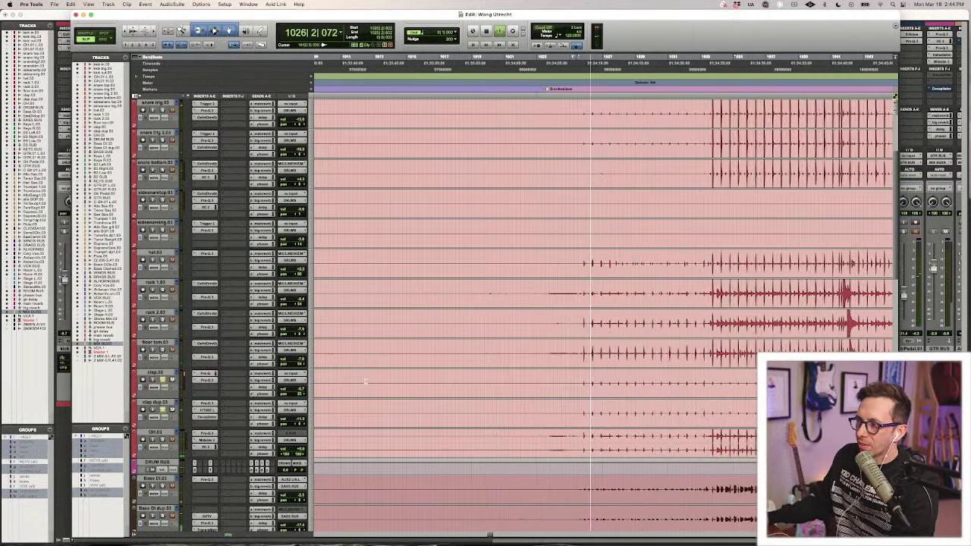
scroll(366, 382, "right", 1)
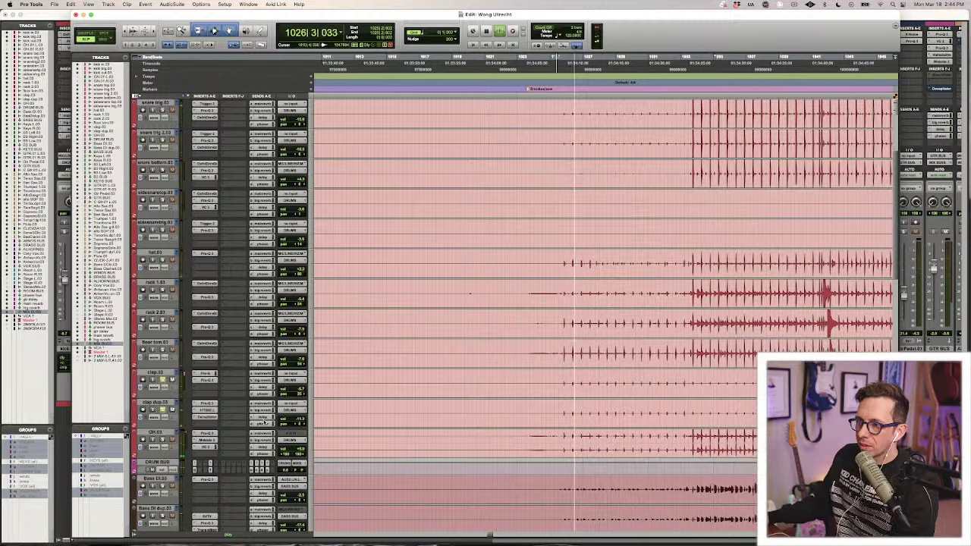
left_click(211, 418)
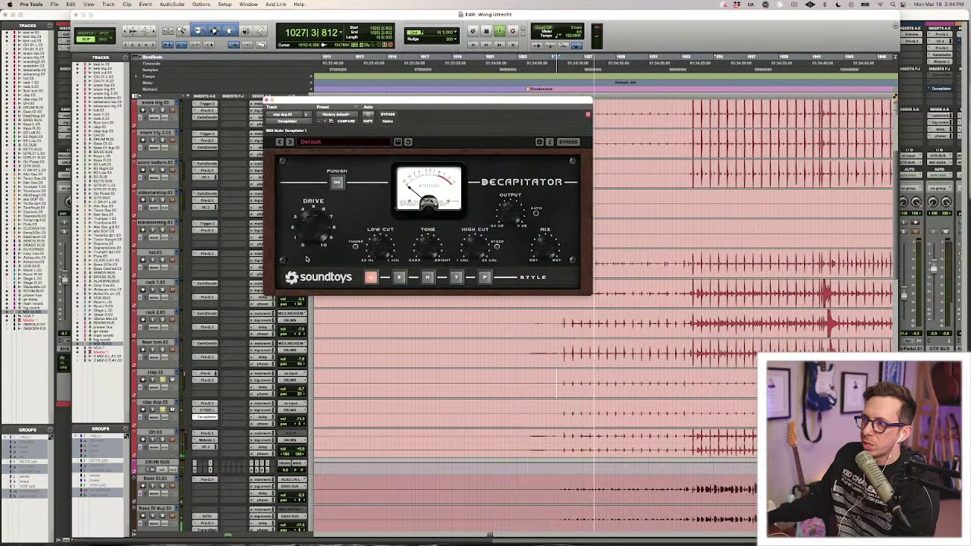
left_click(203, 418, "super")
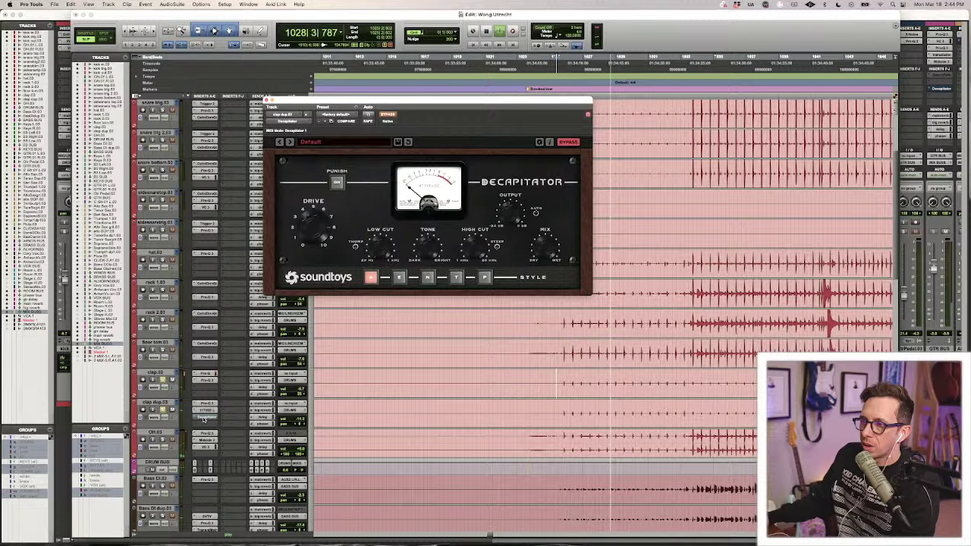
left_click(203, 419, "super")
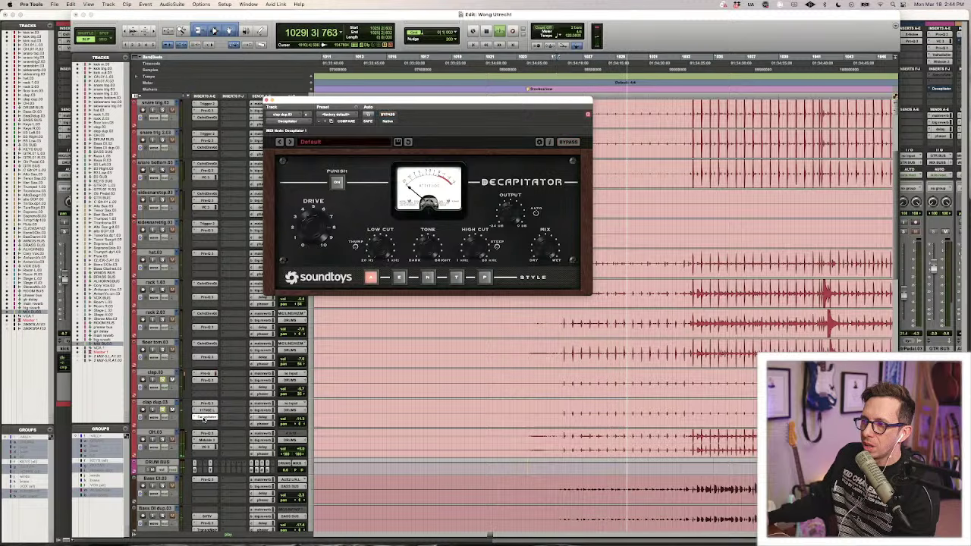
Stop playback, clear the solo on the clap tracks and close the Decapitator window.
key("space")
left_click(162, 409)
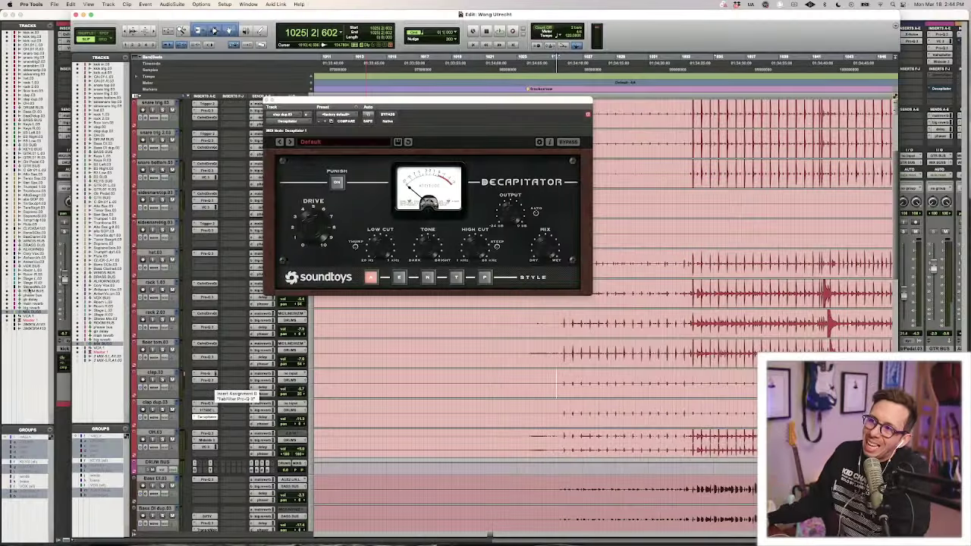
left_click(265, 99)
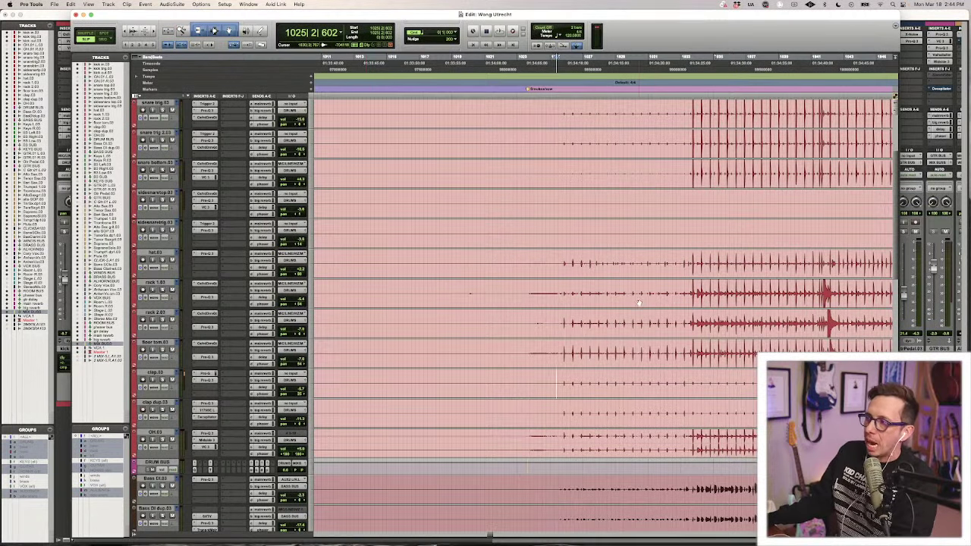
Play the soloed overheads around bar 1030 and open the OH channel's Pro-Q 3 from the Mix window.
key("space")
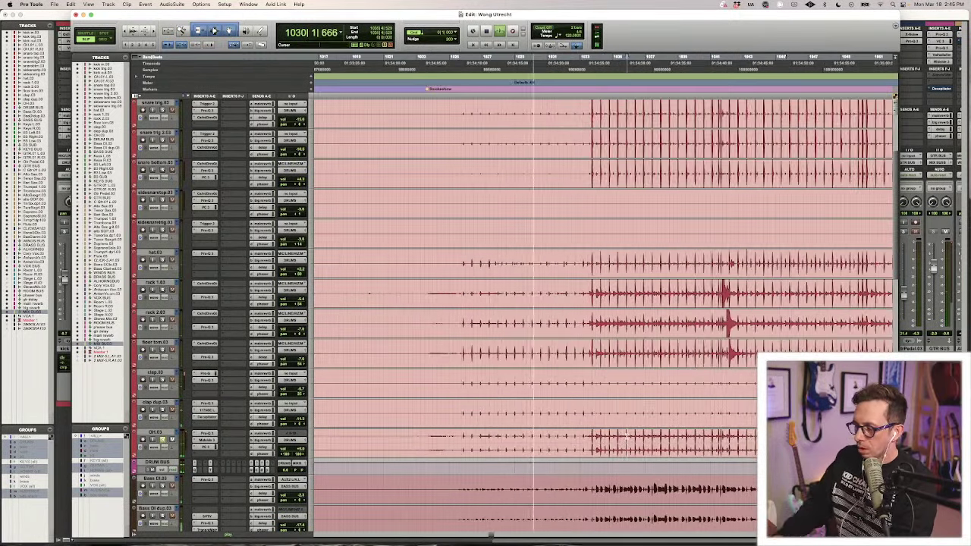
key("super+equal")
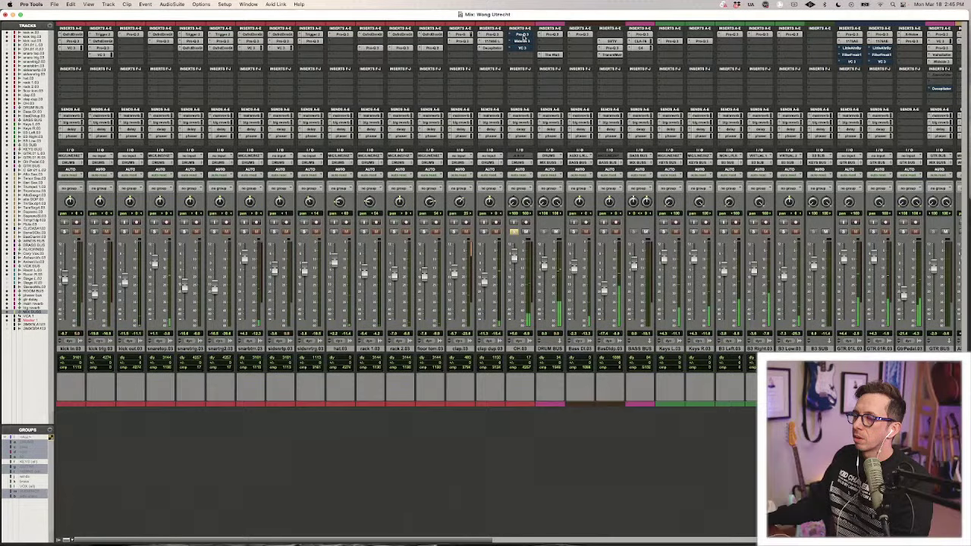
scroll(531, 69, "right", 6)
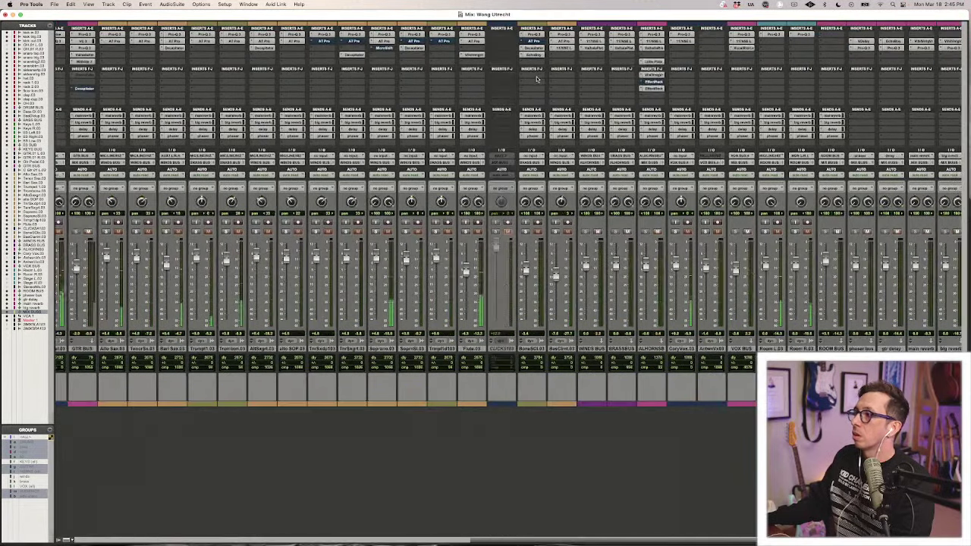
scroll(535, 78, "left", 2)
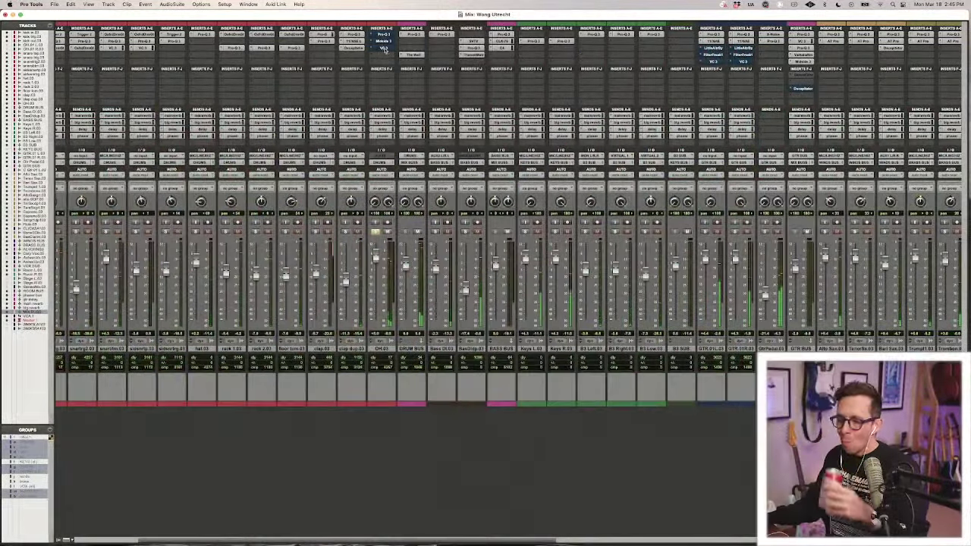
left_click(383, 35)
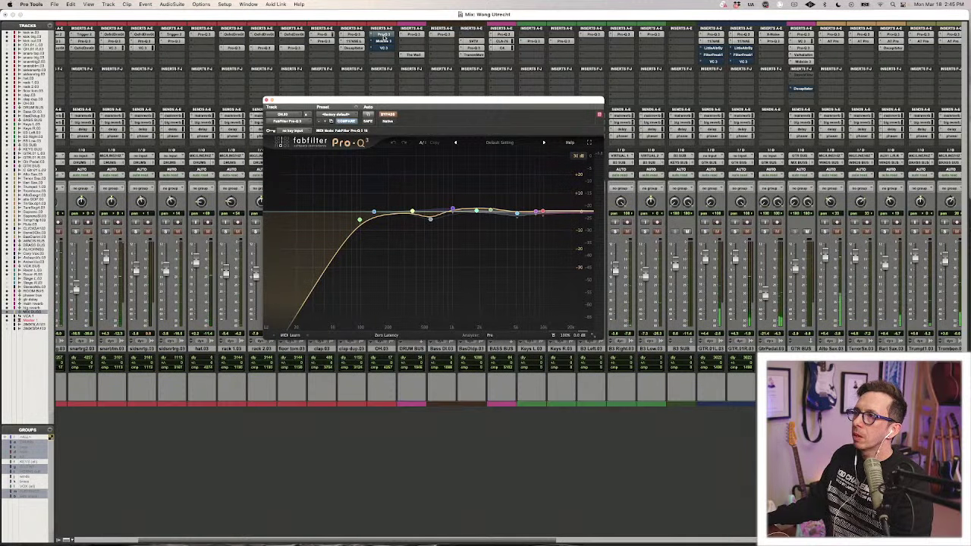
Sweep the overhead Pro-Q 3's low cut up to about 171 Hz and back down, and shape a slight midrange bell cut.
left_click_drag(360, 220, 382, 225)
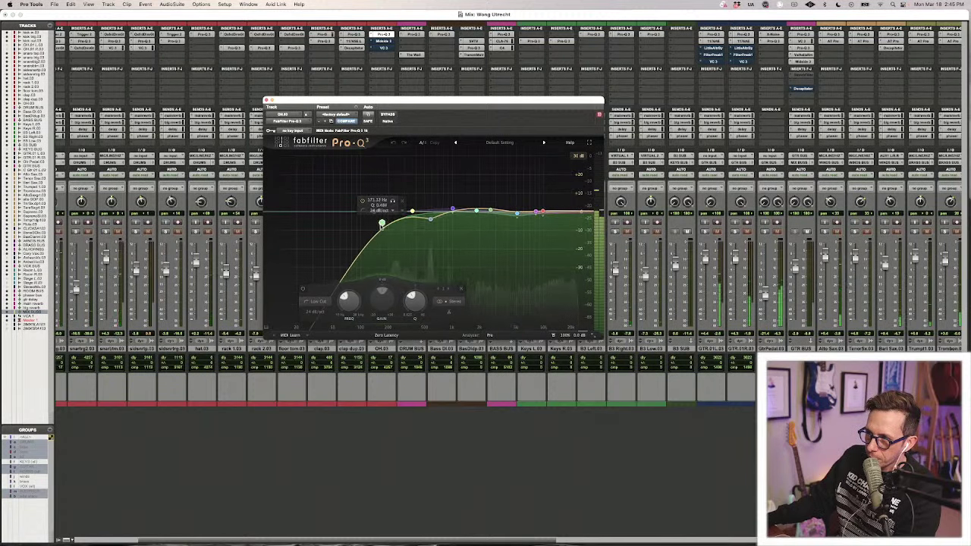
double_click(384, 225)
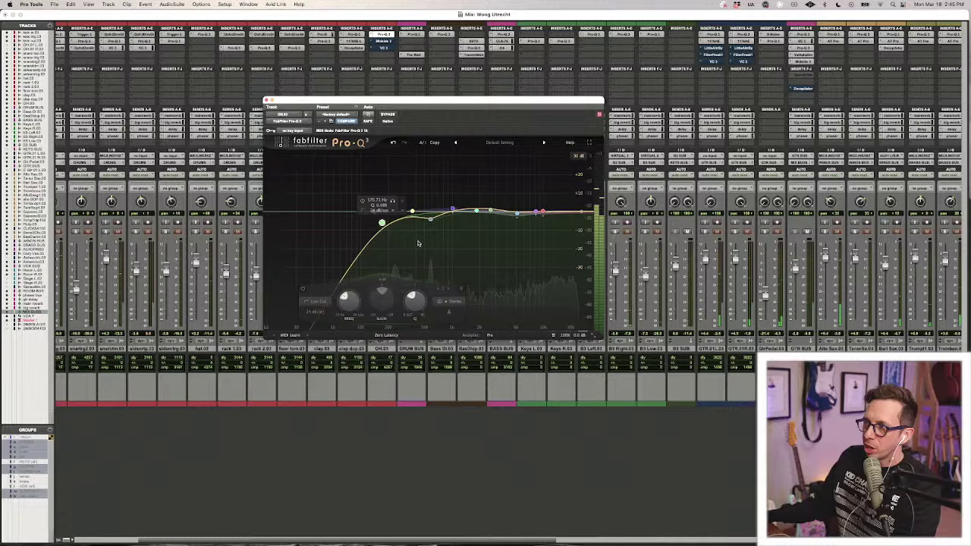
mouse_move(382, 223)
left_mouse_down()
mouse_move(278, 220)
mouse_move(447, 220)
mouse_move(371, 221)
left_mouse_up()
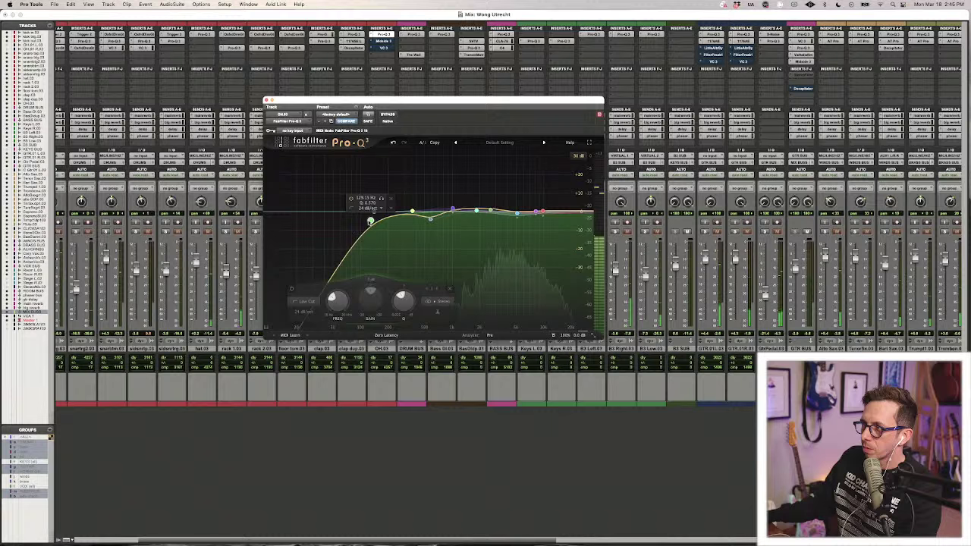
left_click_drag(369, 221, 361, 219)
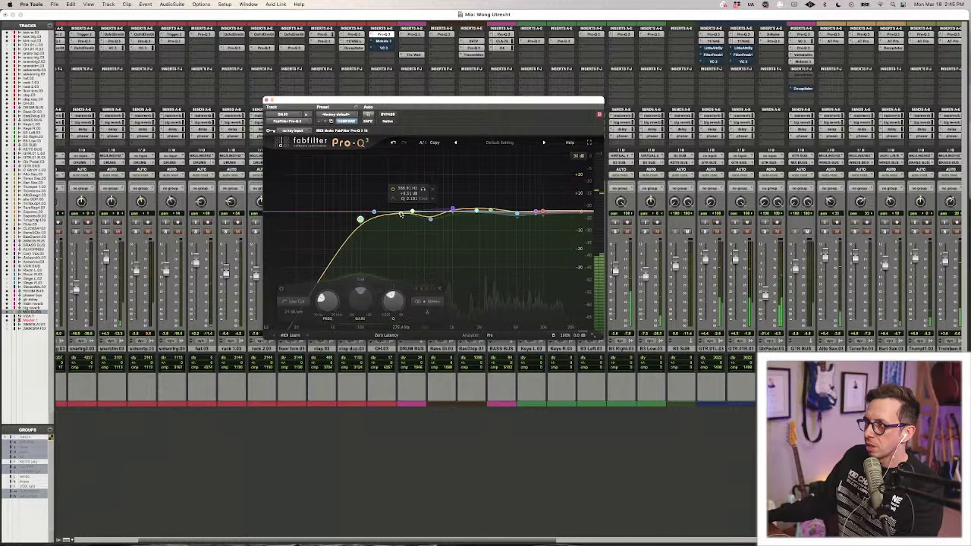
left_click_drag(412, 212, 464, 234)
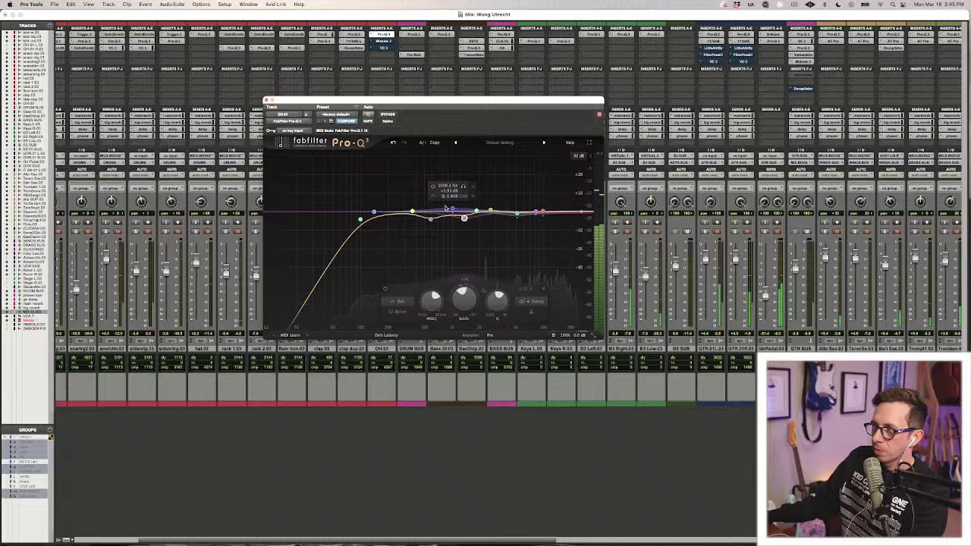
Activate the Midside insert on the OH channel and raise its Mono Below frequency slightly.
left_click(383, 40)
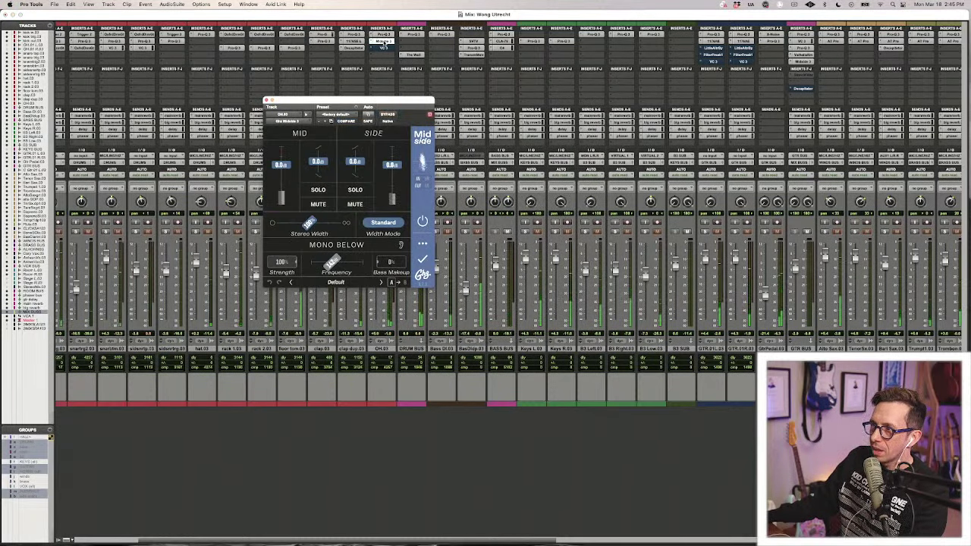
left_click_drag(349, 100, 415, 127)
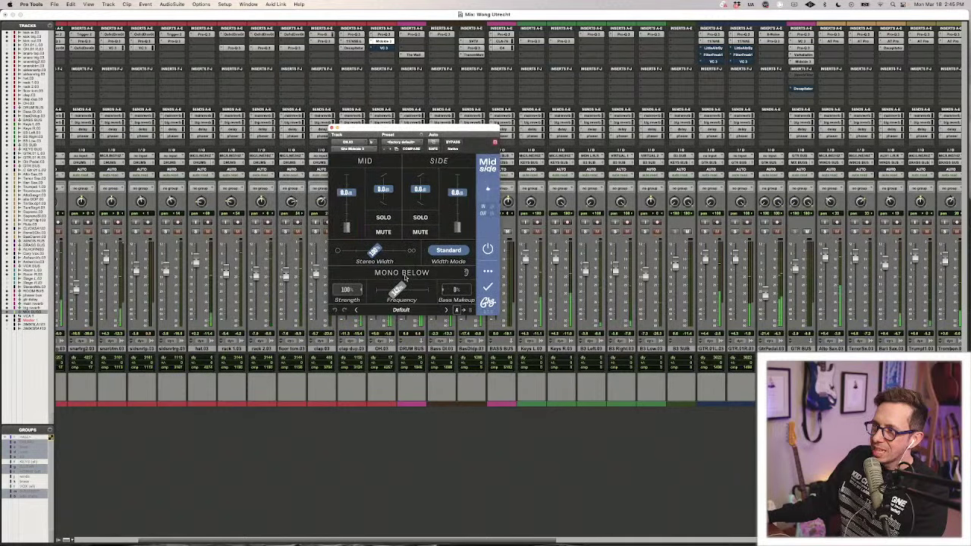
mouse_move(402, 288)
left_mouse_down()
mouse_move(428, 288)
mouse_move(387, 291)
mouse_move(421, 291)
mouse_move(402, 291)
left_mouse_up()
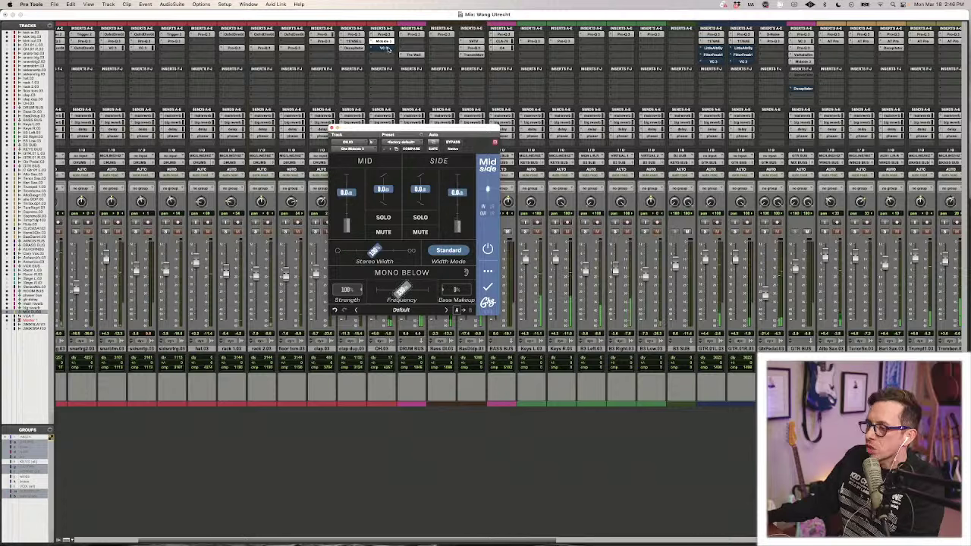
Activate and examine the OH channel's Vulf Compressor, close it, and open the Pro-Q 3 on the drum bus.
left_click(387, 48)
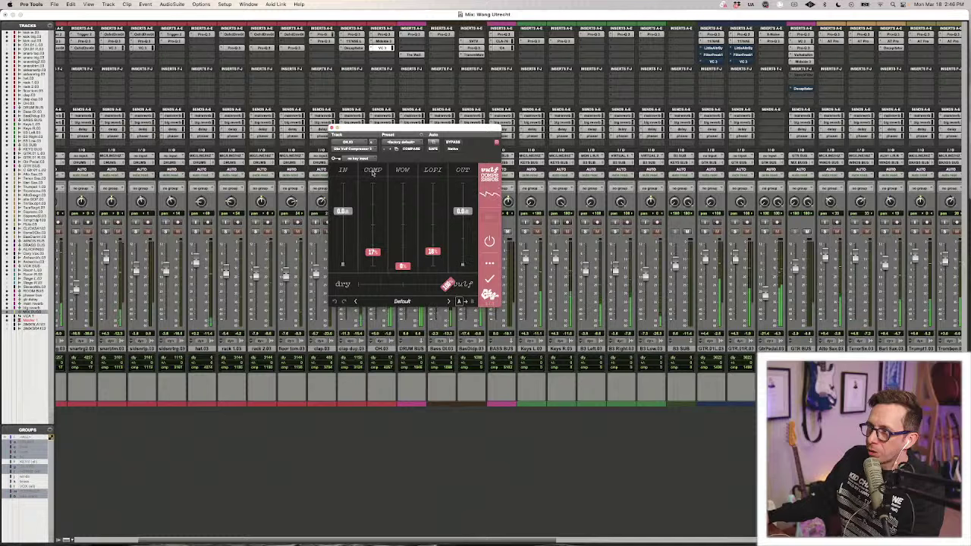
key("super+w")
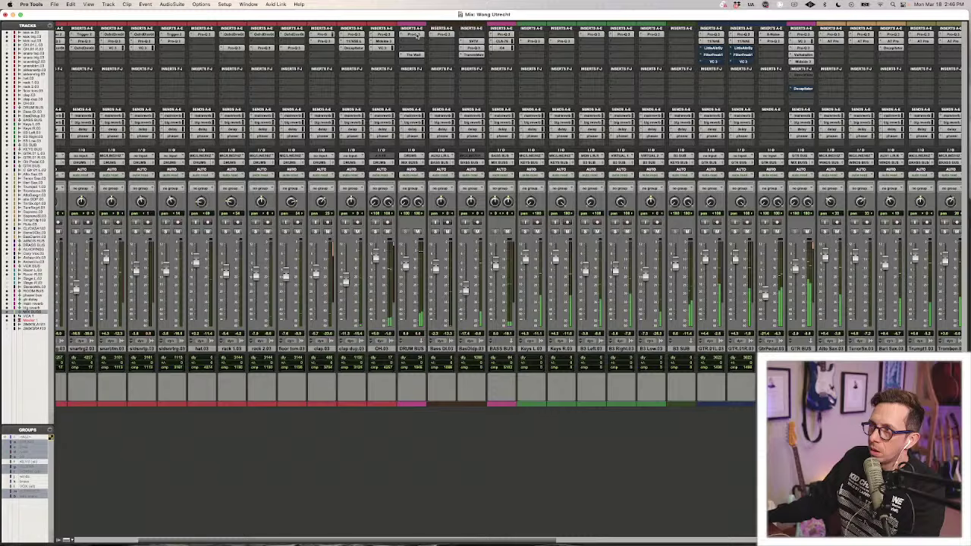
left_click(413, 35)
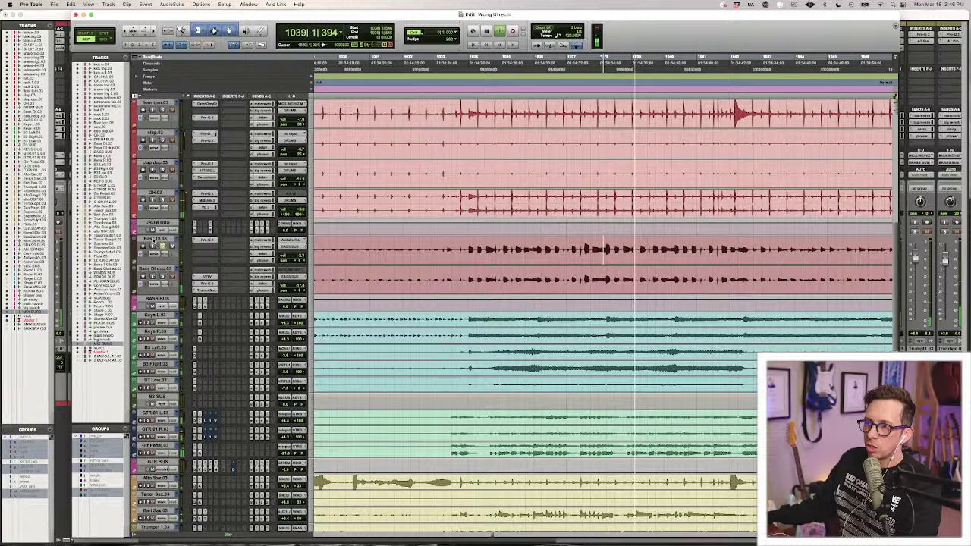
Listen to the soloed Bass DI while examining its Pro-Q 3 curve, stop playback and select the Bass DI dup track.
left_click(154, 240)
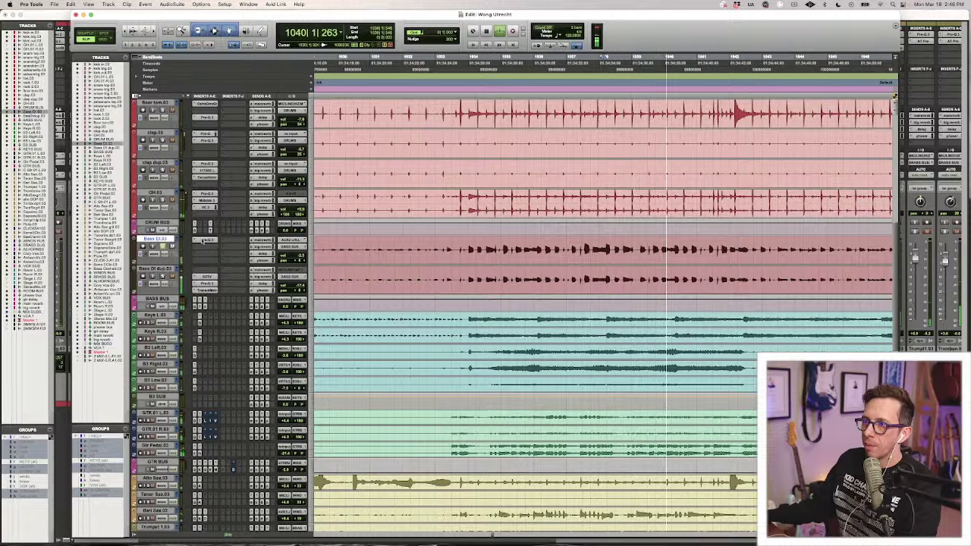
left_click(207, 239)
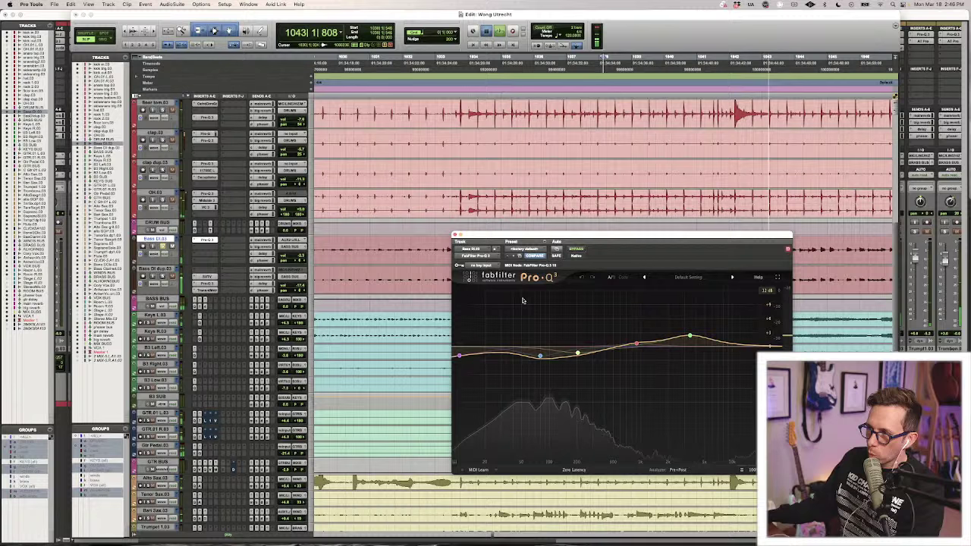
key("space")
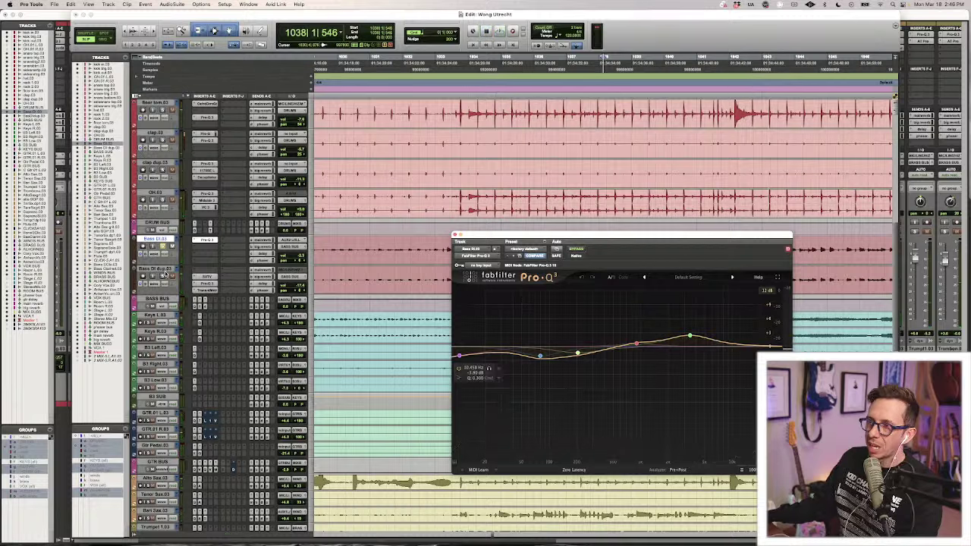
left_click(162, 270)
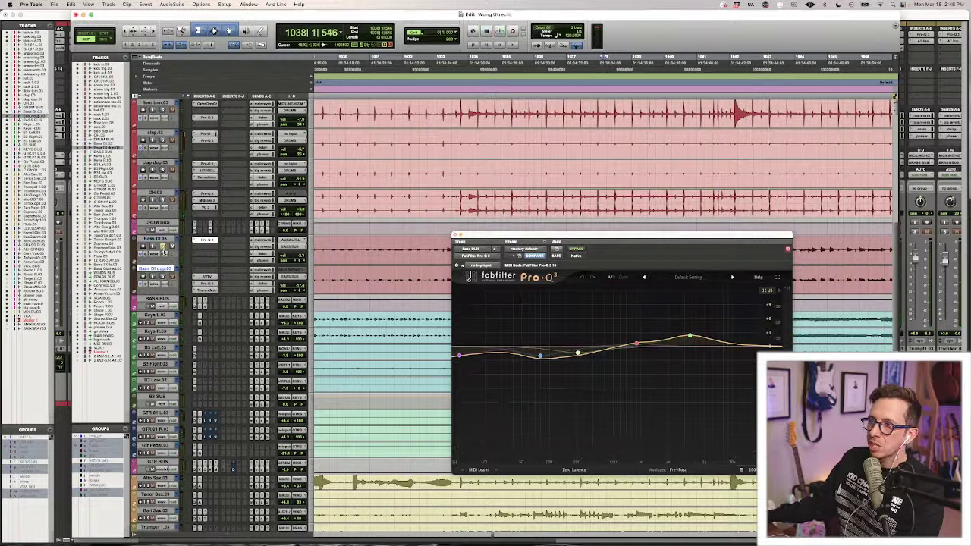
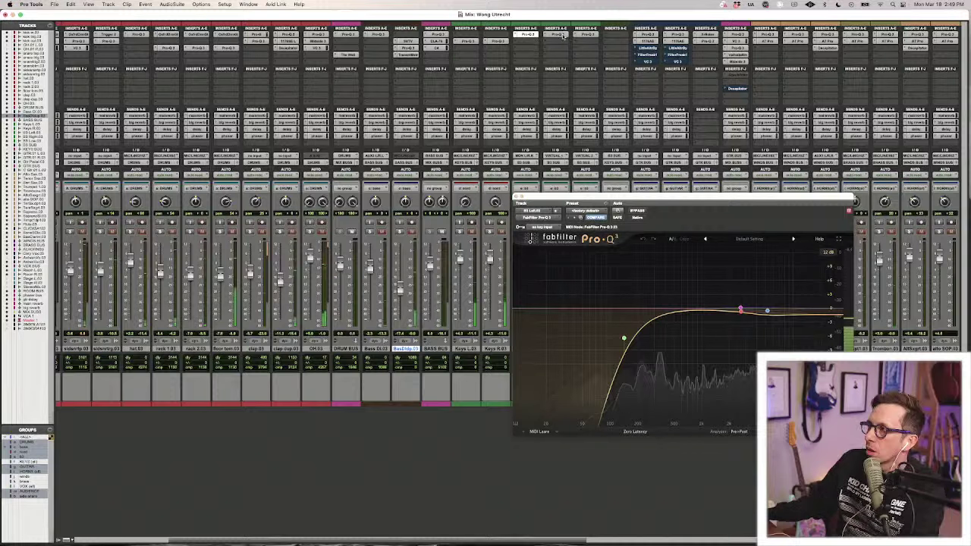
Open the Pro-Q 3 on the B3 Low channel and examine its low cut.
left_click(586, 34)
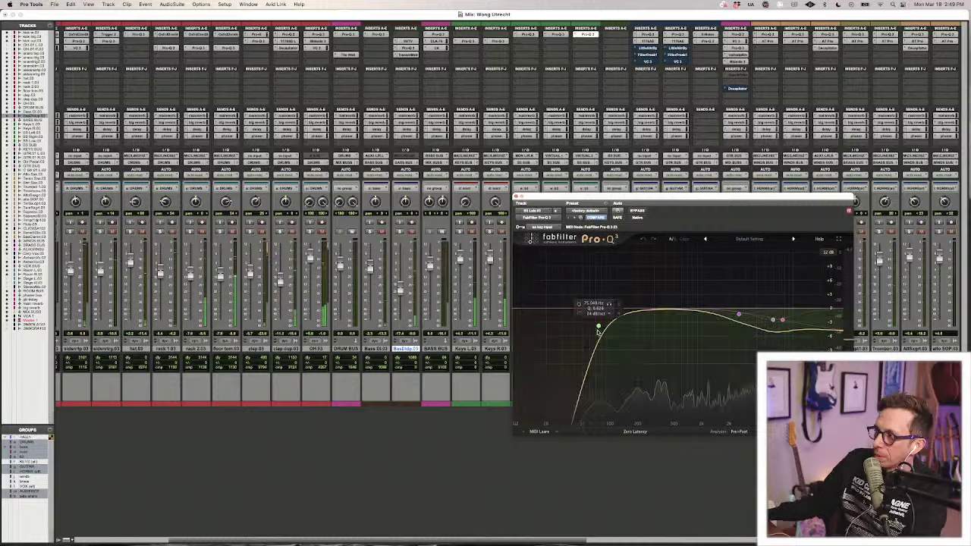
Lower the B3 Low low-cut frequency slightly, boost its low band by about 2 dB in Pro-Q 3, and close the plug-in.
left_click_drag(599, 329, 620, 301)
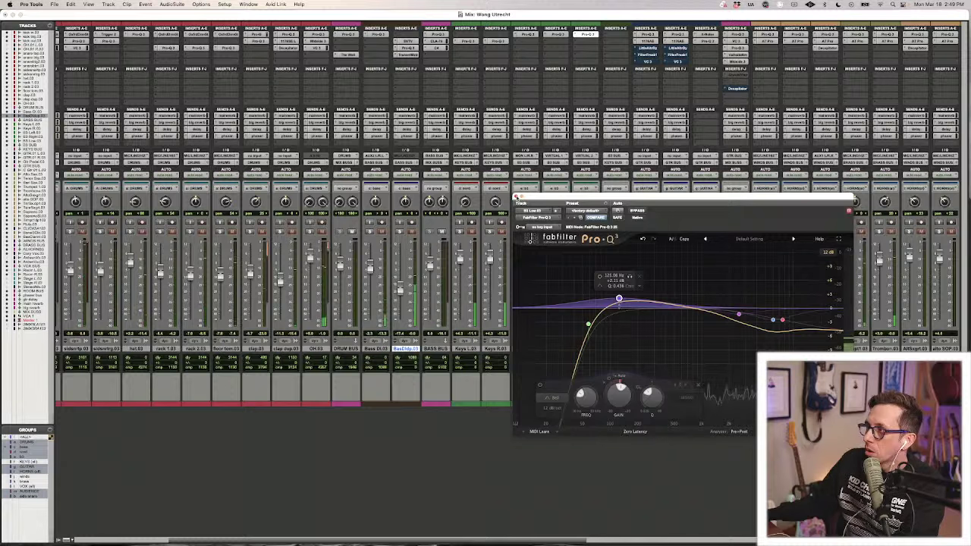
left_click(517, 196)
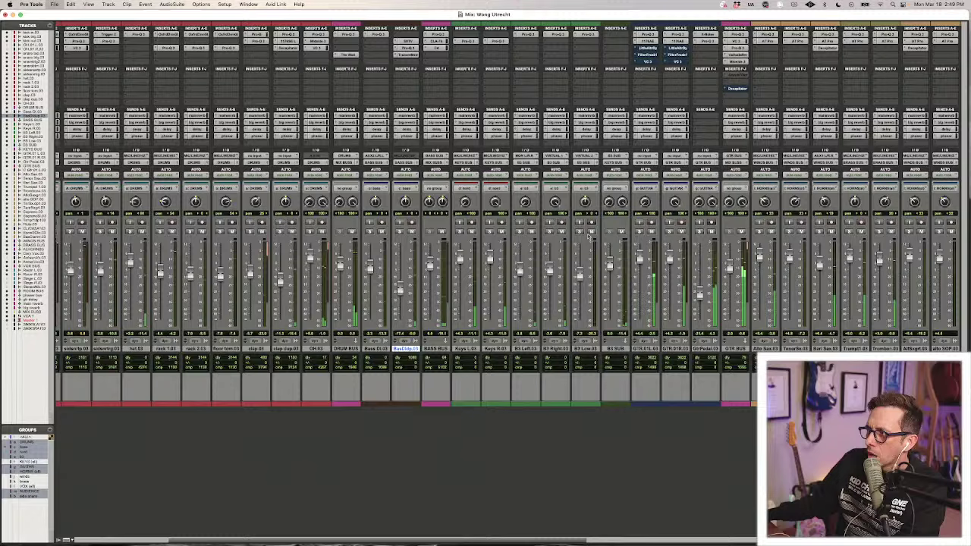
scroll(589, 236, "right", 5)
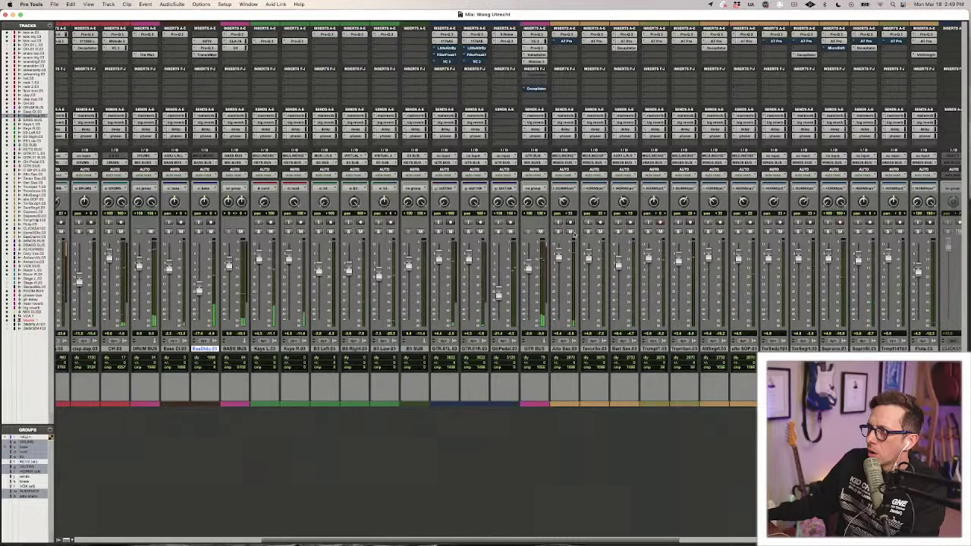
scroll(573, 235, "right", 1)
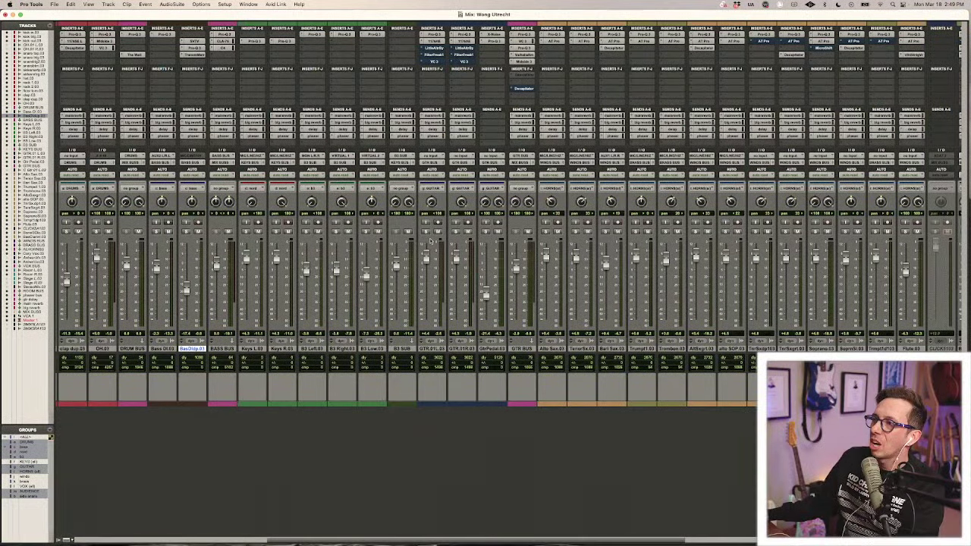
Play an earlier passage around bar 1033 in the Edit window and bring the guitar tracks into view.
key("super+equal")
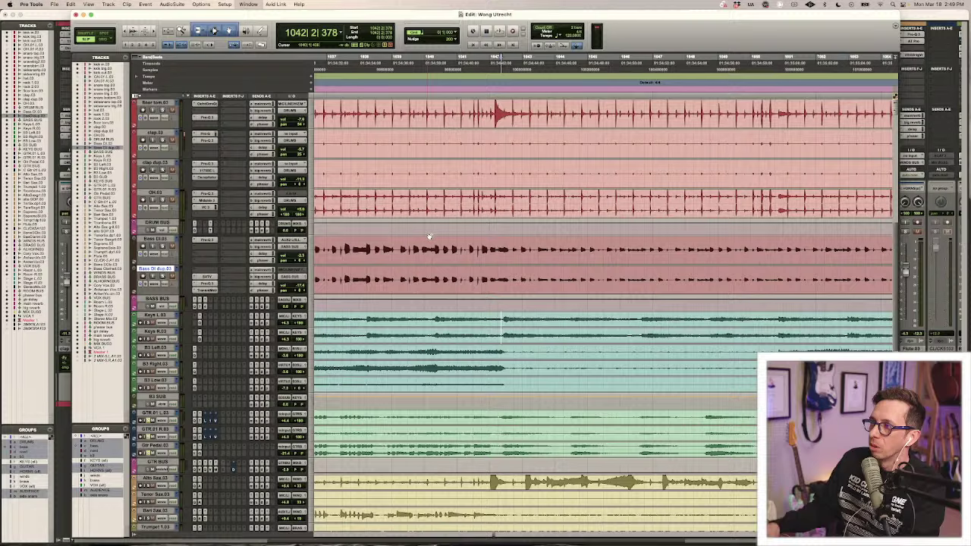
left_click(423, 239)
key("r")
key("space")
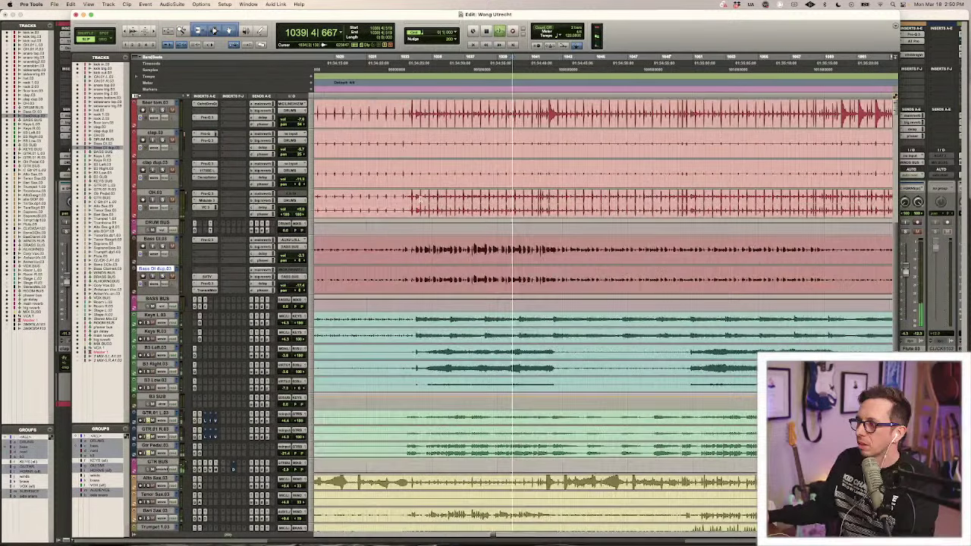
scroll(416, 197, "down", 5)
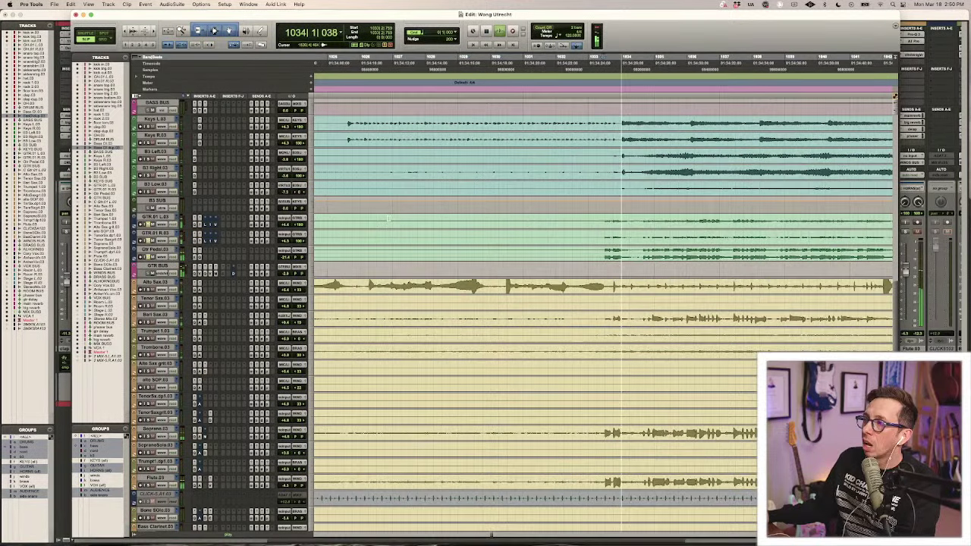
Examine the Pro-Q 3 curves on GTR.01 L and GTR.01 R in the Mix window, and close the plug-in.
key("super+equal")
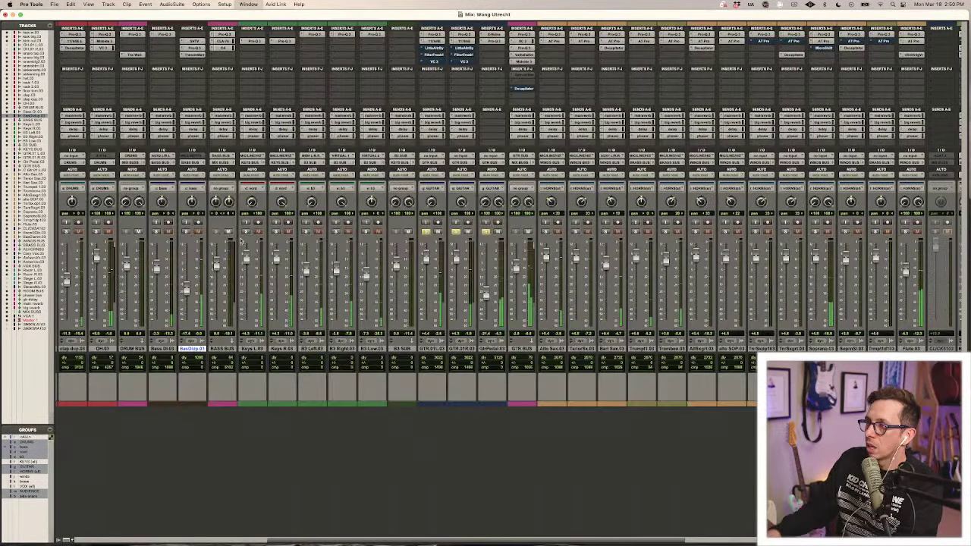
left_click(433, 34)
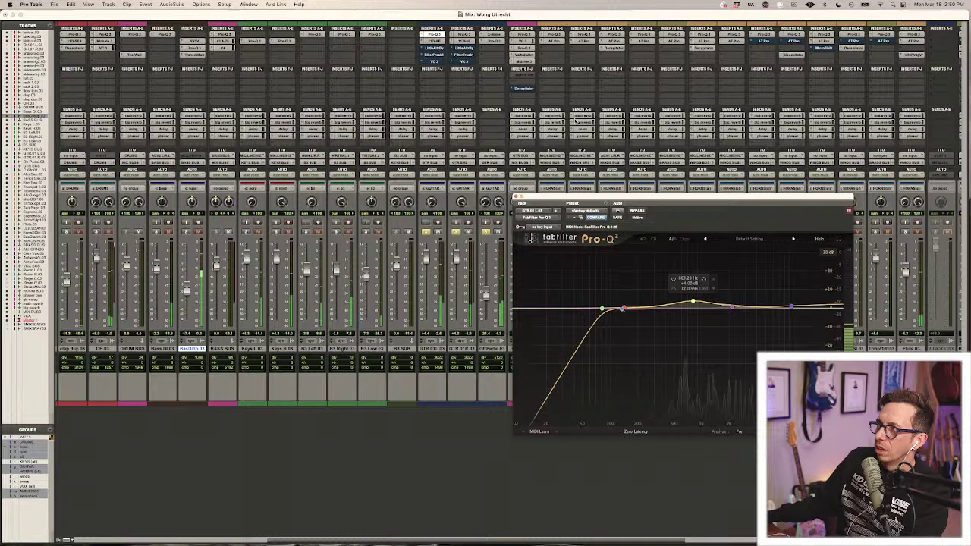
left_click(463, 34)
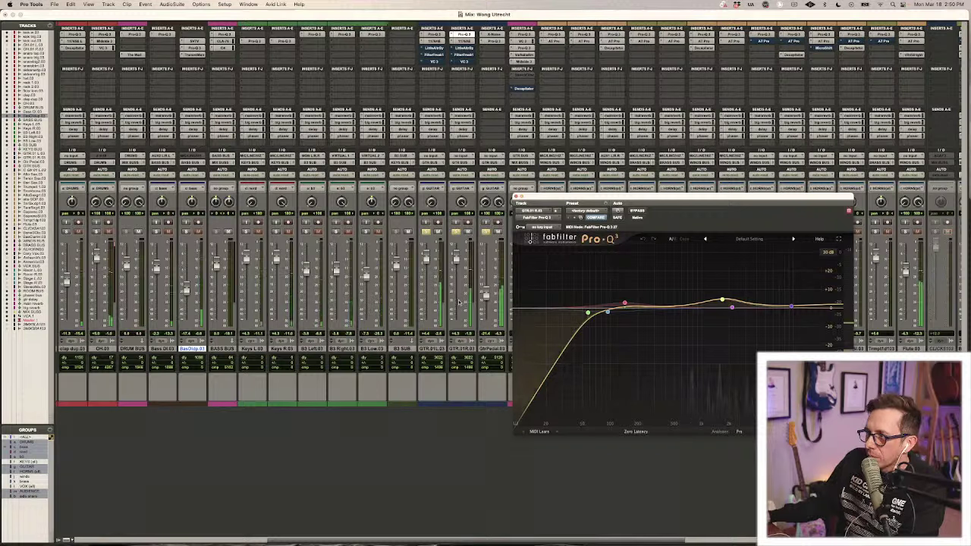
left_click(461, 349)
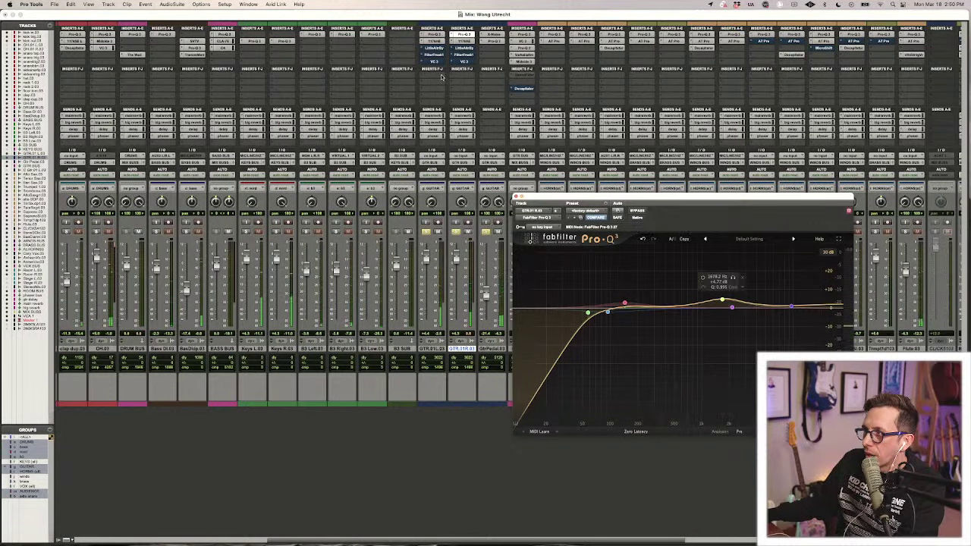
key("super+w")
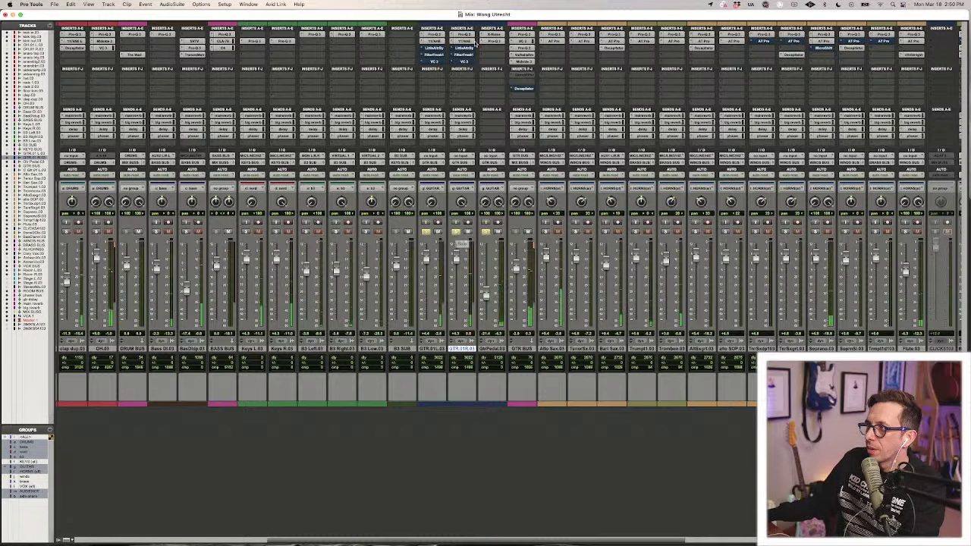
Examine the 1176AE on GTR.01 L and the Pro-Q 3 on Gtr Pedal, moving the EQ clear of the guitar channels before closing it.
left_click(438, 42)
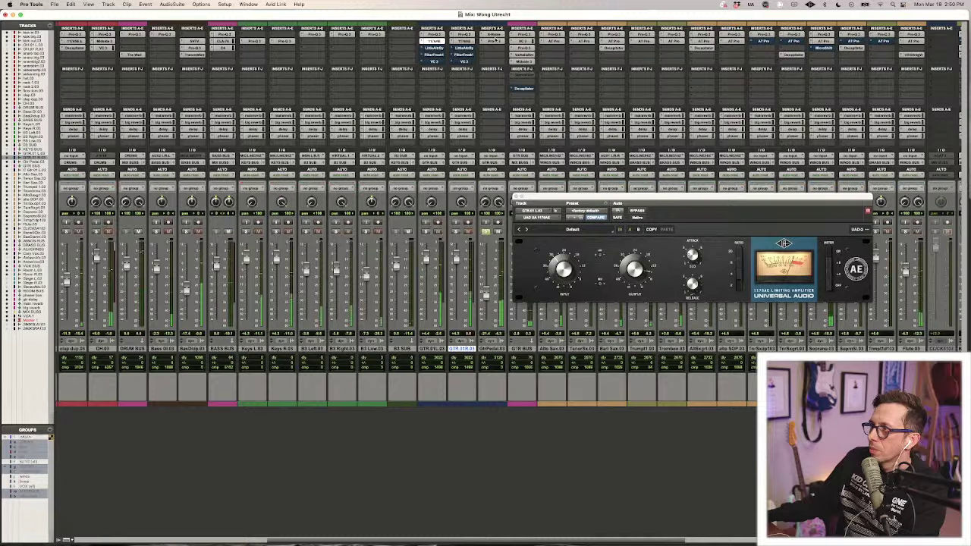
left_click(493, 40)
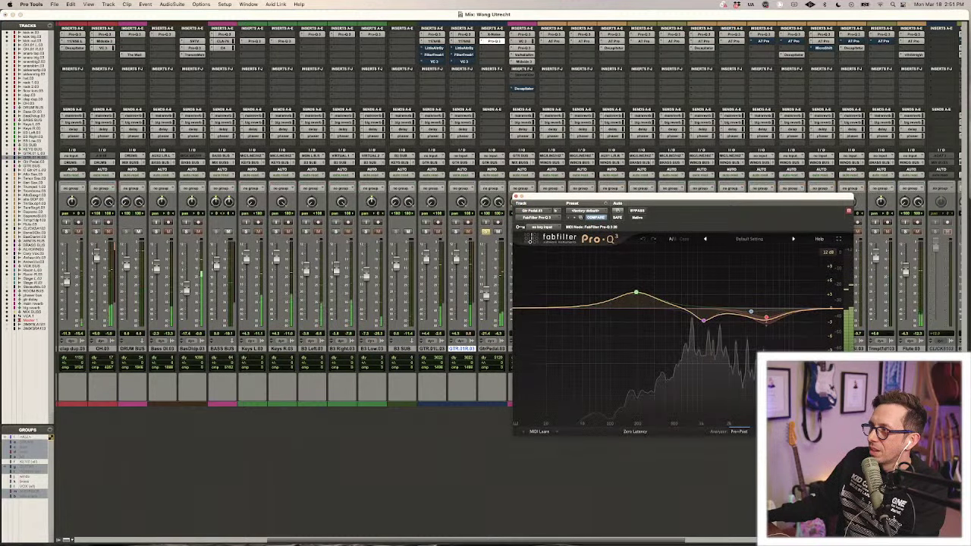
left_click_drag(529, 199, 120, 257)
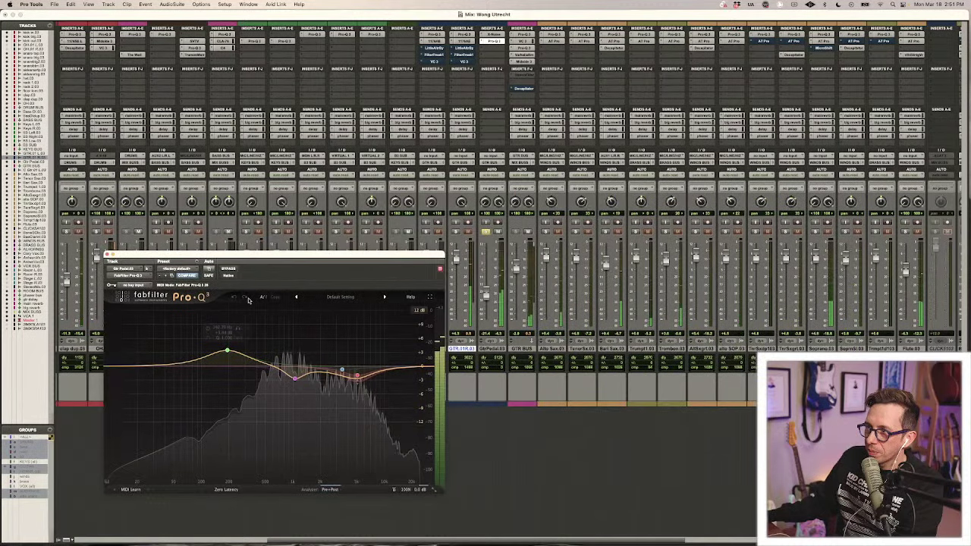
left_click_drag(261, 256, 241, 179)
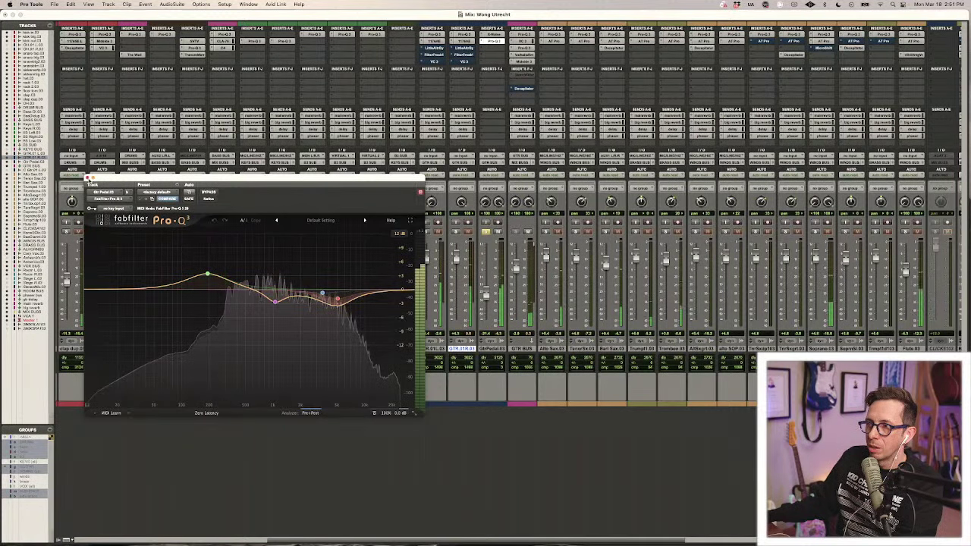
left_click(419, 191)
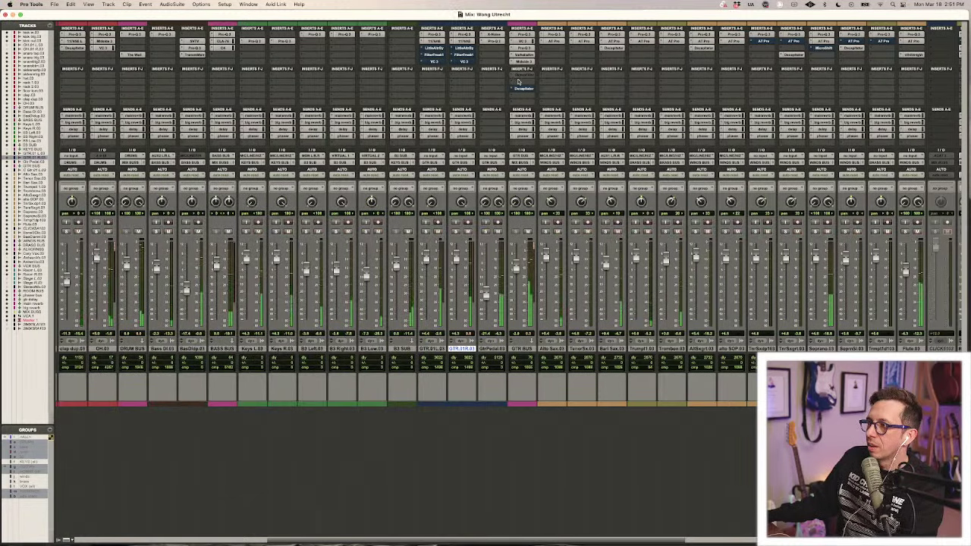
Examine the GTR BUS insert chain from the first Pro-Q 3 through the Vulf Compressor to the second Pro-Q 3.
left_click(523, 35)
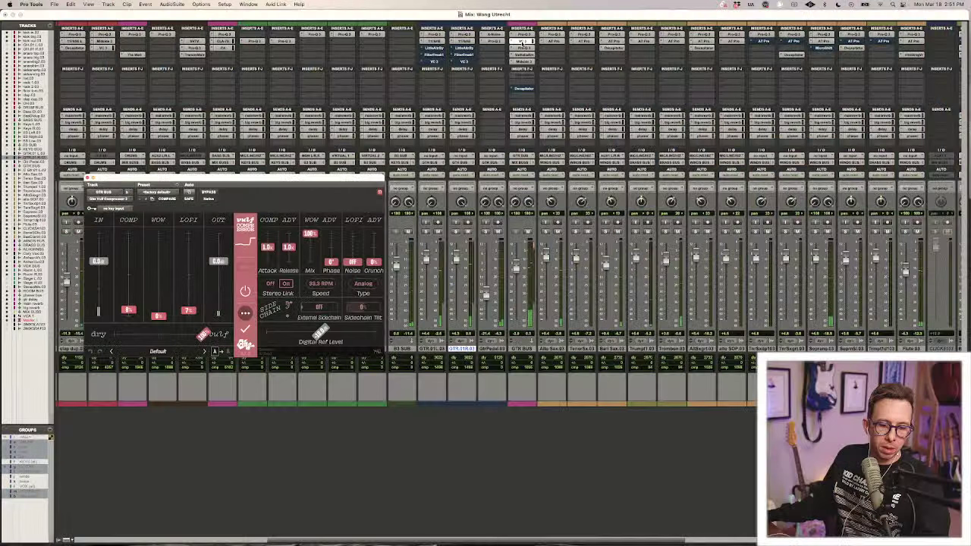
left_click(522, 35)
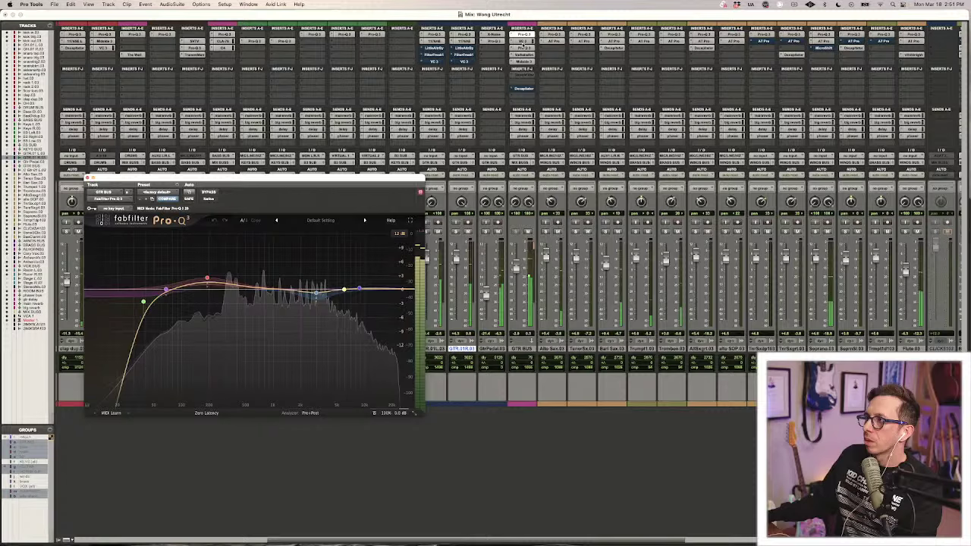
left_click(523, 42)
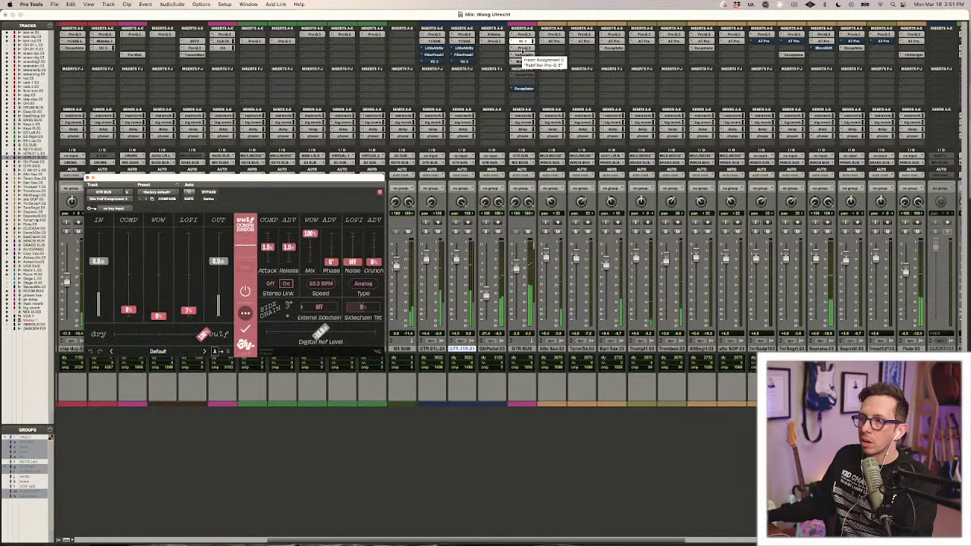
left_click(523, 49)
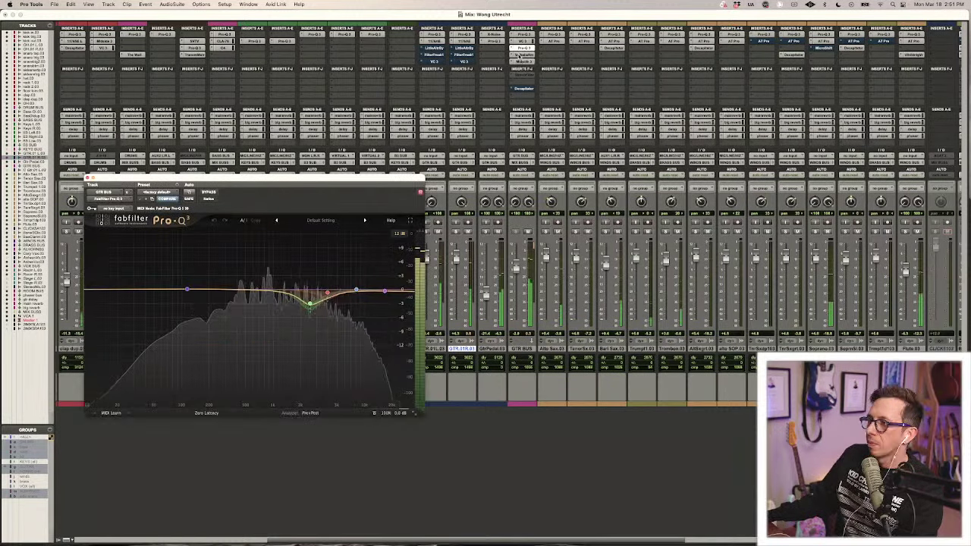
Stop playback, solo the guitar tracks, and open ValhallaRoom on the GTR BUS.
key("space")
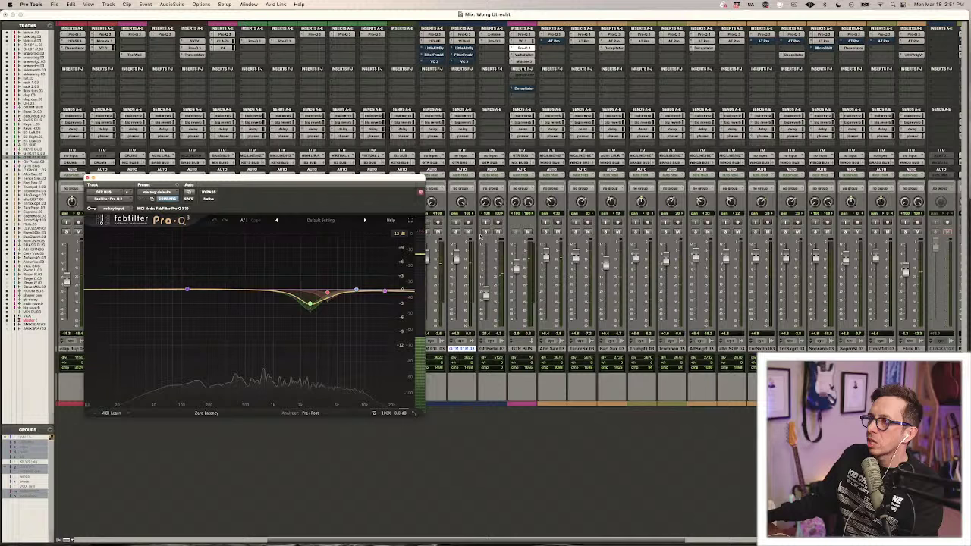
left_click(481, 233)
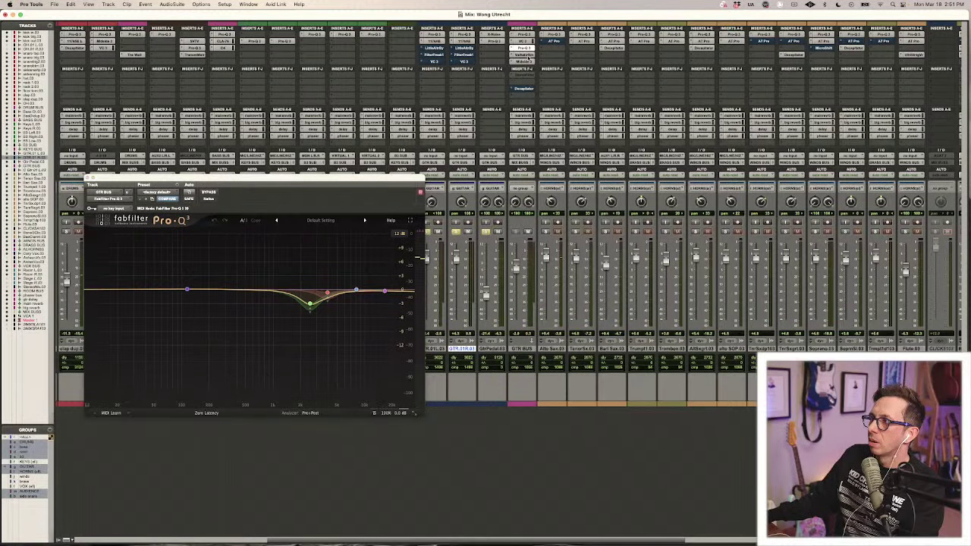
left_click(527, 56)
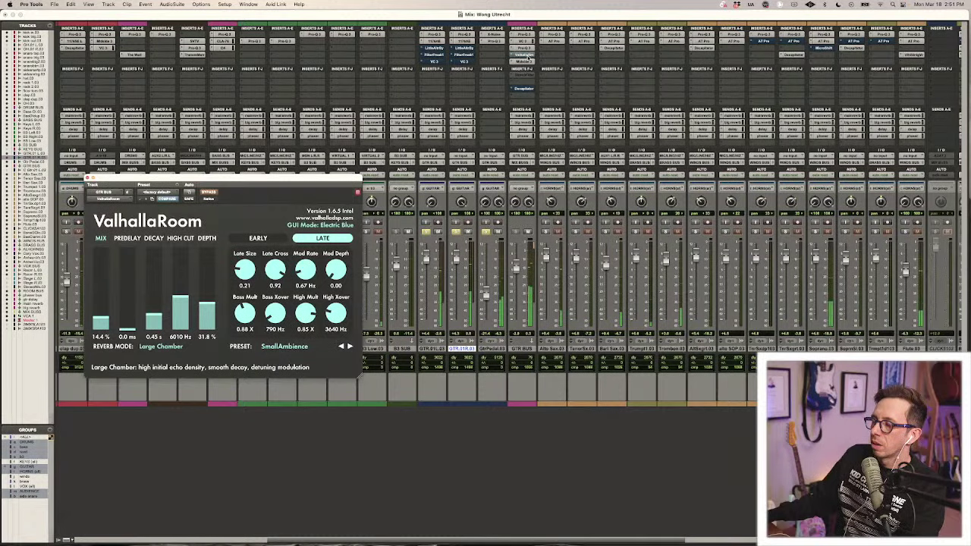
Locate the guitar passage around bar 301 in the Edit window, leaving ValhallaRoom open.
key("super+equal")
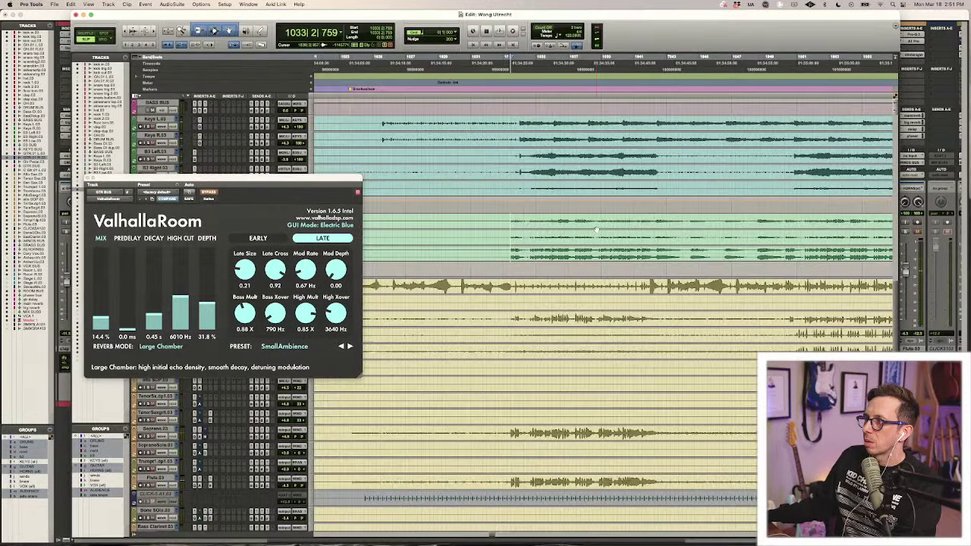
key("alt+a")
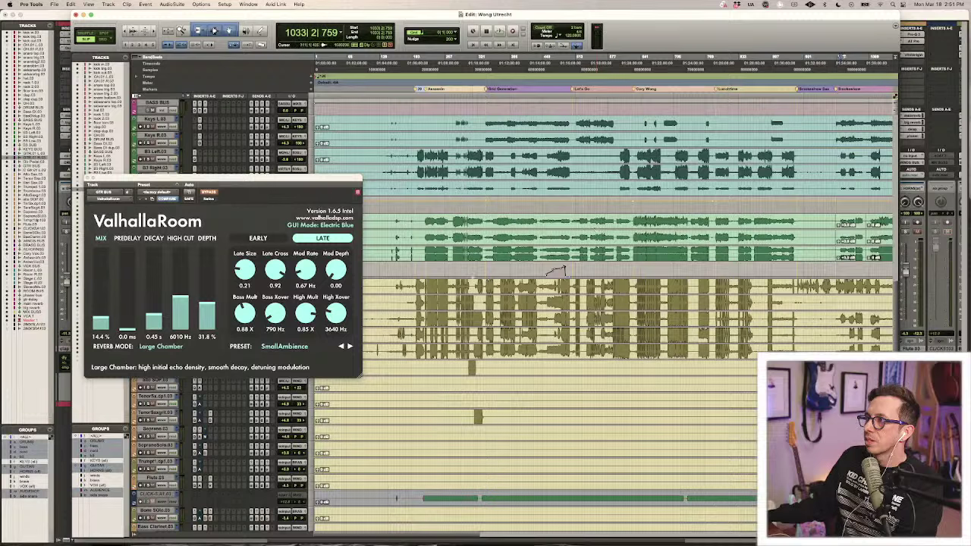
left_click(471, 280)
key("t")
key("t")
key("t")
key("t")
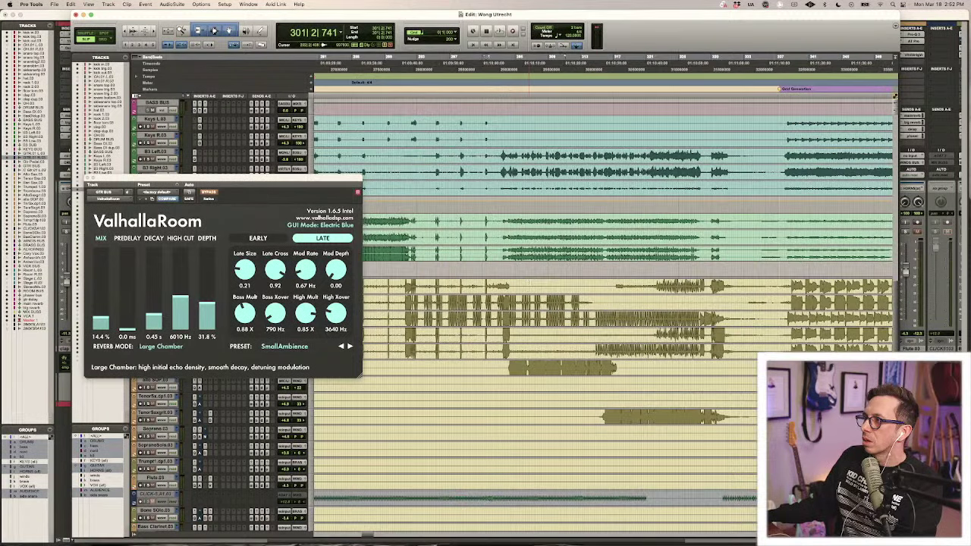
Play the guitar passage while comparing ValhallaRoom active and bypassed, leave it bypassed, and close the plug-in.
key("space")
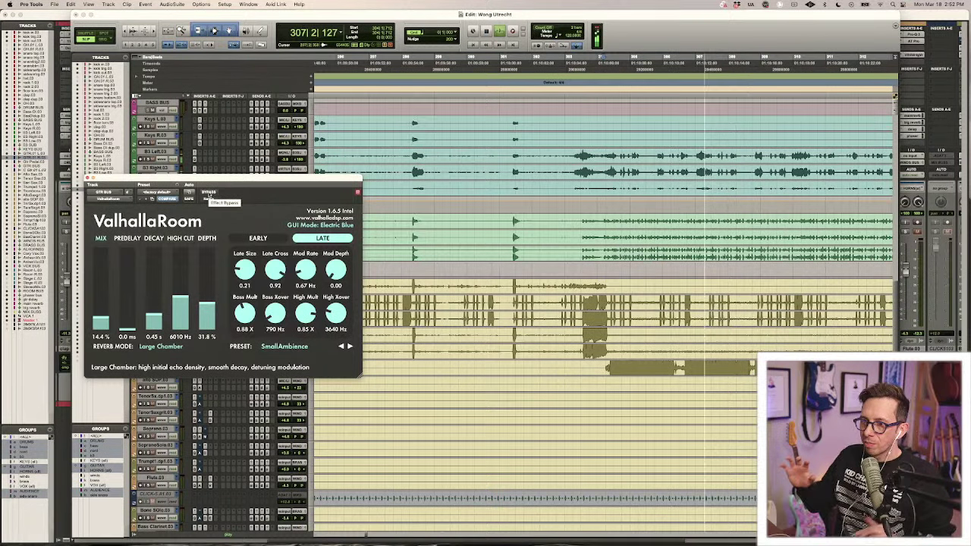
left_click(208, 194)
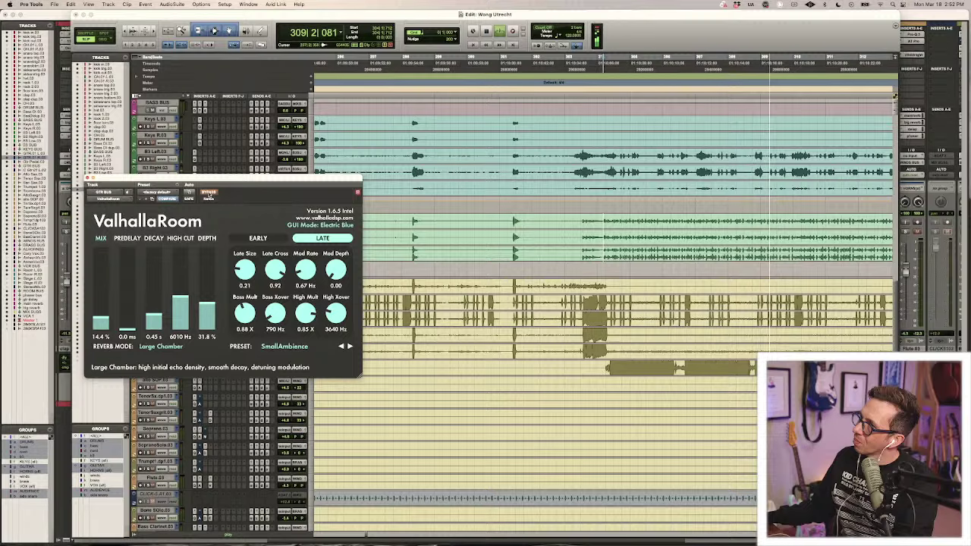
key("super+w")
Stop playback, reposition to just before bar 303, and play the guitar passage from there.
key("r")
key("r")
scroll(152, 247, "right", 3)
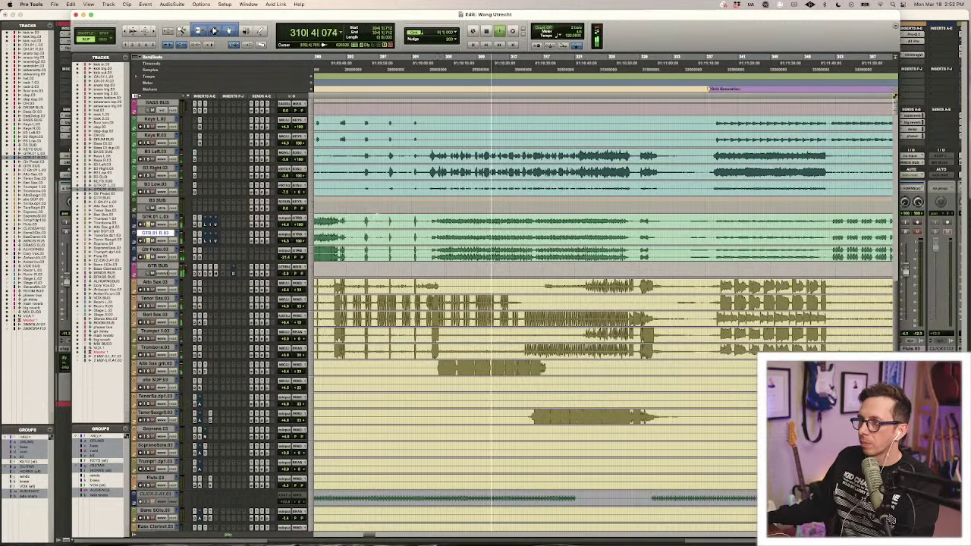
key("space")
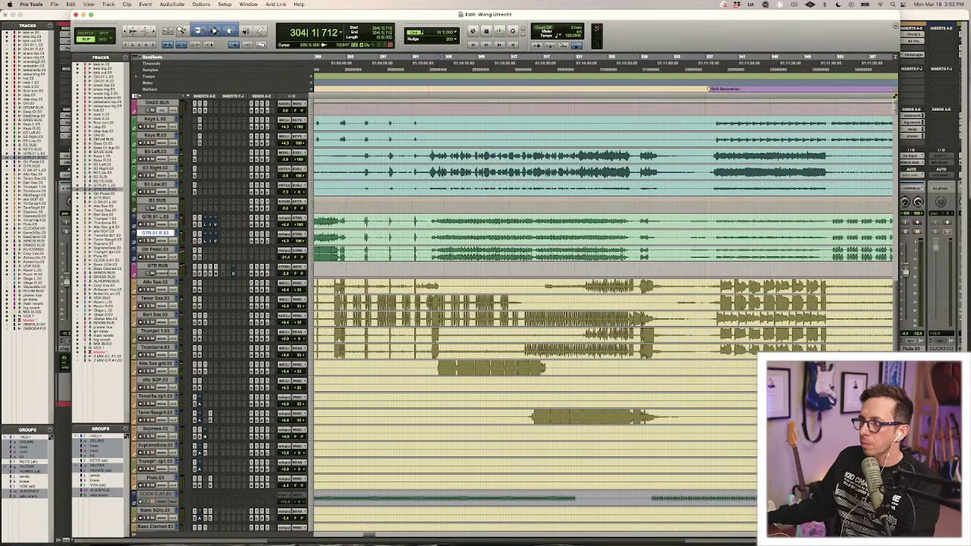
left_click(431, 220)
key("space")
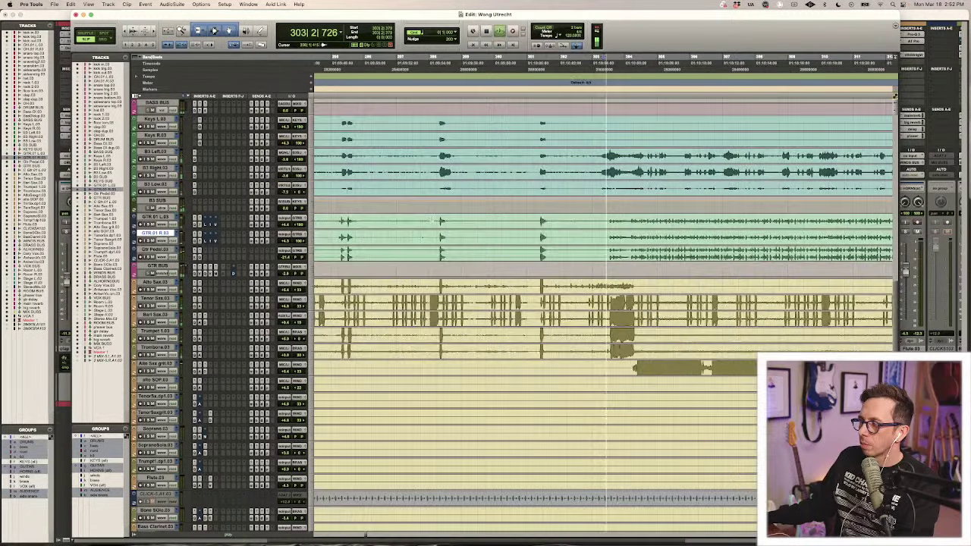
Play the earlier guitar passage around bar 274 and solo the guitar tracks in the Mix window.
key("r")
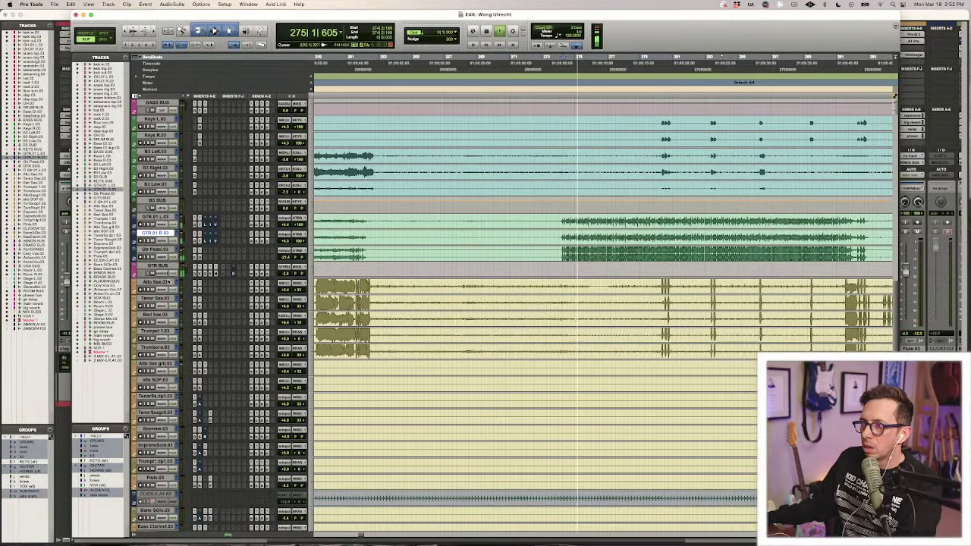
key("super+equal")
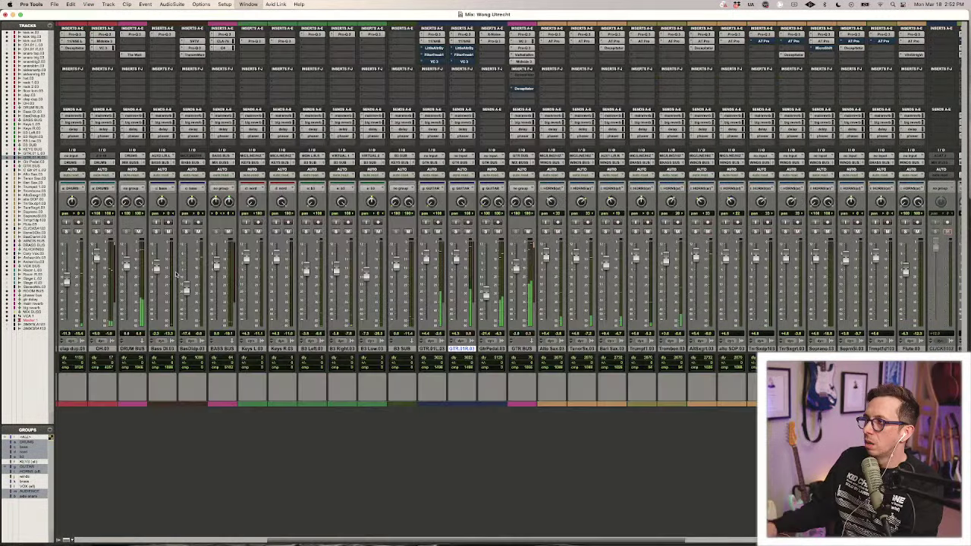
left_click(427, 232)
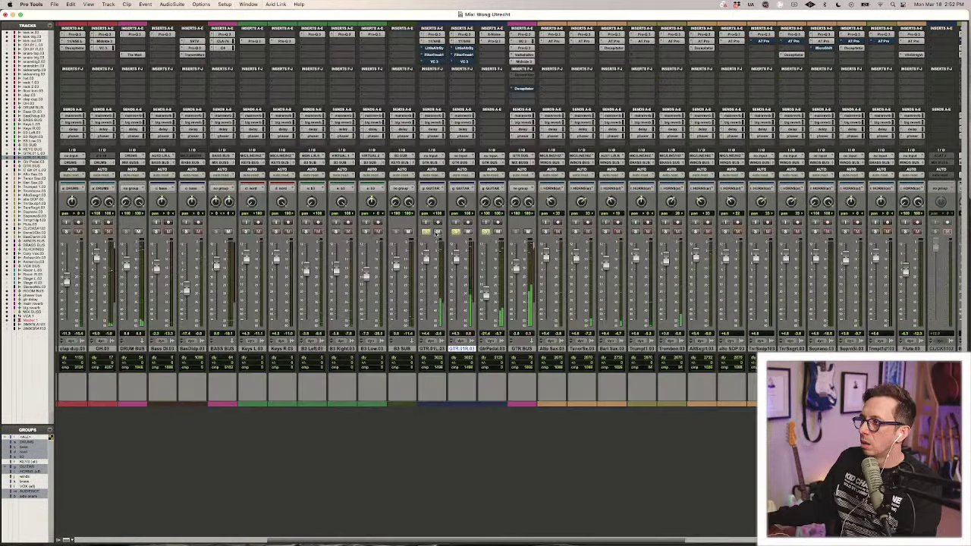
Inspect the mid/side plug-in on the GTR BUS channel, close it, and return to the Edit window.
left_click(523, 62)
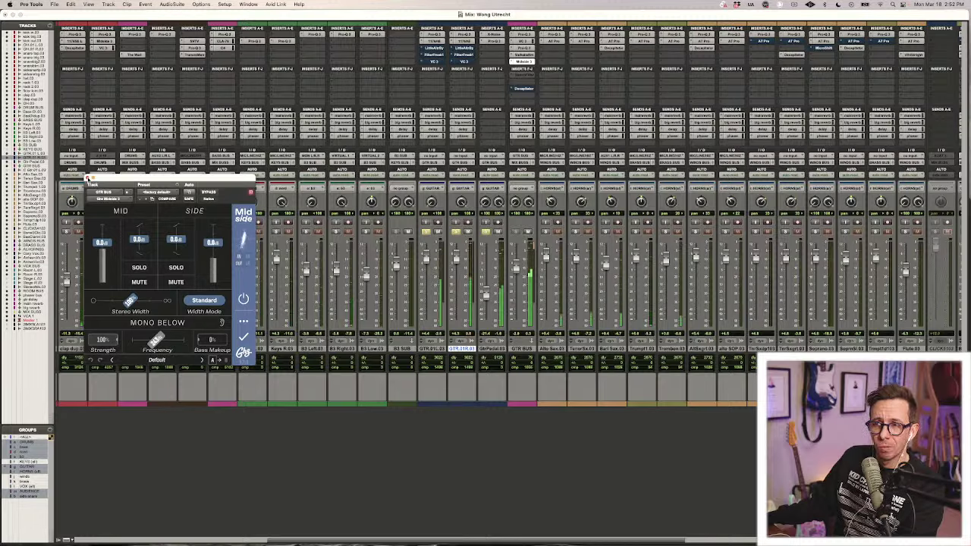
left_click(88, 179)
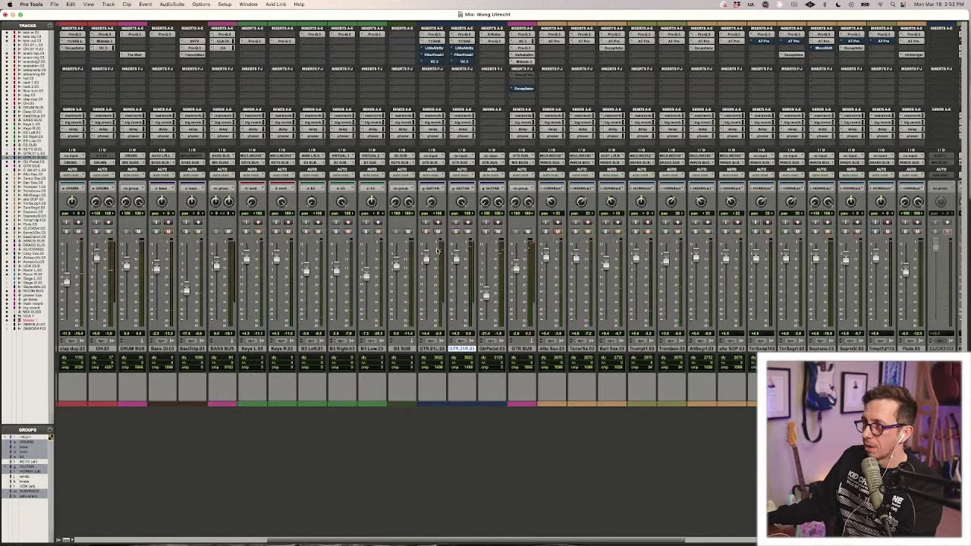
key("super+equal")
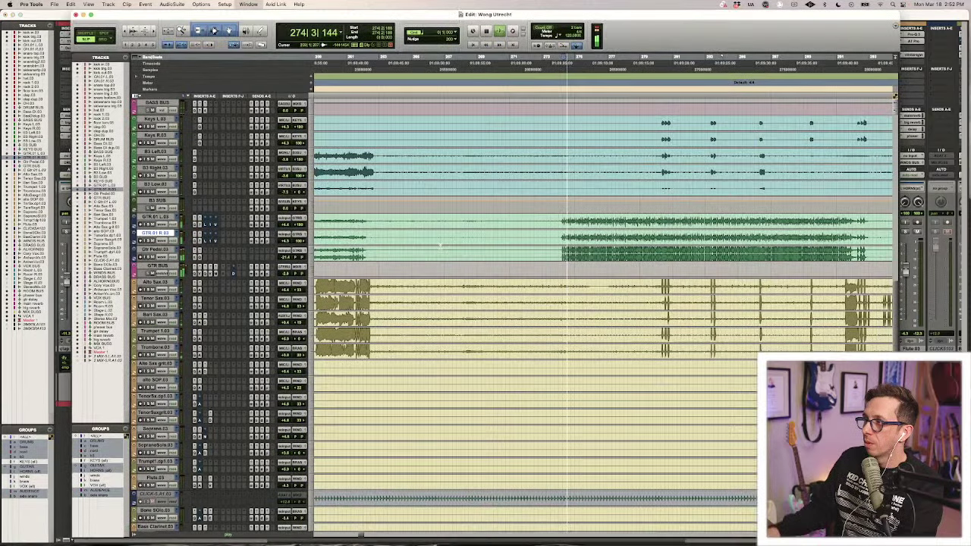
Replay the guitar passage from bar 274 while viewing it against the drum, bass, keys and horn tracks, and stop playback.
key("space")
key("r")
key("r")
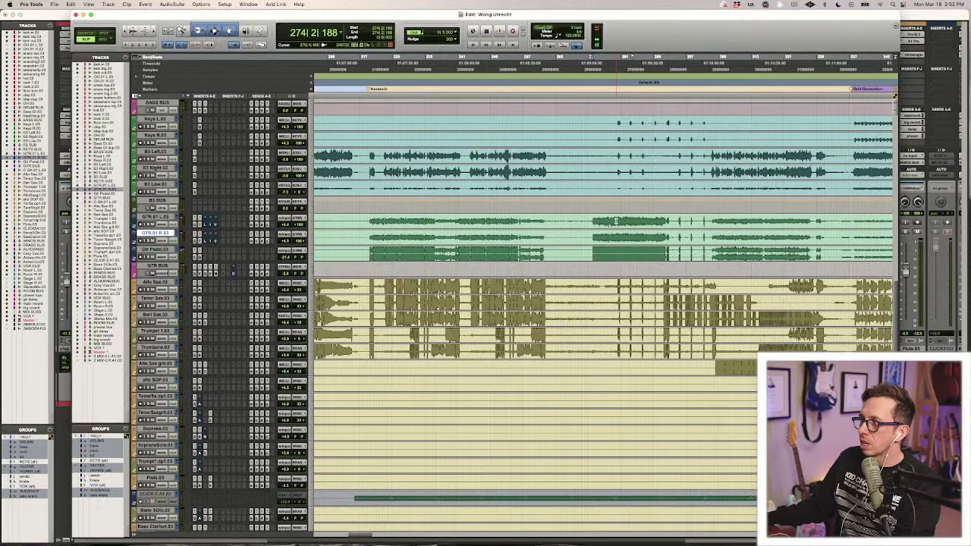
key("space")
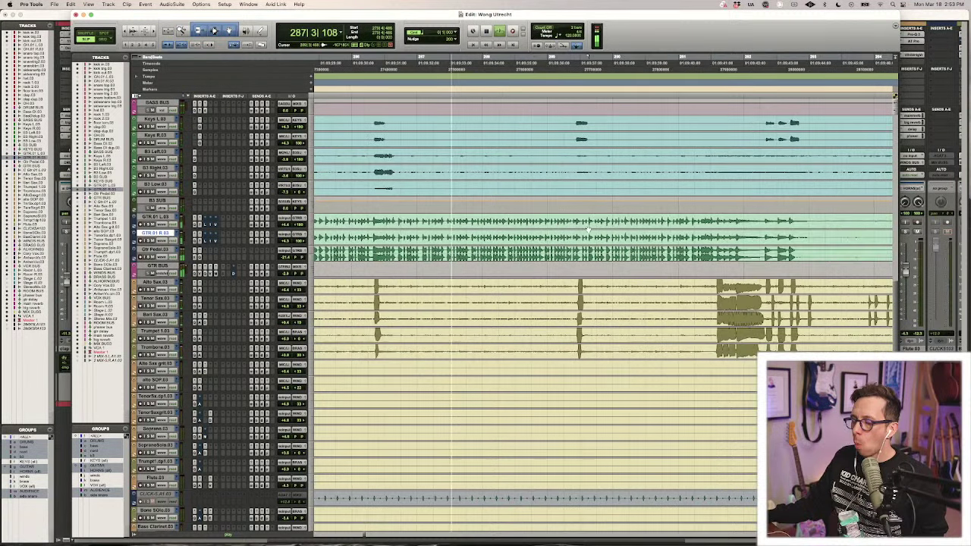
scroll(588, 229, "up", 8)
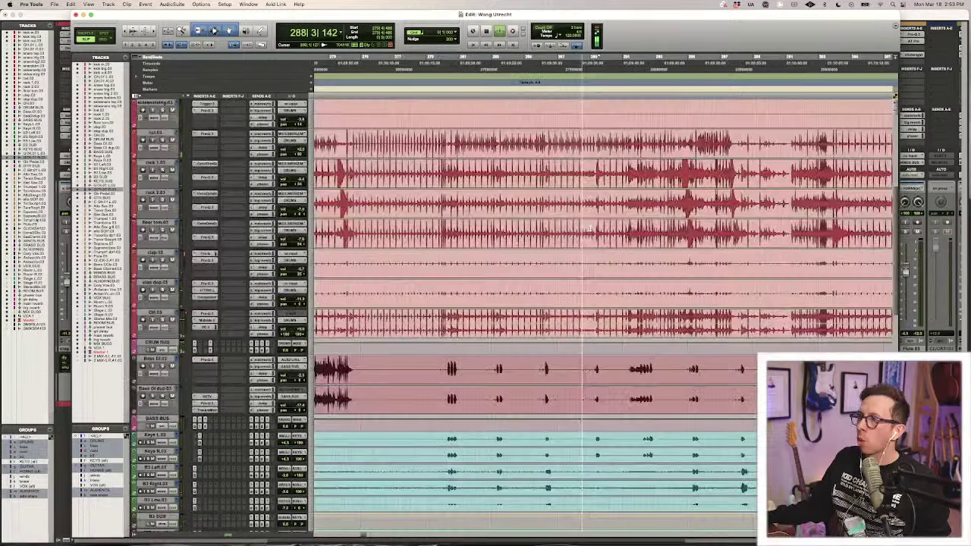
scroll(591, 225, "down", 8)
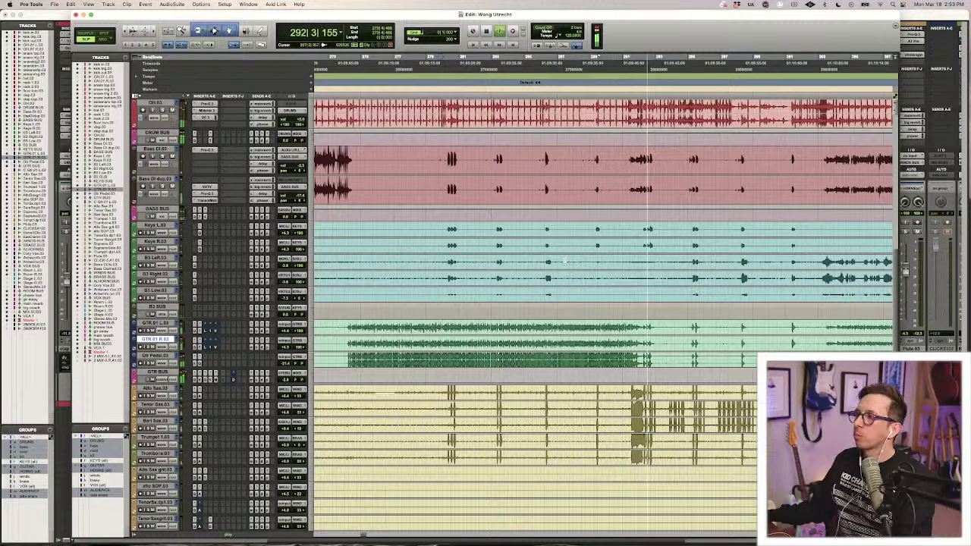
key("space")
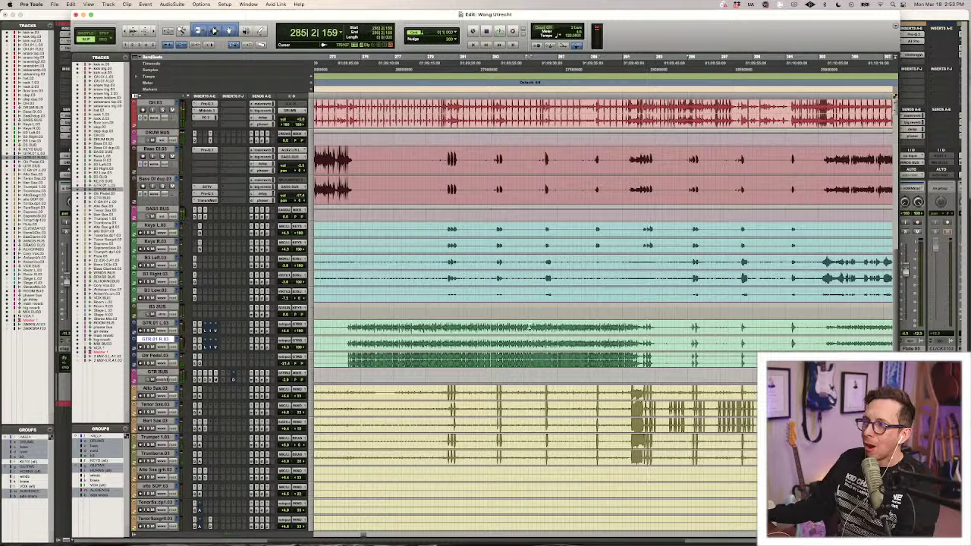
Separate the clips on the three guitar tracks from about bar 274 to bar 292 and lower their clip gain.
key("space")
left_click_drag(344, 327, 514, 356)
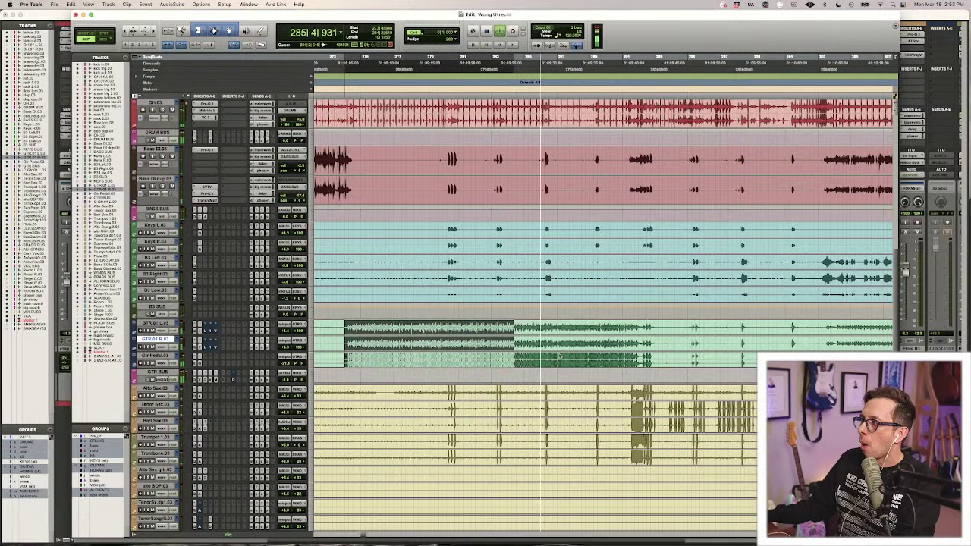
left_click(644, 357, "shift")
key("super+e")
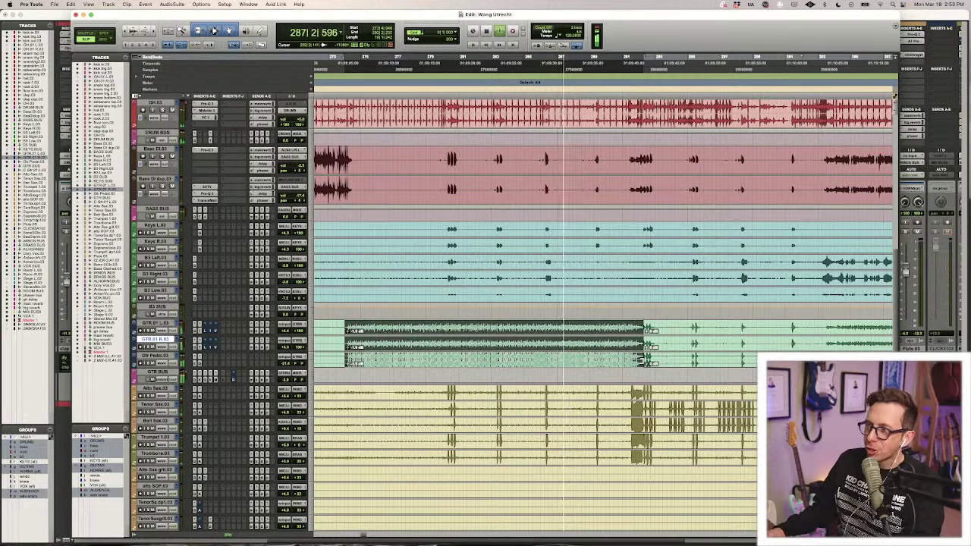
scroll(643, 357, "right", 2)
scroll(536, 333, "right", 2)
Play the transition into the separated guitar passage from about bar 271.
key("r")
key("r")
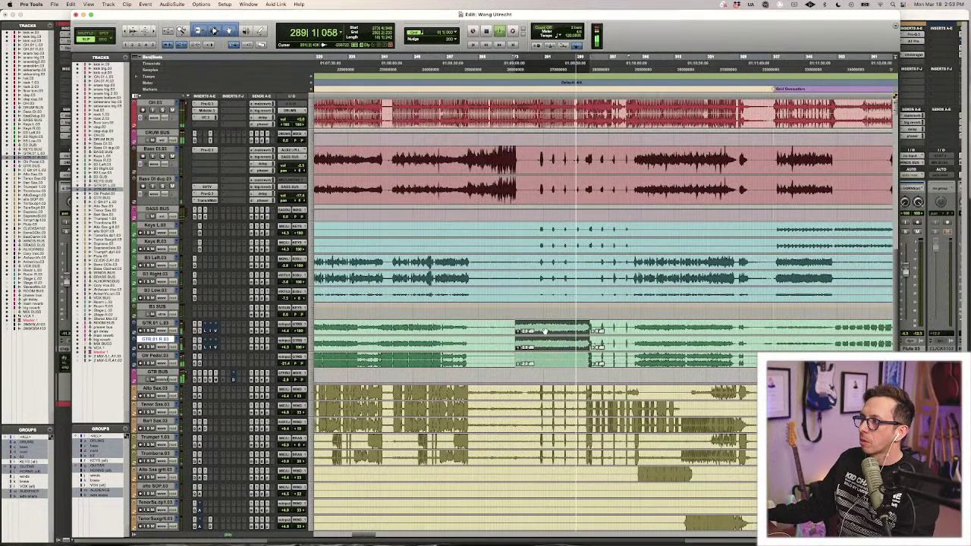
scroll(544, 332, "up", 3)
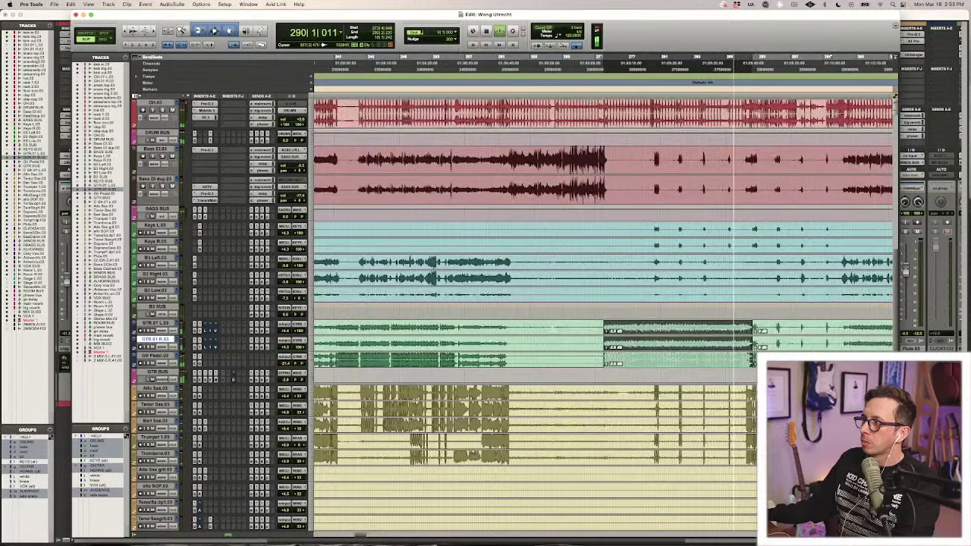
left_click(588, 154)
key("r")
key("r")
scroll(592, 154, "left", 4)
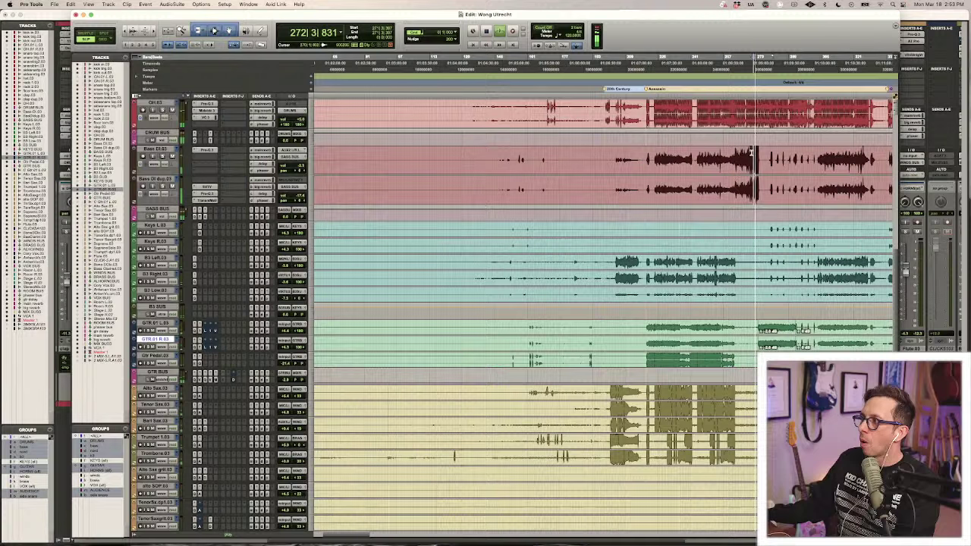
key("space")
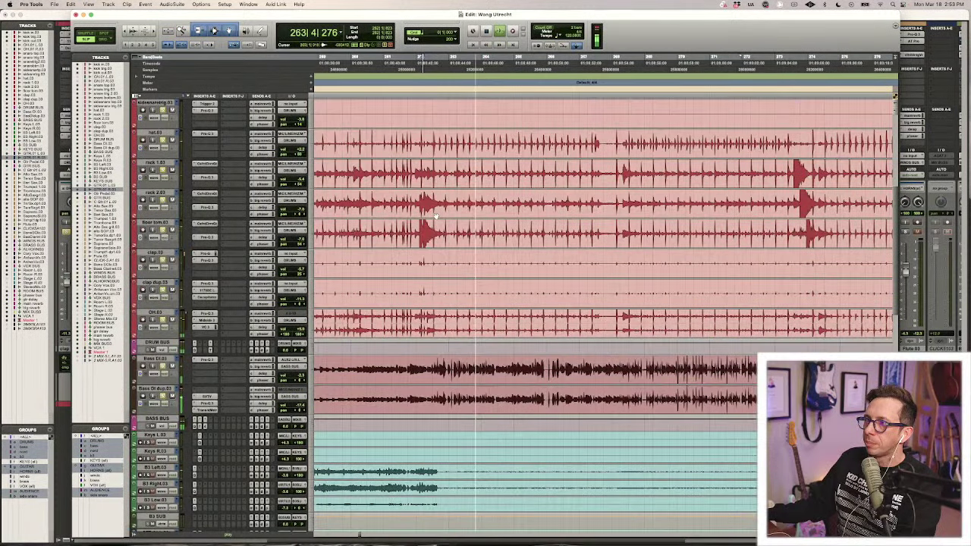
Audition the drums and bass in solo from about bar 262, clear the solos, and restart playback.
left_click(167, 373)
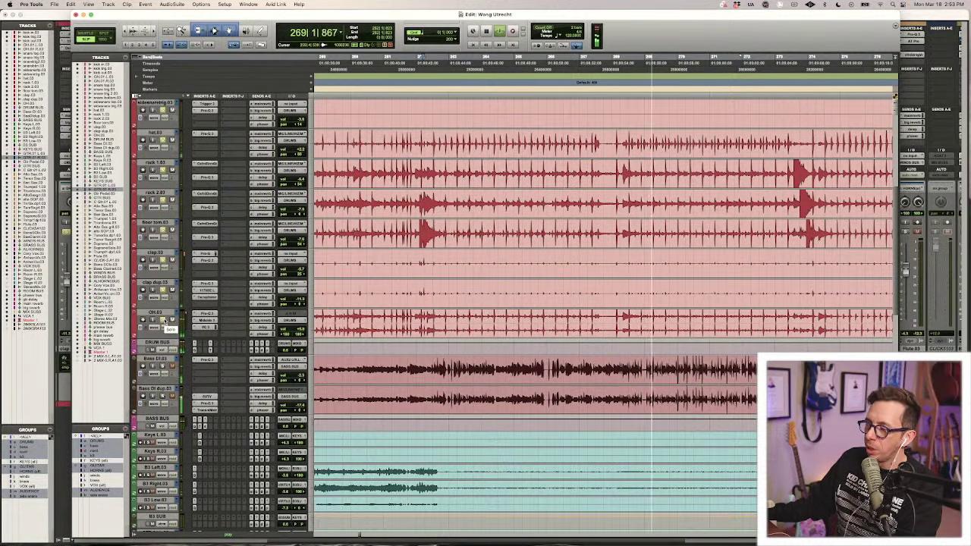
key("space")
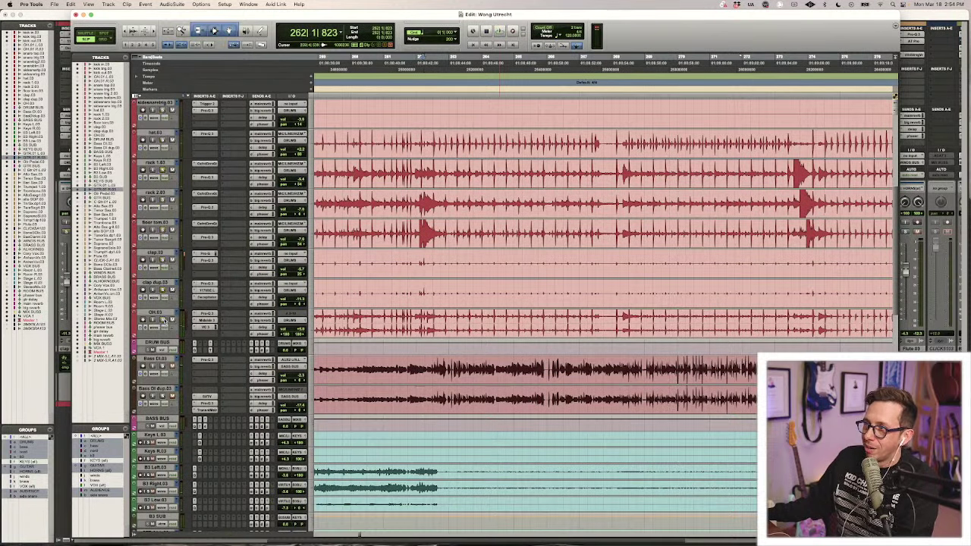
key("space")
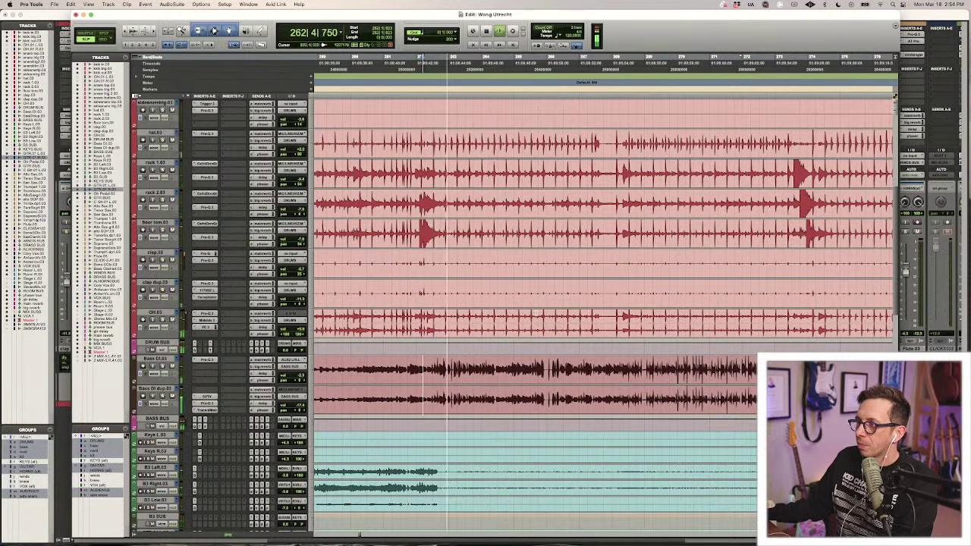
Look through the Edit window tracks from the drums down to the room, effects and master tracks during playback.
scroll(531, 315, "up", 1)
scroll(531, 315, "down", 15)
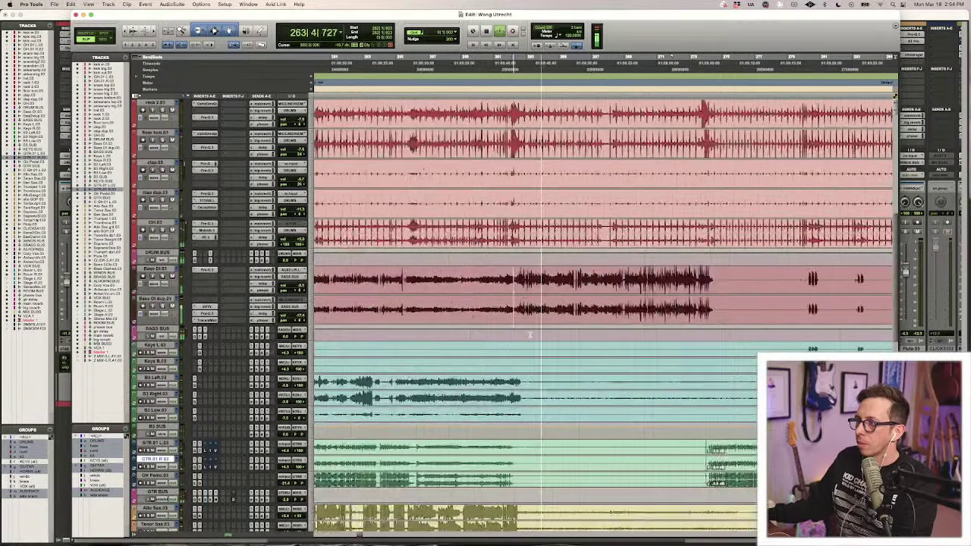
scroll(531, 315, "down", 10)
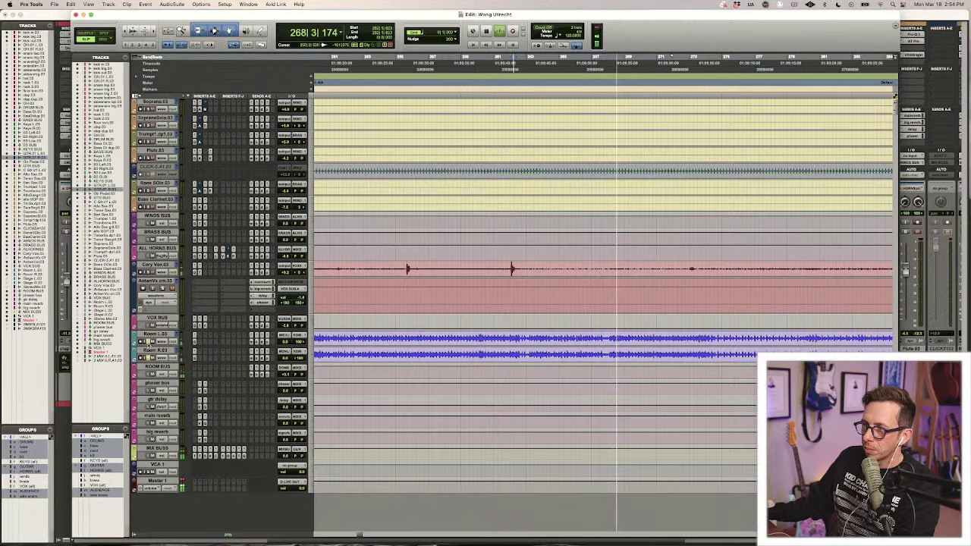
scroll(717, 323, "up", 15)
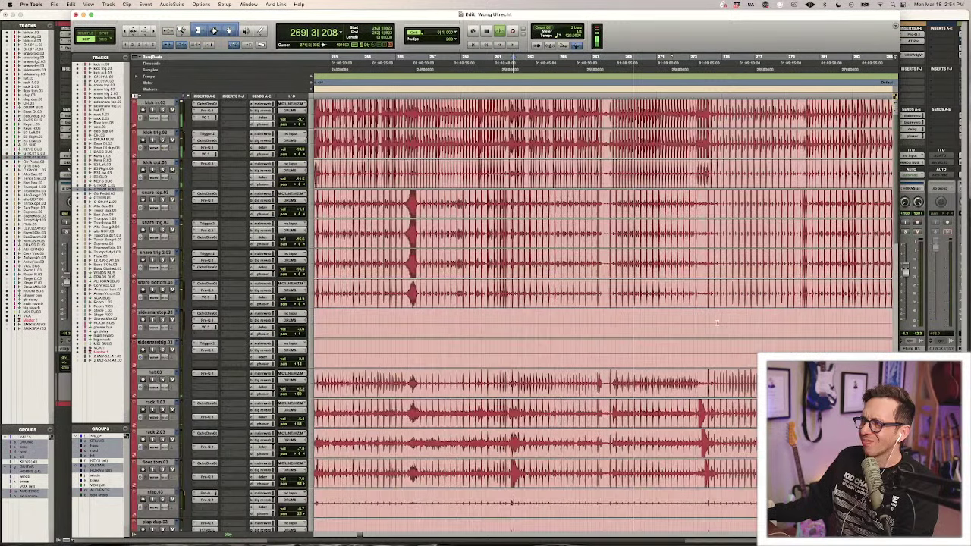
scroll(717, 322, "down", 10)
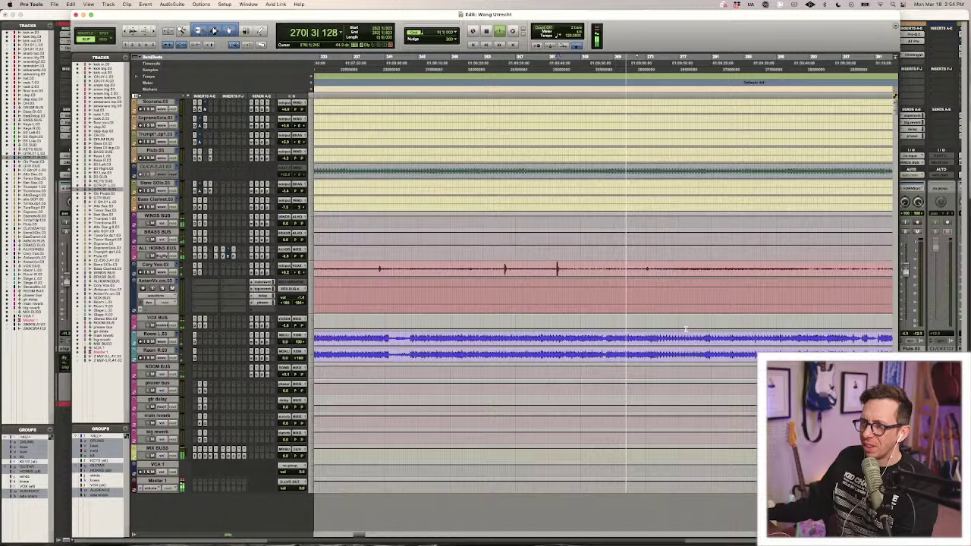
key("r")
key("r")
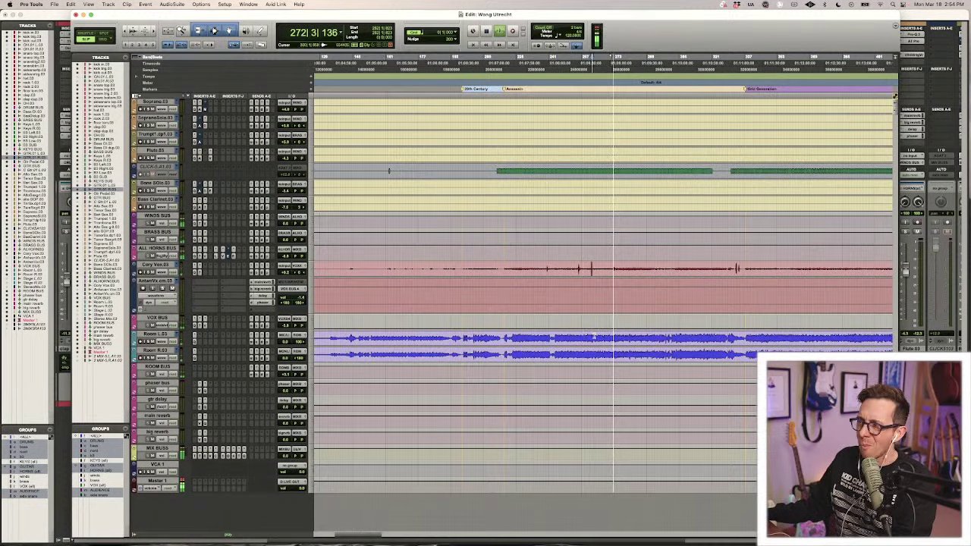
key("super+bracketleft")
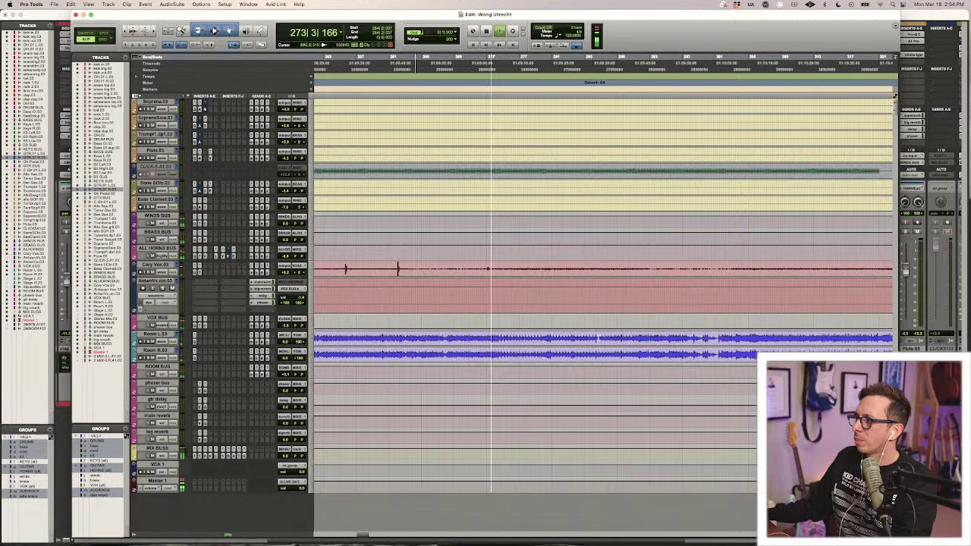
scroll(598, 338, "up", 15)
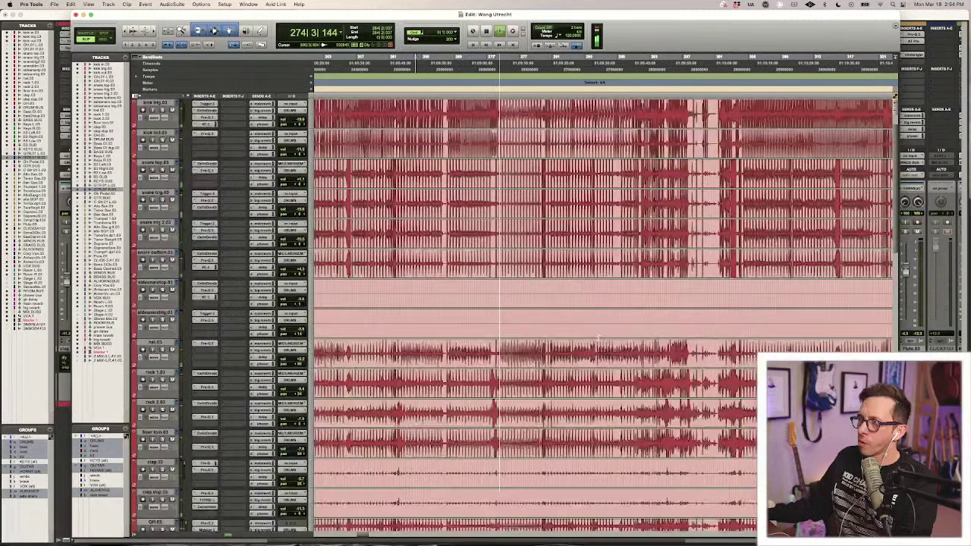
View the horn and bus channels in the Mix window, stop playback, and return to the Edit window.
key("super+equal")
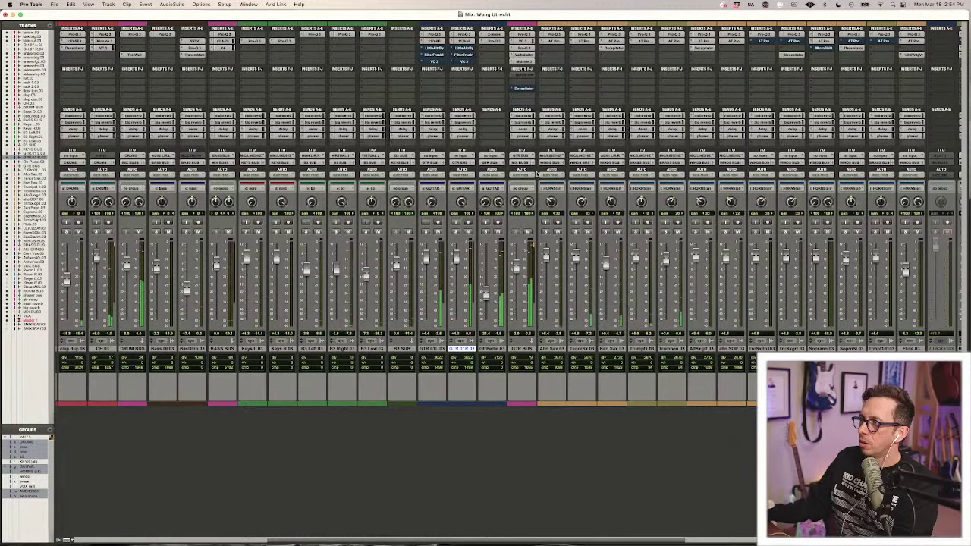
scroll(537, 175, "right", 5)
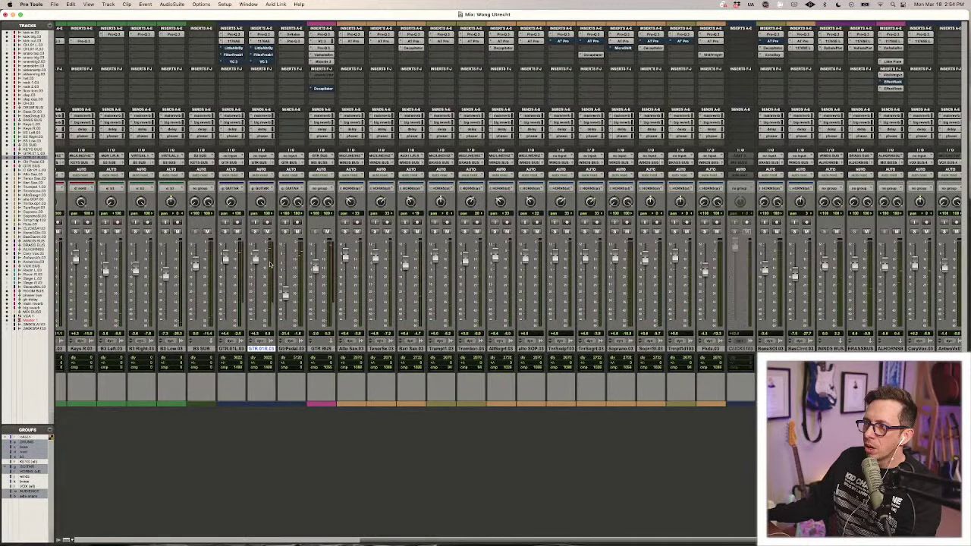
key("super+equal")
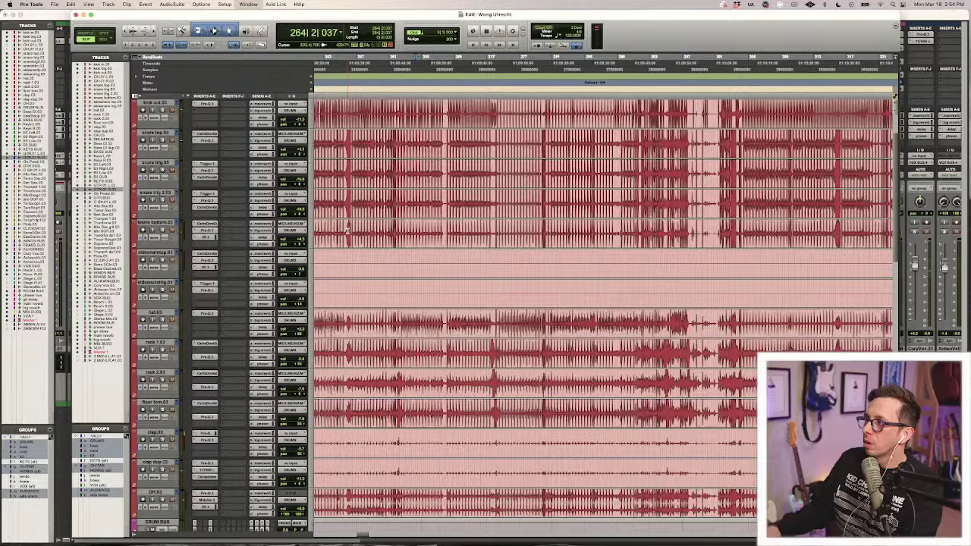
Survey the song markers across the whole concert timeline, from the end of the show back to the early songs.
key("r")
key("r")
key("r")
key("r")
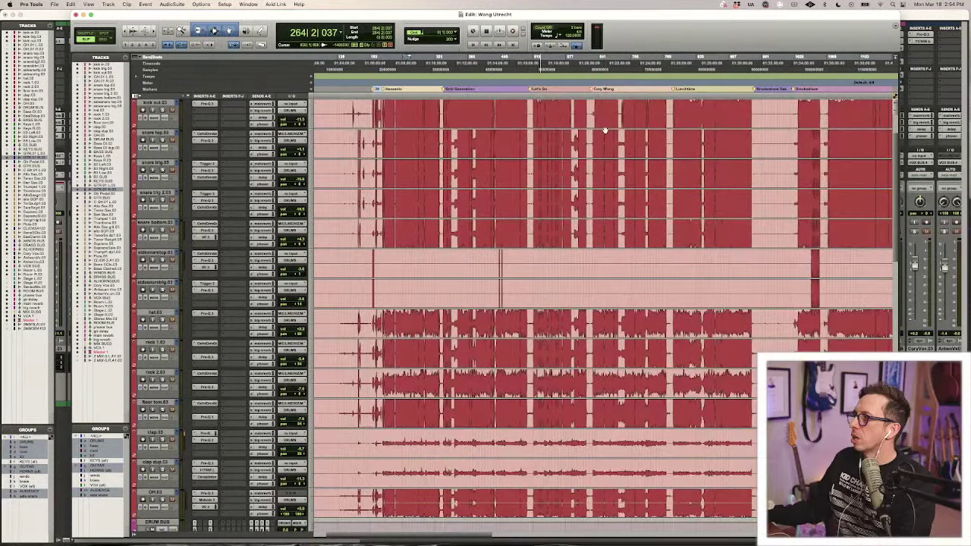
scroll(605, 130, "right", 10)
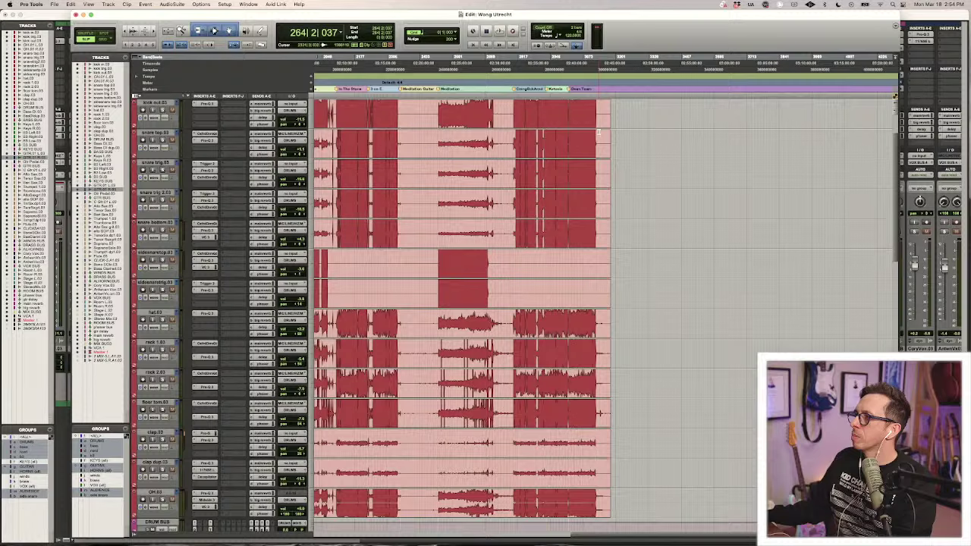
scroll(561, 108, "left", 5)
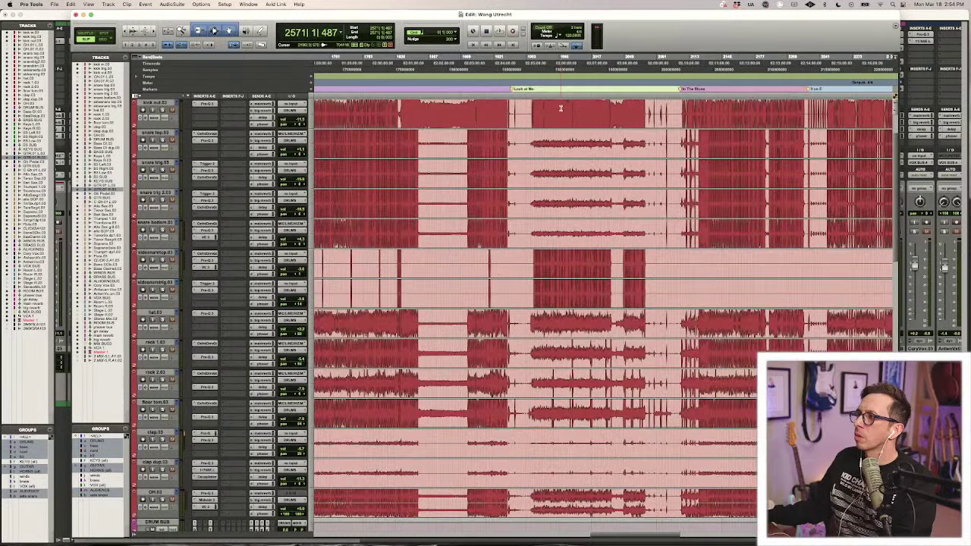
scroll(561, 108, "left", 10)
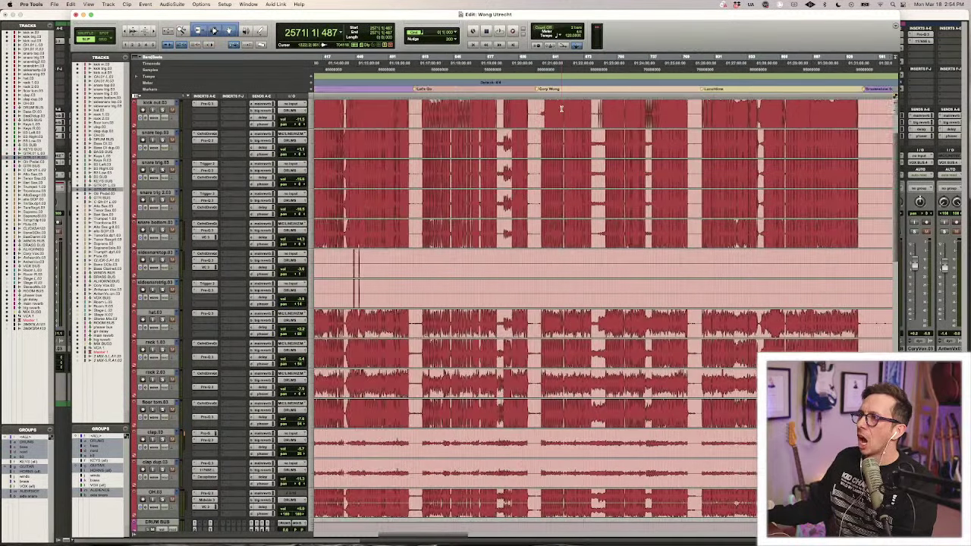
scroll(560, 107, "left", 5)
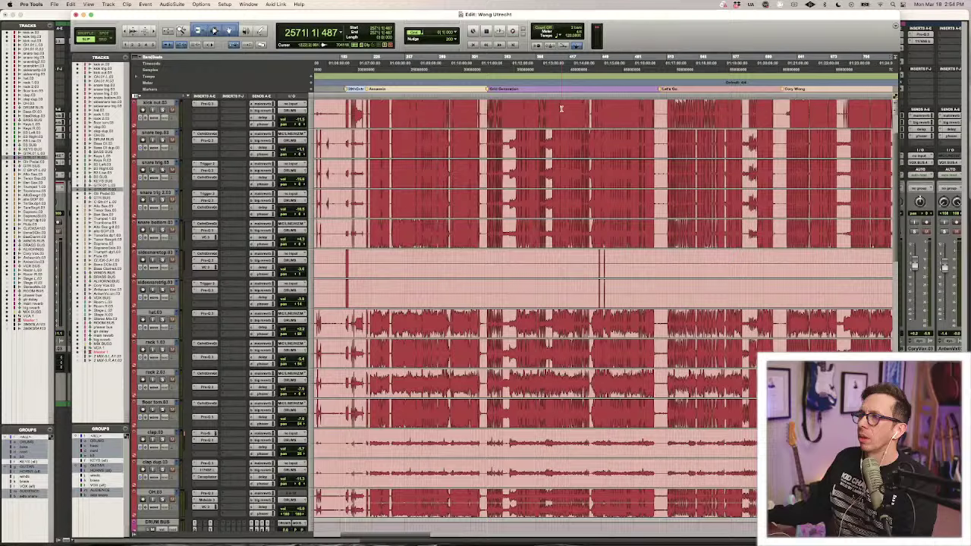
Solo the horn tracks and play their passage from about bar 235.
scroll(693, 128, "right", 8)
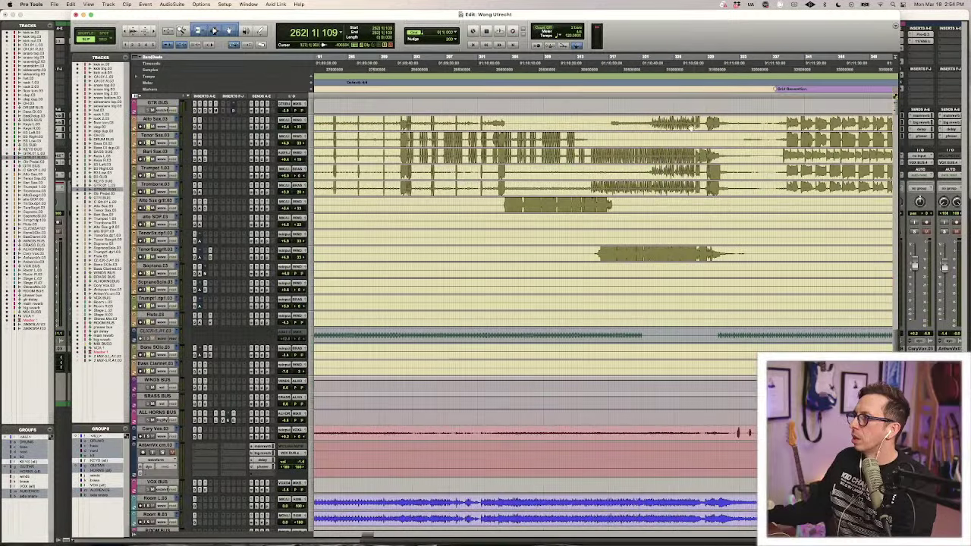
scroll(692, 129, "left", 10)
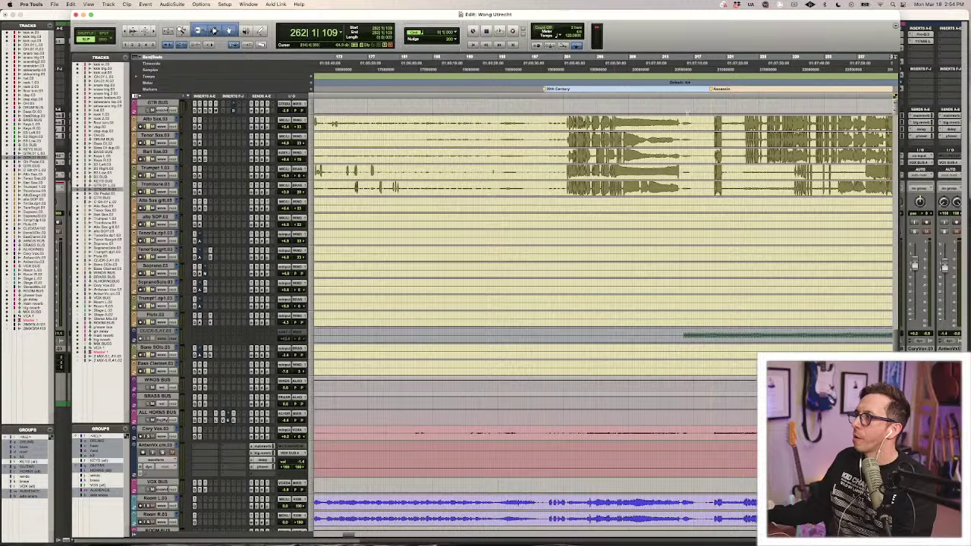
left_click(840, 120)
key("space")
key("t")
key("t")
key("t")
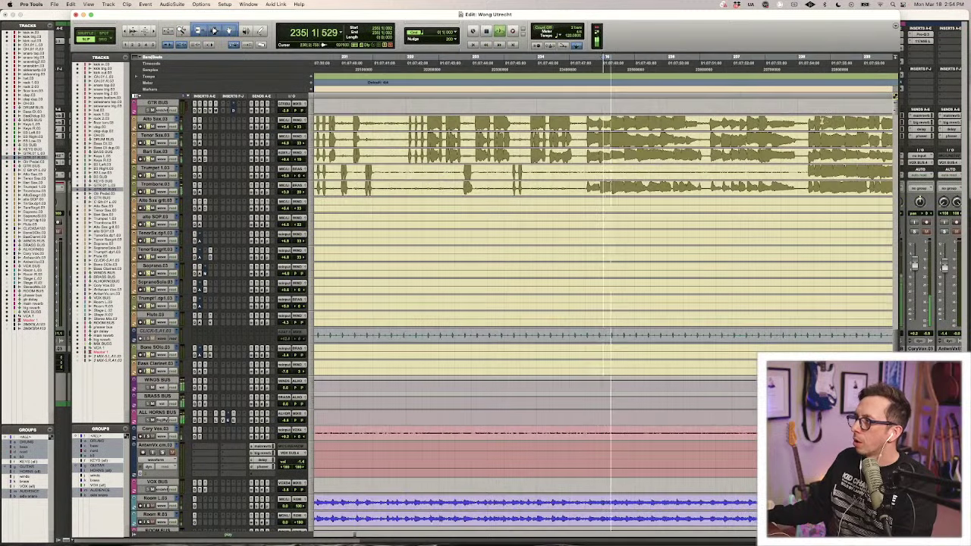
Play the soloed horn passage to its end, then replay it from bar 234 while viewing the Alto Sax equalizer.
scroll(682, 179, "right", 3)
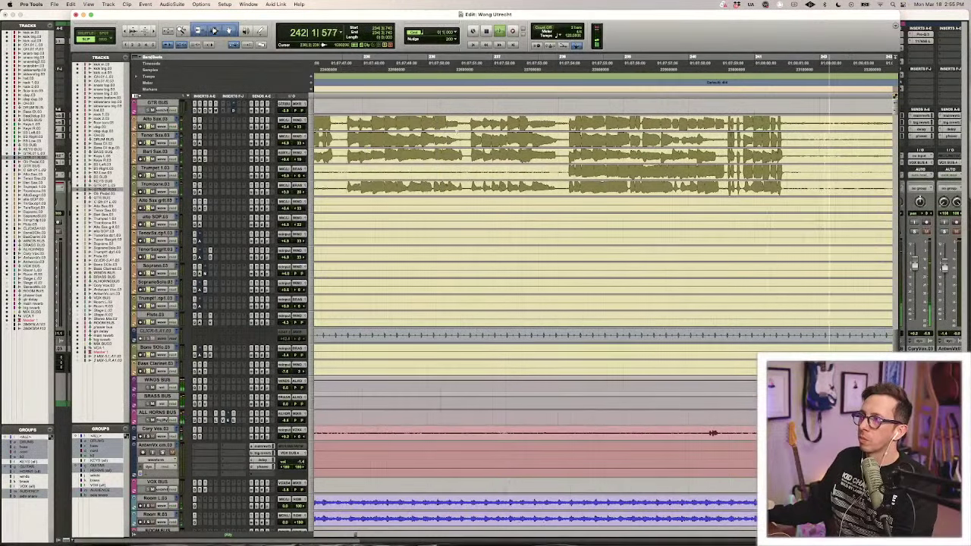
key("space")
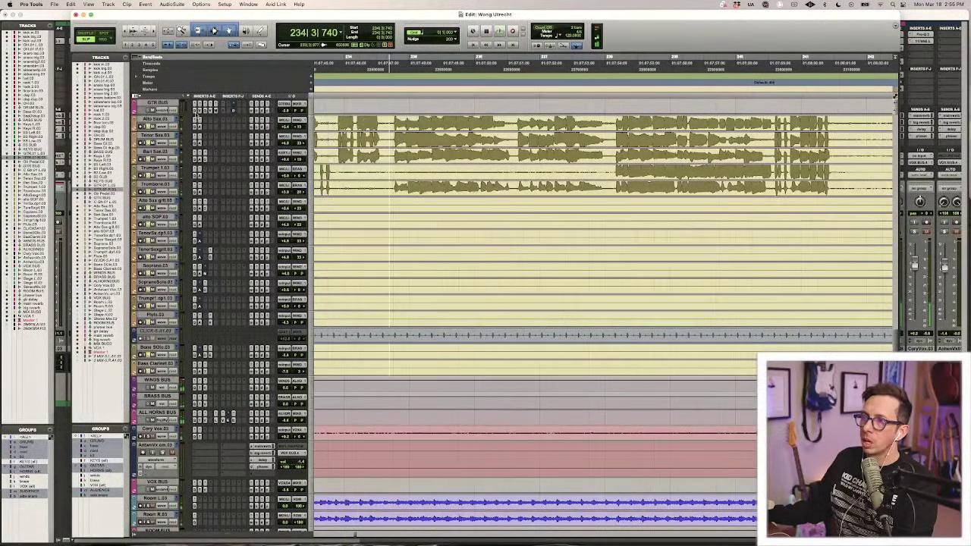
left_click(195, 121)
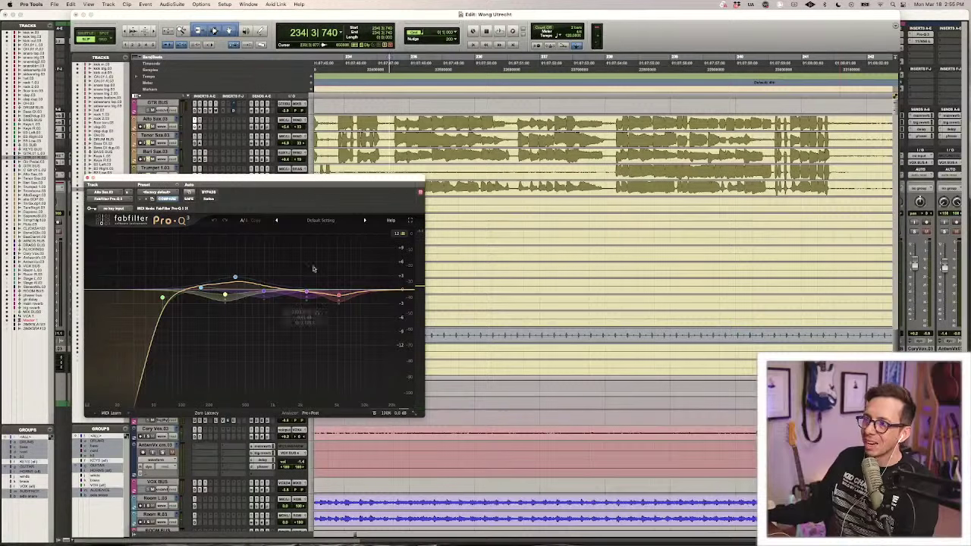
key("space")
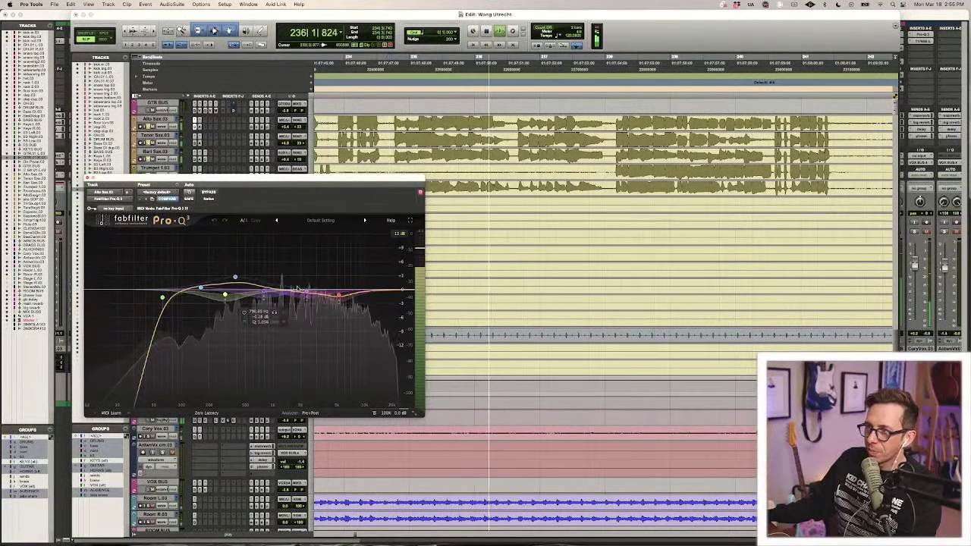
key("space")
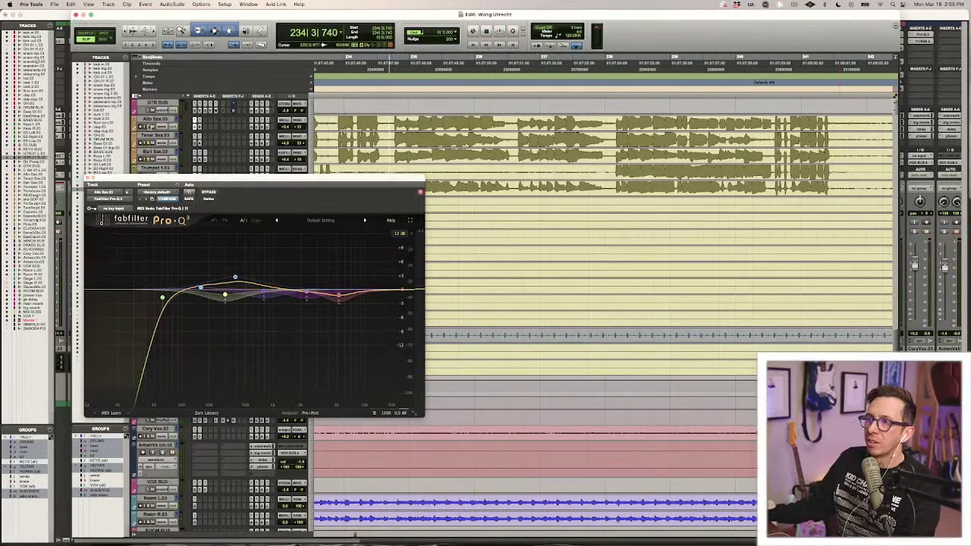
Audition the Alto Sax on its own and compare its sound with the Pro-Q 3 equalizer bypassed and active.
key("space")
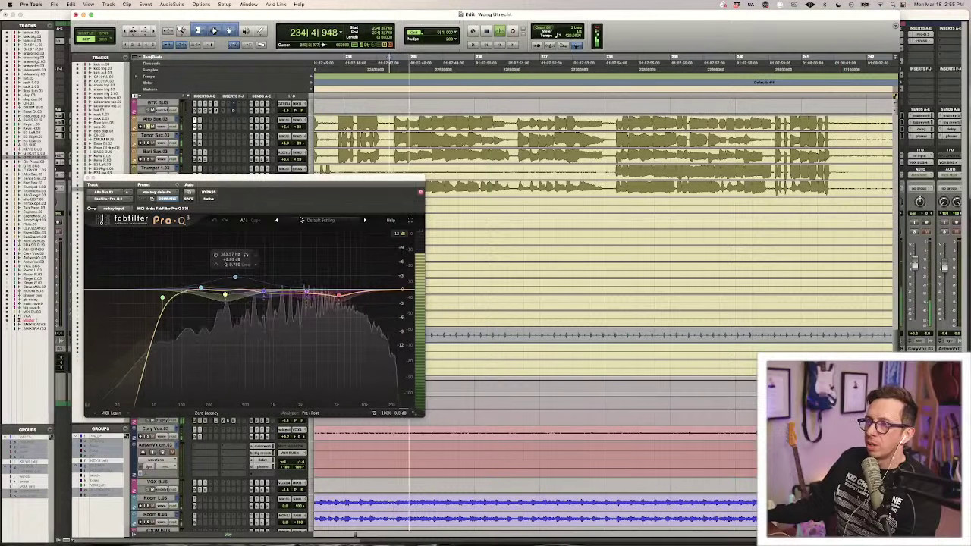
left_click(206, 193)
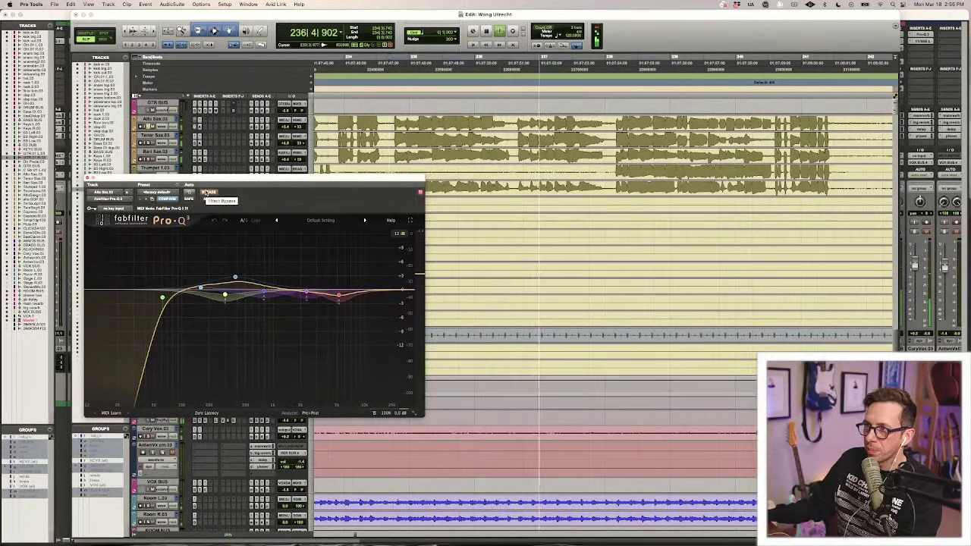
left_click(207, 193)
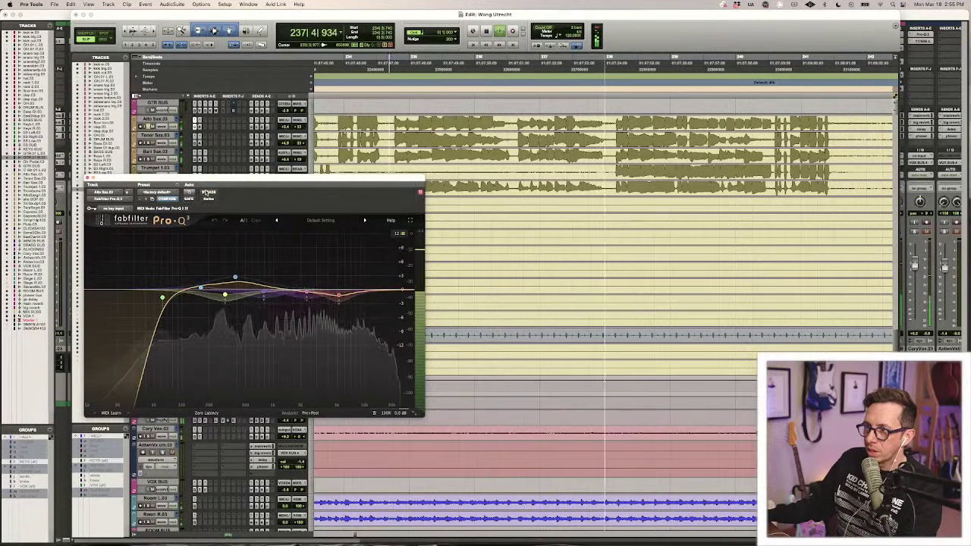
key("space")
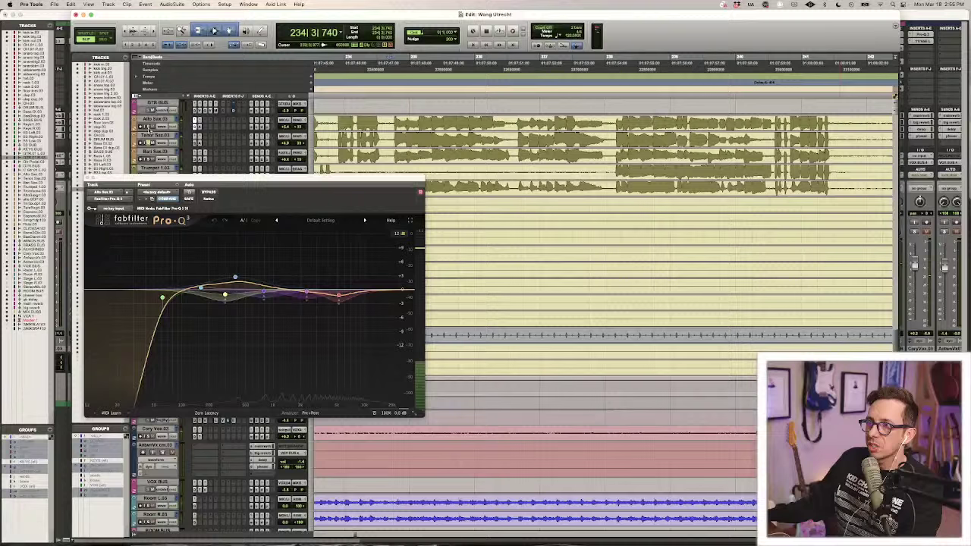
Solo the Tenor Sax with its Pro-Q 3 equalizer open and compare the passage with the EQ bypassed and active.
left_click(148, 141)
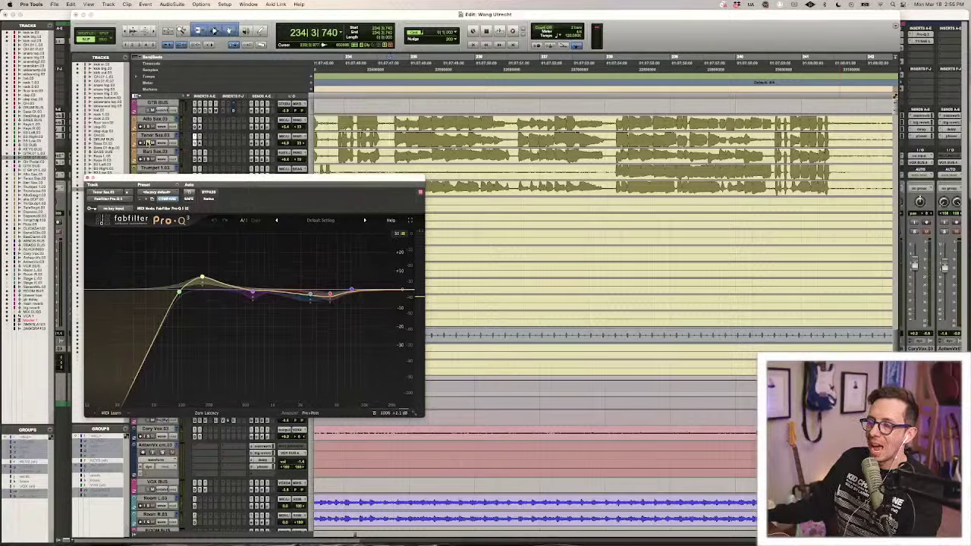
key("space")
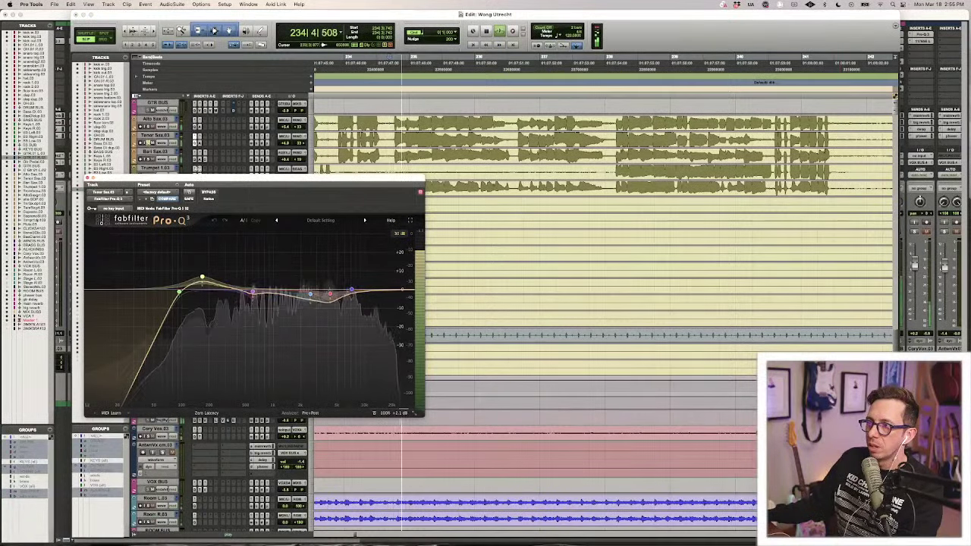
left_click(207, 193)
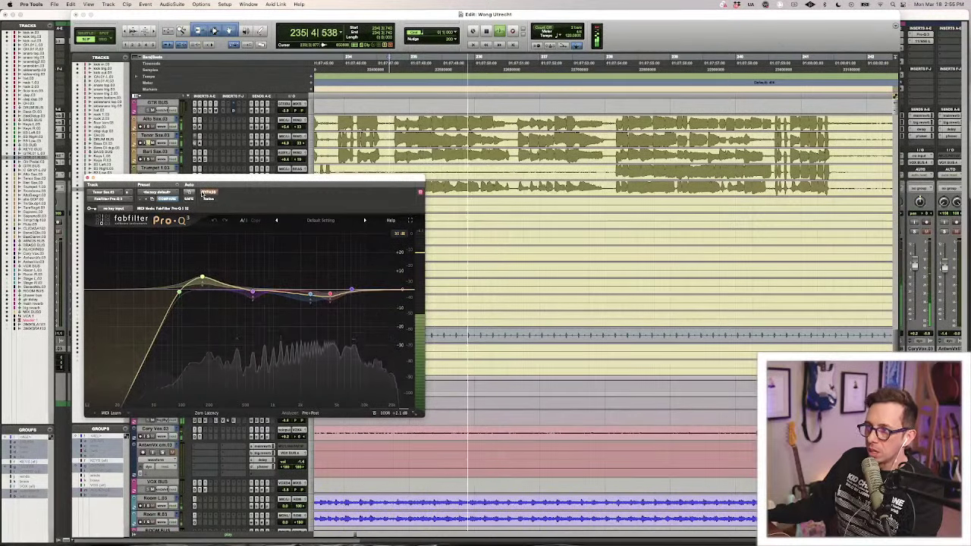
key("space")
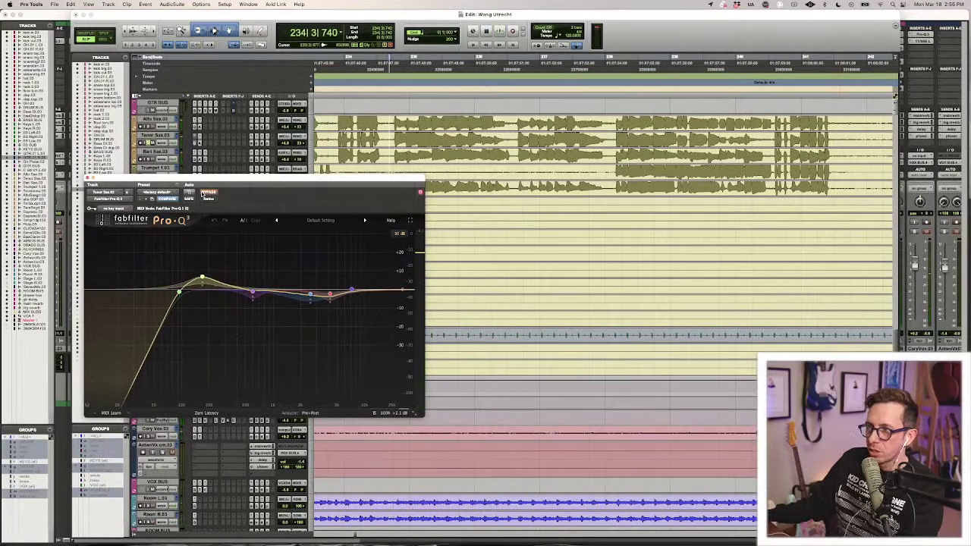
key("space")
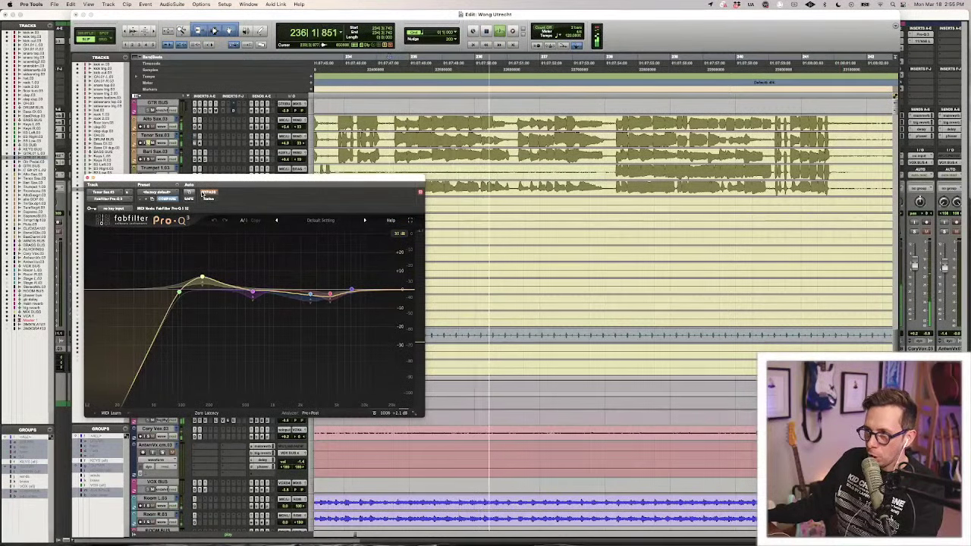
key("space")
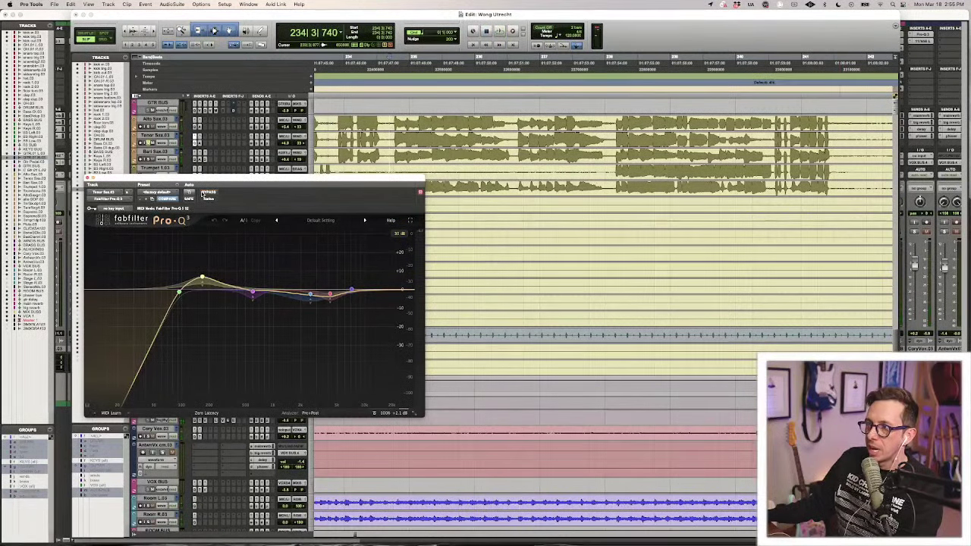
key("space")
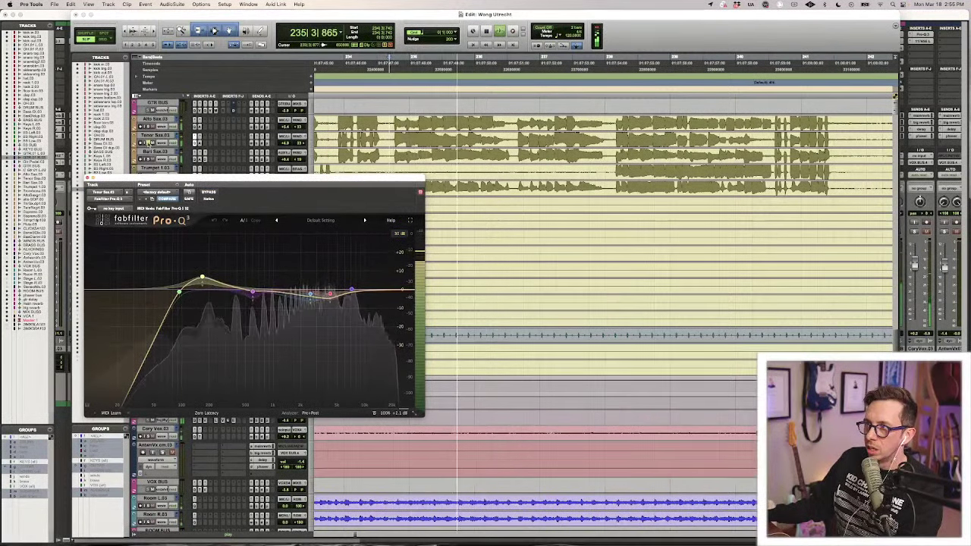
key("space")
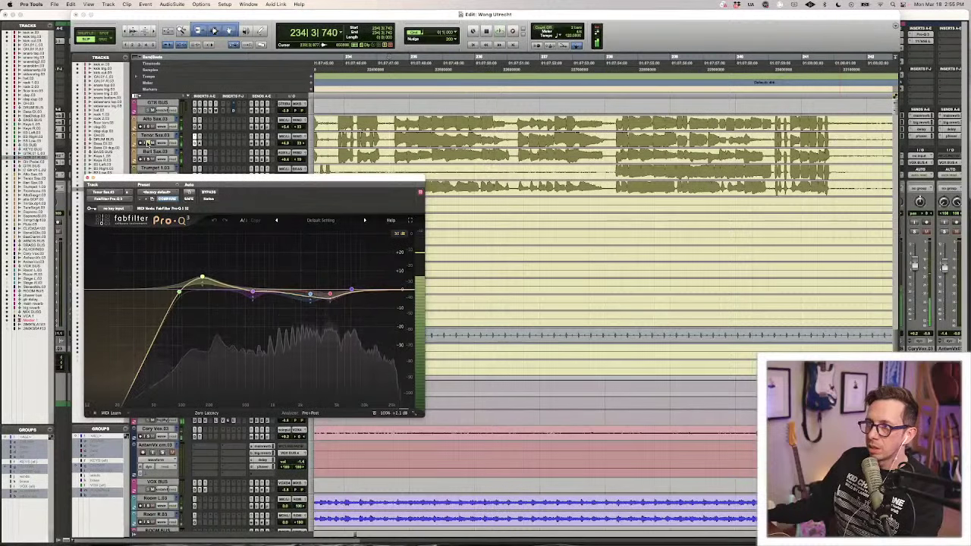
Open the Bari Sax equalizer clear of the horn tracks and compare its sound with the EQ bypassed and active.
left_click(155, 151)
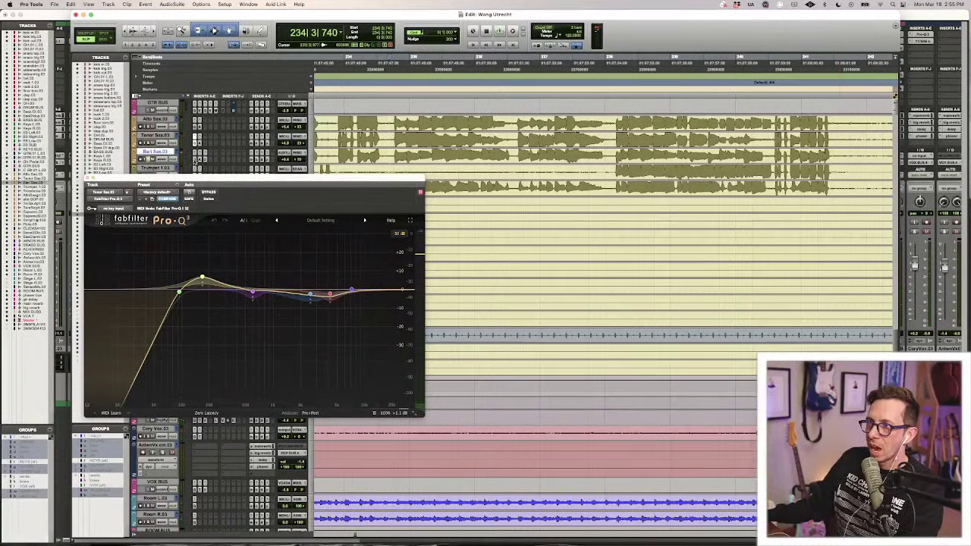
key("space")
left_click_drag(215, 182, 457, 217)
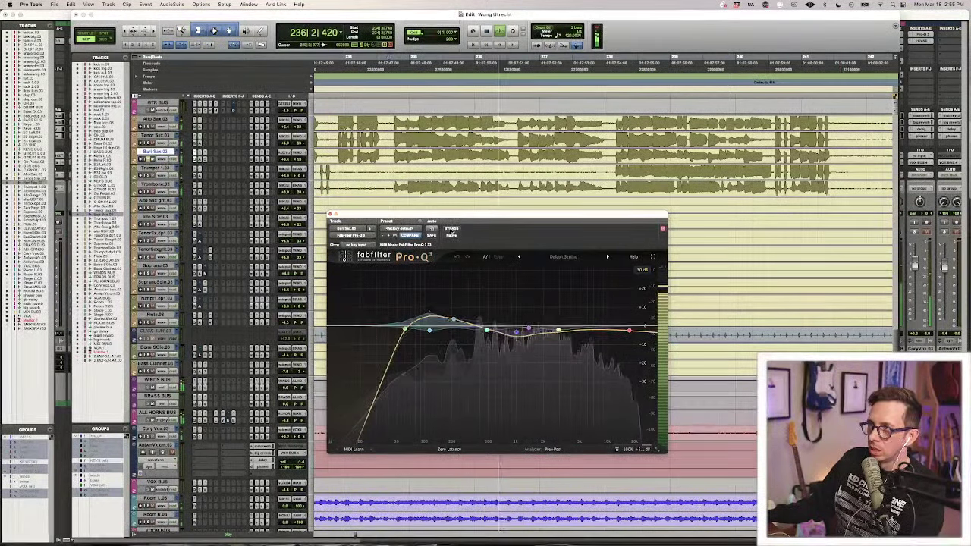
left_click(451, 229)
key("space")
key("space")
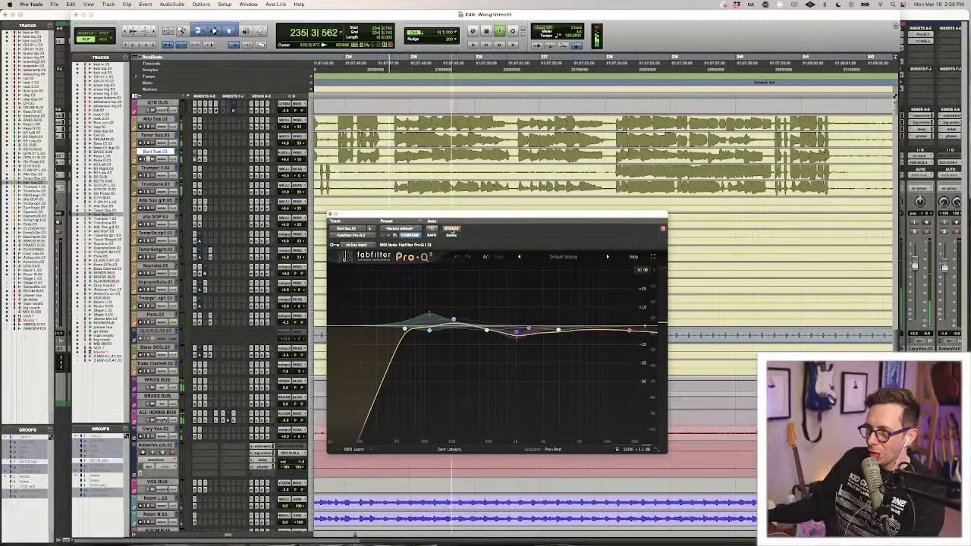
key("space")
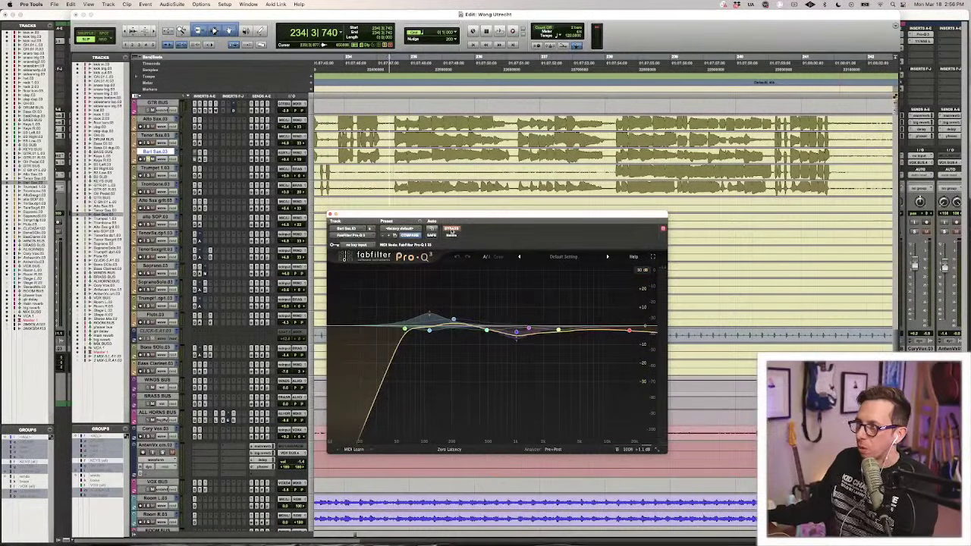
left_click(451, 230)
key("space")
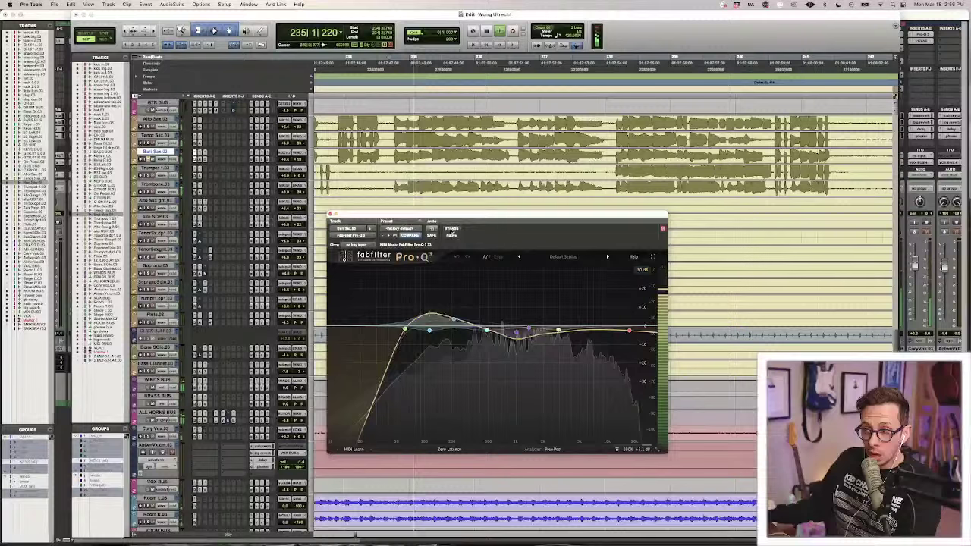
Examine the low and mid bands of the Bari Sax equalizer during playback, then stop the playback.
mouse_move(515, 328)
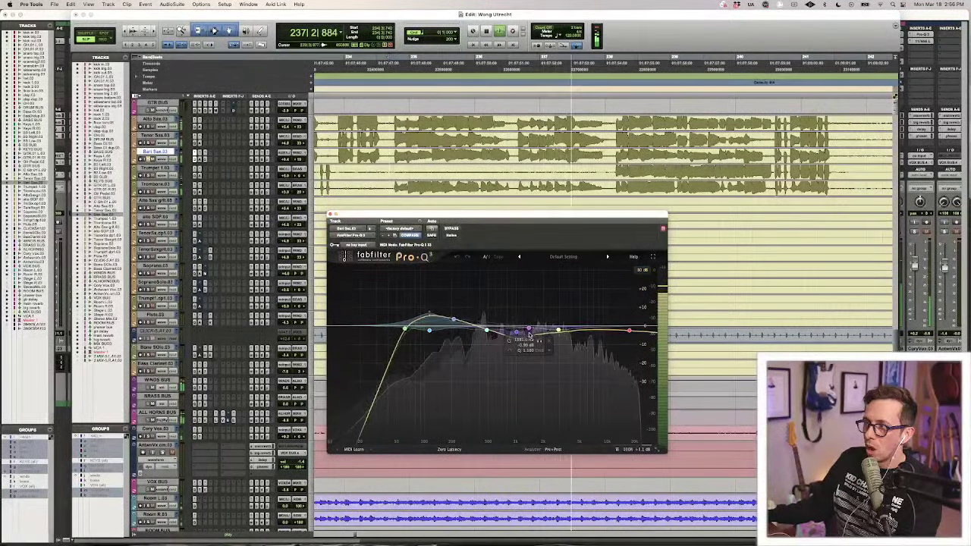
mouse_move(430, 331)
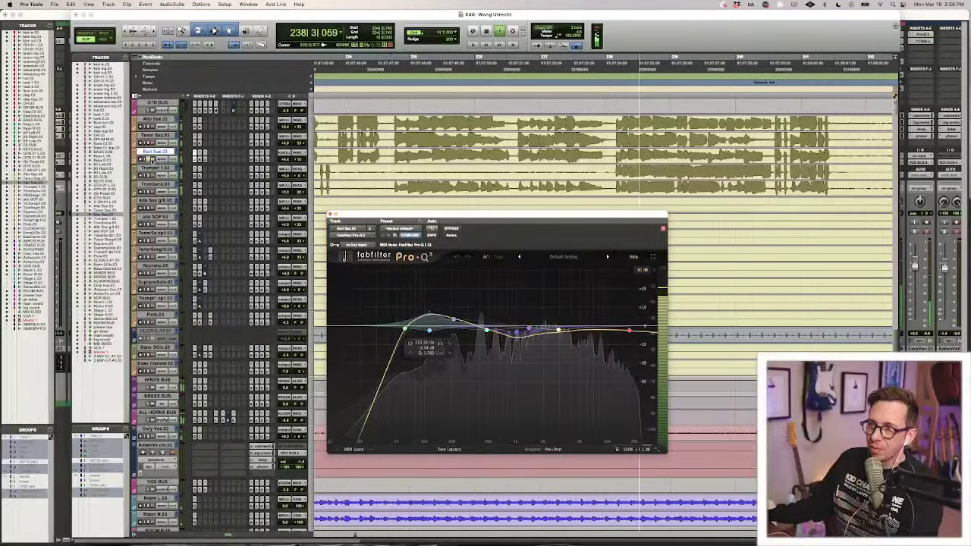
key("space")
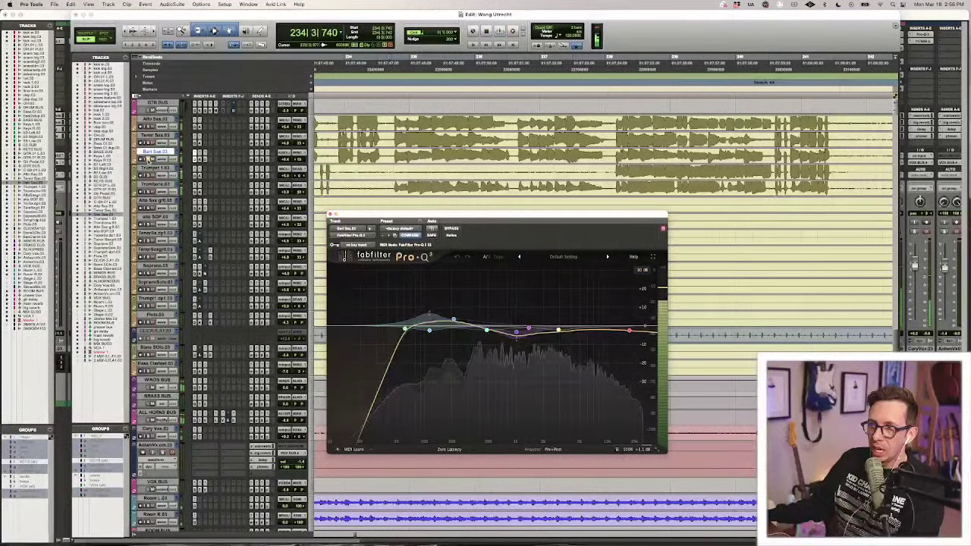
Open the Trumpet's Pro-Q 3 equalizer, solo the track and set the playback start to bar 238.
left_click(195, 175)
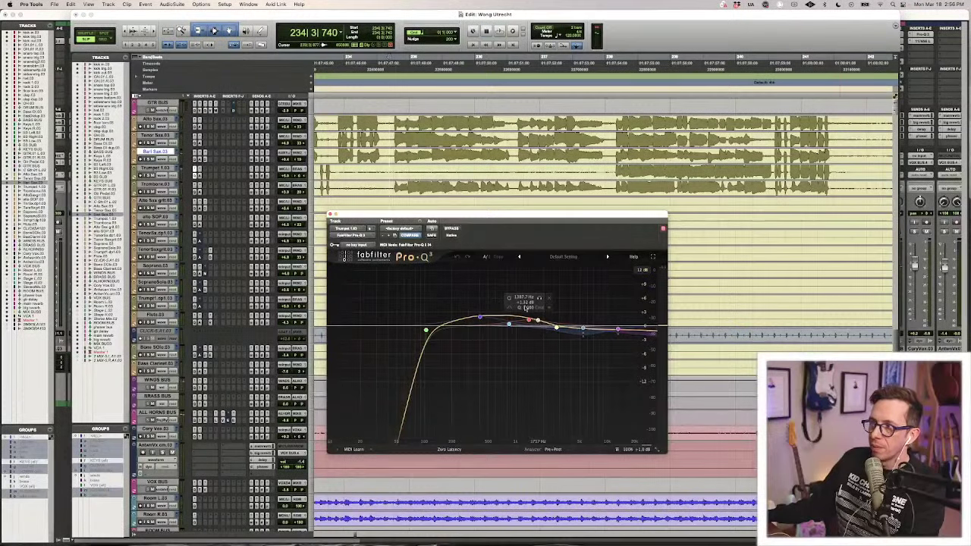
key("space")
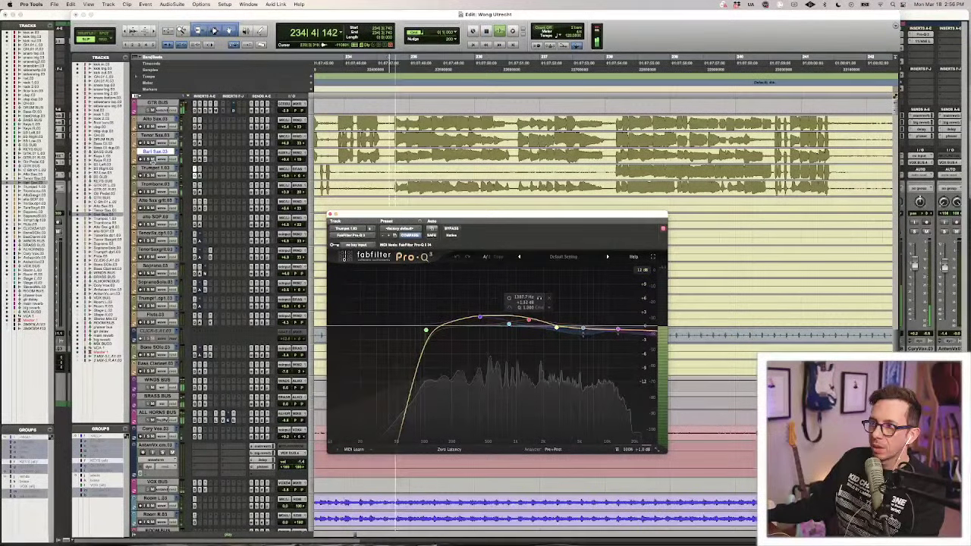
key("space")
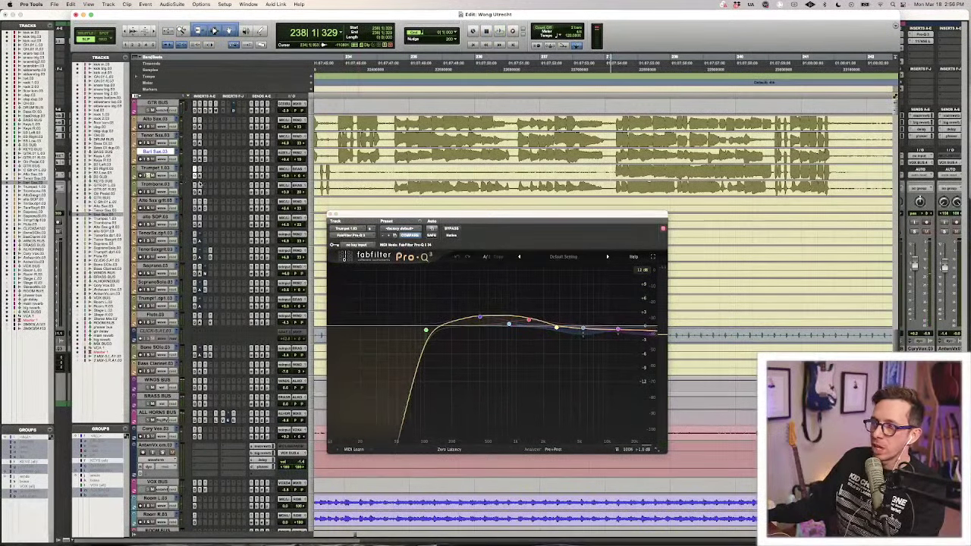
left_click(163, 167)
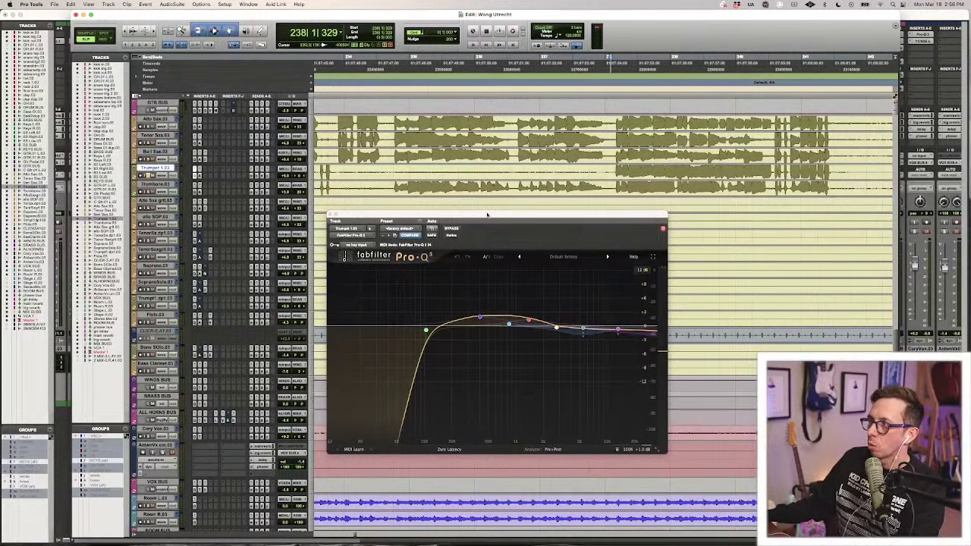
Play the soloed Trumpet from bar 238 and compare its sound with the equalizer bypassed and active.
key("space")
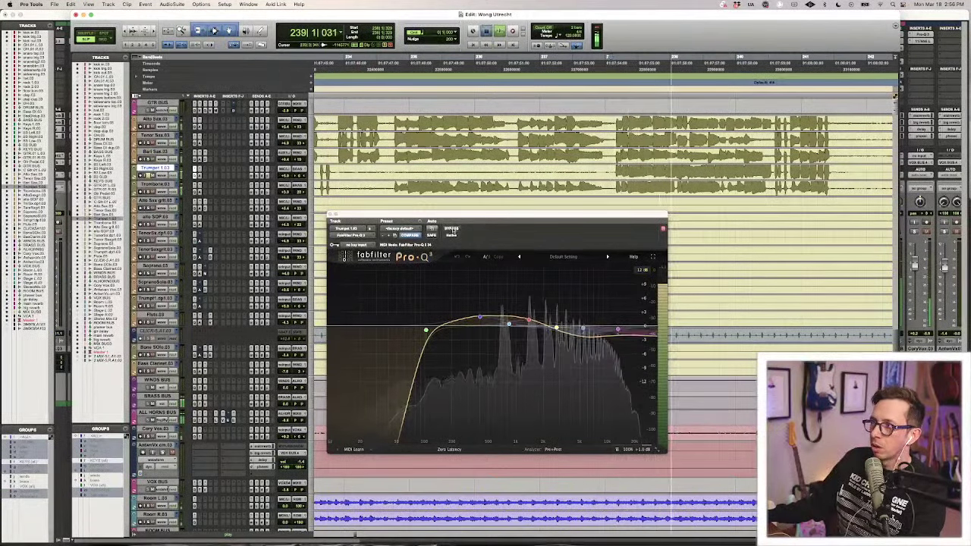
key("space")
left_click(453, 230)
key("space")
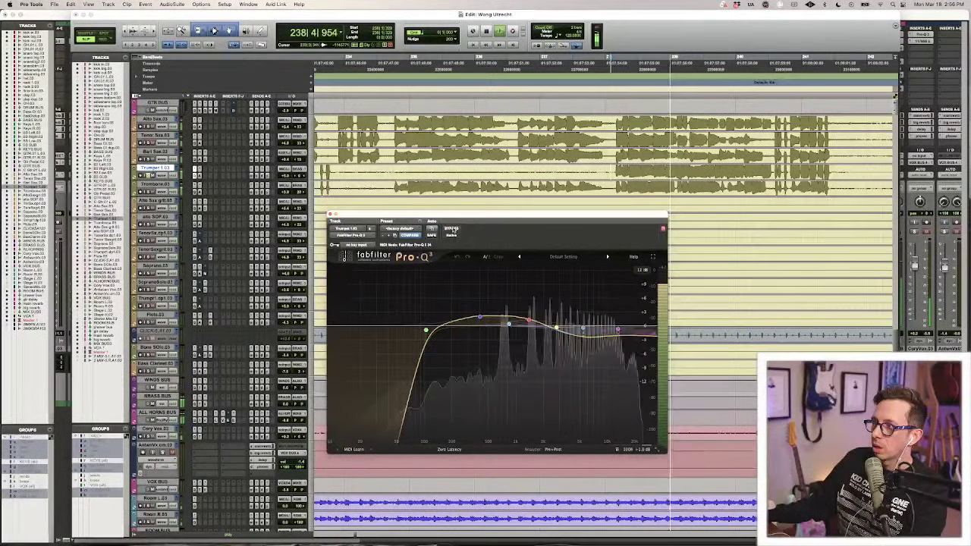
key("space")
Raise the gain of the Trumpet equalizer's 10 kHz band slightly and audition the result from bar 238.
mouse_move(618, 333)
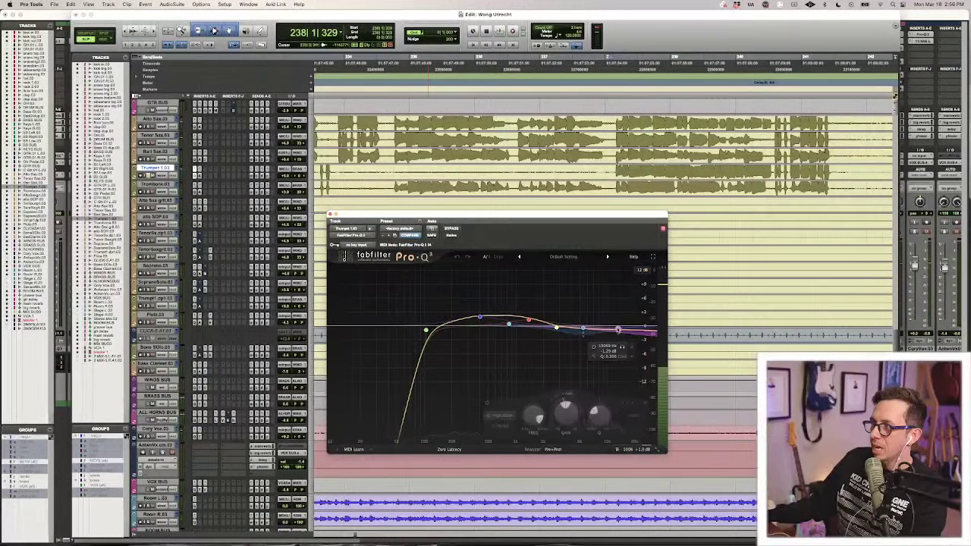
left_click_drag(618, 330, 618, 327)
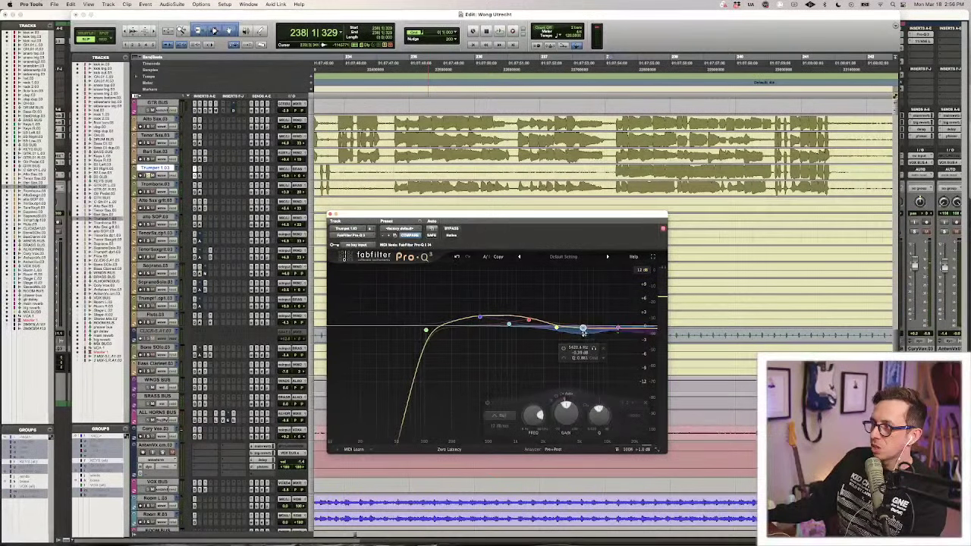
key("space")
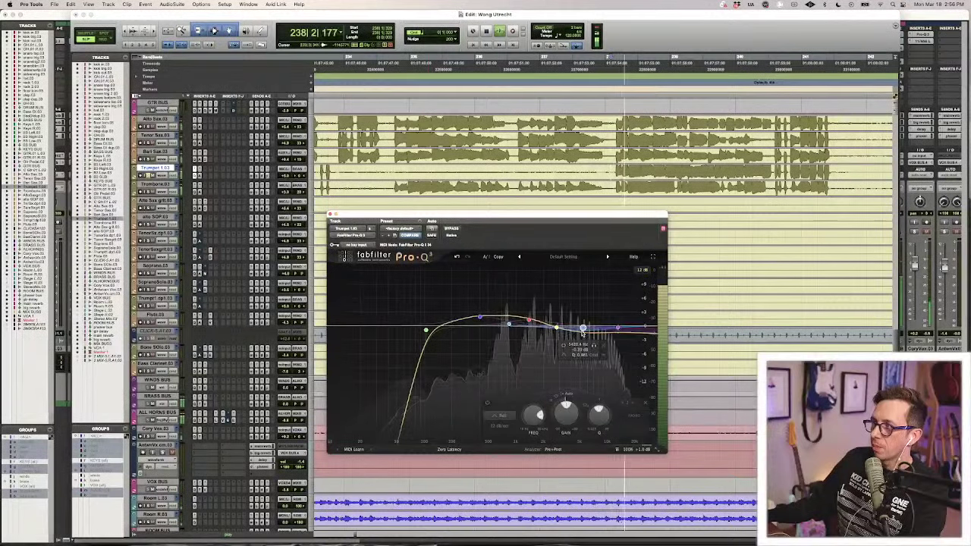
key("space")
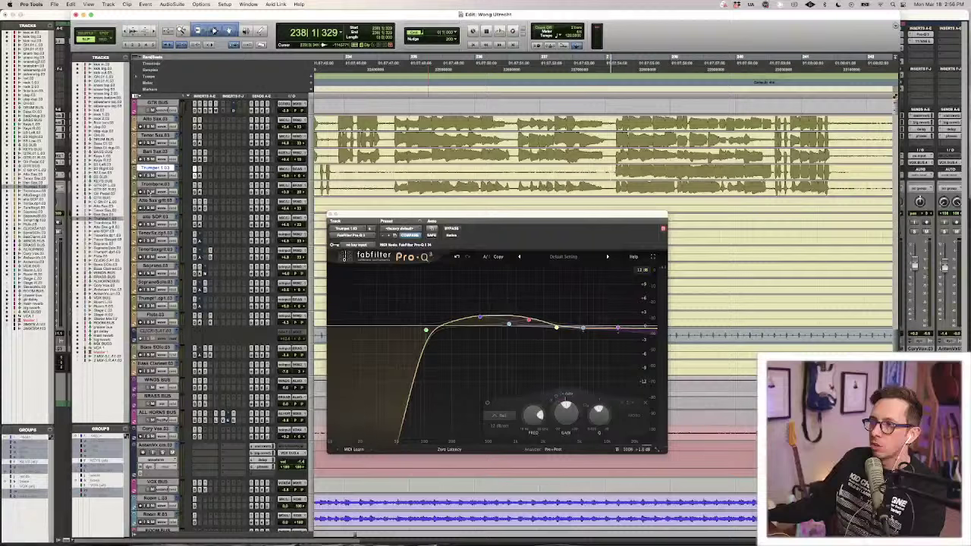
Solo the Trombone track, open its Pro-Q 3 equalizer and audition the track from bar 238.
left_click(149, 192)
key("space")
left_click(195, 187)
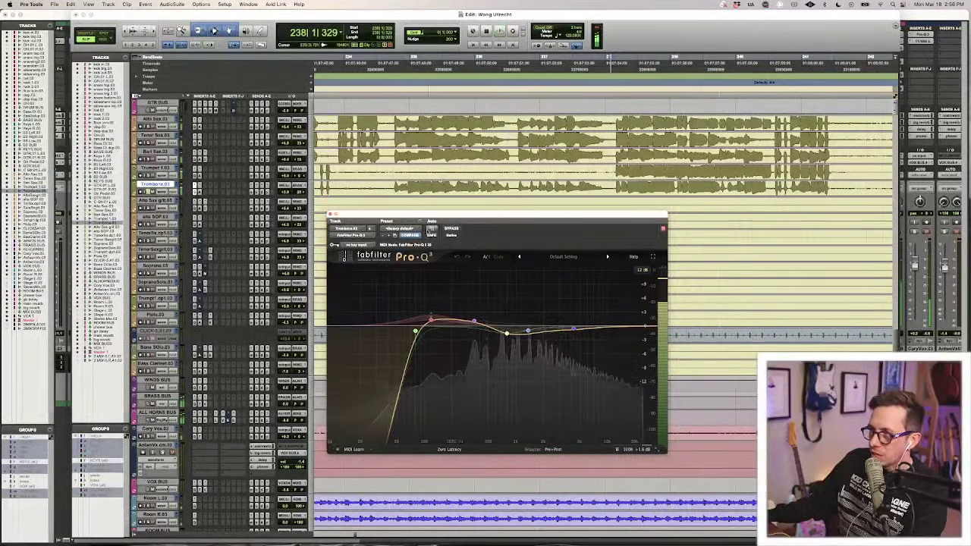
key("space")
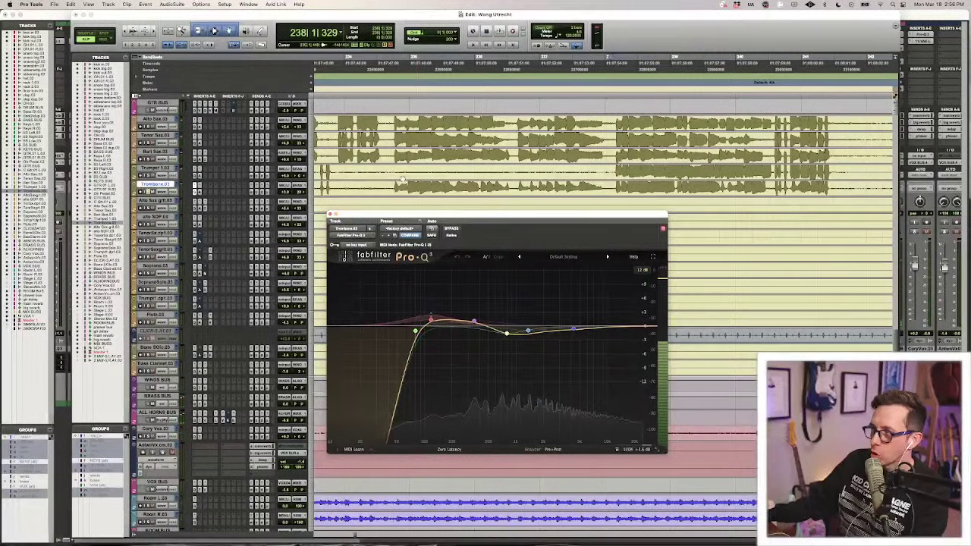
Play the soloed Trombone from bar 234, comparing its equalizer bypassed and active, then close the equalizer.
left_click(451, 229)
key("space")
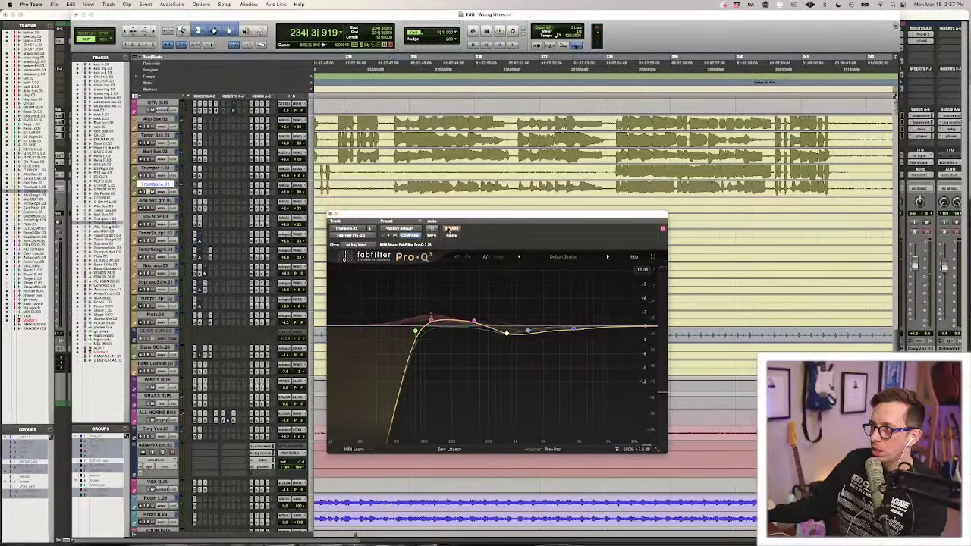
key("space")
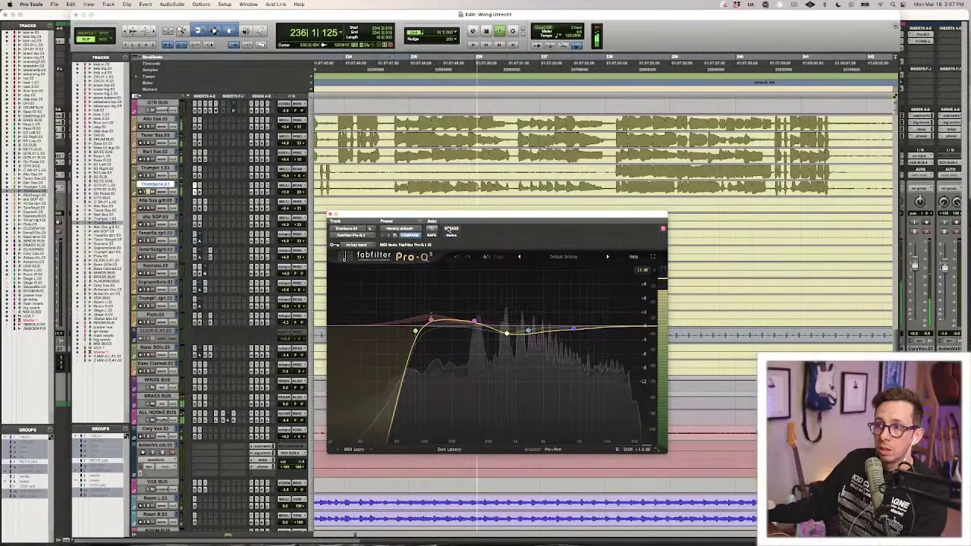
key("space")
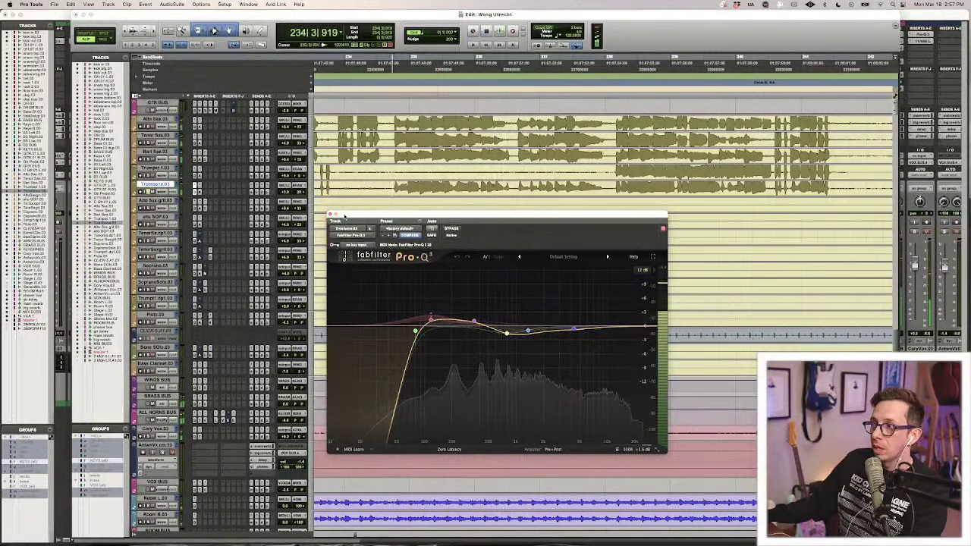
left_click(331, 215)
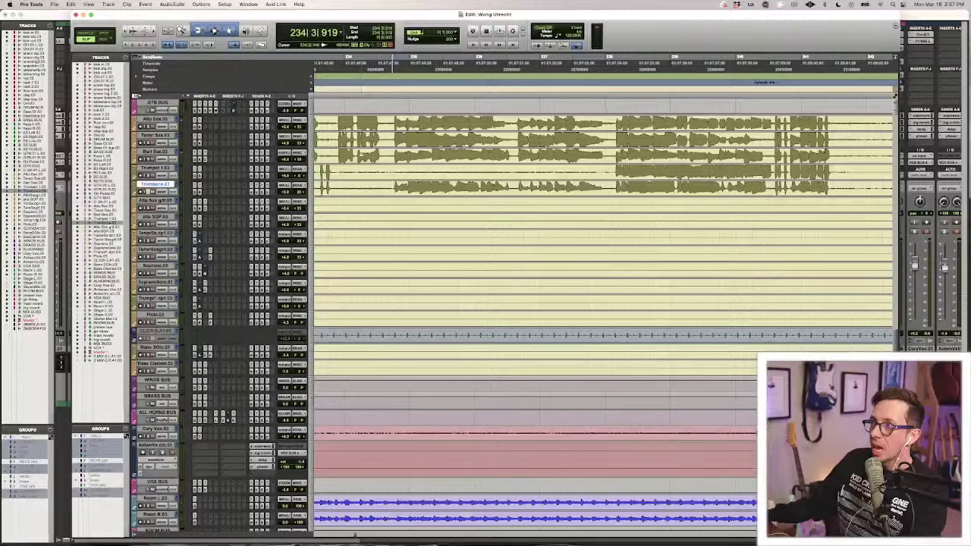
Open the Bari Sax's Decapitator, compare it bypassed and active during playback from bar 234, then close it.
left_click(393, 156)
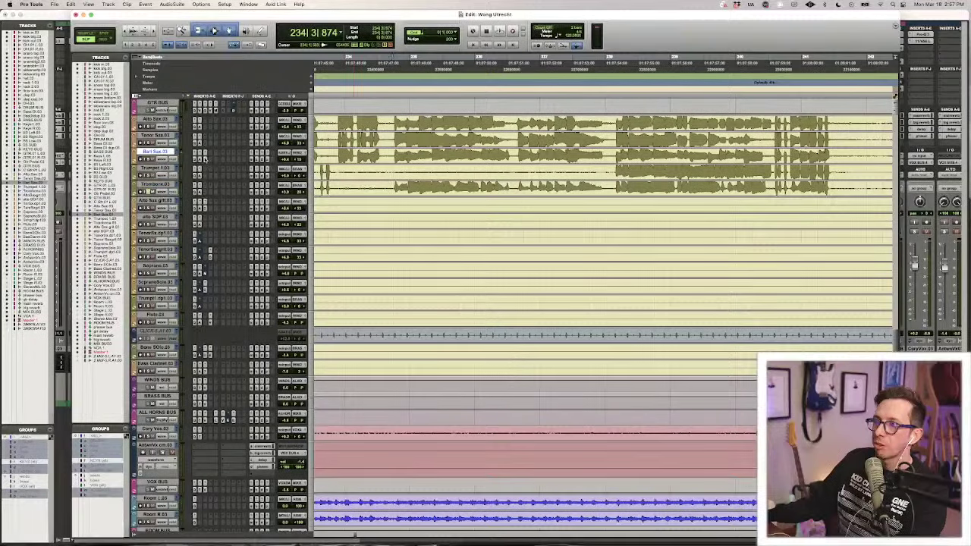
left_click(202, 156)
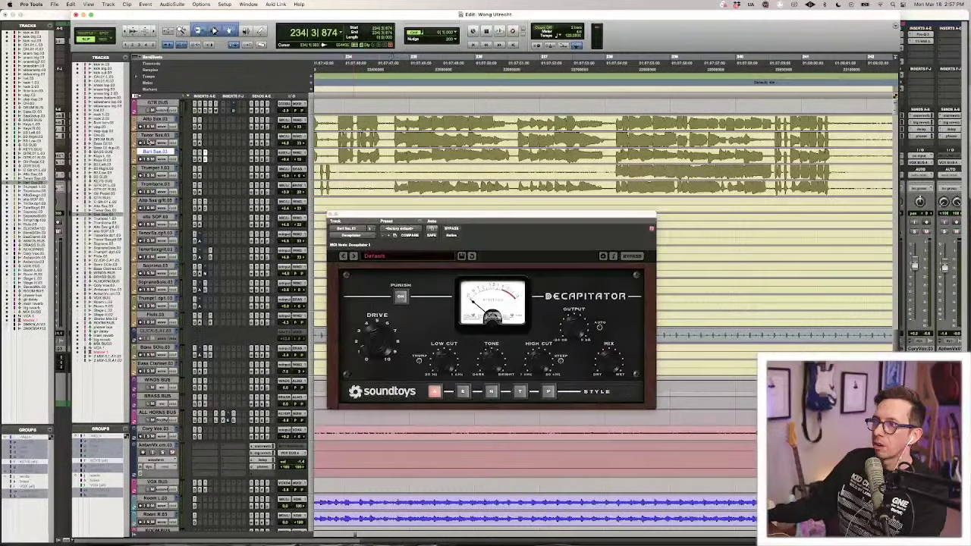
key("space")
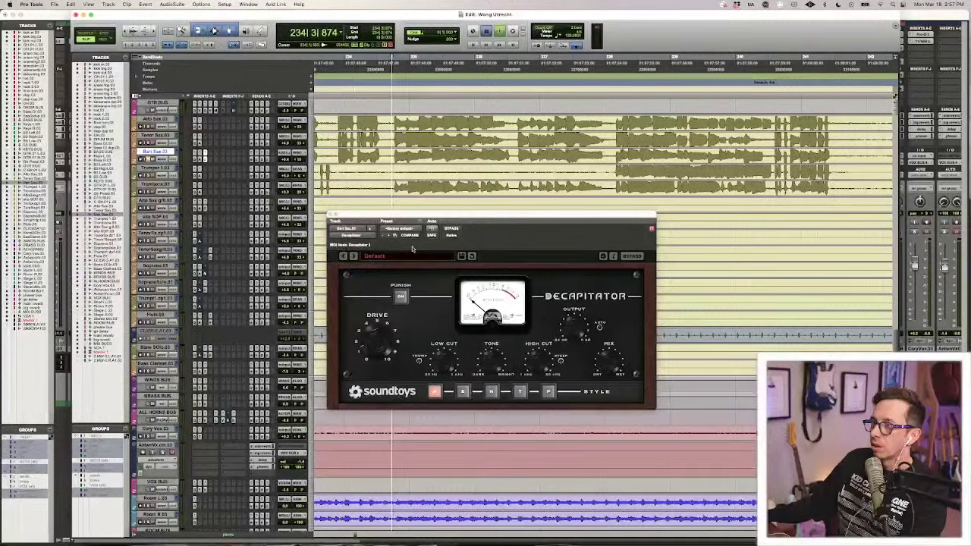
left_click(451, 229)
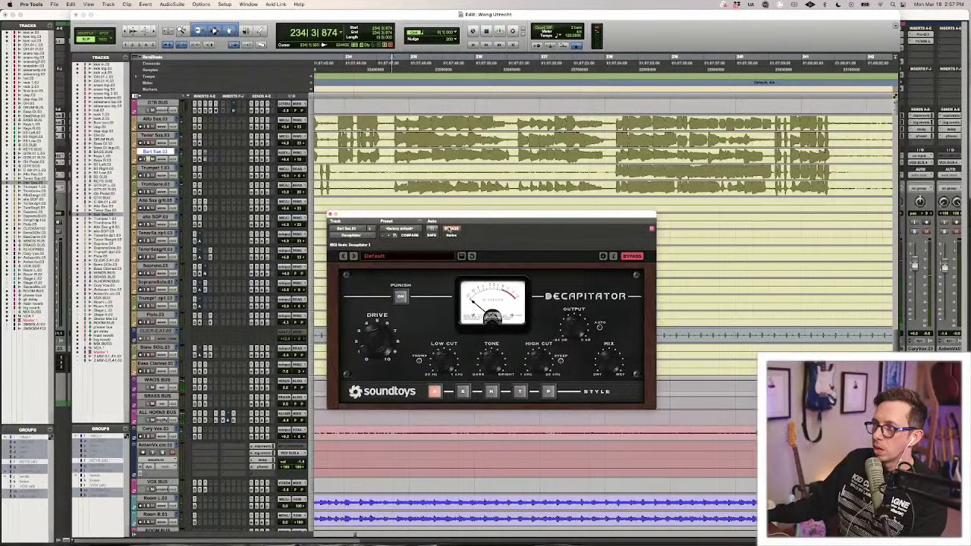
left_click(450, 228)
key("space")
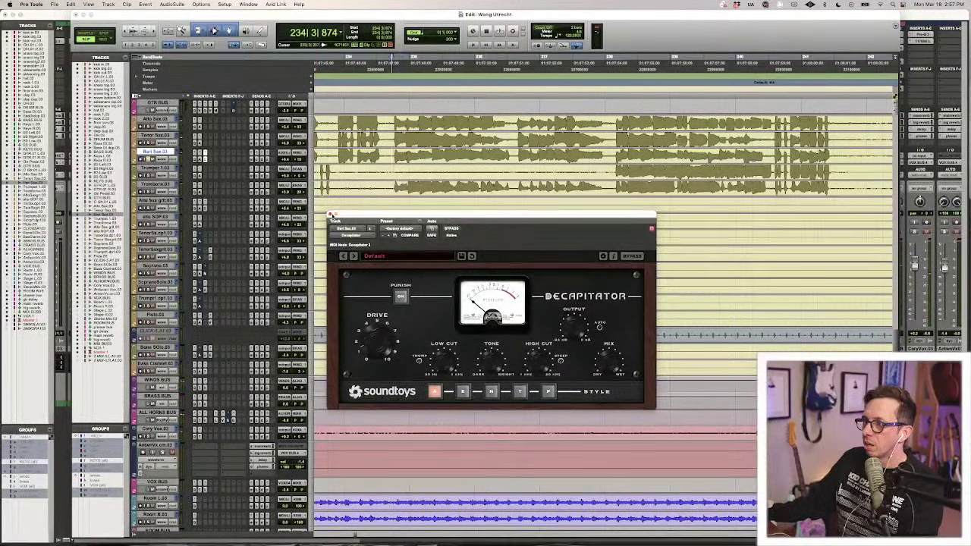
left_click(330, 216)
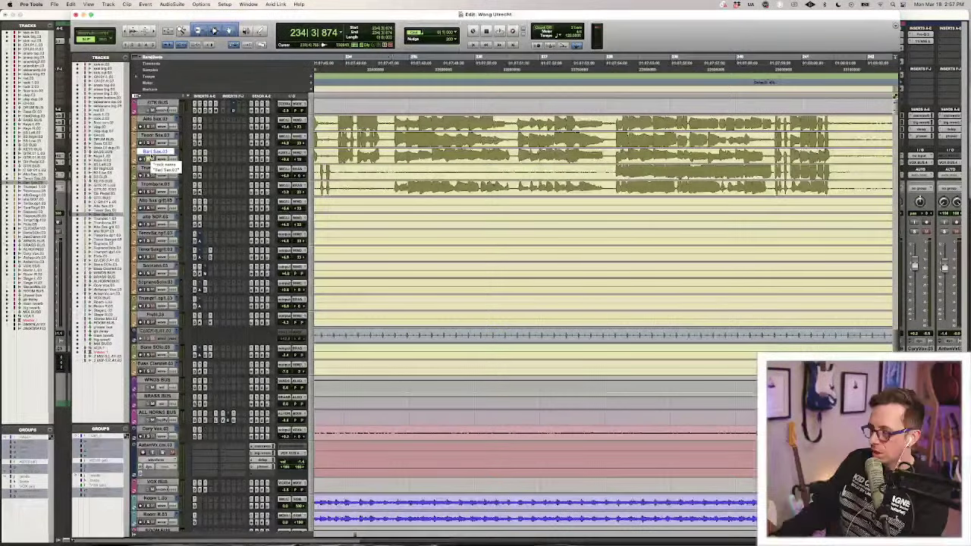
Show the Mix window and select the Alto, Tenor and Bari Sax channels, then the WINDS BUS channel.
key("super+equal")
left_click(361, 349)
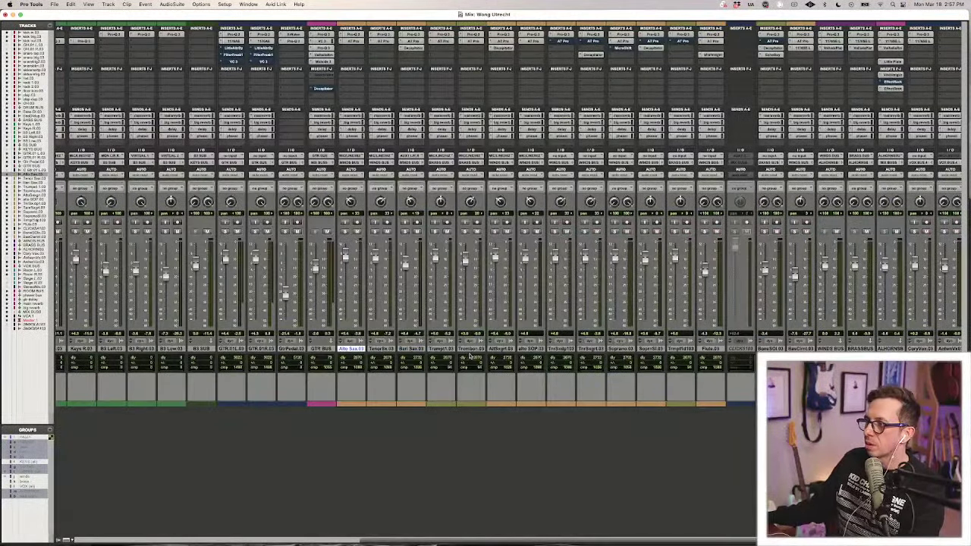
left_click(410, 349, "shift")
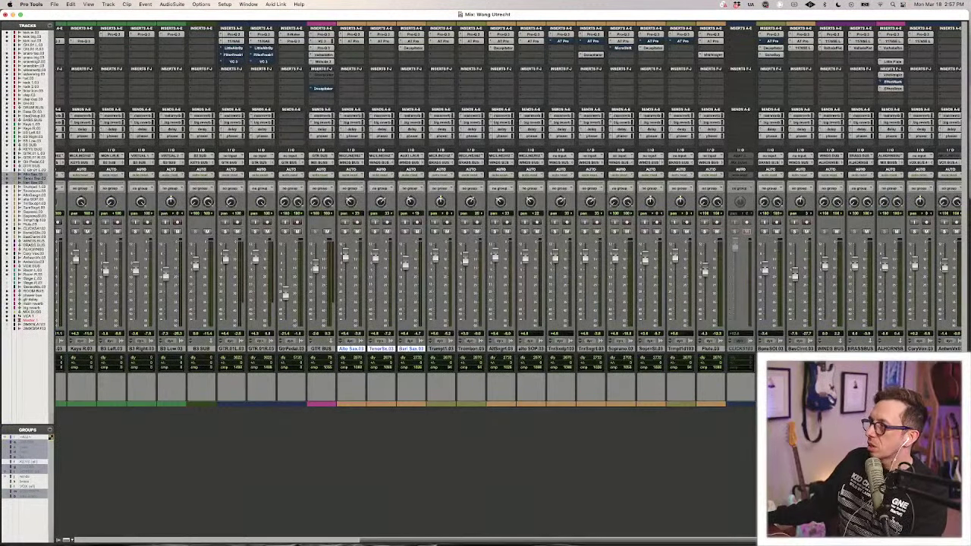
left_click(831, 348)
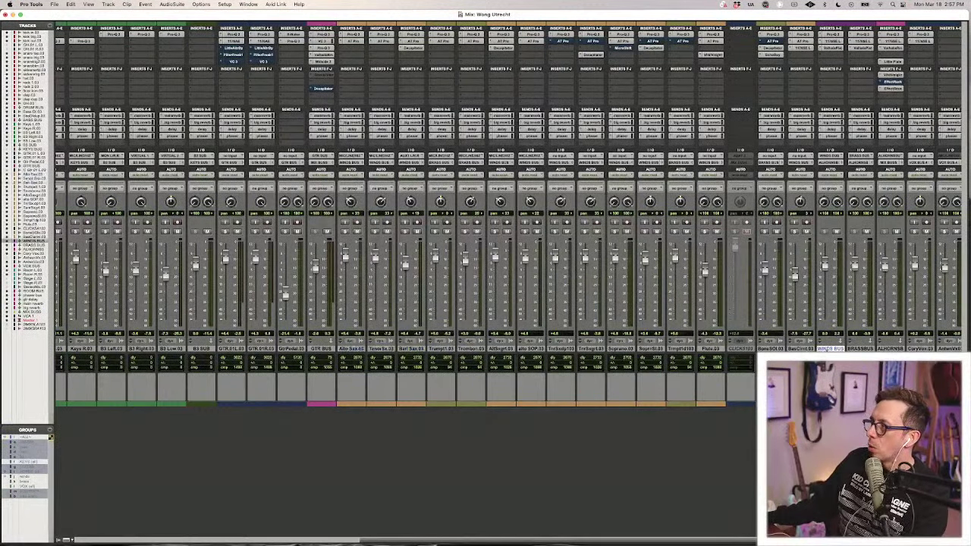
Inspect the WINDS BUS Pro-Q 3 equalizer and 1176 compressor, moving the compressor window clear of the channel controls.
left_click(835, 35)
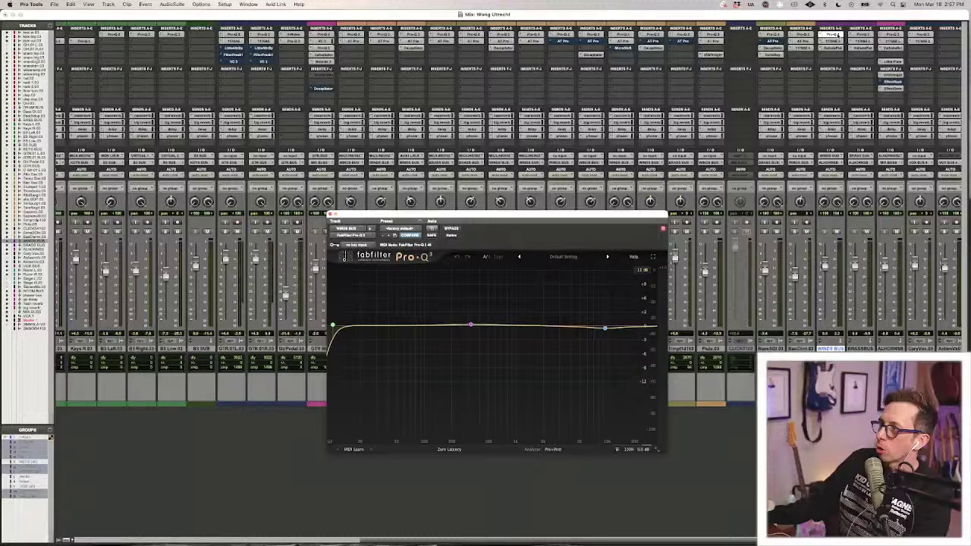
left_click(834, 41)
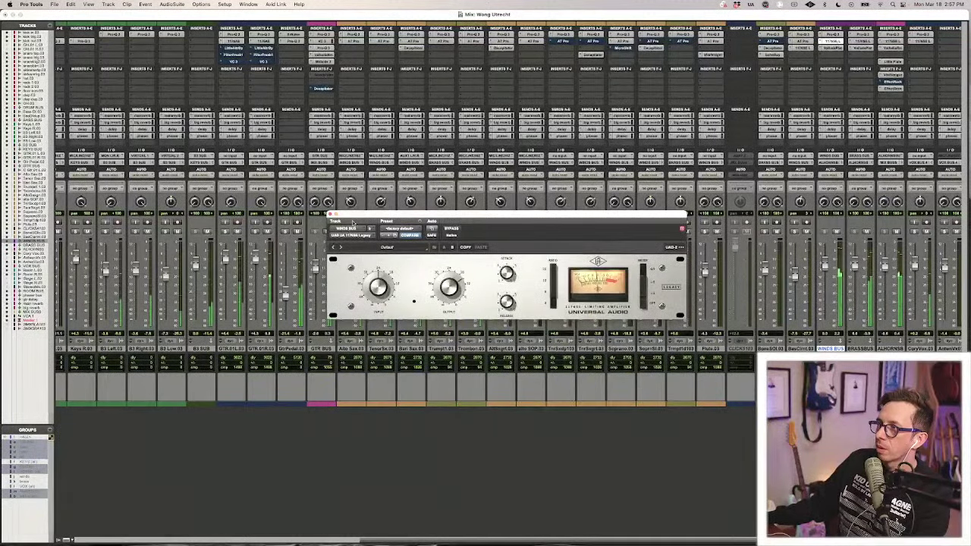
left_click_drag(353, 222, 355, 302)
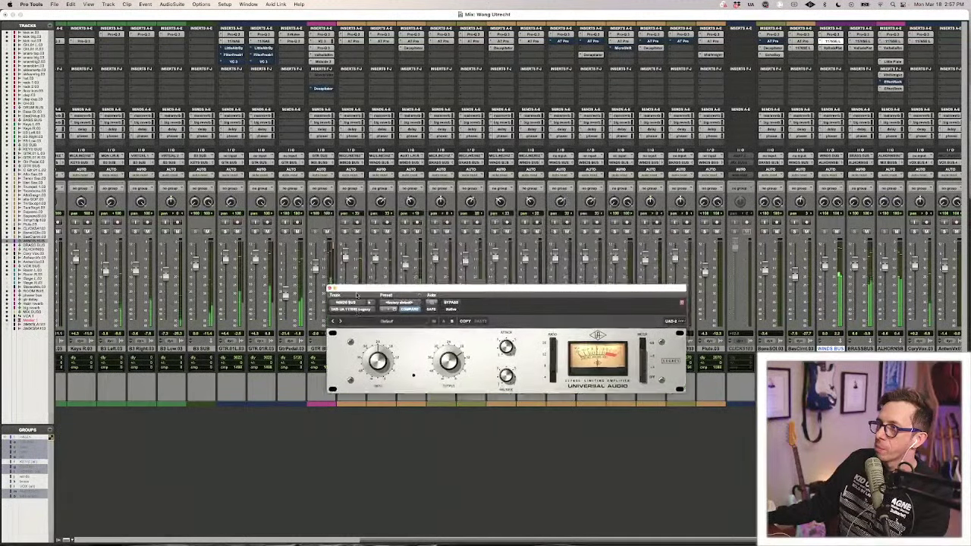
Solo the horn tracks and inspect the BRASS BUS compressor and Pro-Q 3 equalizer during playback, then close the equalizer.
left_click(378, 232)
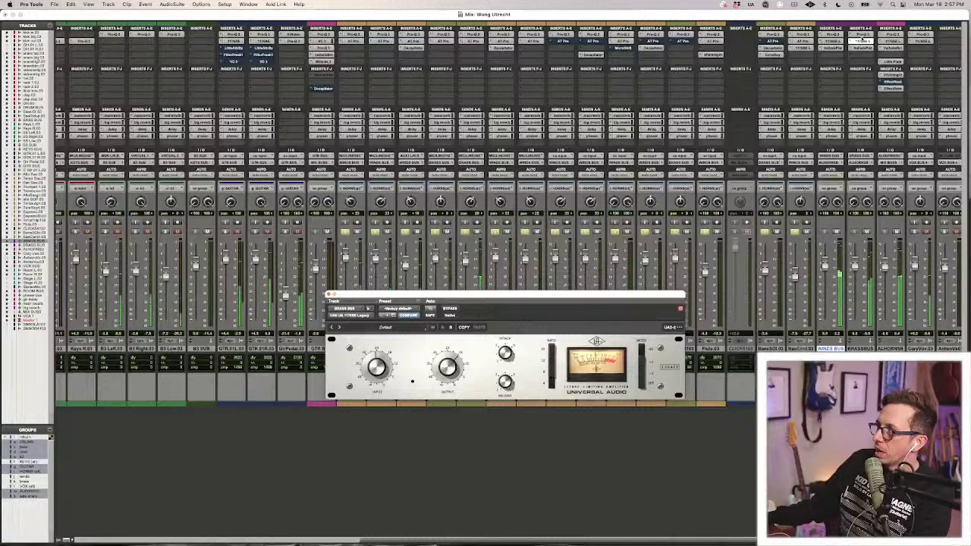
left_click(860, 35)
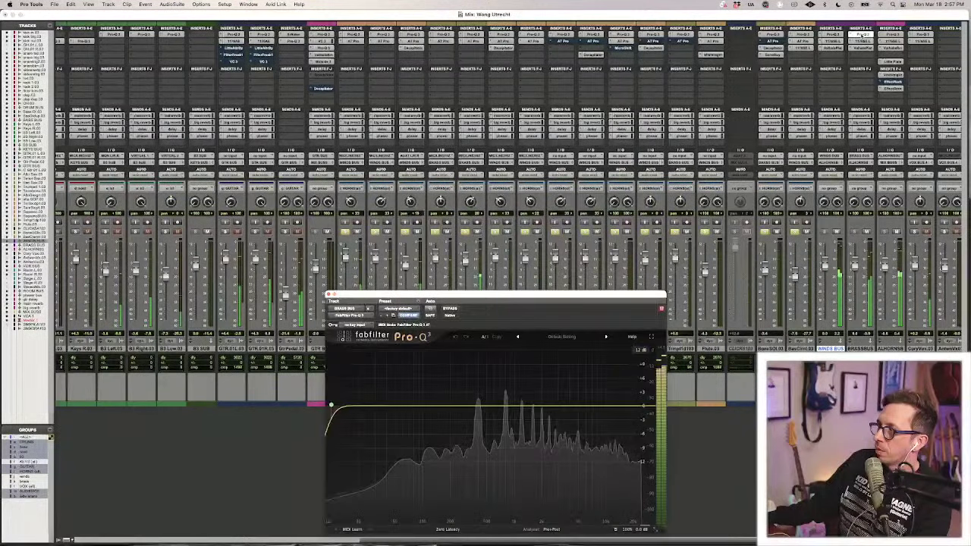
left_click(862, 36)
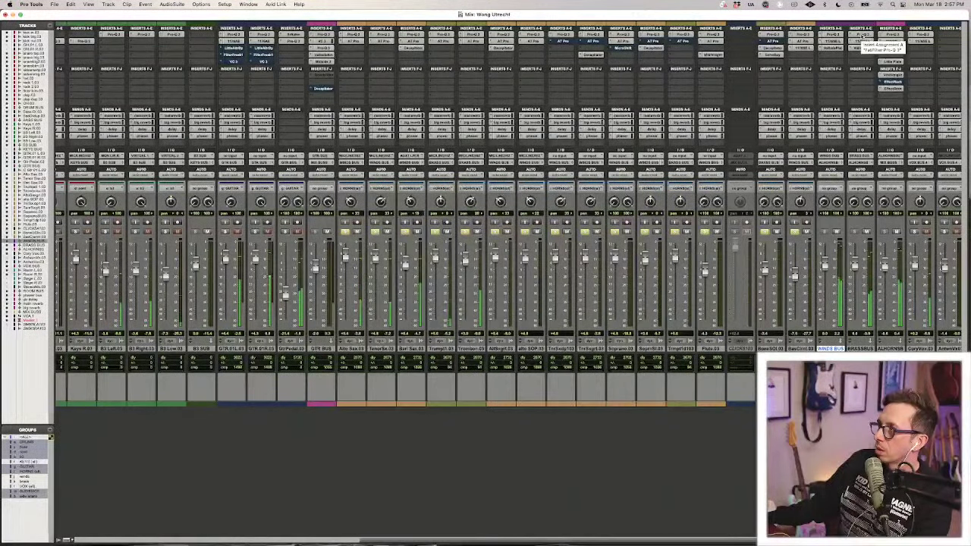
Inspect the 1176 compressor on the ALL HORNS BUS during playback, moving its window off the meters, then close it.
left_click(889, 41)
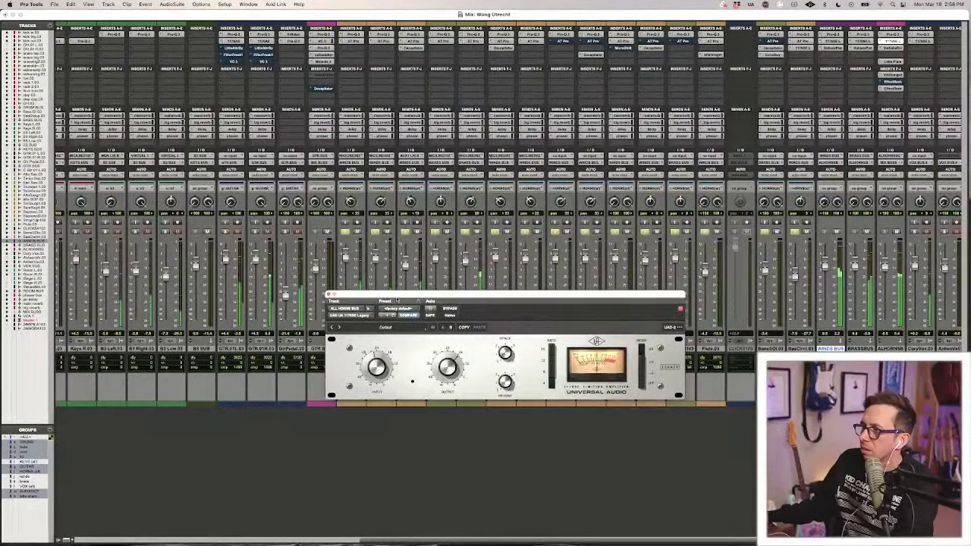
left_click_drag(396, 301, 375, 344)
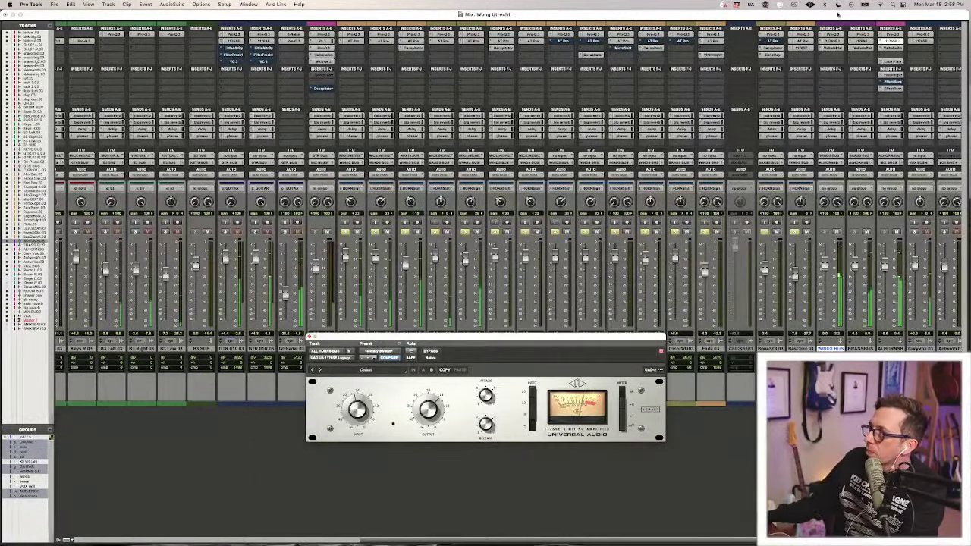
left_click(309, 337)
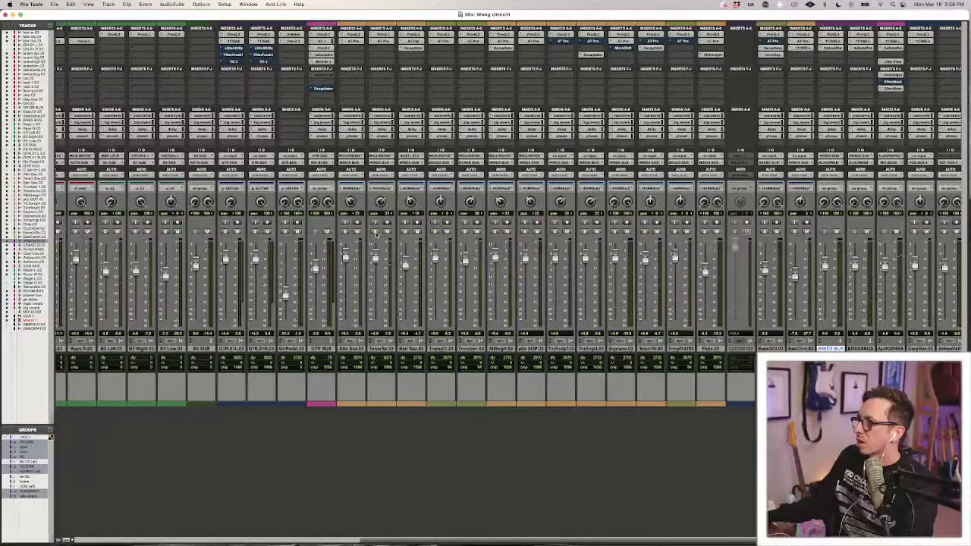
Play the full mix, then solo the horn tracks to hear the section on its own.
key("space")
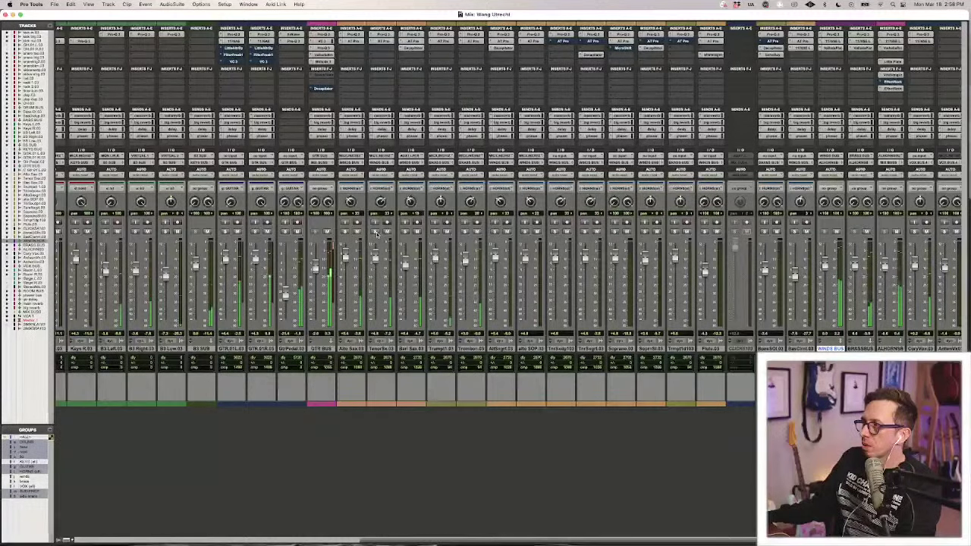
left_click(377, 232)
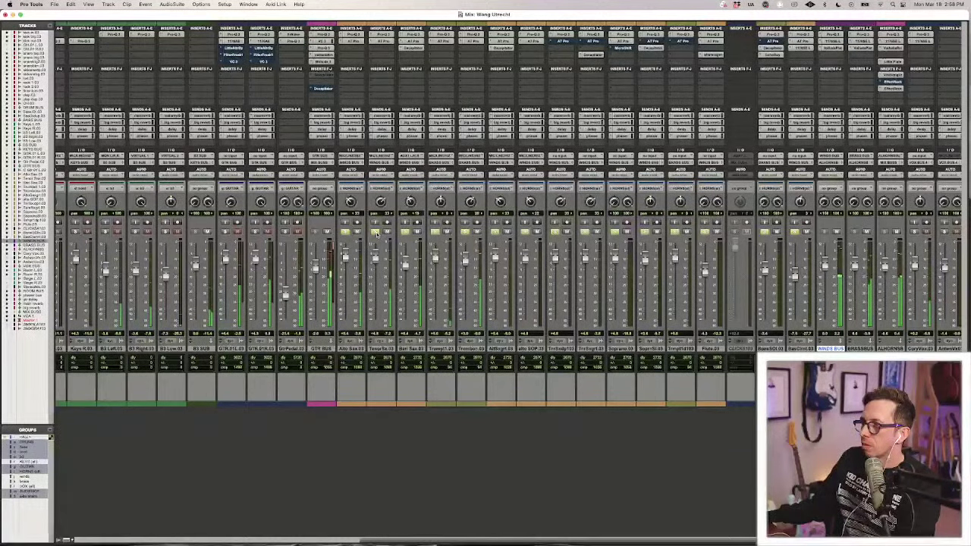
Solo the Cory Vox track in place of the horns and return to the Edit window.
scroll(615, 458, "right", 5)
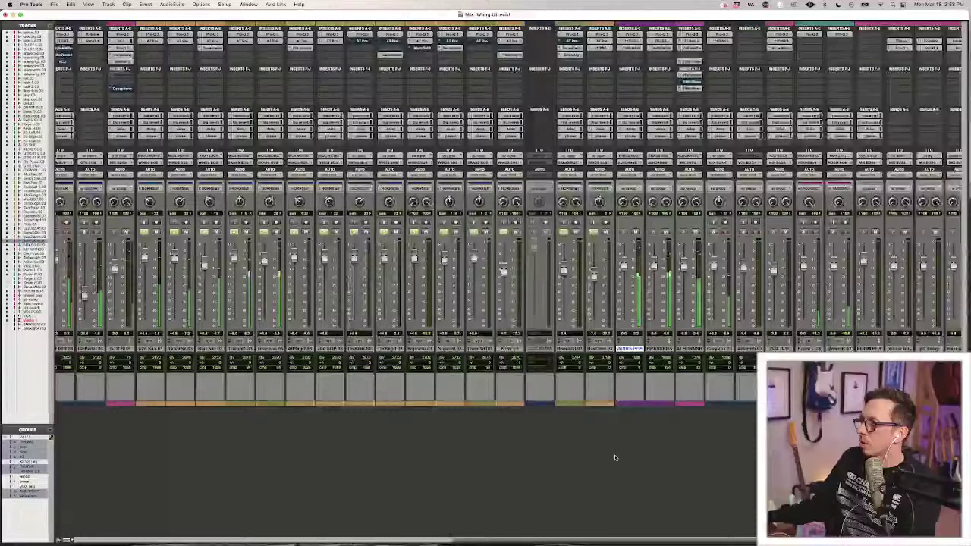
scroll(616, 457, "right", 4)
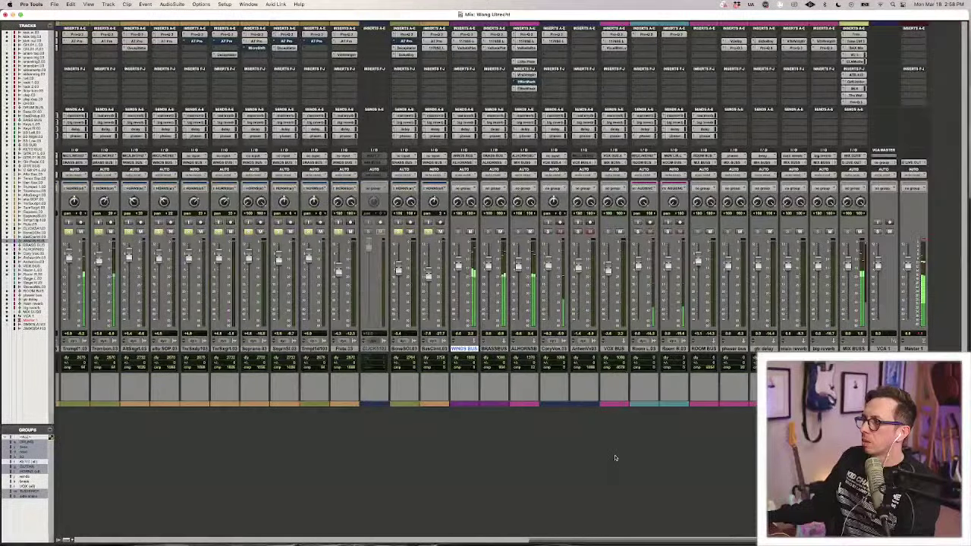
left_click(547, 232)
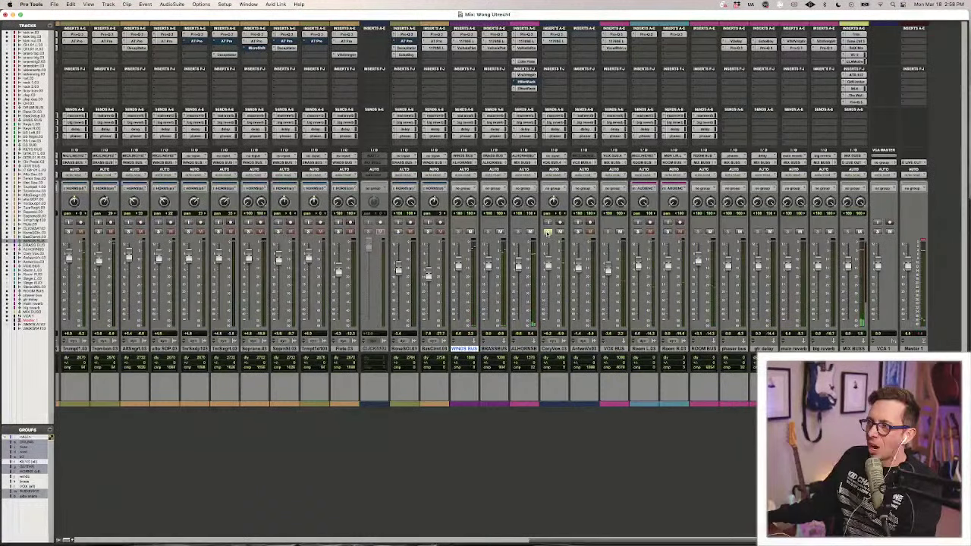
key("super+equal")
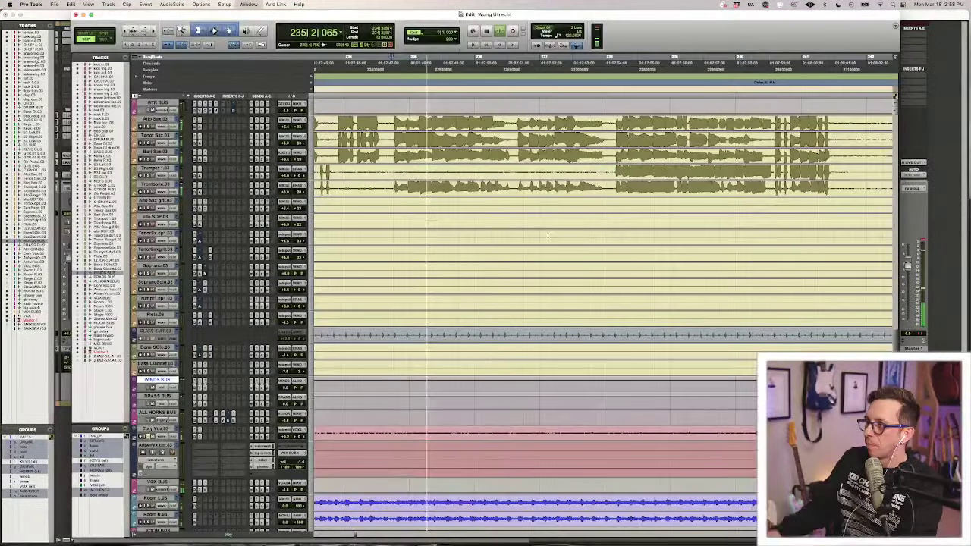
Examine the horn and Cory Vox waveforms around bars 235 to 242 at several zoom levels during playback.
key("r")
key("r")
key("r")
key("r")
key("t")
key("t")
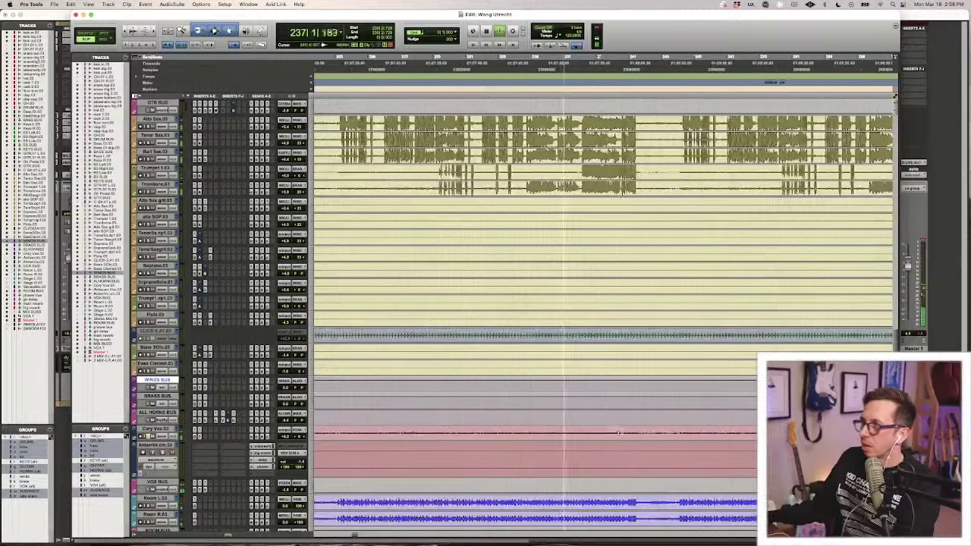
key("super+bracketright")
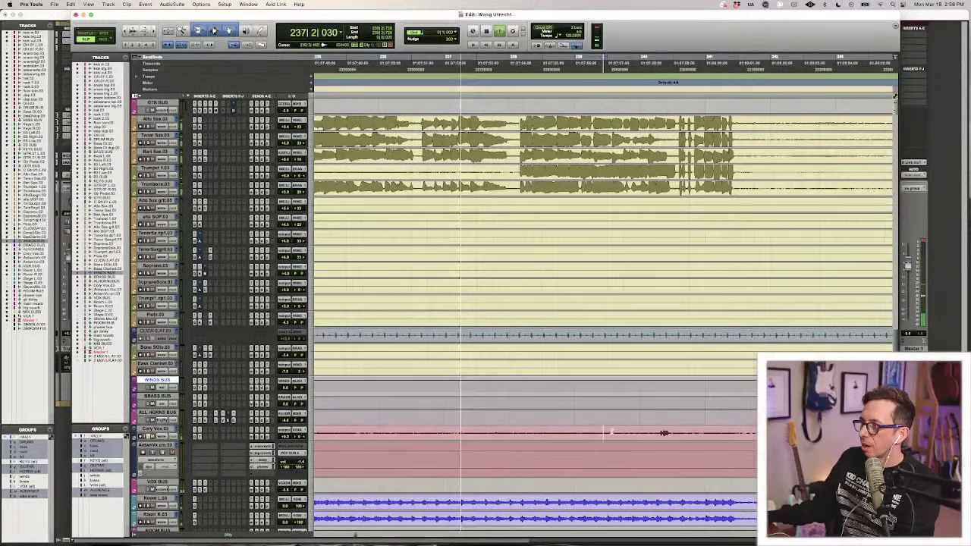
key("super+bracketleft")
key("super+bracketleft")
key("super+bracketleft")
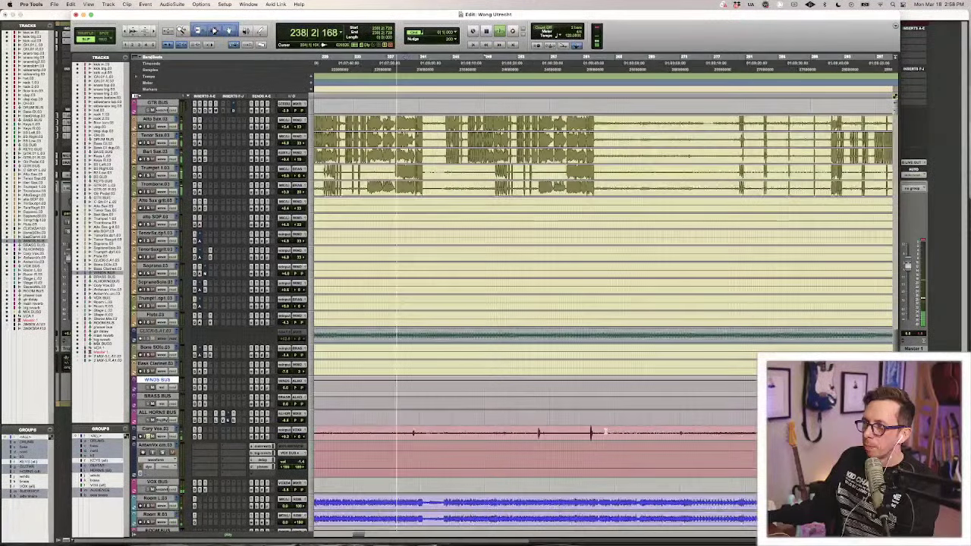
key("super+bracketright")
key("super+bracketright")
key("super+bracketright")
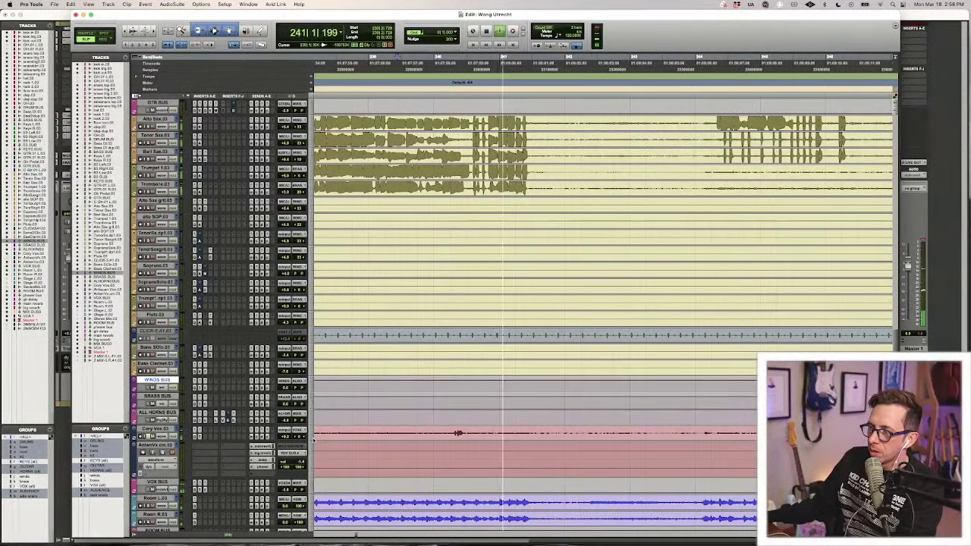
key("super+bracketleft")
key("super+bracketleft")
key("super+bracketleft")
key("super+bracketleft")
key("super+bracketleft")
key("super+bracketleft")
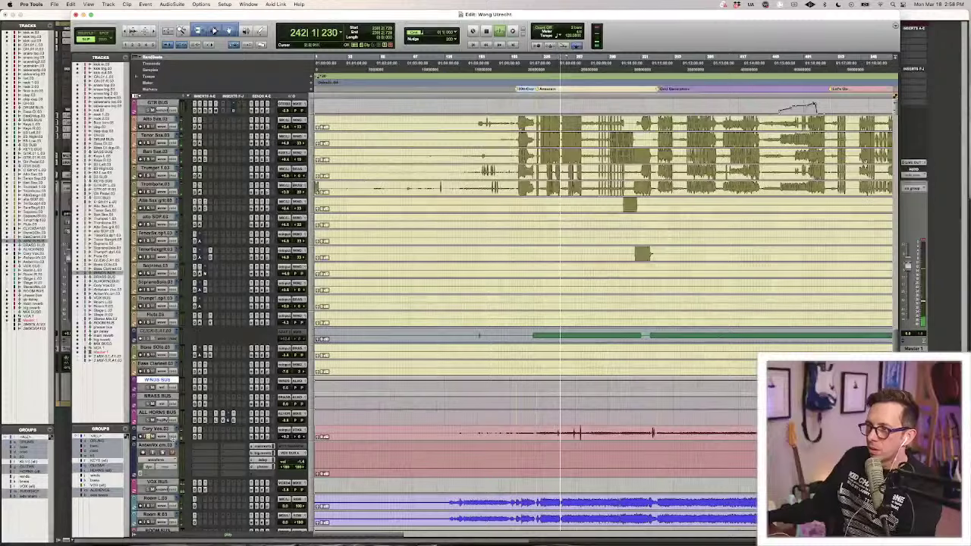
Inspect the Pro-Q 3 EQ and 1176 compressor on the Cory Vox track while playing the vocal phrase near bar 255.
left_click(195, 435)
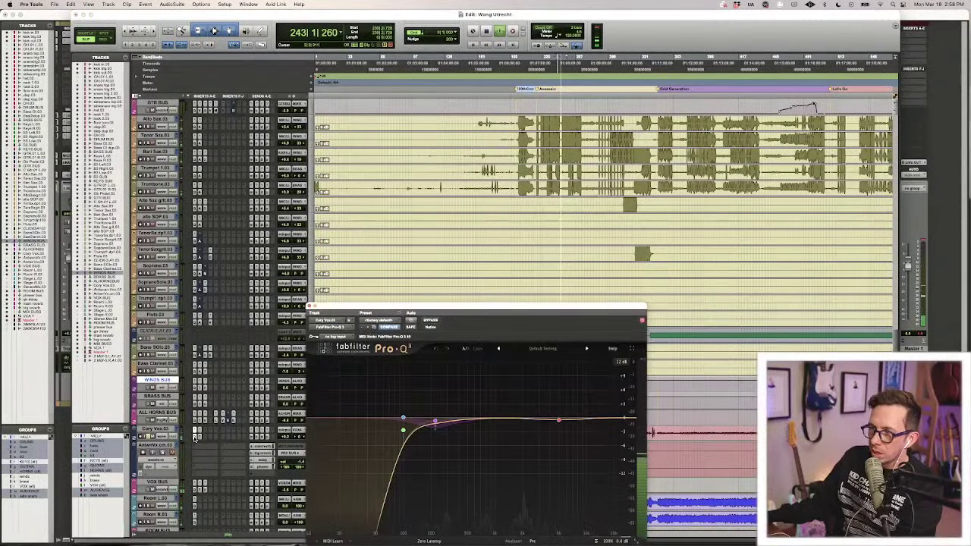
left_click(198, 437)
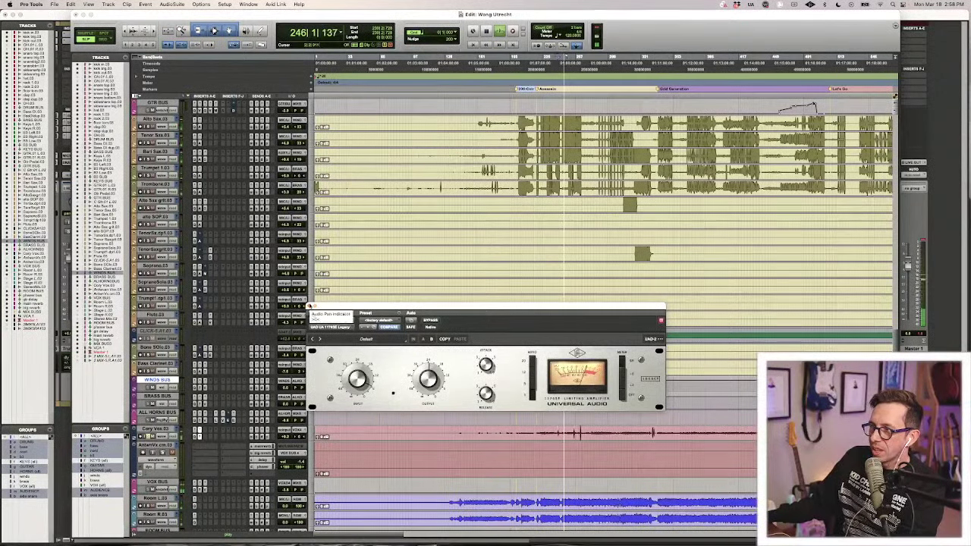
scroll(572, 431, "up", 4)
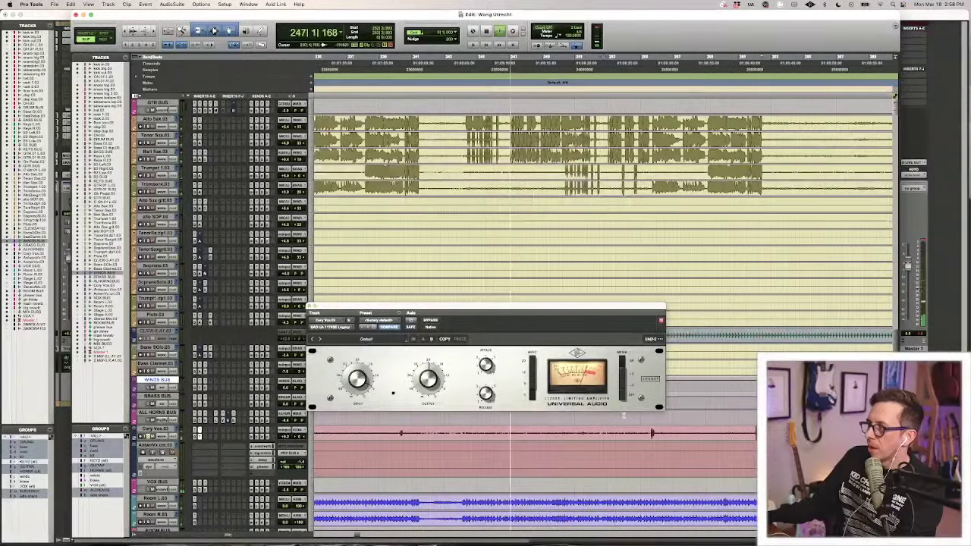
key("space")
left_click(641, 429)
key("space")
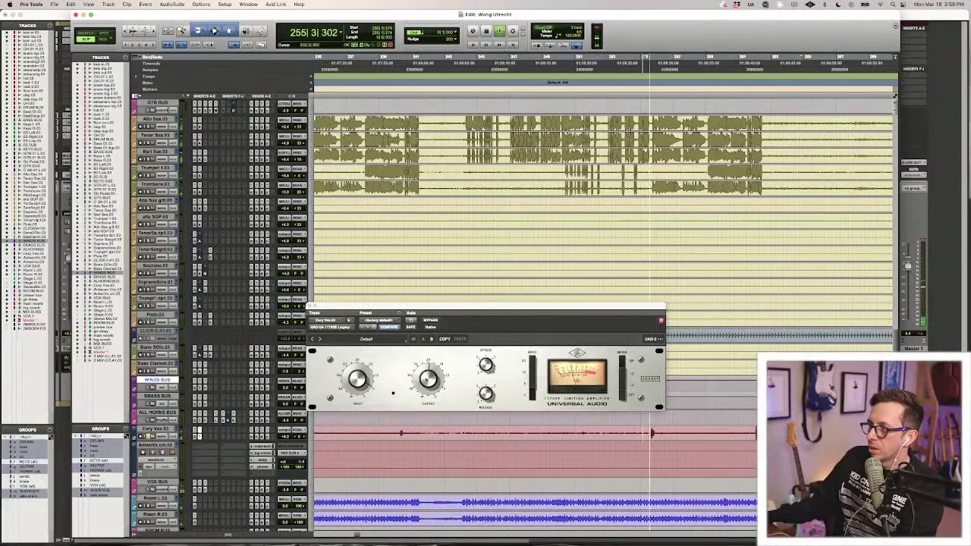
left_click(308, 306)
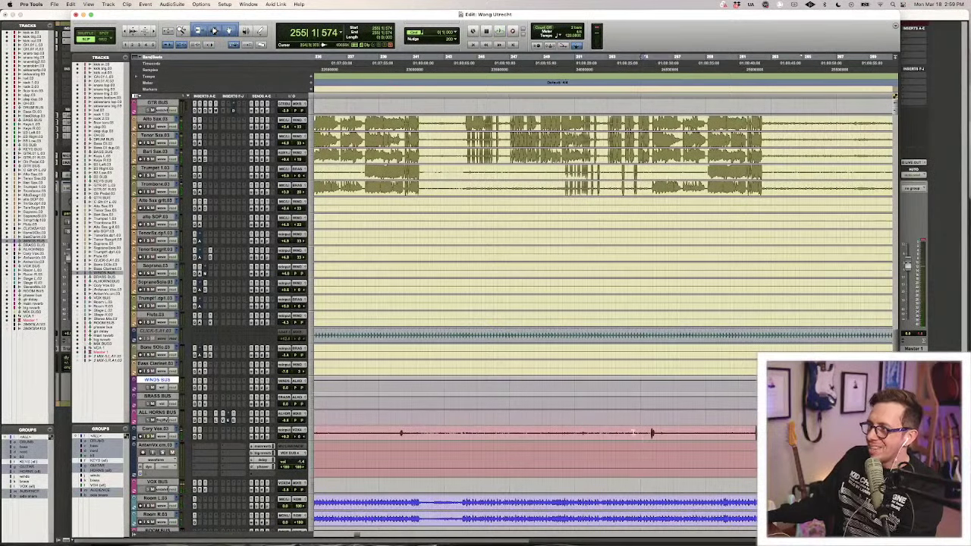
Solo the Room L and Room R tracks during playback and compare their sound with the Pro-Q 3 EQs bypassed and active.
key("space")
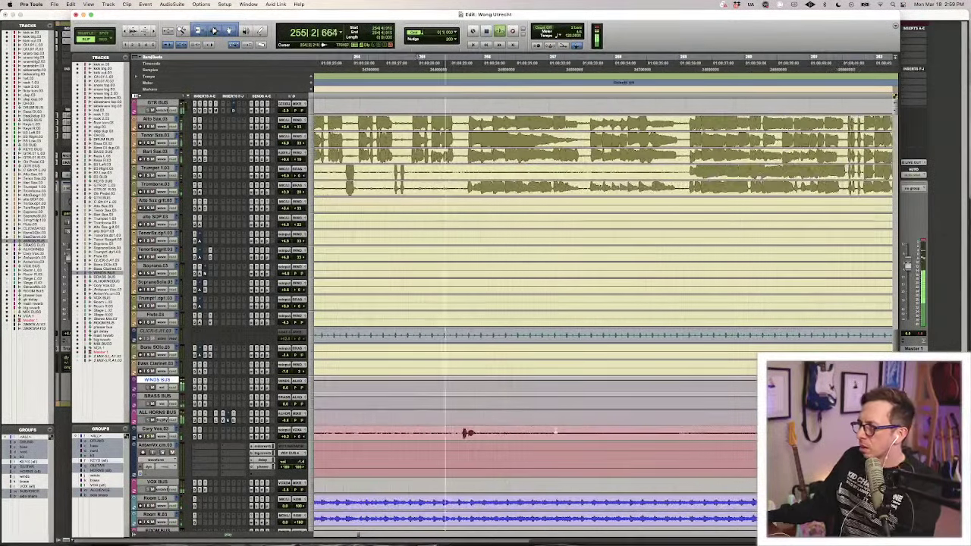
scroll(536, 436, "down", 5)
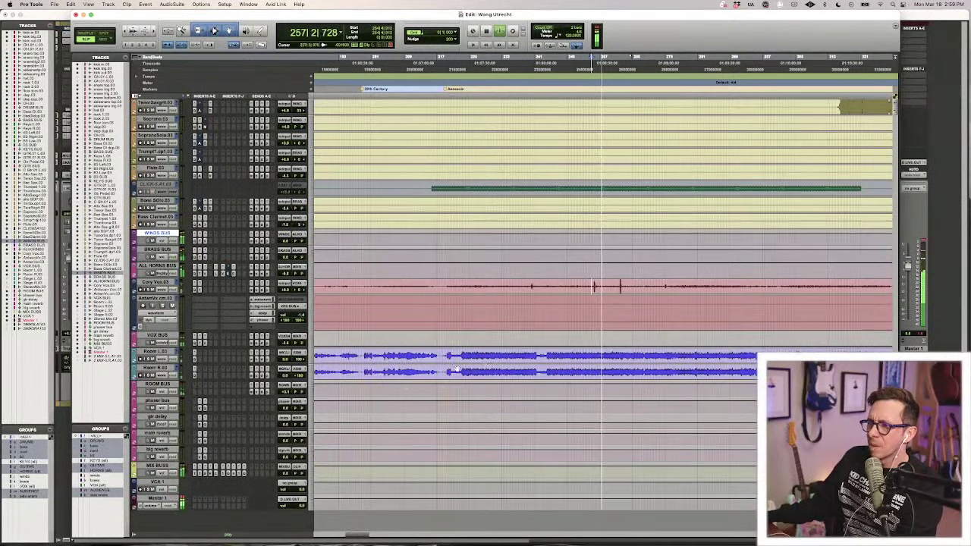
left_click(194, 376)
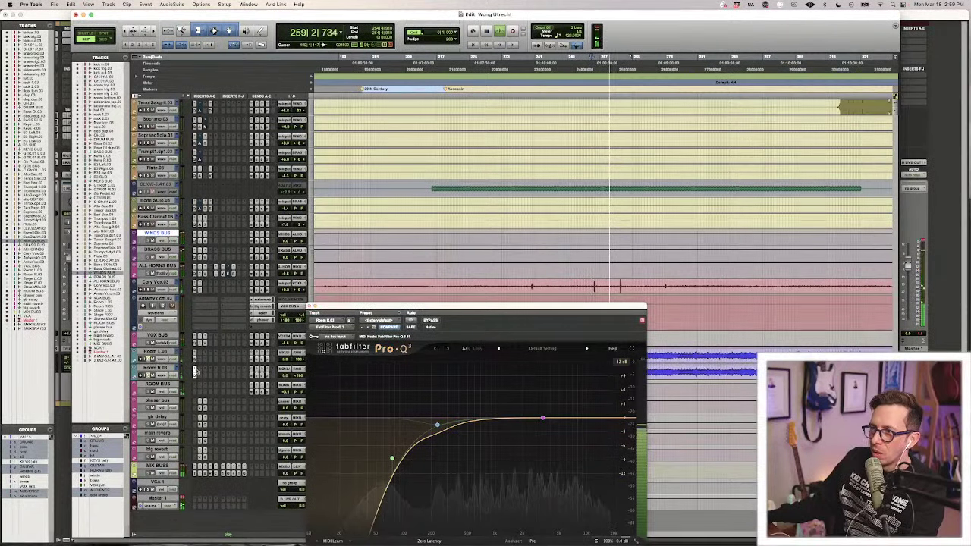
left_click(148, 376)
left_click(194, 360)
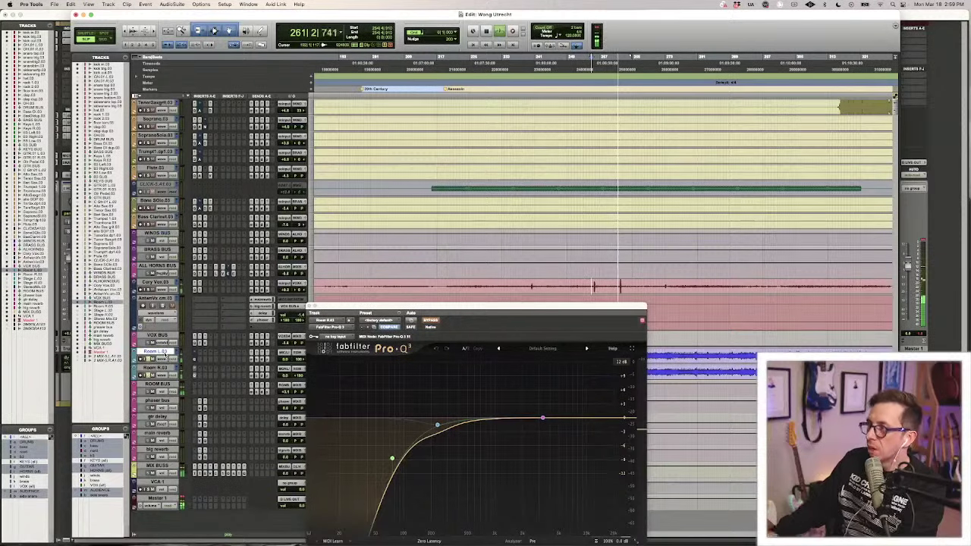
key("super+equal")
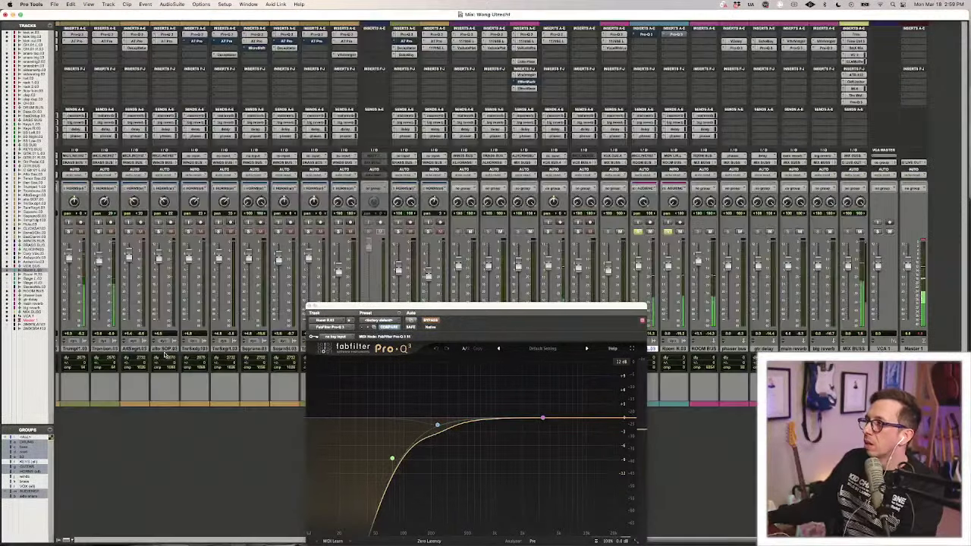
left_click(678, 36, "super")
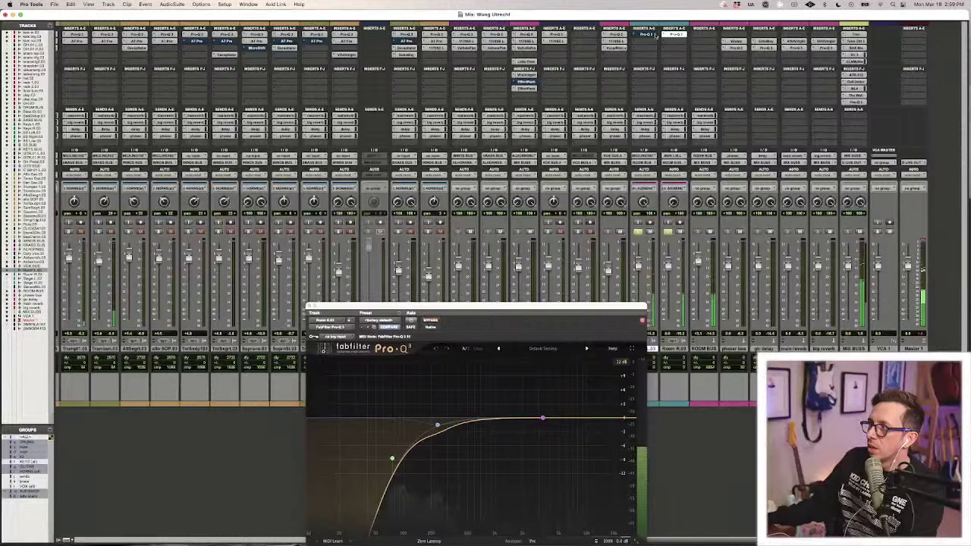
left_click(647, 36, "super")
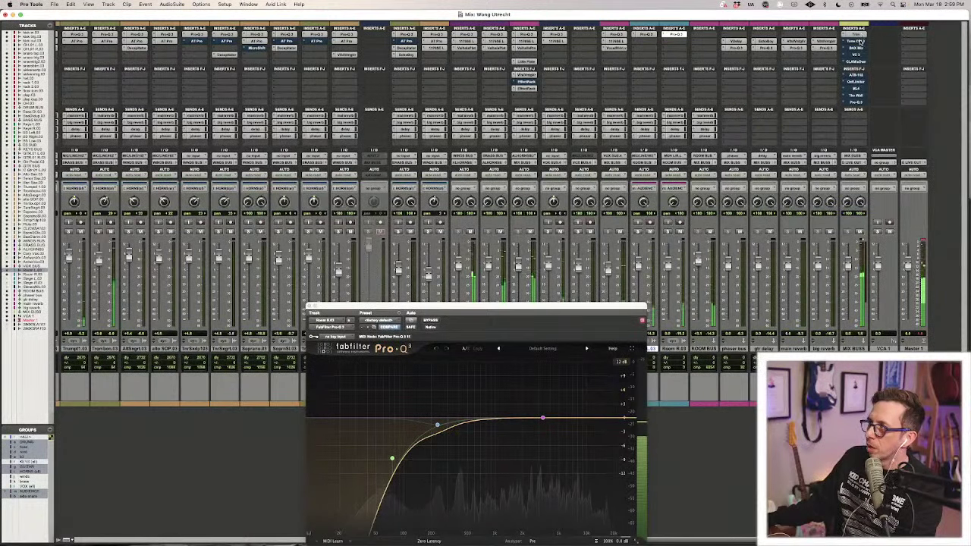
Re-enable the MIX BUSS inserts one by one from Trim to the CLA MixDown, viewing the Trim, Vulf Compressor and CLA MixDown.
left_click(854, 35)
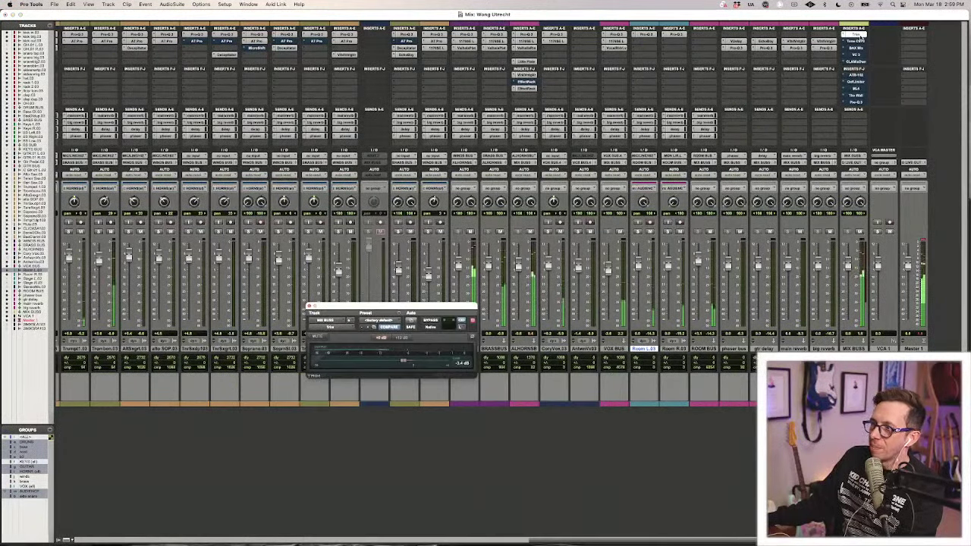
left_click(855, 35)
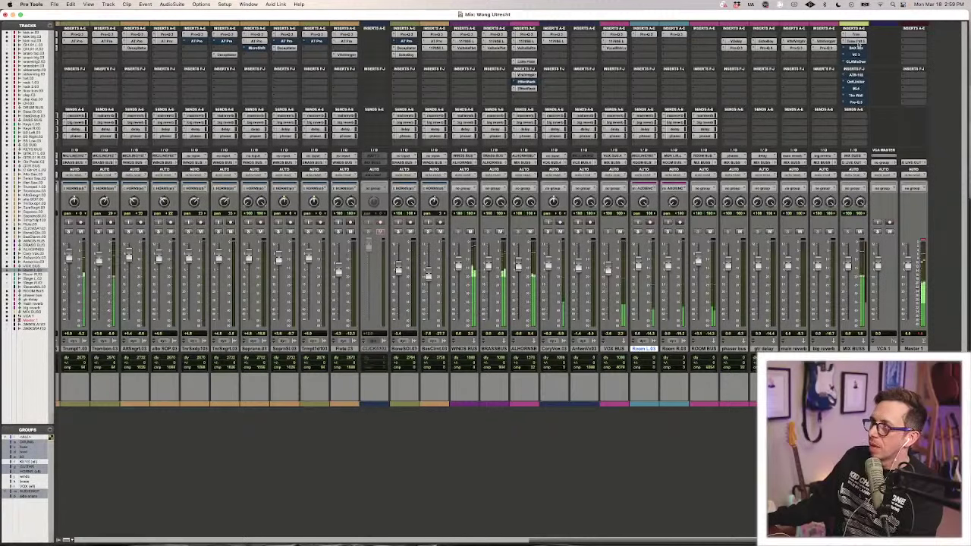
left_click(856, 55)
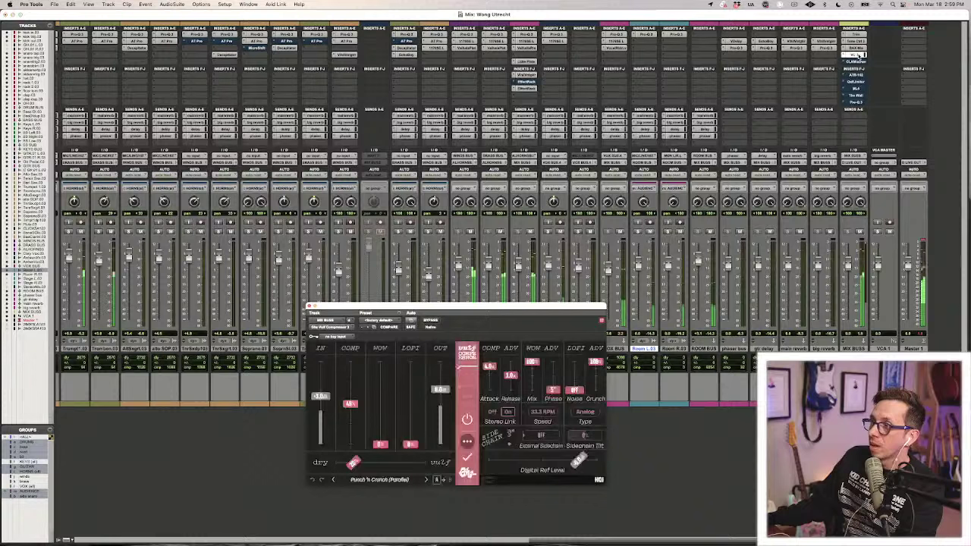
left_click(855, 55)
left_click(855, 61)
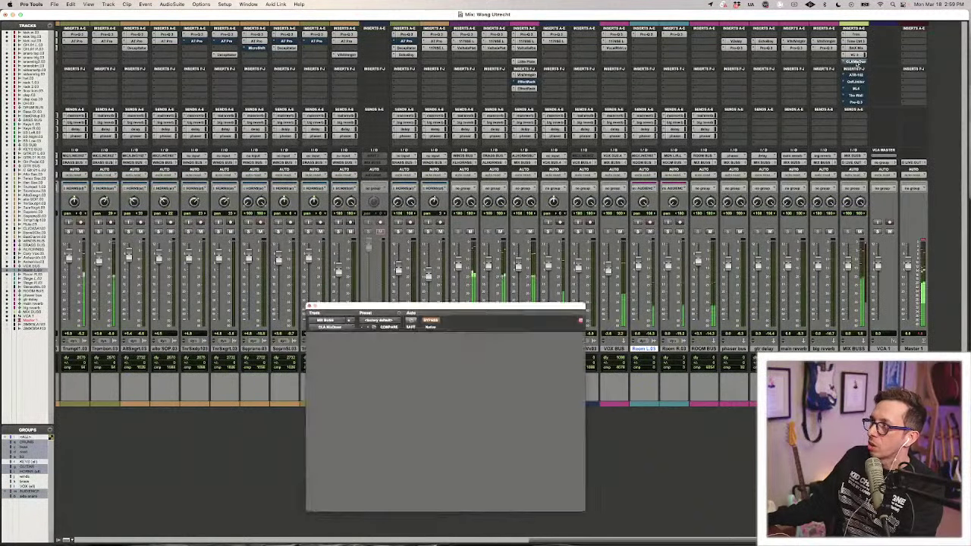
left_click(855, 61)
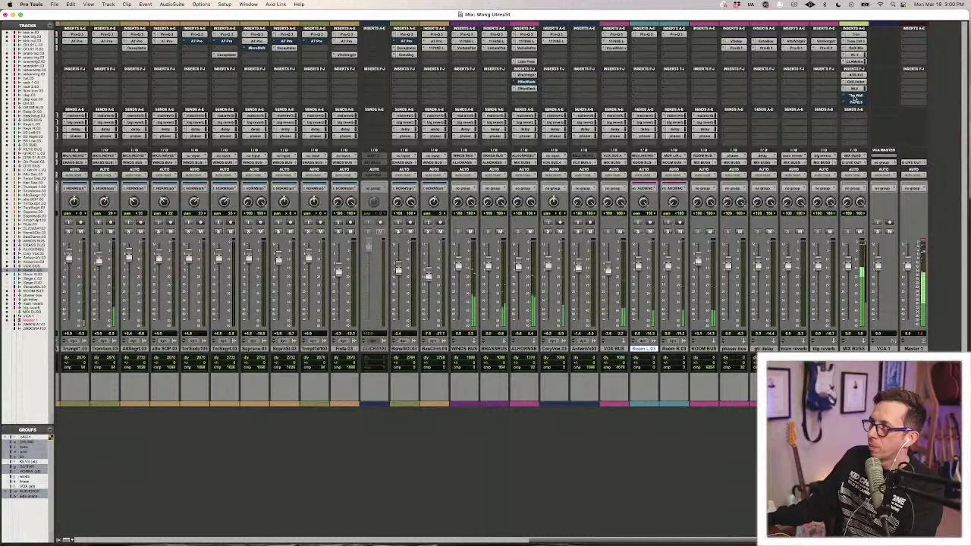
Re-enable The Wall limiter and the final Pro-Q 3 on MIX BUSS, view both plug-ins, and close the EQ.
left_click(855, 97)
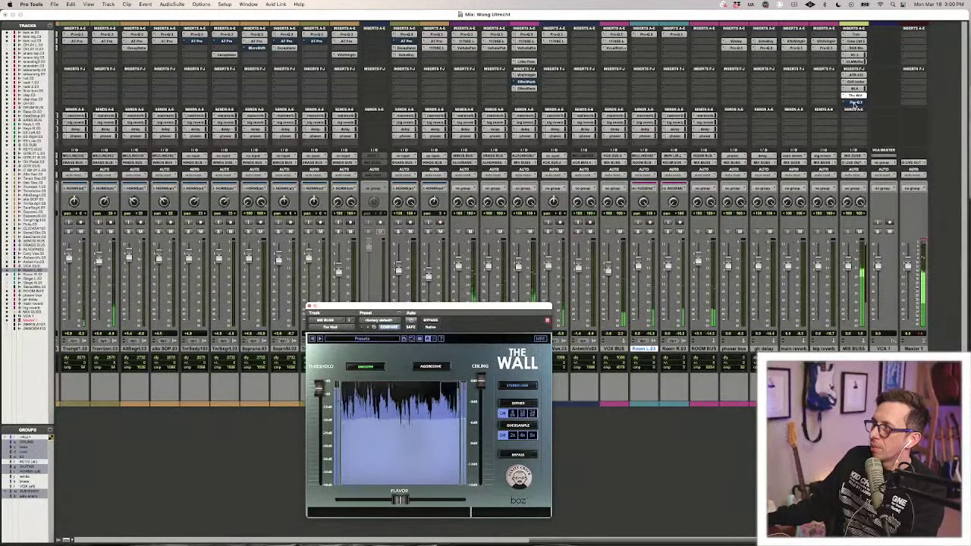
left_click(855, 101)
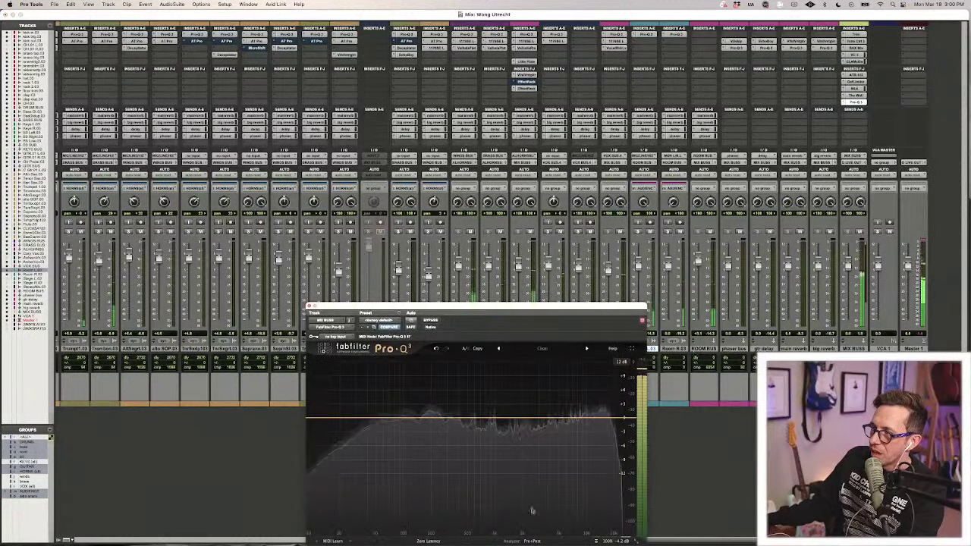
mouse_move(622, 541)
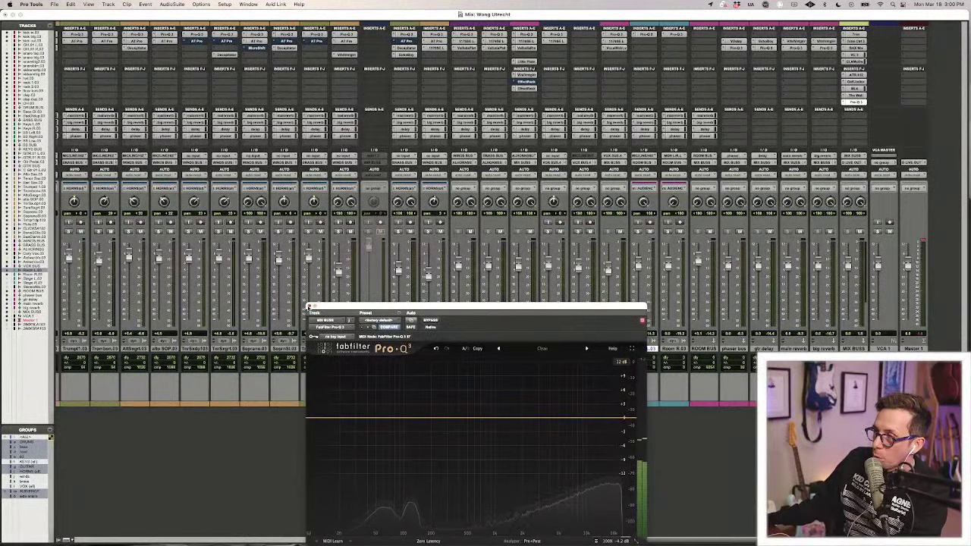
left_click(308, 307)
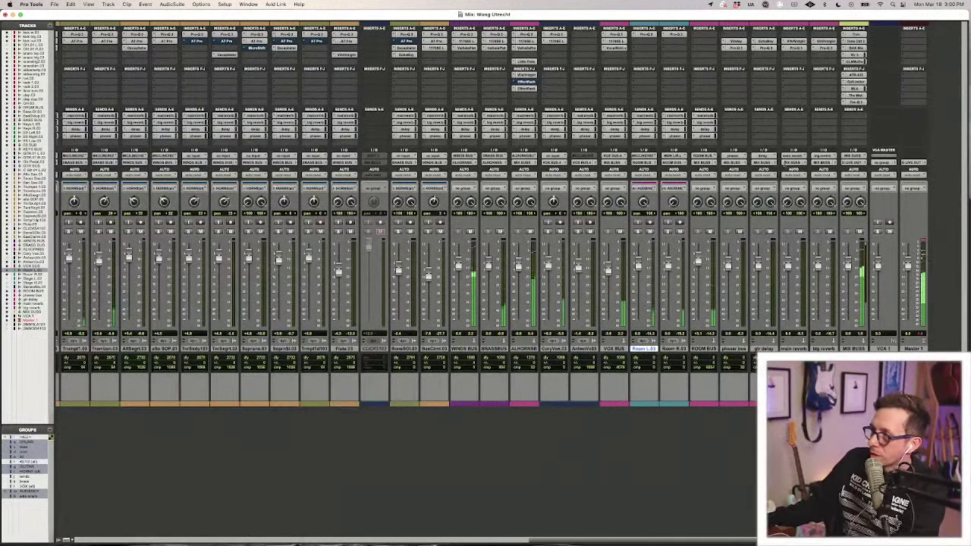
Enlarge the horn tracks around bar 949 in the Edit window and display their send B level automation.
key("super+equal")
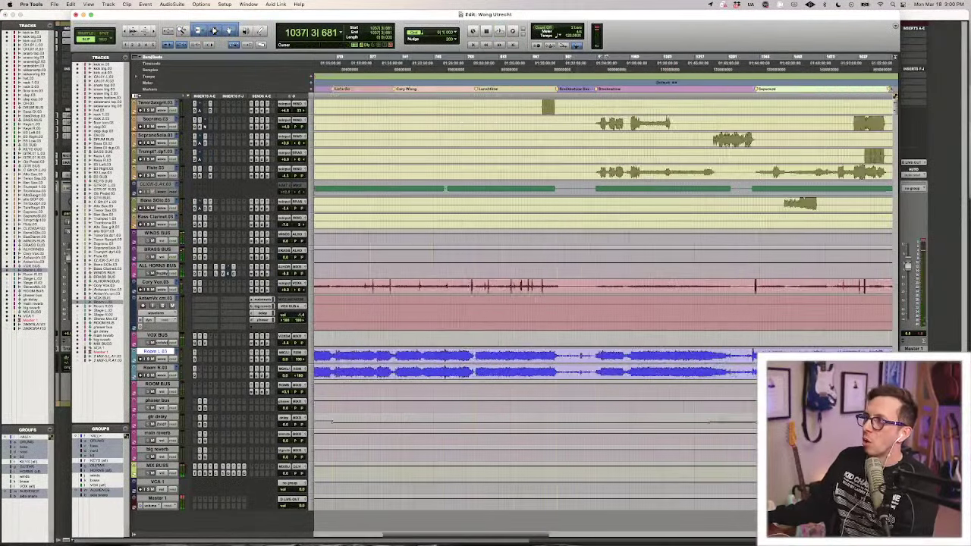
scroll(603, 303, "up", 10)
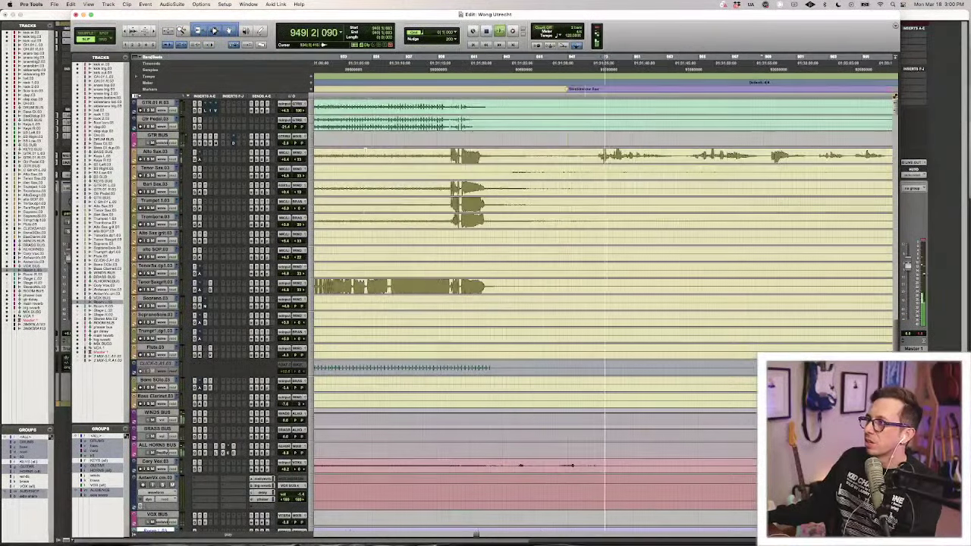
left_click_drag(156, 166, 151, 211)
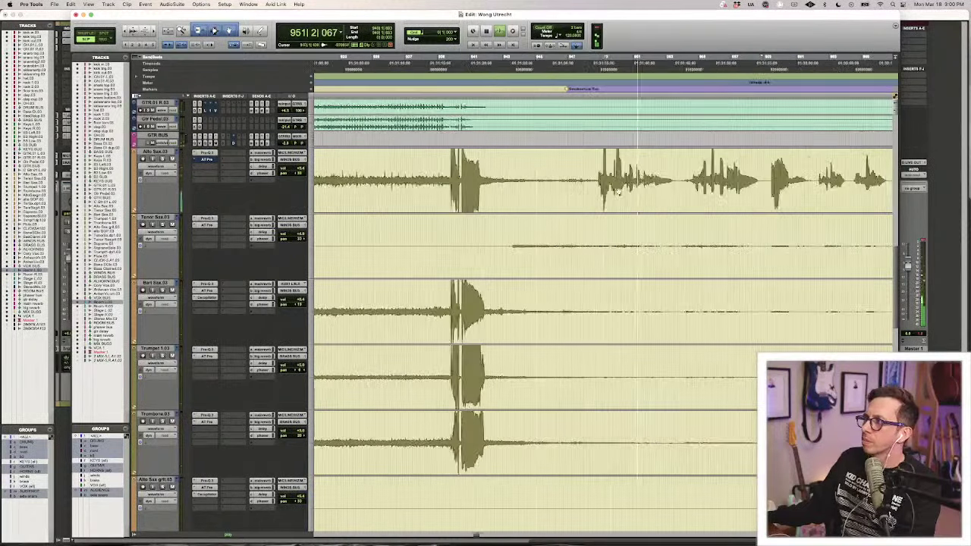
left_click(164, 168)
left_click(304, 208)
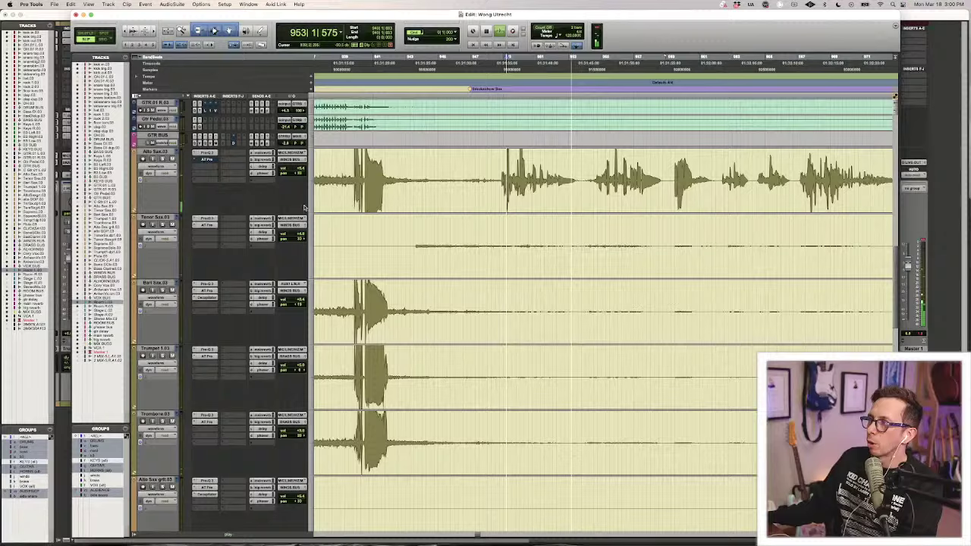
key("r")
key("r")
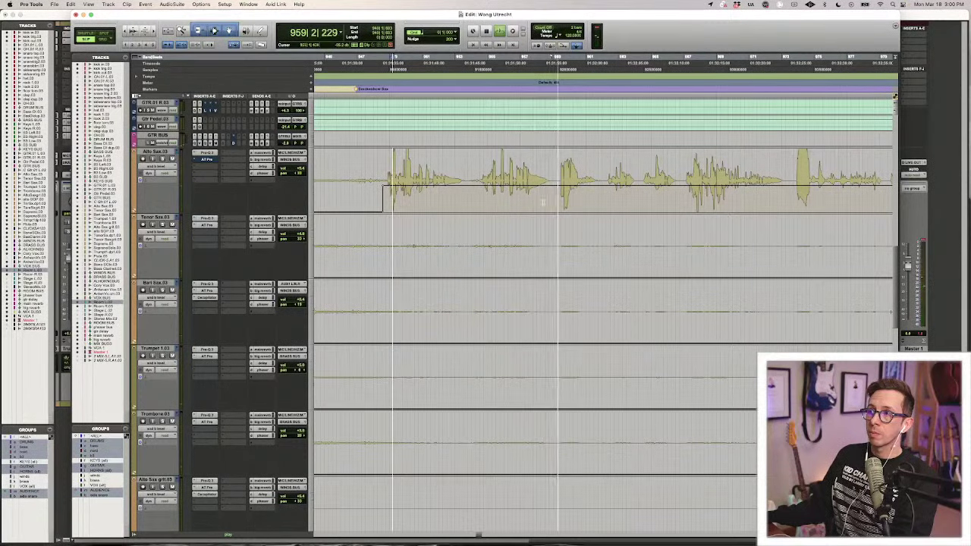
Examine the transition into the alto sax solo across the bass, keys, guitar and horn tracks, playing from bar 947.
scroll(544, 202, "up", 3)
key("r")
key("r")
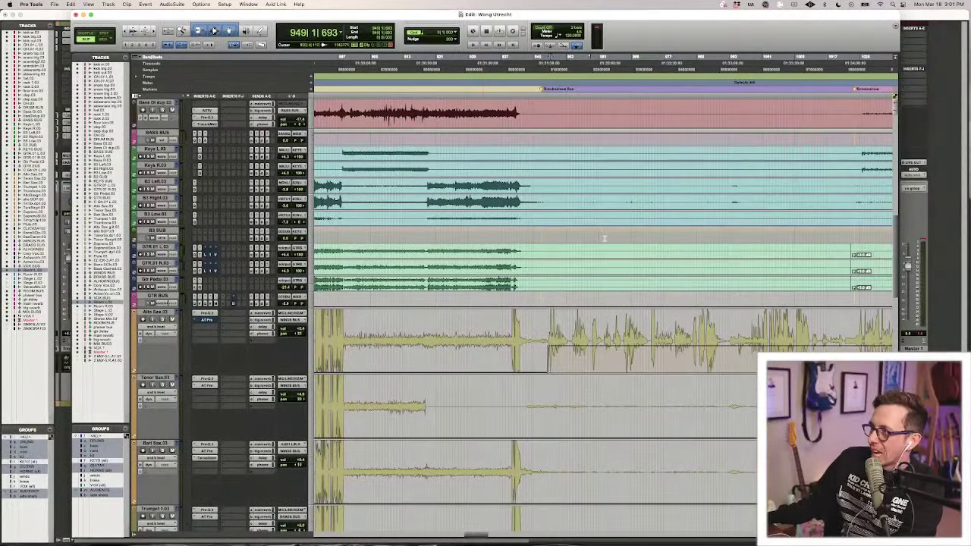
left_click(544, 253)
key("t")
scroll(543, 253, "right", 2)
key("r")
scroll(542, 254, "right", 3)
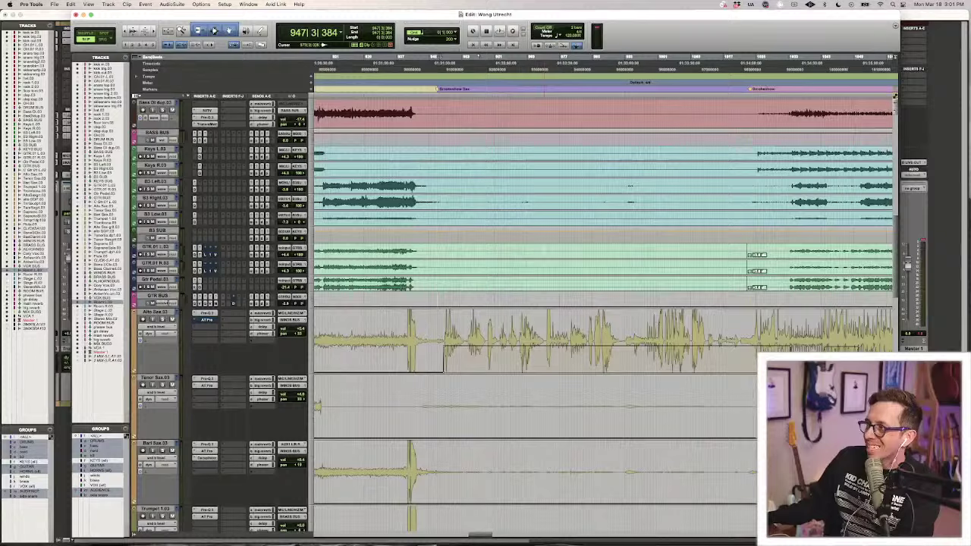
scroll(541, 254, "up", 2)
key("space")
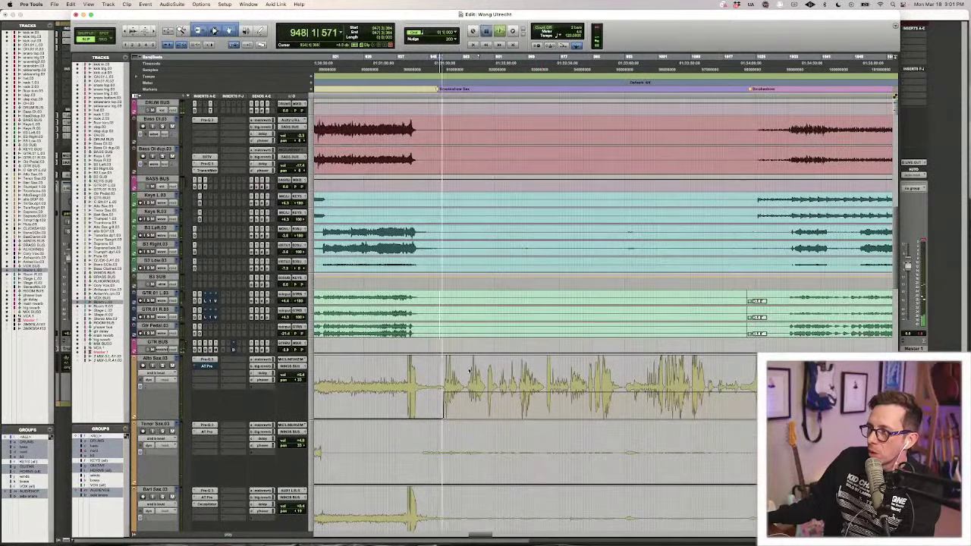
Play the alto sax solo from about bar 952 with a closer view of its send B level automation.
key("space")
key("t")
key("t")
key("space")
scroll(459, 375, "right", 2)
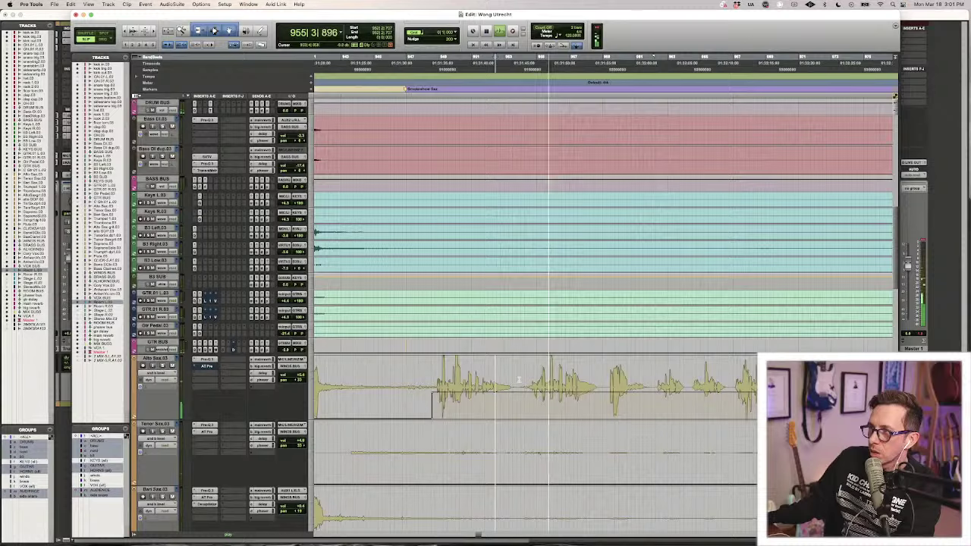
Solo the guitar tracks during the alto sax solo and examine how far their quiet passage extends around it.
scroll(162, 369, "up", 2)
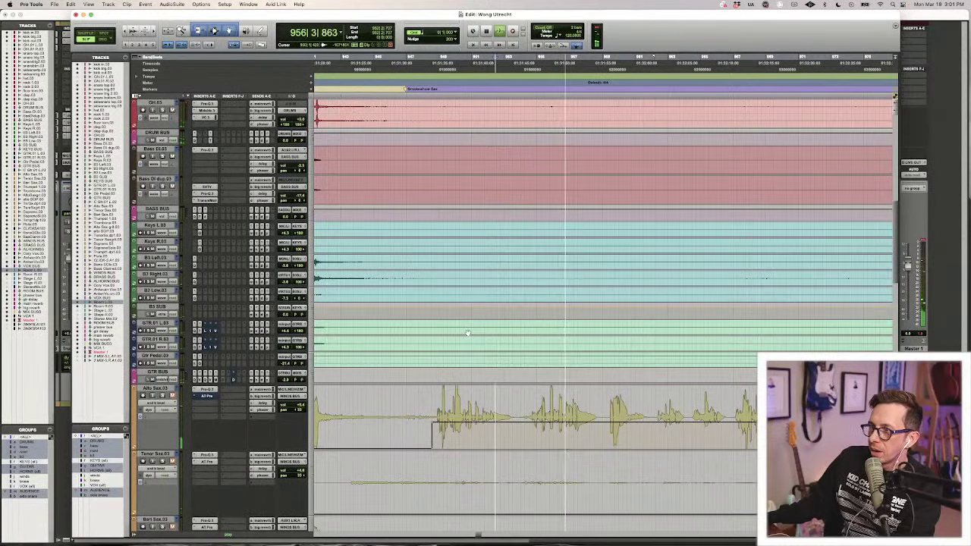
left_click(149, 331)
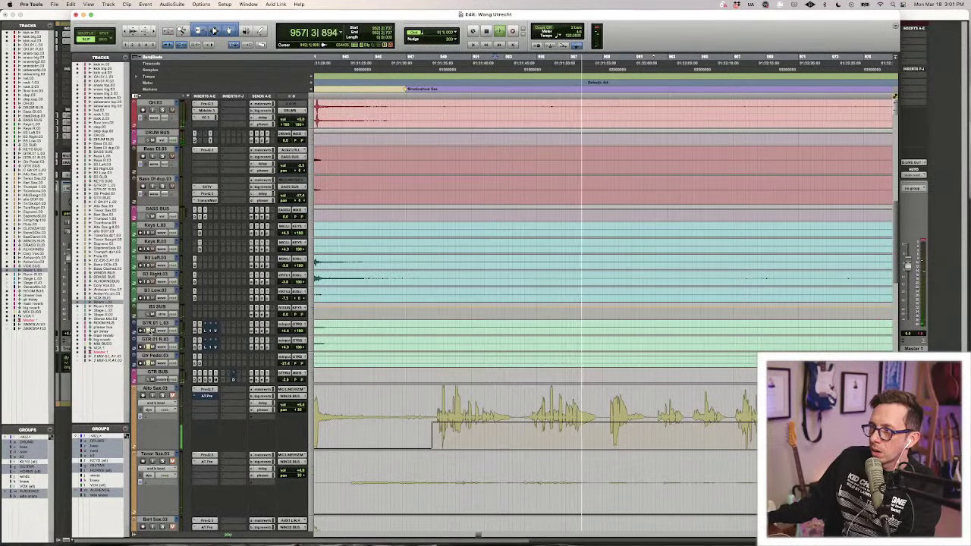
key("r")
scroll(499, 327, "right", 3)
key("r")
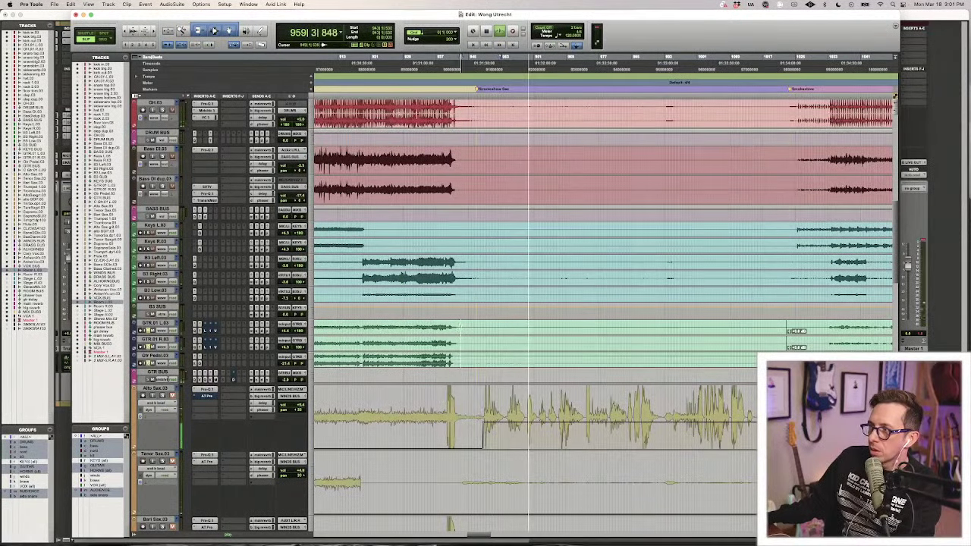
Mute the three guitar tracks' clips across the alto sax solo and display the horn tracks as waveforms.
left_click(487, 331)
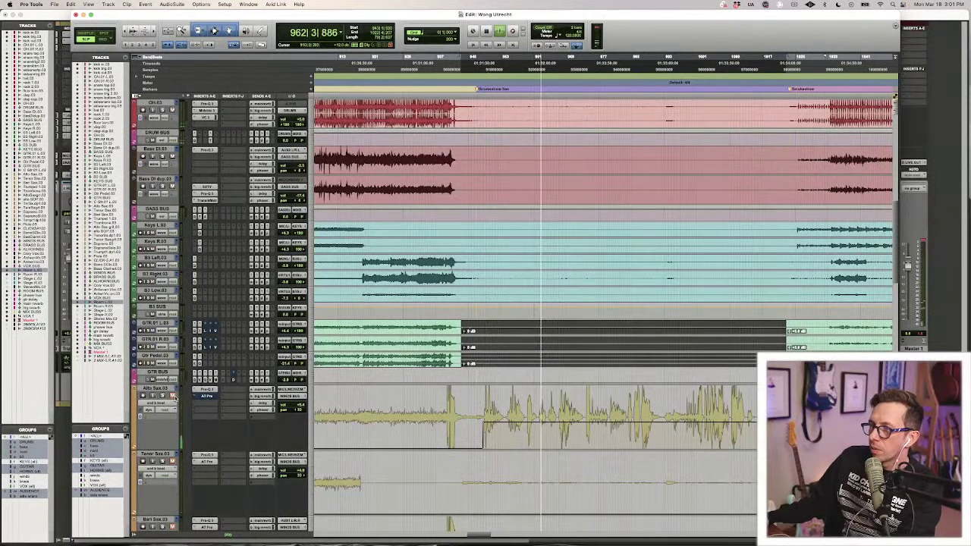
left_click(510, 389)
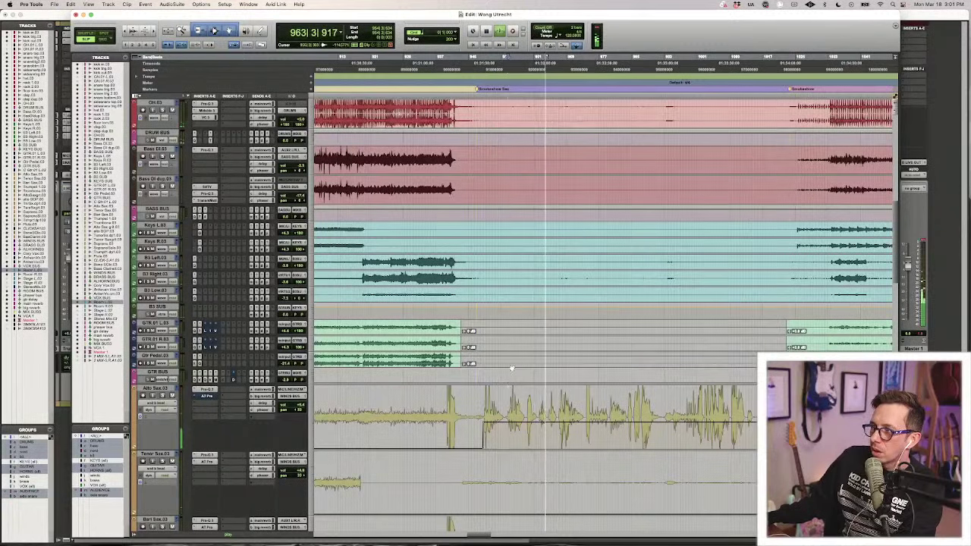
left_click(158, 403)
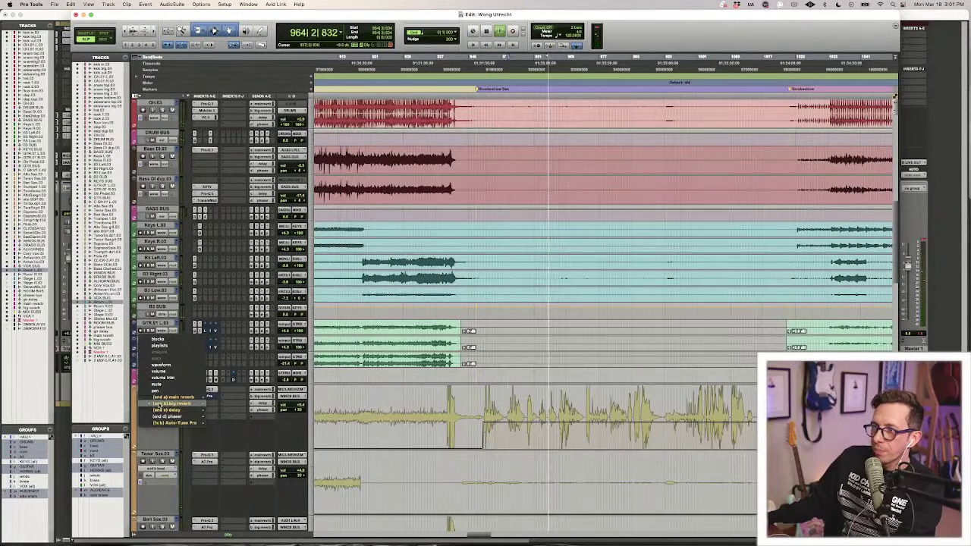
left_click(158, 366)
Add fades on the three guitar tracks where their muted section begins, at about bar 943.
left_click(525, 365)
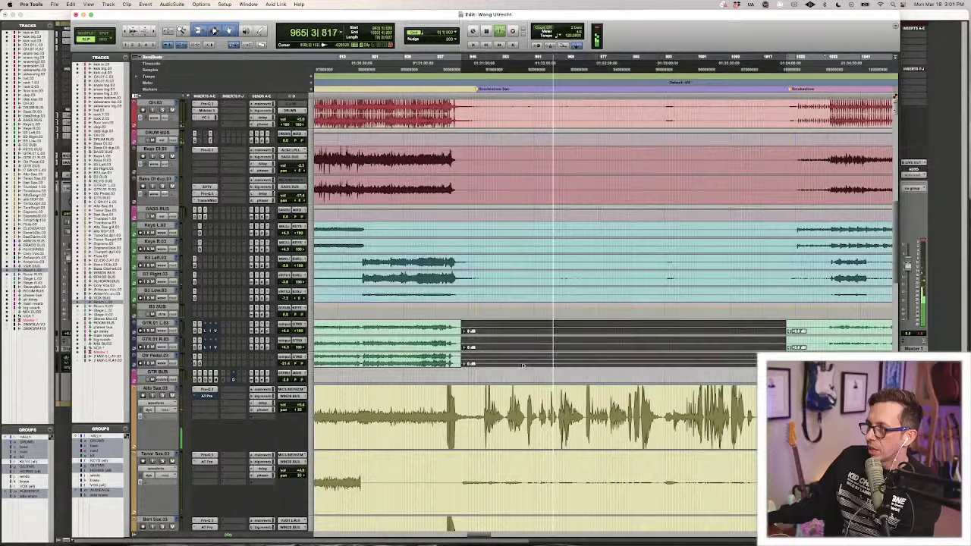
key("t")
key("t")
scroll(519, 367, "right", 5)
key("super+bracketleft")
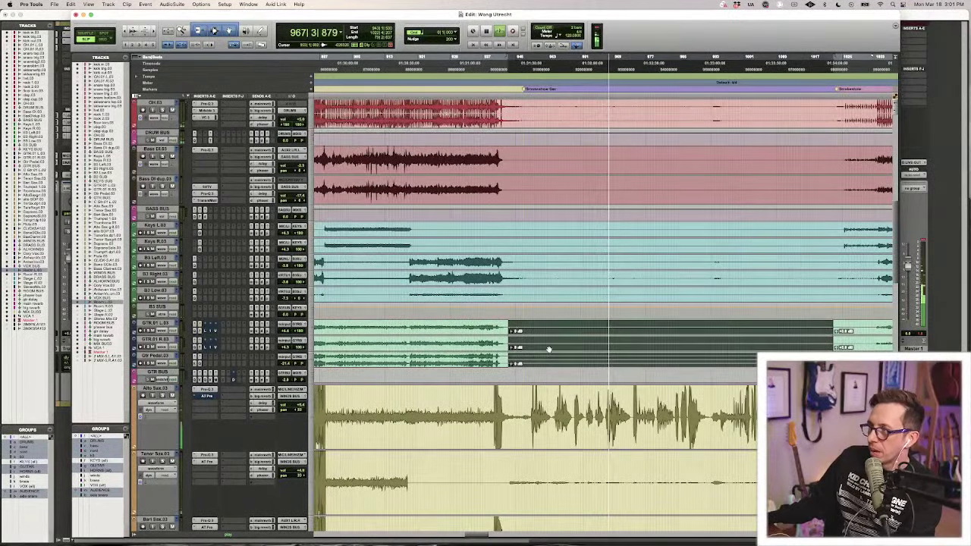
left_click(550, 344)
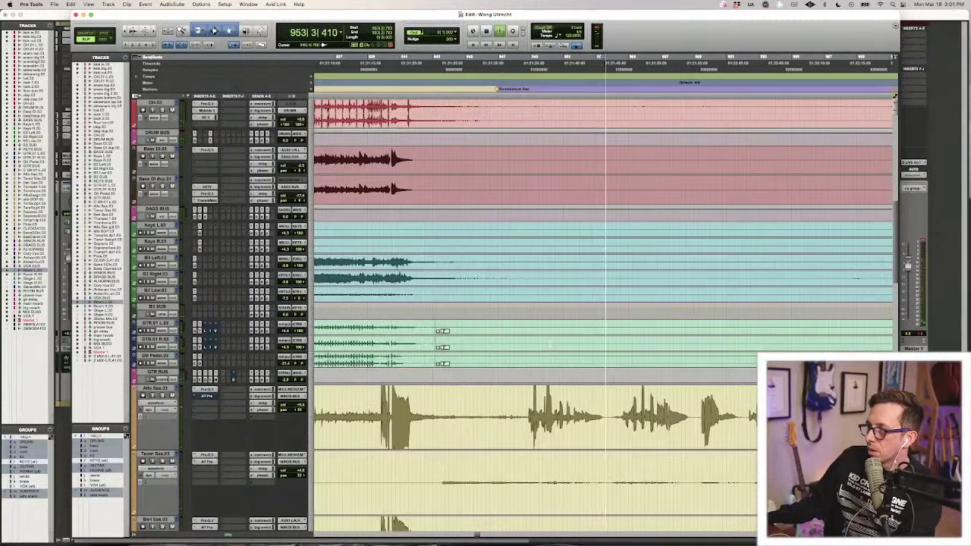
double_click(603, 350)
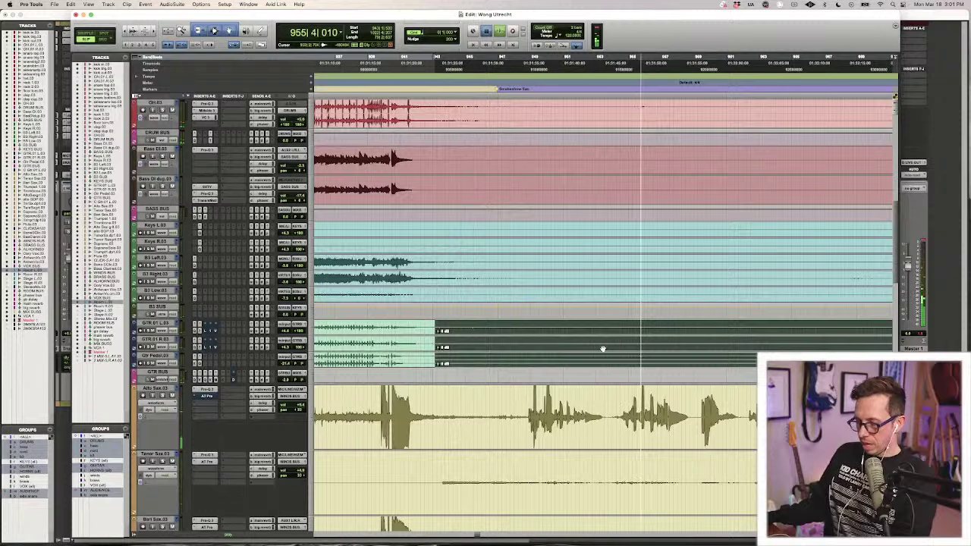
left_click(600, 343)
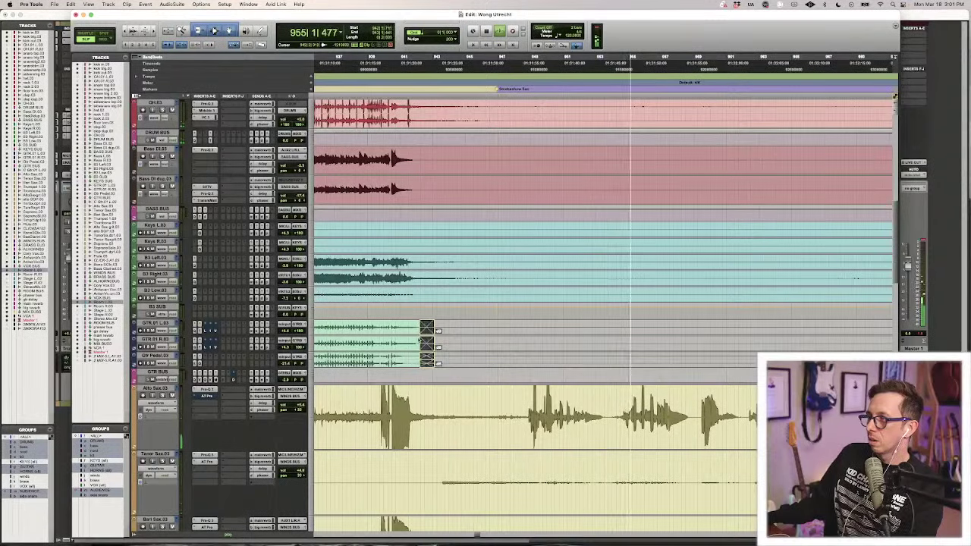
Extend the guitars' silent section past the end of the sax solo to about bar 1033.
key("r")
key("r")
scroll(569, 351, "right", 2)
left_click(640, 325)
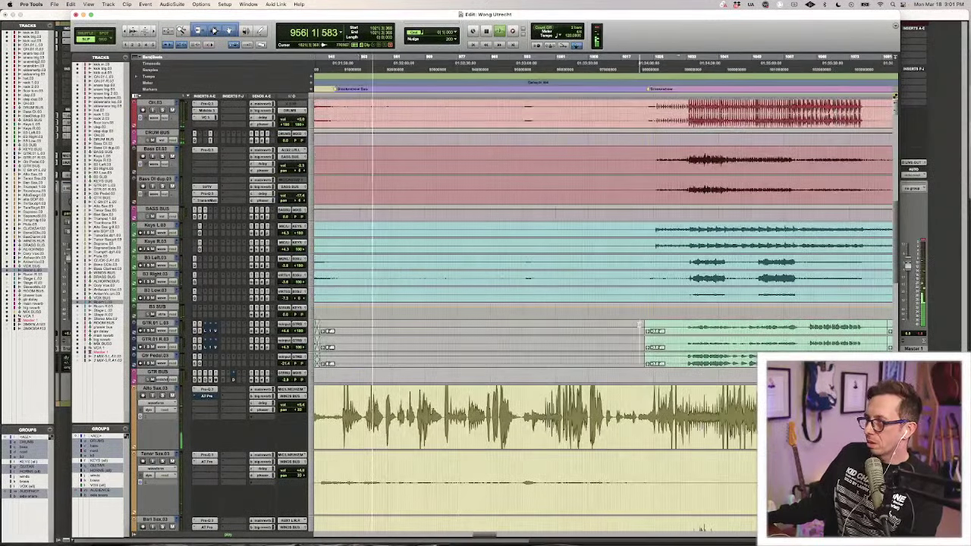
scroll(639, 326, "right", 10)
left_click_drag(443, 328, 795, 331)
key("BackSpace")
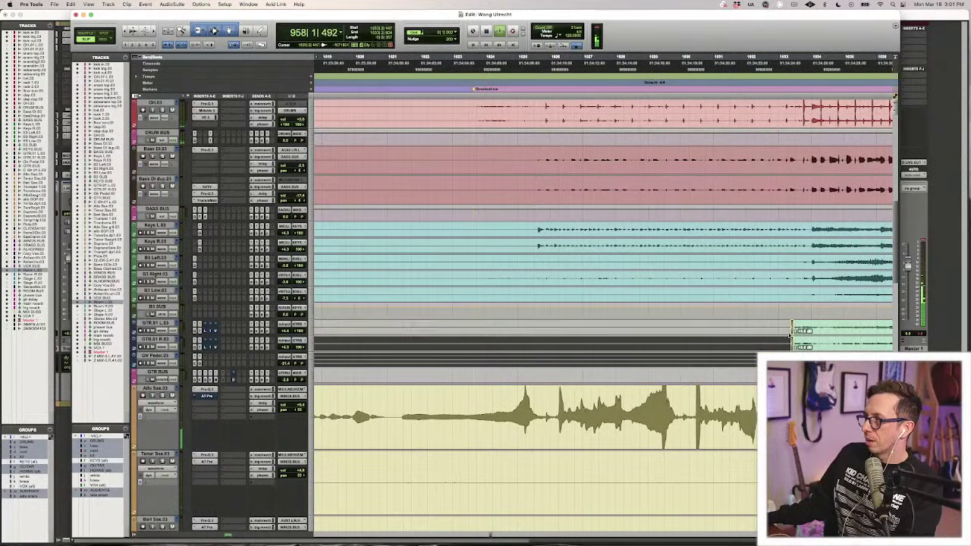
Select the silenced guitar section and replay the transition into the sax solo from about bar 942.
key("r")
double_click(468, 328)
key("space")
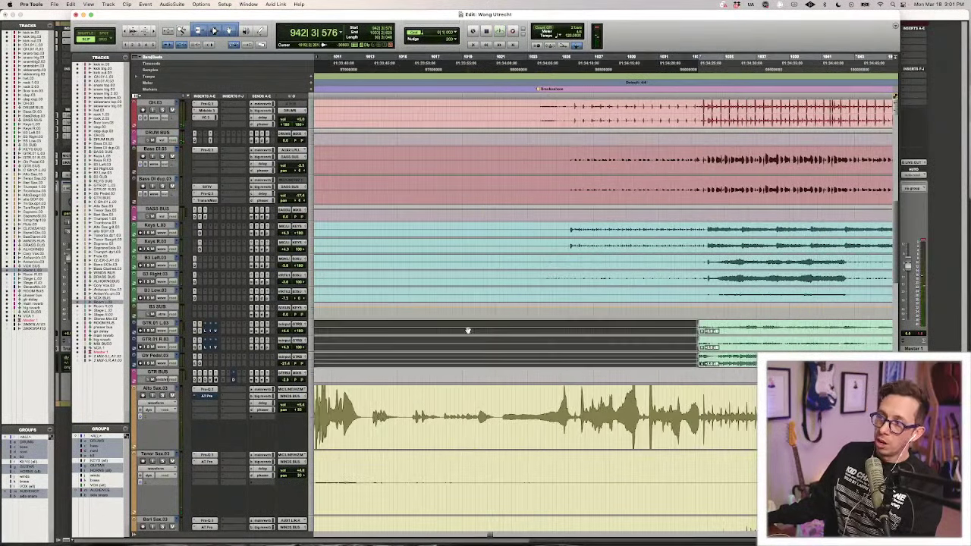
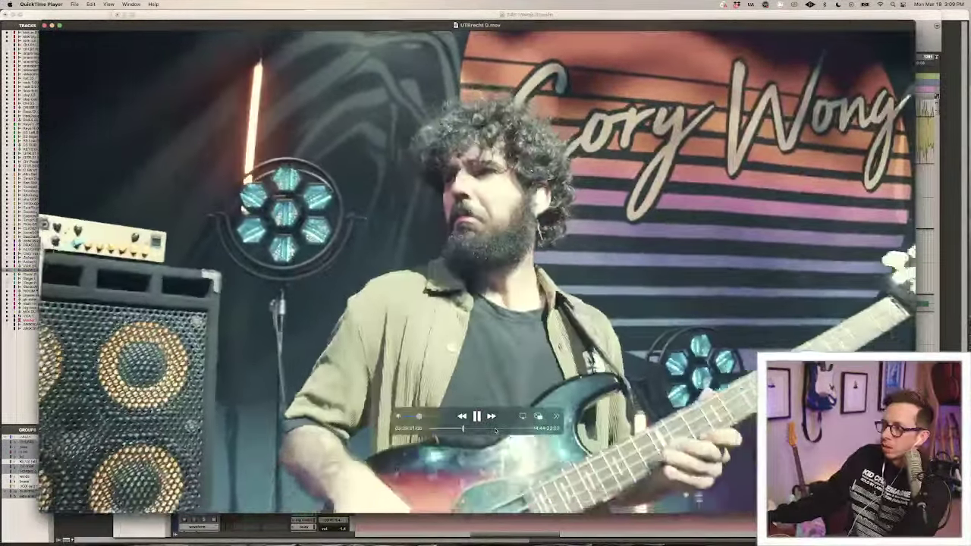
Skim the later part of the concert video, then go back to the passage with the guitarist and saxophonist.
left_click(495, 430)
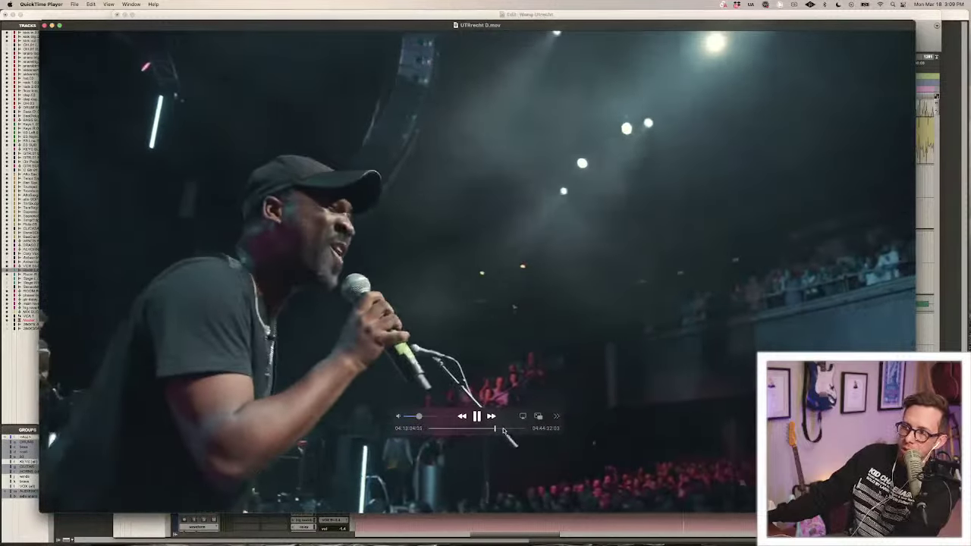
left_click(502, 429)
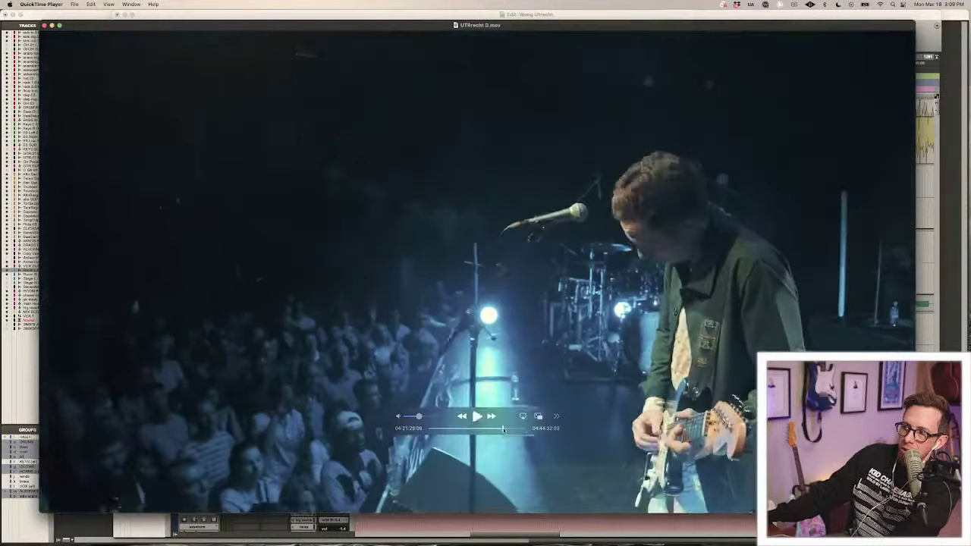
left_click(507, 430)
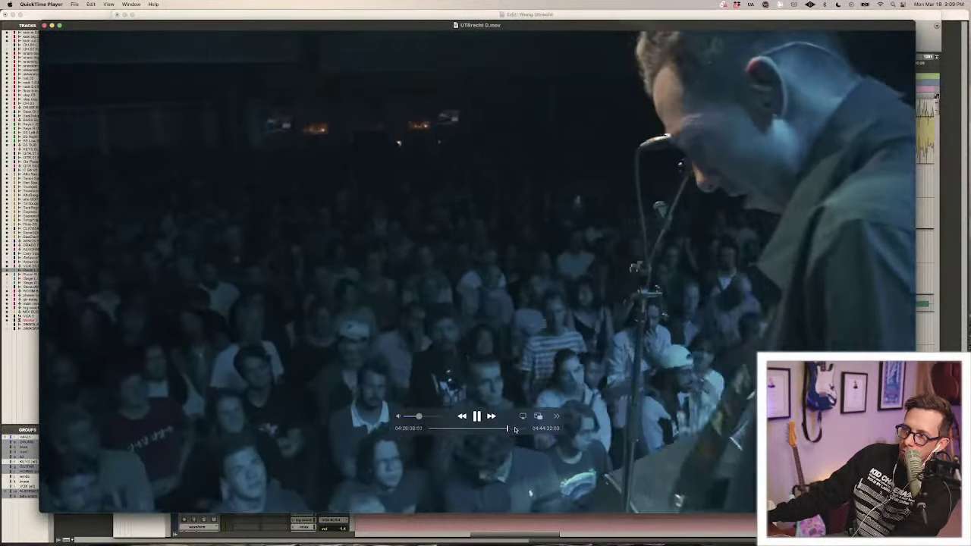
left_click_drag(515, 430, 457, 429)
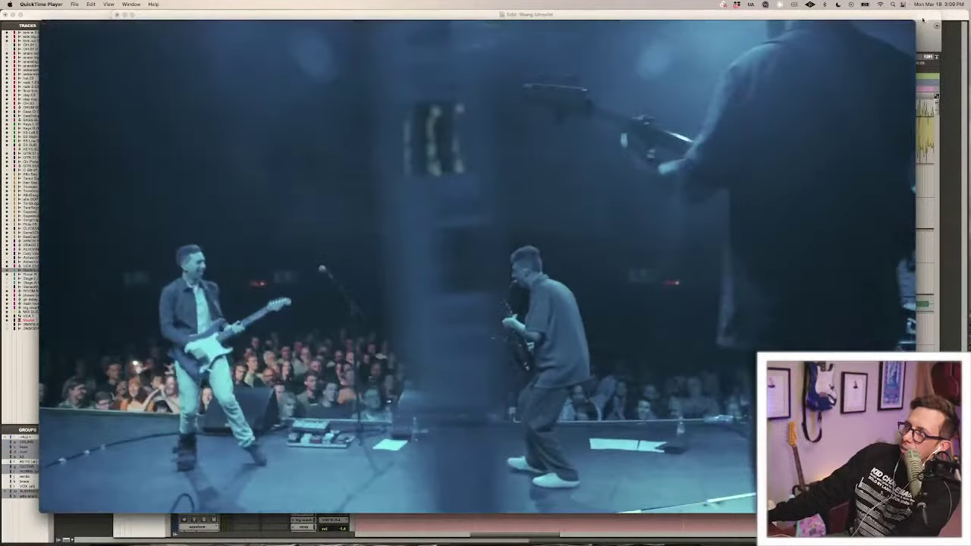
Switch to Pro Tools and play from about bar 1175 with a closer view of the flute and soprano tracks.
left_click(923, 20)
scroll(723, 205, "right", 3)
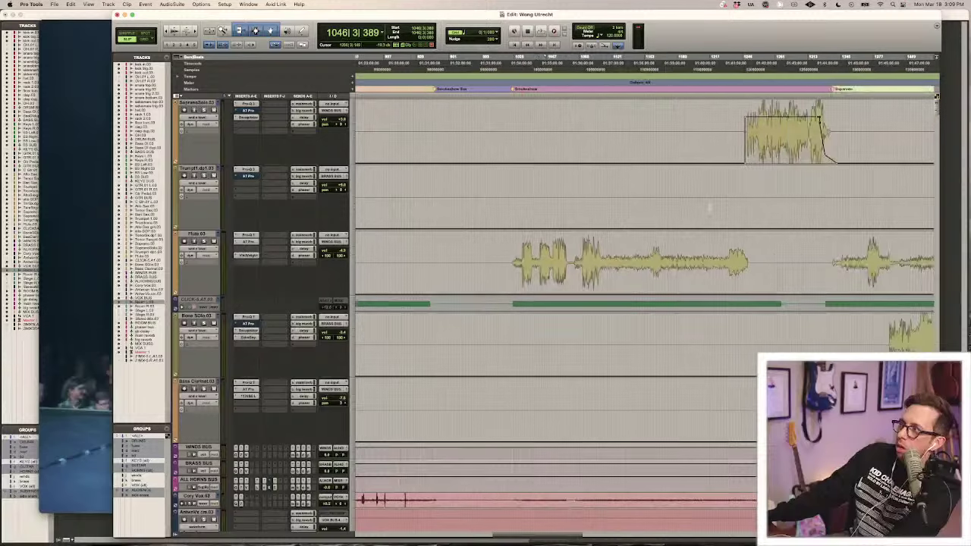
key("r")
key("space")
key("t")
key("t")
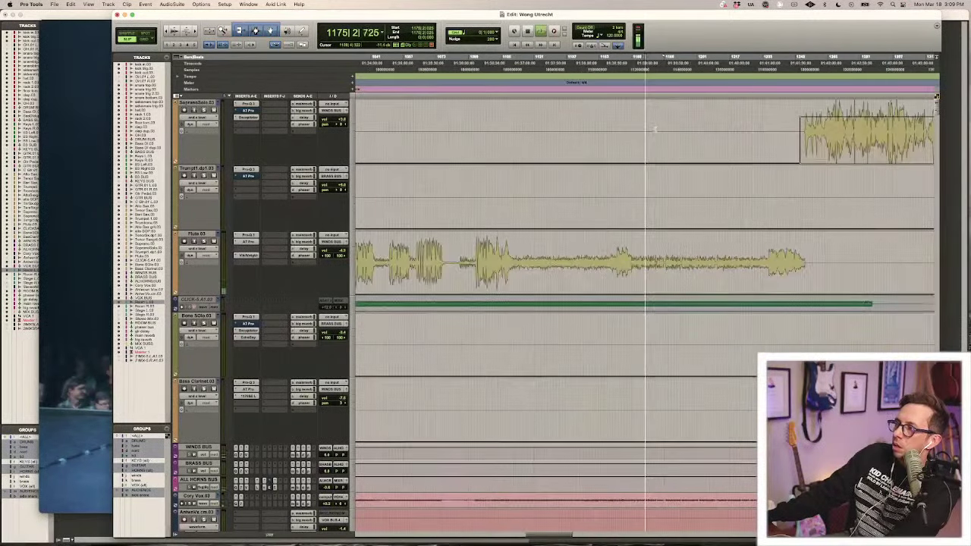
Play from about bar 1075 and review the trumpet and alto send automation and the room tracks.
scroll(650, 132, "left", 2)
key("r")
key("r")
scroll(619, 125, "up", 3)
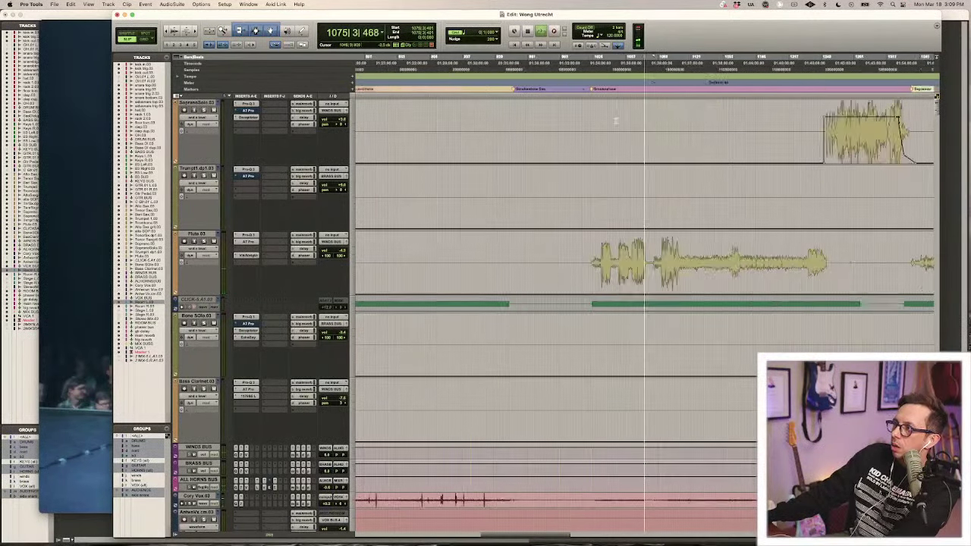
key("r")
scroll(627, 206, "up", 5)
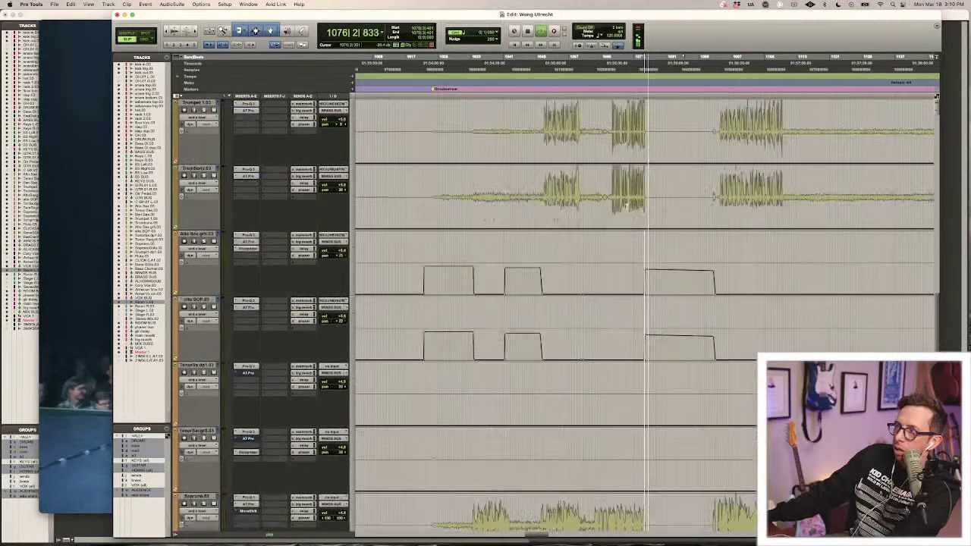
scroll(627, 206, "down", 5)
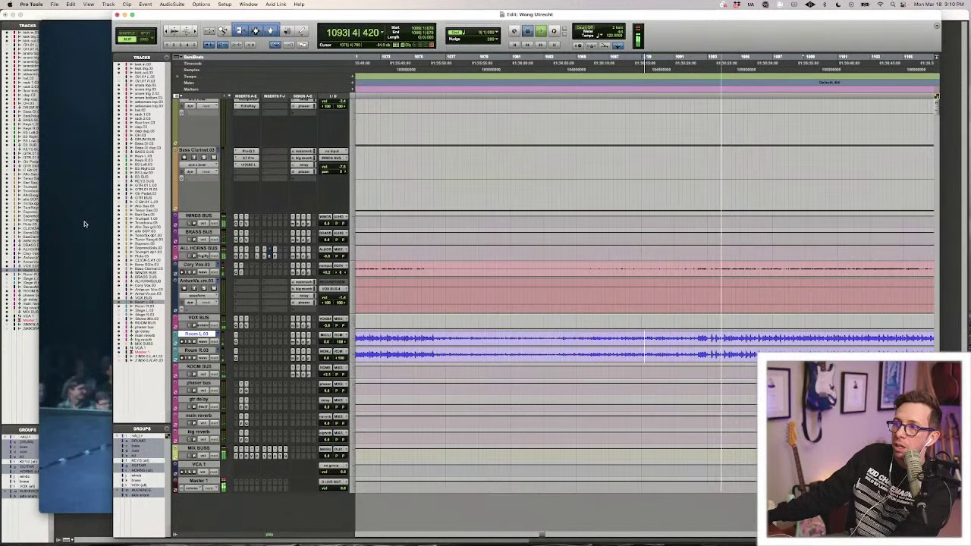
Switch to the concert video to watch the guitarist's passage, pause it, and return to Pro Tools.
left_click(85, 223)
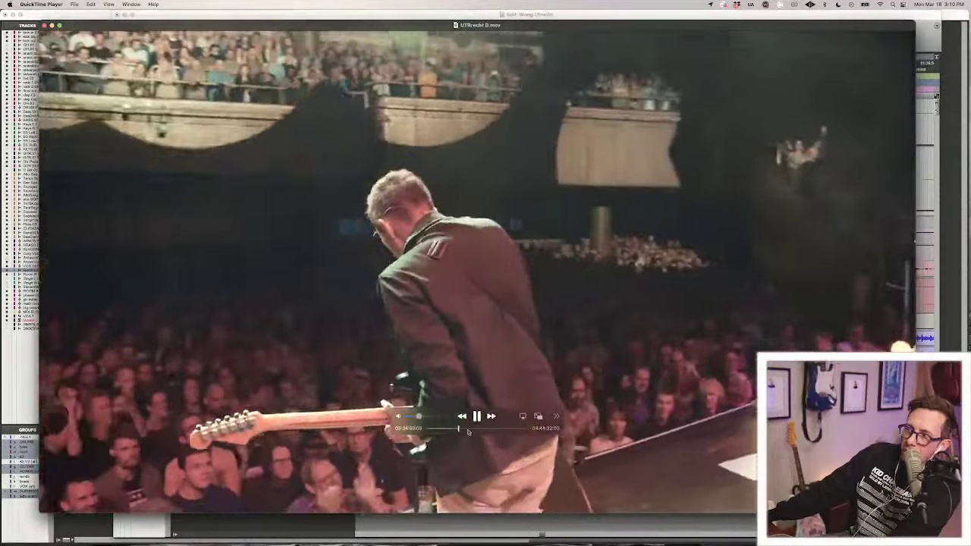
key("space")
key("super+Tab")
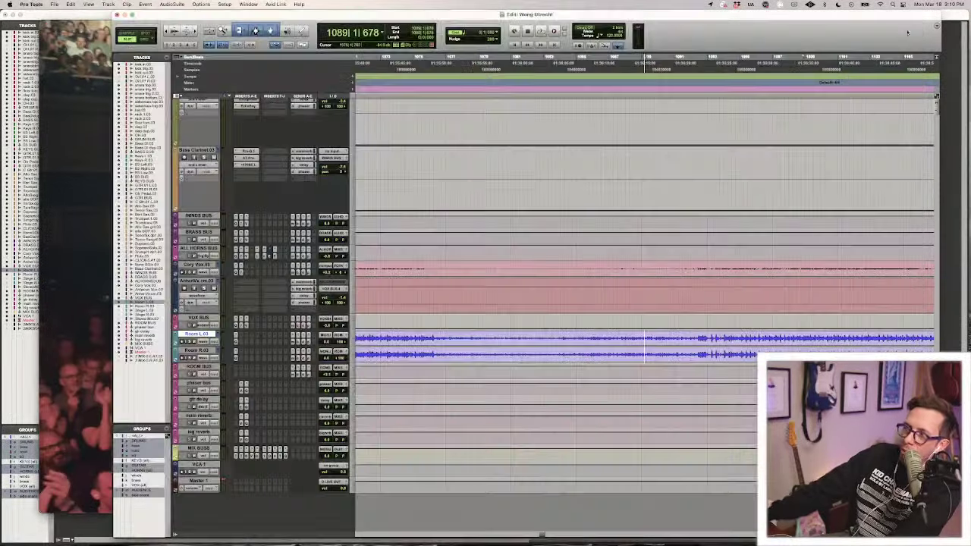
Review the guitar, horn and drum tracks around bar 1089 and play from about bar 1094.
scroll(418, 338, "up", 10)
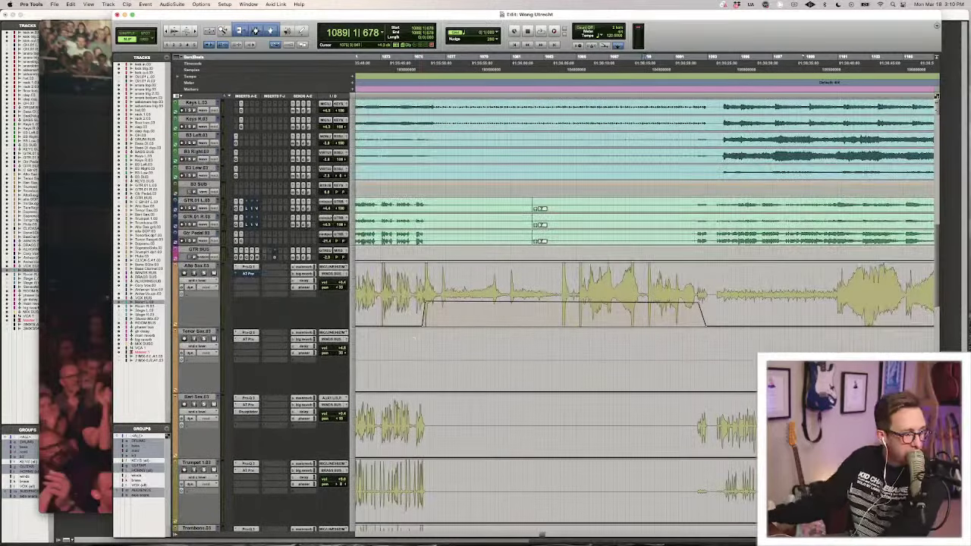
scroll(531, 369, "right", 5)
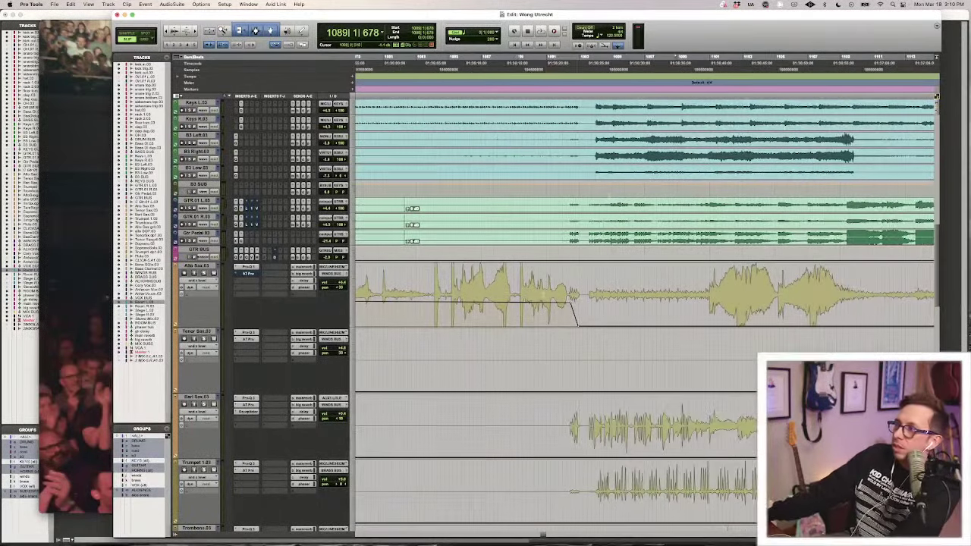
left_click(612, 195)
key("r")
key("r")
key("space")
scroll(590, 218, "up", 8)
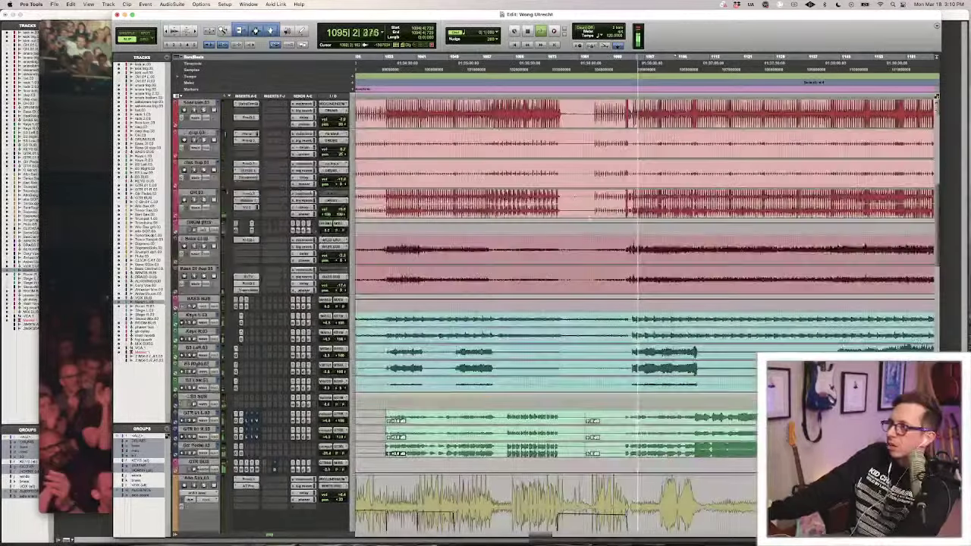
Play from about bar 1092 with a close view of the drum hits and the room tracks.
key("t")
key("t")
key("t")
key("t")
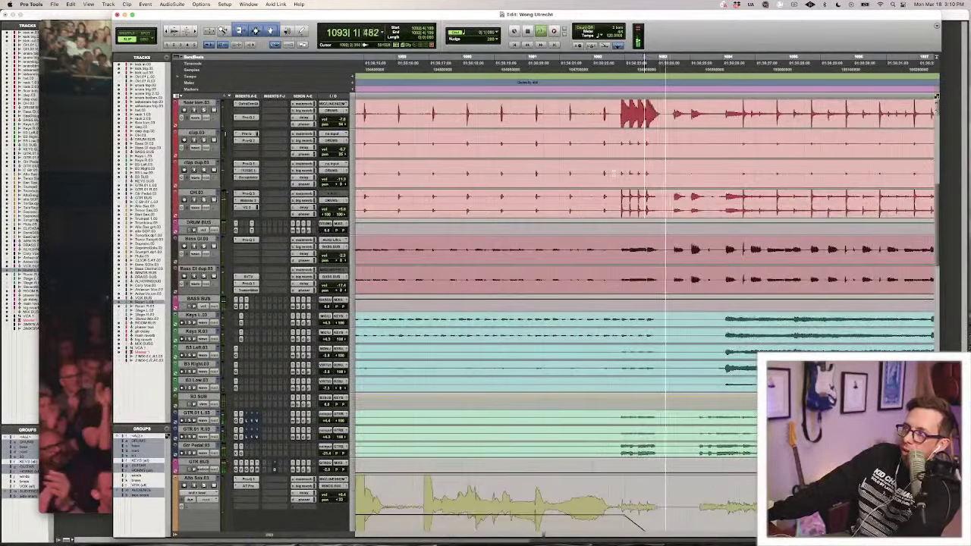
scroll(615, 174, "down", 10)
scroll(615, 174, "right", 7)
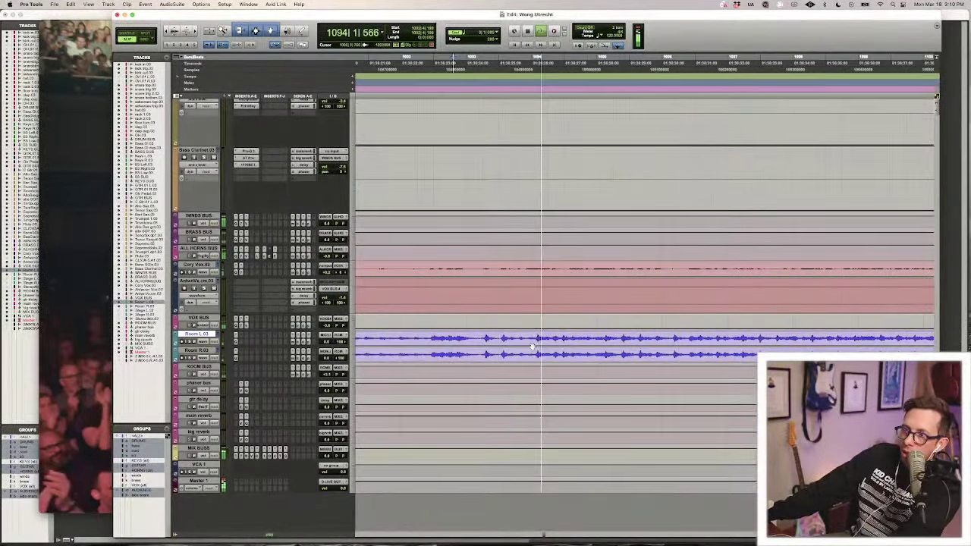
Switch to the concert video, play it with its sound muted, and jump ahead to about 03:42.
left_click(81, 228)
key("space")
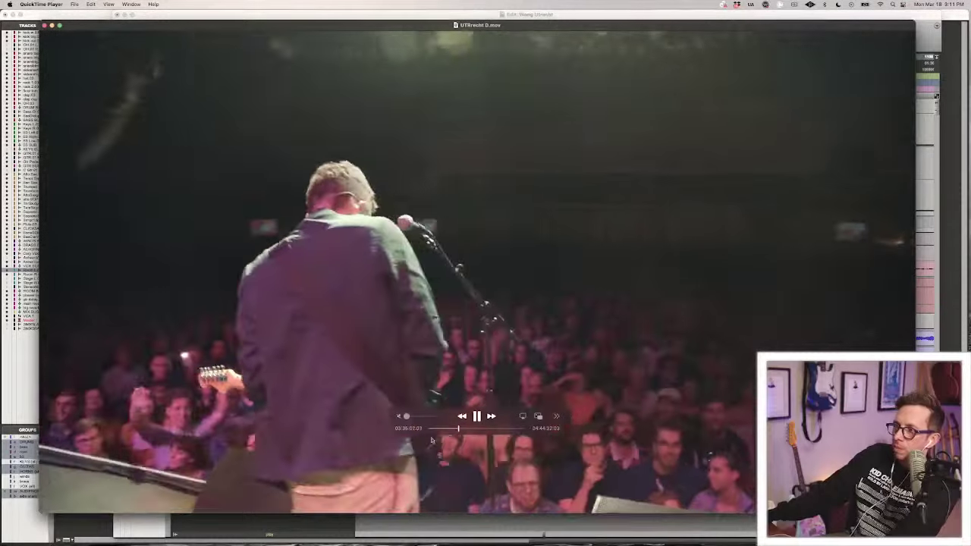
left_click(465, 429)
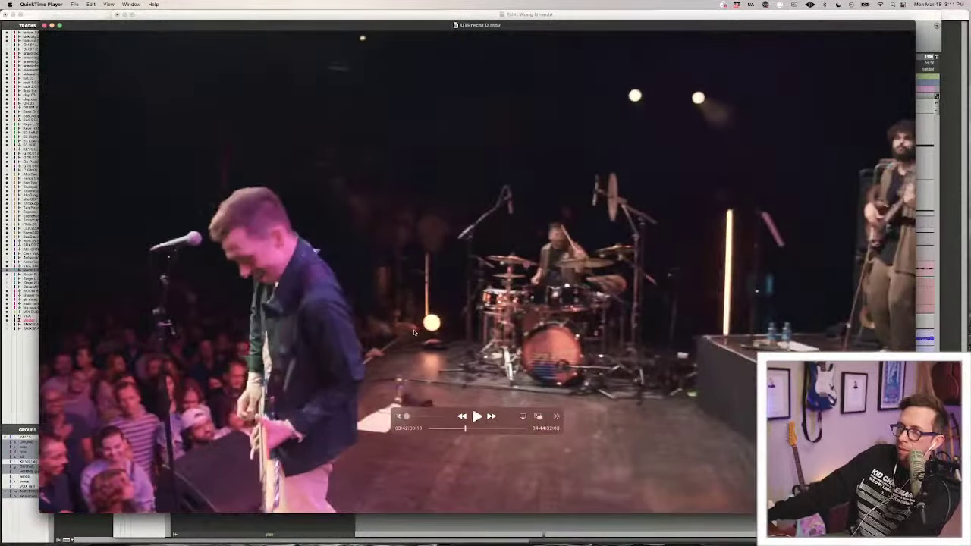
Return to Pro Tools, widen the timeline around bar 1091, and stop playback.
key("super+Tab")
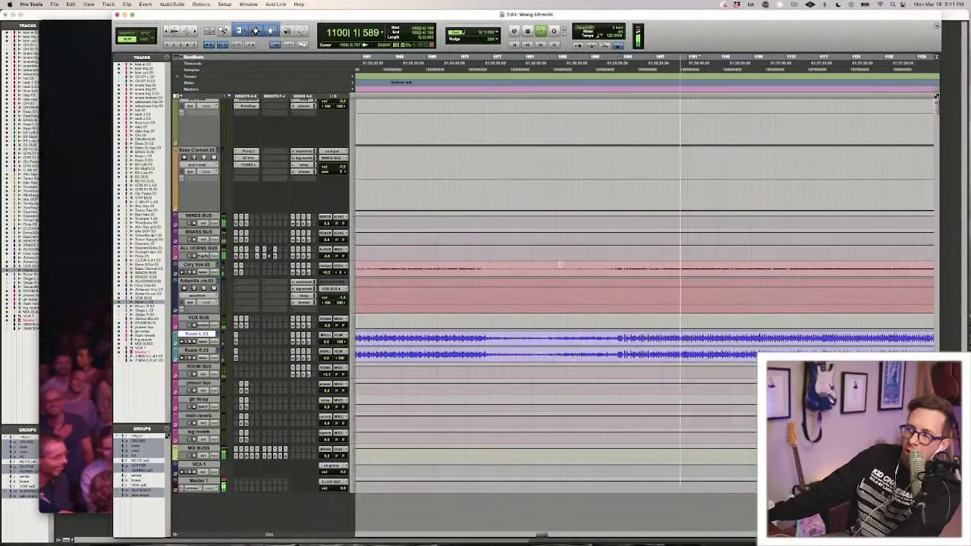
key("r")
key("r")
key("r")
key("r")
key("space")
Locate the start of the guest vocal track's recorded part around bar 1860.
scroll(596, 297, "up", 1)
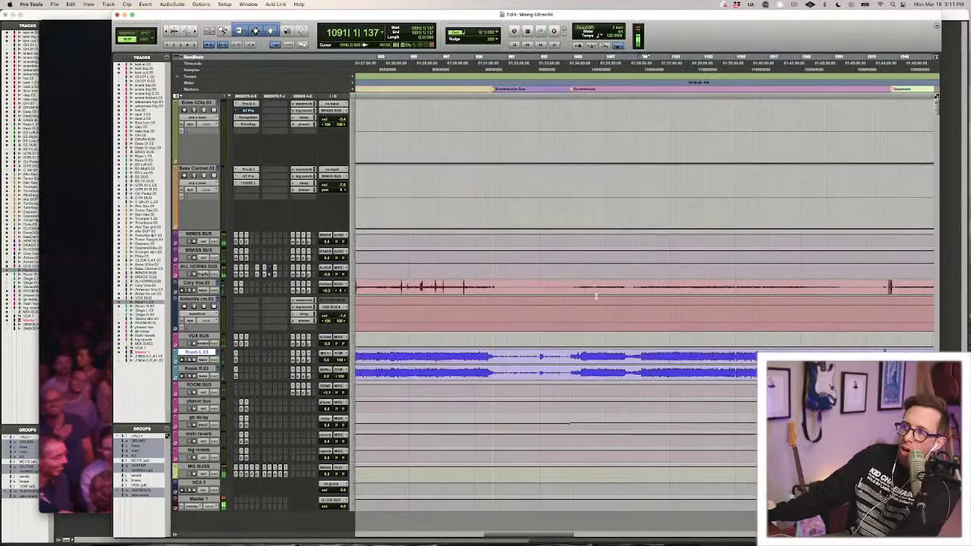
key("r")
key("r")
scroll(569, 303, "right", 2)
key("t")
key("t")
key("t")
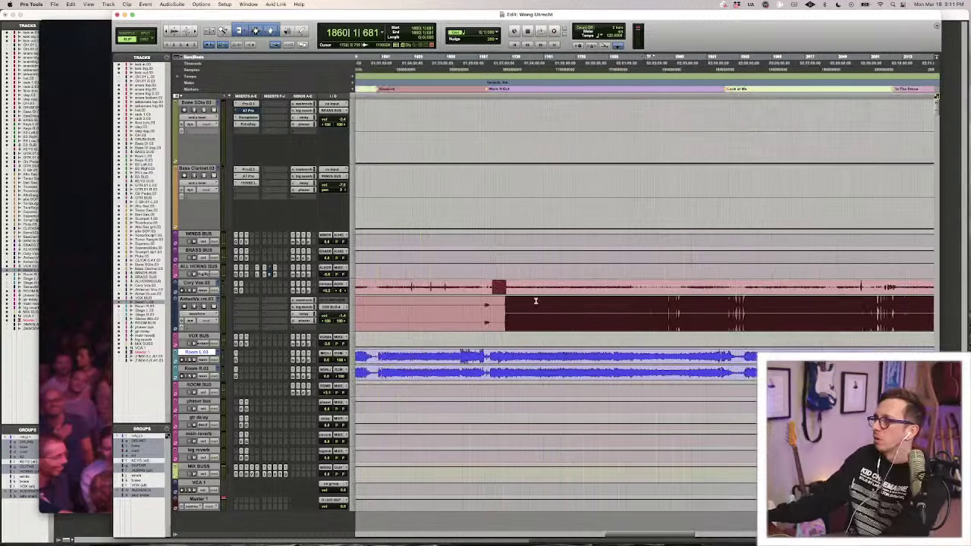
Play the guest vocal passage around bar 2251 and examine its waveform alongside the room tracks.
scroll(536, 302, "right", 3)
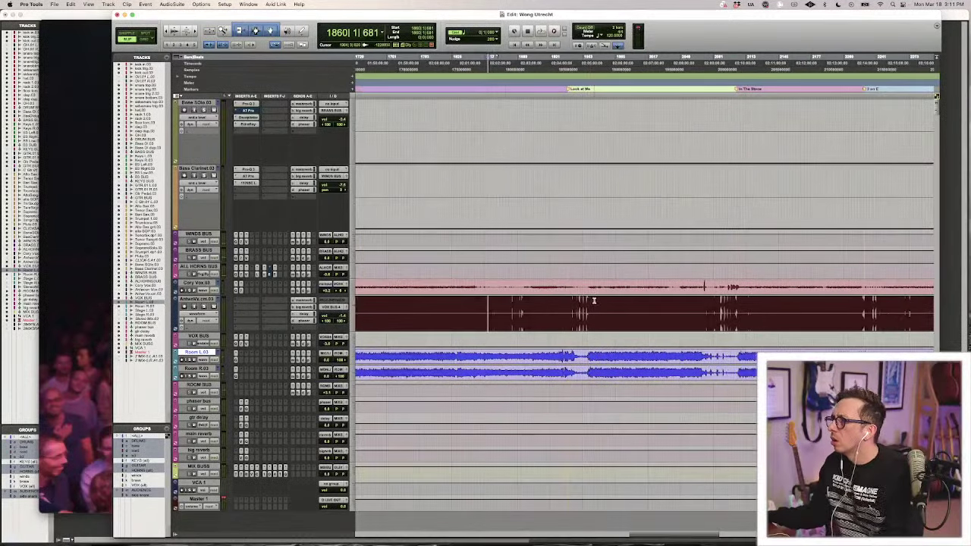
scroll(594, 300, "right", 3)
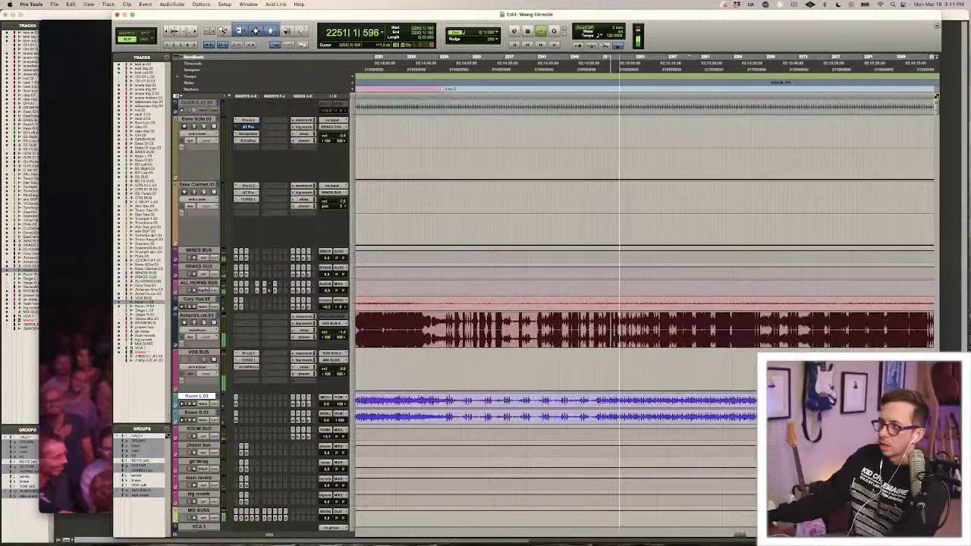
scroll(575, 351, "right", 3)
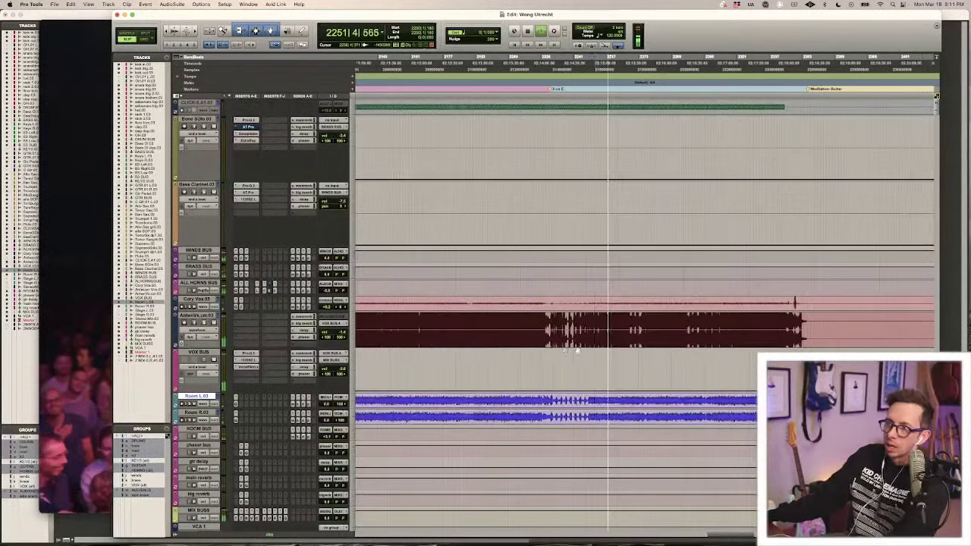
left_click(534, 321)
key("t")
key("t")
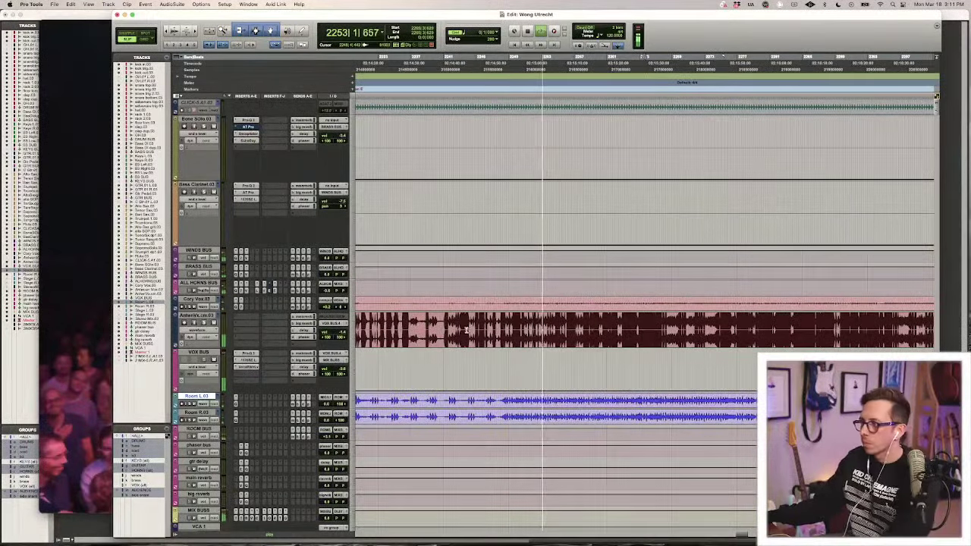
scroll(466, 330, "up", 2)
key("r")
key("r")
scroll(501, 336, "right", 3)
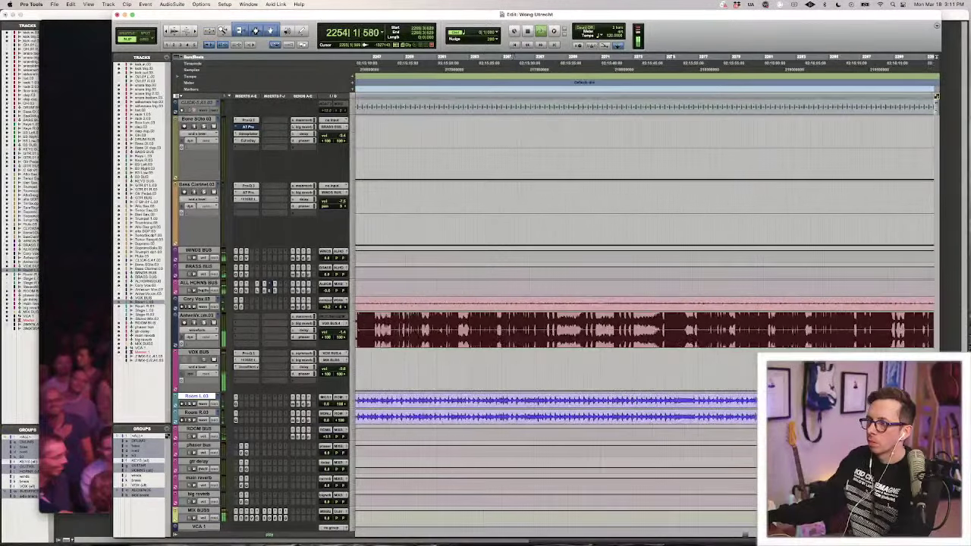
Inspect the three insert plug-ins on the VOX BUS during playback, starting with FabFilter Pro-Q 3, and close them.
left_click(249, 354)
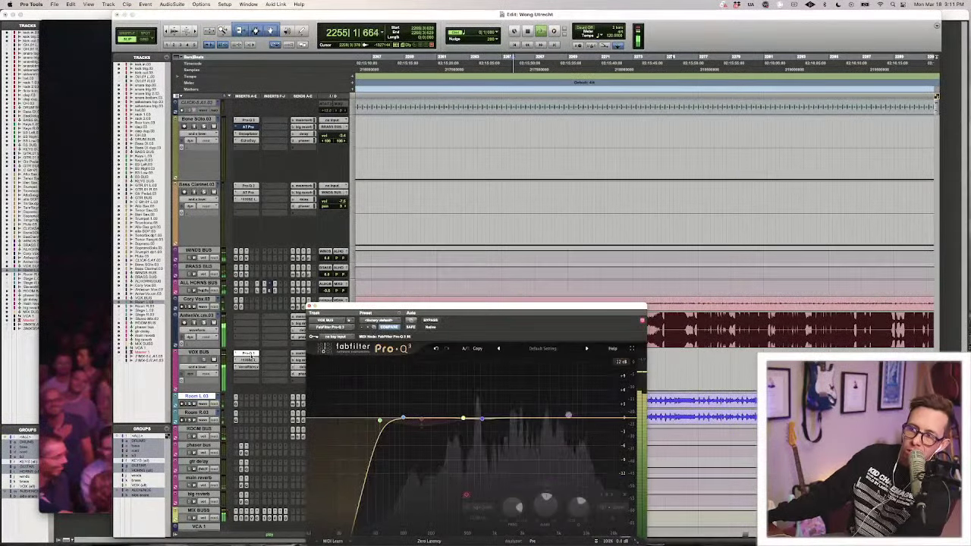
left_click(249, 355)
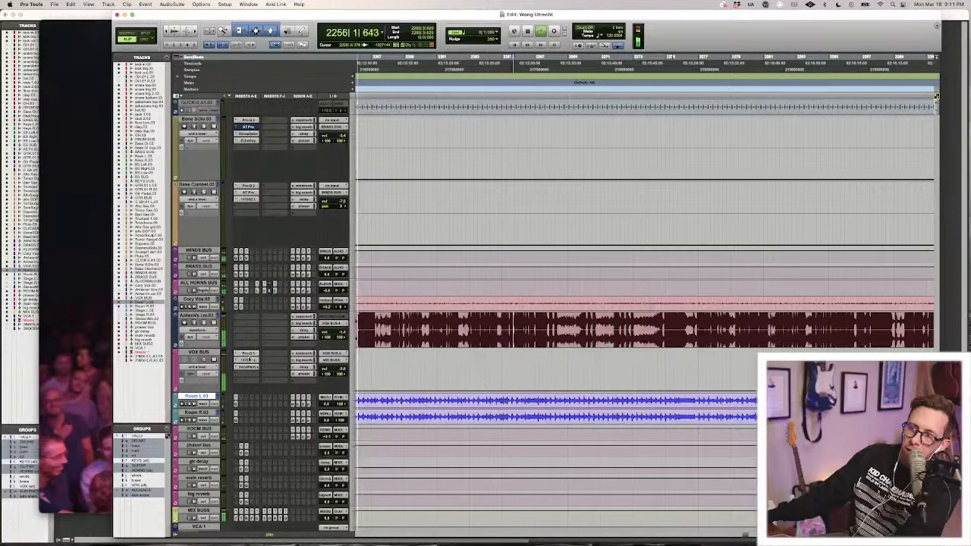
left_click(248, 361)
left_click(248, 362)
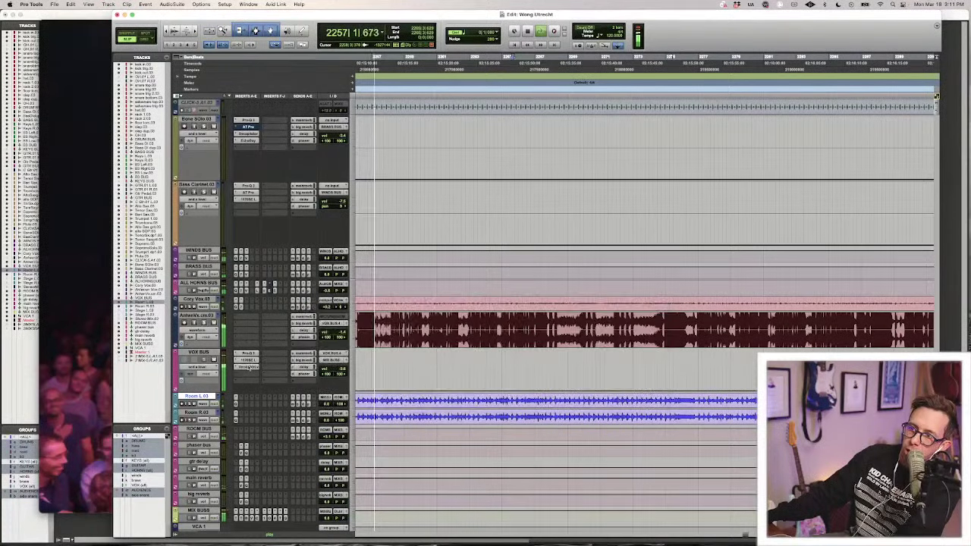
left_click(248, 368)
left_click(249, 367)
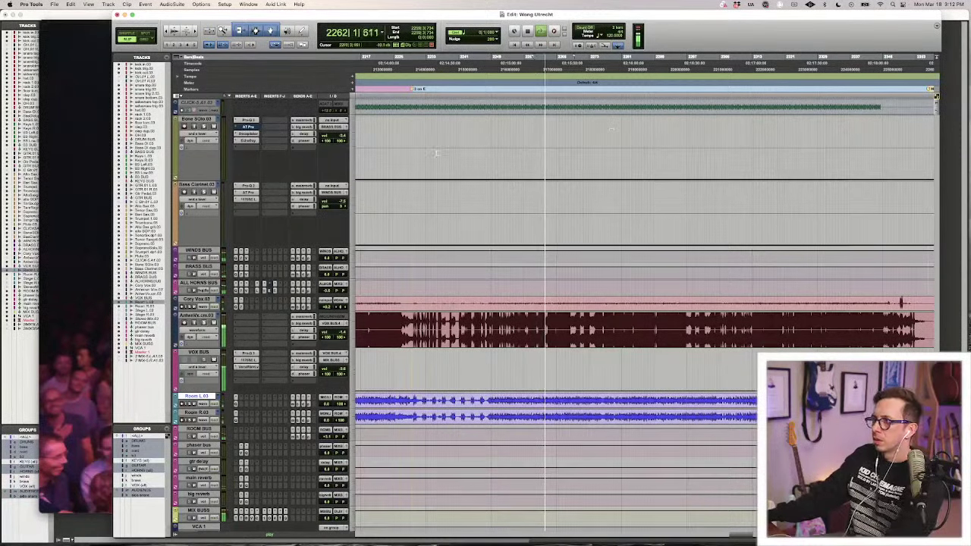
Shift the Edit window slightly left and examine the guest vocal waveform closely around bars 2267 to 2272.
left_click_drag(406, 13, 389, 12)
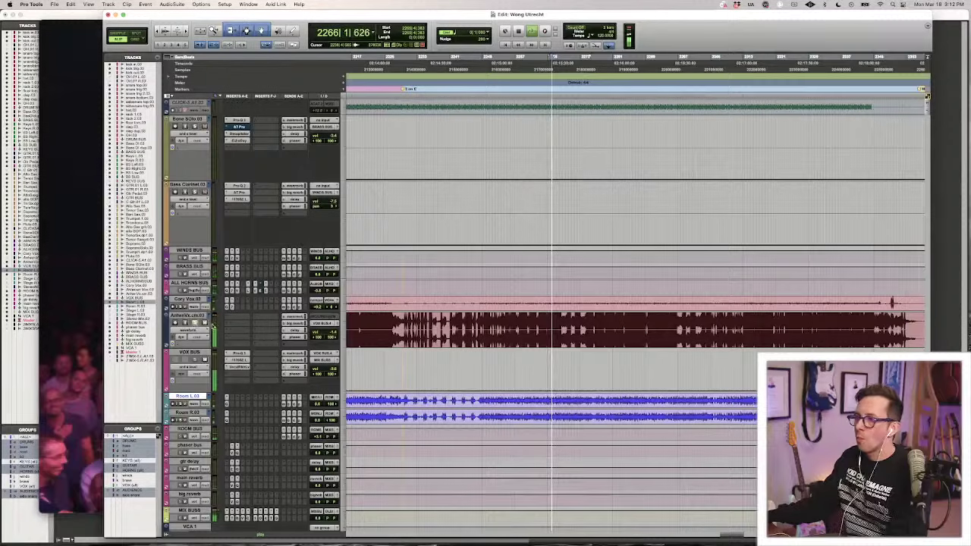
key("t")
key("t")
key("t")
key("t")
key("t")
scroll(444, 336, "right", 3)
key("r")
scroll(444, 337, "right", 2)
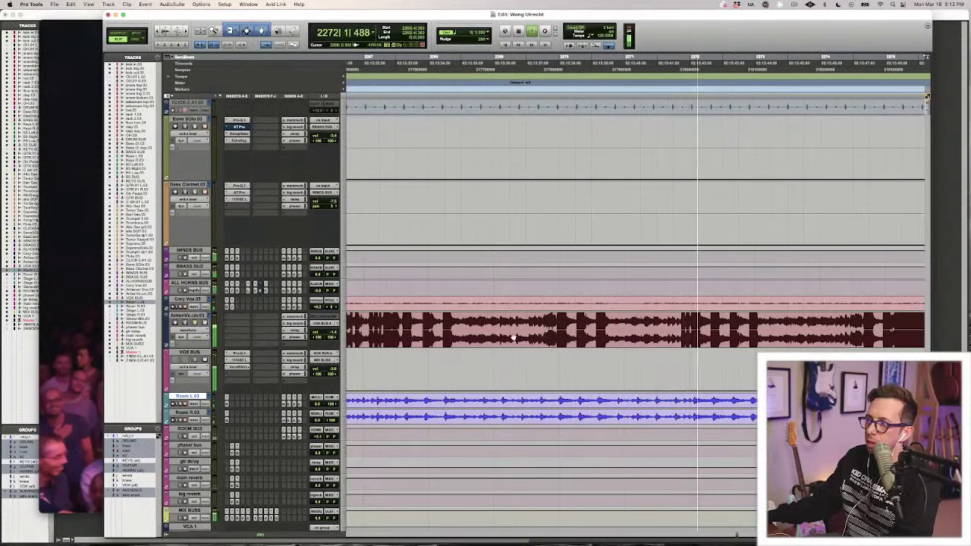
Switch the horn tracks' display to waveform view.
scroll(492, 334, "right", 2)
scroll(543, 343, "up", 10)
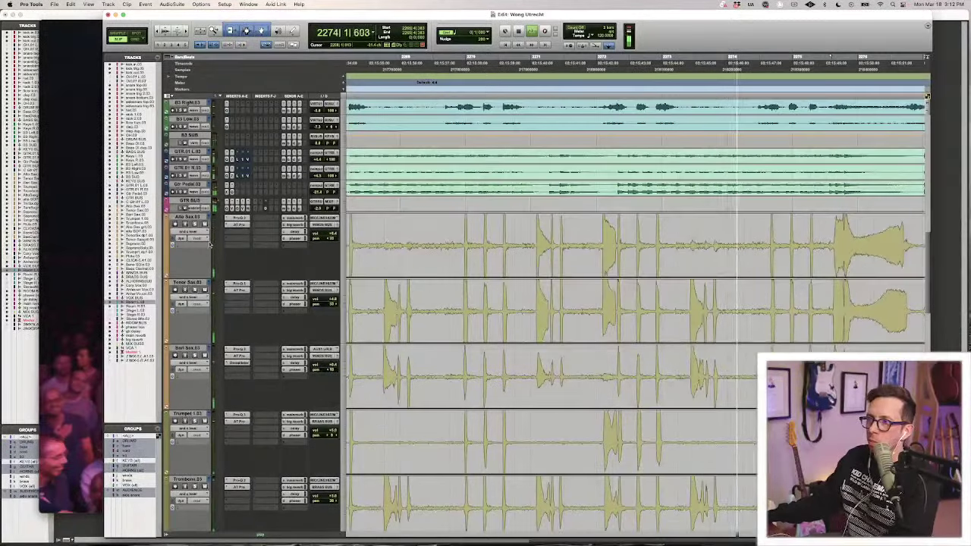
left_click(184, 235)
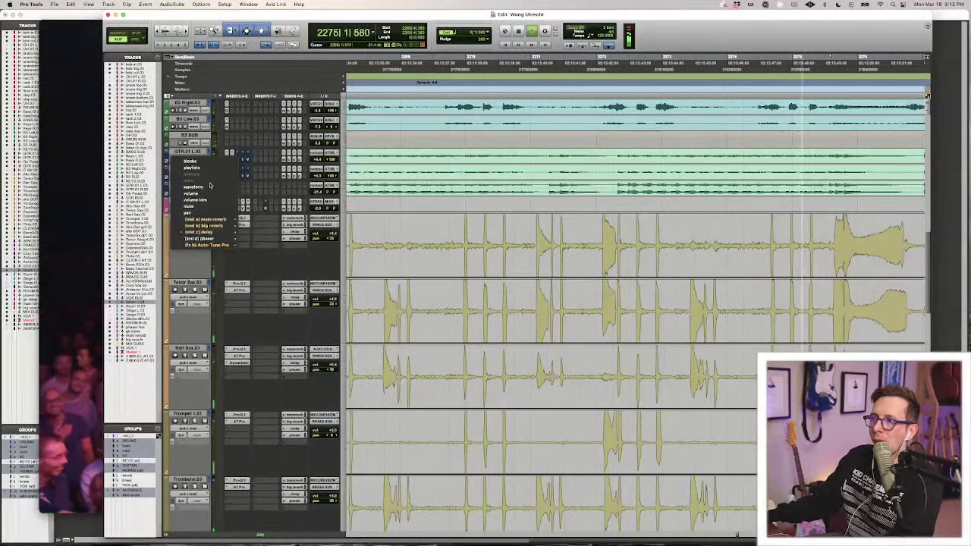
left_click(209, 186)
Review the keys, guitar and horn waveforms around bars 2273 to 2277 during playback.
key("r")
scroll(636, 315, "up", 5)
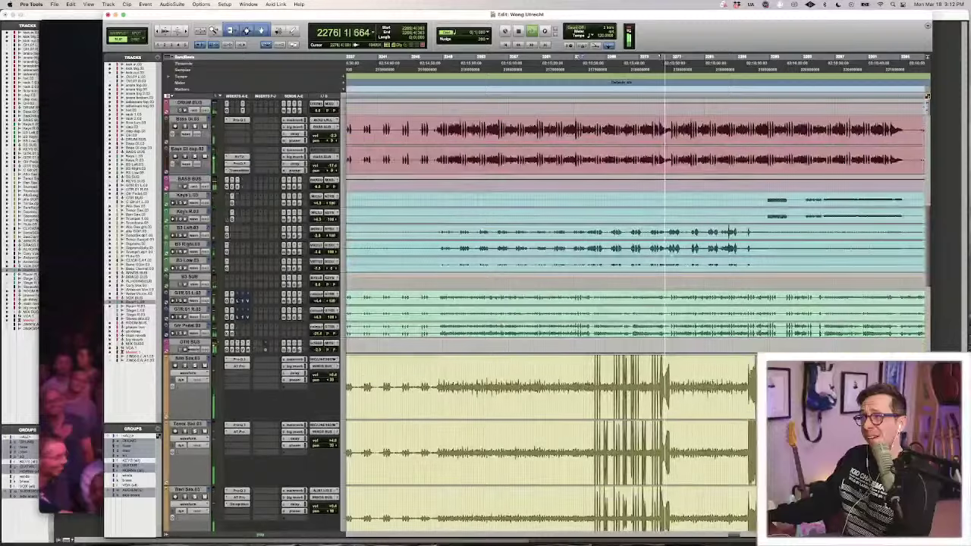
scroll(636, 316, "down", 5)
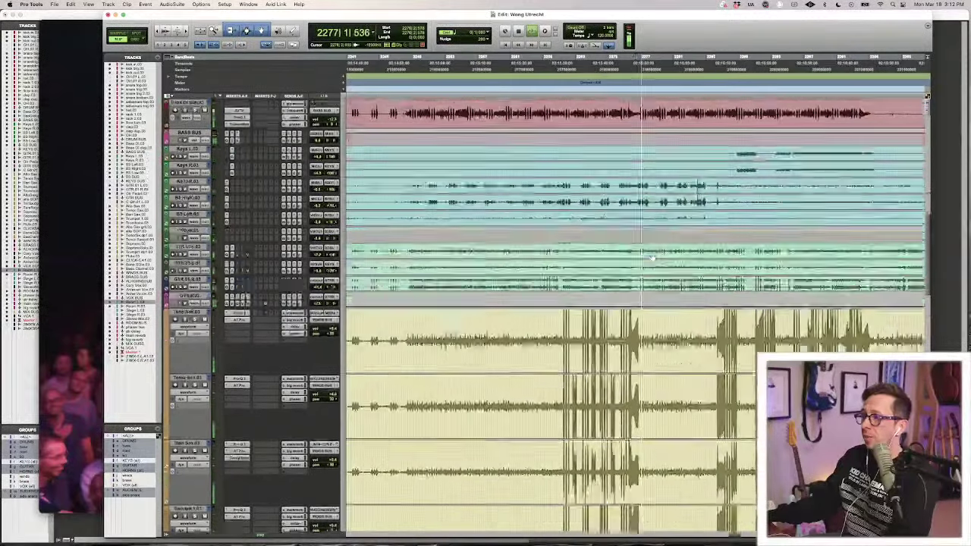
scroll(504, 312, "down", 3)
key("r")
key("r")
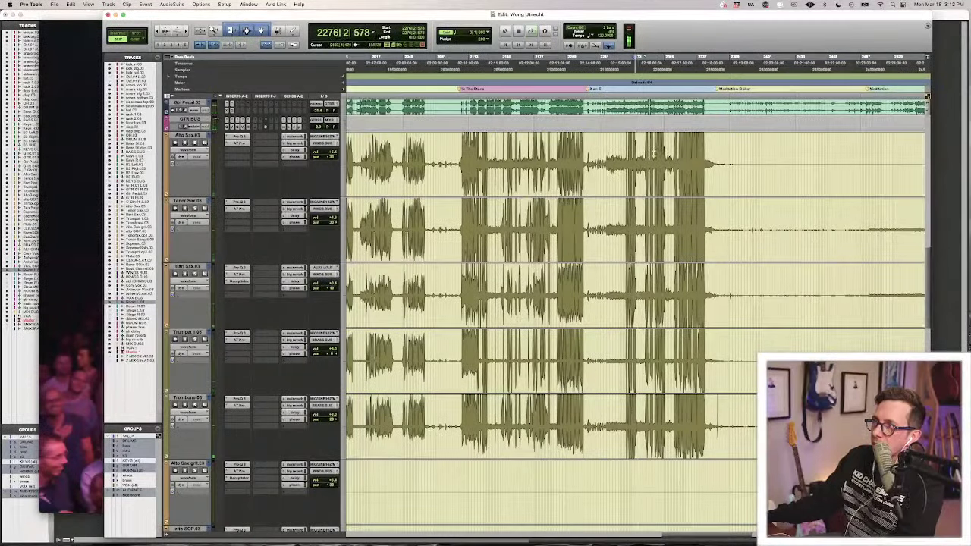
key("t")
key("t")
key("t")
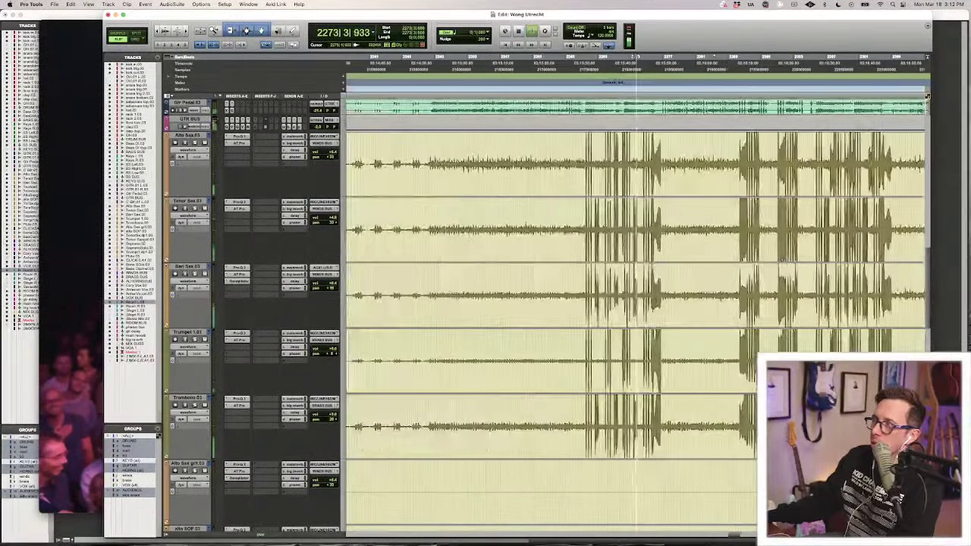
key("r")
key("r")
Stop playback and lower the horn tracks' clip gain by 1.5 dB from about bar 2228 to bar 2375.
key("space")
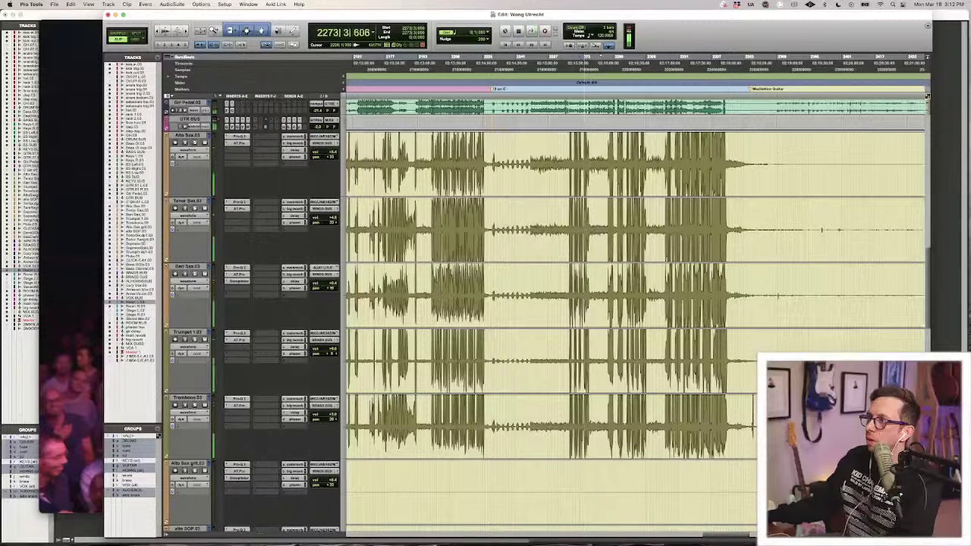
left_click_drag(490, 165, 790, 164)
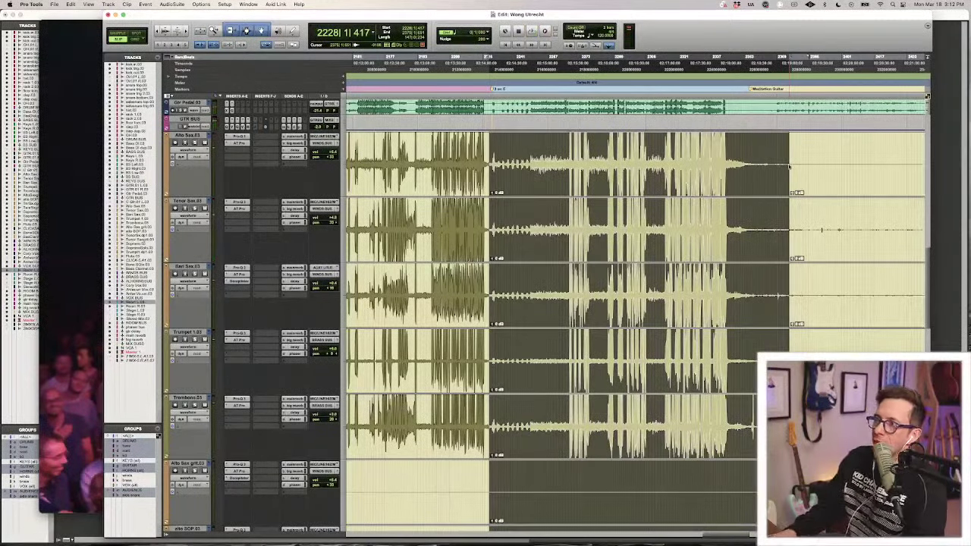
key("ctrl+shift+Down")
key("ctrl+shift+Down")
key("ctrl+shift+Down")
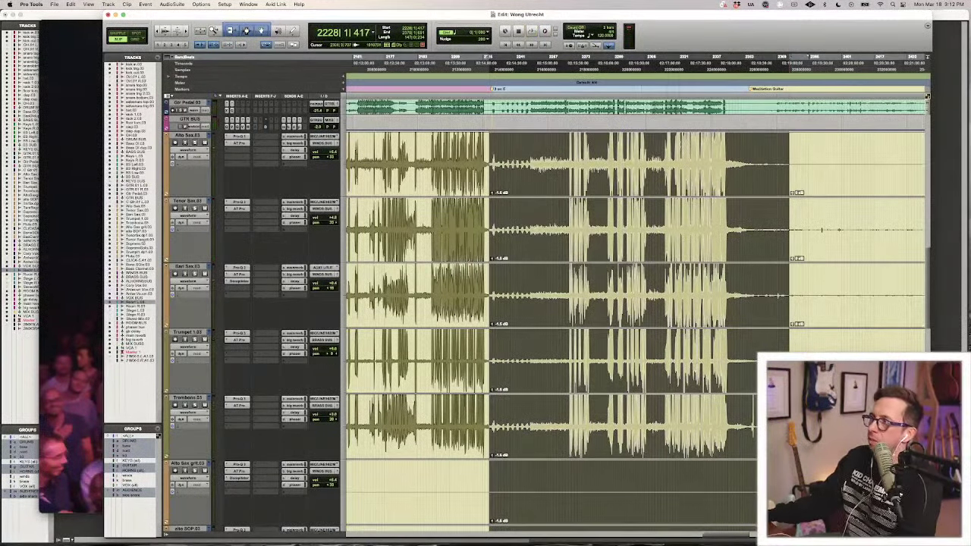
Play from about bar 2321 and examine the horn waveforms closely.
left_click(686, 149)
key("space")
key("t")
key("t")
key("t")
key("t")
key("r")
key("r")
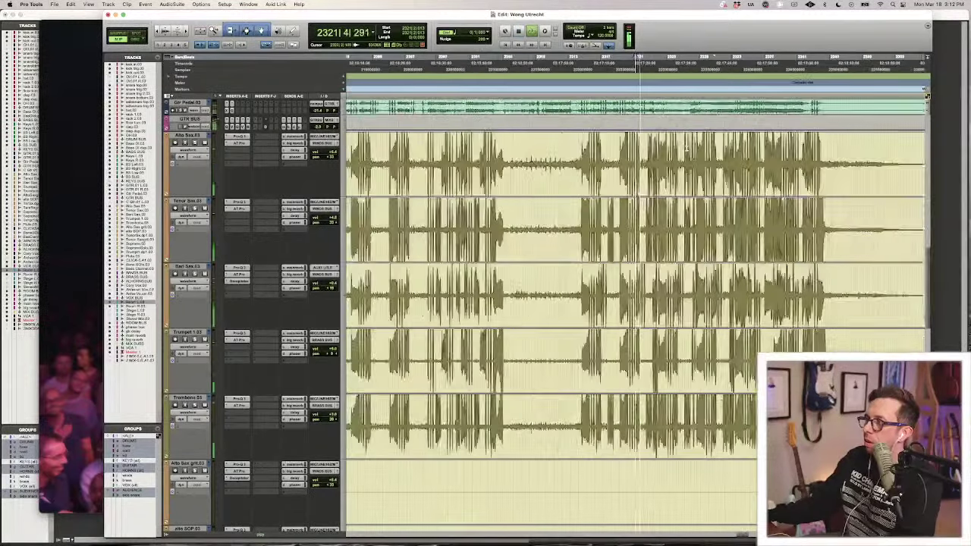
key("t")
key("t")
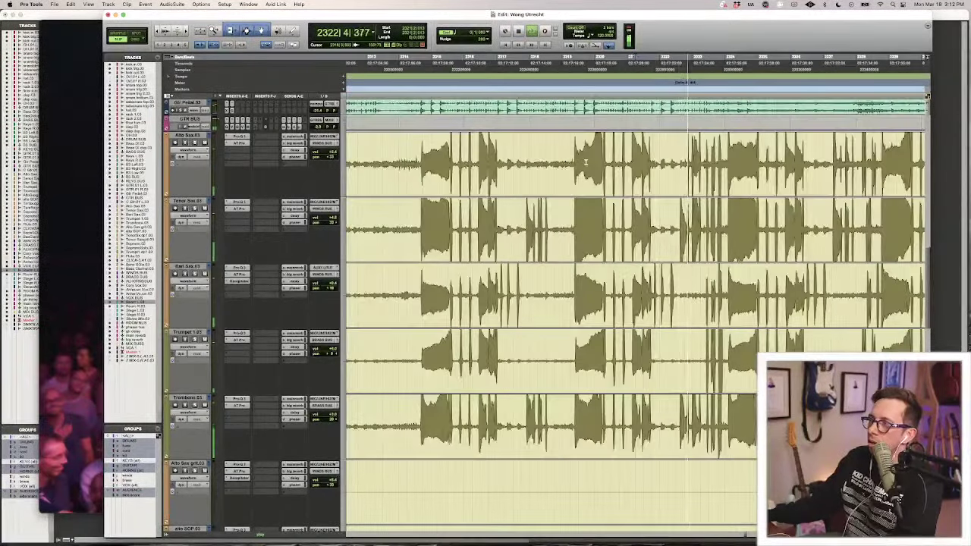
Review the guest vocal, vocal bus and room tracks around bar 2326 while playback continues.
scroll(621, 207, "down", 5)
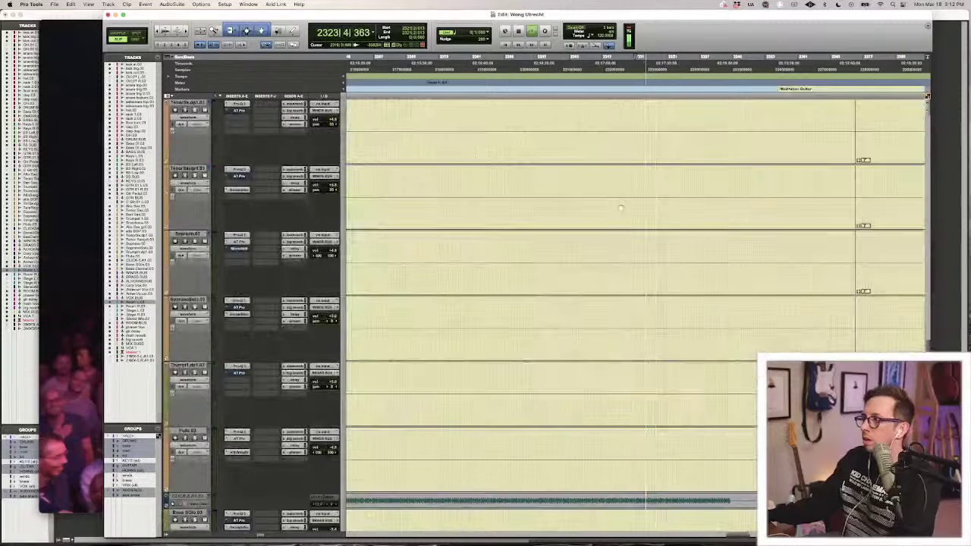
scroll(621, 207, "down", 5)
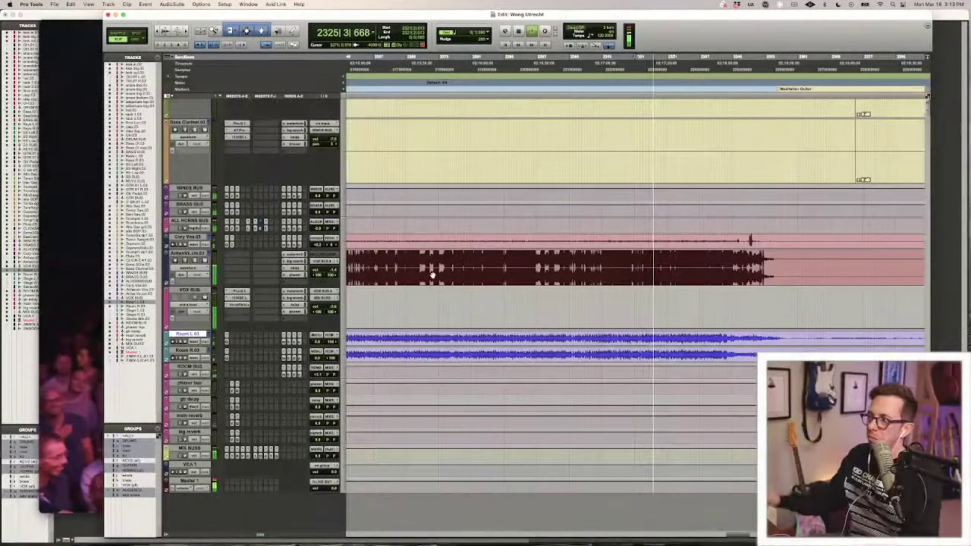
key("r")
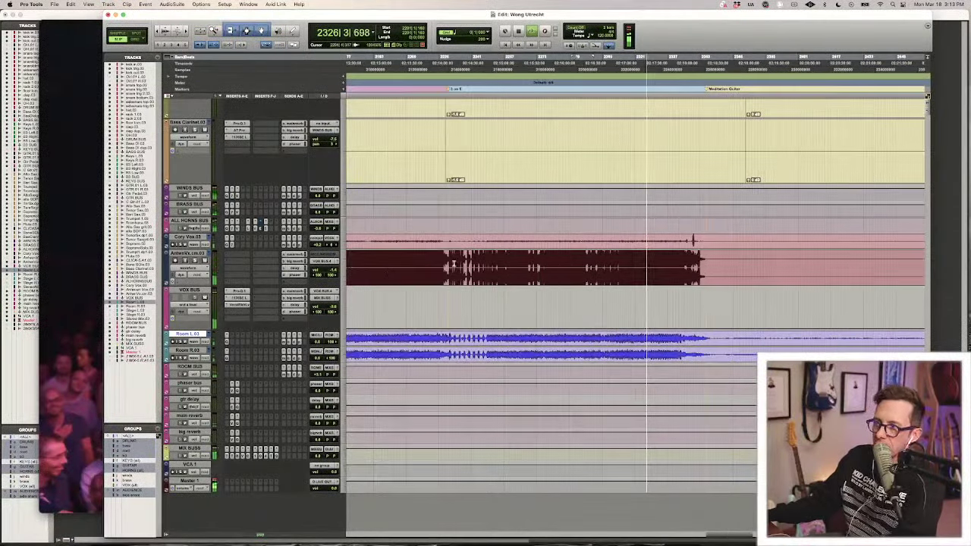
scroll(582, 261, "left", 3)
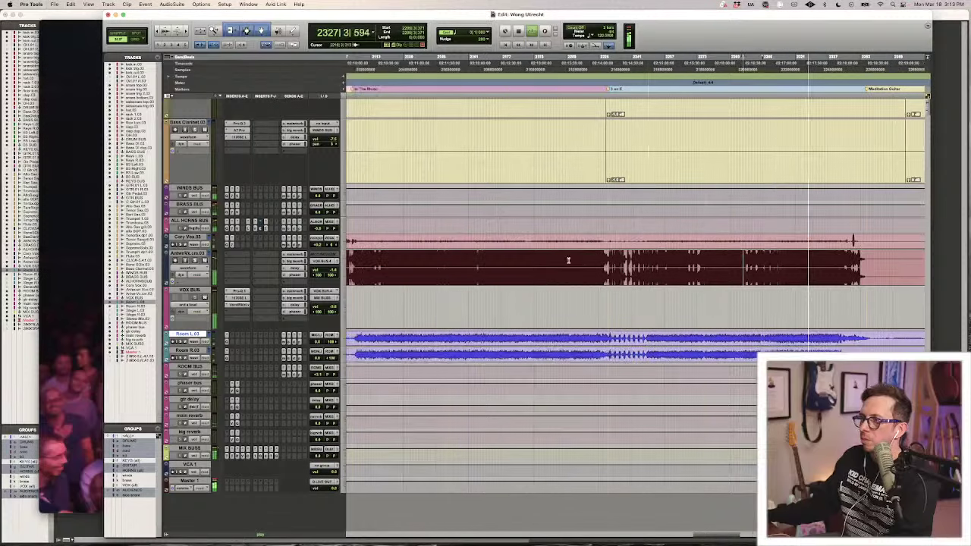
key("r")
key("r")
scroll(488, 261, "right", 4)
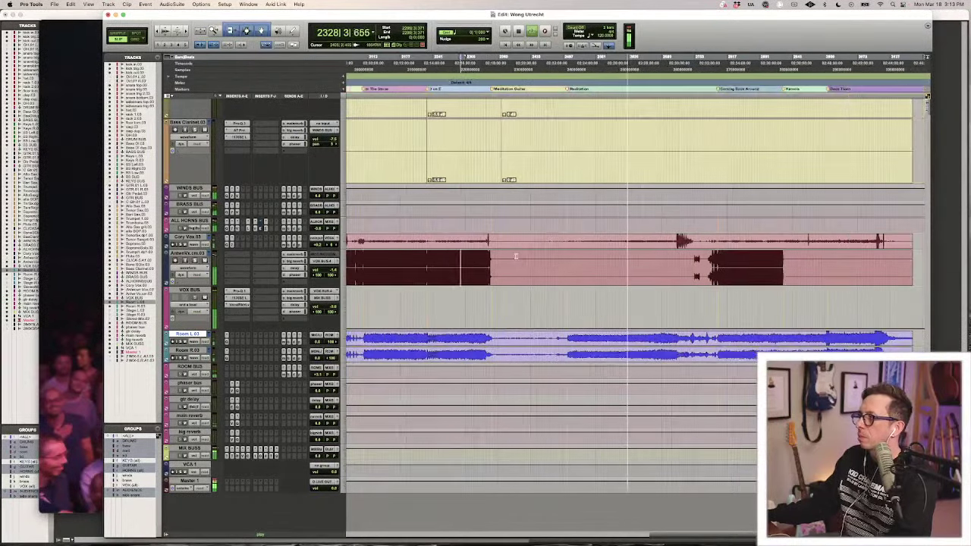
Scan the vocal and room tracks from the session's start and show the whole concert timeline.
scroll(630, 259, "left", 15)
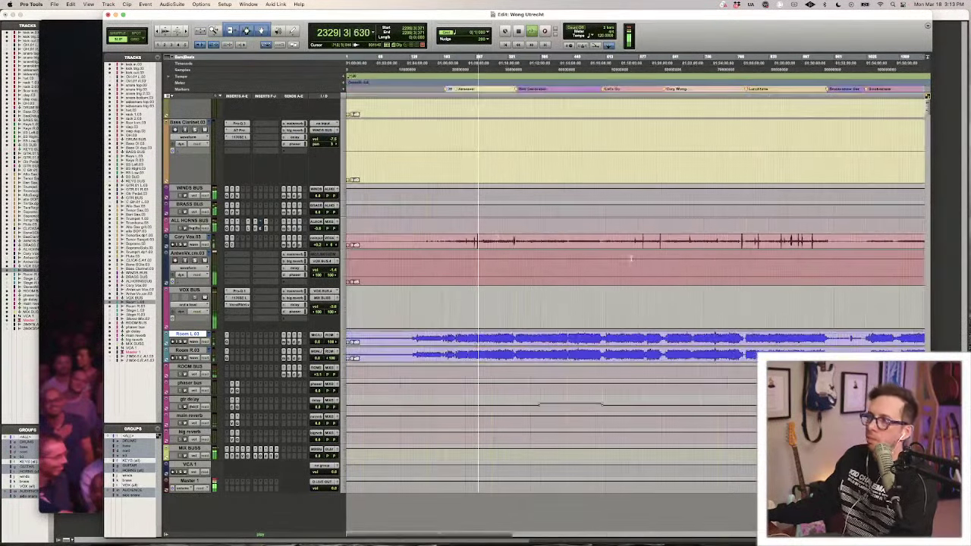
scroll(564, 182, "right", 10)
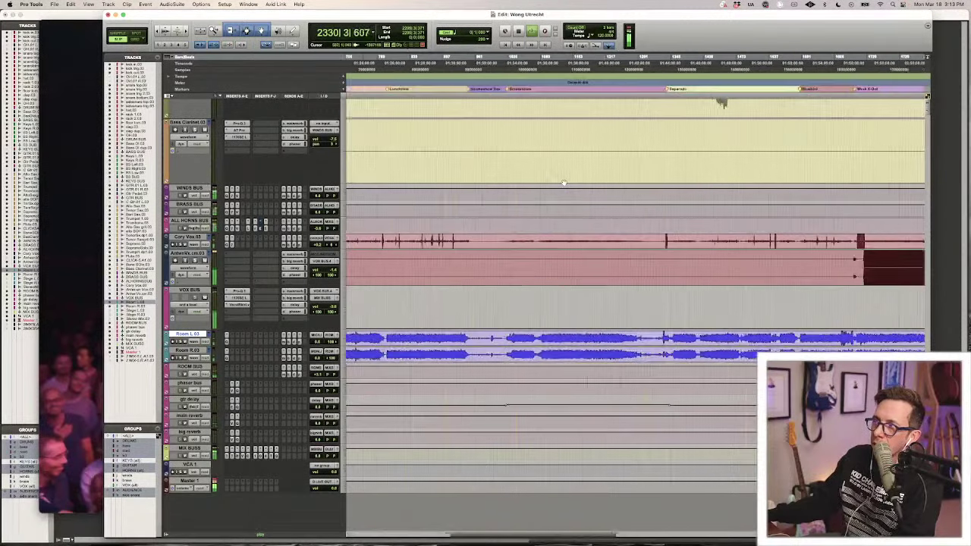
key("r")
key("r")
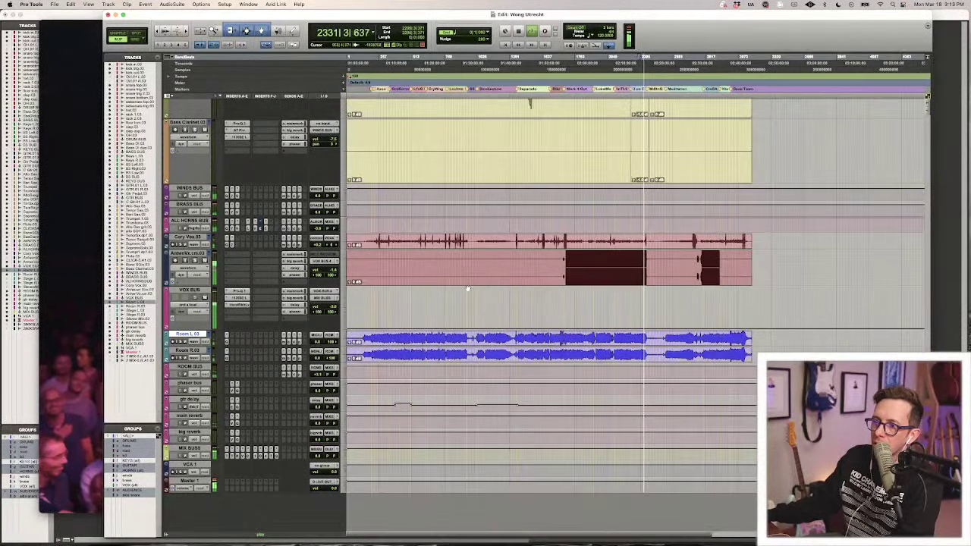
Return to the horn tracks and examine their waveforms around bars 2333 to 2339 while playback continues.
scroll(463, 287, "up", 10)
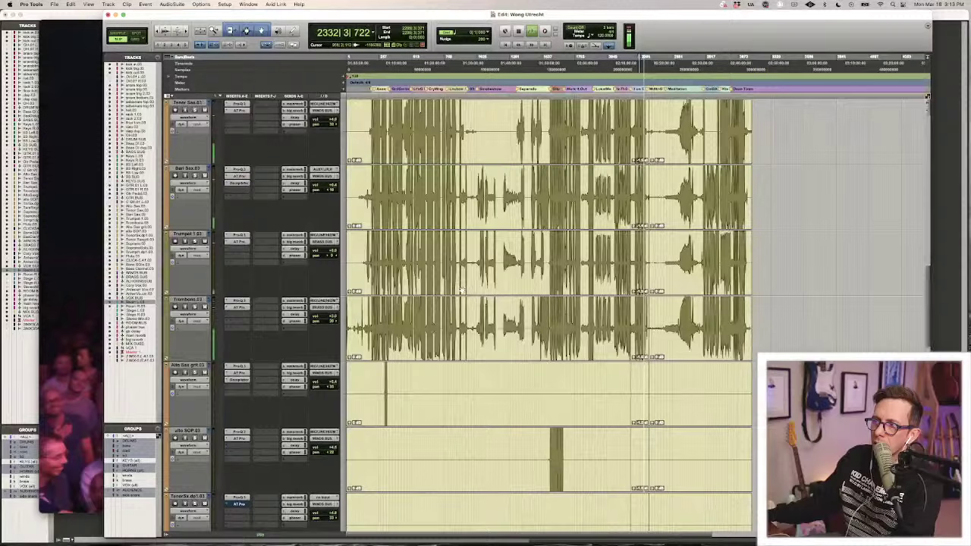
scroll(462, 291, "up", 3)
key("t")
key("t")
key("t")
key("t")
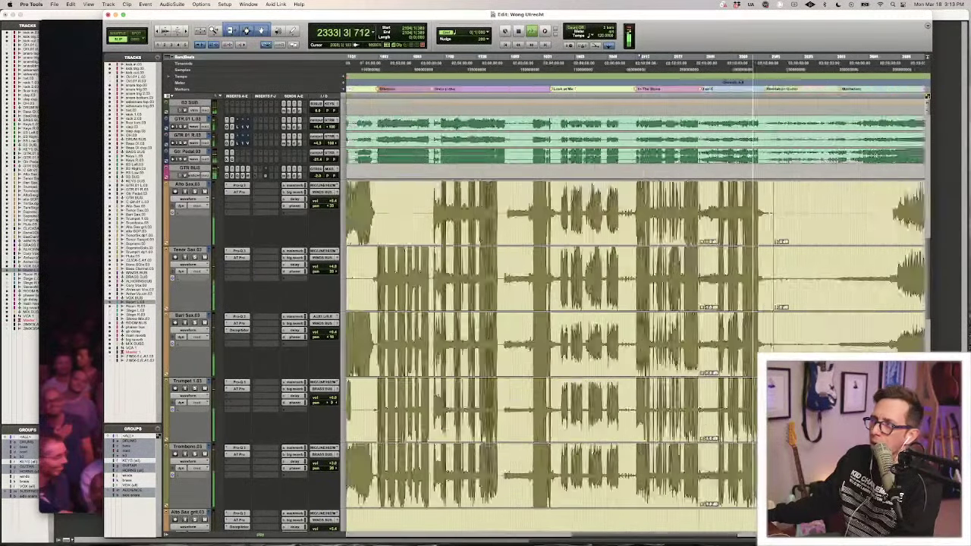
key("r")
key("r")
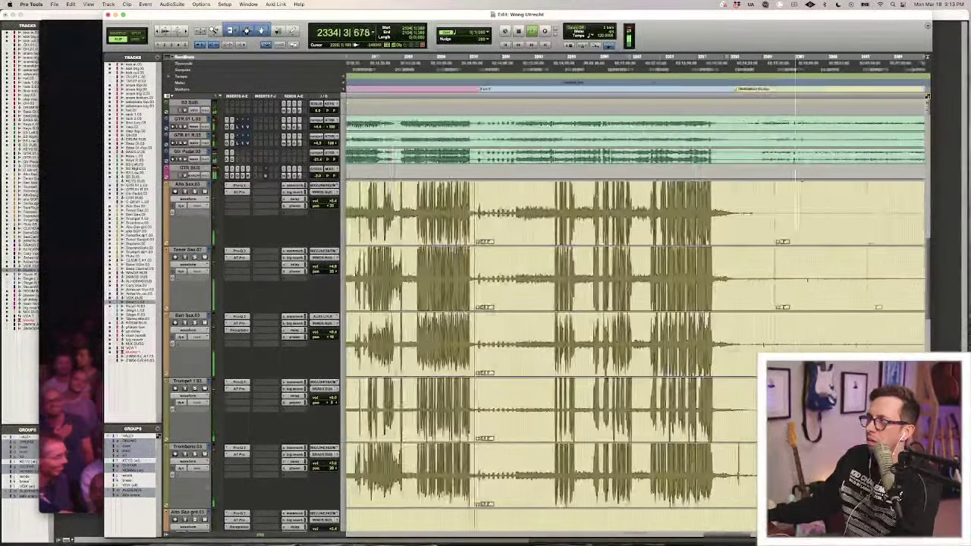
key("r")
key("r")
key("r")
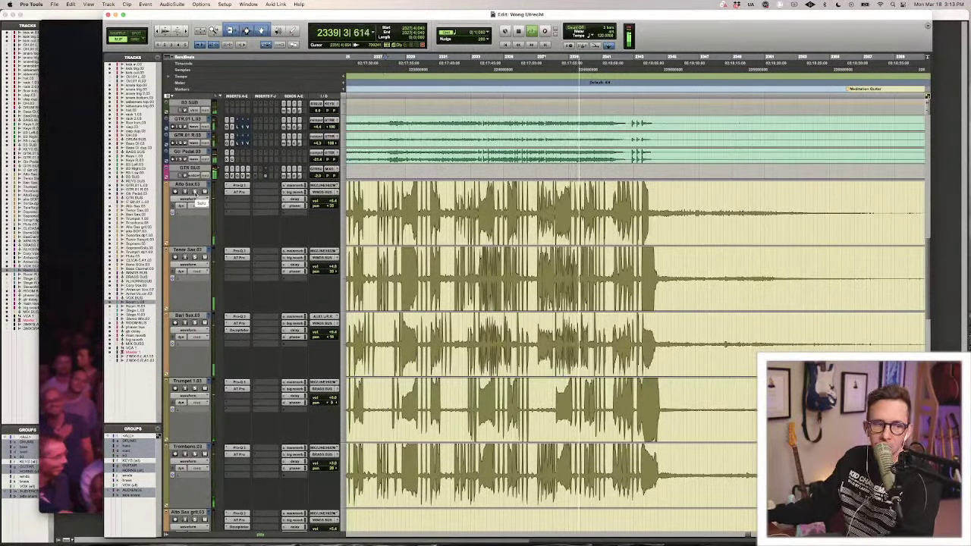
Solo the horn tracks and listen from about bar 2327, following their waveforms towards bar 2331.
key("space")
left_click(195, 192)
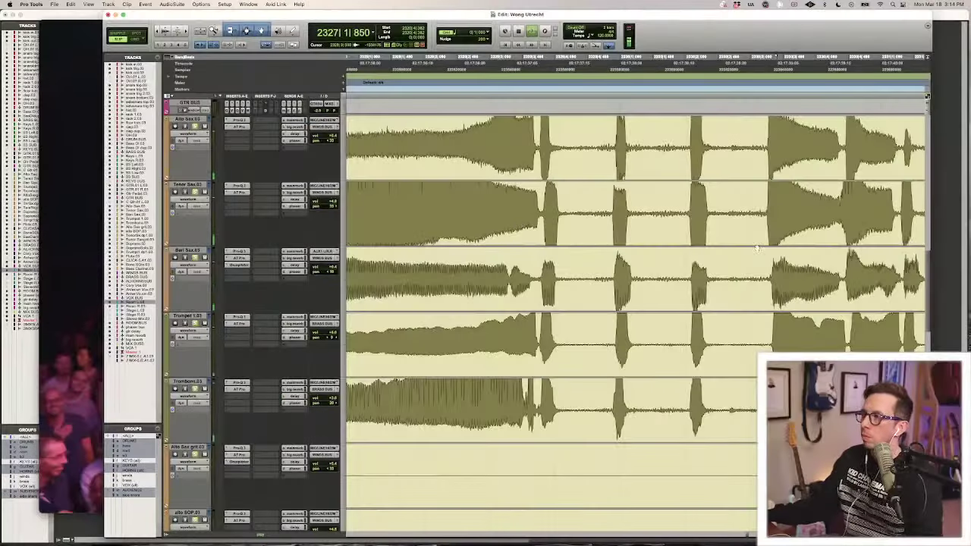
scroll(757, 248, "right", 5)
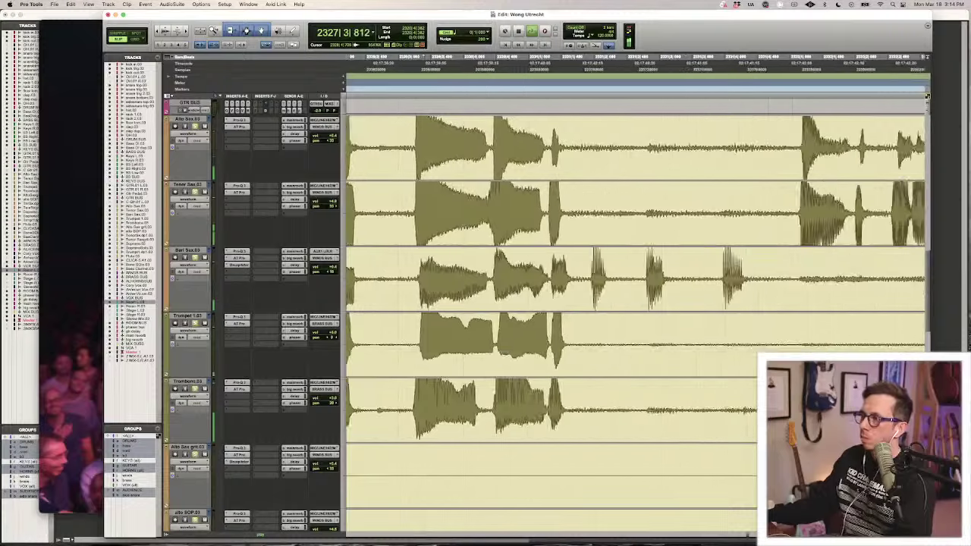
key("r")
key("r")
key("r")
scroll(561, 204, "left", 2)
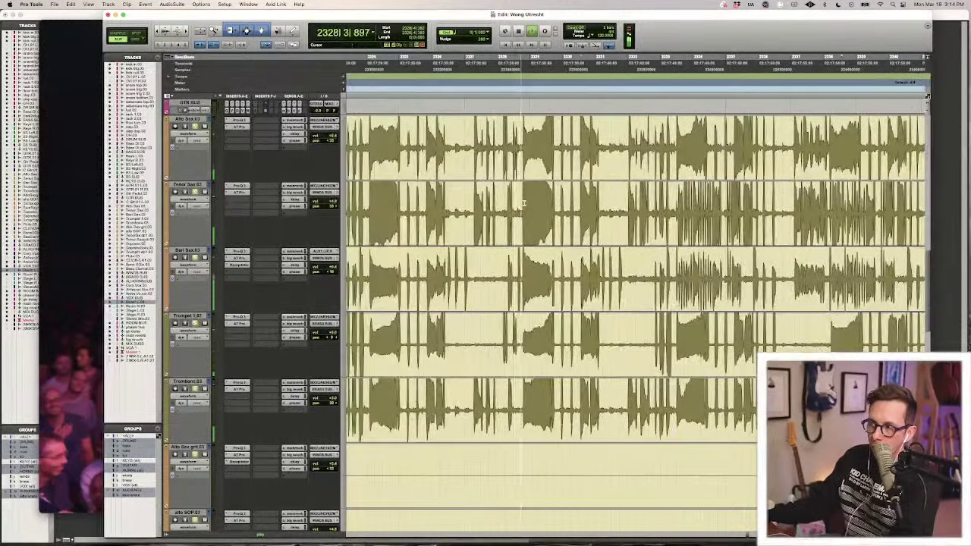
key("t")
key("t")
key("t")
scroll(523, 203, "right", 1)
key("r")
key("r")
scroll(454, 275, "right", 2)
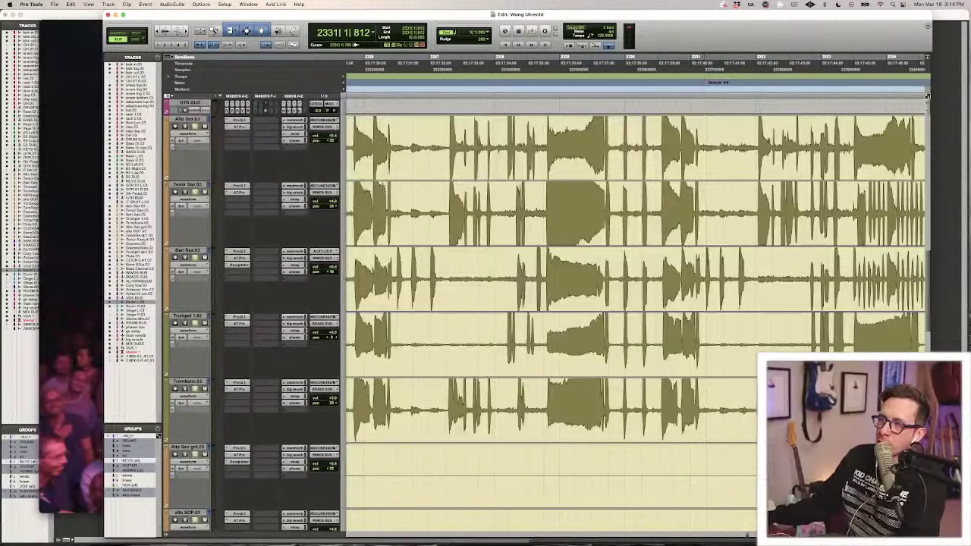
Copy the bari sax note at 2331|3|917 over the preceding note at 2331|2|728 and play the passage back.
key("t")
key("t")
key("t")
key("r")
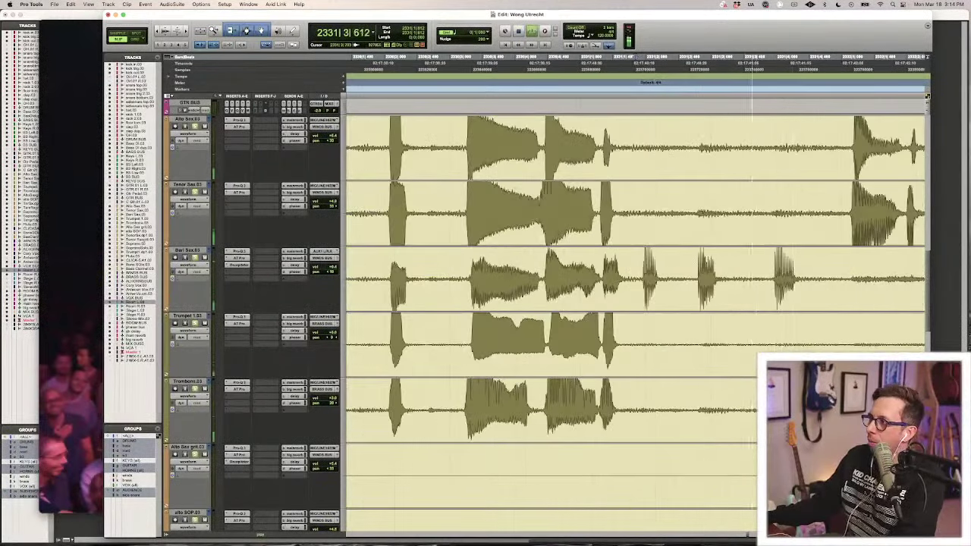
key("space")
left_click_drag(773, 267, 792, 267)
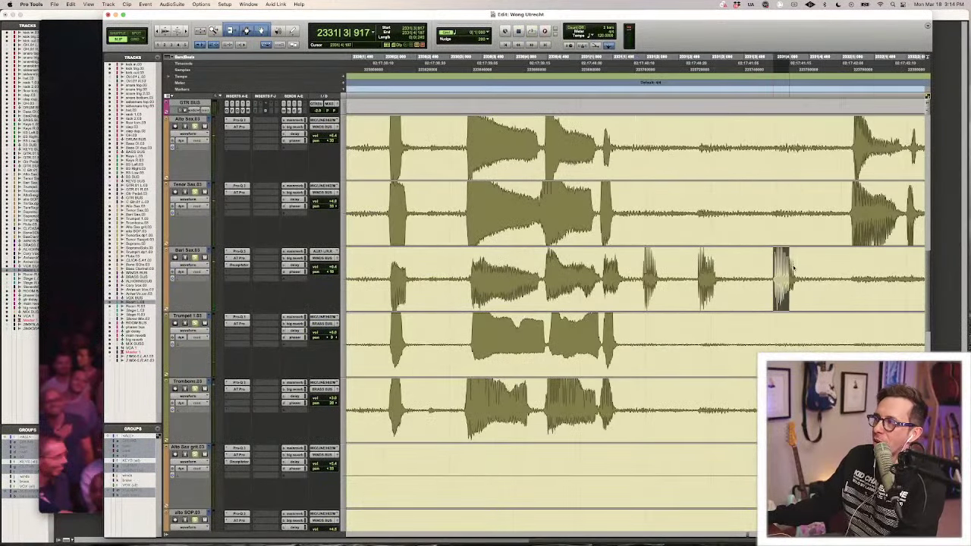
left_click(697, 268)
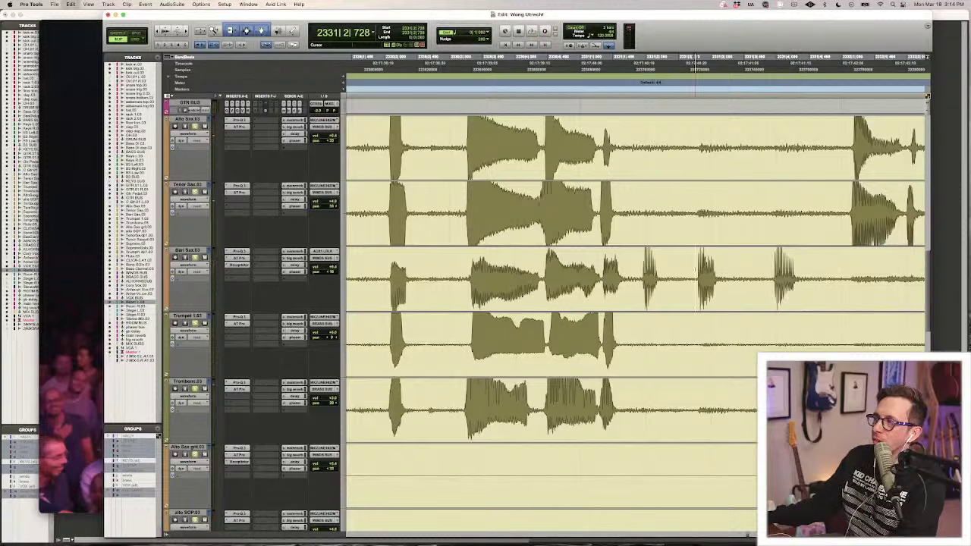
key("super+v")
left_click(574, 268)
key("space")
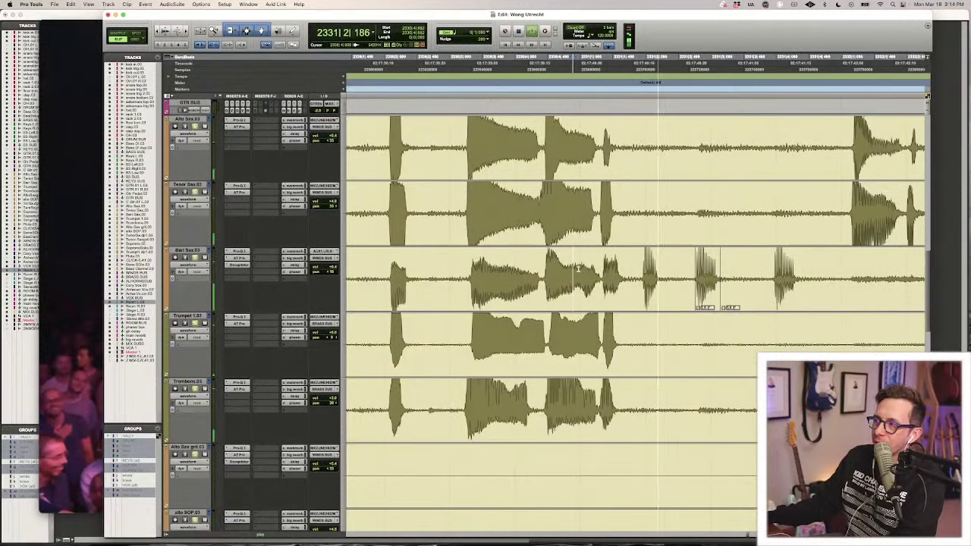
Select the replacement bari sax note and audition it again from just before it in bar 2331.
left_click(709, 298)
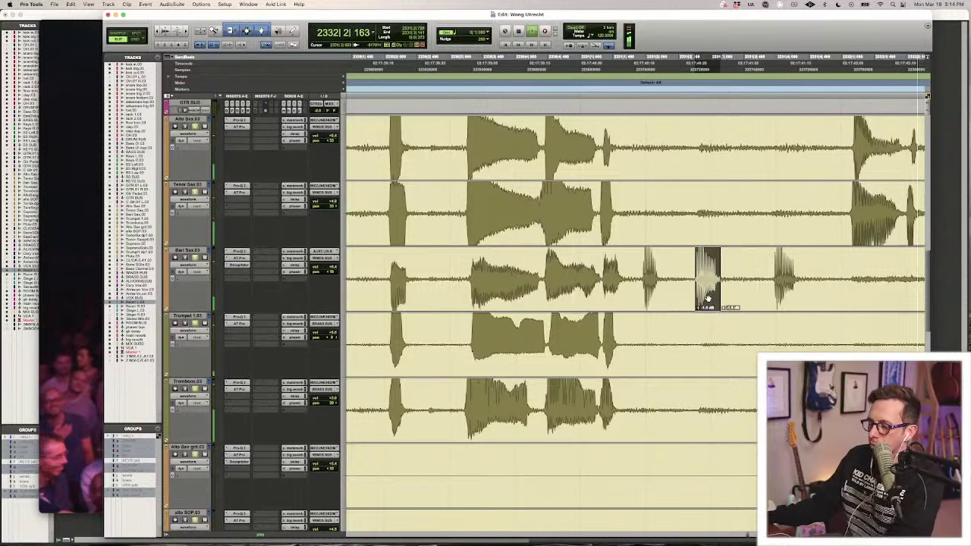
key("space")
left_click(601, 285)
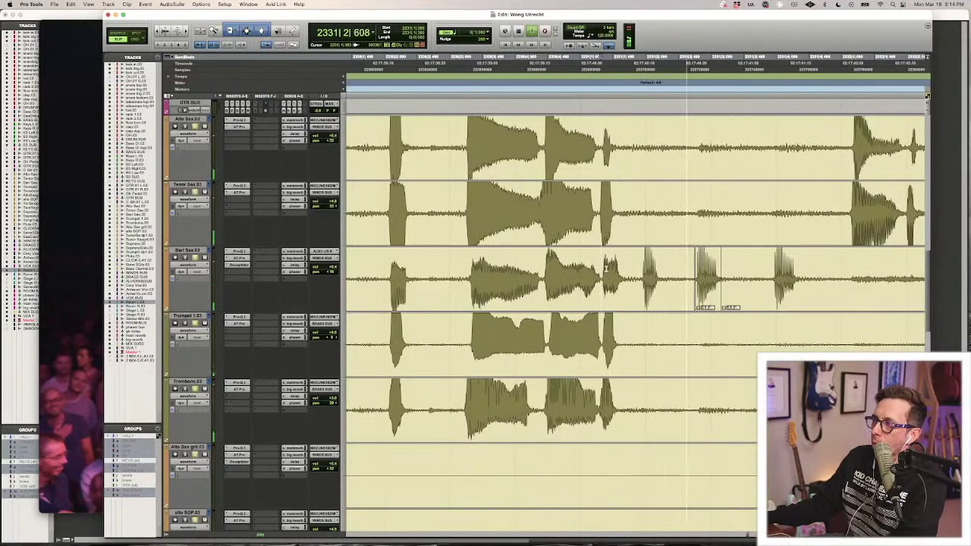
Apply batch fades with equal-gain crossfades to all bari sax clips and play back from 2330|3|267.
triple_click(513, 269)
key("super+f")
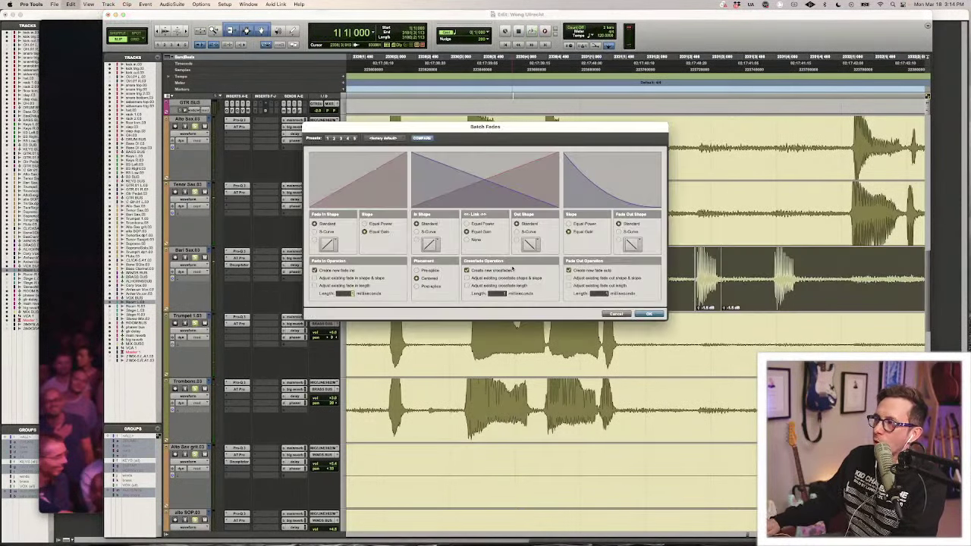
key("Return")
left_click(468, 267)
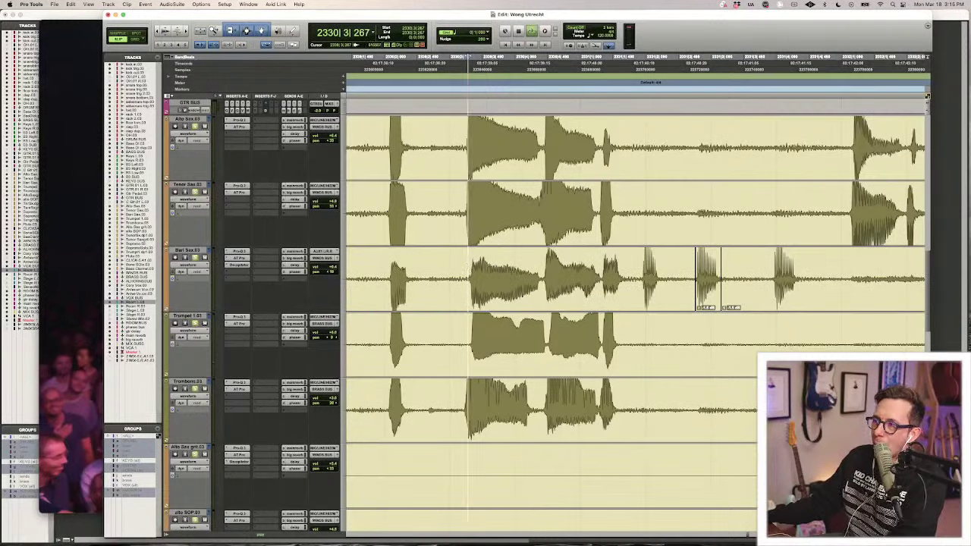
key("super+bracketleft")
key("space")
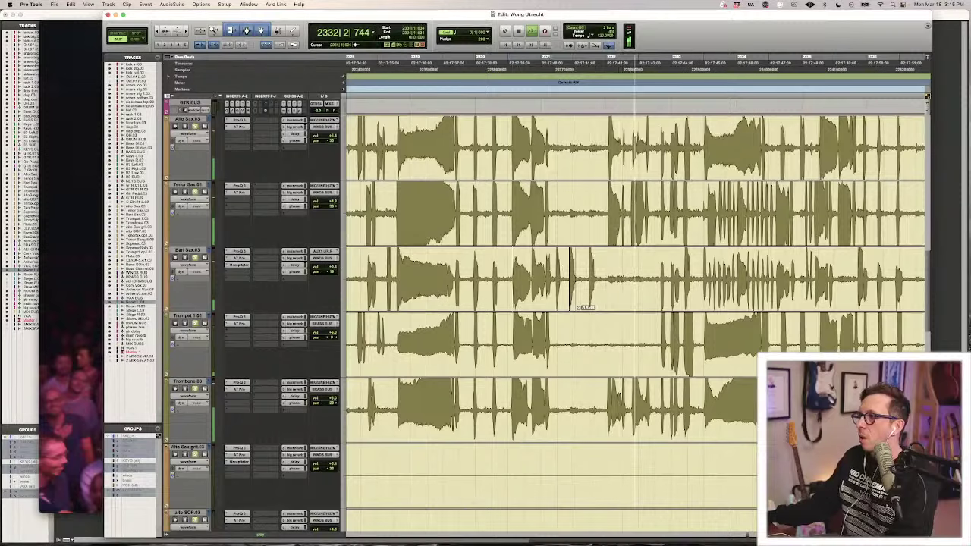
Follow the soloed horns through the rest of the passage to about bar 2342, checking the waveforms.
key("super+bracketright")
key("super+bracketright")
scroll(490, 276, "right", 3)
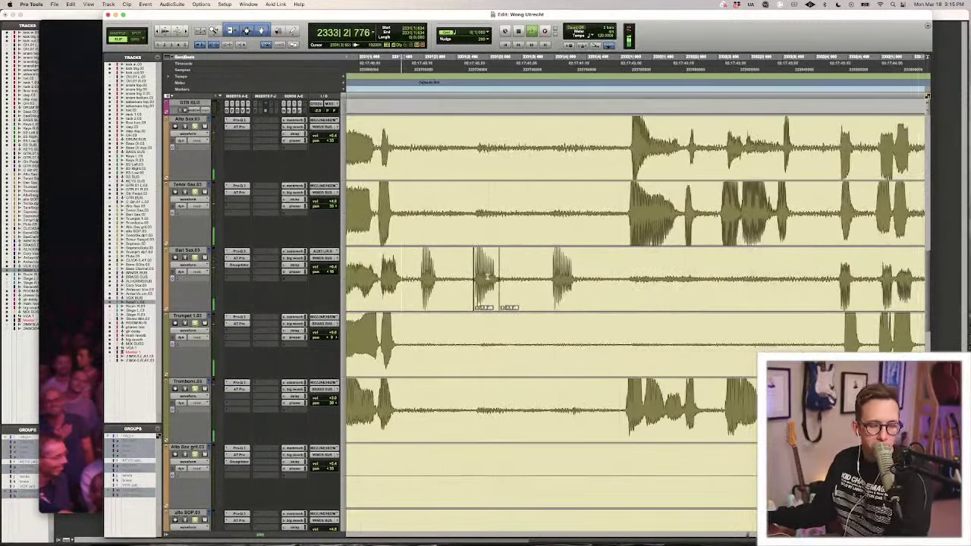
scroll(484, 277, "right", 6)
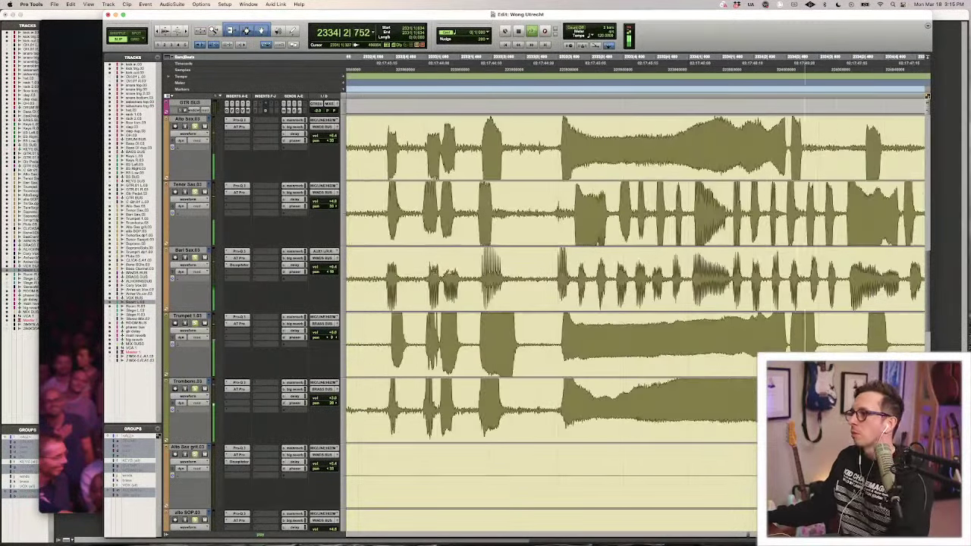
scroll(485, 277, "right", 2)
key("super+bracketleft")
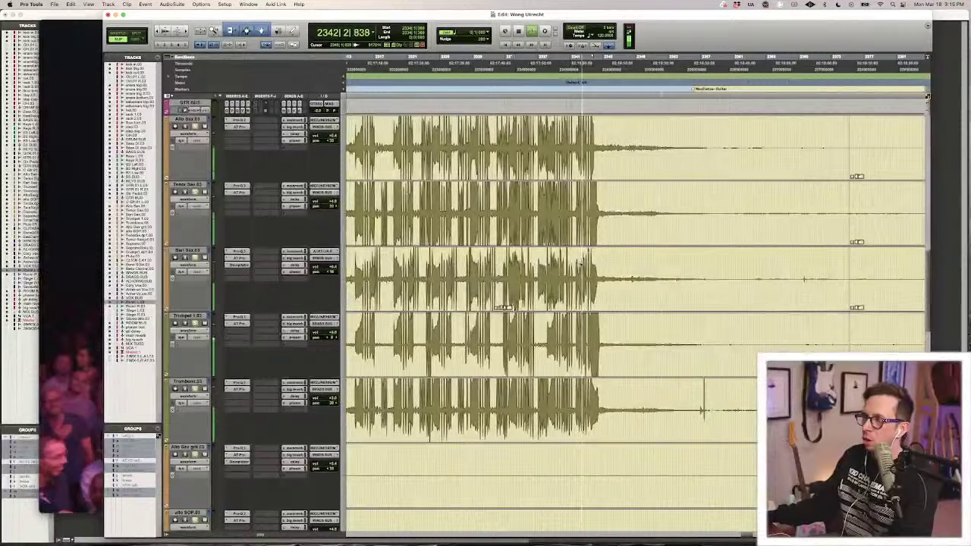
Replay the end of the horn passage up to about bar 2342 and examine it at different zoom levels.
key("space")
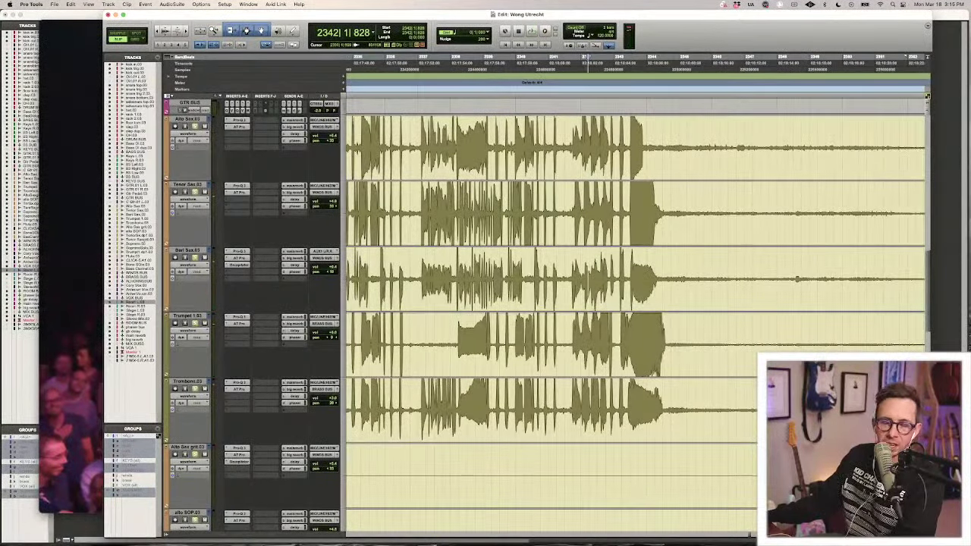
left_click(422, 63)
key("space")
key("t")
key("t")
key("t")
scroll(422, 227, "right", 3)
key("r")
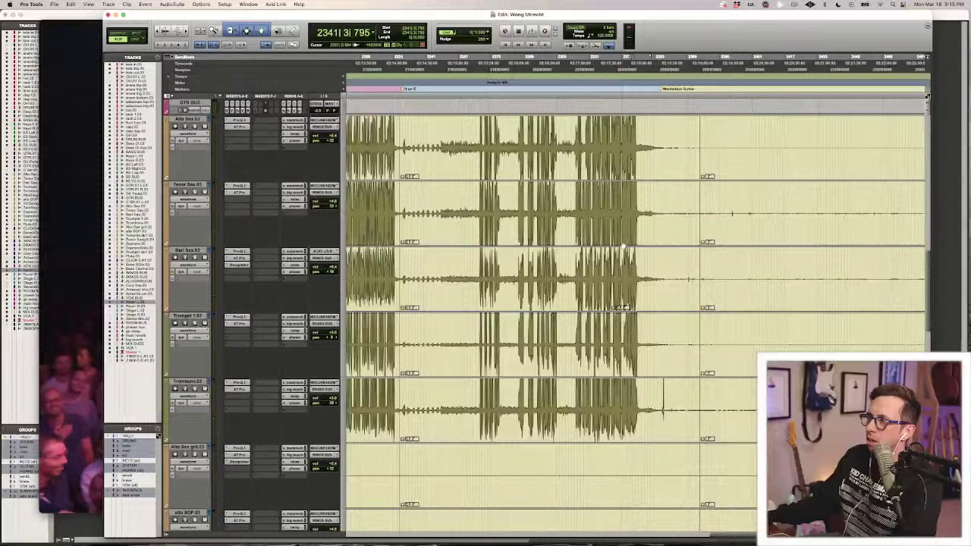
Play the ending of the Work It Out song and examine the horn and guitar waveforms around bars 1825 to 1832.
key("r")
key("r")
key("r")
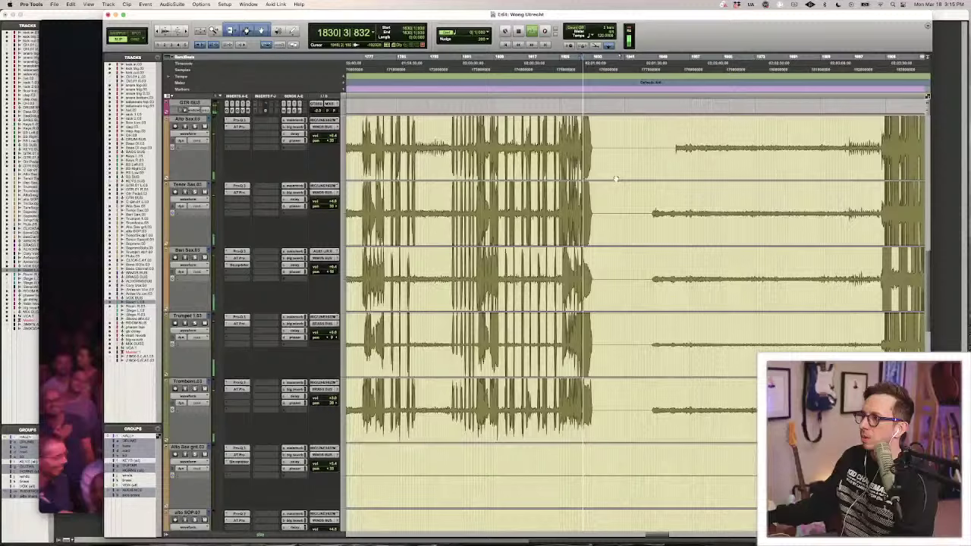
scroll(616, 179, "up", 5)
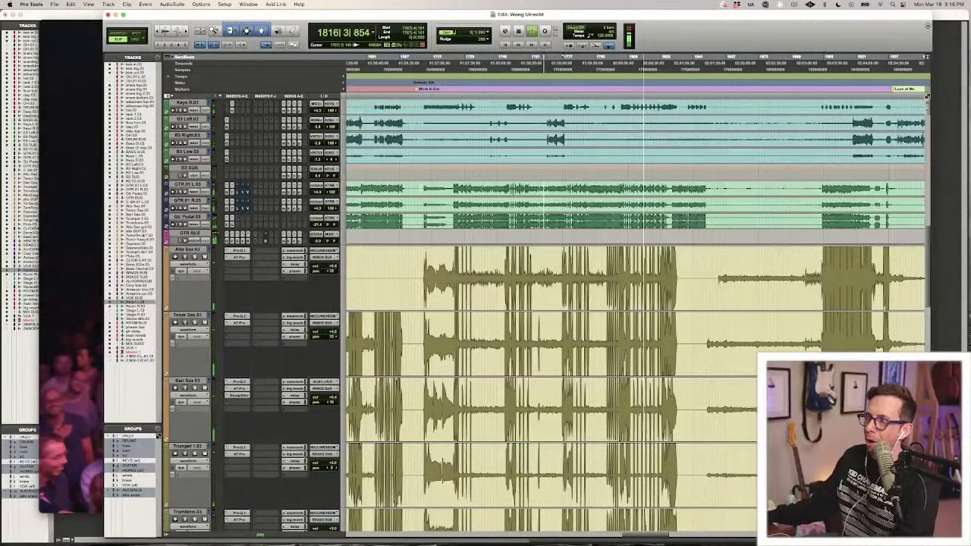
left_click_drag(422, 199, 483, 203)
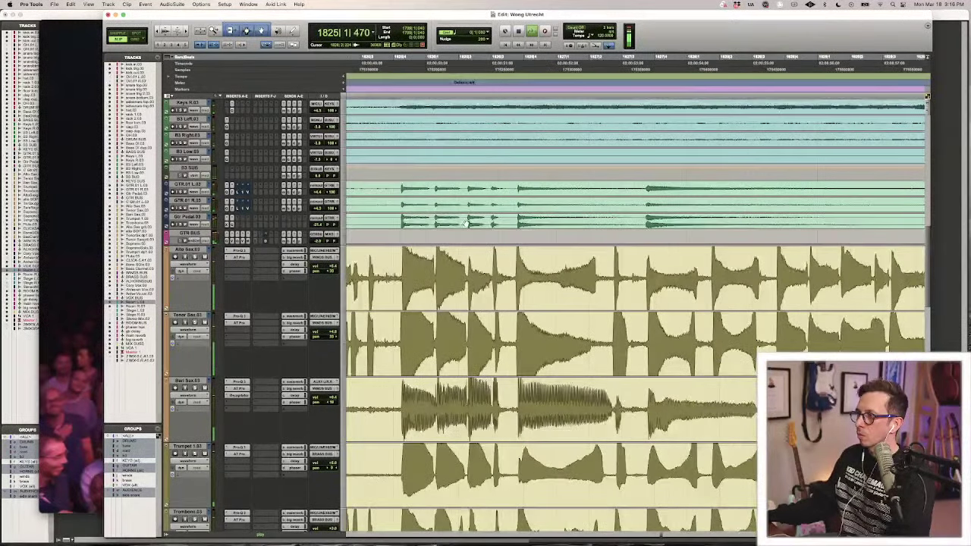
scroll(467, 223, "down", 3)
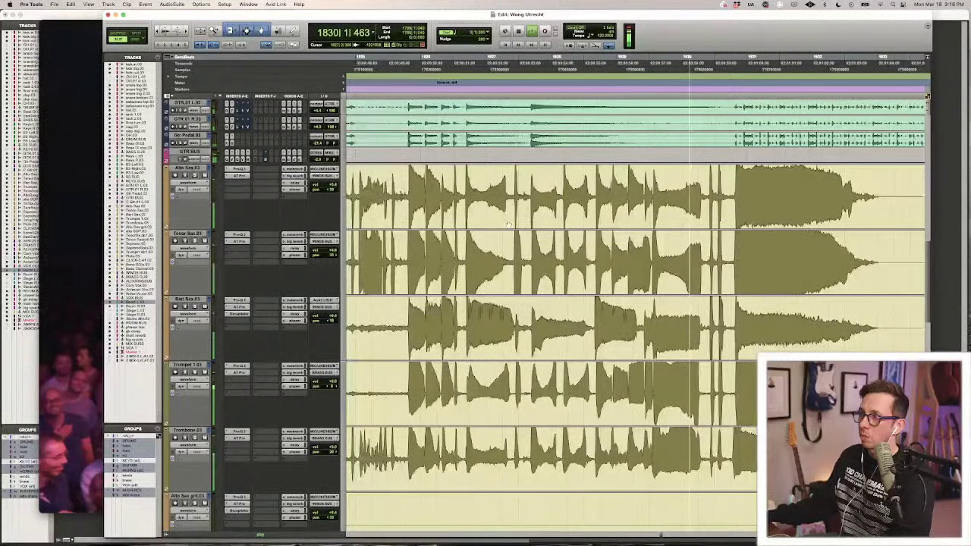
key("r")
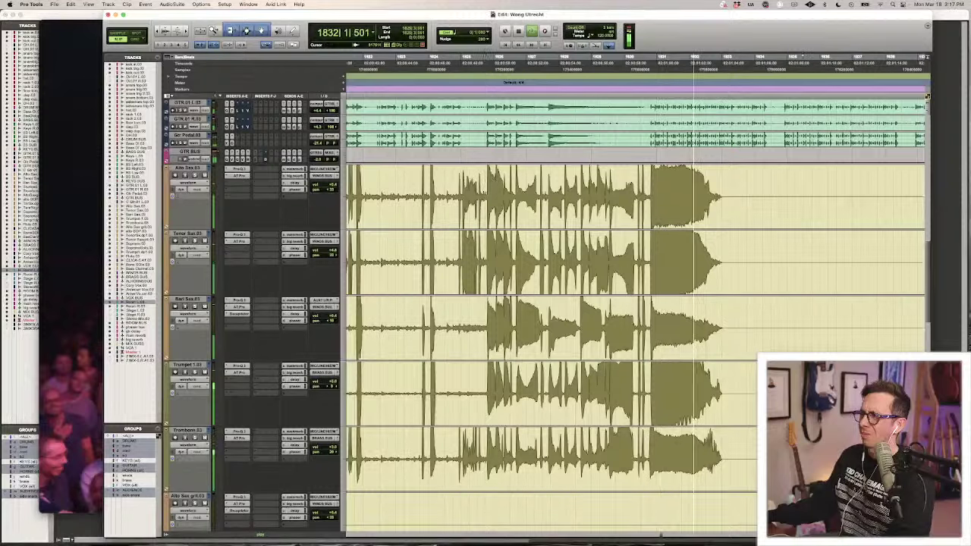
Solo the horn tracks and replay the closing phrase from 1825|3|951.
key("space")
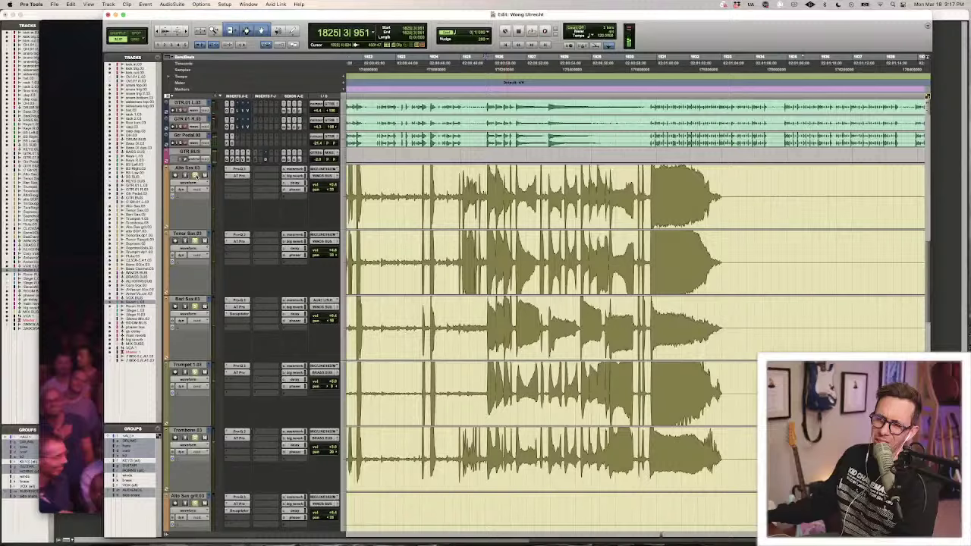
key("t")
key("space")
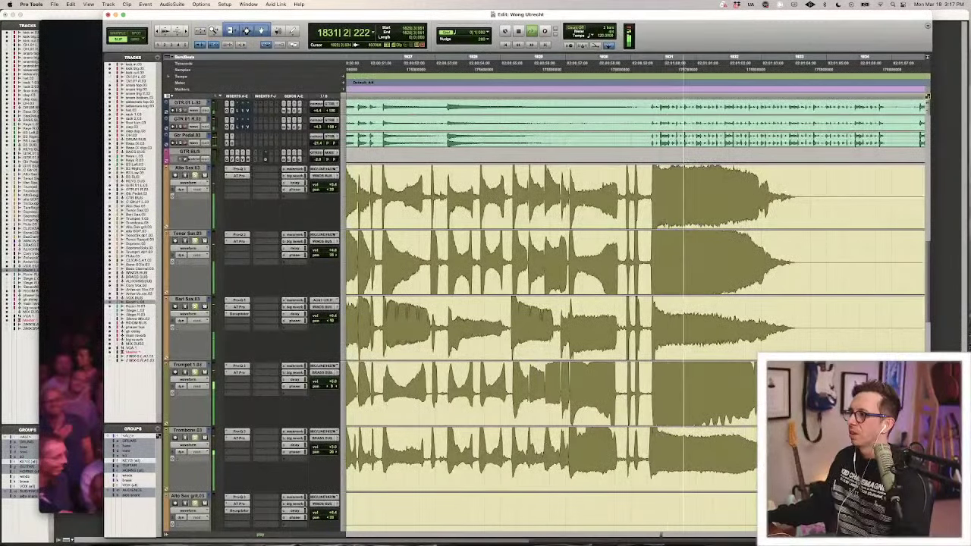
Stop playback and examine the short horn hits before the final held note around bar 1830 up close.
key("space")
left_click(625, 179)
key("t")
key("t")
key("t")
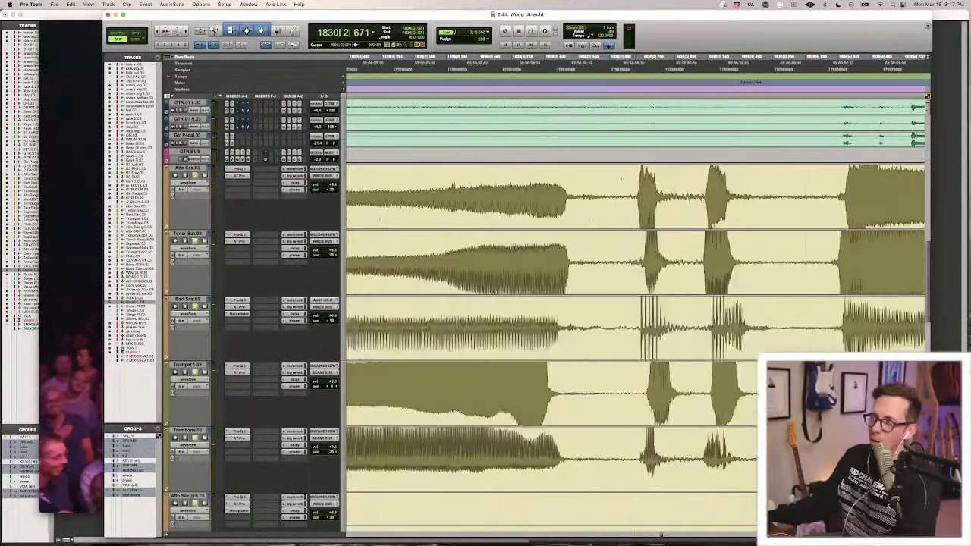
scroll(712, 213, "down", 10)
key("r")
key("r")
scroll(712, 213, "up", 9)
left_click(607, 178)
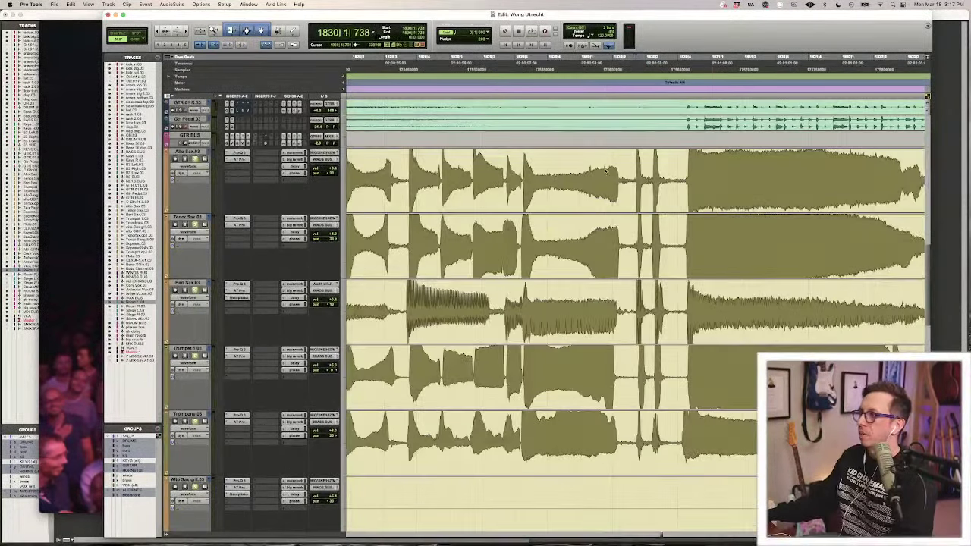
Play the soloed horns from 1830|1|738 and examine the final held note and its release.
key("space")
key("r")
key("r")
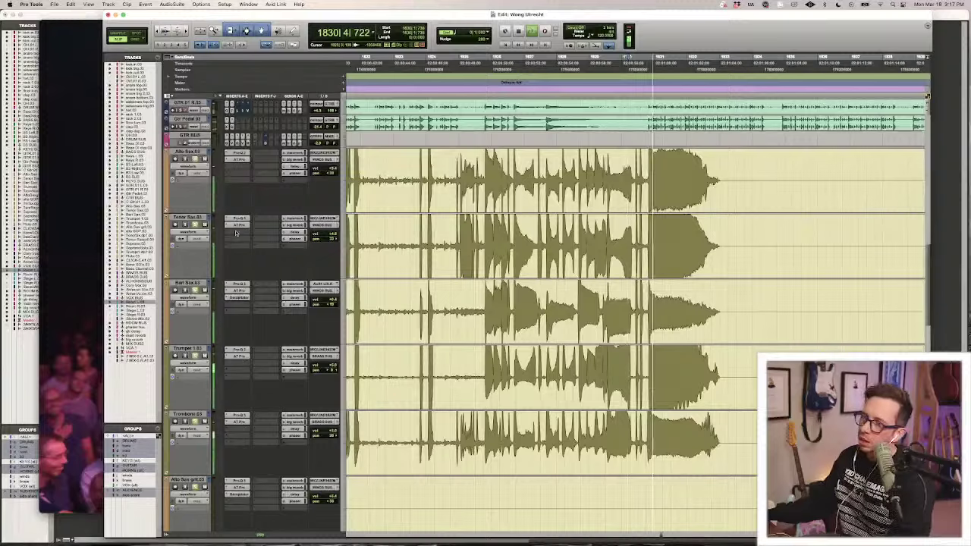
scroll(450, 250, "right", 5)
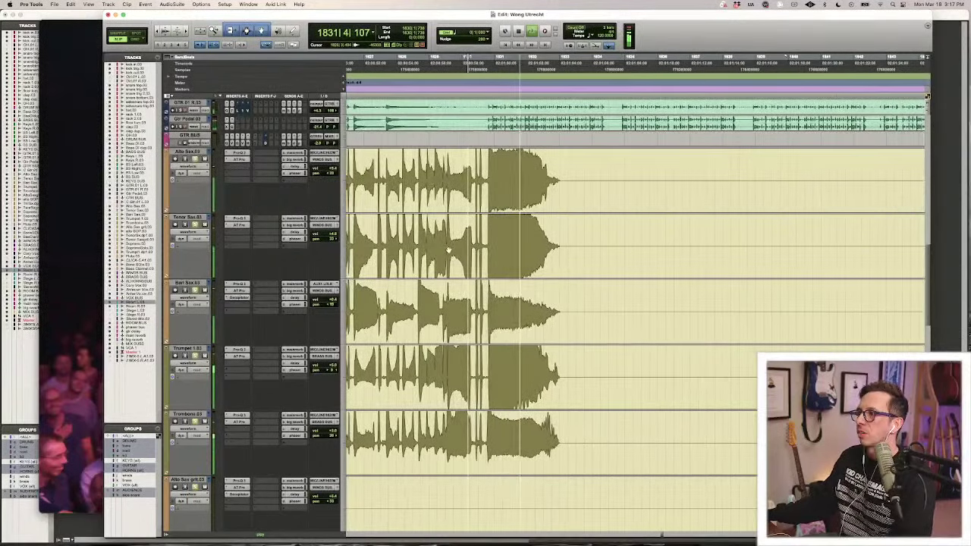
key("ctrl+bracketright")
key("ctrl+bracketright")
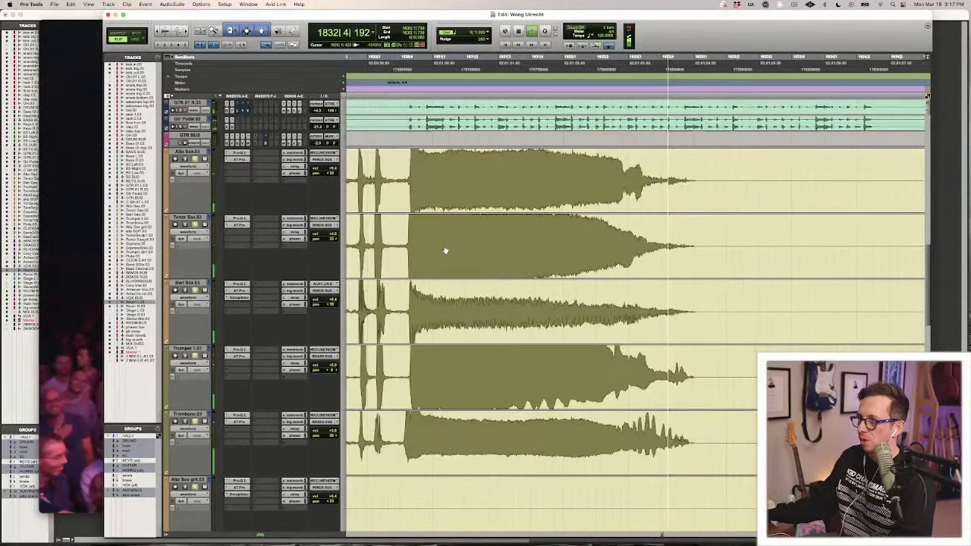
key("ctrl+bracketleft")
key("ctrl+bracketleft")
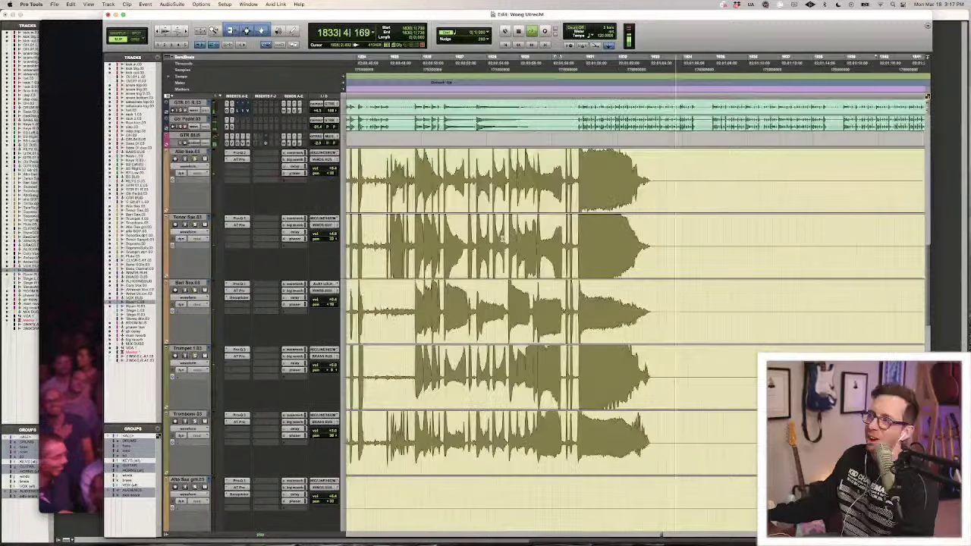
Replay the soloed bass tracks from around bar 1830 and examine the bass and drum waveforms up to bar 1841.
scroll(637, 304, "up", 4)
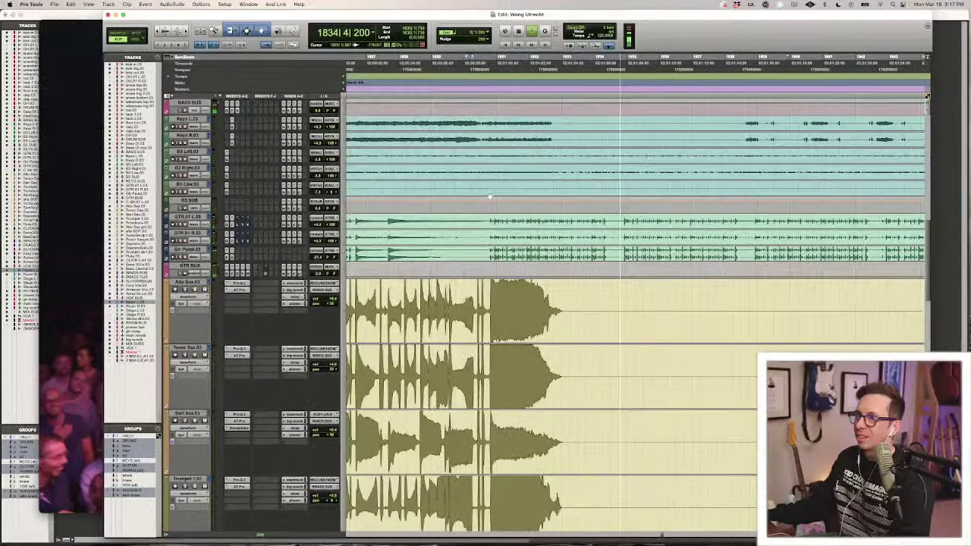
scroll(637, 303, "up", 4)
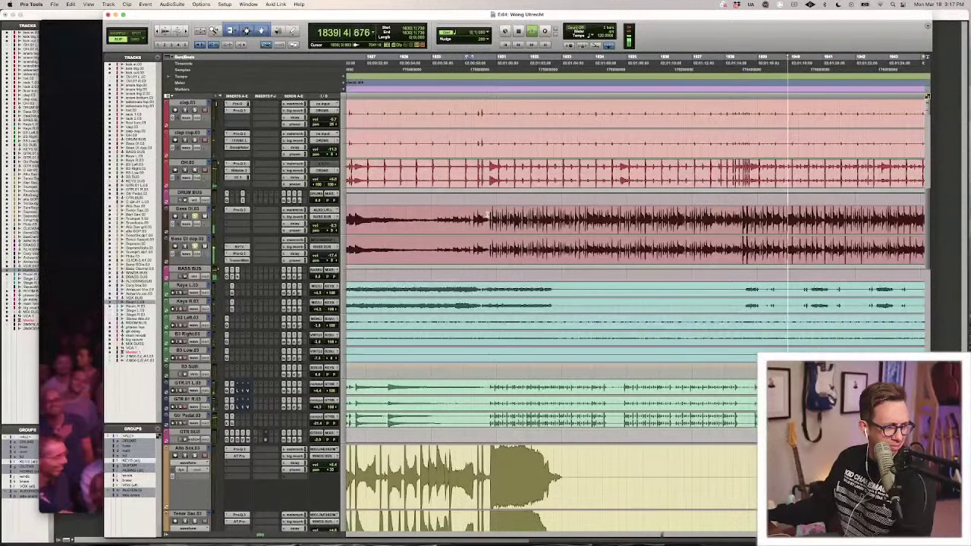
key("space")
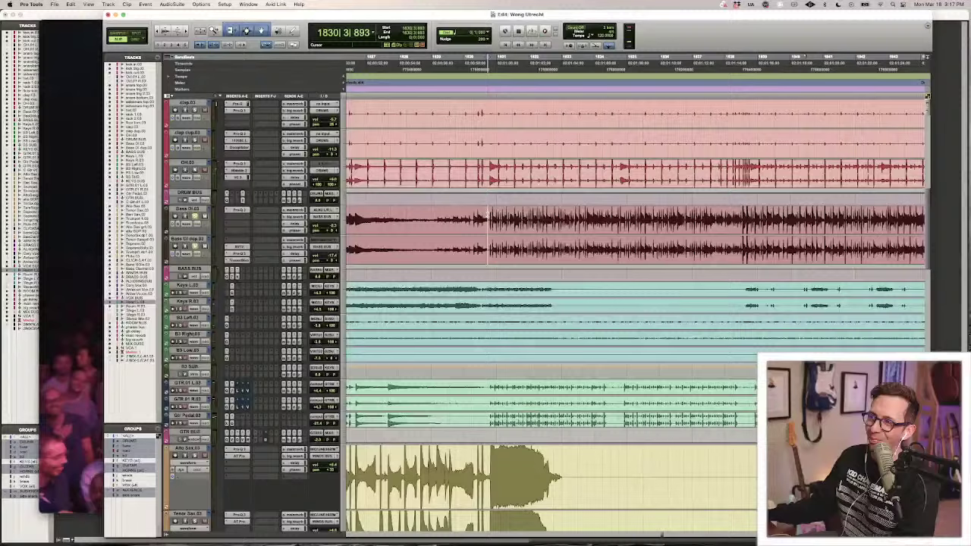
key("space")
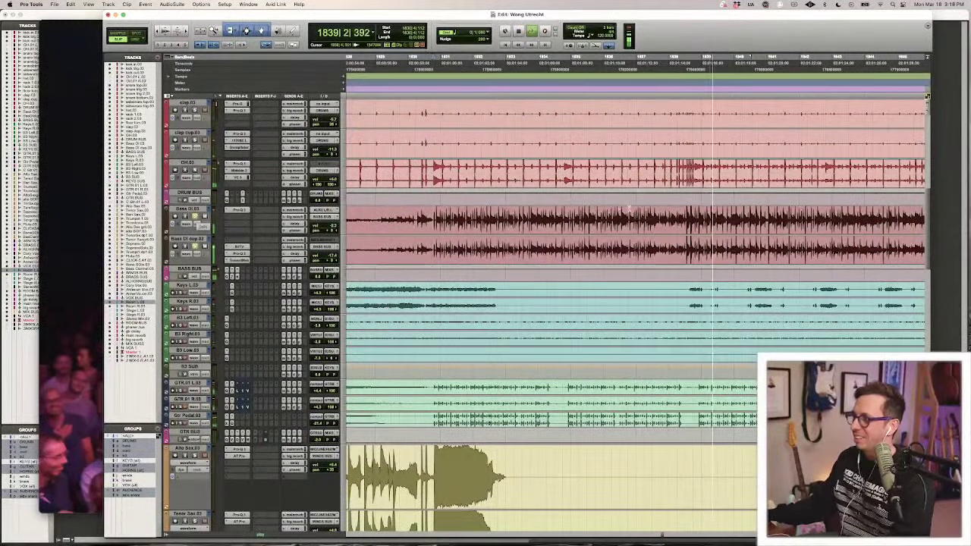
key("t")
key("t")
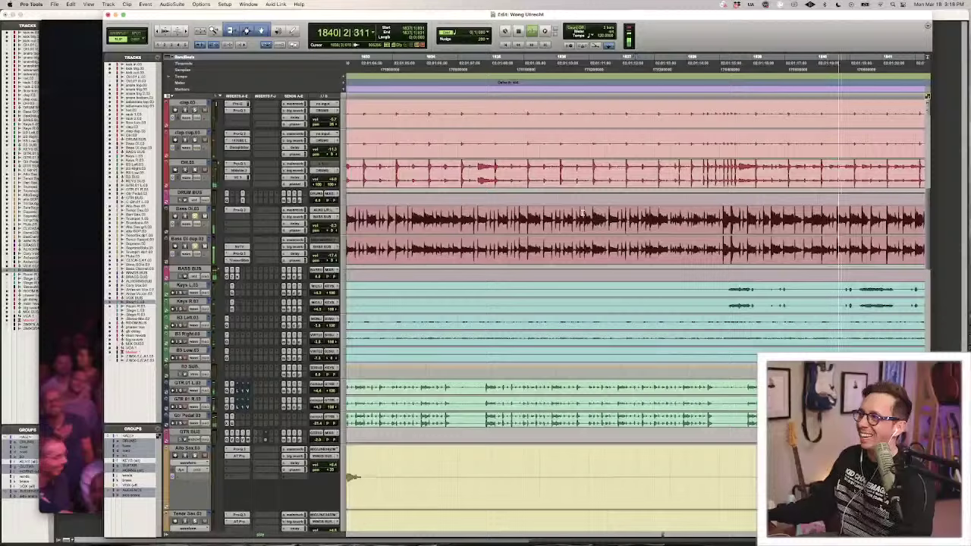
key("r")
scroll(585, 212, "up", 4)
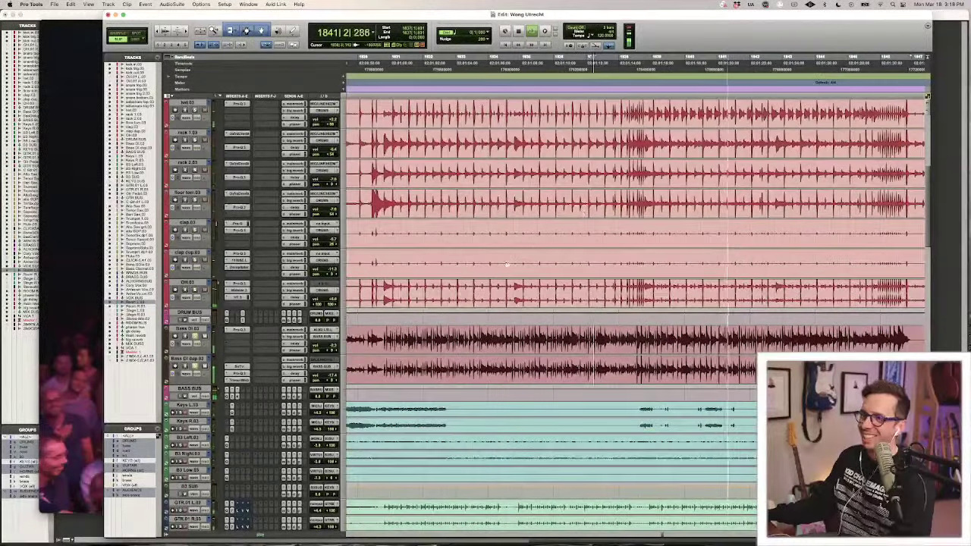
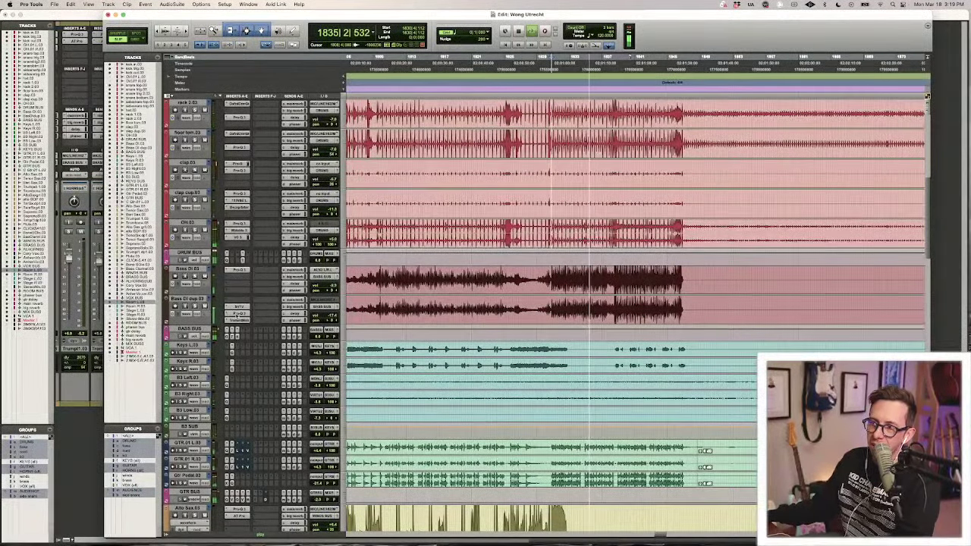
Shift the low boost in the duplicate Bass DI track's Pro-Q 3 equalizer slightly higher in frequency.
left_click(242, 313)
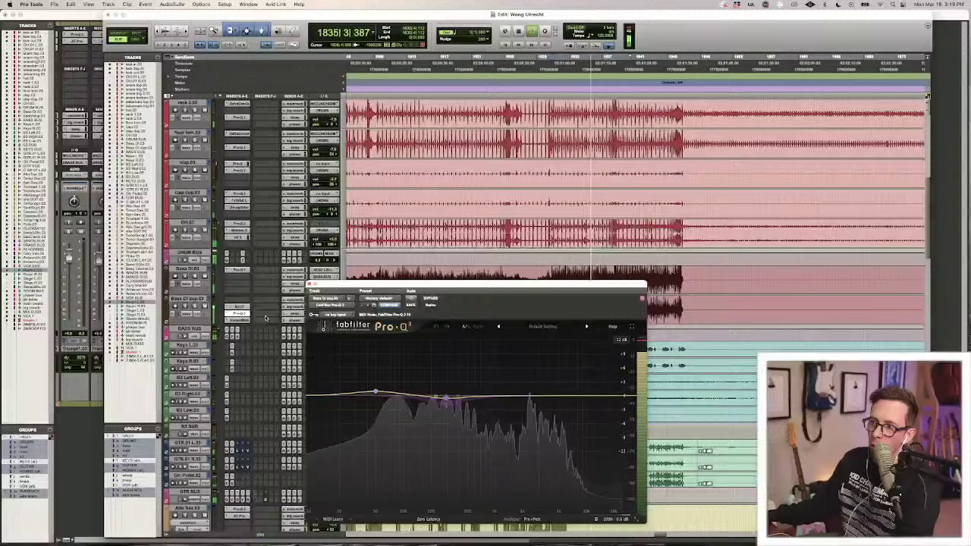
mouse_move(387, 393)
left_mouse_down()
mouse_move(387, 344)
mouse_move(381, 392)
left_mouse_up()
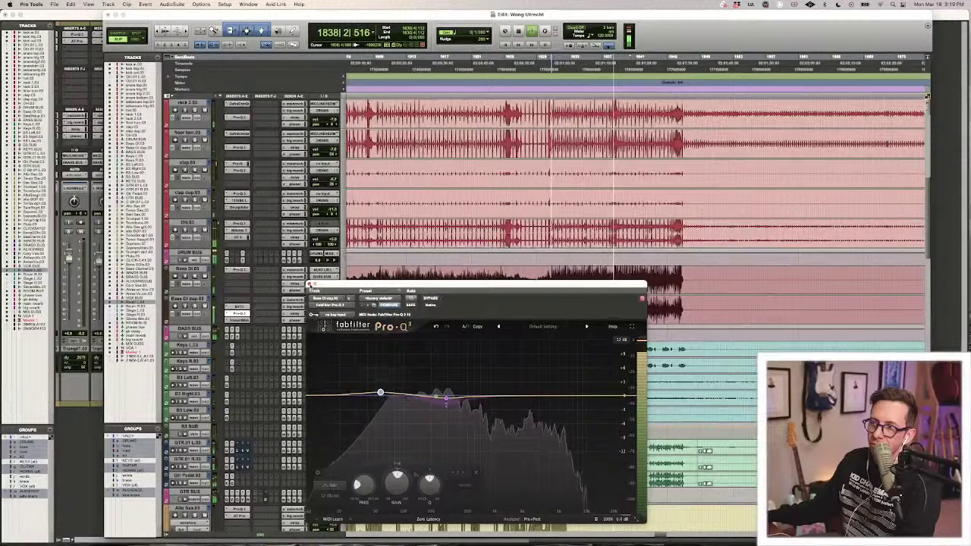
left_click(310, 285)
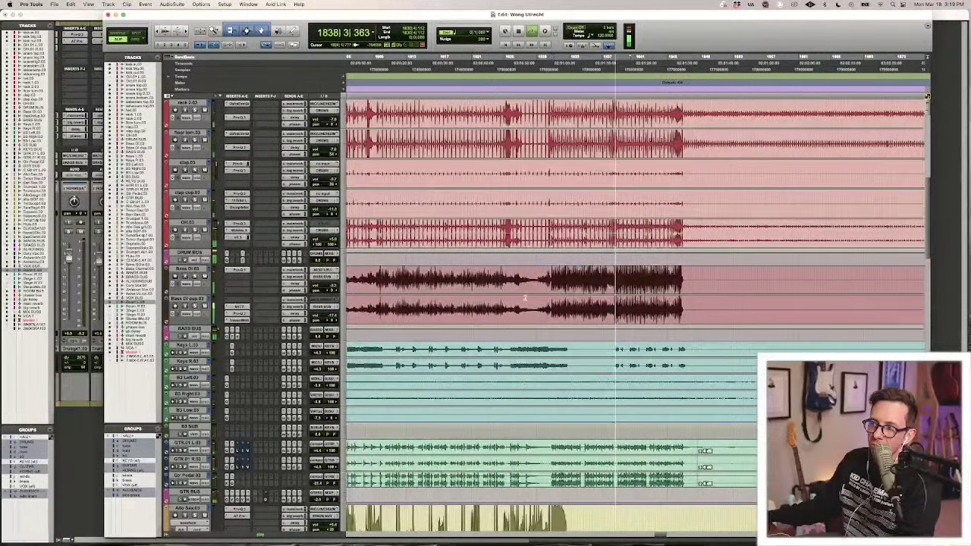
Restart playback from bar 1830 and move the low bell in the BASS BUS Pro-Q 3 to about 77 Hz.
key("space")
key("space")
left_click(226, 332)
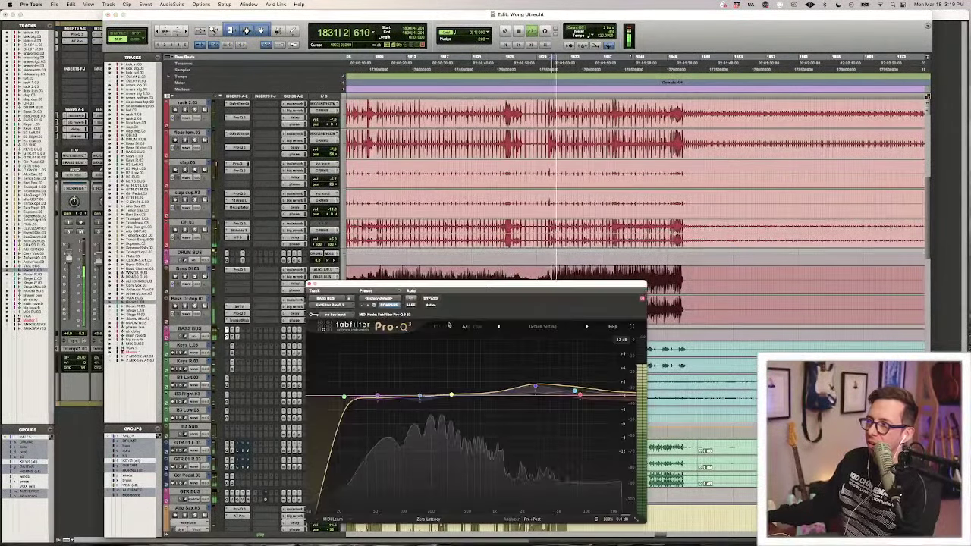
mouse_move(369, 408)
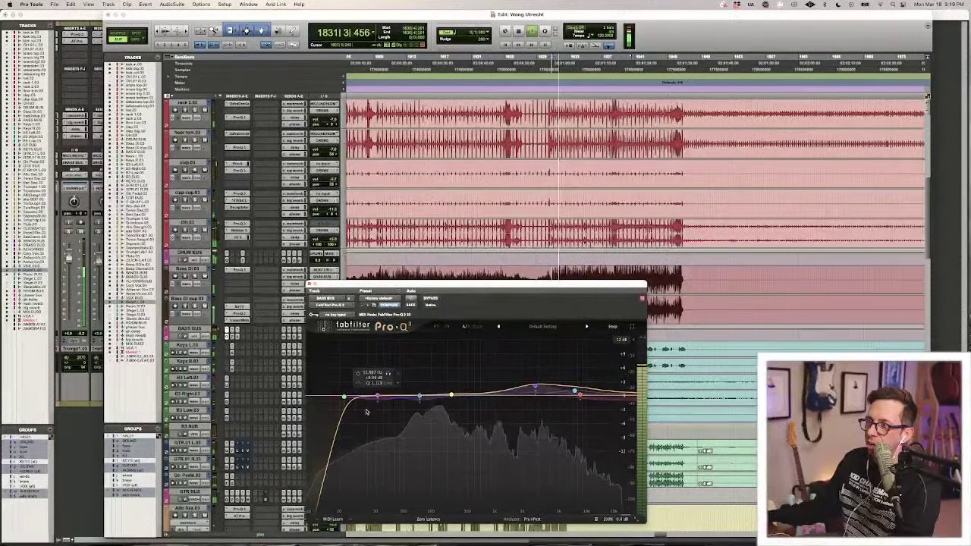
left_click_drag(366, 412, 393, 395)
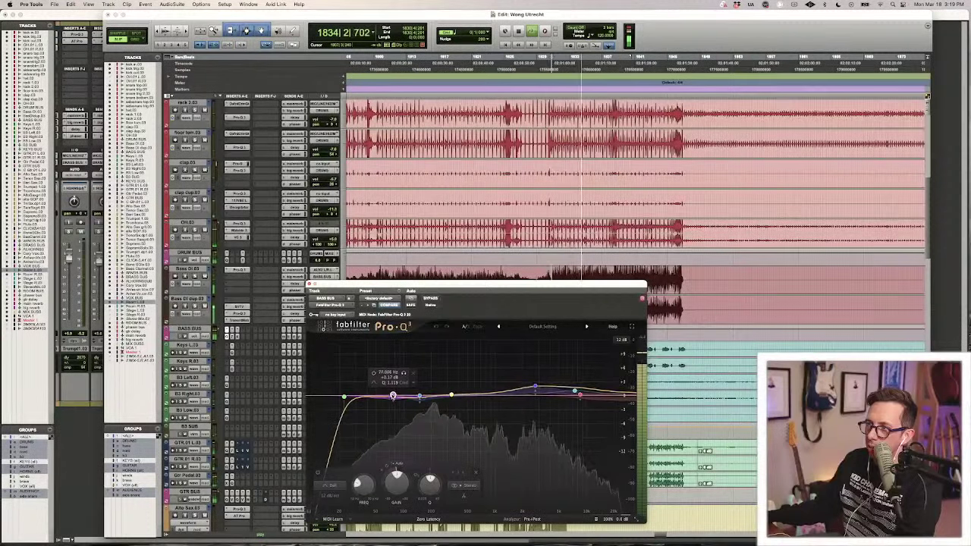
left_click(309, 284)
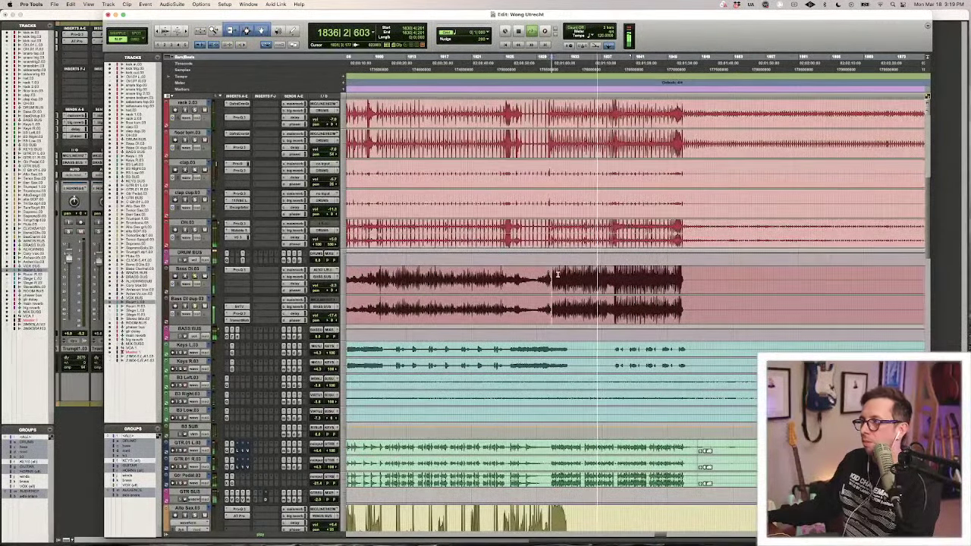
Lower the low cut slightly in the kick in track's Pro-Q 3 and set its low bell to about 44 Hz at +1.95 dB.
scroll(558, 275, "up", 5)
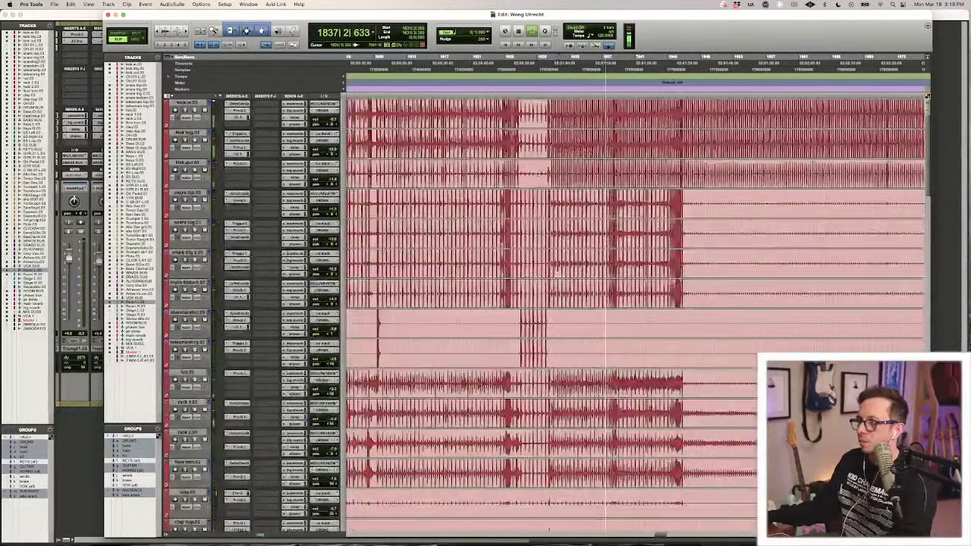
left_click(238, 113)
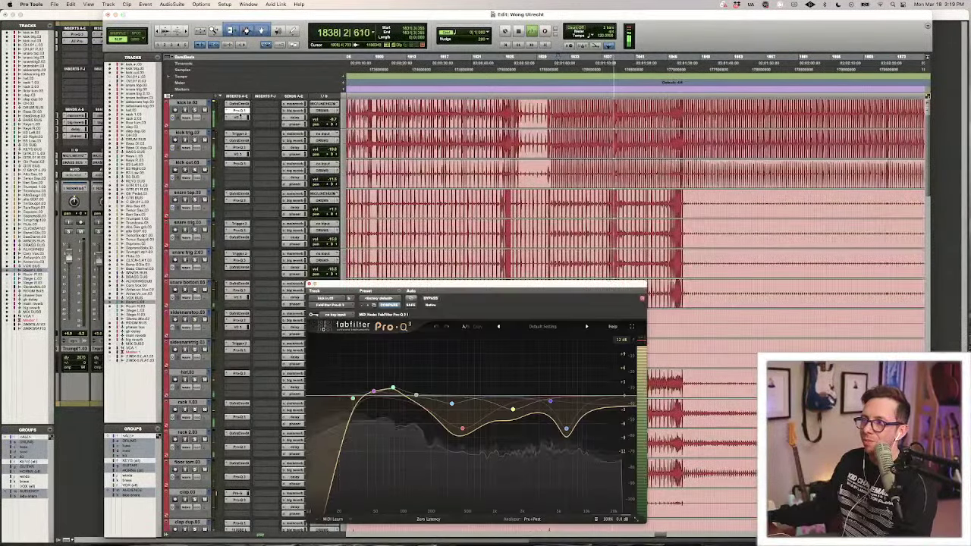
left_click_drag(353, 398, 371, 387)
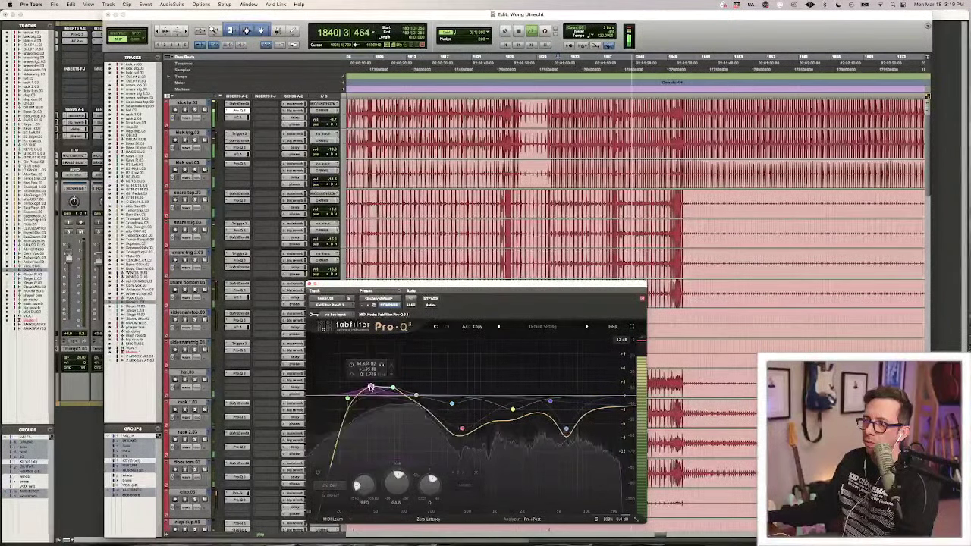
key("space")
key("super+w")
left_click(602, 205)
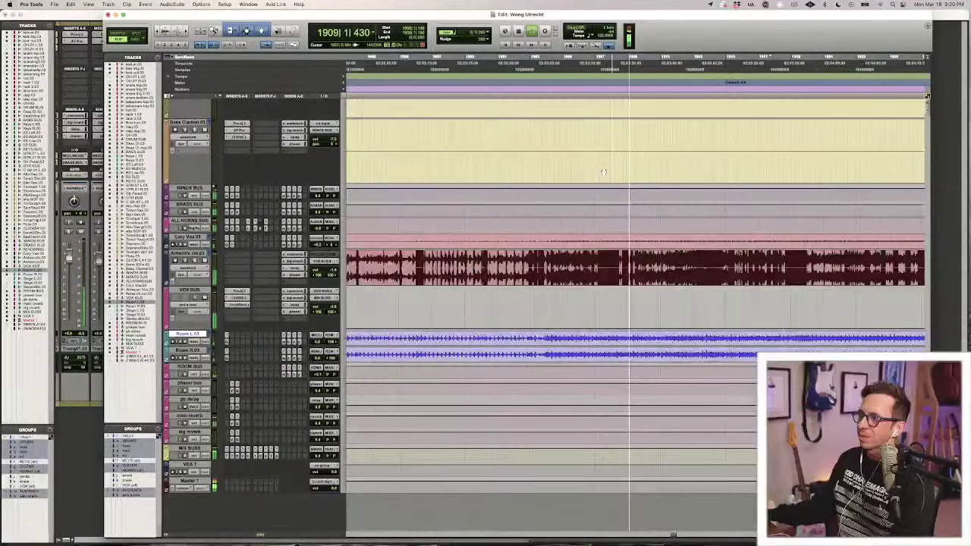
Replay the soloed lead vocal track several times from 1906|1|559.
key("space")
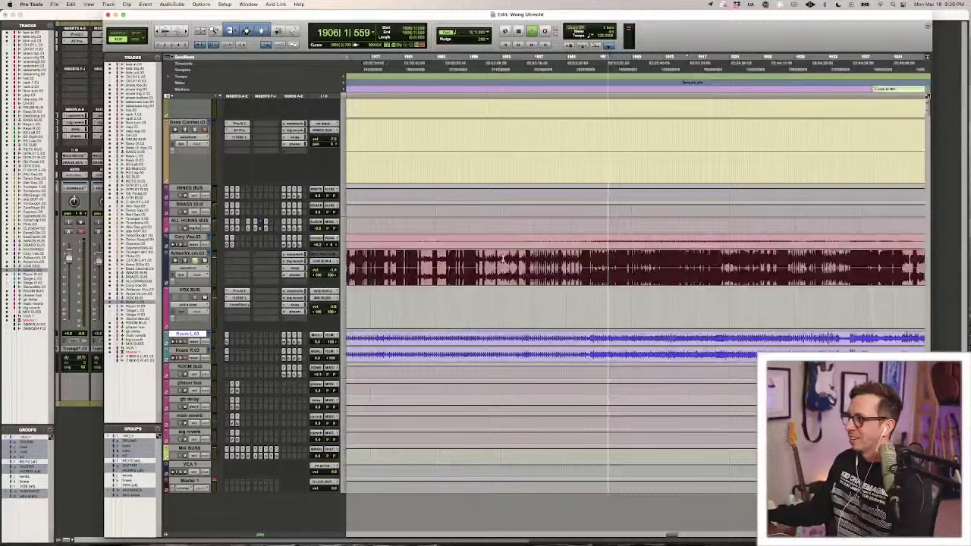
key("space")
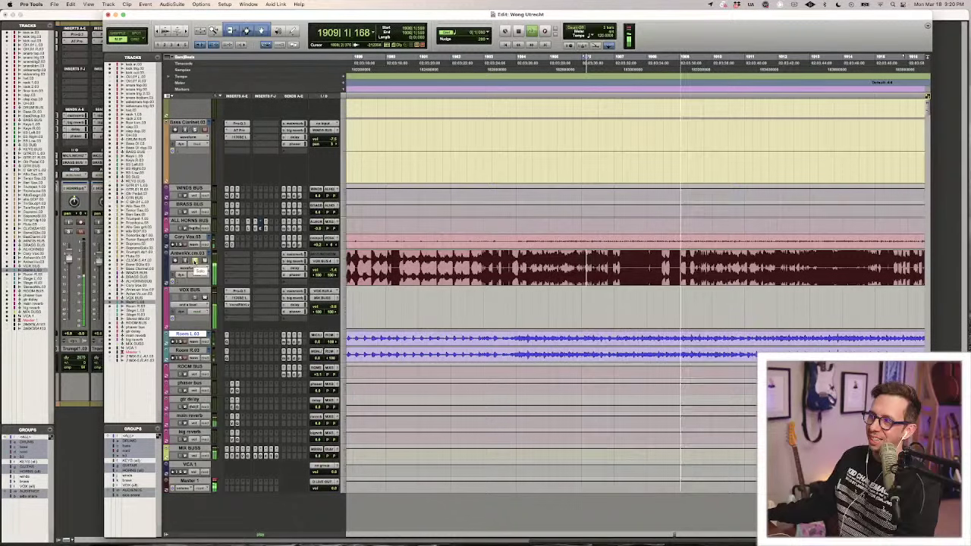
key("space")
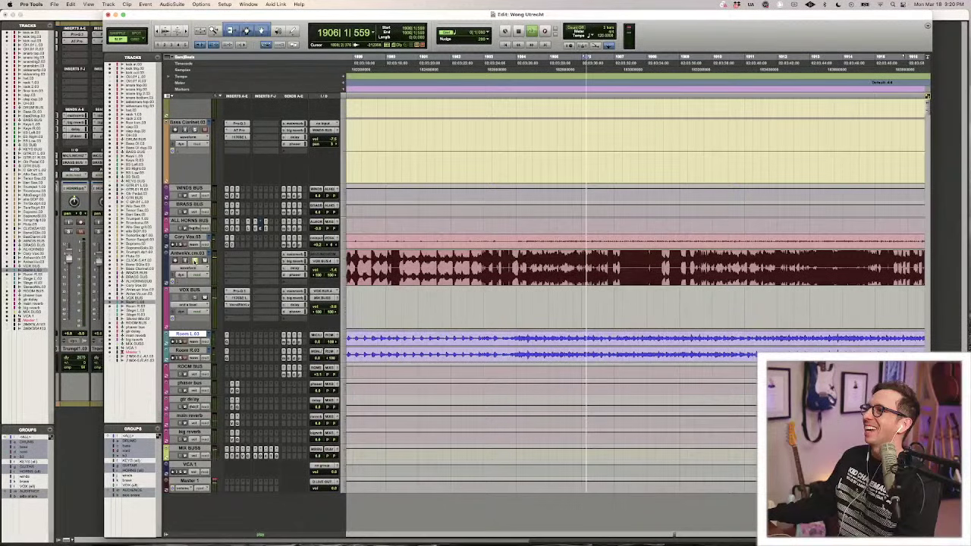
key("space")
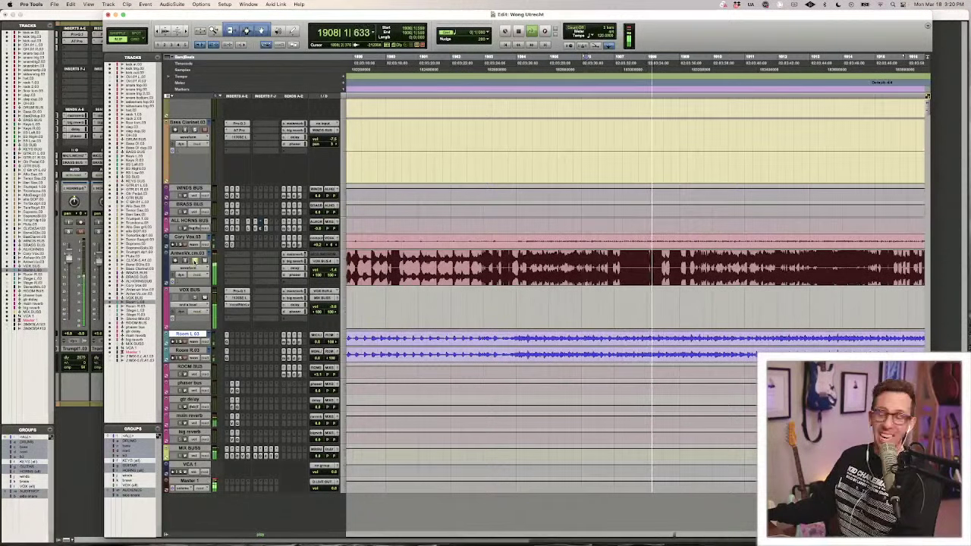
key("space")
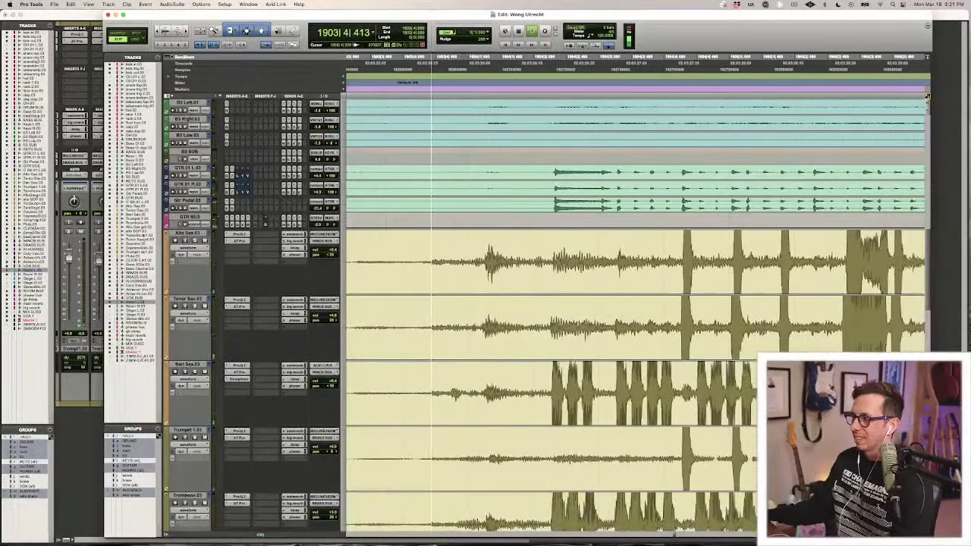
Play the full mix from bar 1903 and inspect the CLA MixDown and Trim plug-ins on the MIX BUSS track.
key("r")
key("r")
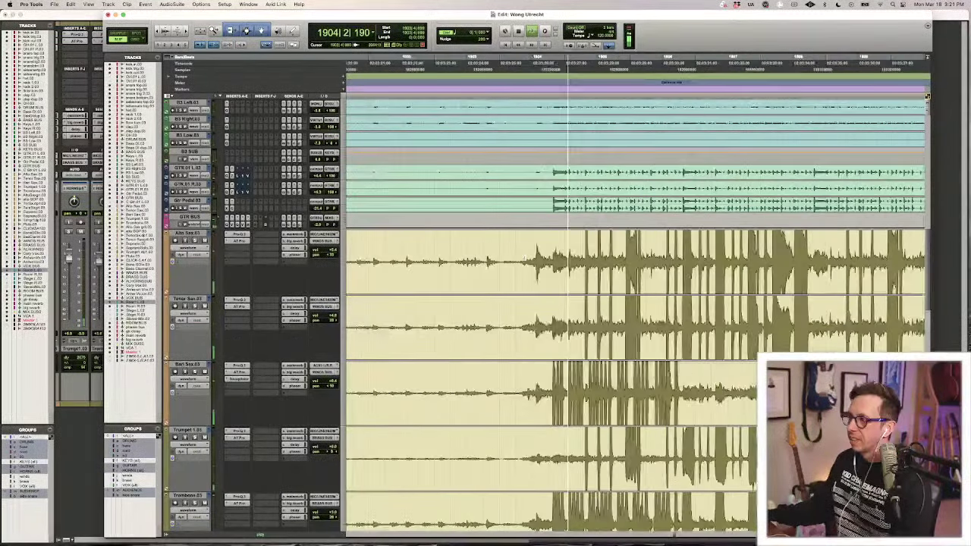
key("super+equal")
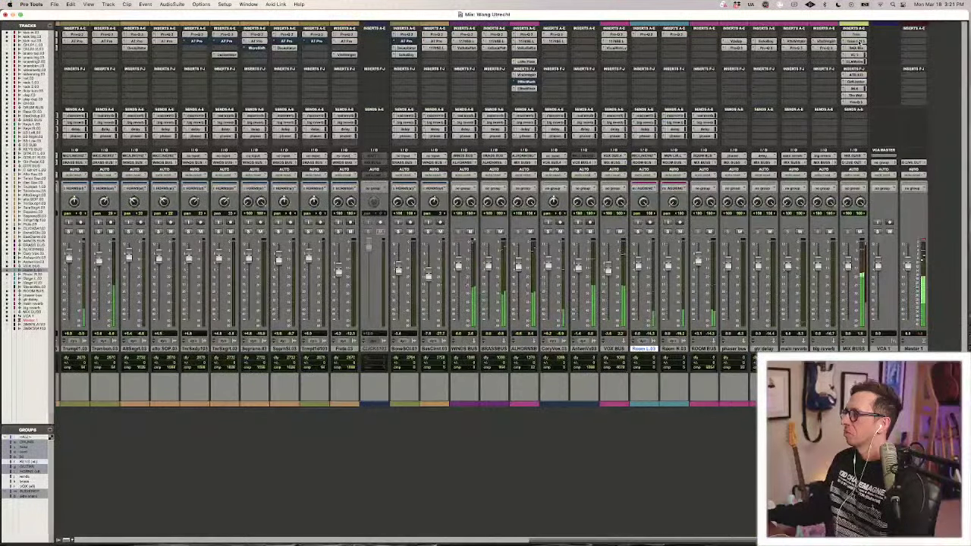
left_click(854, 61)
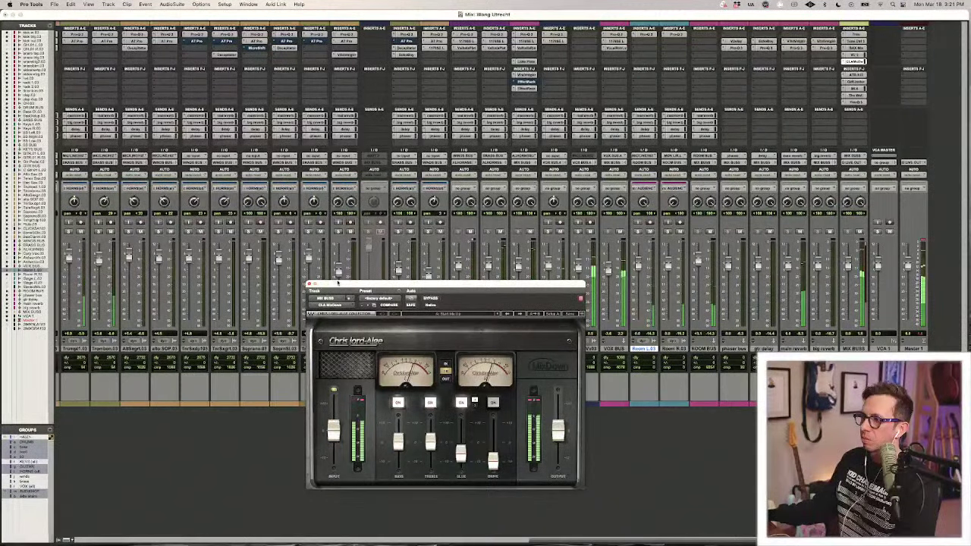
left_click(309, 284)
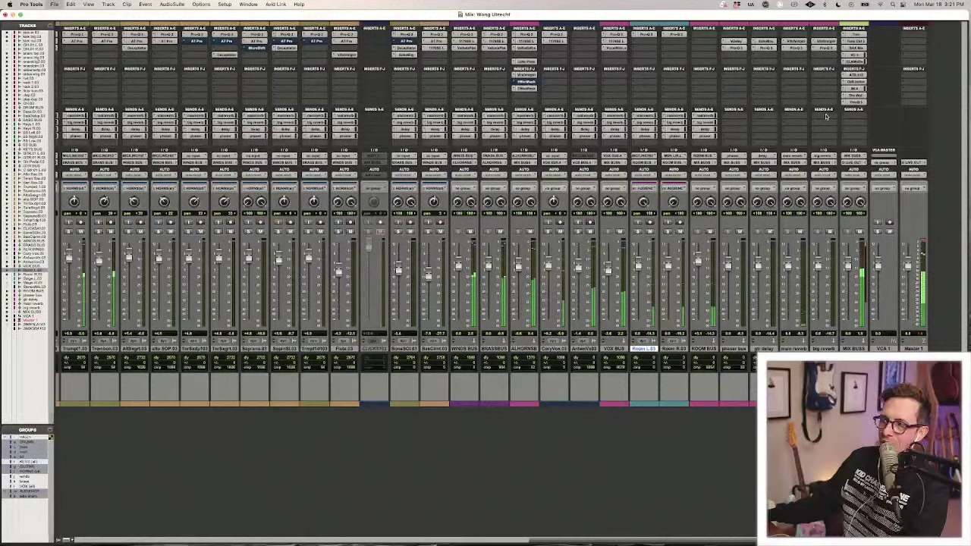
left_click(854, 34)
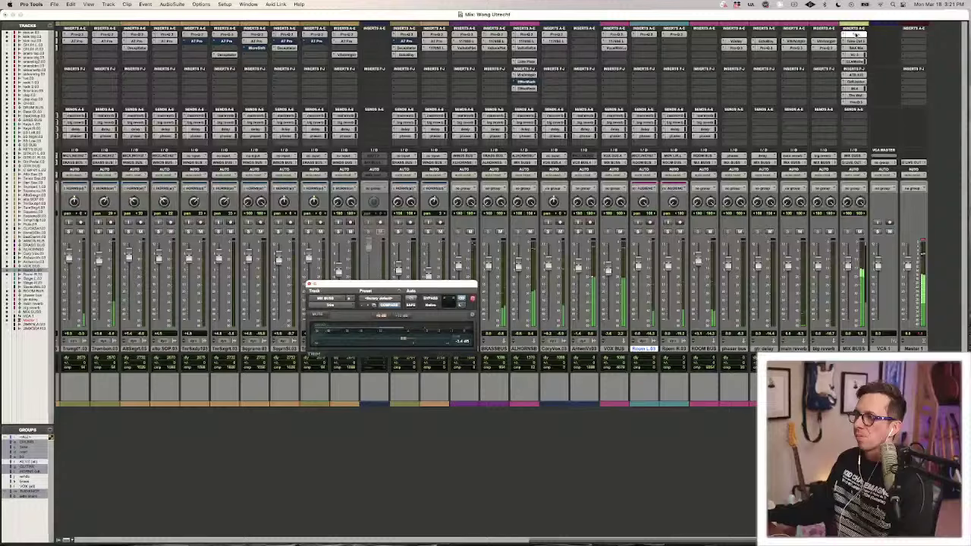
key("super+equal")
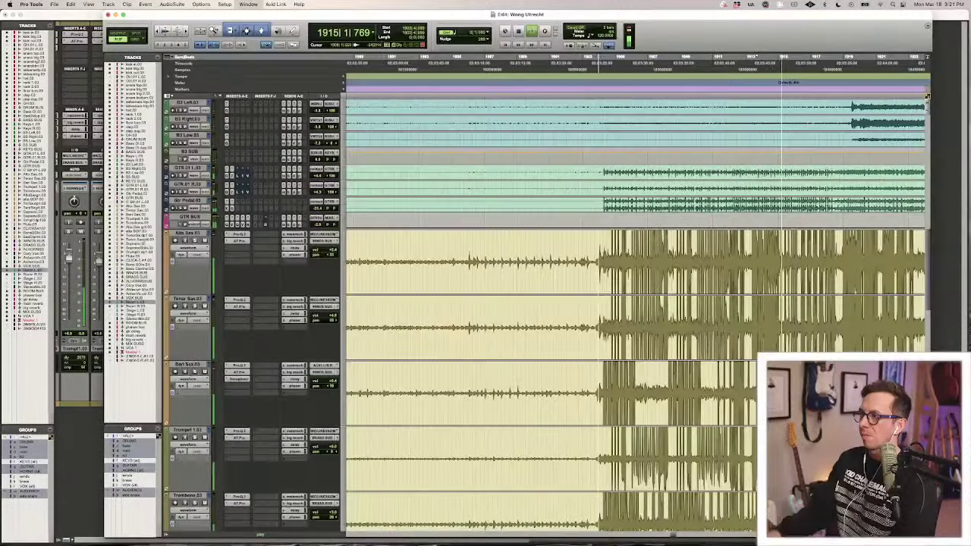
Play the horn section from bar 1914 to 1918 and examine its waveforms both up close and across the longer passage.
key("t")
key("t")
key("t")
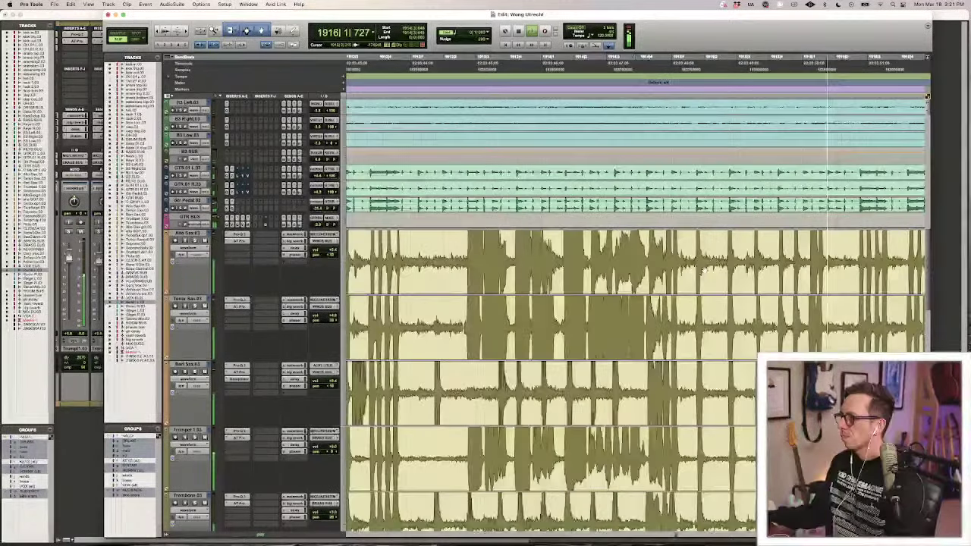
scroll(676, 260, "down", 3)
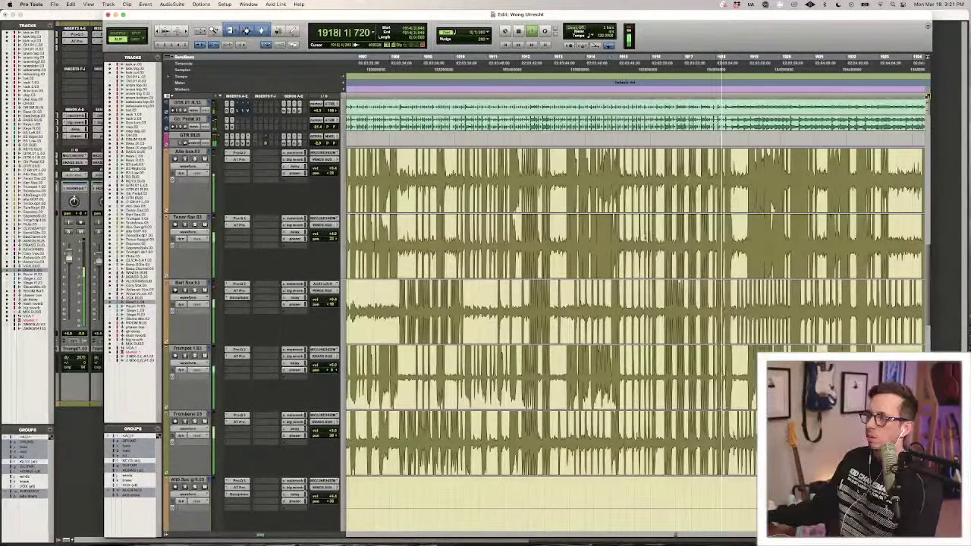
key("super+bracketright")
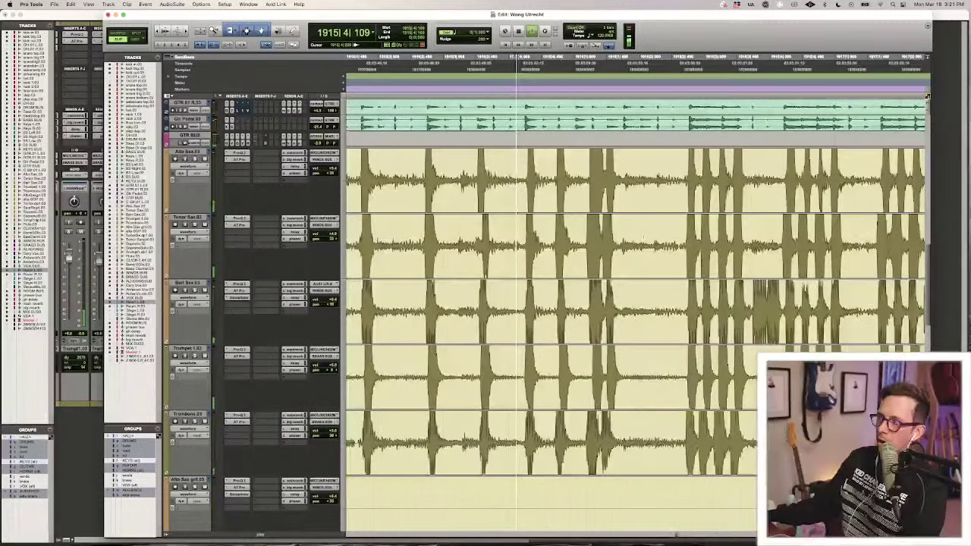
key("super+bracketright")
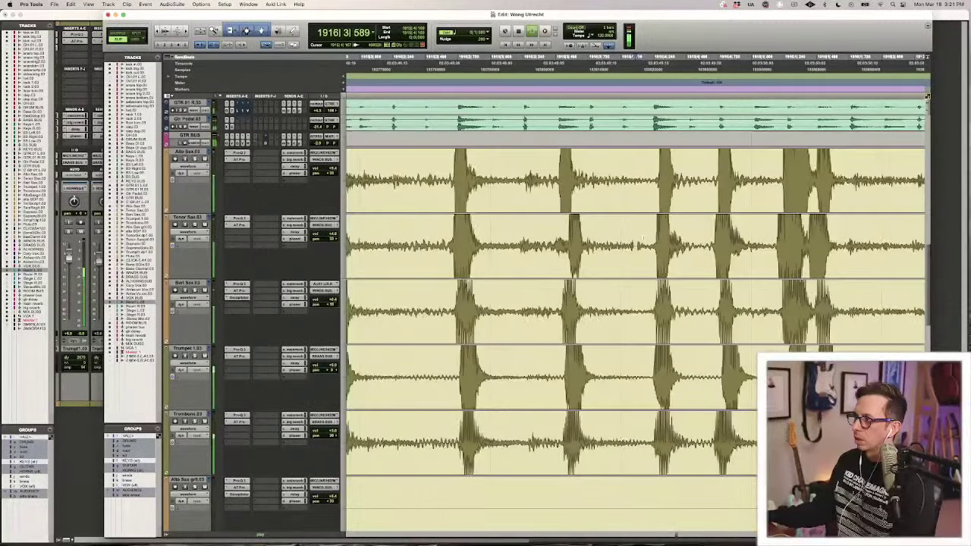
key("super+bracketleft")
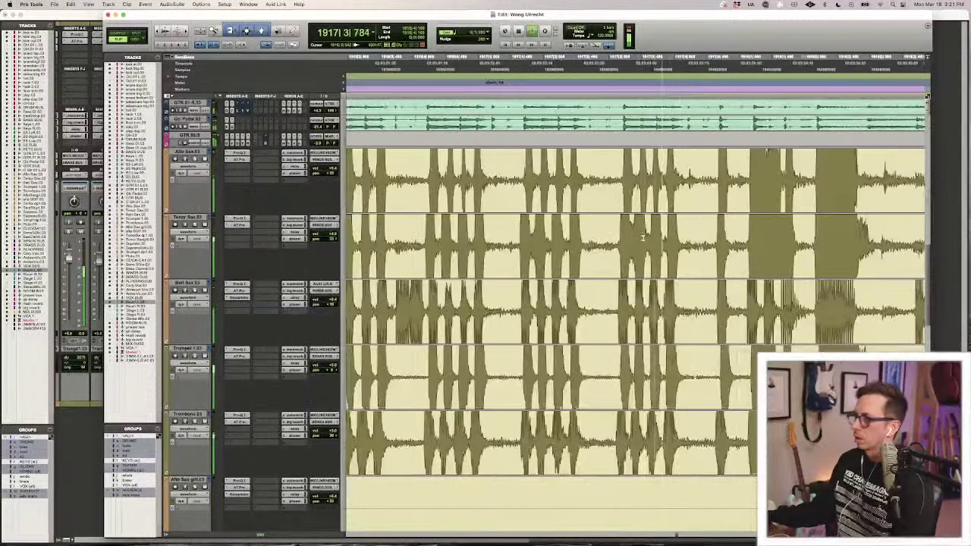
key("super+bracketleft")
key("super+bracketleft")
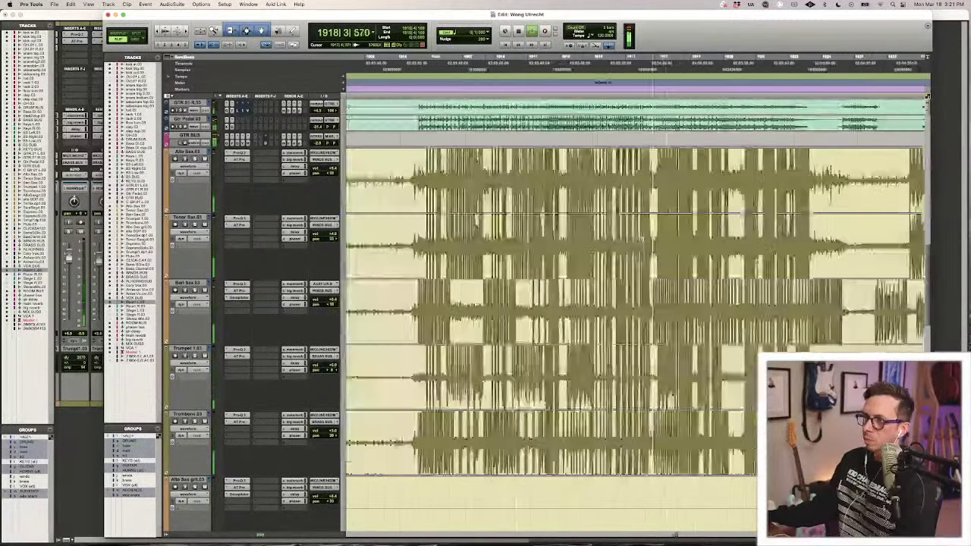
Play the horn tracks through bar 1928 and examine their waveforms across the whole passage and at the phrase ending.
key("super+bracketleft")
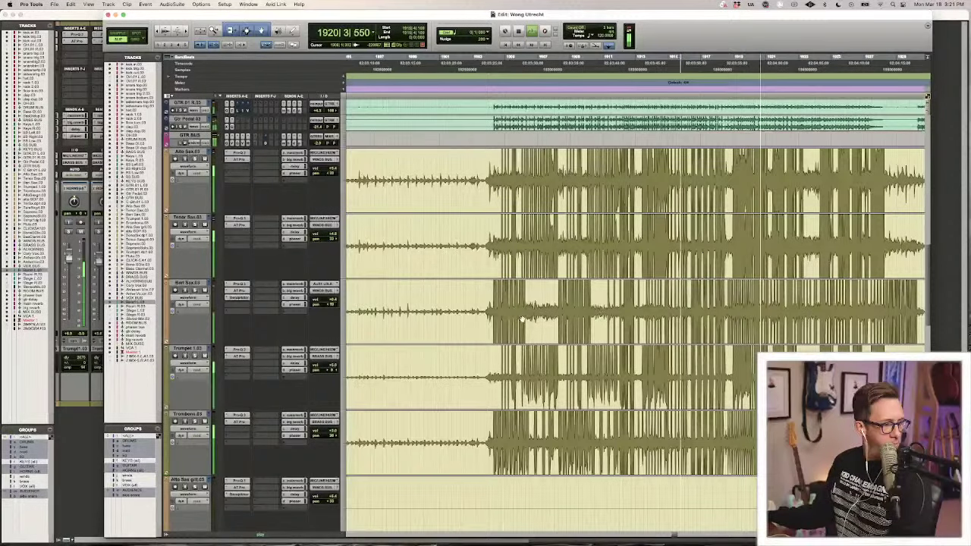
key("super+bracketleft")
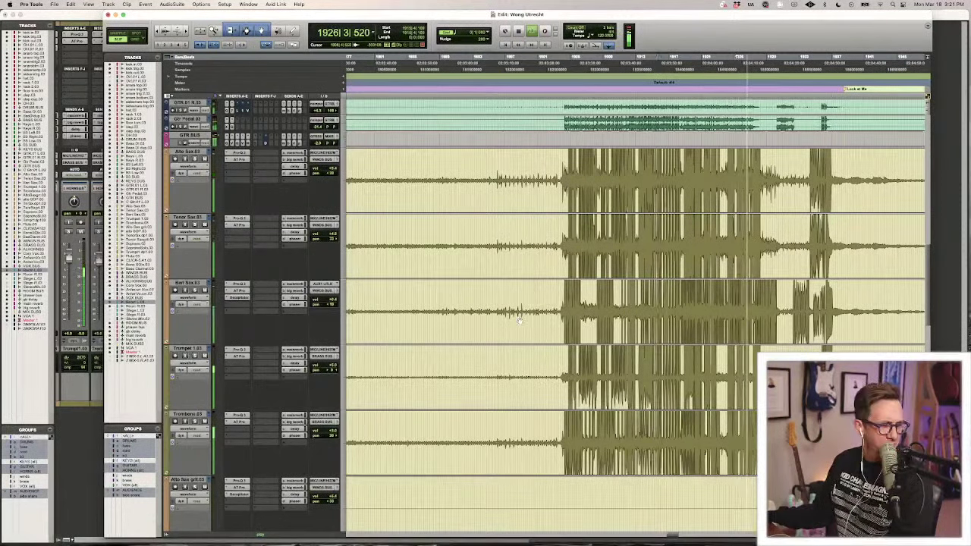
scroll(519, 321, "up", 4)
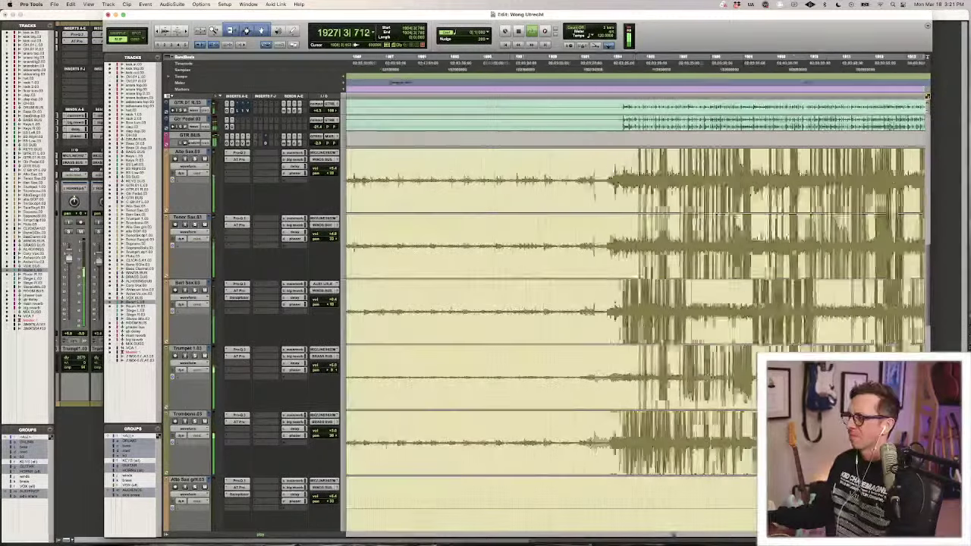
scroll(609, 179, "down", 2)
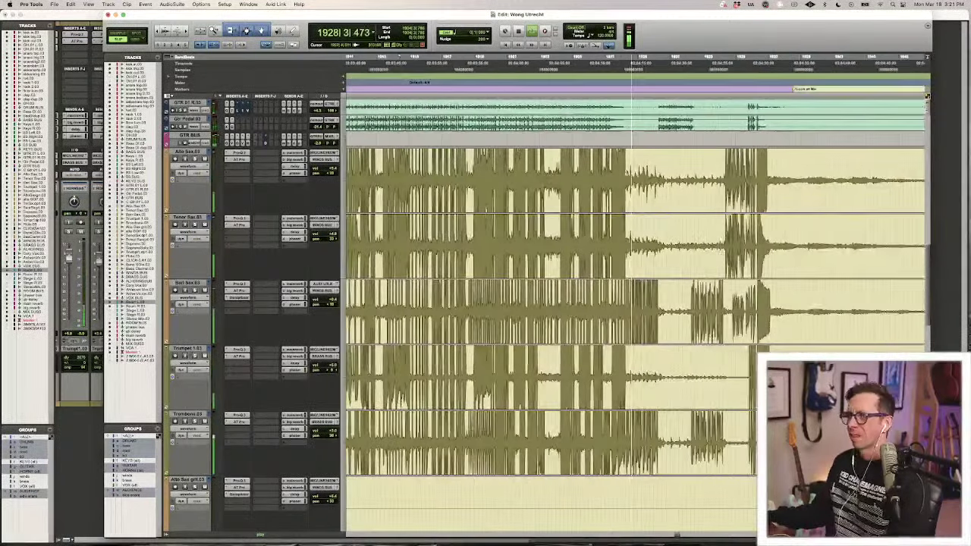
key("space")
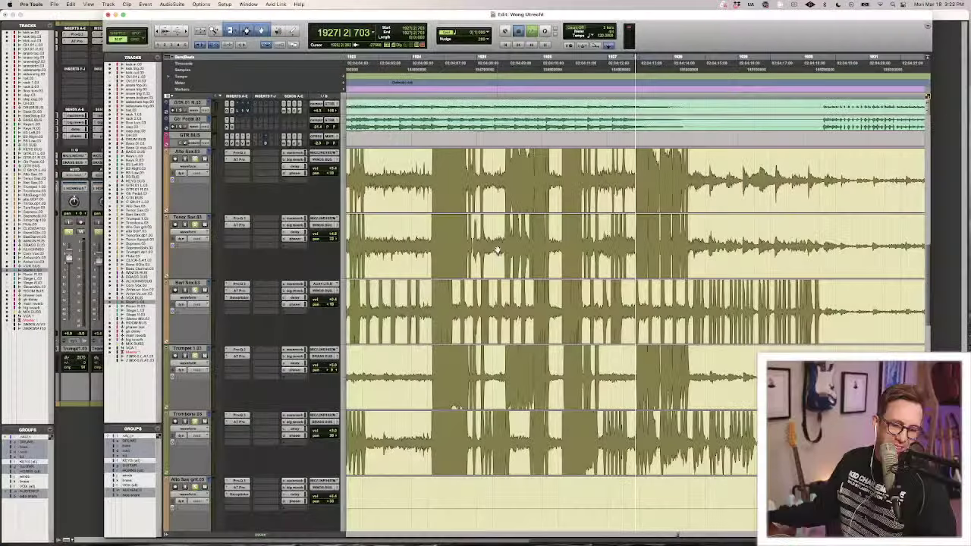
Replay the horns' closing hits several times from 1927|2|703.
key("space")
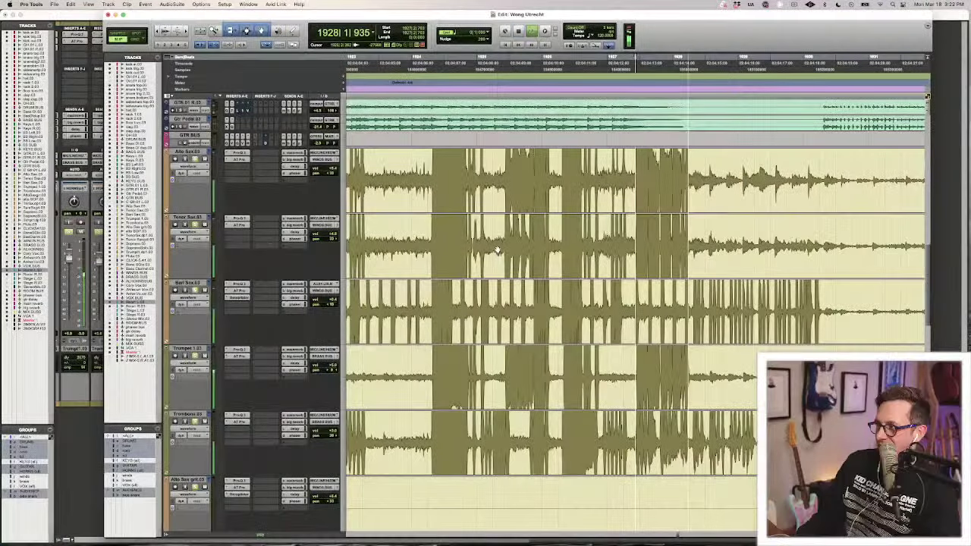
key("space")
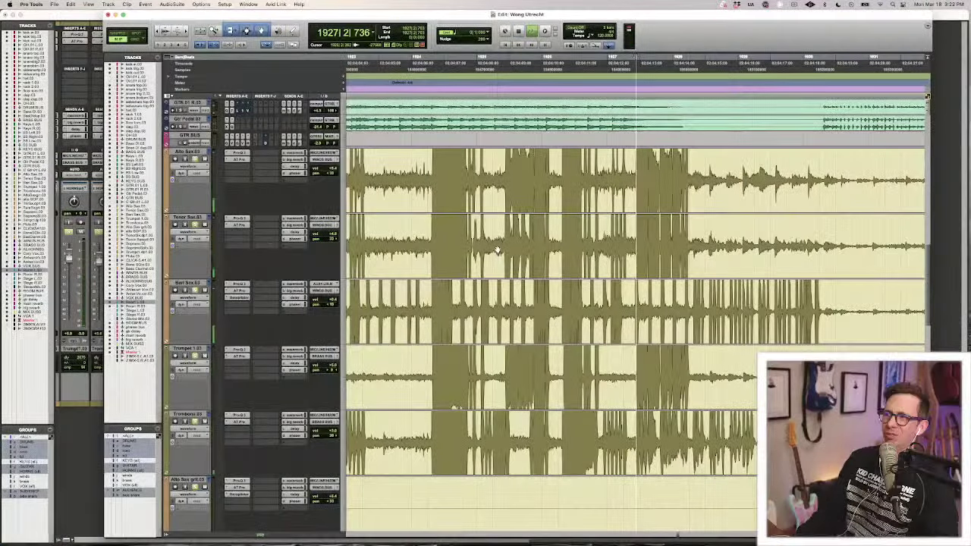
key("space")
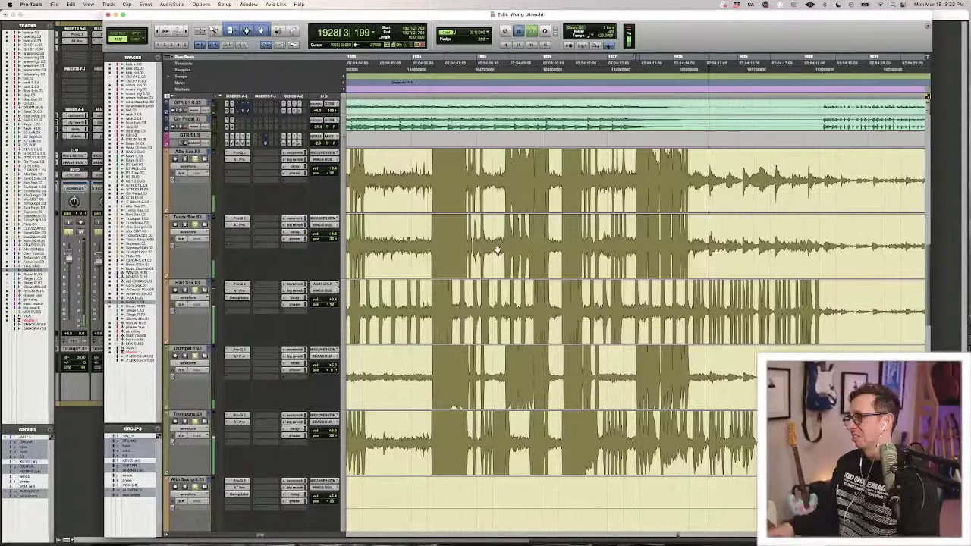
key("space")
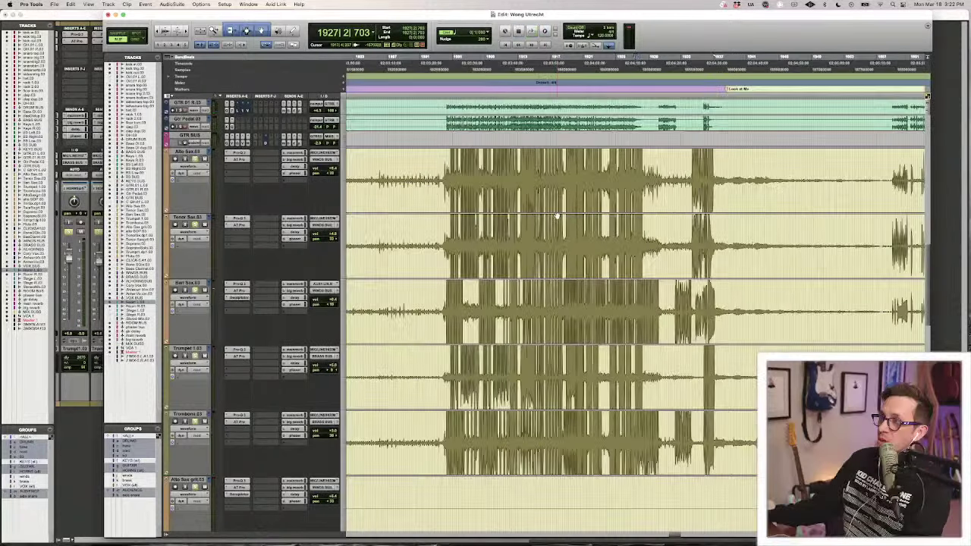
Inspect the start of the horn passage up close and place the playback position at 1903|4|866, just before the horns enter.
left_click(446, 215)
key("t")
key("t")
key("t")
key("t")
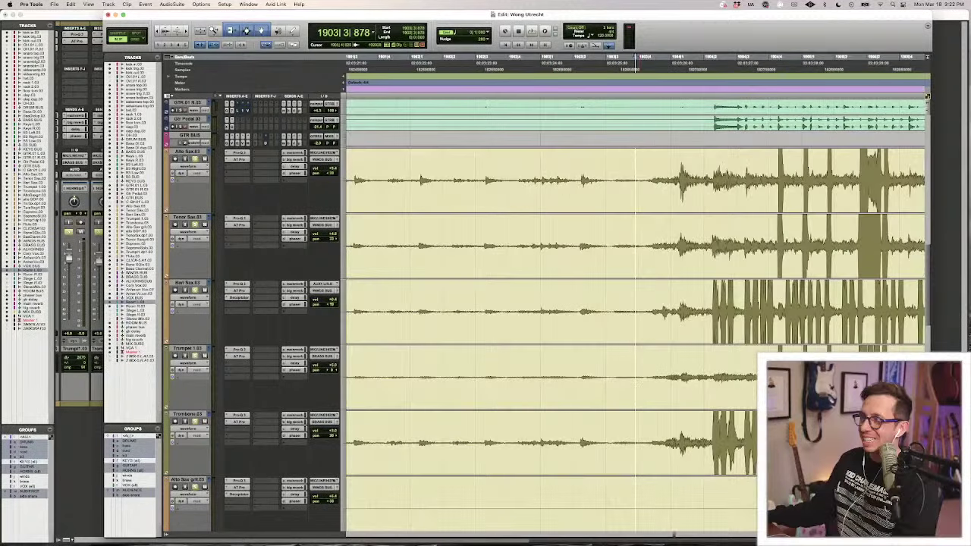
key("space")
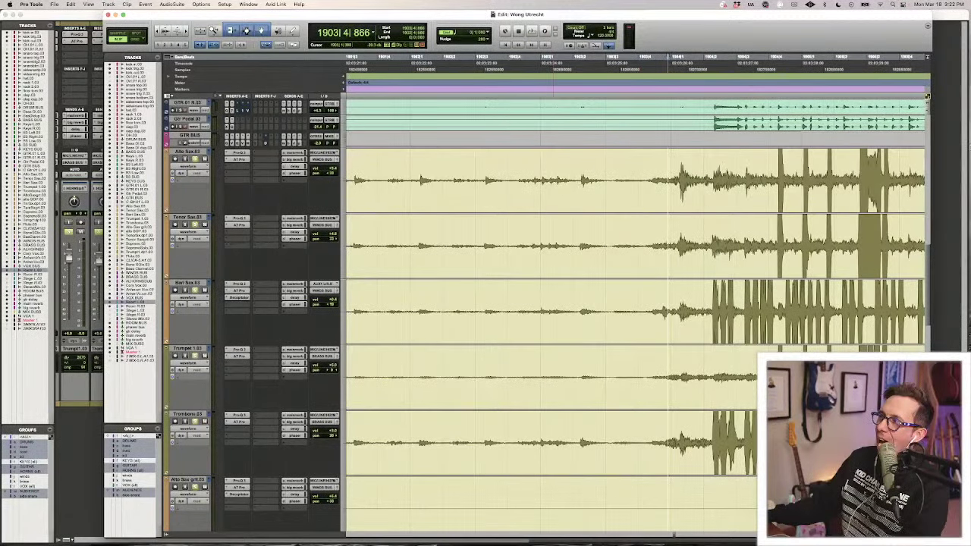
Switch to QuickTime Player, open the UTRrecht D.mov concert video and seek to about 04:04:51.
key("super+Tab")
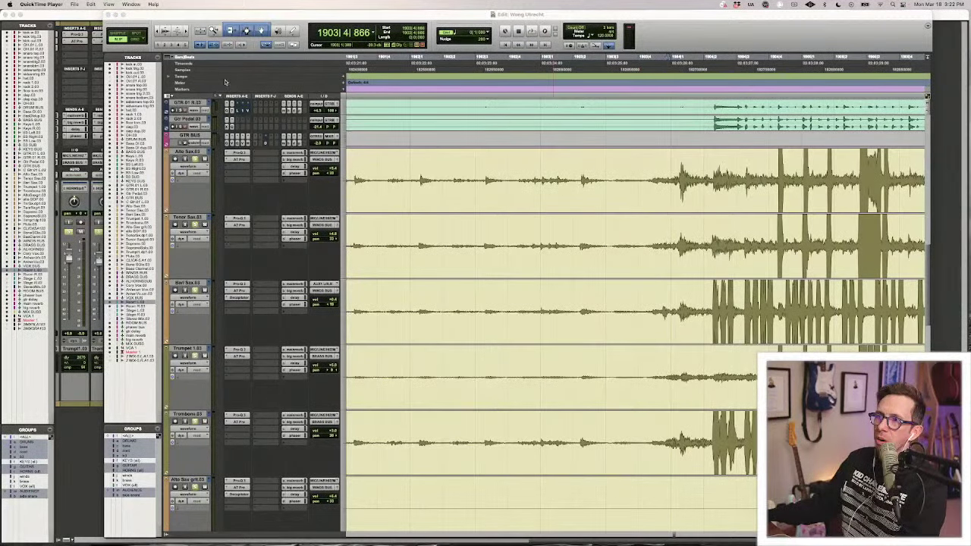
key("super+o")
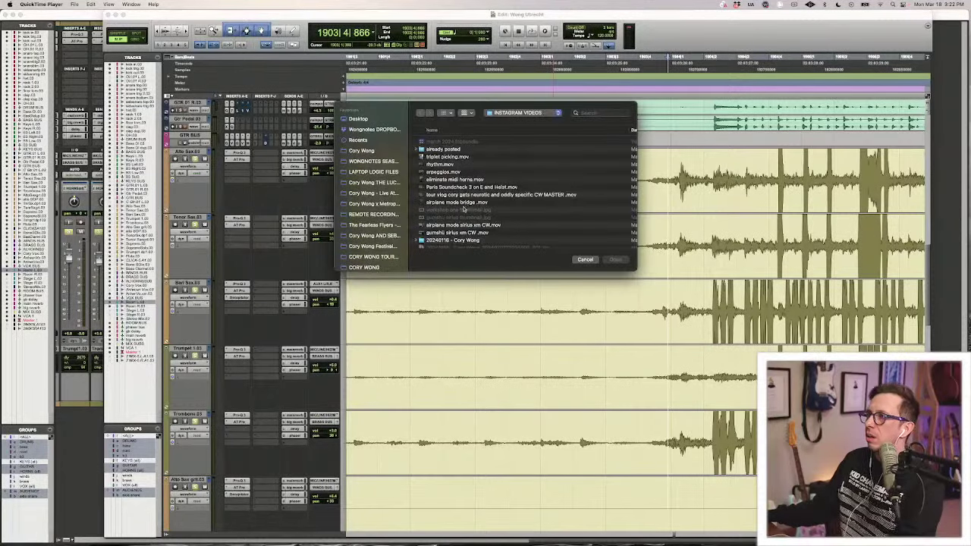
scroll(469, 210, "down", 5)
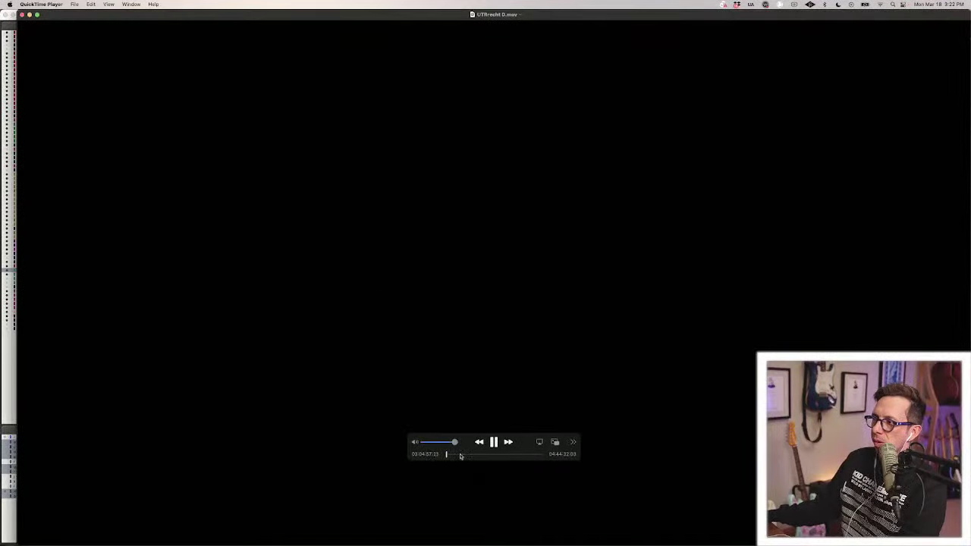
left_click_drag(459, 455, 504, 455)
left_click(503, 455)
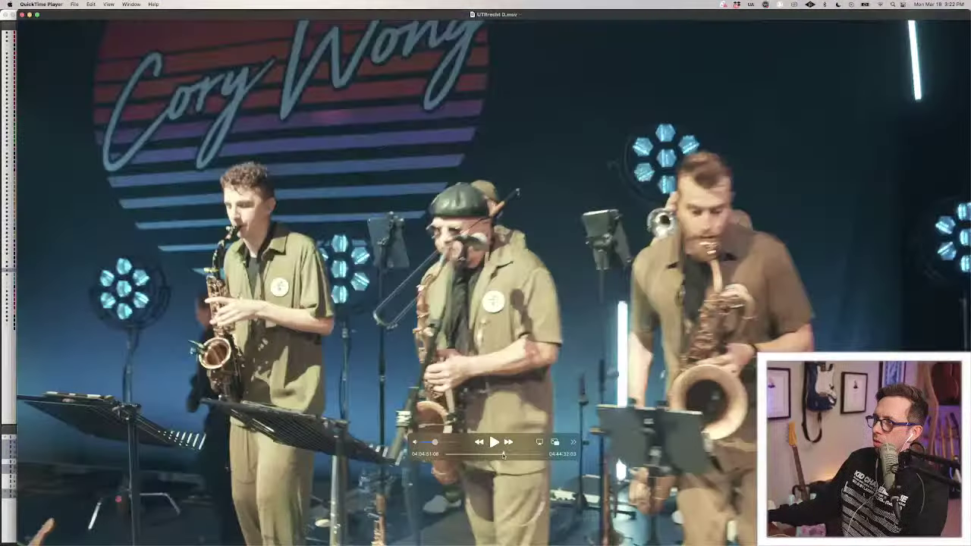
Scrub the concert video back slightly and play the horn section's passage in short stretches around 04:04:02.
left_click_drag(504, 455, 502, 455)
key("space")
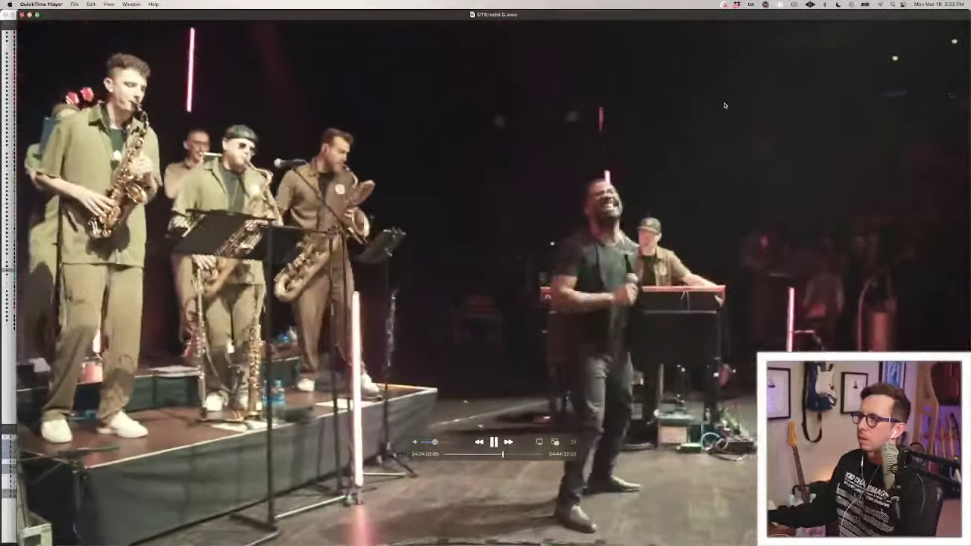
key("space")
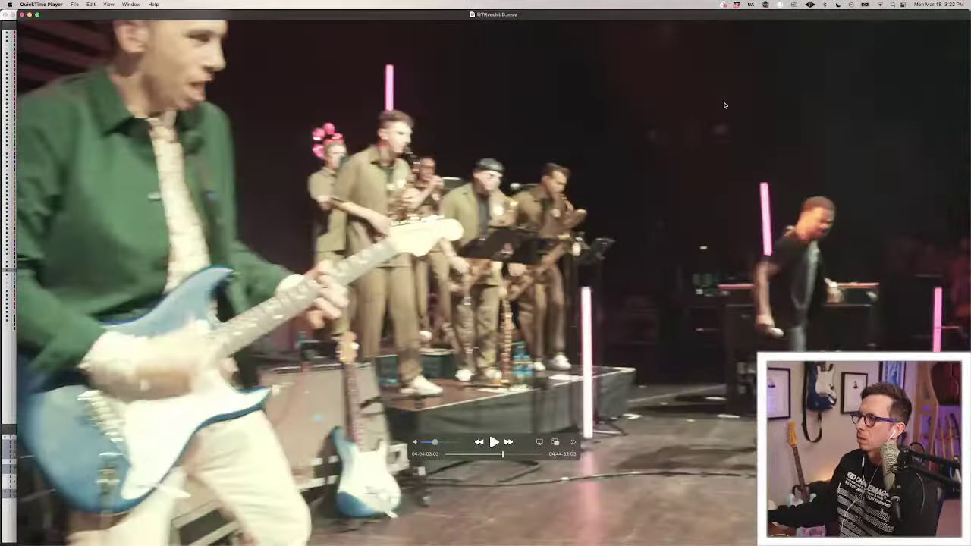
key("space")
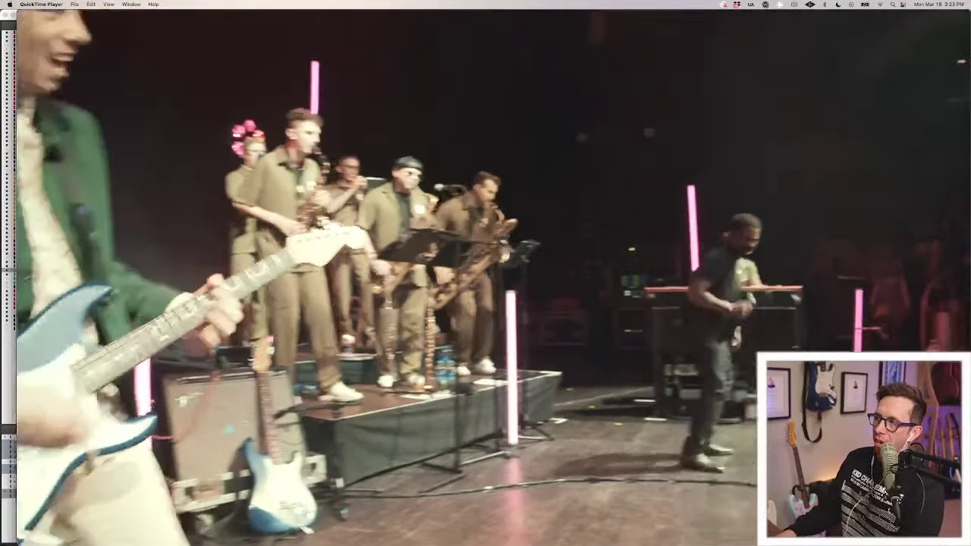
key("space")
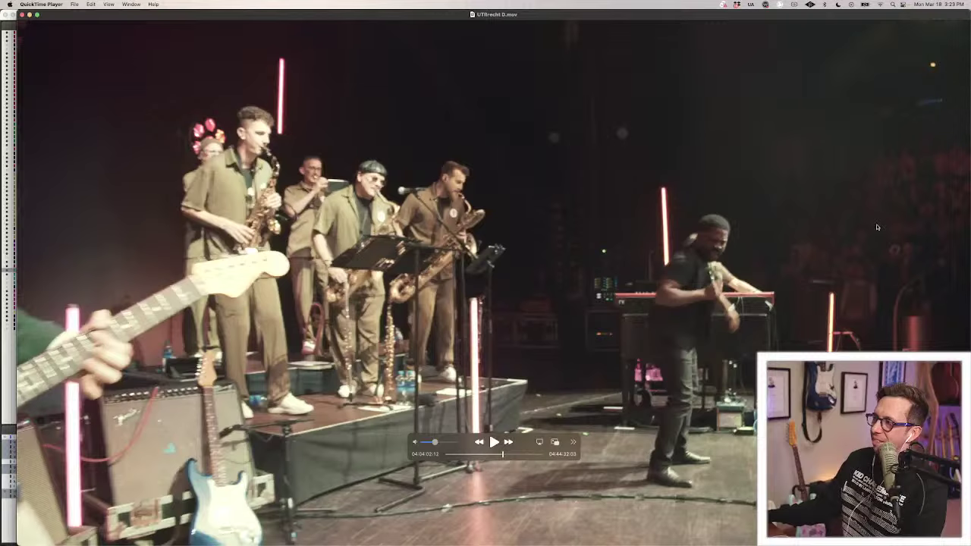
Shift the video window beside the horn waveforms and play the concert footage from slightly further ahead.
left_click_drag(676, 14, 192, 3)
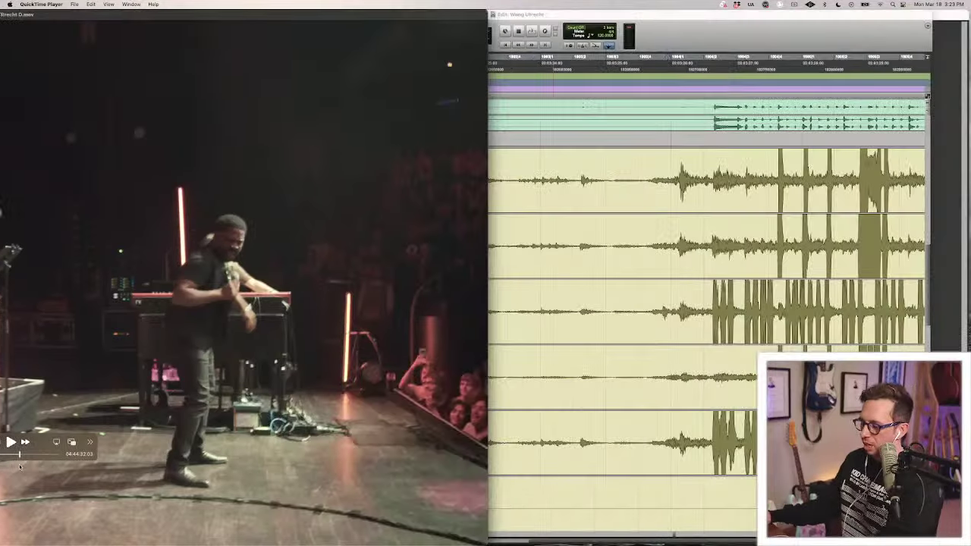
left_click_drag(20, 467, 23, 467)
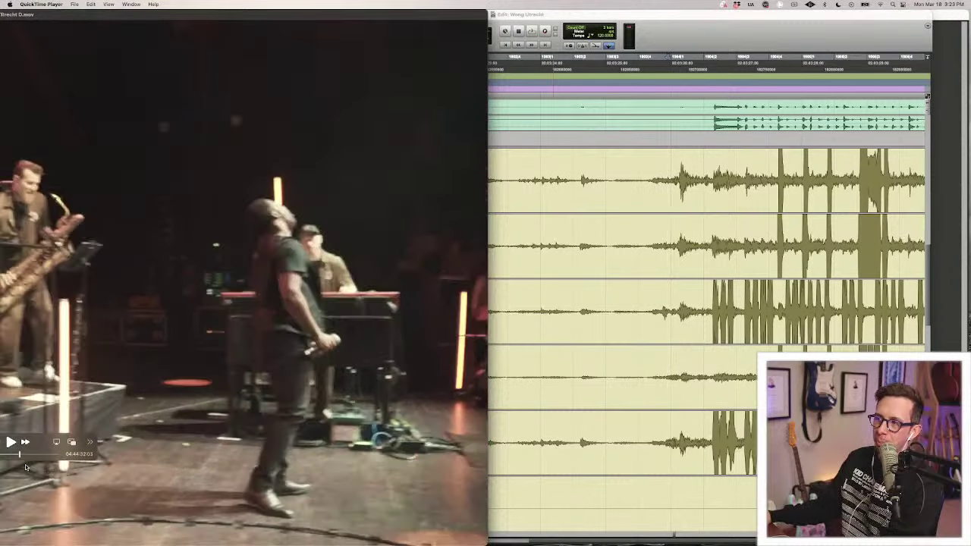
key("space")
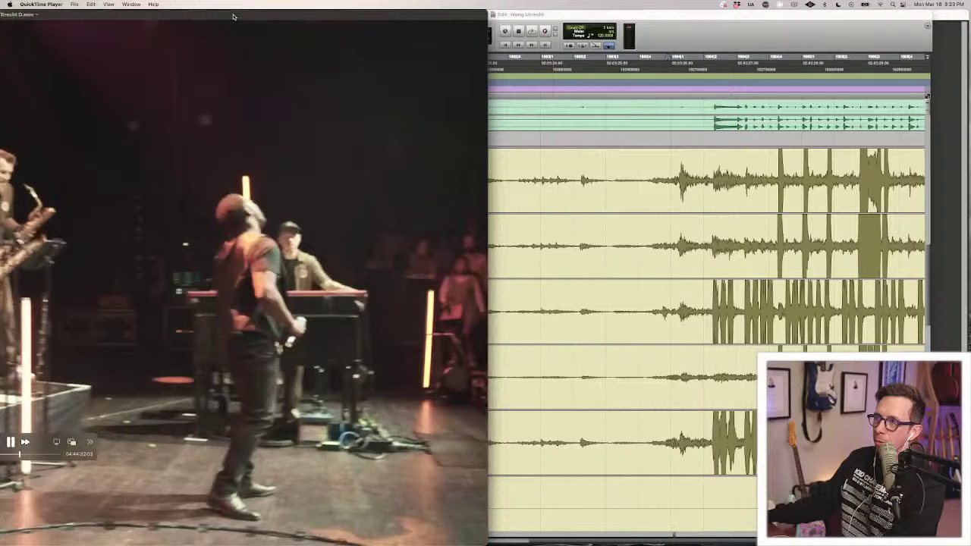
left_click_drag(233, 17, 244, 16)
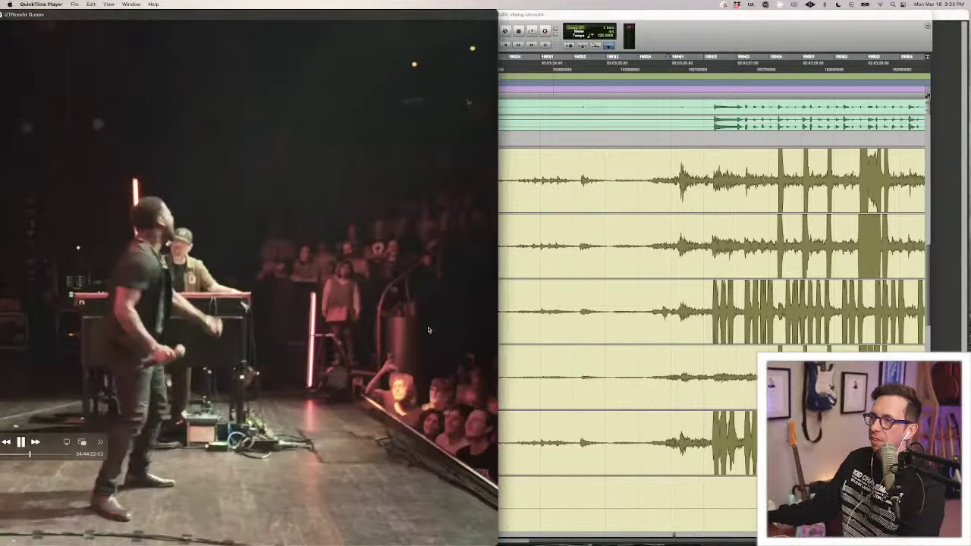
left_click_drag(171, 15, 430, 11)
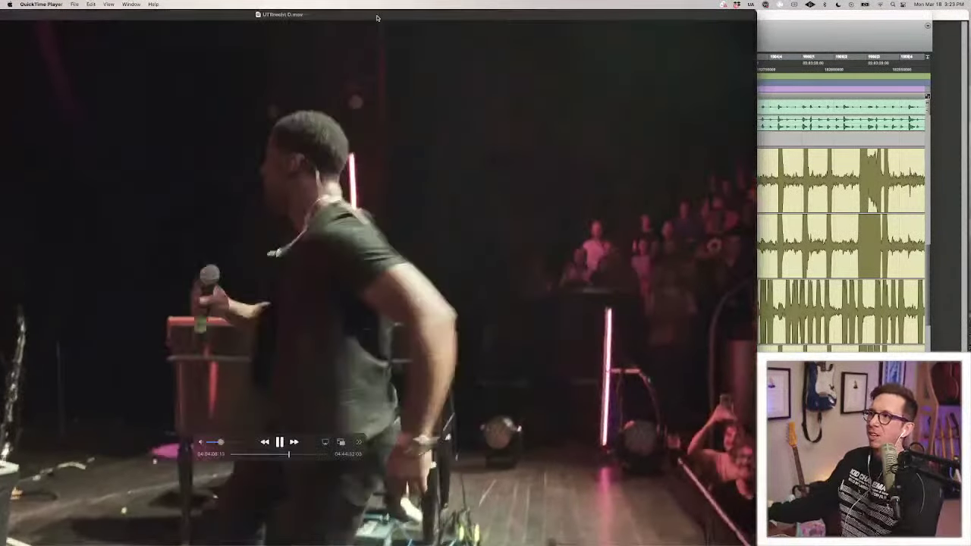
left_click_drag(377, 18, 500, 7)
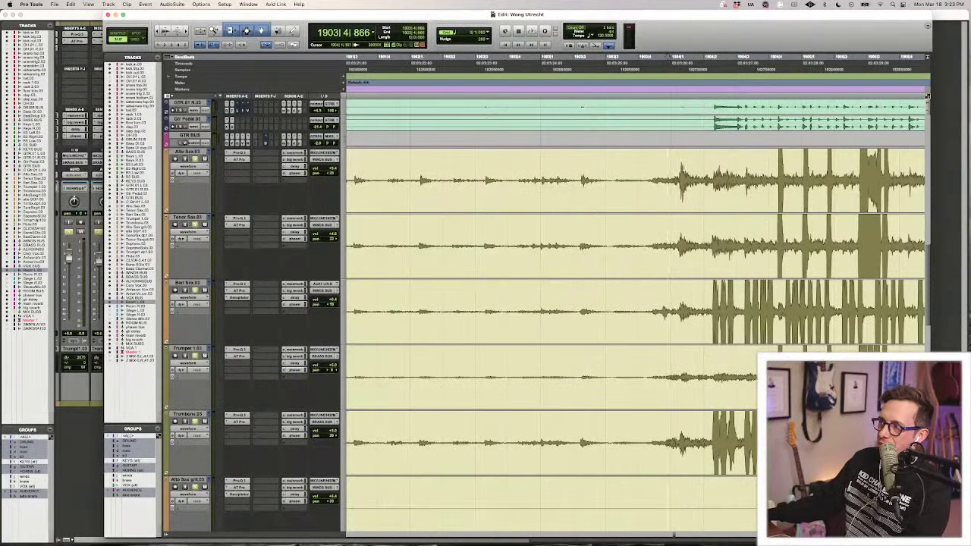
Switch back to Pro Tools, play the horn section from 1903|4|866 and examine its waveforms up close through the passage.
key("space")
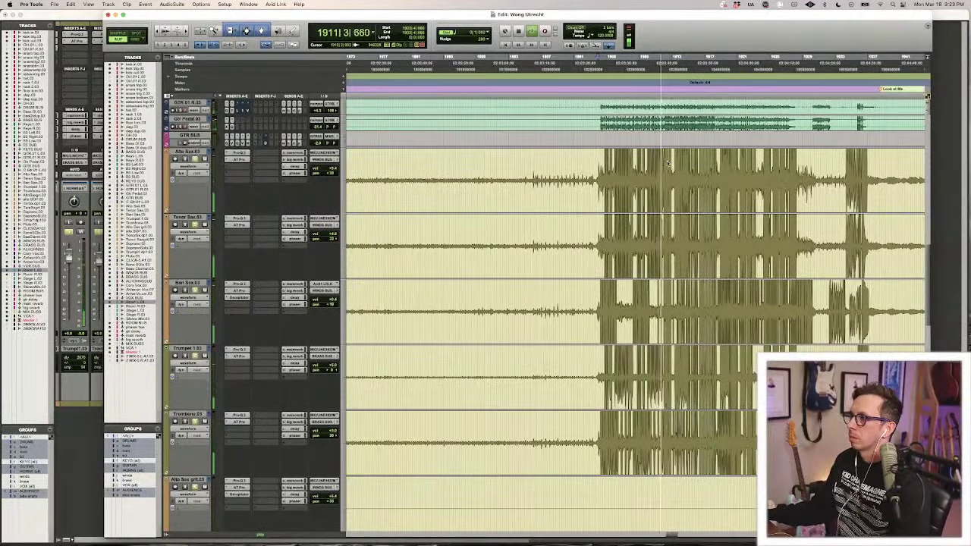
key("t")
key("t")
key("t")
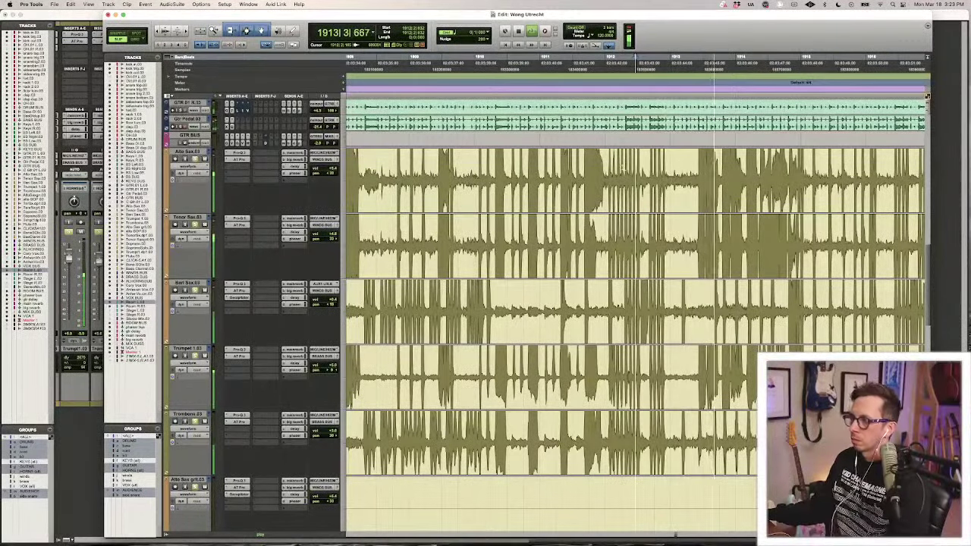
scroll(623, 167, "right", 3)
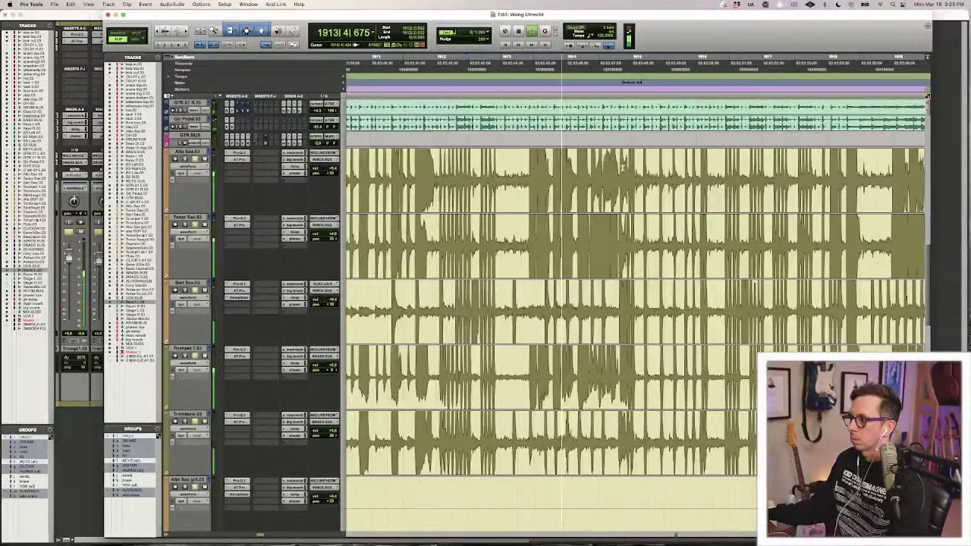
key("r")
key("t")
key("t")
key("t")
scroll(622, 168, "right", 10)
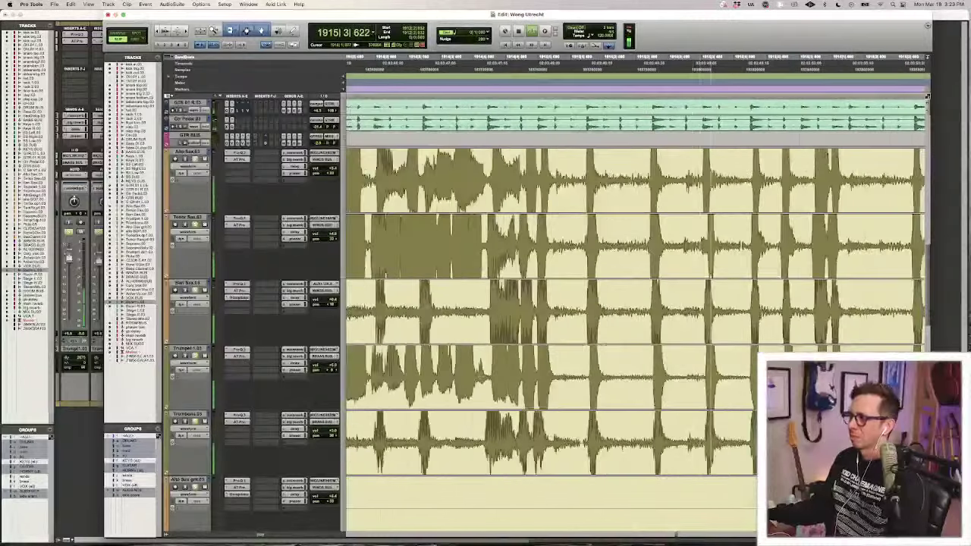
key("r")
scroll(607, 174, "right", 5)
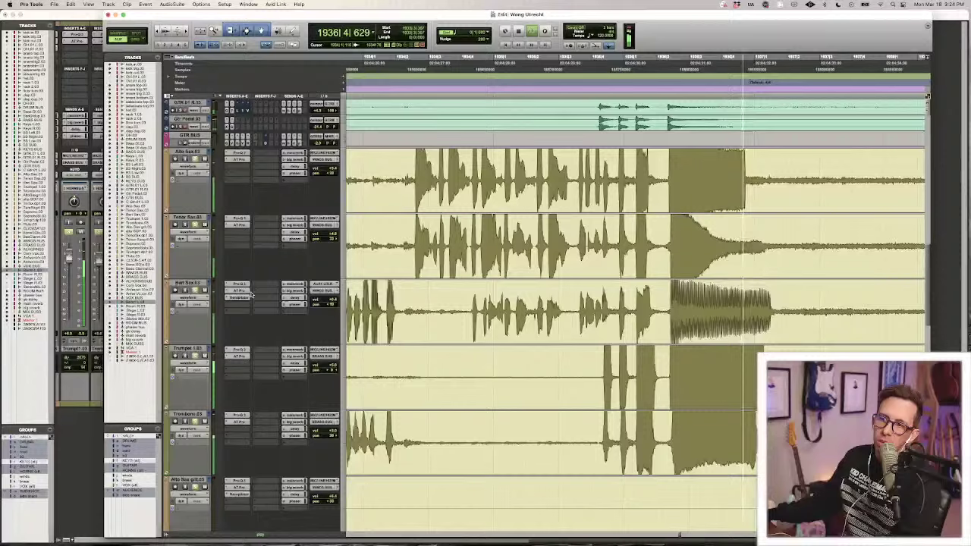
Audition the Bari Sax.03 track's closing phrase from 1934|2|171 and its final note from 1936|2|333.
key("space")
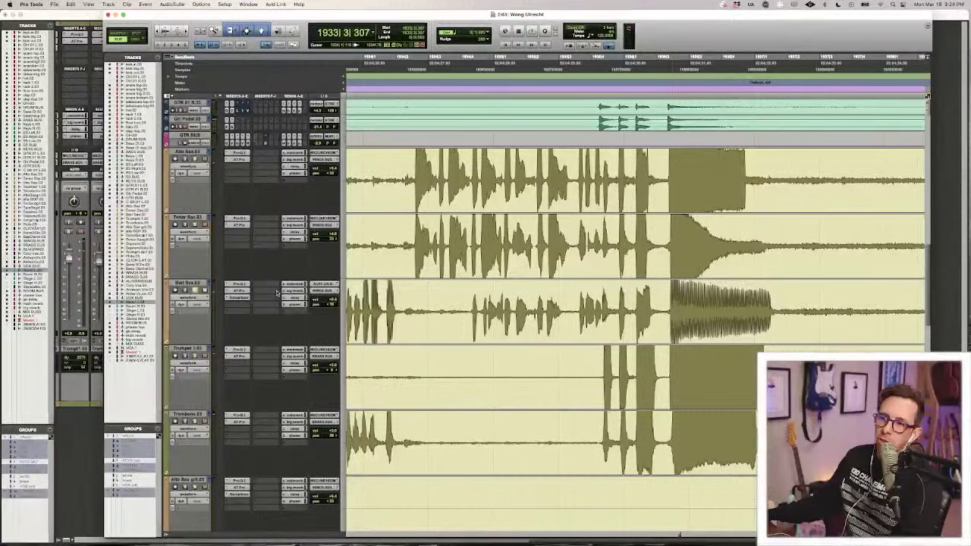
key("space")
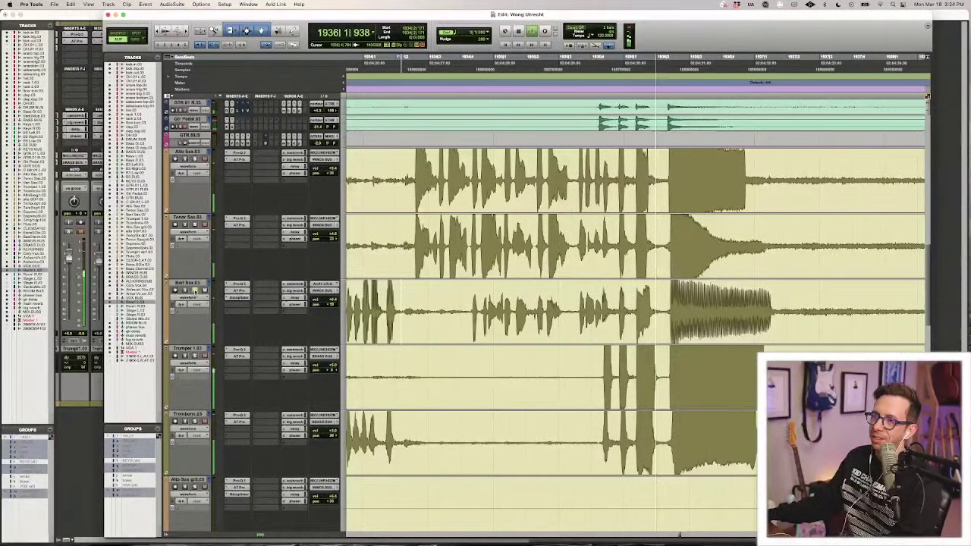
key("space")
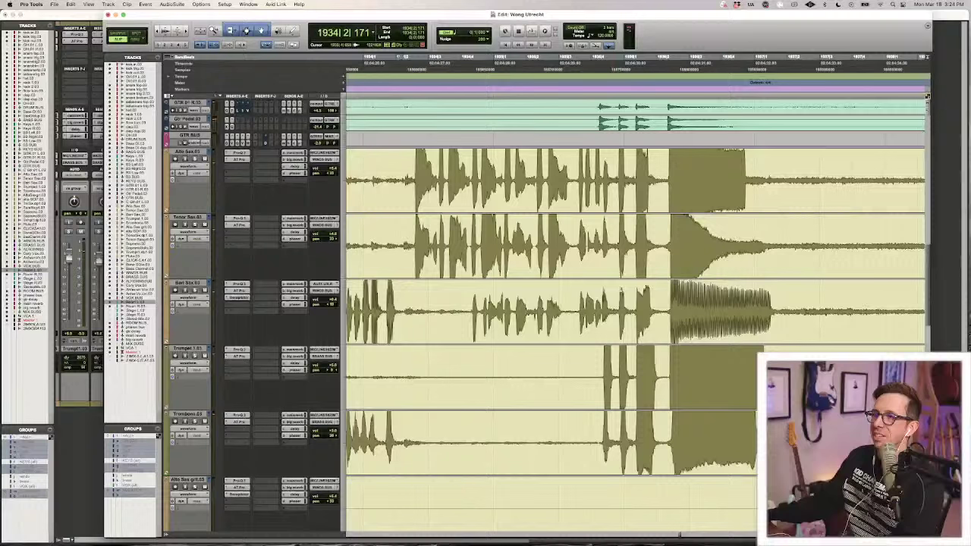
left_click(669, 311)
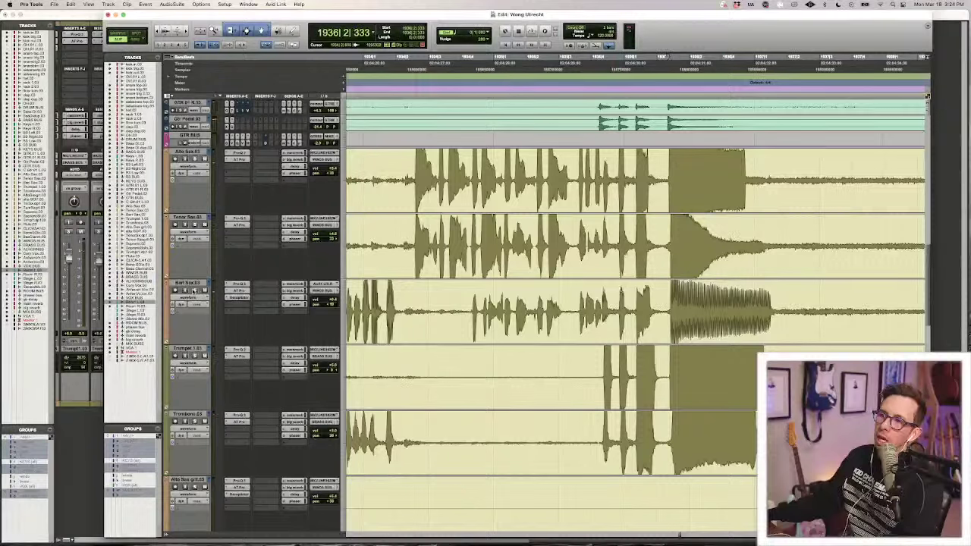
key("space")
key("space")
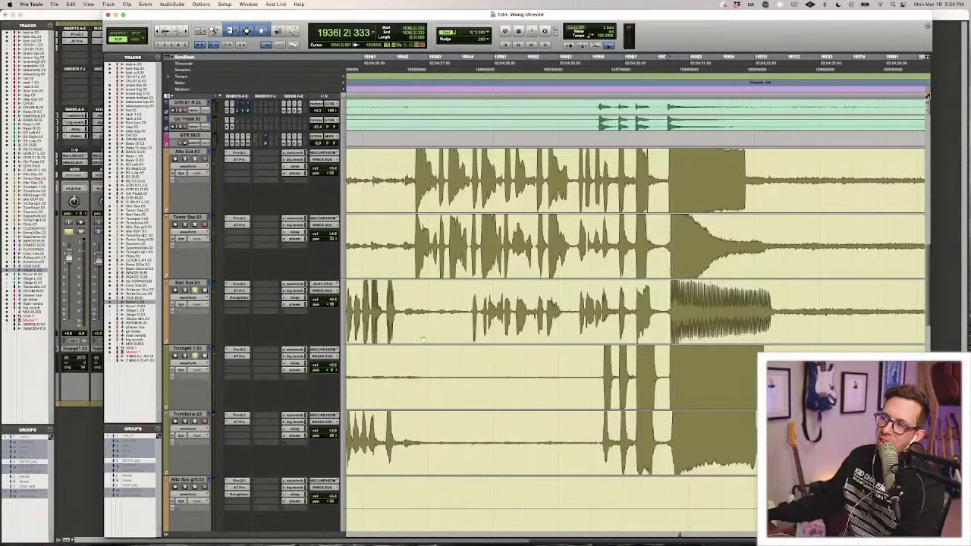
Audition the horn section's closing note in short passes from 1936|2|333.
key("space")
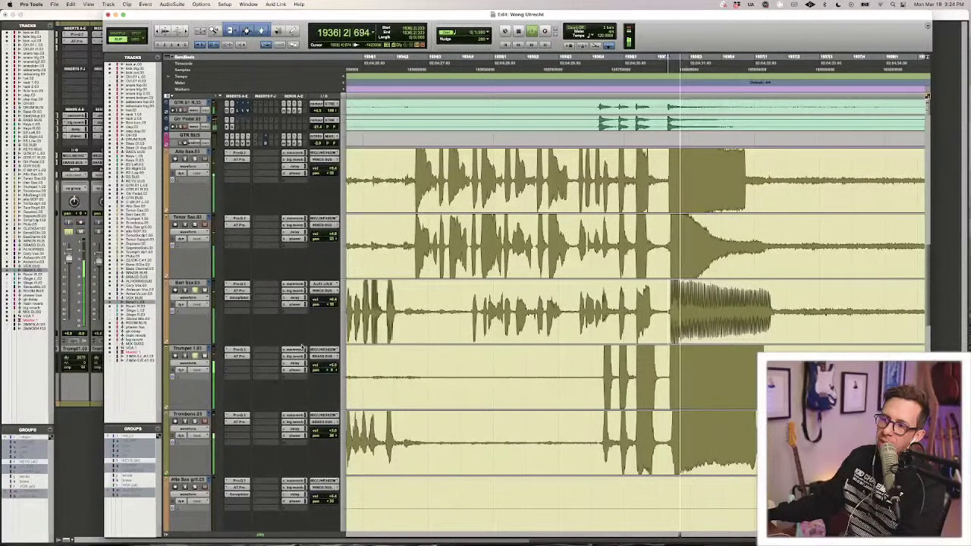
key("space")
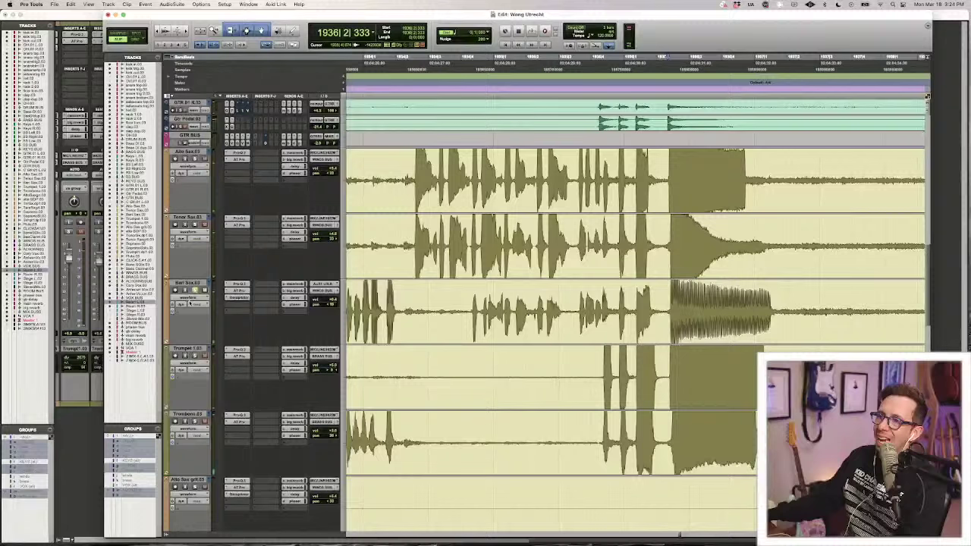
key("space")
key("space")
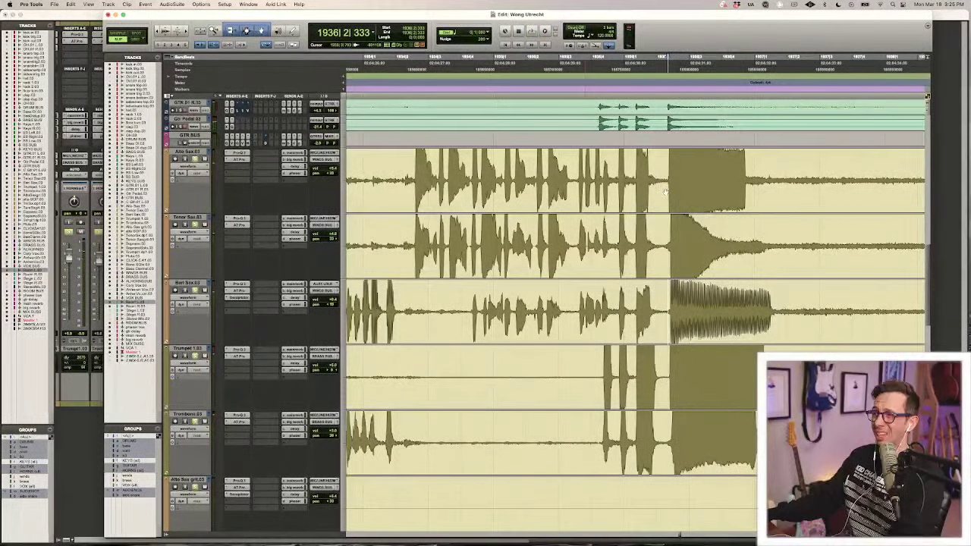
key("space")
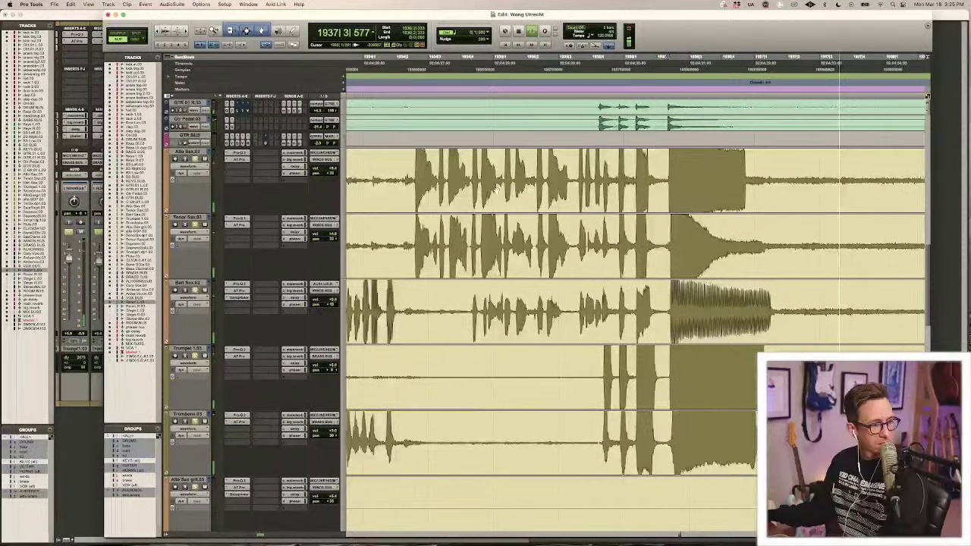
Set a new playback start around the horns' last note near 1936|2 and play it within a wider view.
key("r")
key("r")
key("space")
left_click(579, 164)
key("space")
key("t")
key("t")
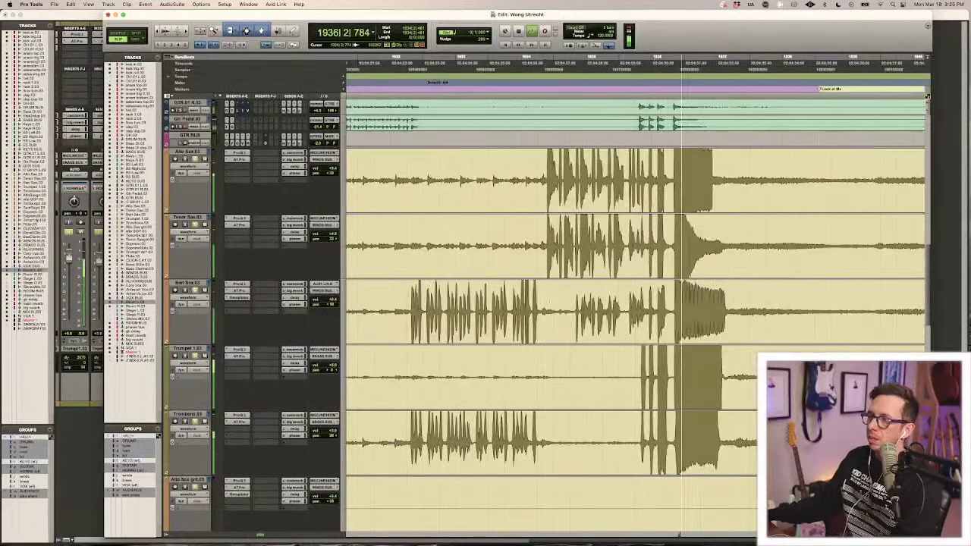
Select the Bari Sax.03 phrase starting at 1934|2|171, lower its clip gain and play it back.
left_click_drag(540, 311, 645, 311)
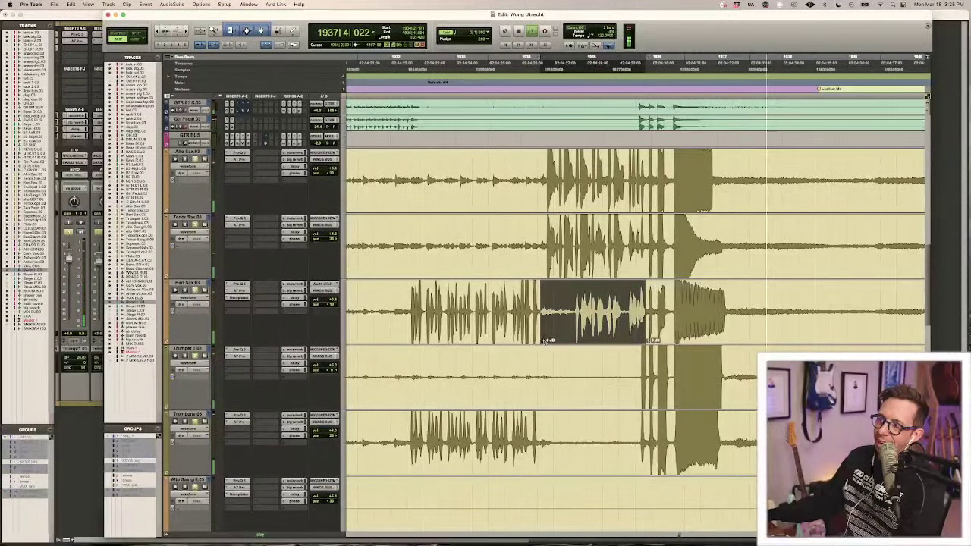
left_click_drag(544, 341, 542, 356)
key("space")
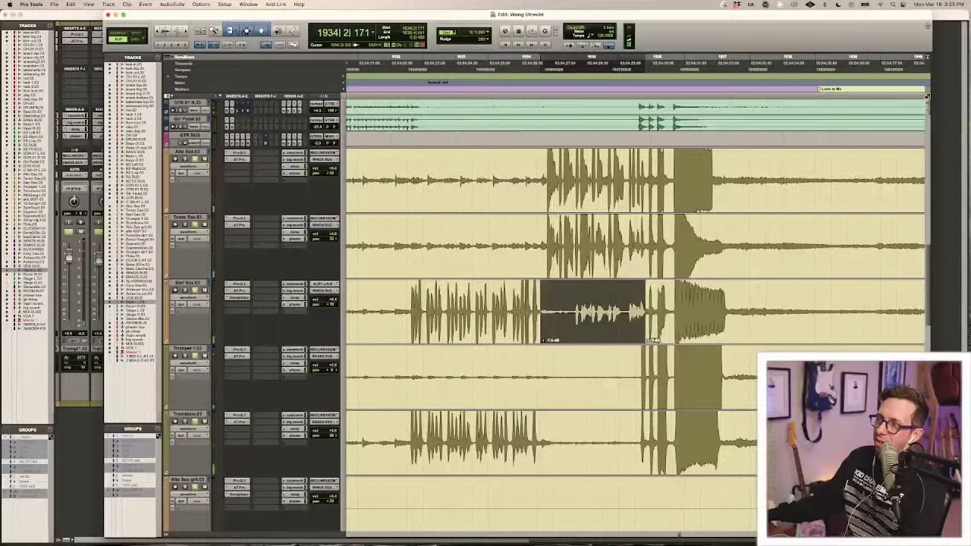
key("space")
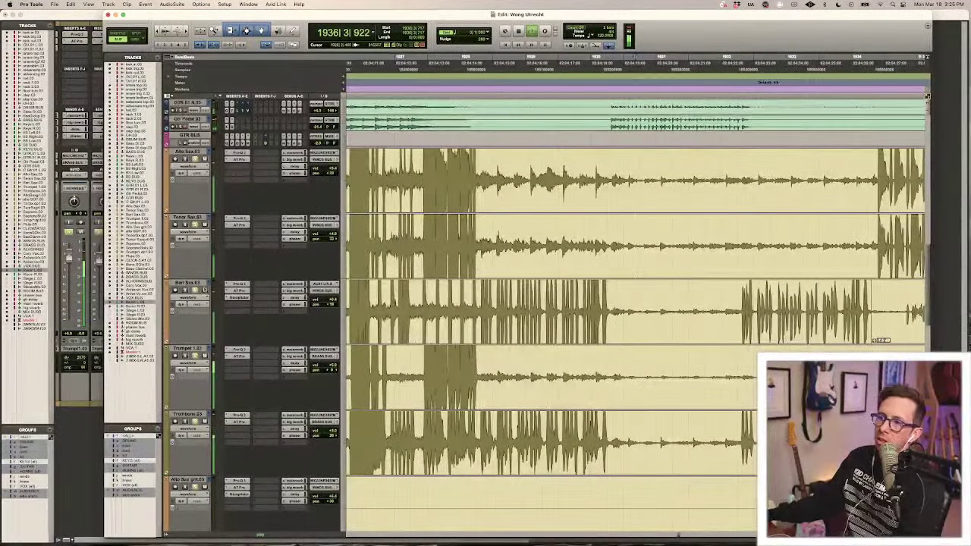
Examine the horn waveforms across longer stretches of the concert, placing the cursor at 1914|3|224 and 1910|4|881.
key("space")
key("r")
key("r")
key("r")
key("r")
left_click(571, 228)
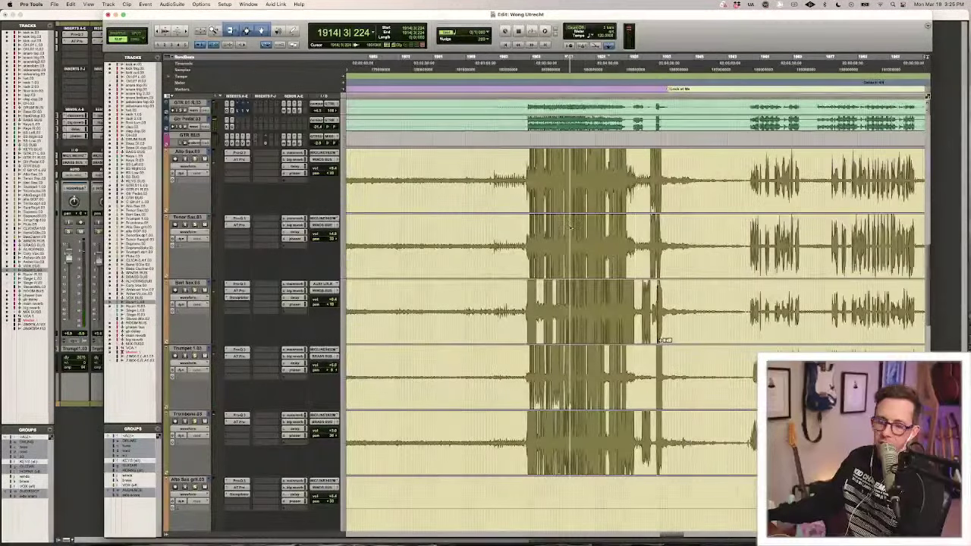
key("r")
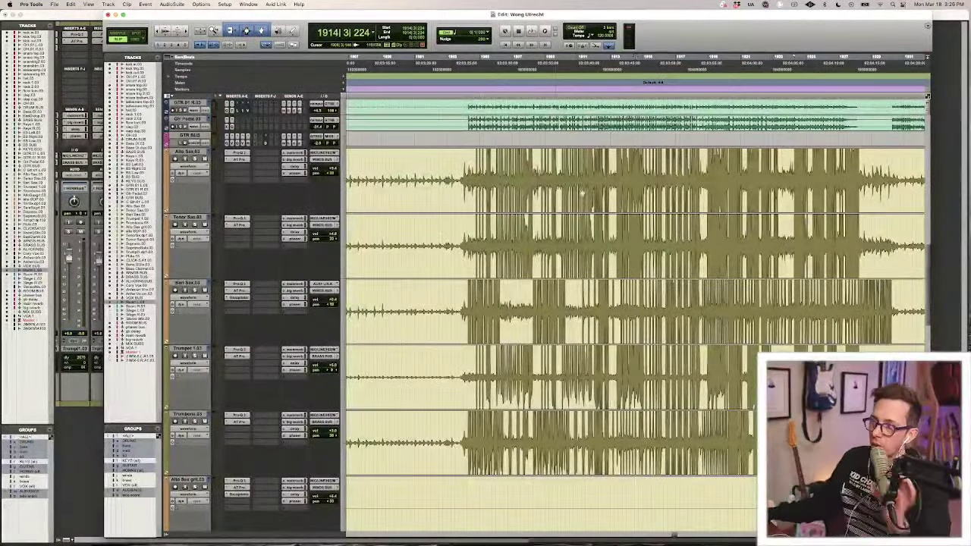
left_click(578, 190)
key("r")
key("r")
key("r")
key("r")
key("r")
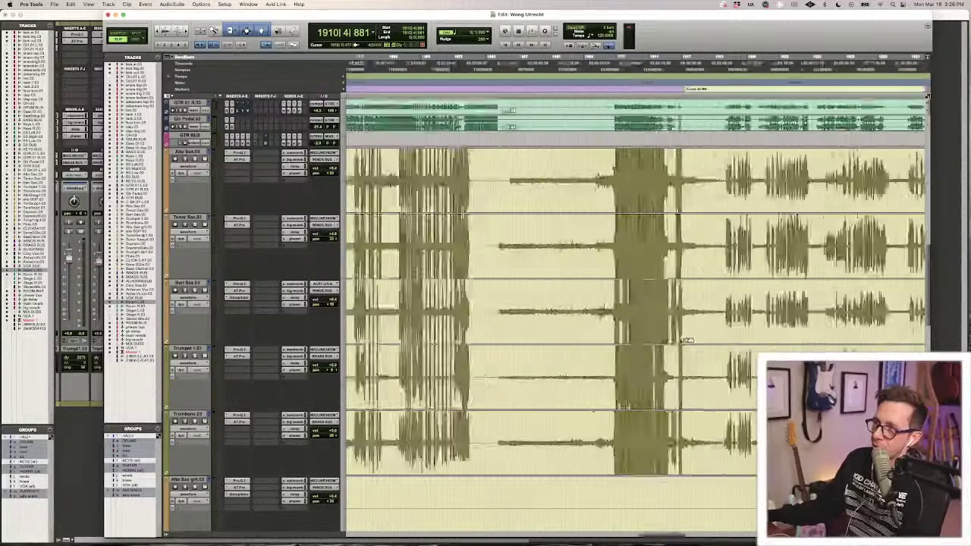
Find the Meditation section, play the band from around bar 2584 and trace its waveforms back toward the section's opening.
scroll(704, 152, "right", 5)
scroll(704, 152, "right", 2)
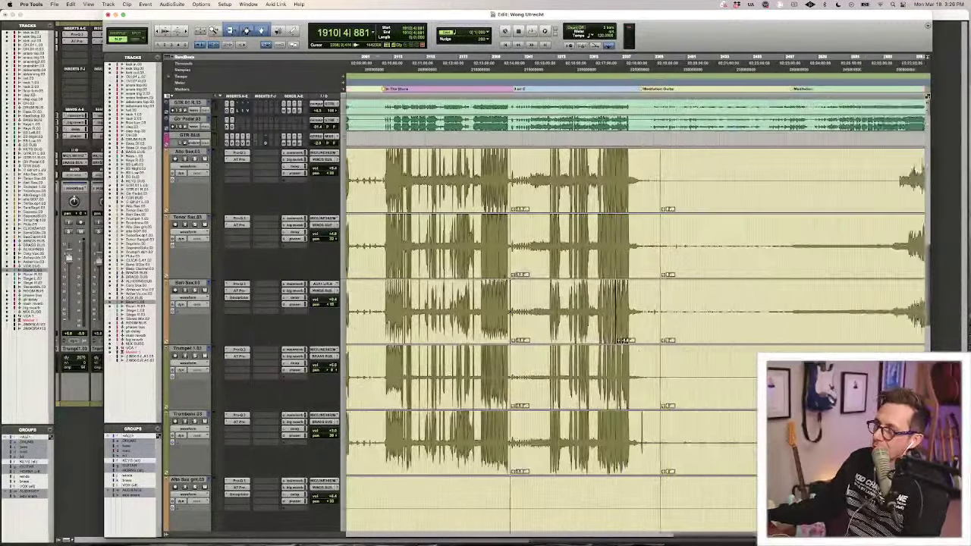
scroll(804, 108, "up", 5)
scroll(804, 108, "right", 5)
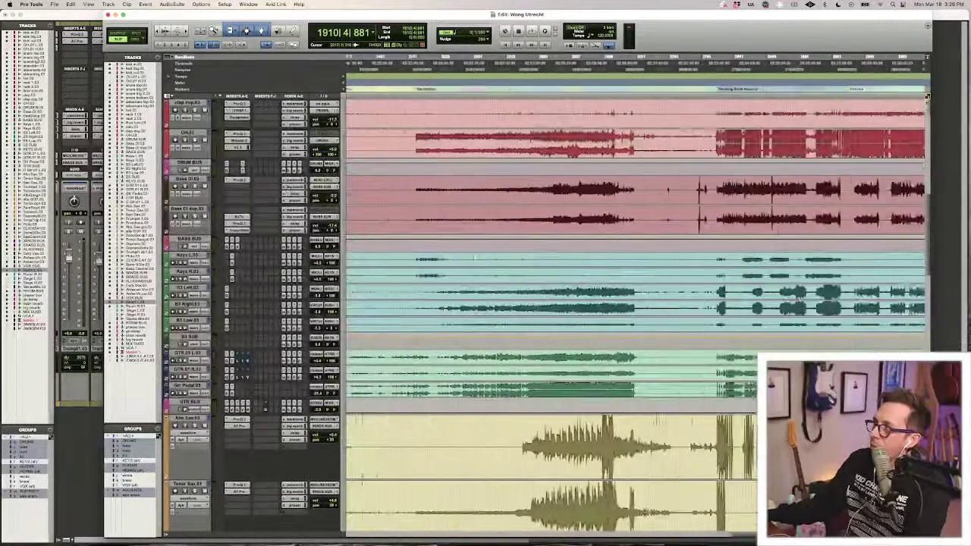
left_click(494, 111)
key("t")
key("t")
key("t")
key("space")
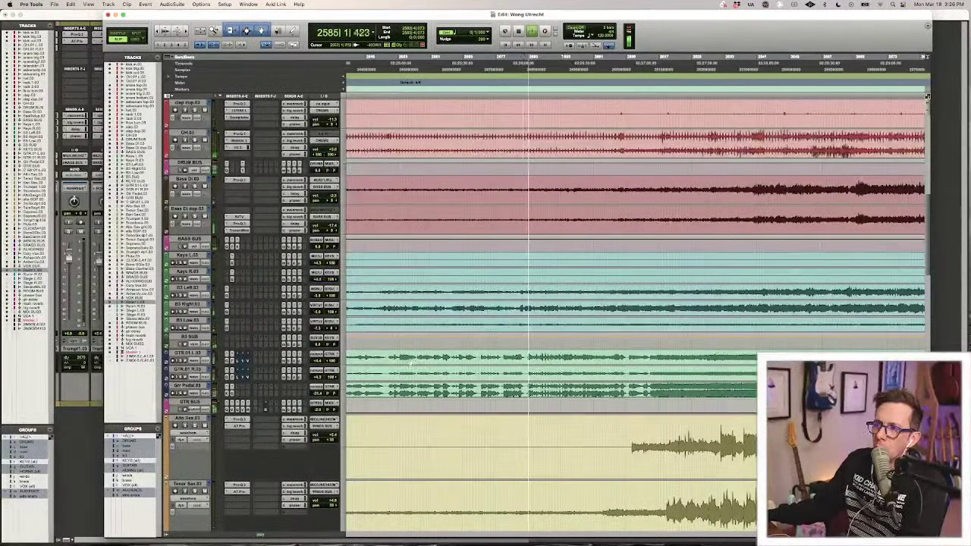
scroll(546, 315, "down", 2)
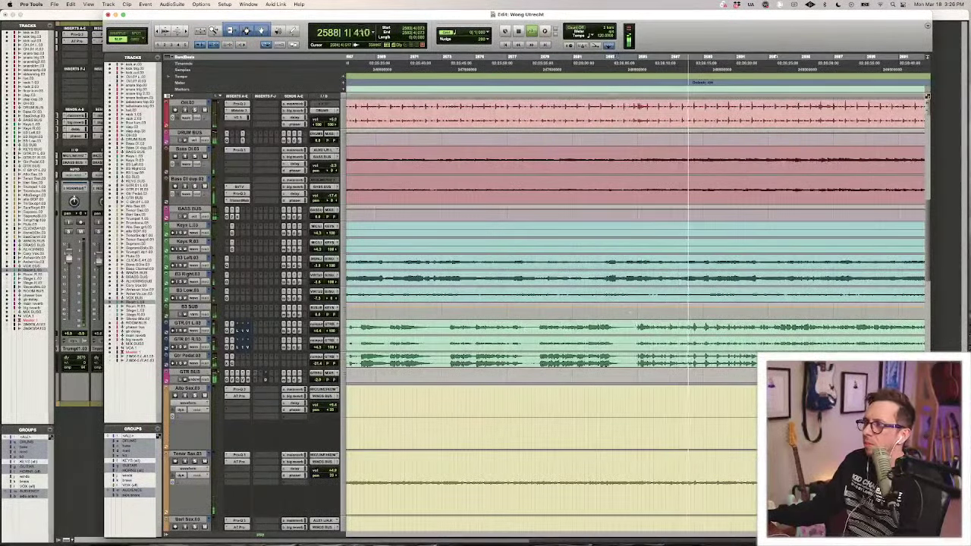
key("r")
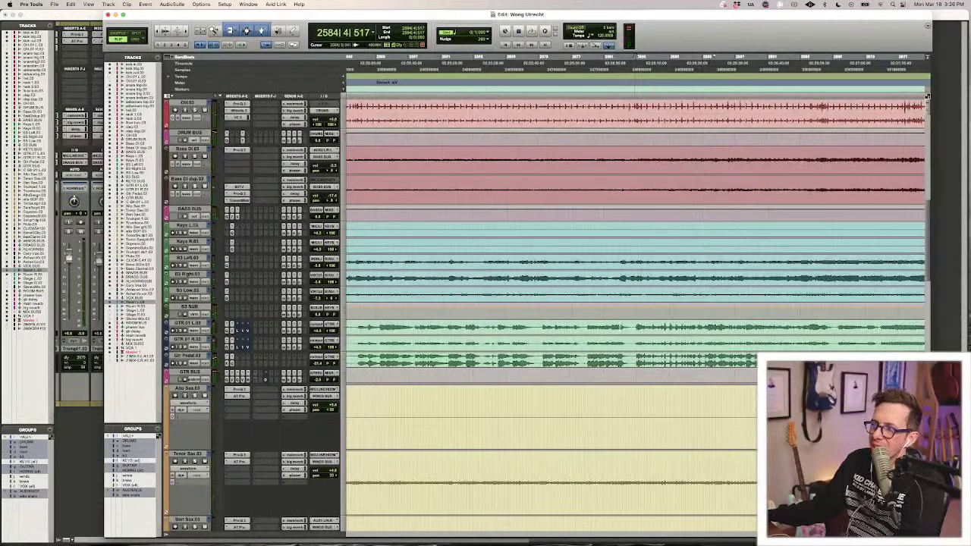
scroll(635, 303, "left", 3)
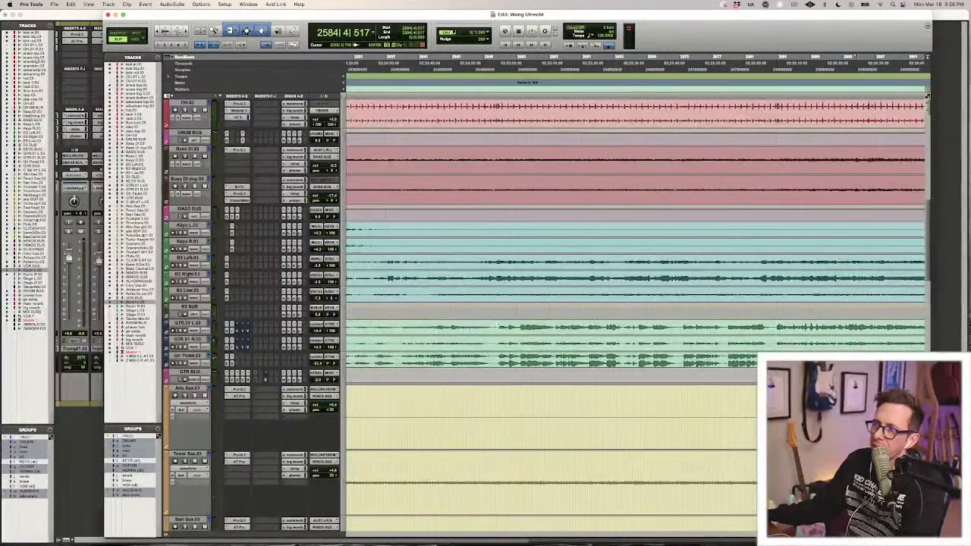
key("t")
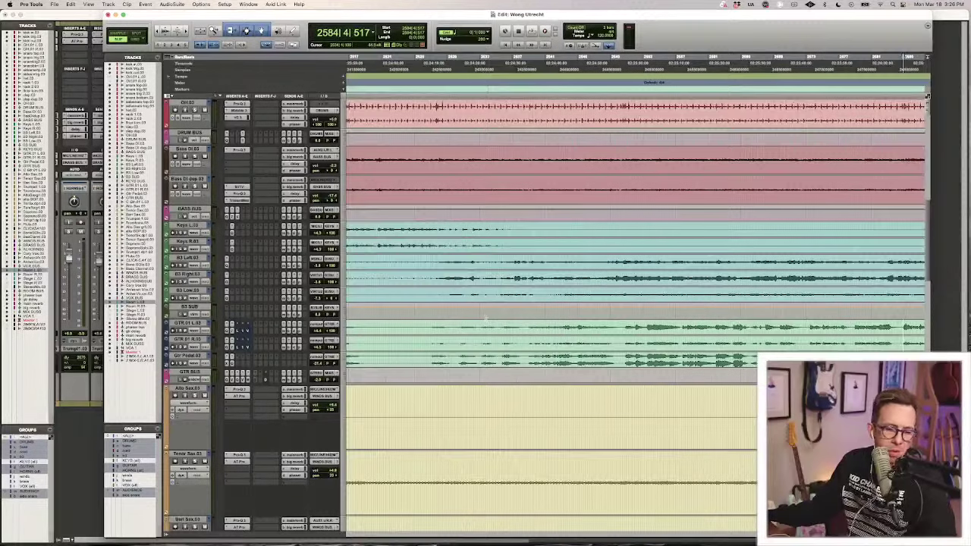
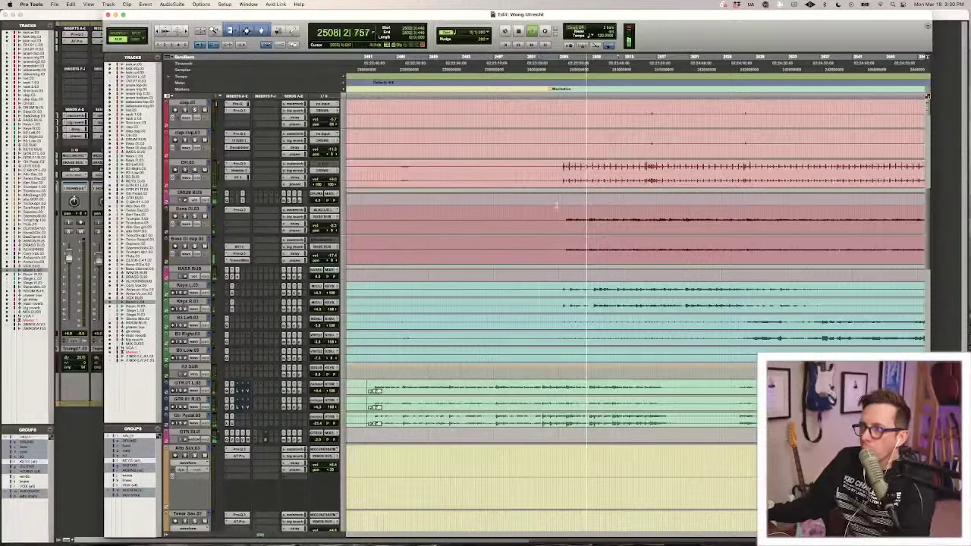
Set the decay gain reduction to -8.64 dB in the side snare top track's Oxford Drum Gate, restart playback and uncover the track's waveform.
scroll(607, 159, "up", 8)
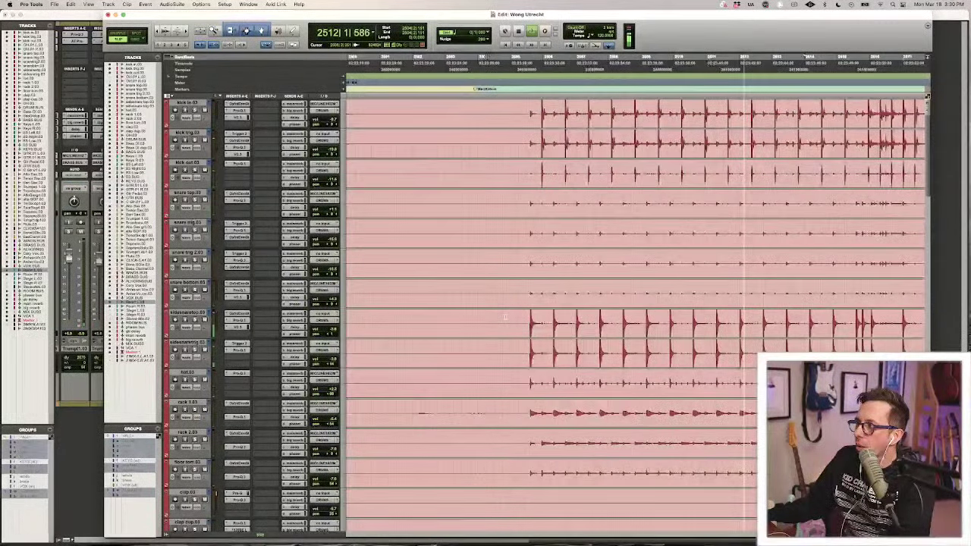
left_click(239, 314)
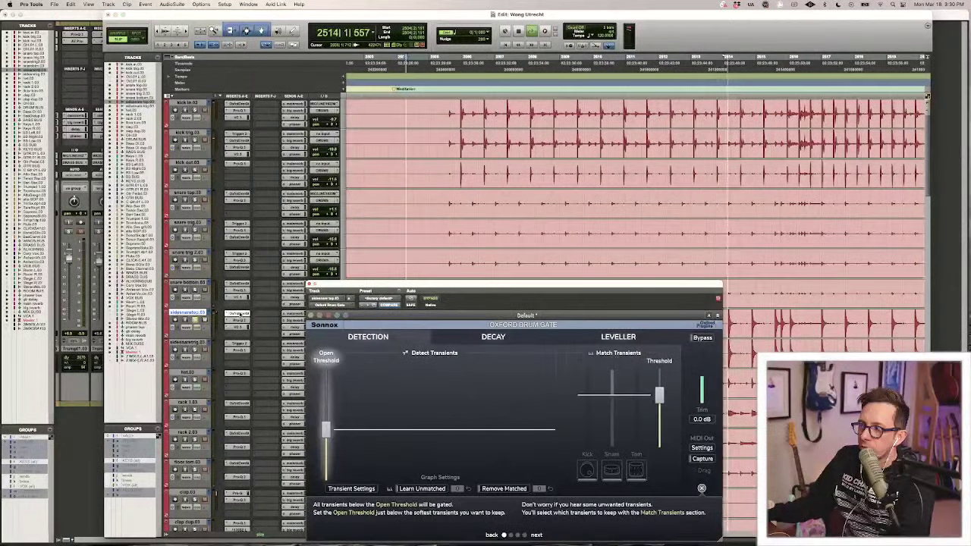
left_click(493, 336)
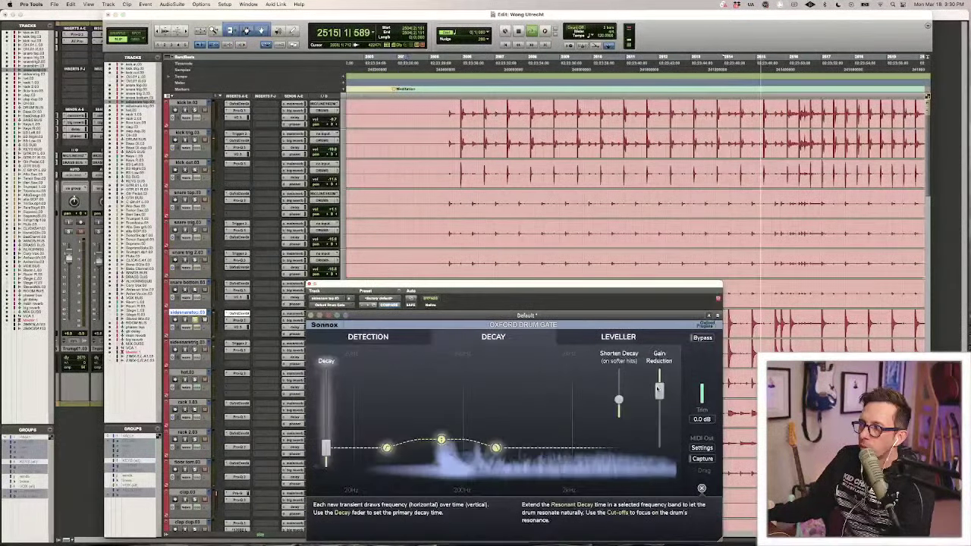
left_click_drag(658, 389, 663, 382)
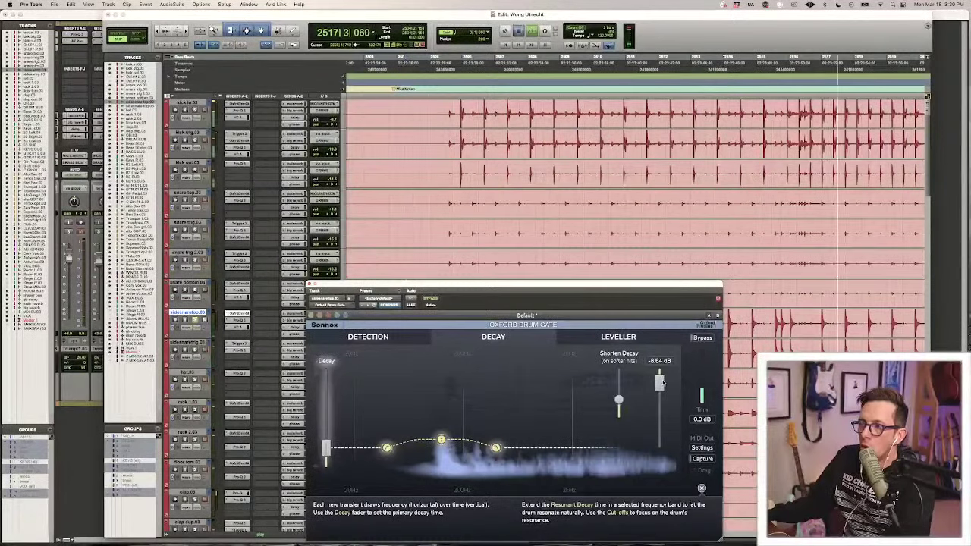
key("space")
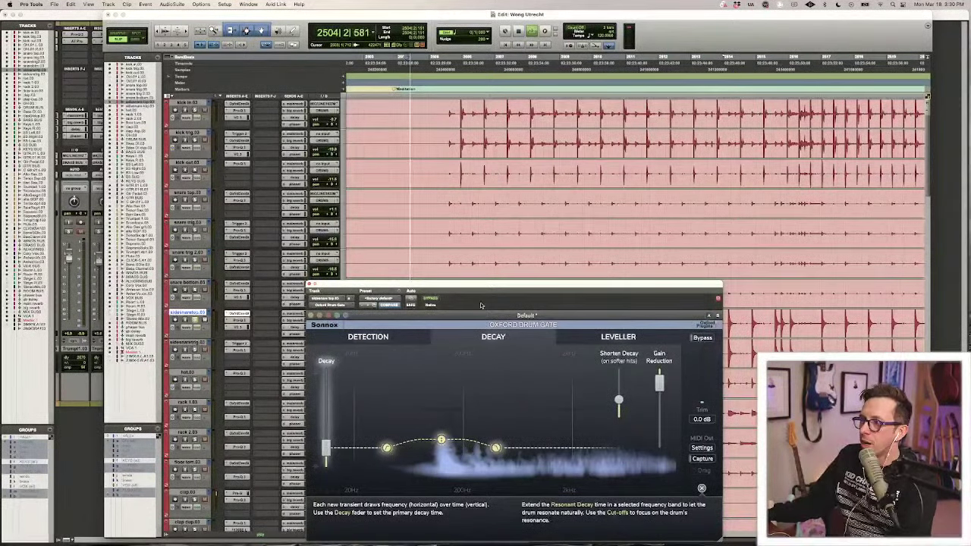
left_click_drag(481, 305, 508, 95)
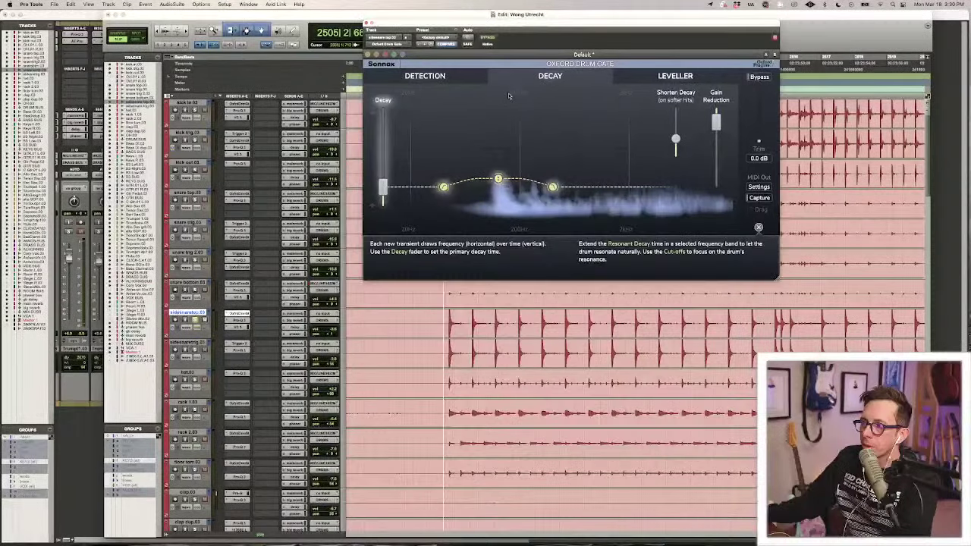
Add a narrow band near 146 Hz in the side snare top's Pro-Q 3, try a deep cut, and ease its gain back near flat.
left_click(237, 320)
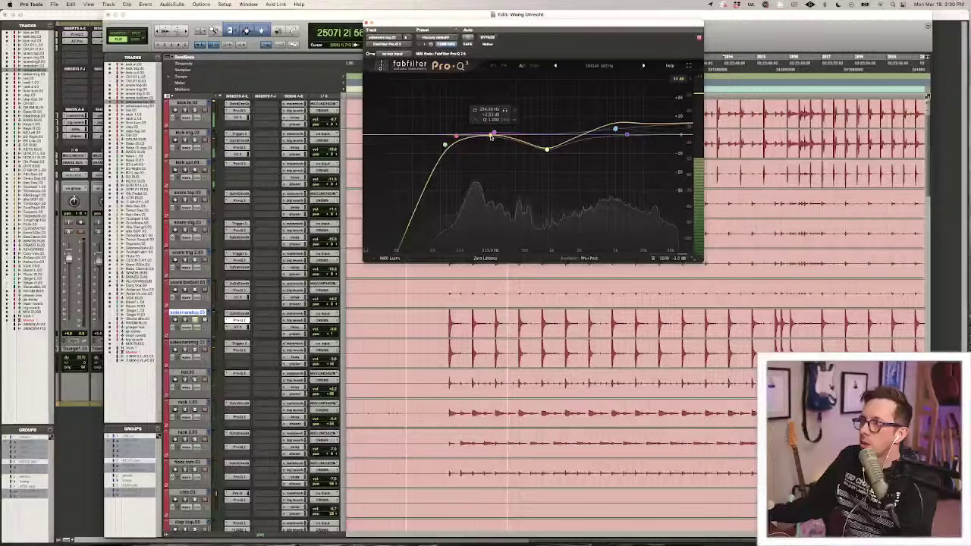
left_click_drag(492, 136, 478, 158)
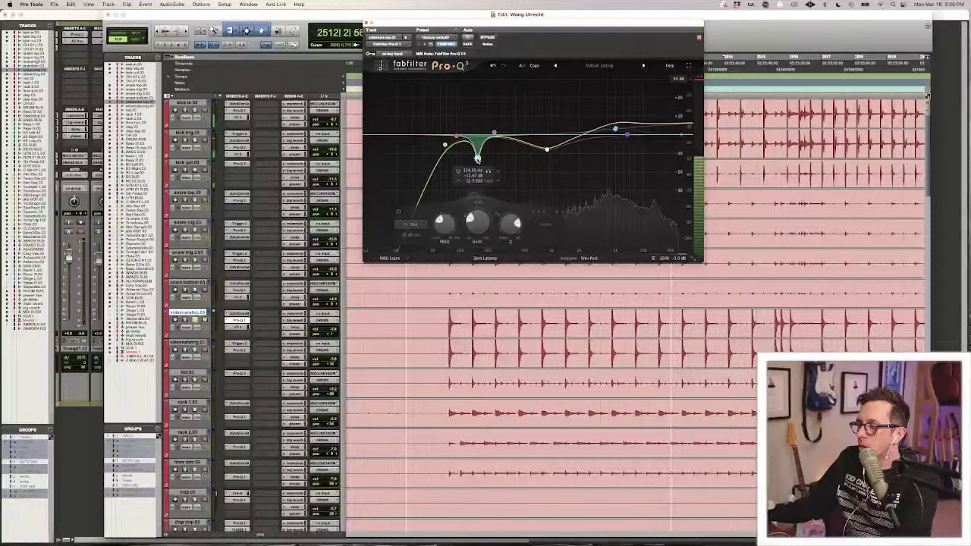
left_click_drag(477, 159, 475, 171)
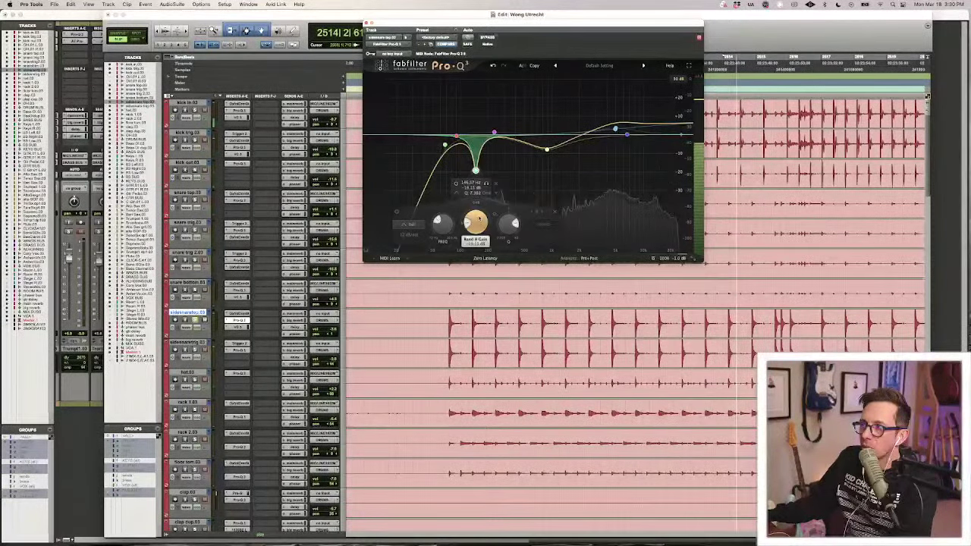
left_click_drag(478, 220, 485, 189)
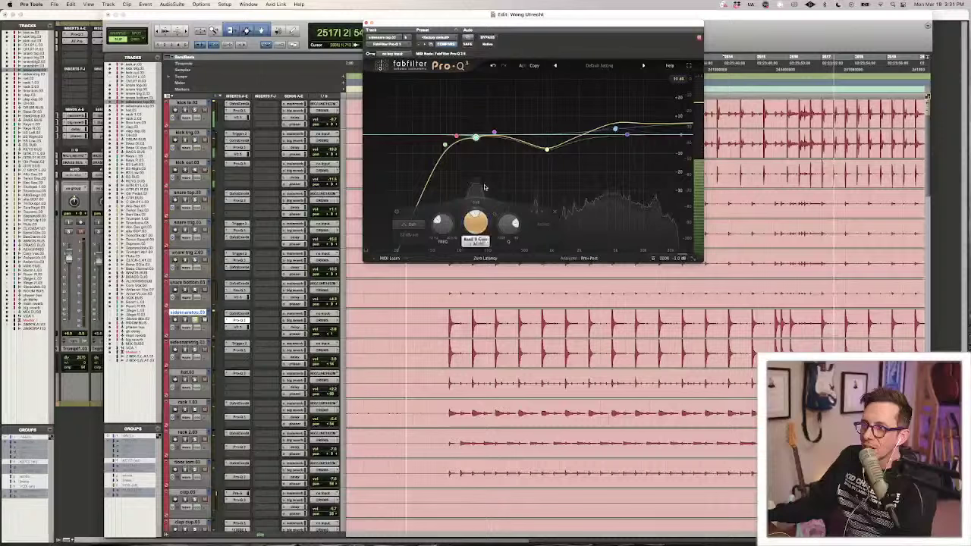
key("space")
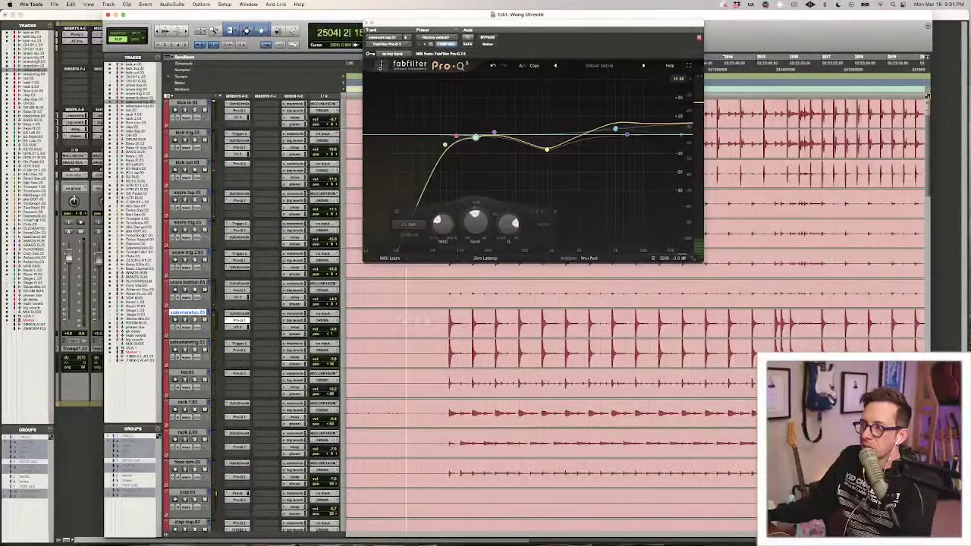
Replay the passage, try a deep cut on the side snare top's 146 Hz band, and ease its gain back near flat.
left_click(447, 317)
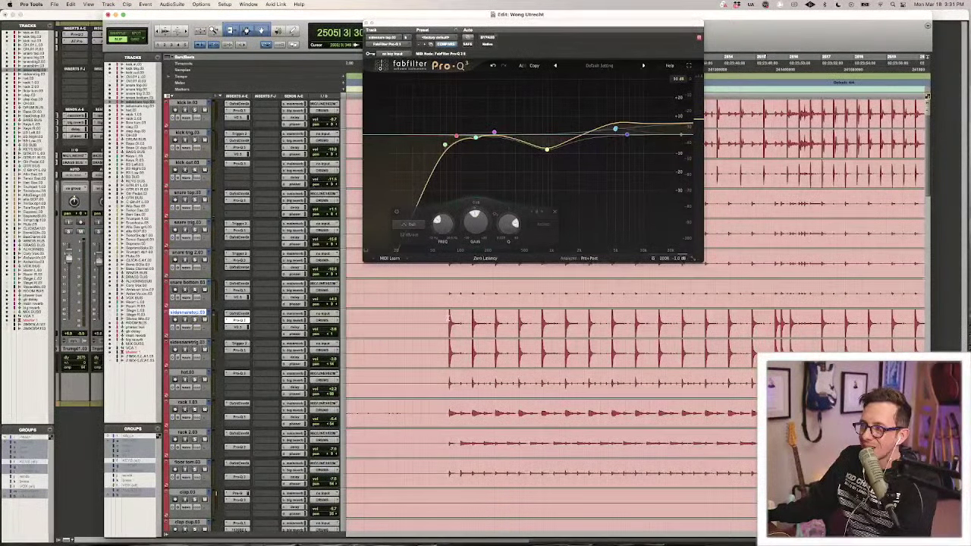
key("space")
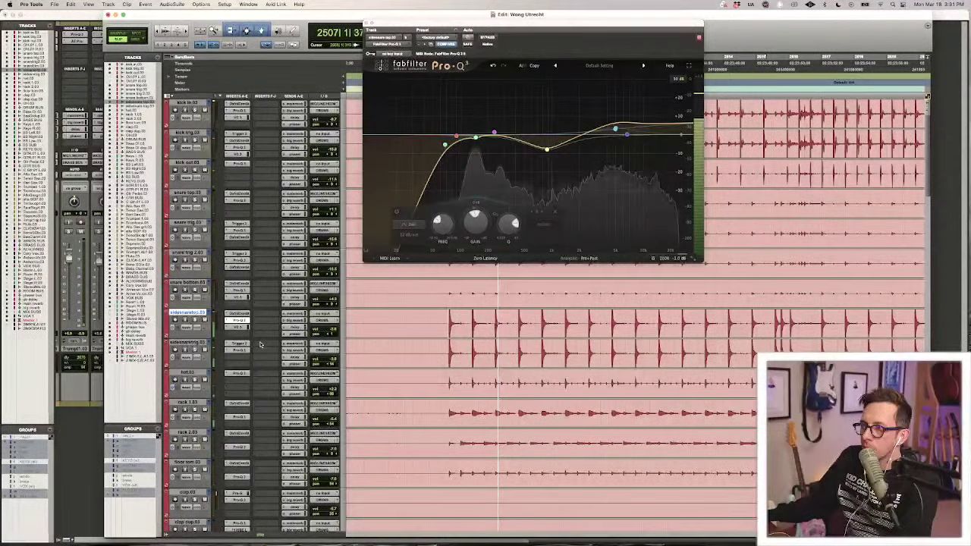
left_click_drag(475, 137, 478, 272)
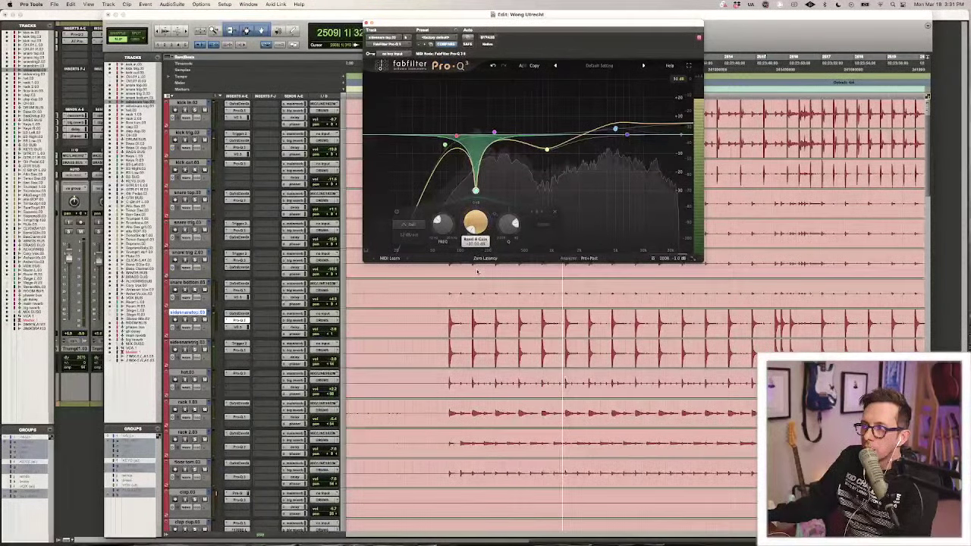
left_click_drag(477, 272, 482, 239)
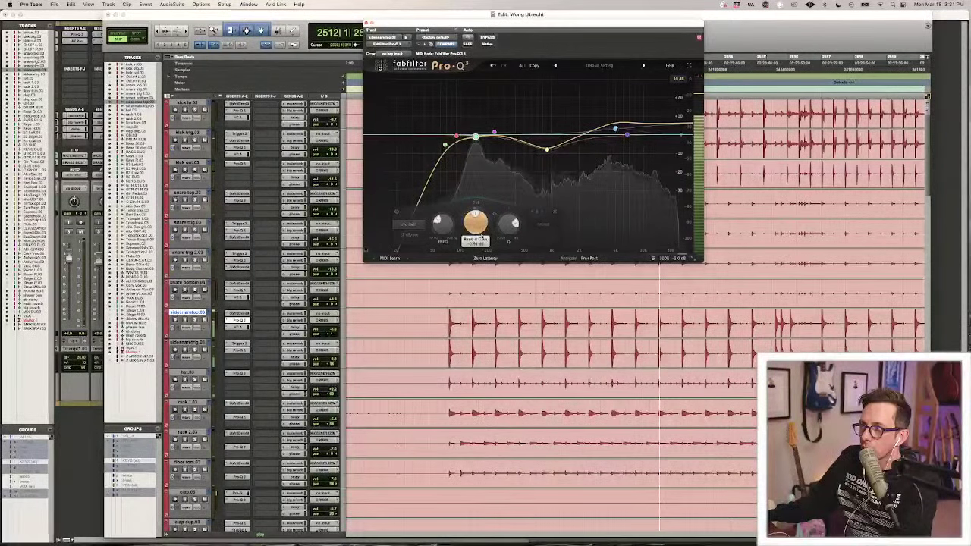
Make the side snare top's 146 Hz band dynamic, replay the section's opening, and close the Pro-Q 3 window.
right_click(476, 136)
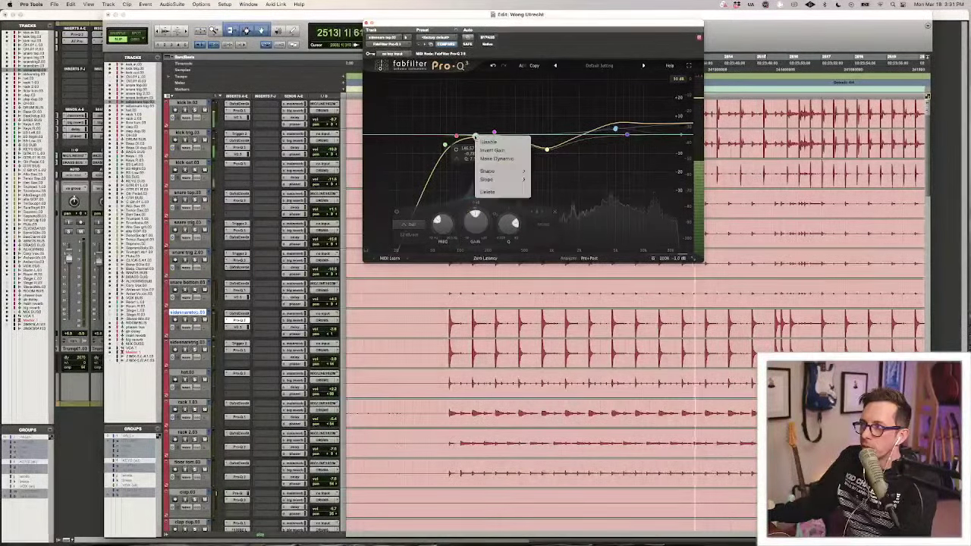
left_click(493, 159)
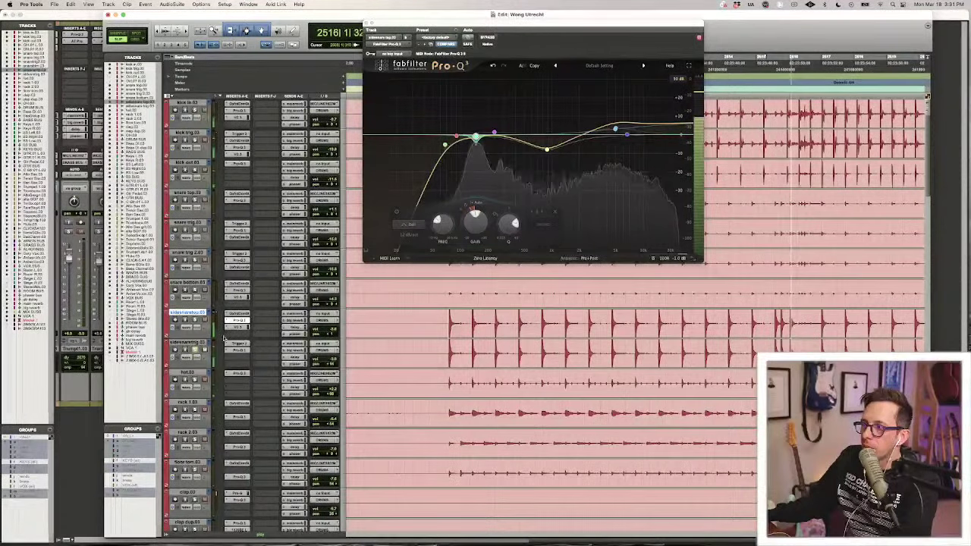
key("space")
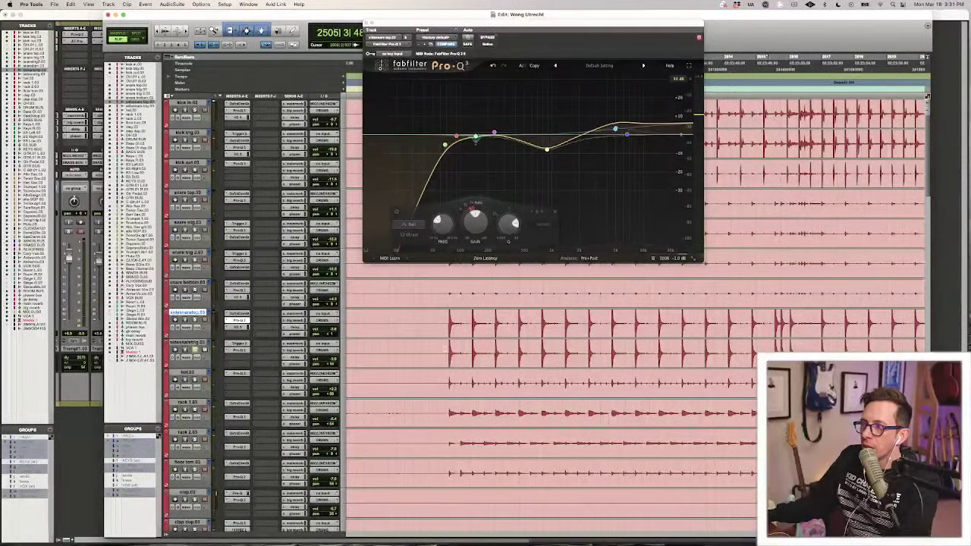
key("space")
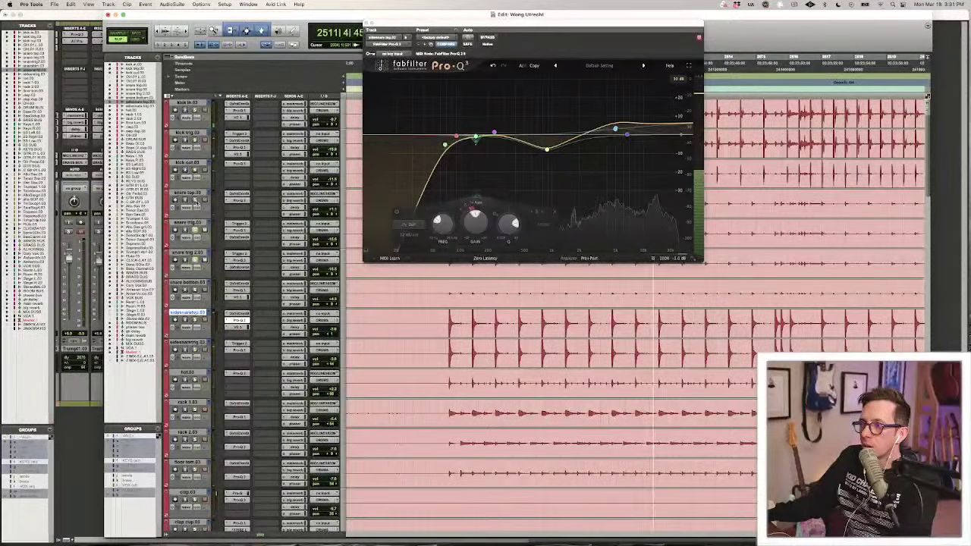
key("super+w")
Survey the main snare tracks across the whole Meditation section and audition their hits near its end around bar 2698.
key("r")
key("r")
key("r")
key("r")
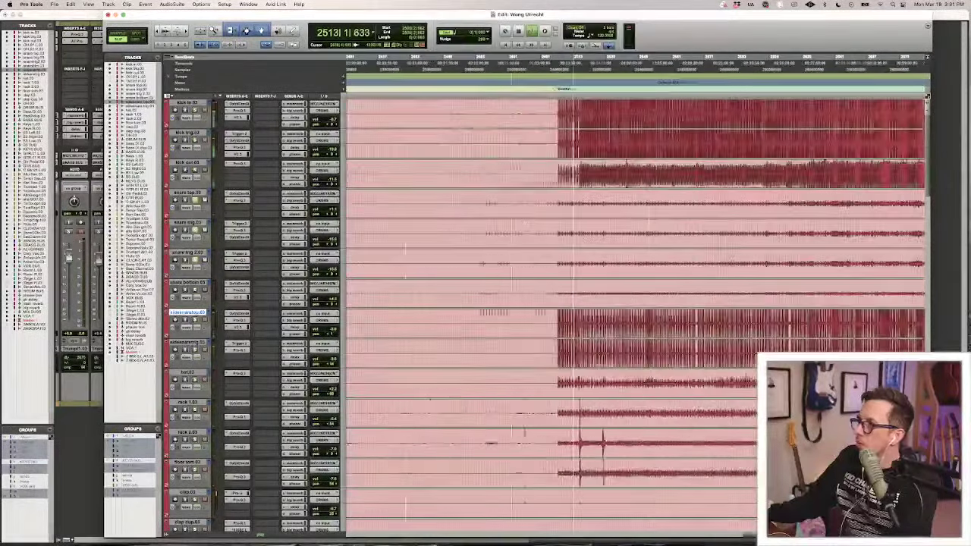
scroll(522, 222, "right", 5)
scroll(527, 226, "left", 3)
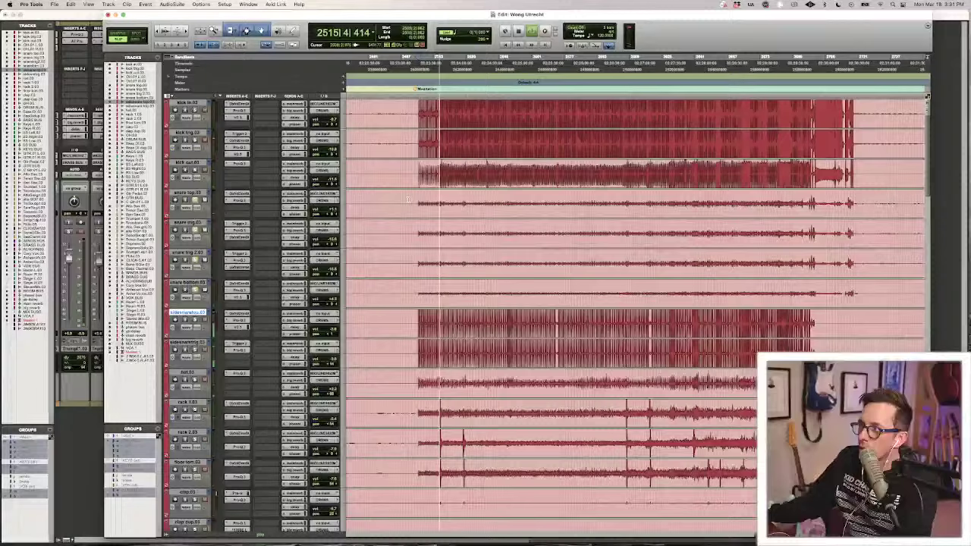
left_click_drag(409, 199, 849, 262)
left_click(813, 217)
key("t")
key("t")
key("t")
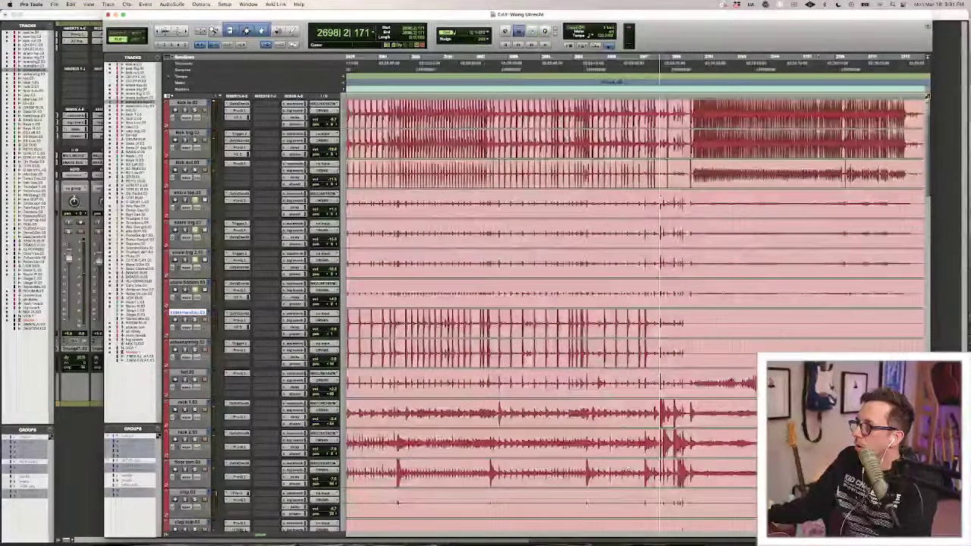
key("space")
key("r")
key("r")
scroll(586, 240, "left", 2)
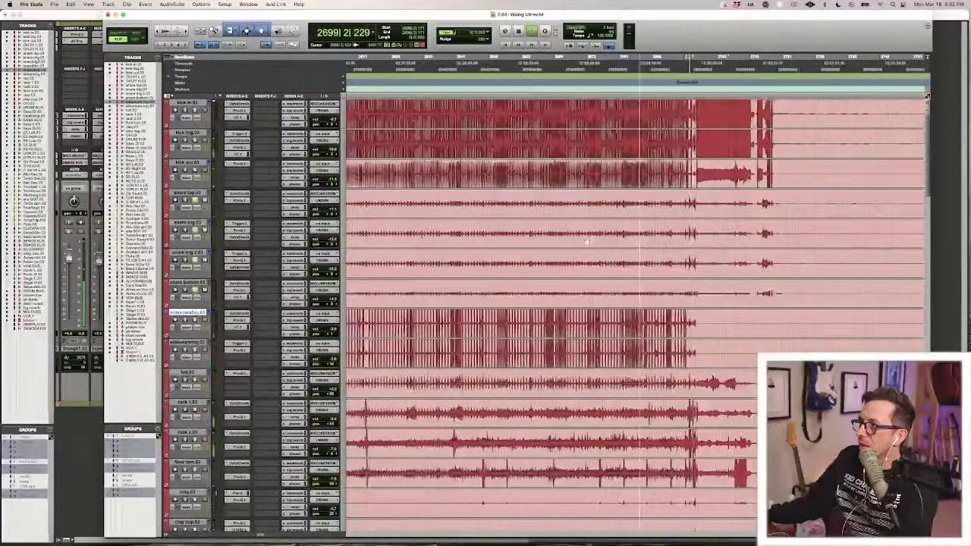
key("r")
key("space")
Separate the snare top, both snare trigger and snare bottom clips across the Meditation section and lower their clip gain.
left_click_drag(400, 191, 852, 288)
key("b")
key("ctrl+shift+Down")
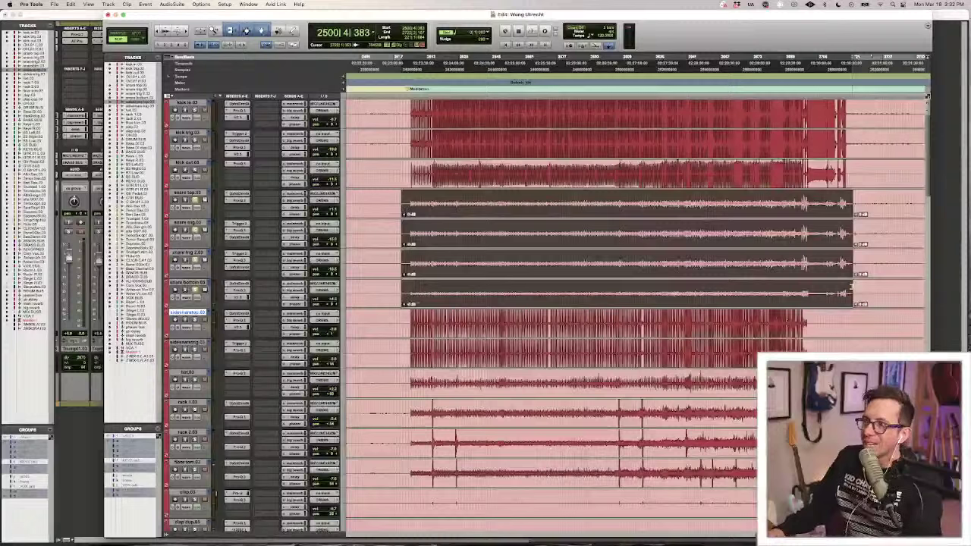
key("ctrl+shift+Down")
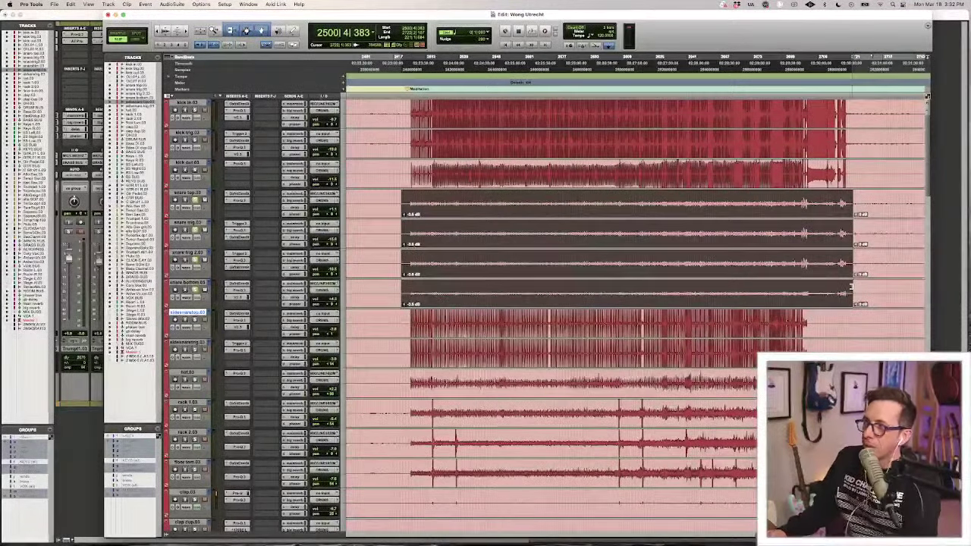
Reactivate the track groups, solo the drum tracks together, and play the drums from the start of the Meditation section.
key("super+shift+g")
left_click(195, 200)
left_click(195, 200)
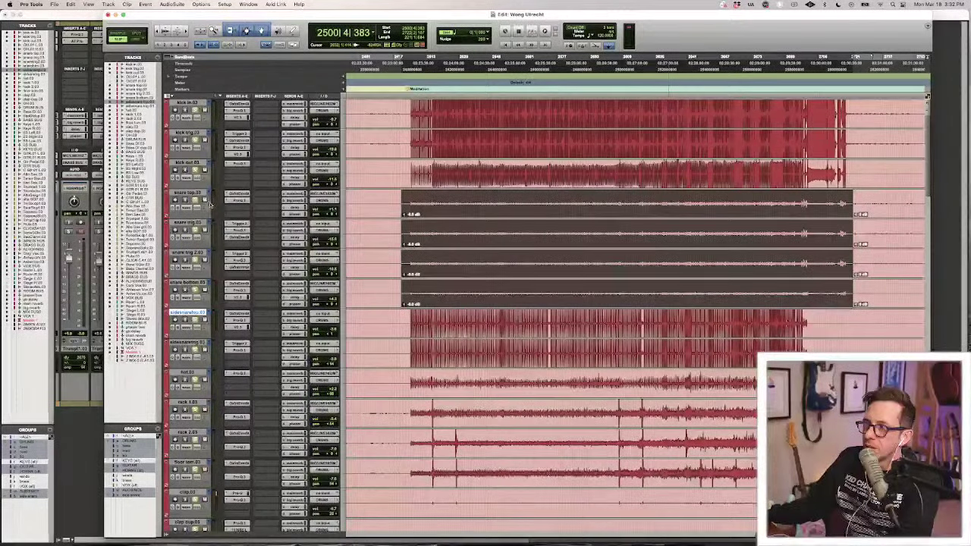
left_click(412, 164)
key("space")
key("t")
key("t")
key("t")
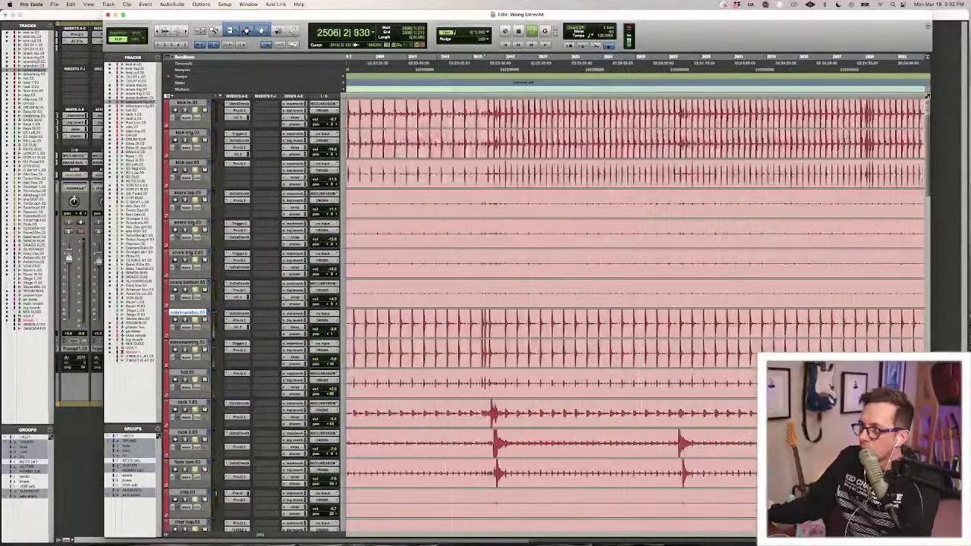
key("r")
key("r")
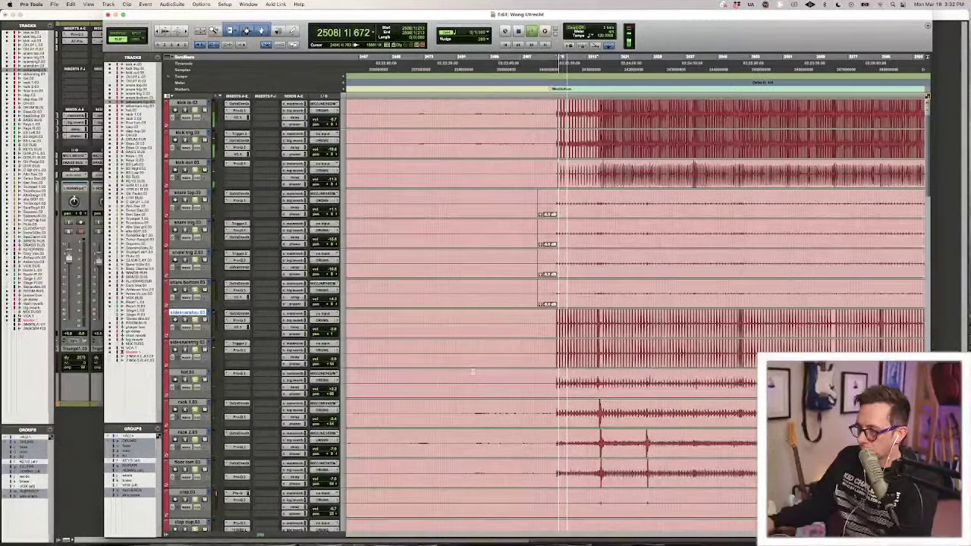
Reopen the side snare top's Pro-Q 3 in the Mix window and set a narrow cut of about -12 dB near 190 Hz.
key("super+equal")
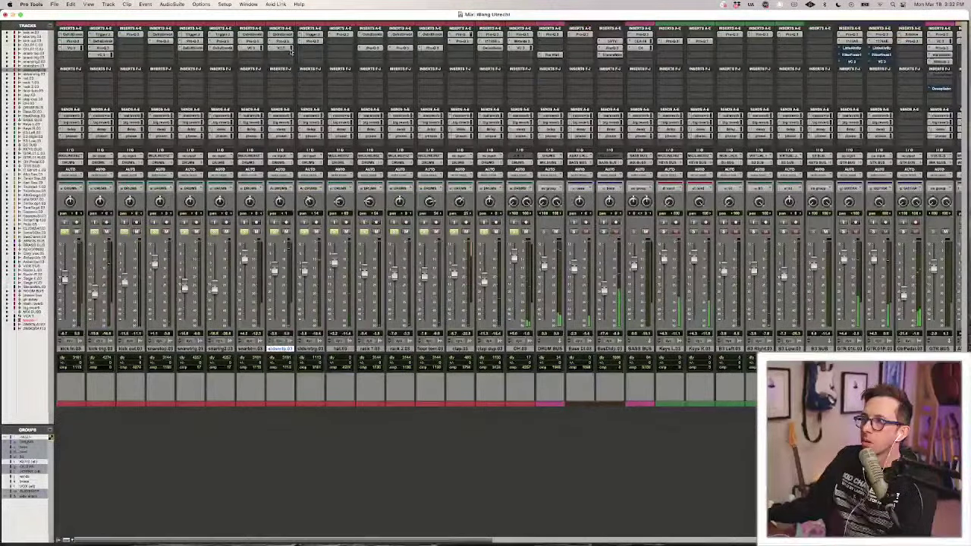
left_click(287, 49)
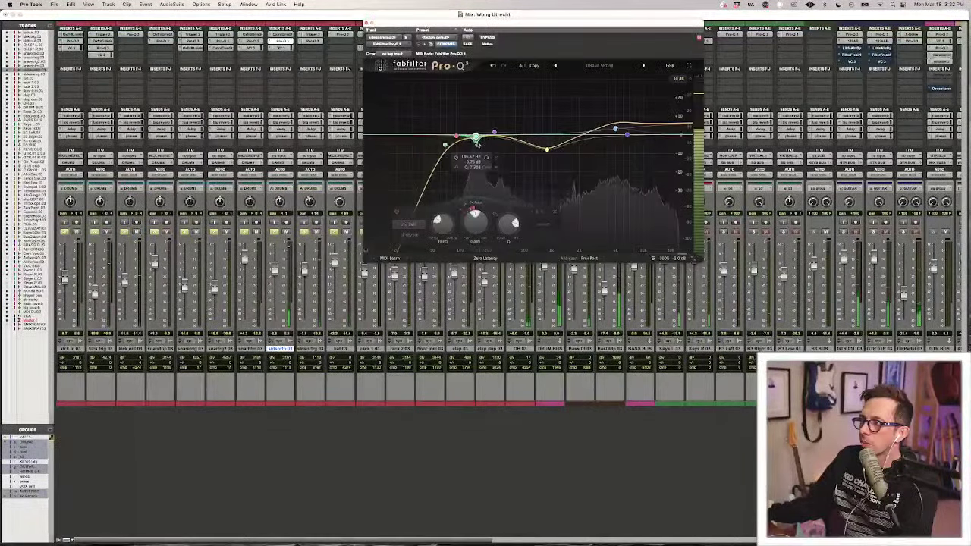
left_click_drag(475, 136, 488, 157)
scroll(488, 157, "down", 2)
scroll(488, 158, "down", 1)
scroll(488, 157, "down", 2)
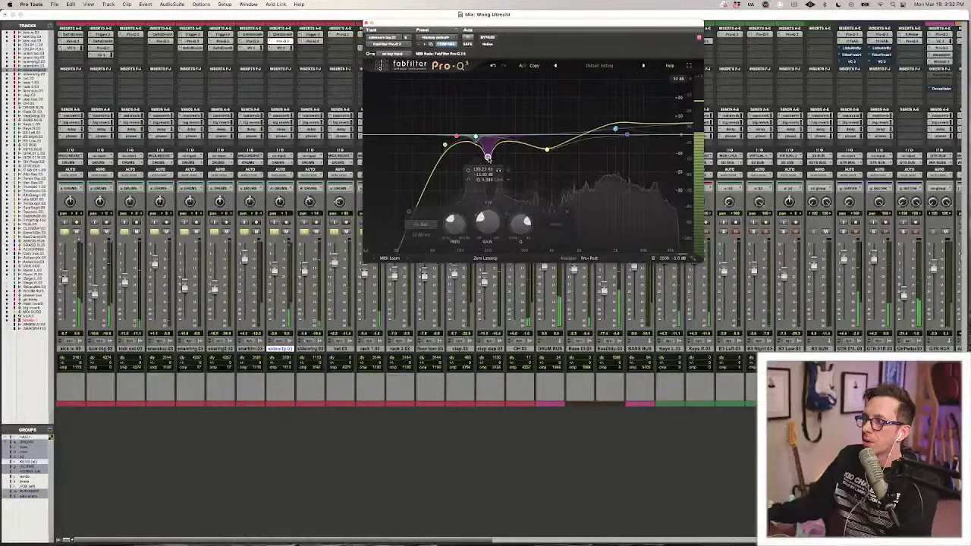
Compare the side snare top's 190 Hz cut against flat gain, settle on about -9 dB, and close the equalizer.
left_click_drag(488, 224, 488, 187)
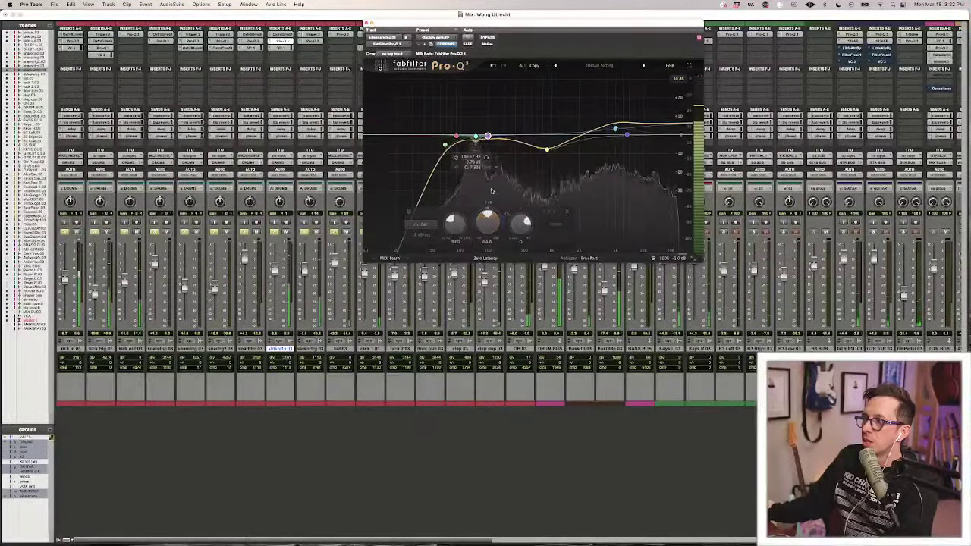
mouse_move(488, 226)
left_mouse_down()
mouse_move(491, 187)
mouse_move(490, 244)
left_mouse_up()
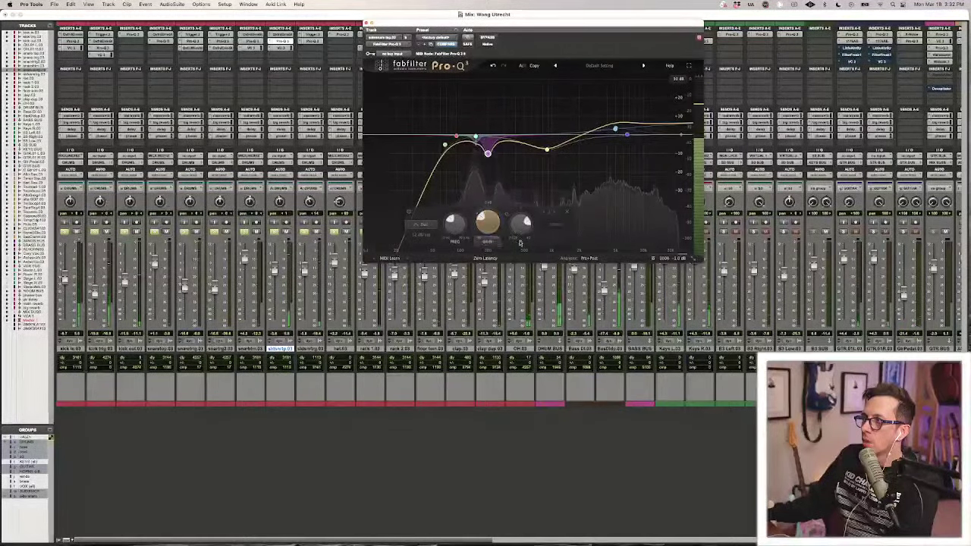
scroll(521, 225, "up", 5)
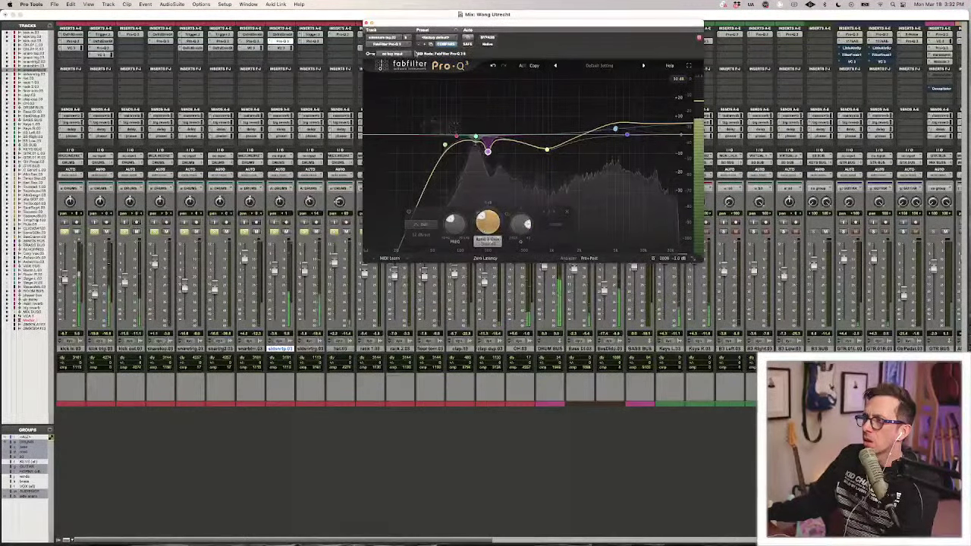
left_click(367, 22)
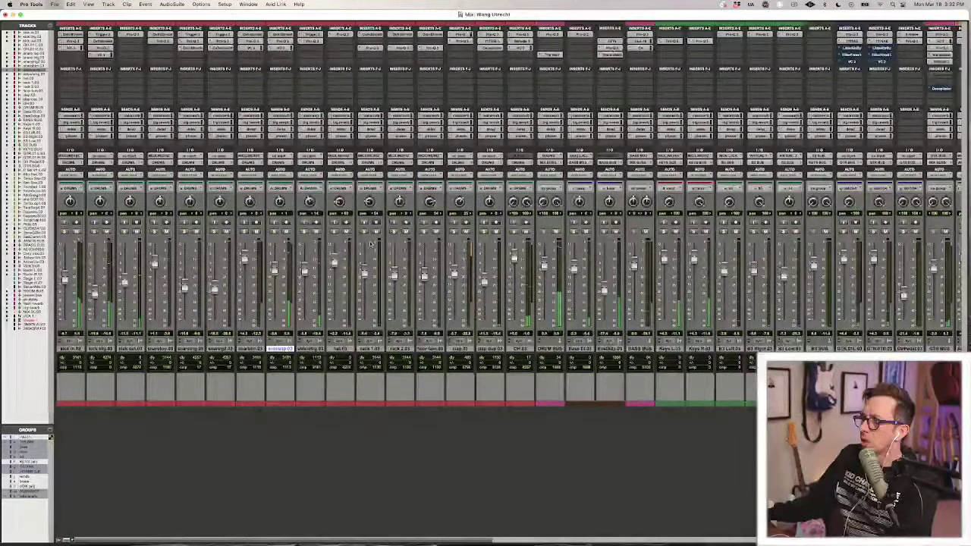
Return to the Edit window, find the horn tracks in the Meditation section, and solo the horns.
scroll(572, 262, "right", 10)
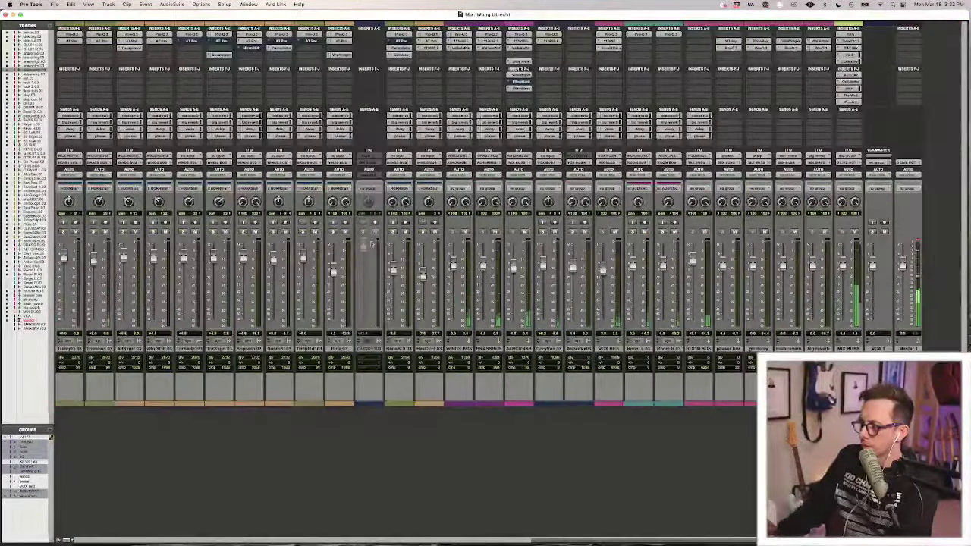
key("super+=")
key("r")
scroll(537, 267, "down", 3)
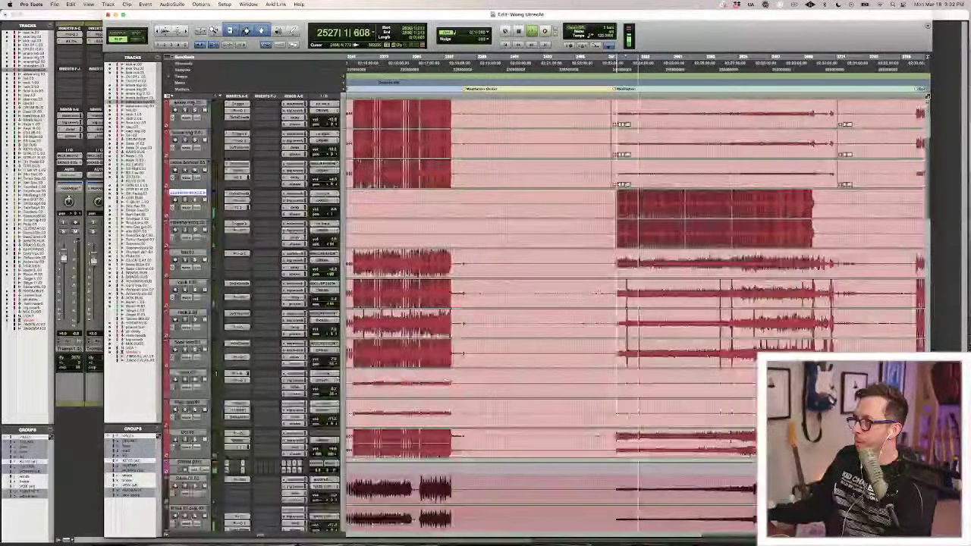
scroll(546, 304, "down", 5)
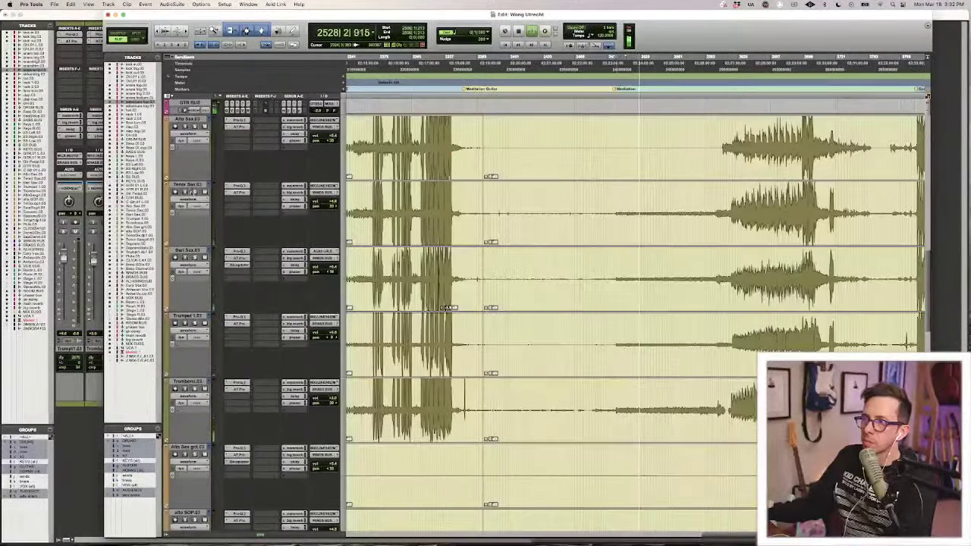
left_click(194, 192)
key("t")
key("t")
key("t")
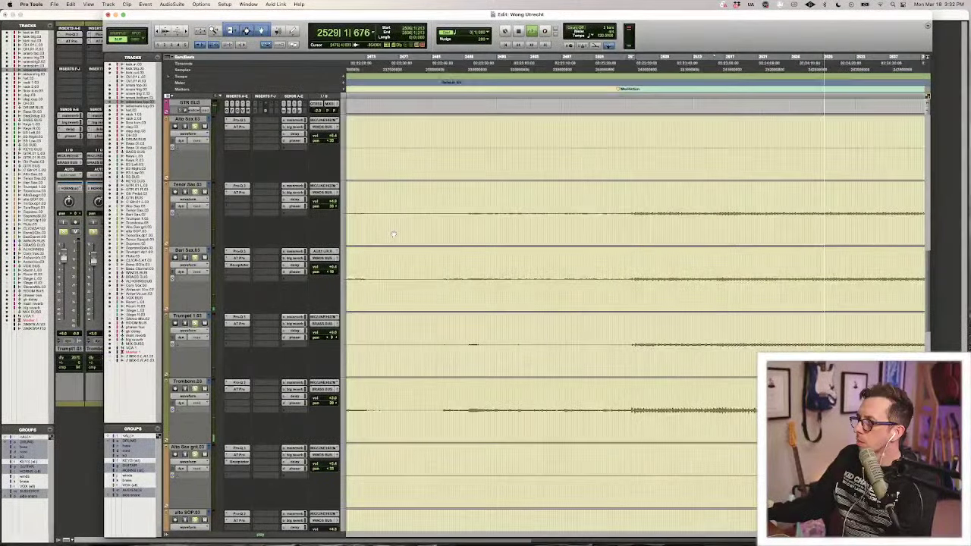
Play the soloed horns in the quiet guitar section before Meditation and audition the tenor sax noise at bar 2391.
key("space")
key("space")
key("t")
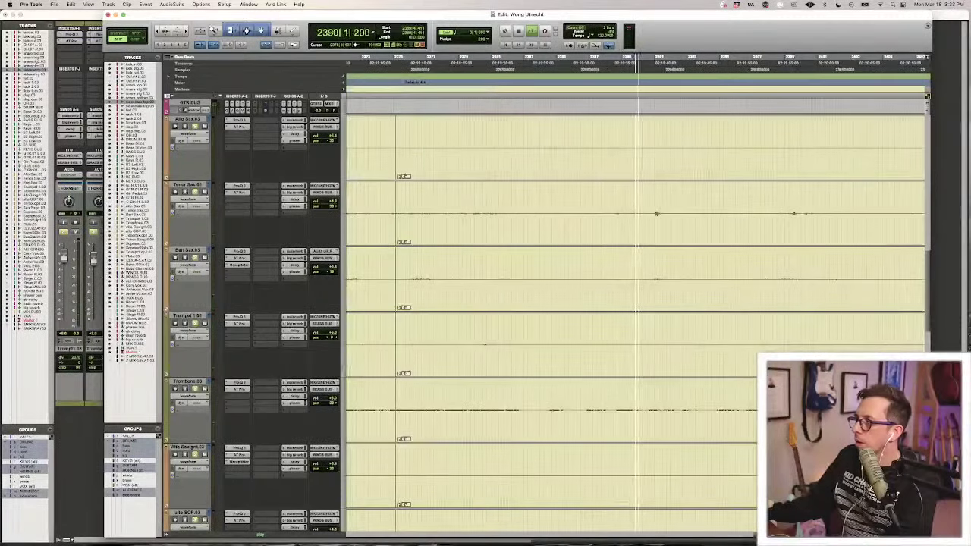
key("space")
left_click(654, 208)
key("space")
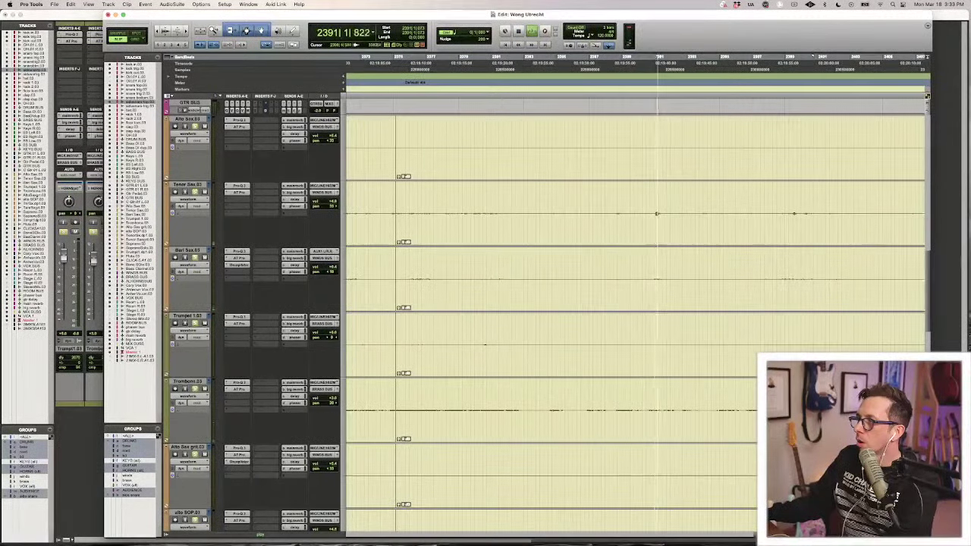
key("space")
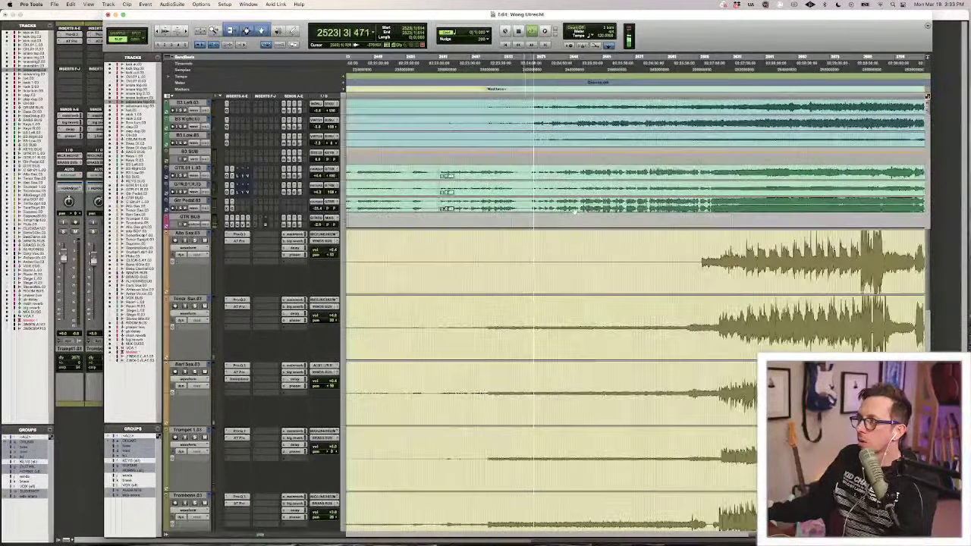
Play the full band from around bar 2517 and examine the drum, bass, keys and guitar waveforms.
scroll(500, 115, "up", 5)
key("space")
key("t")
key("t")
key("t")
scroll(500, 117, "right", 2)
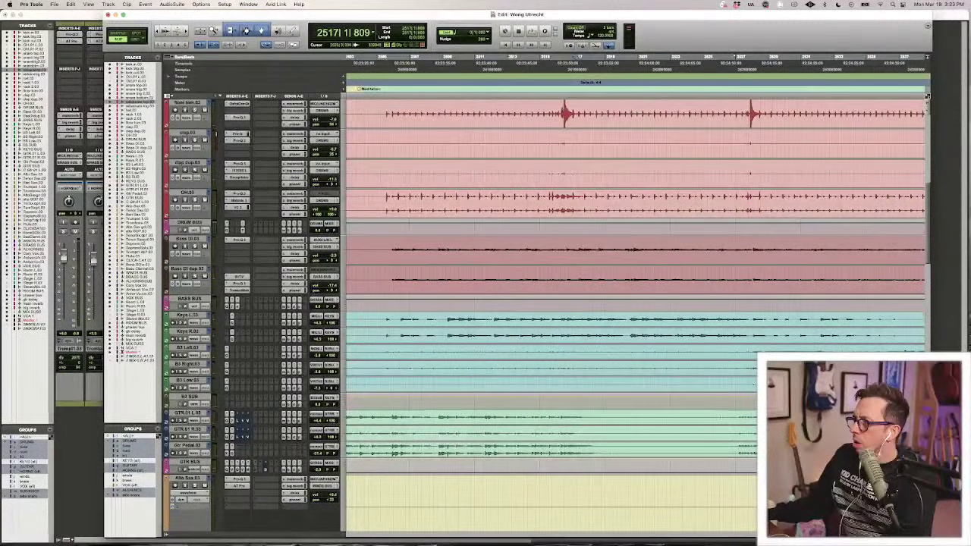
key("space")
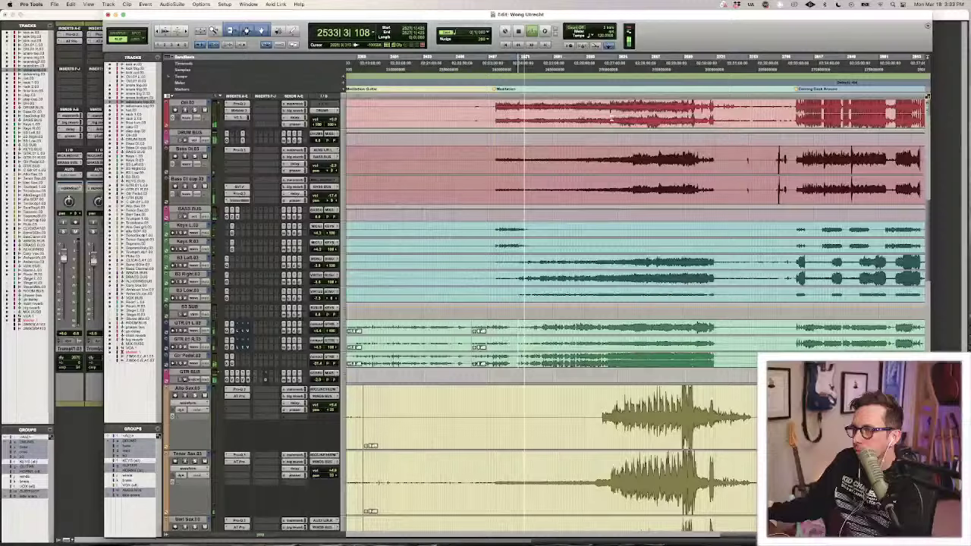
Zoom in on the guitar passage around bar 2535 and increase the height of the guitar tracks.
left_click(535, 159)
key("t")
key("t")
key("t")
key("t")
key("t")
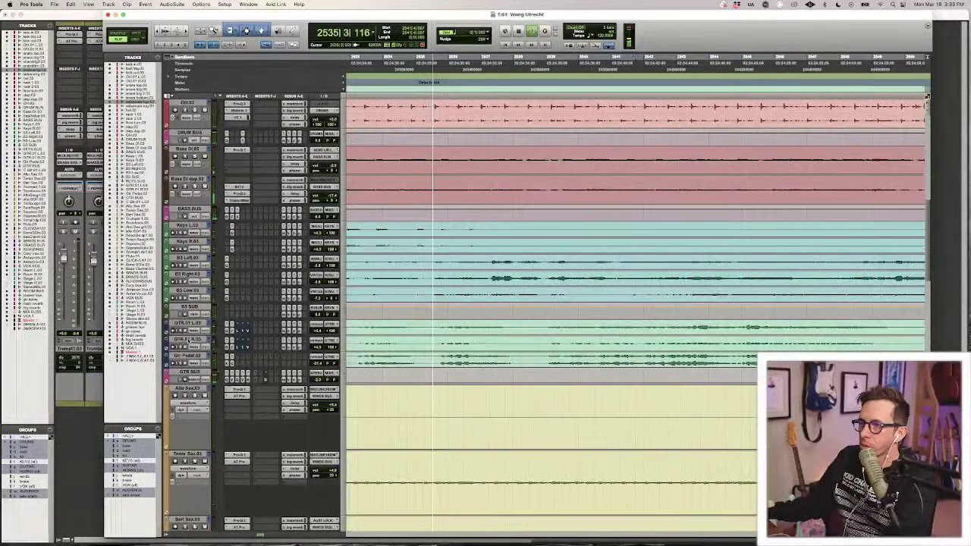
left_click(511, 325)
key("ctrl+Up")
key("ctrl+Up")
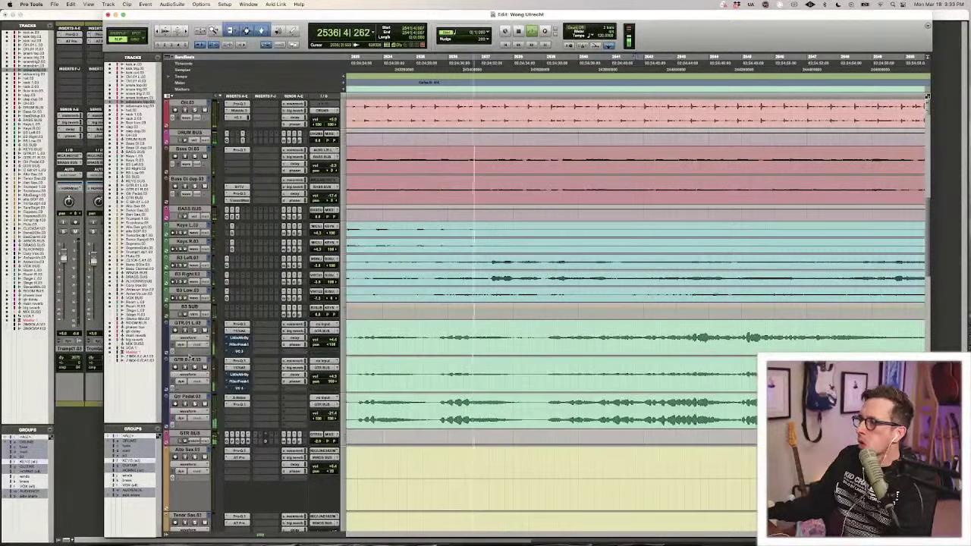
Play through the song from about bar 2536 to bar 2939, examining the guitar, keys and horn tracks.
key("super+bracketright")
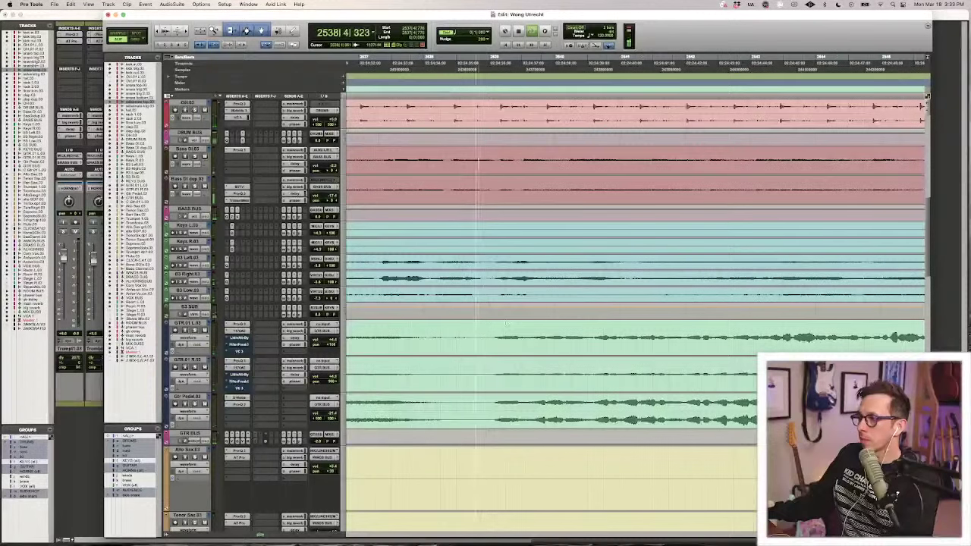
key("r")
key("r")
key("r")
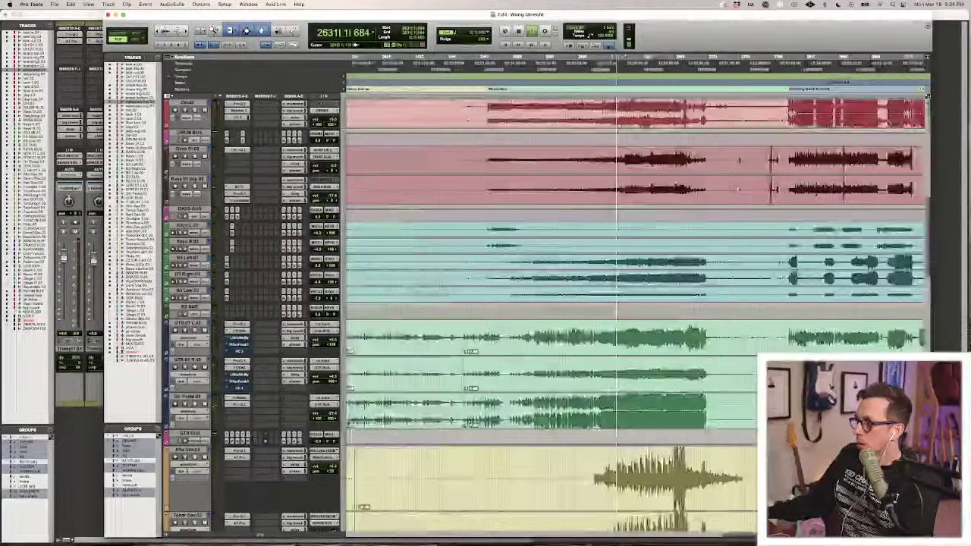
key("super+bracketleft")
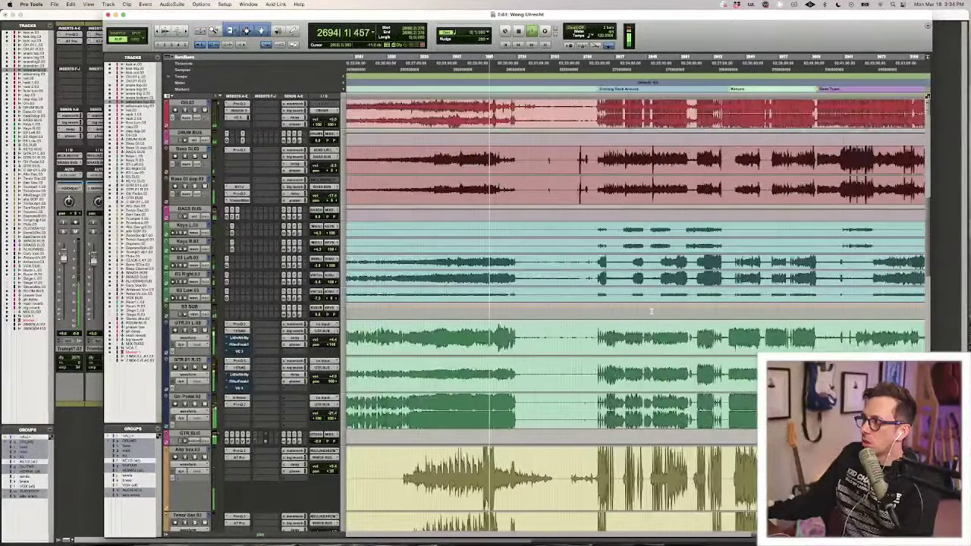
scroll(651, 311, "down", 10)
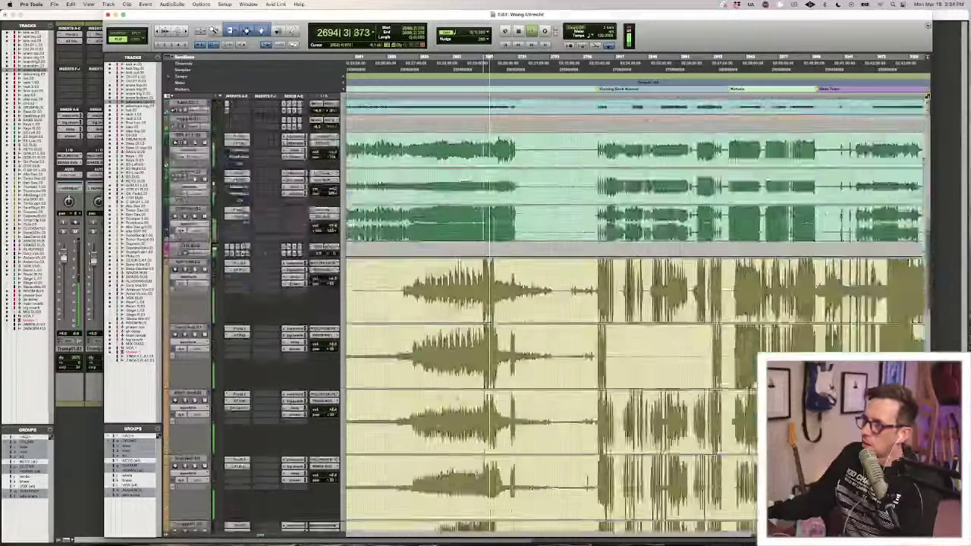
scroll(635, 304, "up", 5)
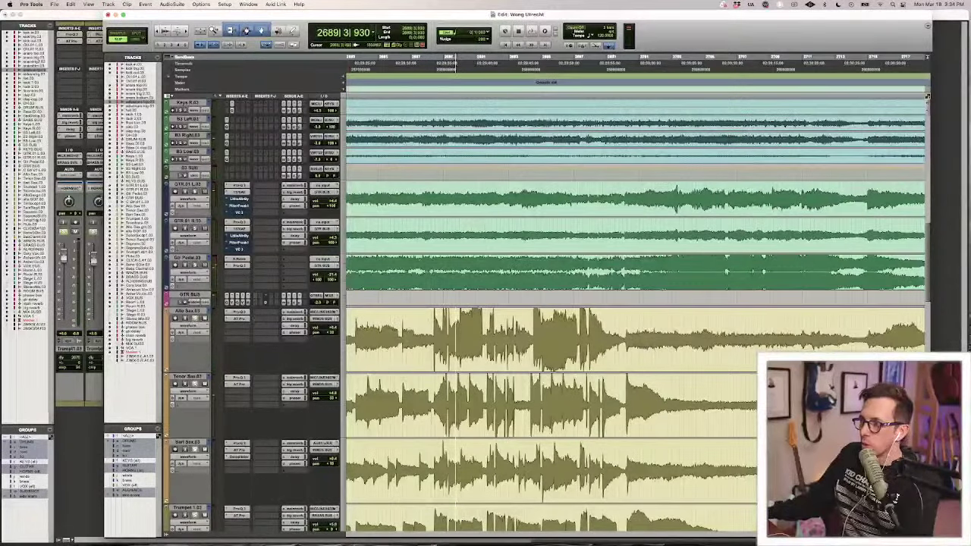
key("space")
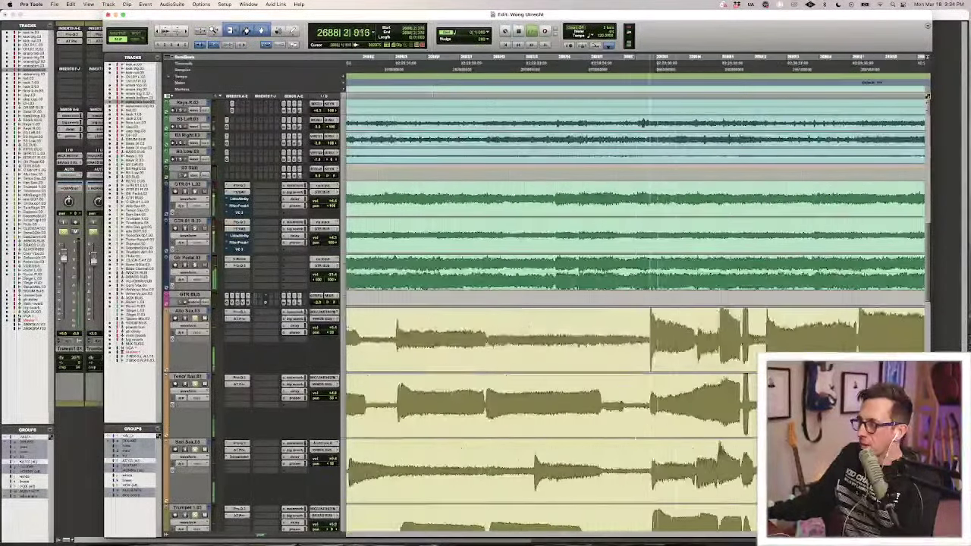
scroll(428, 323, "down", 2)
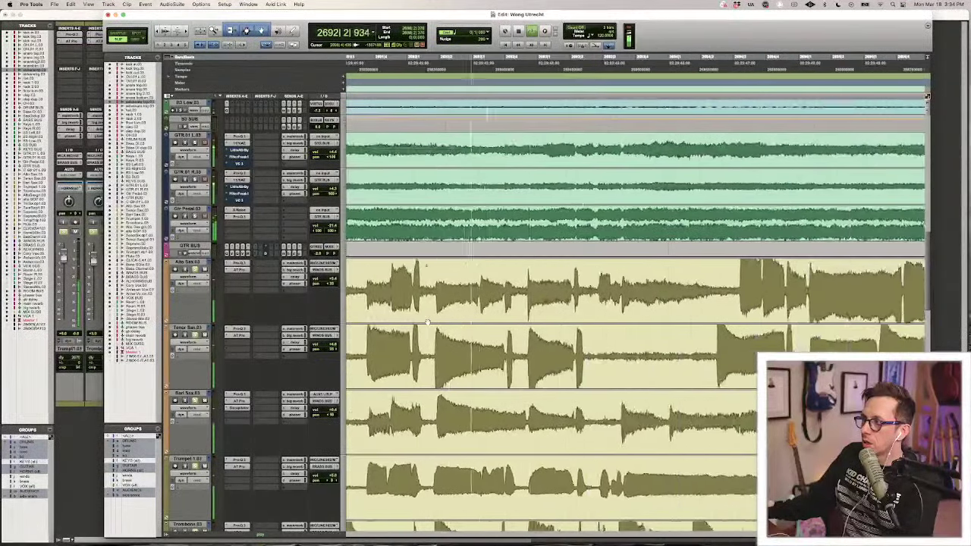
scroll(428, 323, "down", 3)
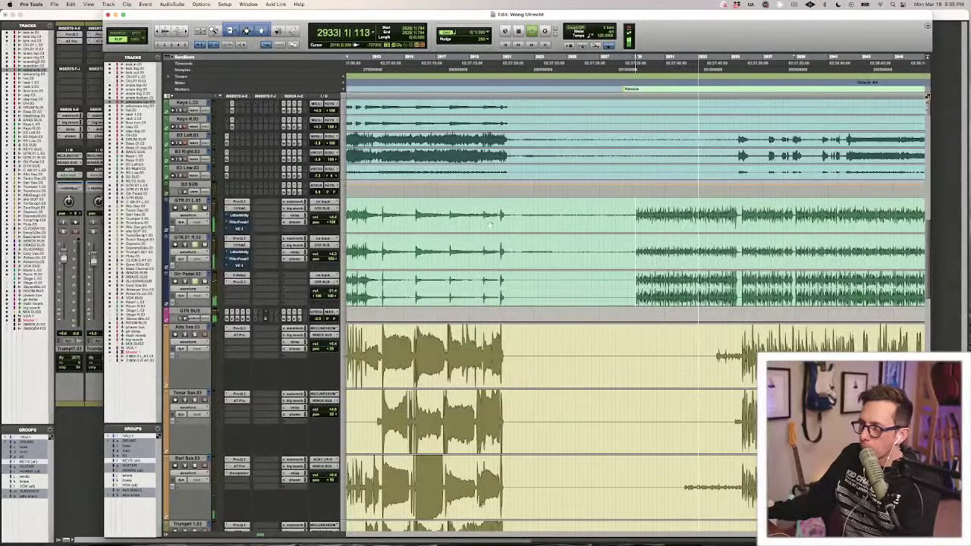
key("t")
key("t")
key("t")
scroll(568, 226, "right", 2)
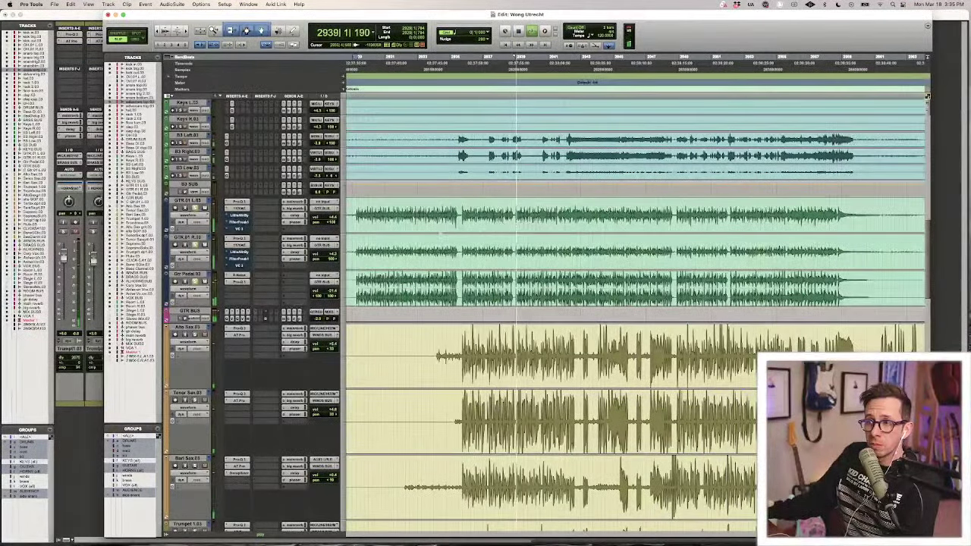
Slightly lower the low-mid boost in the GTR BUS Pro-Q 3 equalizer from the mixer.
key("super+equal")
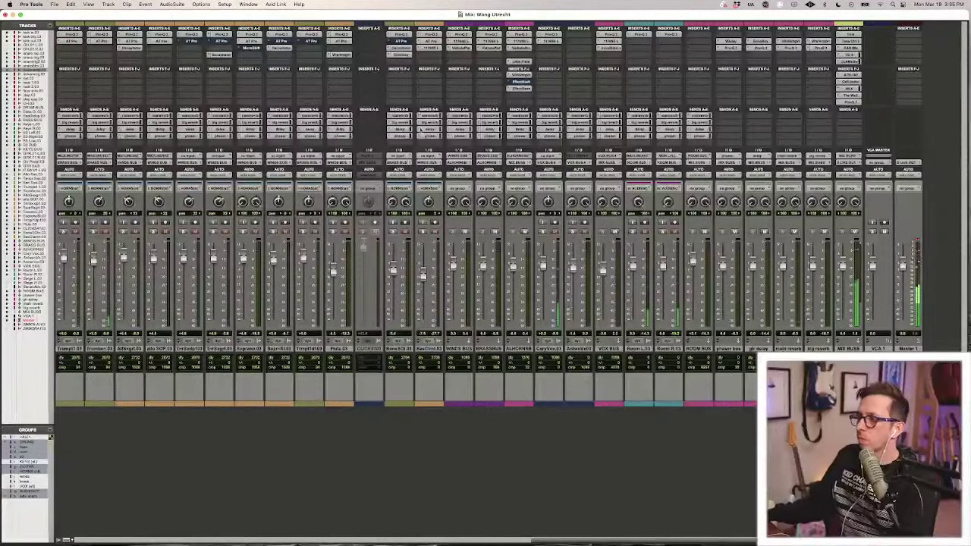
scroll(415, 239, "left", 10)
scroll(409, 141, "left", 2)
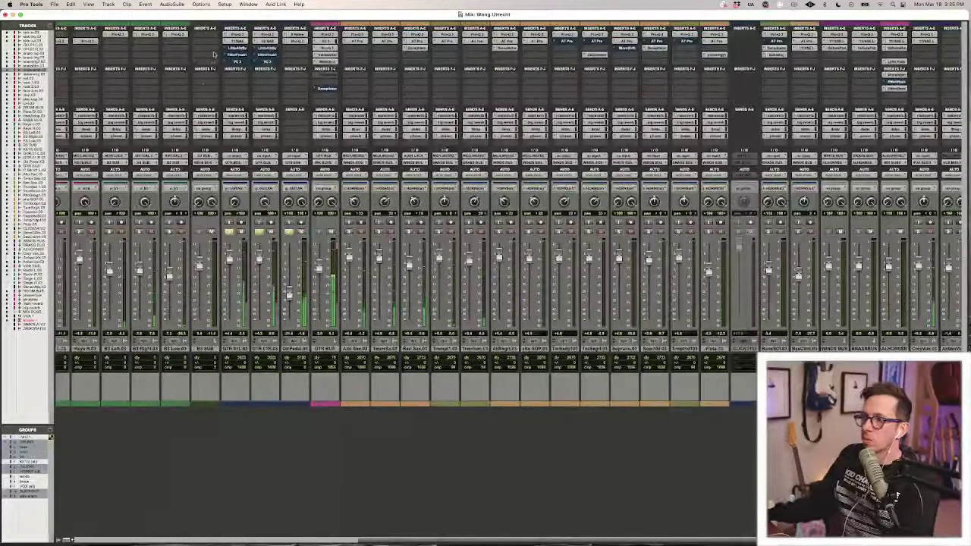
left_click(267, 35)
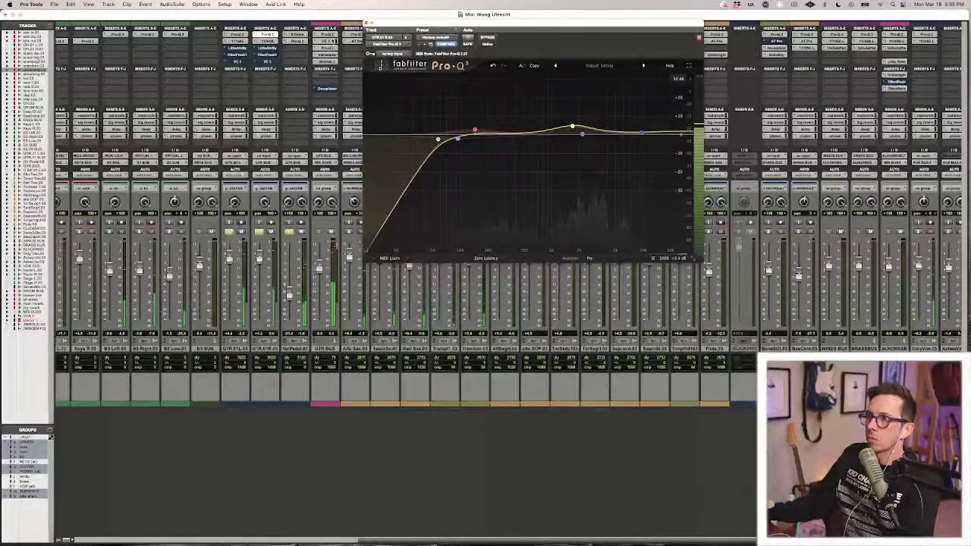
left_click(326, 35)
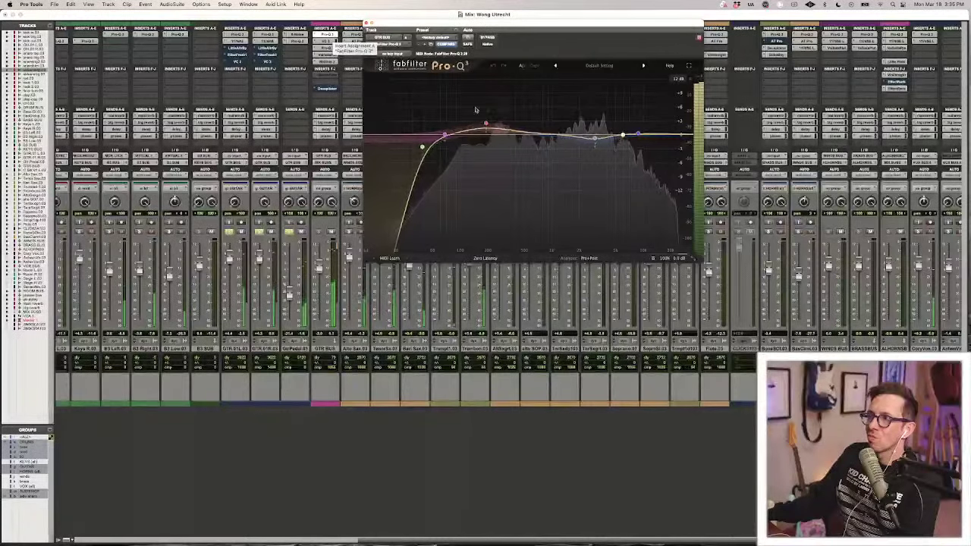
left_click(485, 123)
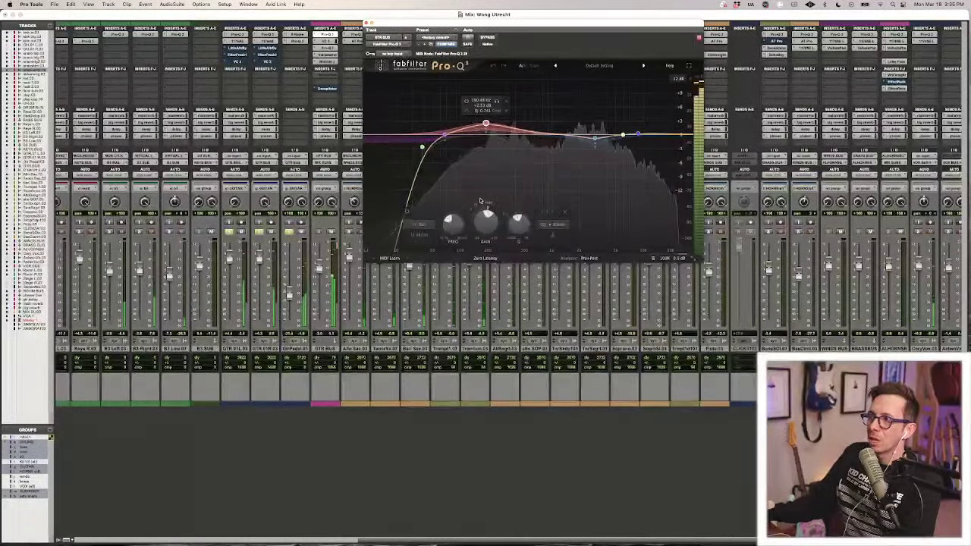
left_click_drag(485, 224, 485, 226)
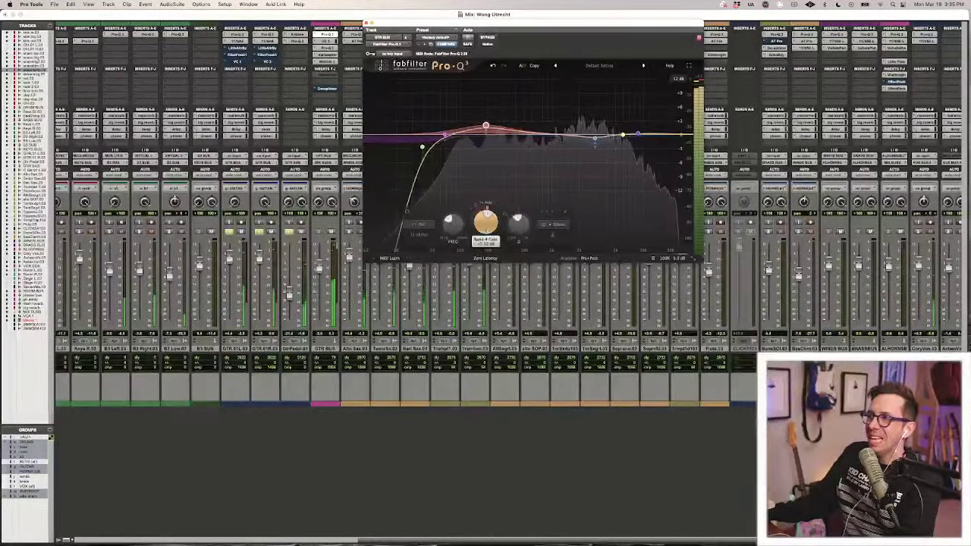
left_click(366, 23)
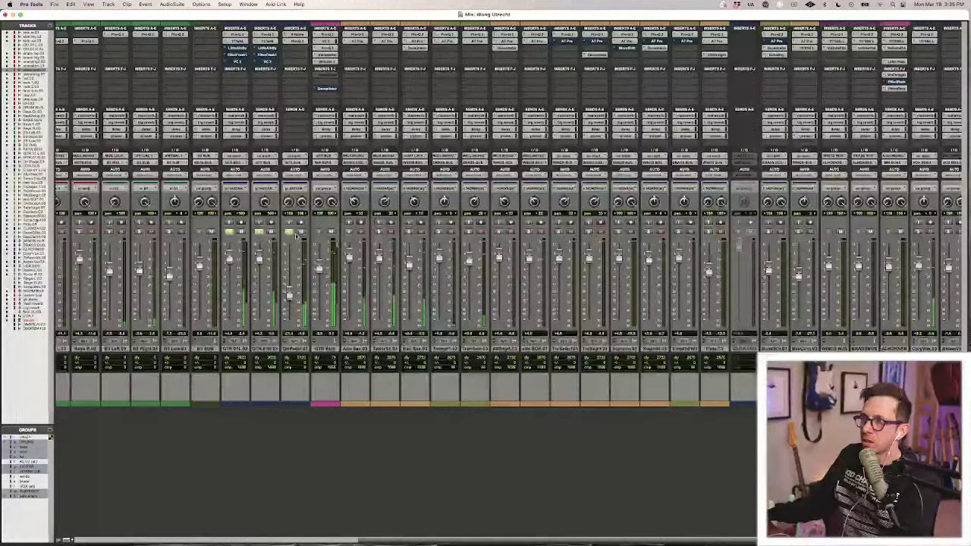
Check the Gtr Pedal track's Pro-Q 3 curve while reviewing the drum, bass and guitar tracks around bars 2936 to 2946.
left_click(300, 56)
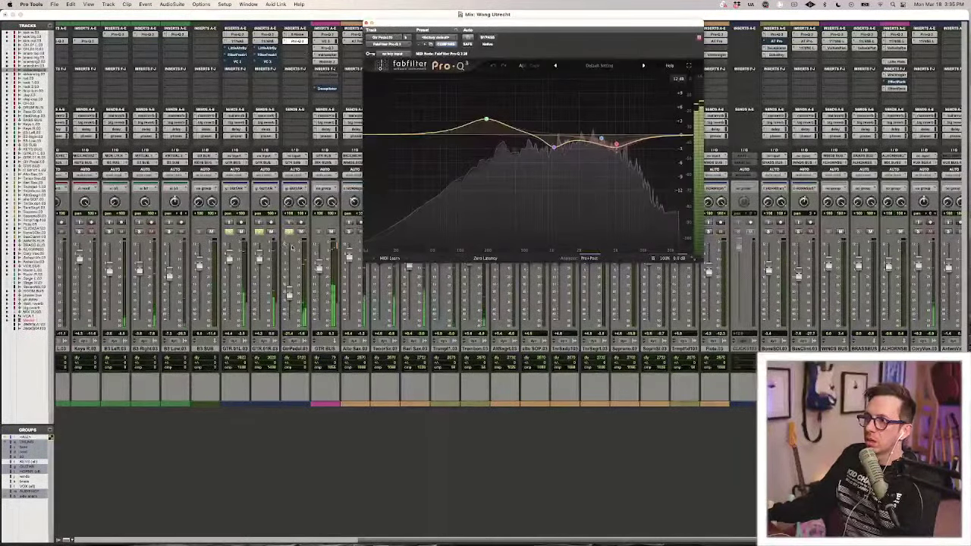
key("super+equal")
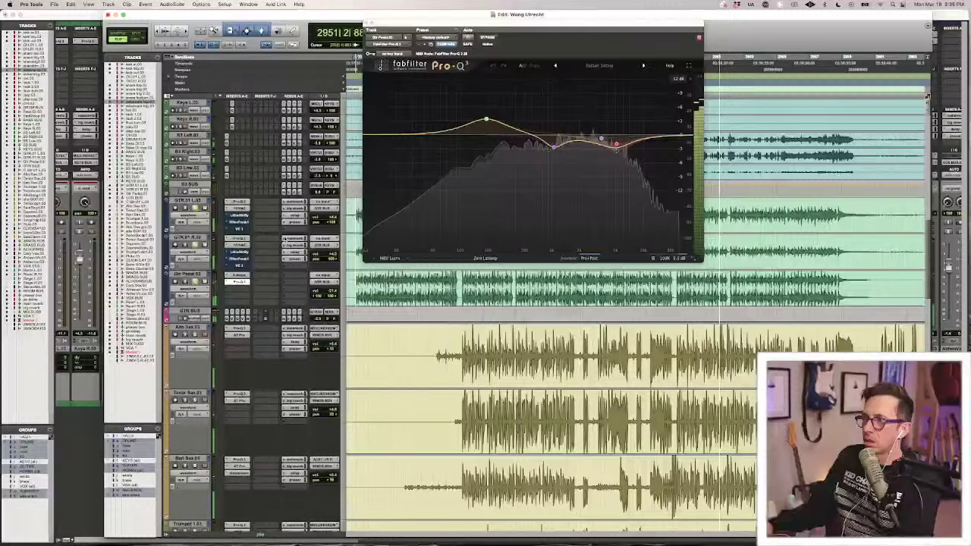
scroll(214, 350, "up", 10)
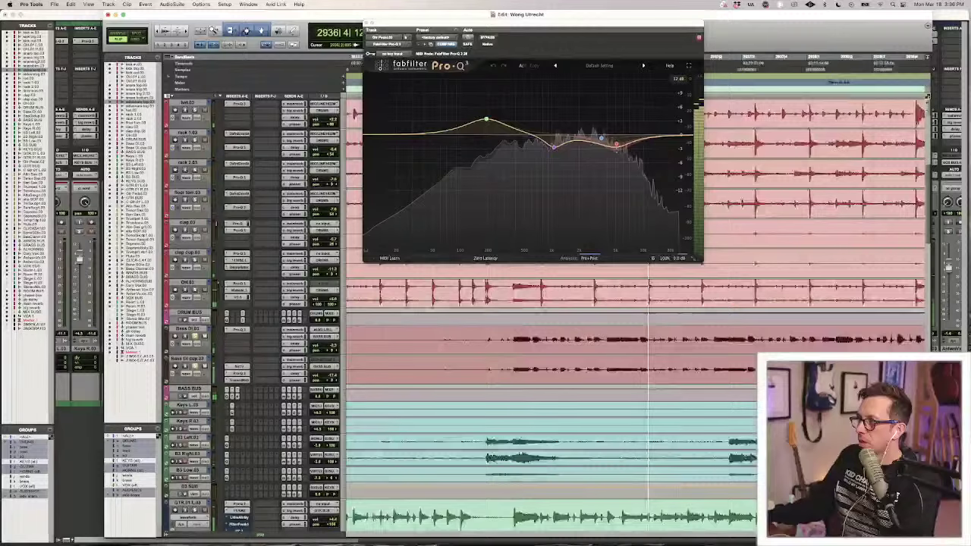
key("super+bracketleft")
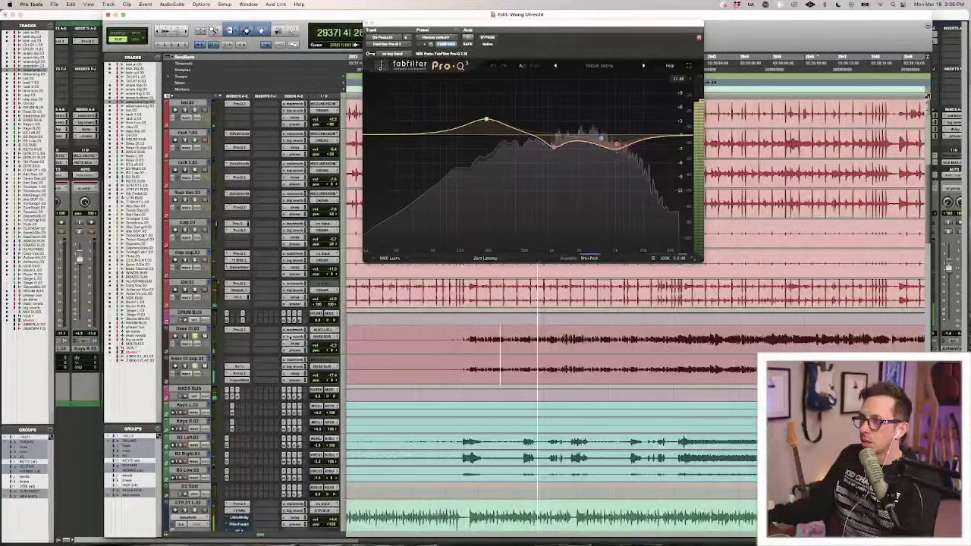
scroll(414, 354, "right", 3)
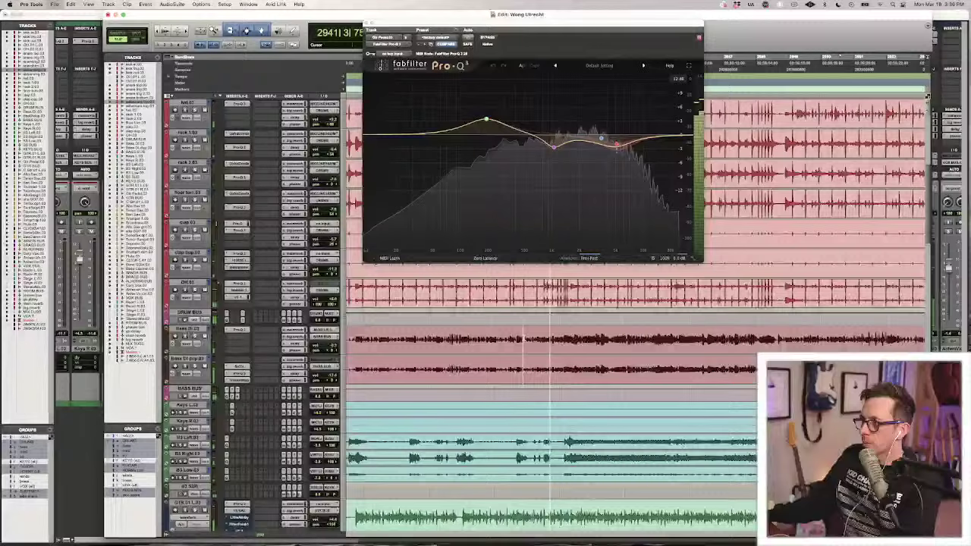
scroll(425, 377, "down", 3)
scroll(425, 377, "down", 3)
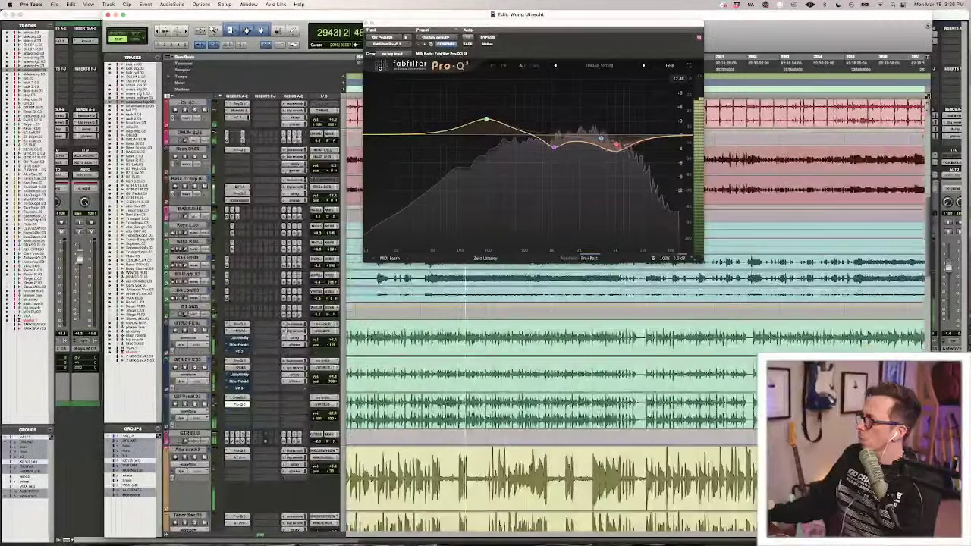
scroll(425, 378, "up", 3)
scroll(423, 356, "up", 3)
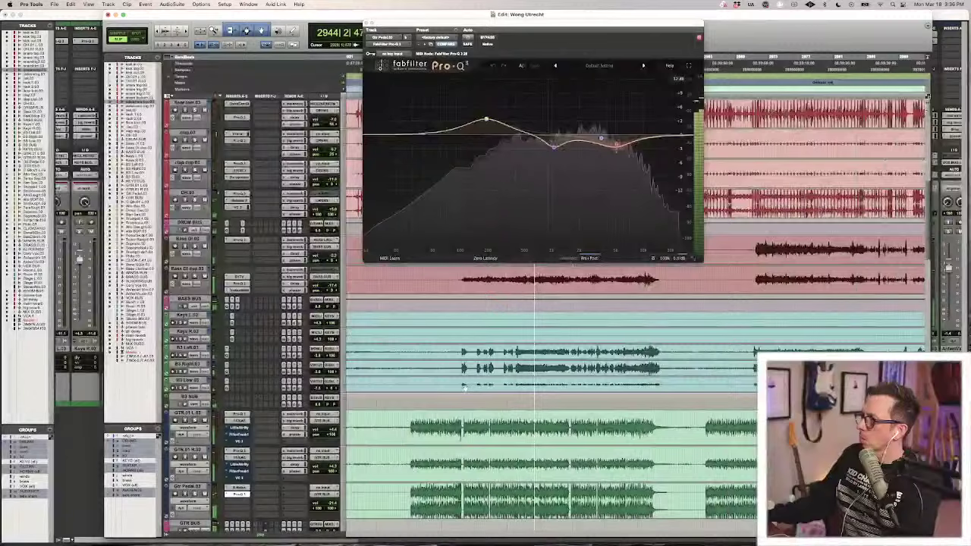
key("r")
scroll(451, 351, "right", 3)
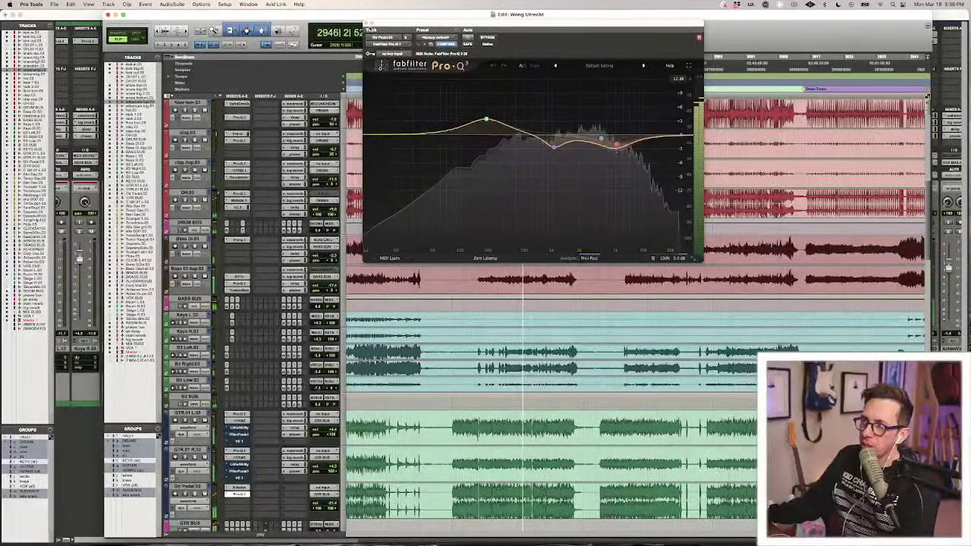
left_click(367, 22)
Isolate the three short Bari Sax hits around bar 2948 in a separate clip and raise its clip gain.
left_click(500, 266)
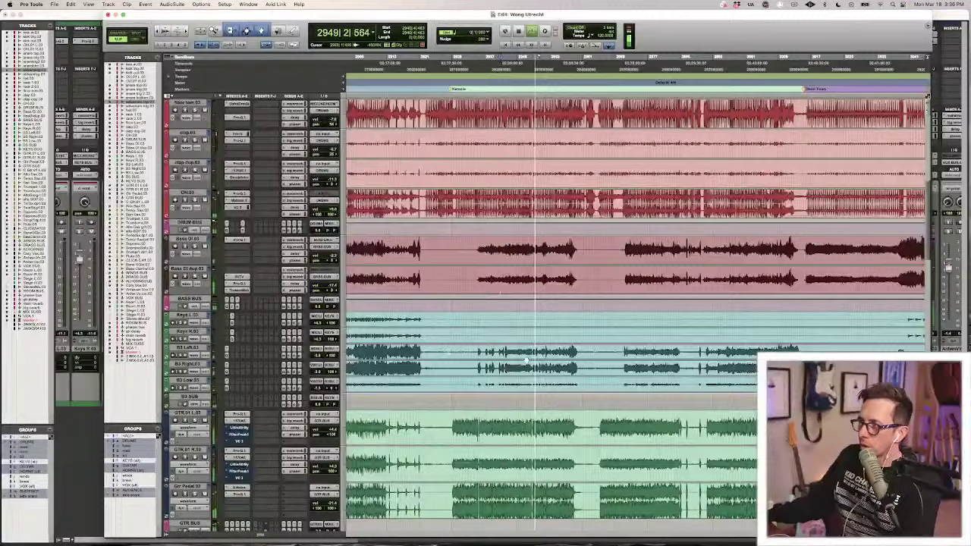
left_click(531, 356)
key("t")
key("t")
key("t")
key("t")
key("t")
scroll(647, 375, "down", 10)
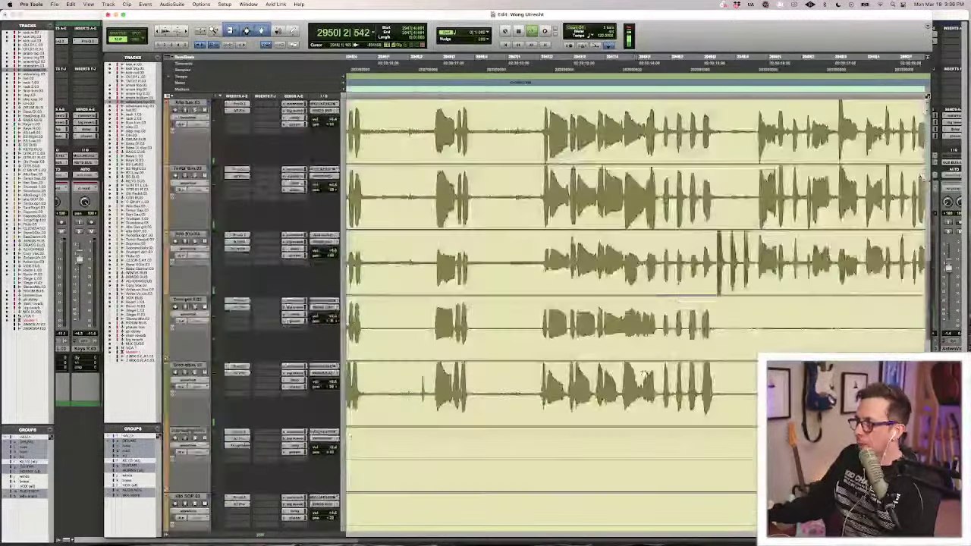
scroll(646, 375, "right", 3)
key("space")
left_click(598, 274)
key("t")
key("t")
scroll(598, 273, "right", 3)
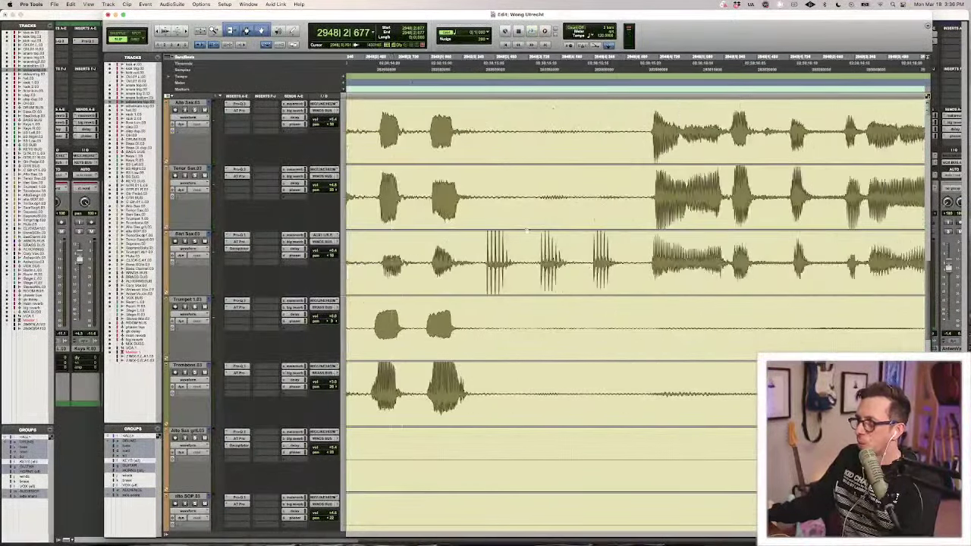
left_click_drag(476, 254, 633, 253)
left_click_drag(482, 293, 482, 281)
Split the last of the three Bari Sax hits into its own clip, adjust its clip gain, and audition the phrase.
key("r")
key("r")
key("r")
left_click(583, 262)
key("super+bracketright")
key("space")
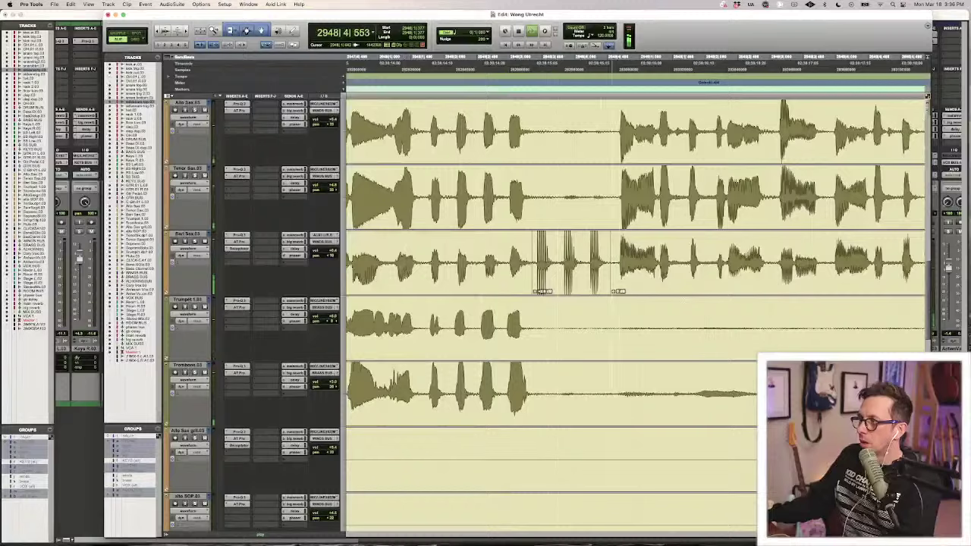
left_click(589, 292)
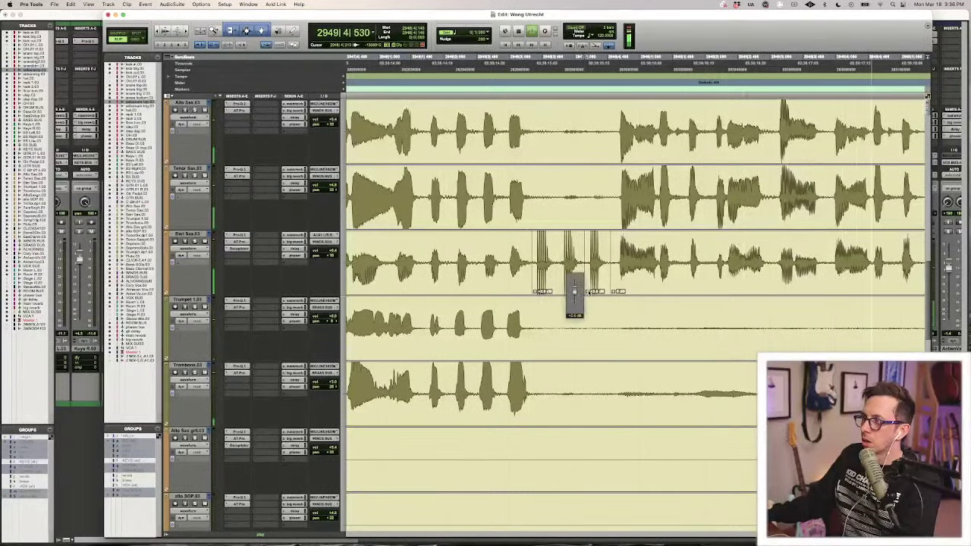
key("space")
key("space")
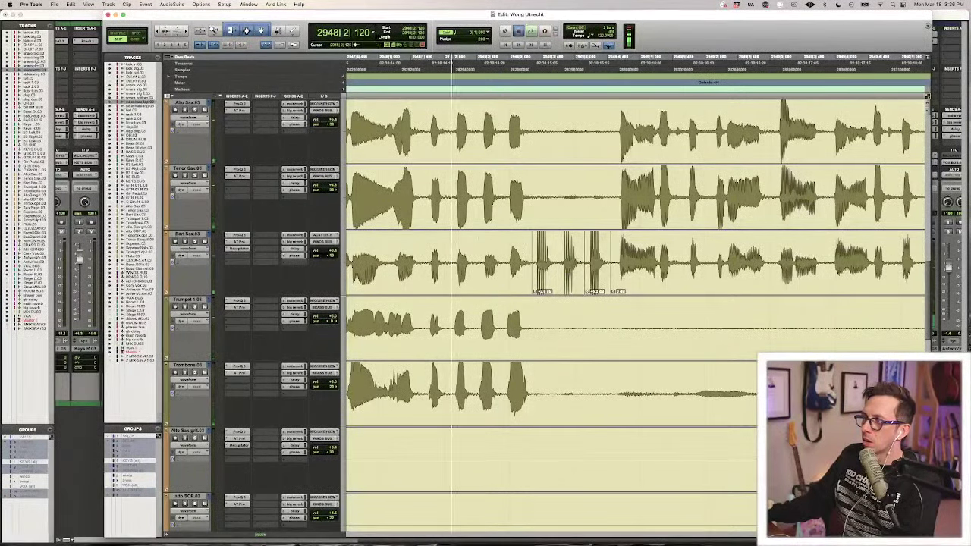
Reduce the waveform display height to compare the Bari Sax hits with the surrounding horn and guitar notes.
key("r")
key("r")
scroll(511, 263, "up", 4)
key("super+bracketright")
key("super+bracketright")
key("super+bracketright")
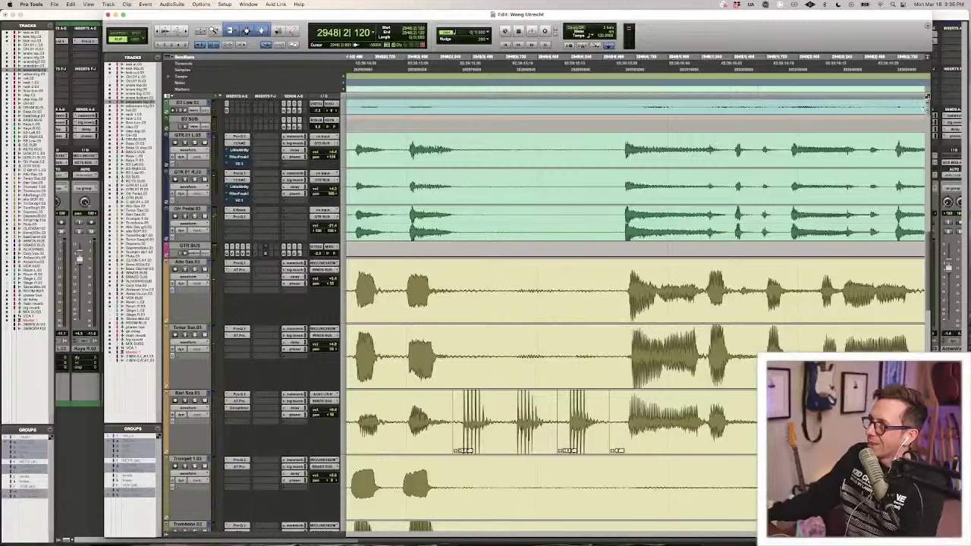
key("alt+super+bracketright")
key("alt+super+bracketright")
key("alt+super+bracketleft")
key("alt+super+bracketleft")
key("alt+super+bracketleft")
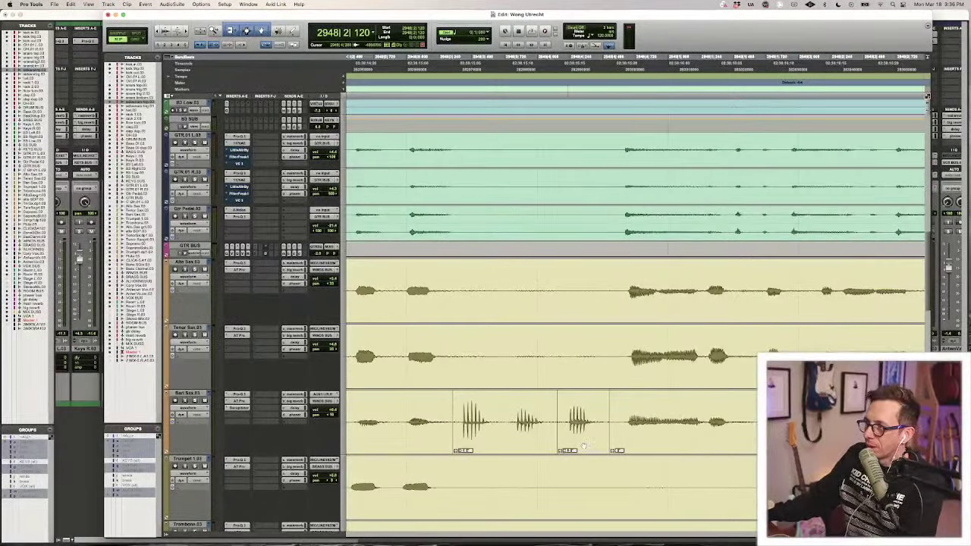
Audition the two edited Bari Sax clips in context and enlarge the waveform display again.
left_click(571, 451)
left_click(512, 444, "shift")
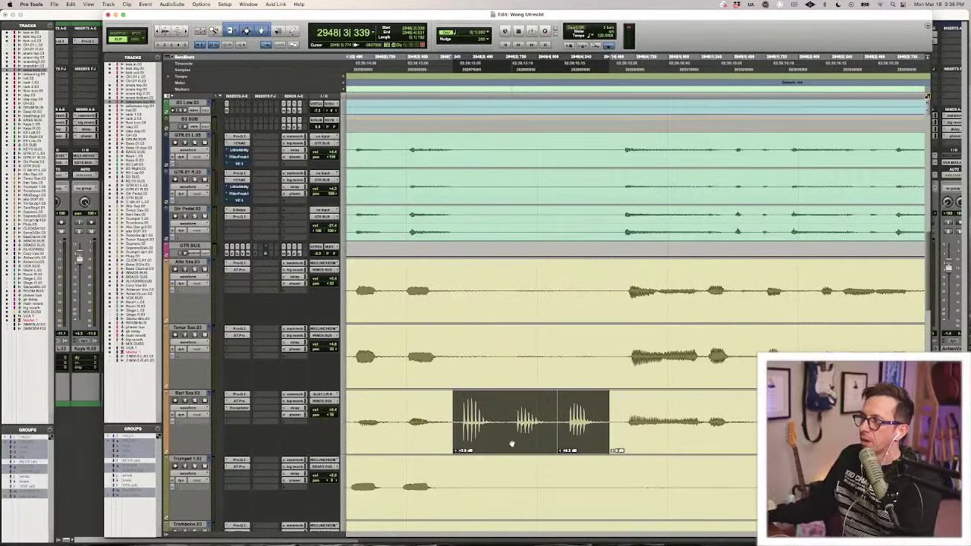
left_click(420, 412)
key("space")
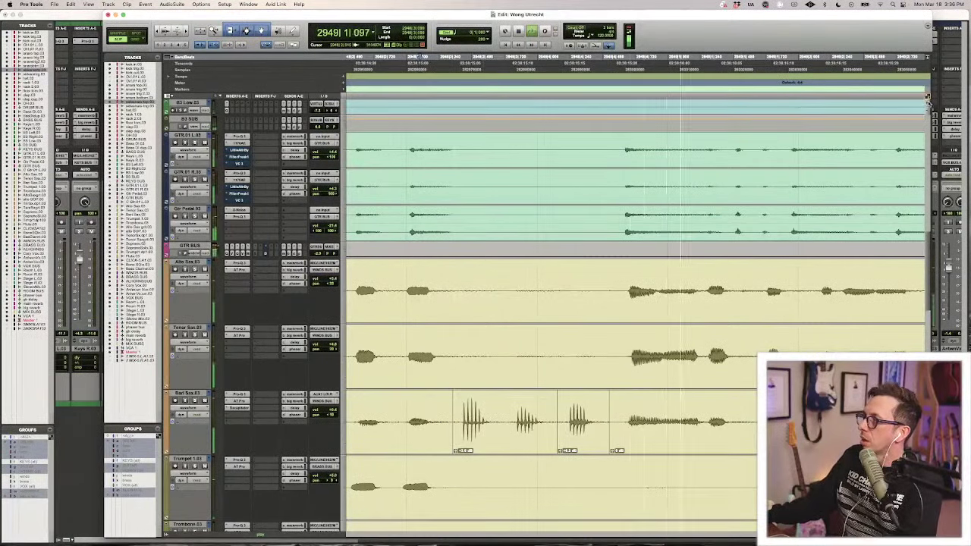
left_click(927, 99)
left_click(926, 99)
left_click(927, 99)
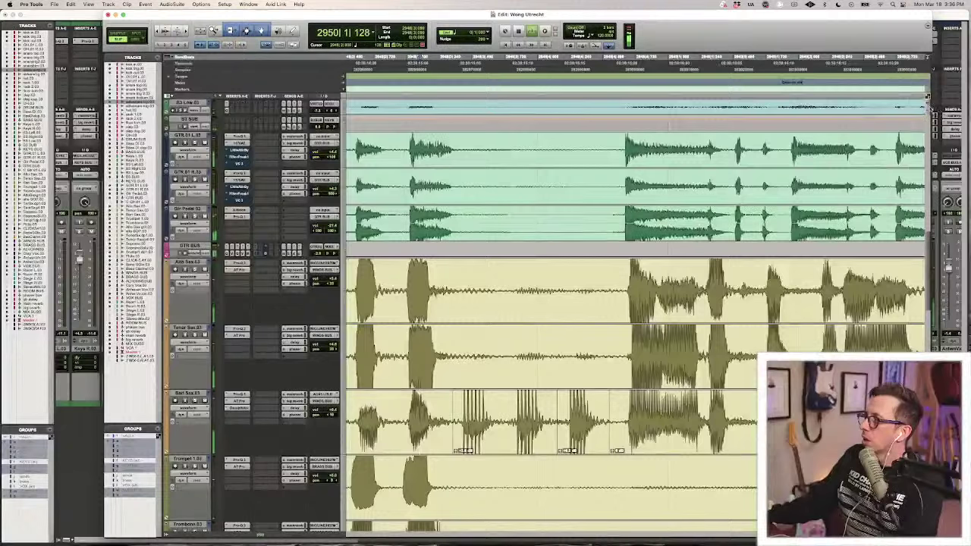
Adjust the clip gain of the middle Bari Sax hit near bar 2948, and apply fades to all clips on the track.
key("super+alt+bracketleft")
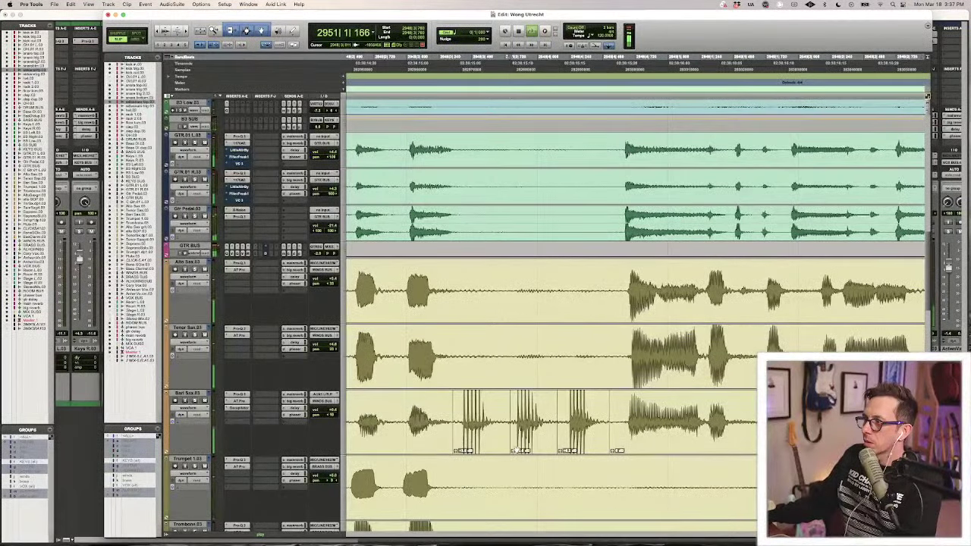
left_click(514, 450)
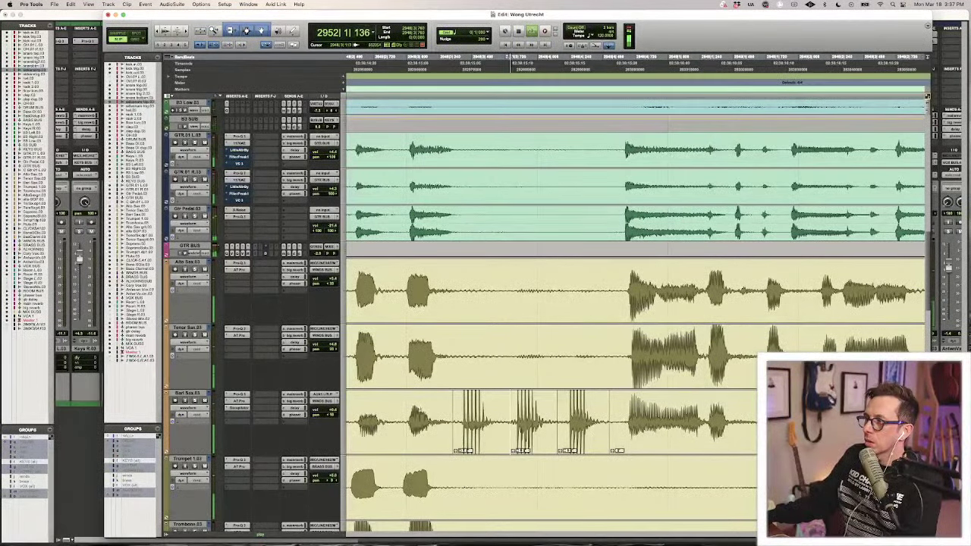
left_click(420, 412)
key("a")
key("super+z")
key("super+a")
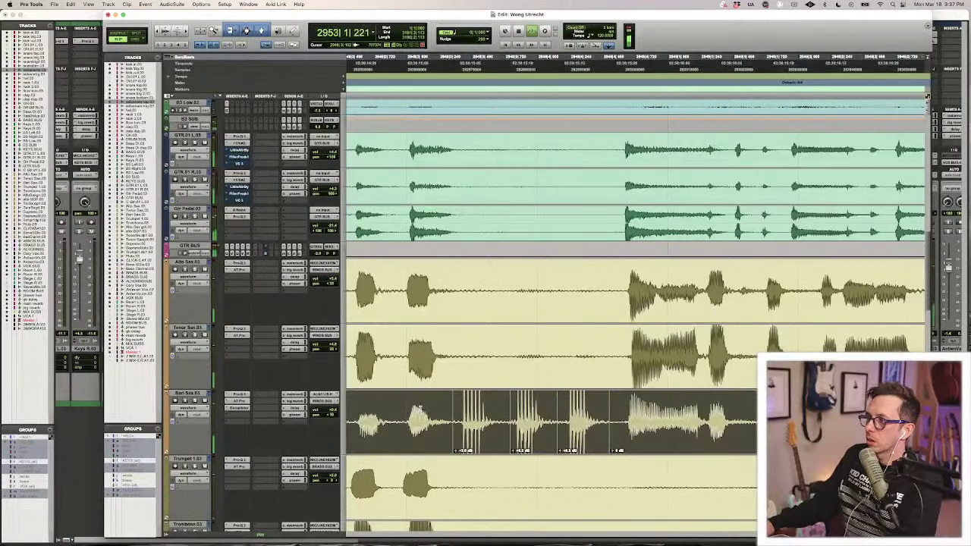
key("super+f")
key("Return")
Audition the short horn hits from about bar 2961 and compare the sax, trumpet and trombone waveforms.
key("r")
key("r")
key("r")
key("r")
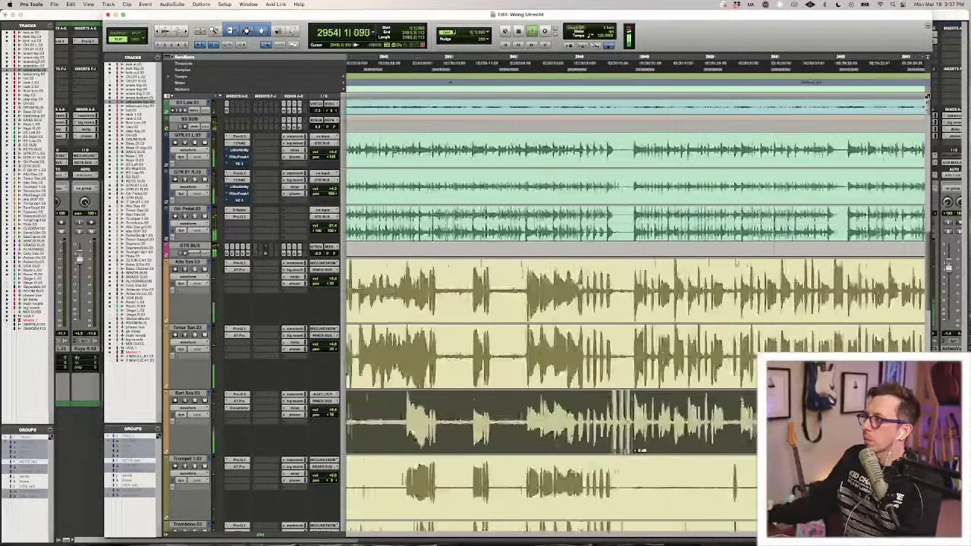
left_click(654, 272)
scroll(636, 315, "right", 3)
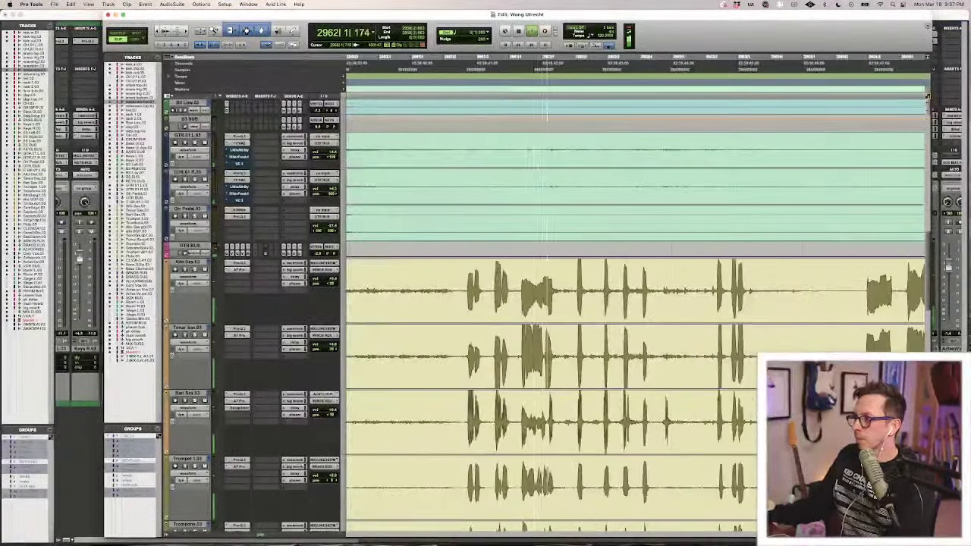
scroll(635, 318, "right", 3)
scroll(635, 318, "down", 2)
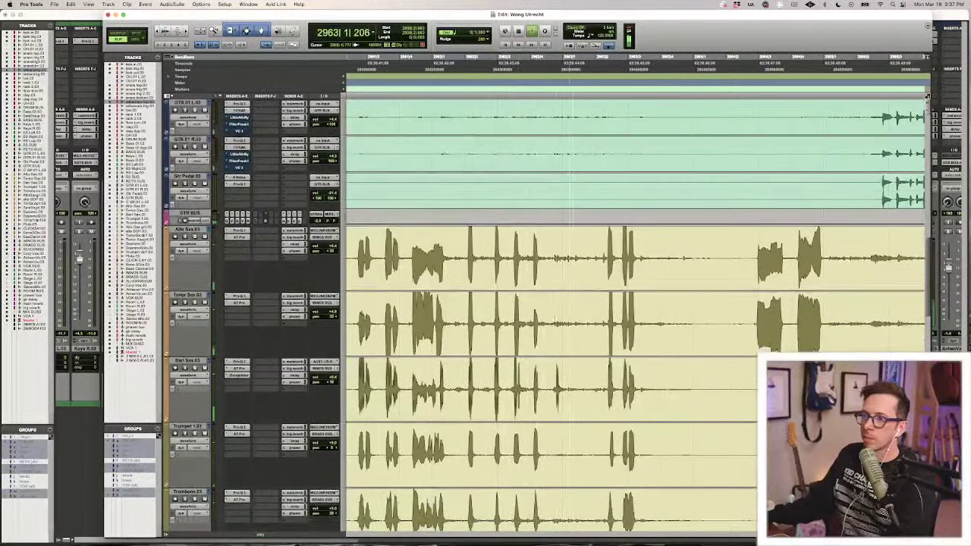
scroll(564, 317, "down", 3)
key("r")
scroll(565, 317, "up", 2)
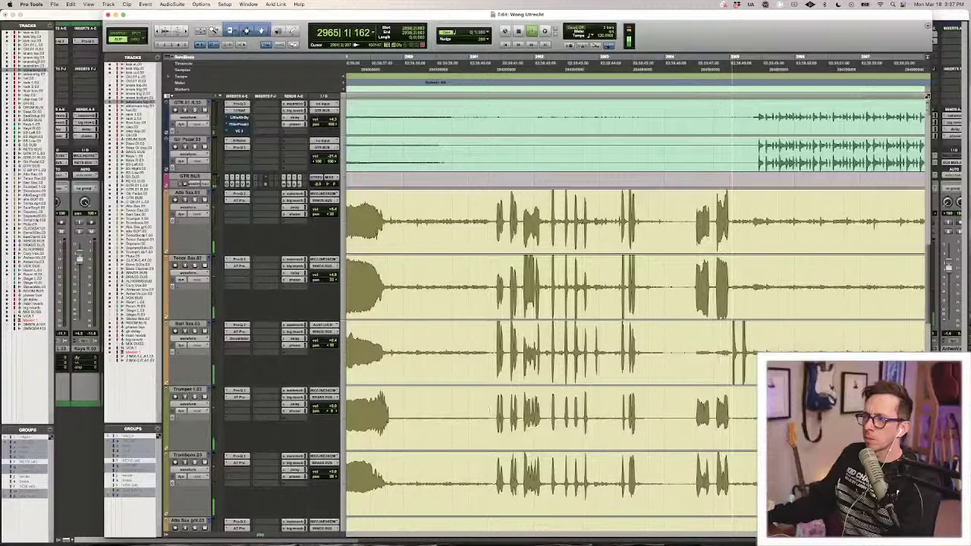
key("t")
key("t")
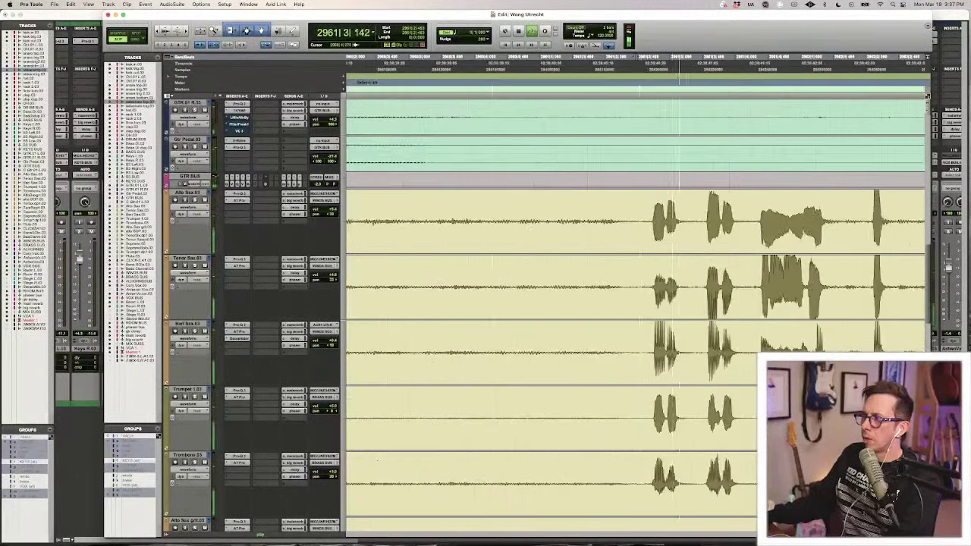
scroll(456, 412, "right", 3)
scroll(456, 412, "right", 2)
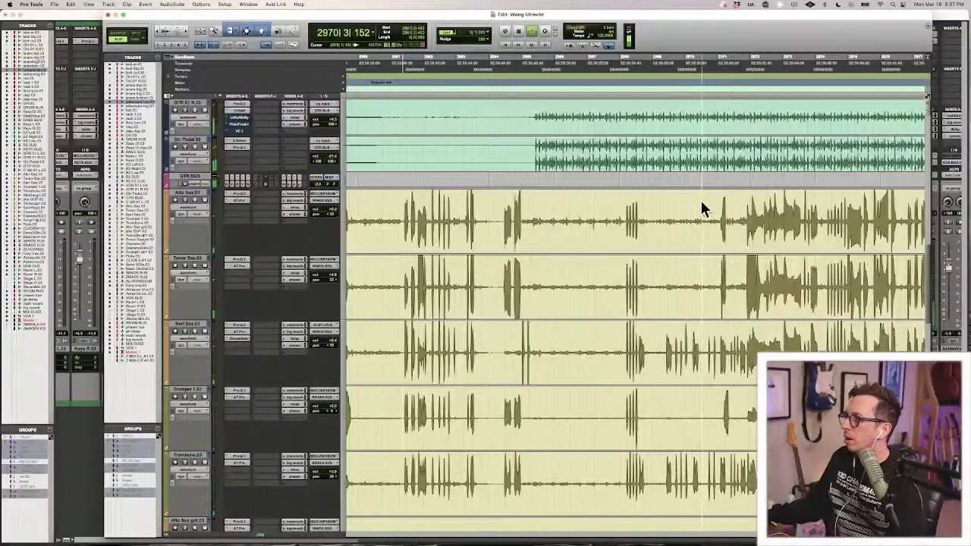
Audition the horn section from about bar 2971 and examine how the saxes, trumpet and trombone sit with the guitars.
left_click(759, 192)
key("t")
key("t")
key("t")
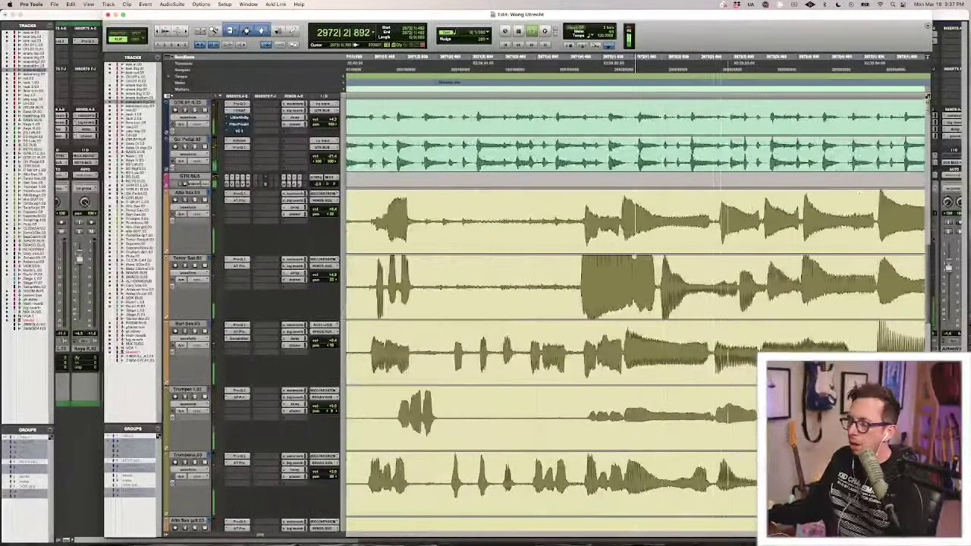
key("r")
key("r")
key("r")
scroll(758, 192, "right", 3)
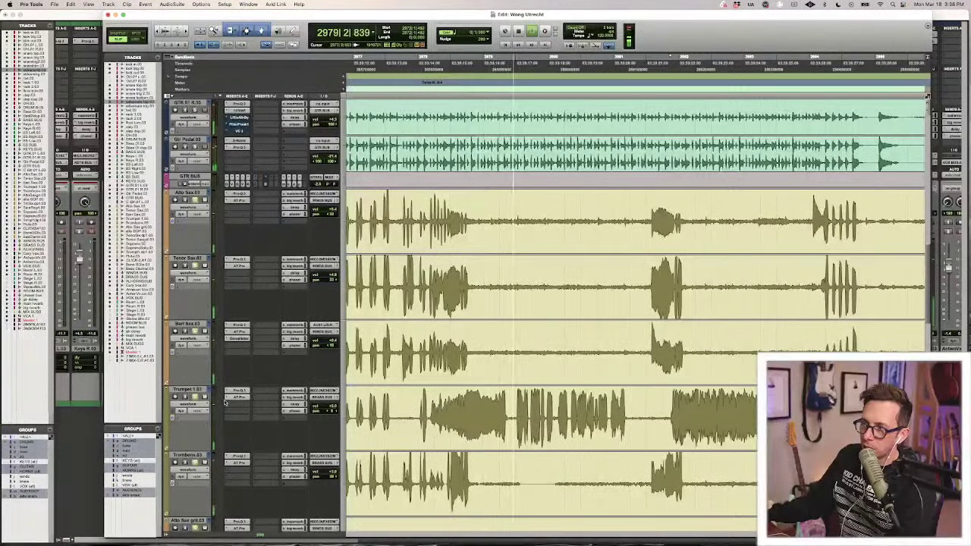
scroll(637, 304, "down", 1)
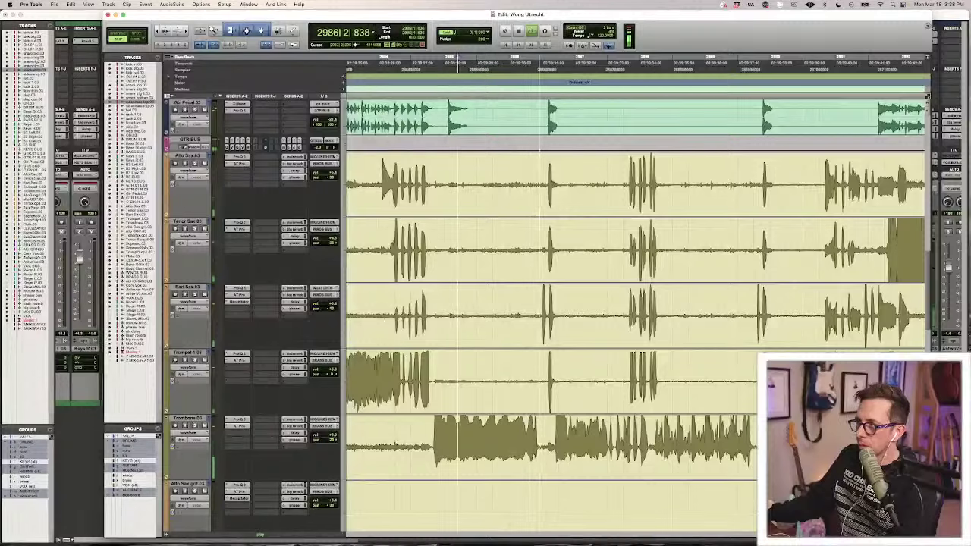
Survey the horn and guitar waveforms beyond bar 2986, checking the remaining sections of the session for uneven levels.
key("r")
key("r")
key("r")
scroll(601, 363, "right", 3)
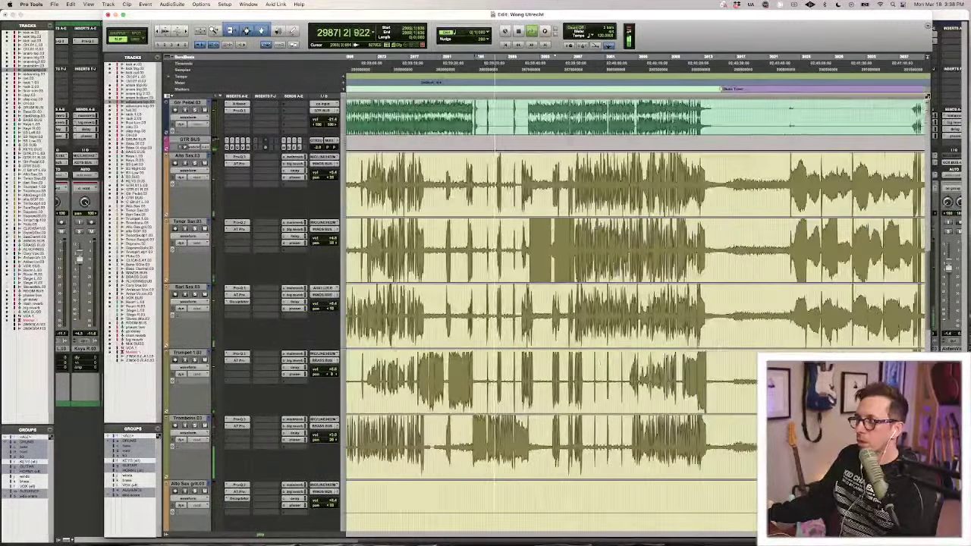
scroll(601, 363, "left", 1)
key("super+bracketright")
key("super+bracketright")
key("super+bracketright")
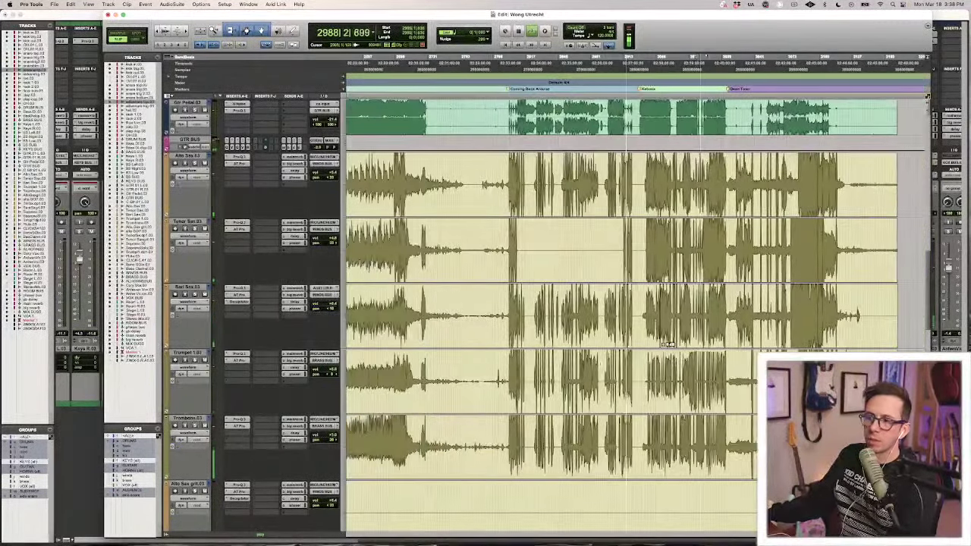
key("super+bracketright")
key("super+bracketright")
key("super+bracketright")
key("super+bracketright")
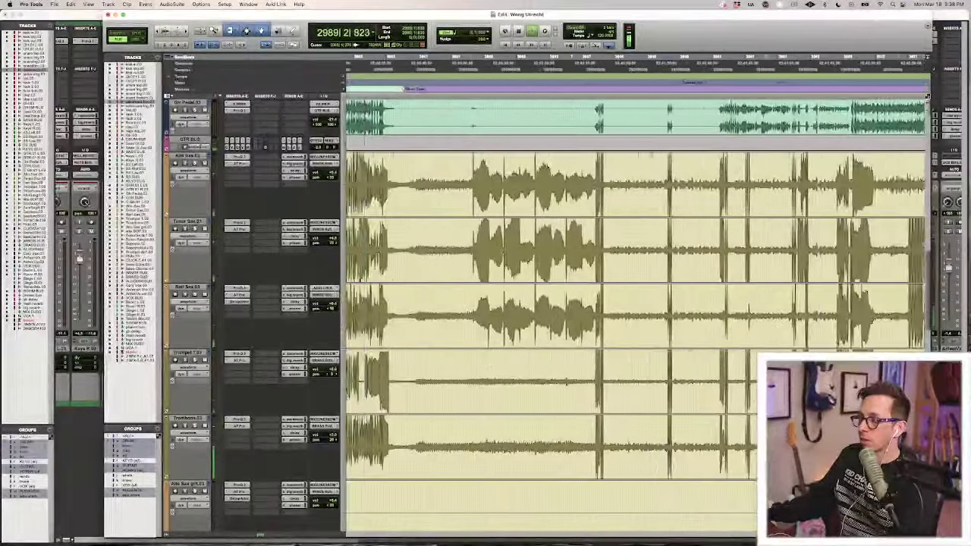
scroll(594, 367, "left", 2)
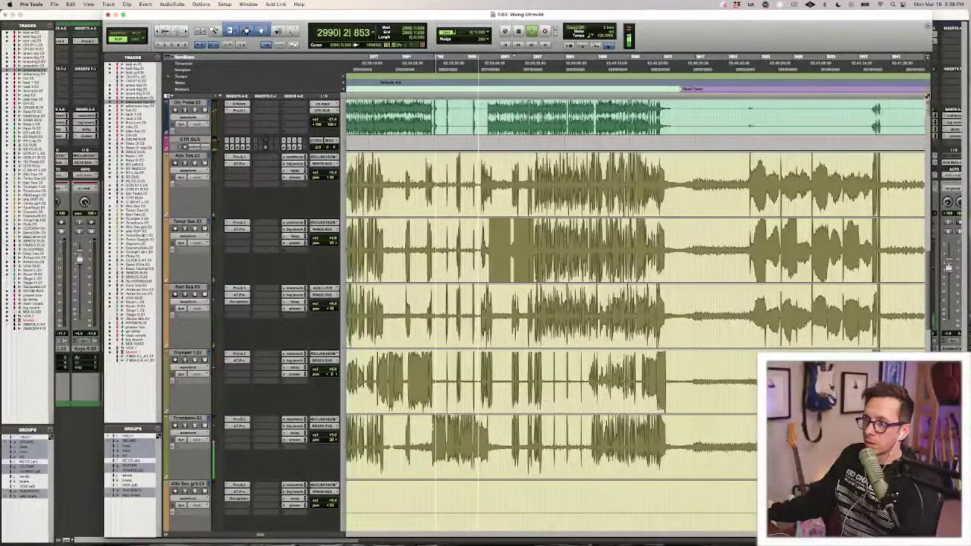
key("super+bracketright")
key("super+bracketright")
key("super+bracketright")
scroll(635, 304, "right", 8)
key("super+bracketleft")
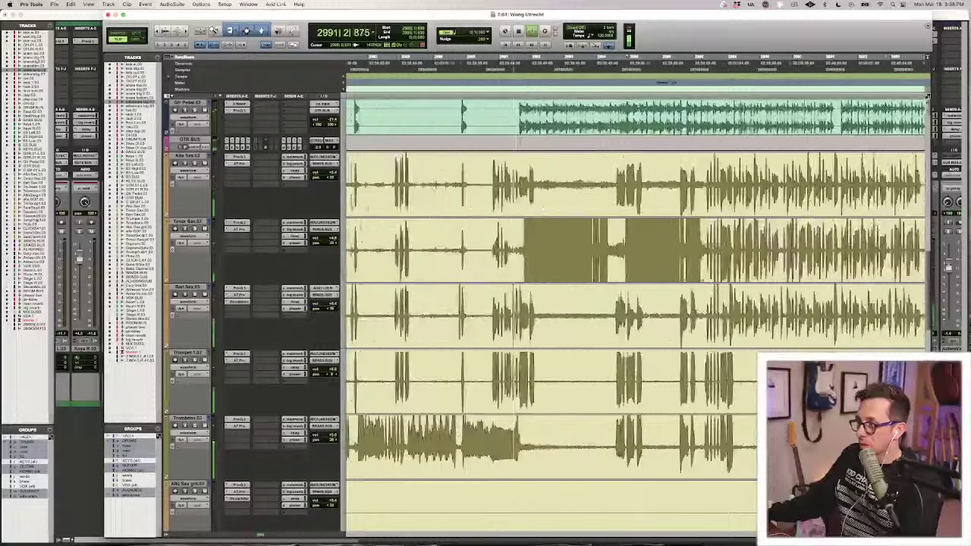
Audition the loud Tenor Sax passage from about bar 2993 against the guitars and the other horns.
scroll(479, 416, "up", 3)
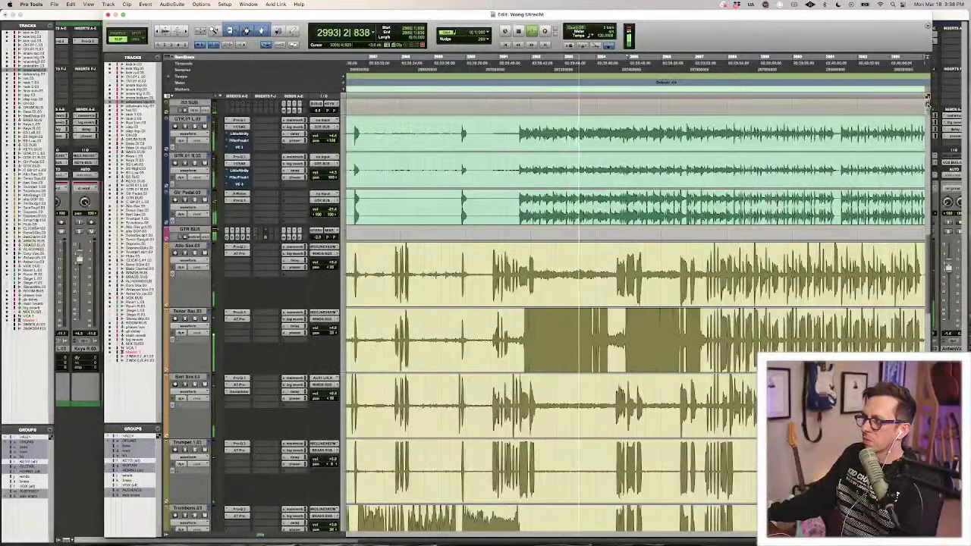
left_click(577, 325)
key("super+bracketright")
key("super+bracketright")
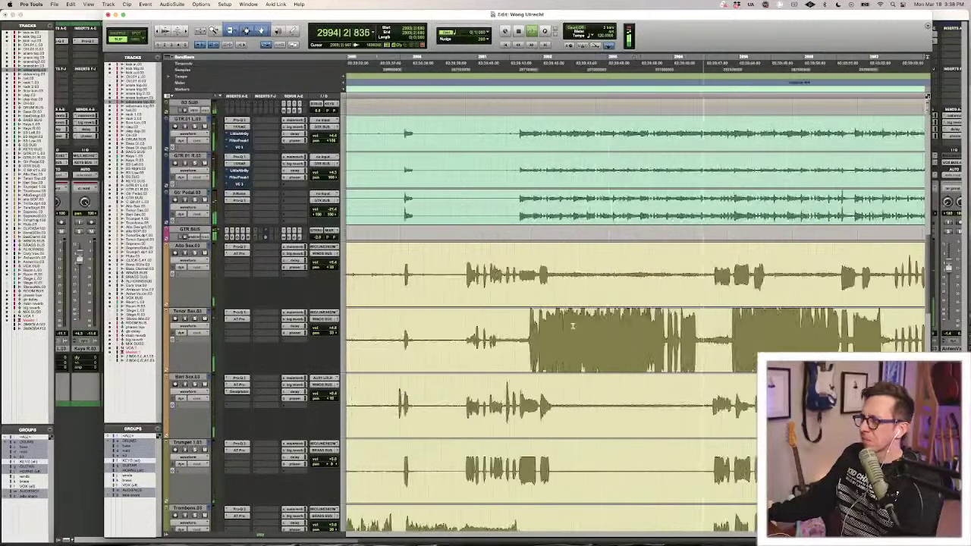
scroll(577, 324, "right", 3)
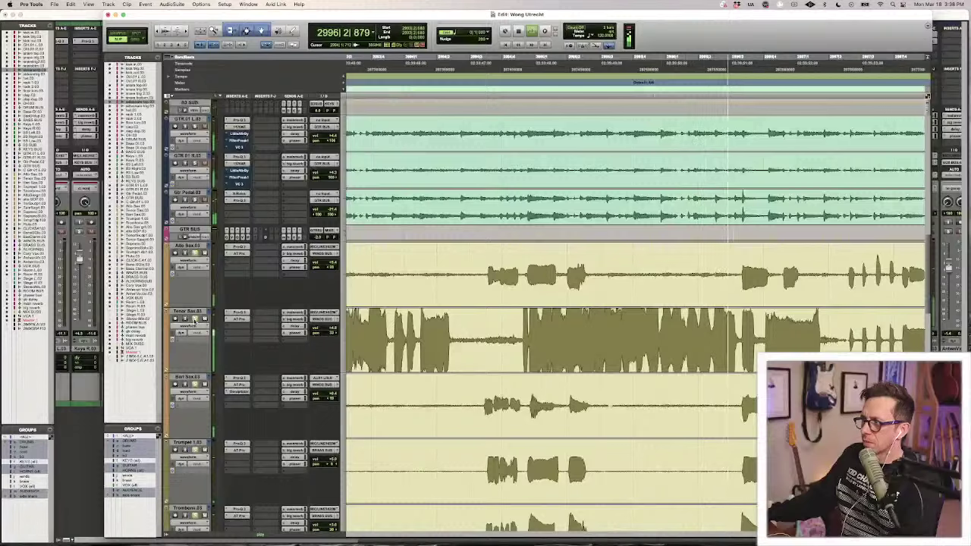
scroll(574, 326, "right", 3)
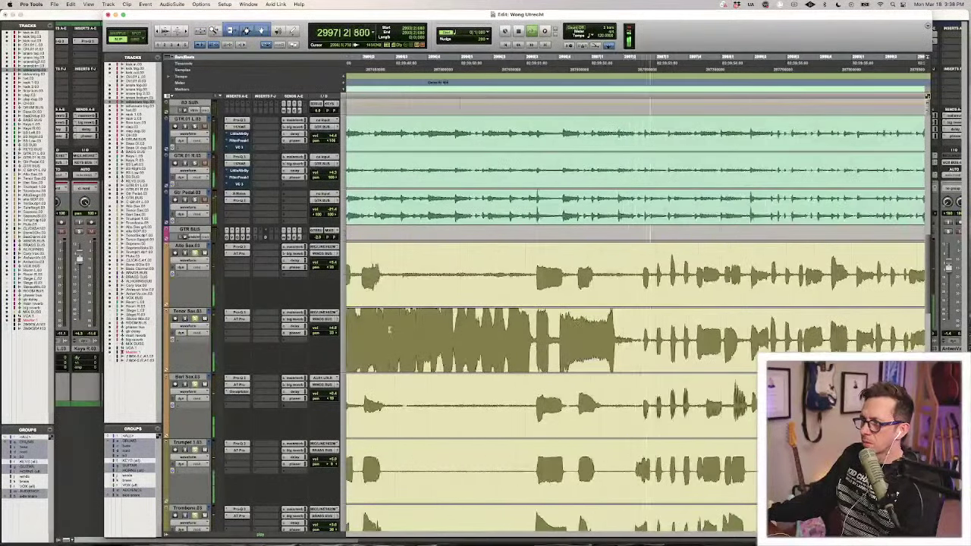
key("r")
key("r")
scroll(300, 288, "right", 2)
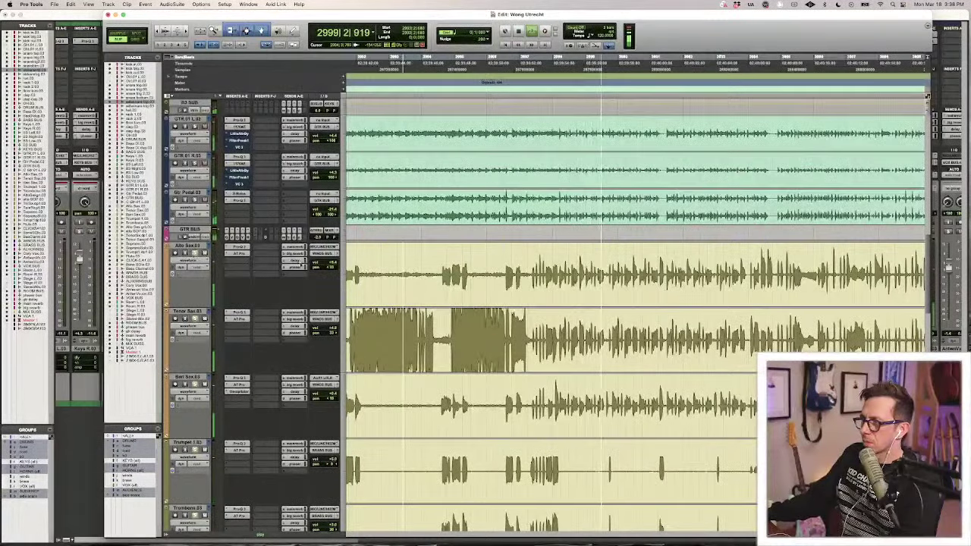
scroll(574, 302, "right", 8)
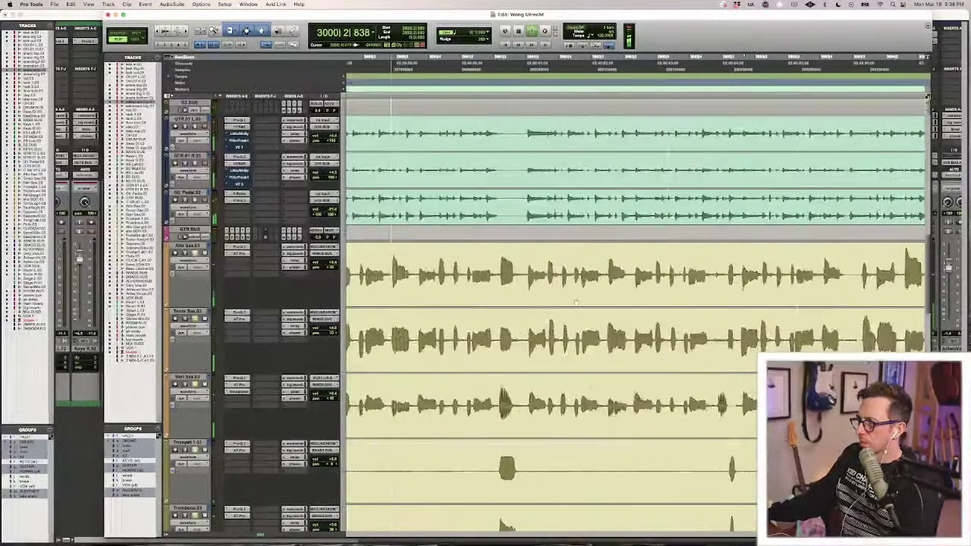
scroll(456, 292, "down", 3)
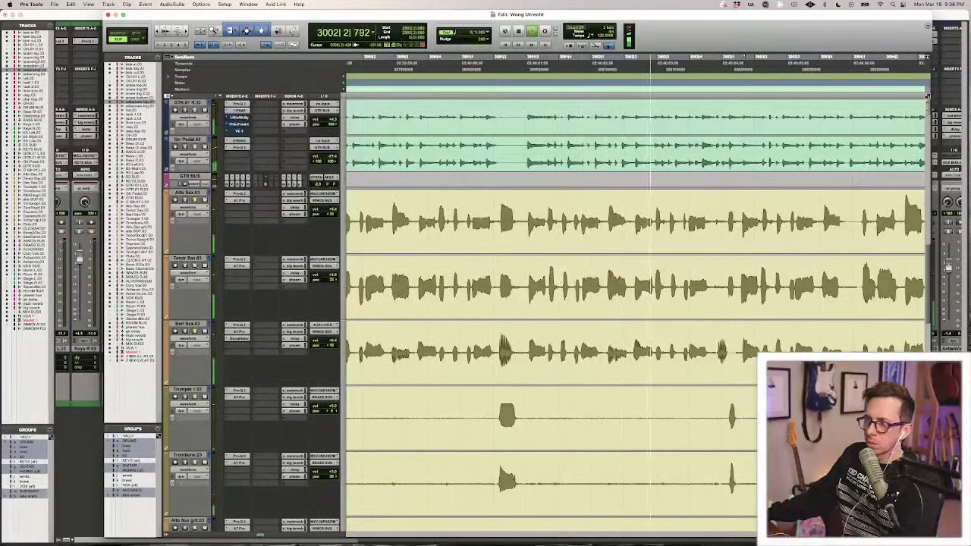
Stop playback, return to the earlier song near bar 811 and start auditioning it there.
scroll(651, 272, "down", 15)
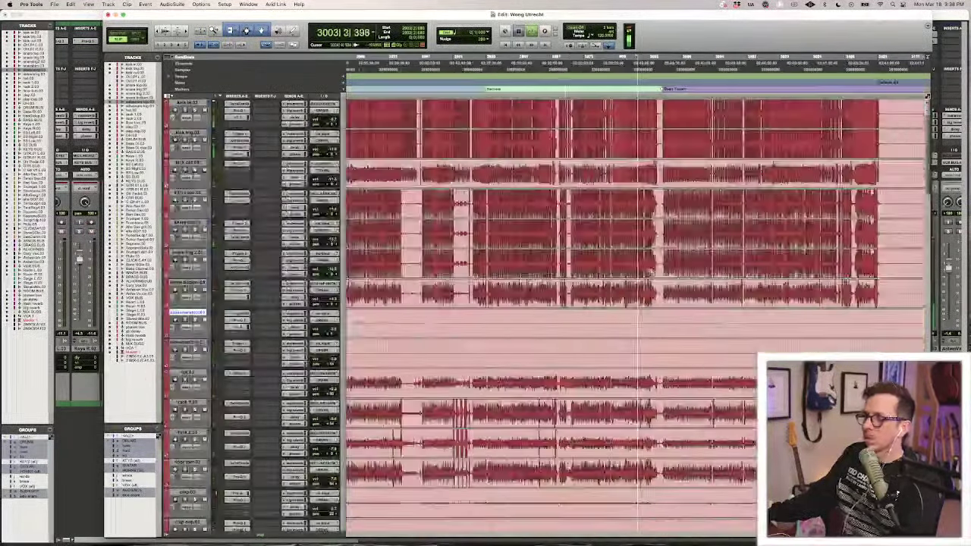
key("space")
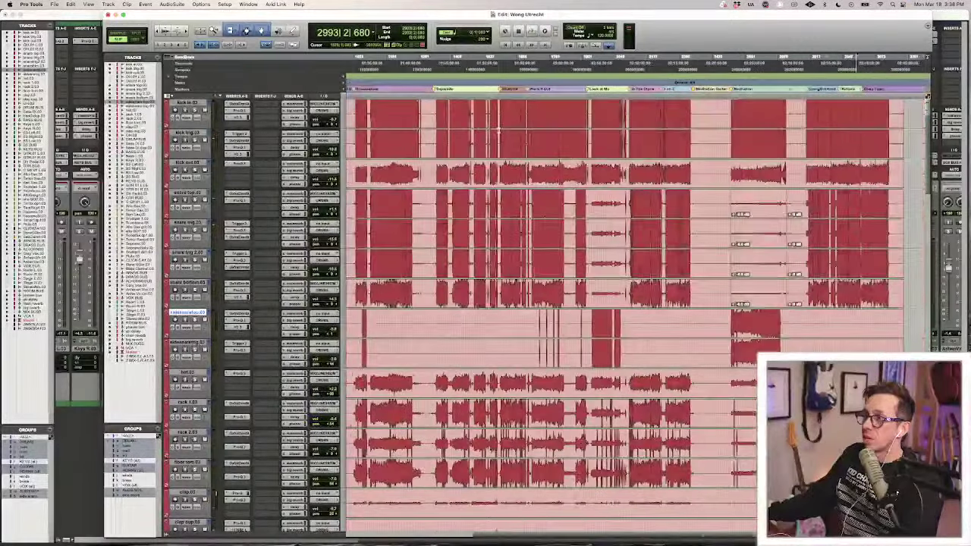
scroll(500, 131, "left", 5)
left_click(553, 103)
key("t")
key("t")
key("t")
key("t")
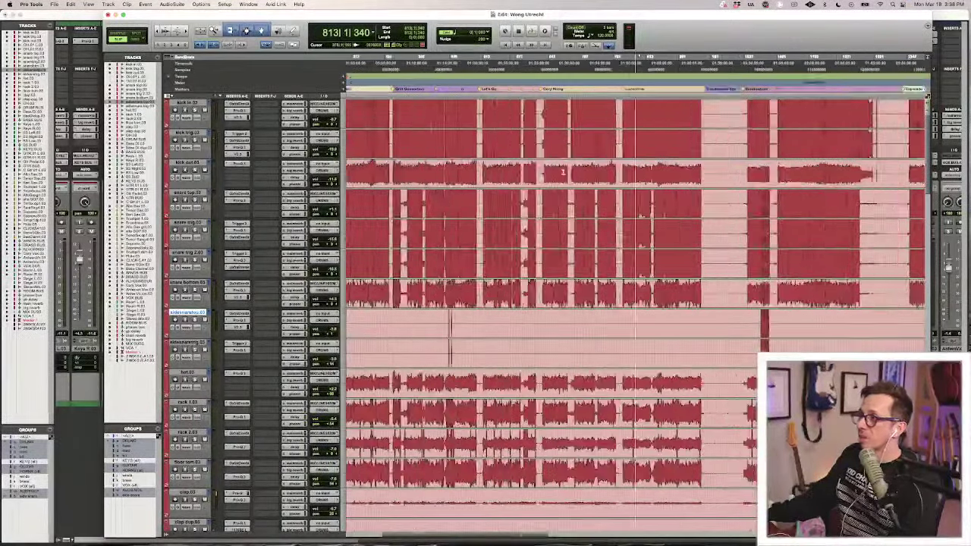
scroll(563, 173, "down", 5)
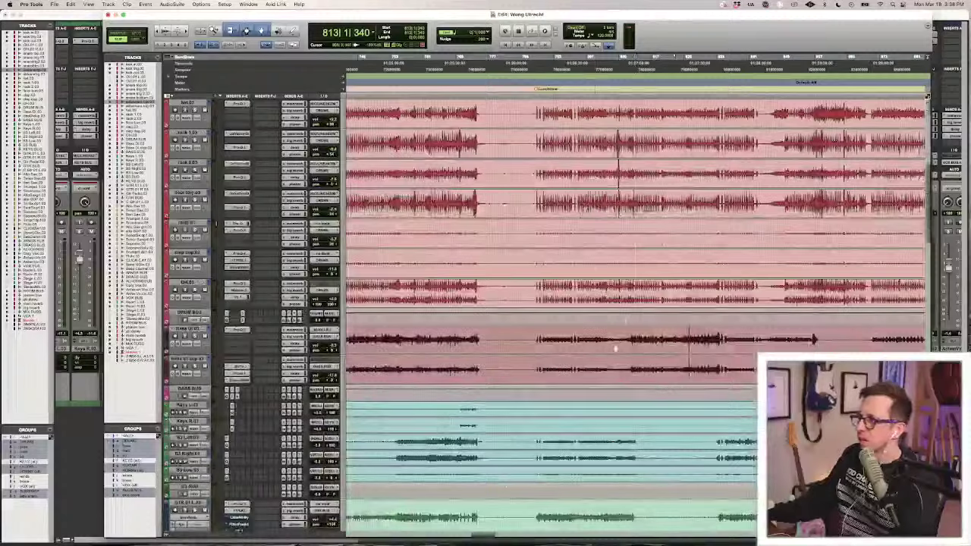
key("t")
key("t")
key("t")
key("t")
key("space")
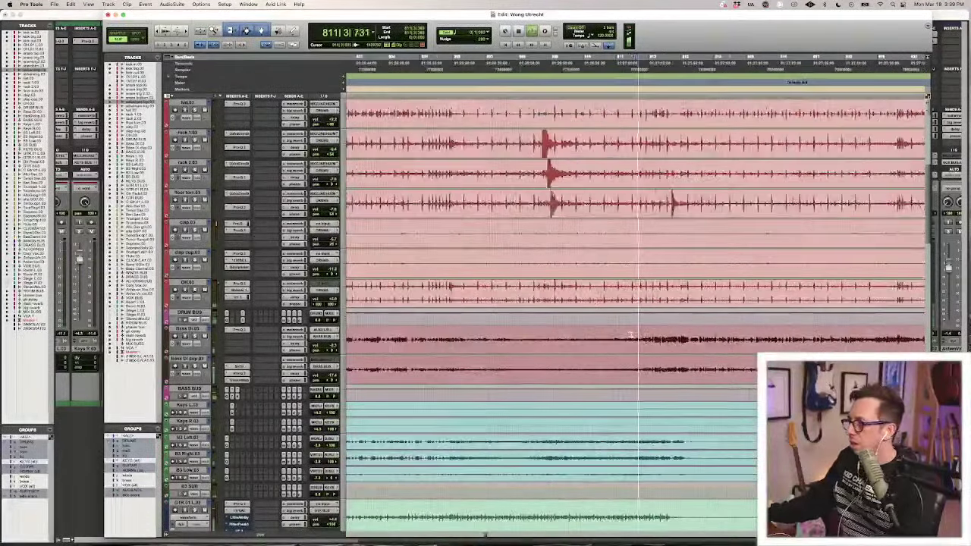
Audition the drum and bass tracks from an earlier point around bar 807.
key("r")
key("r")
key("r")
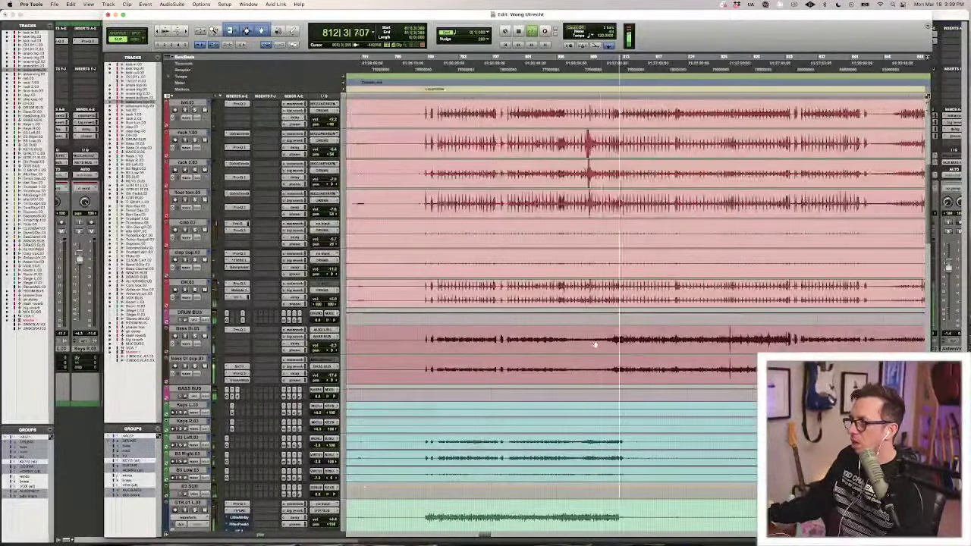
left_click(578, 334)
key("t")
key("t")
key("t")
key("r")
key("r")
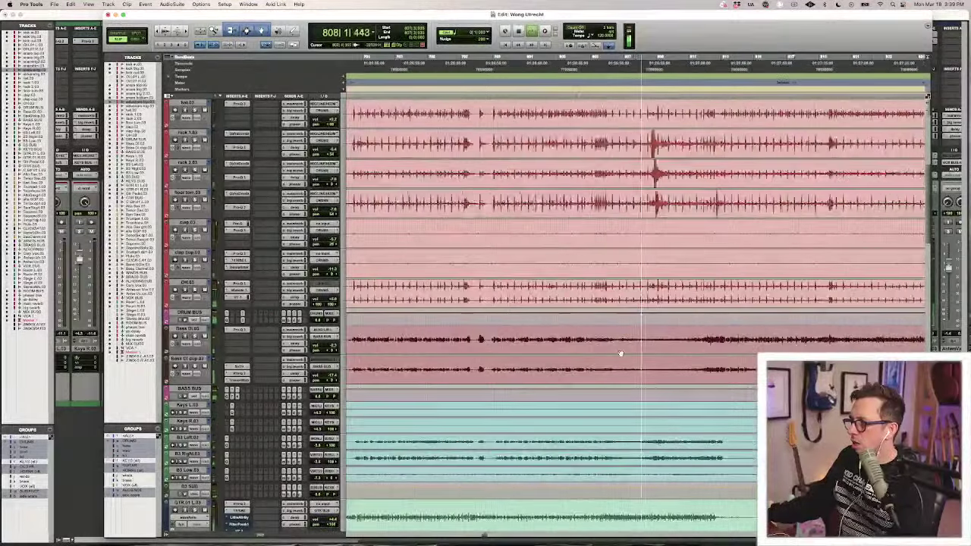
Examine the bass, keys, guitar and sax tracks together while auditioning the song from about bar 798.
scroll(621, 354, "down", 6)
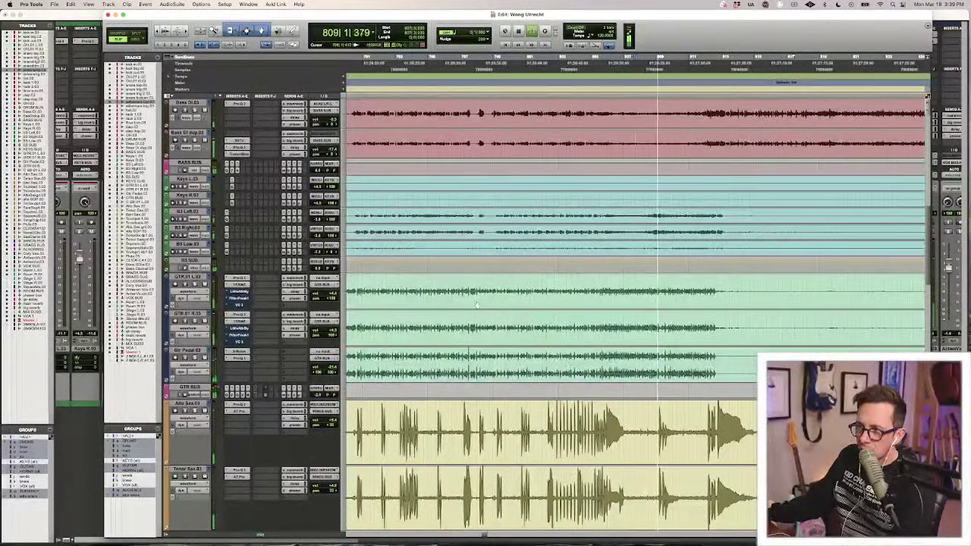
key("r")
key("space")
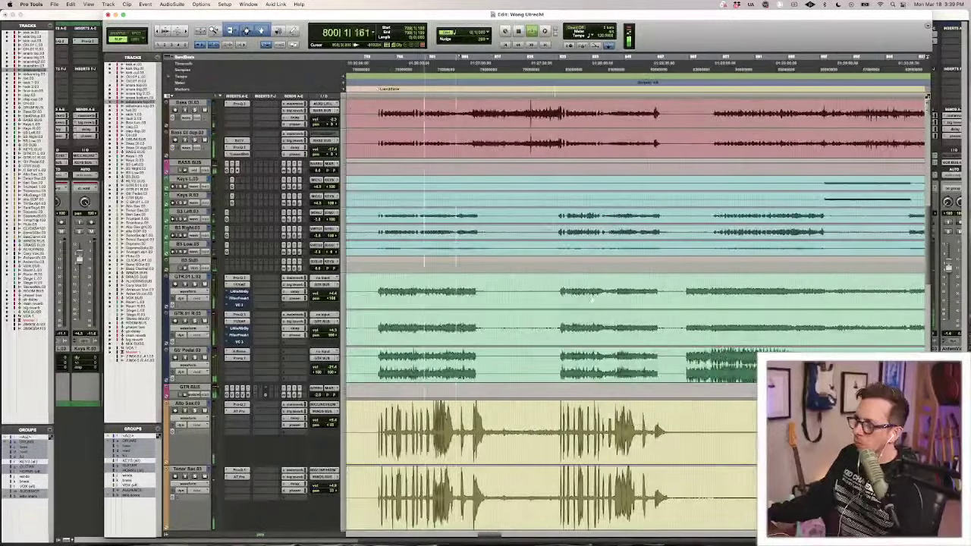
key("r")
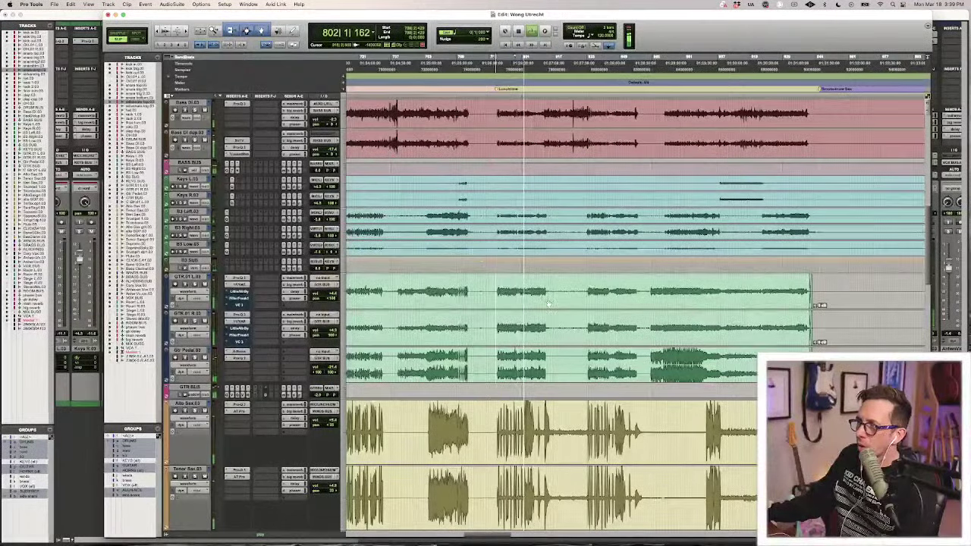
key("t")
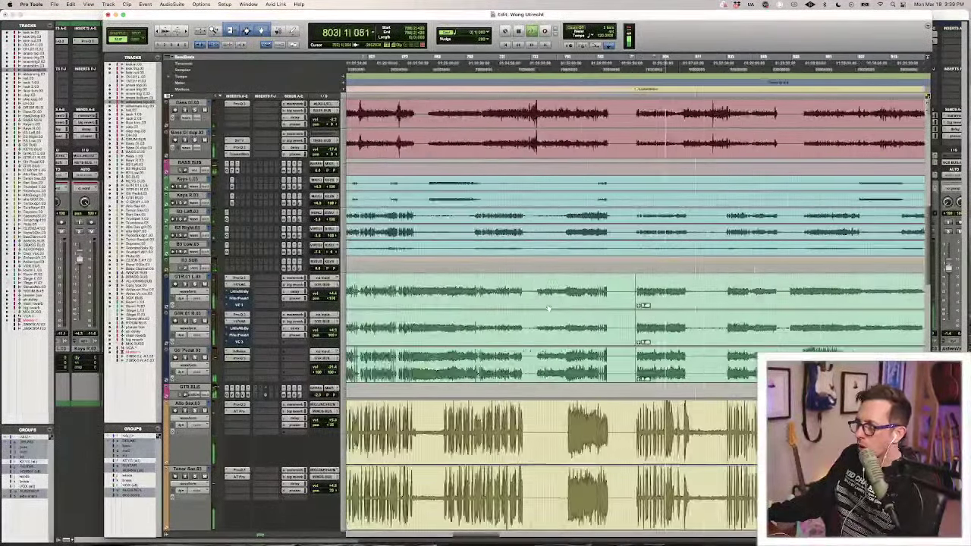
Select the song's guitar clips on all guitar tracks from bar 788 and audition the song from its start.
key("r")
key("space")
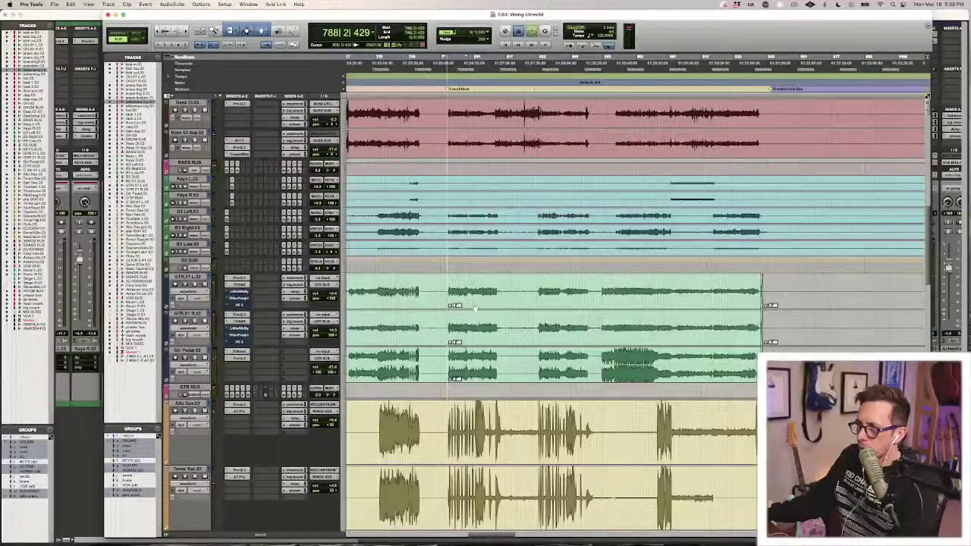
key("space")
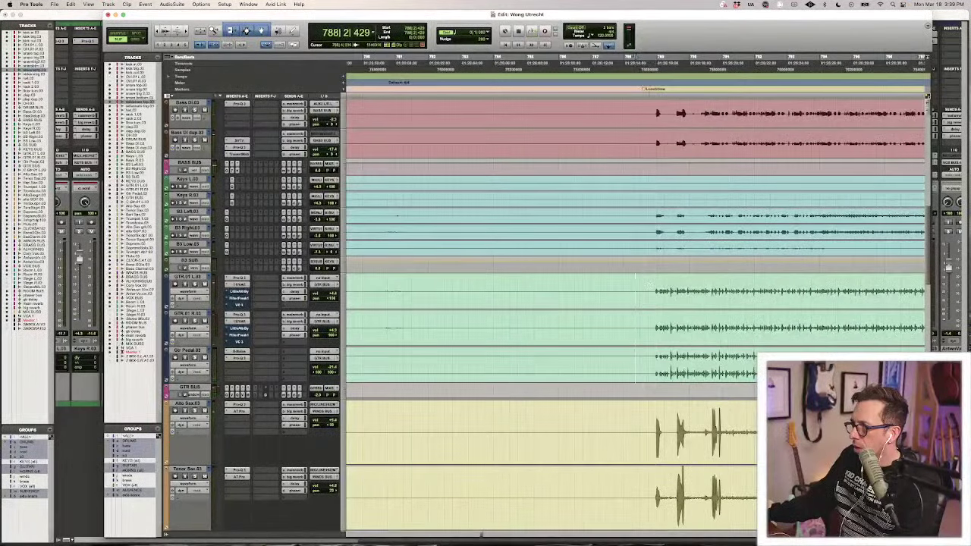
left_click(677, 304)
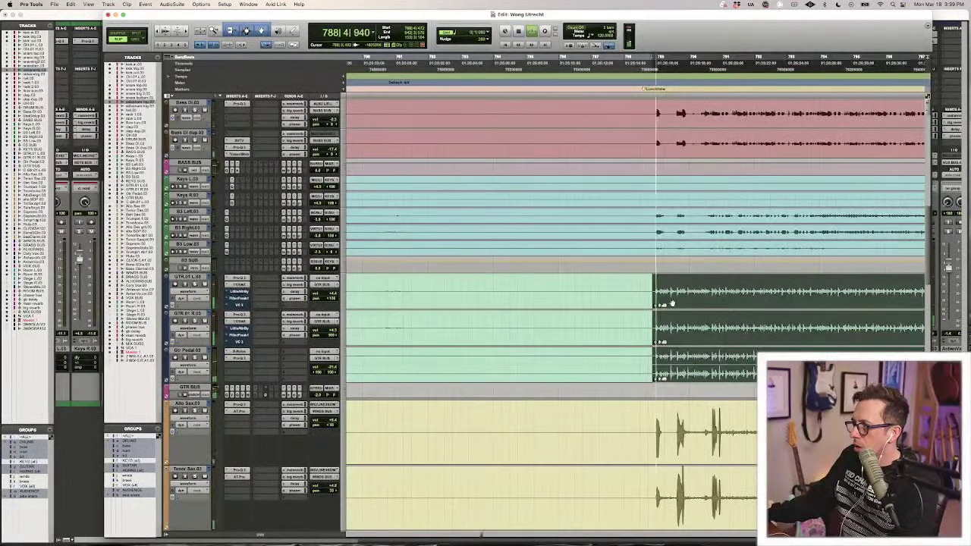
key("r")
key("r")
key("r")
key("r")
scroll(620, 286, "right", 3)
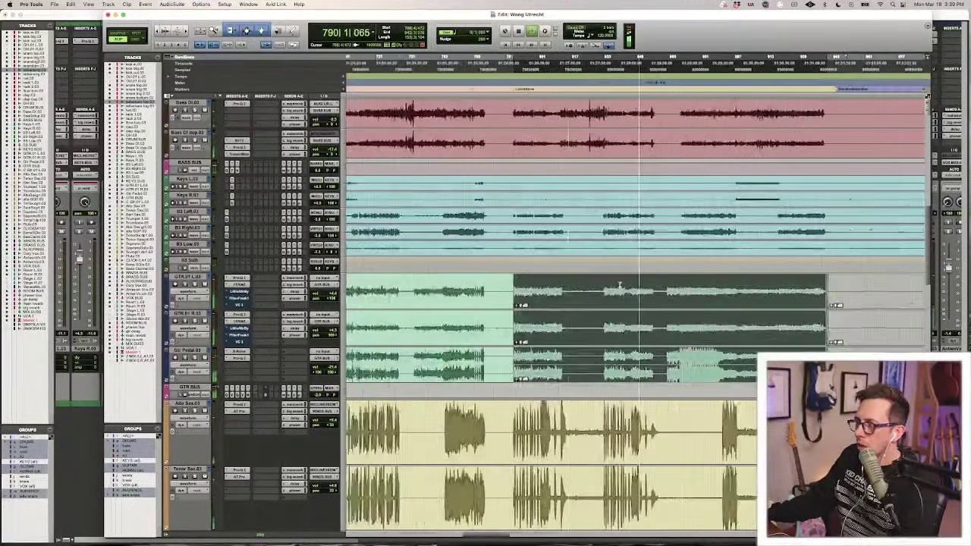
key("space")
Open AudioSuite FabFilter Pro-Q 3 for the selected guitar clips, add a low cut near 10 Hz and a gentle low-mid boost, and start the preview.
left_click(181, 5)
mouse_move(180, 15)
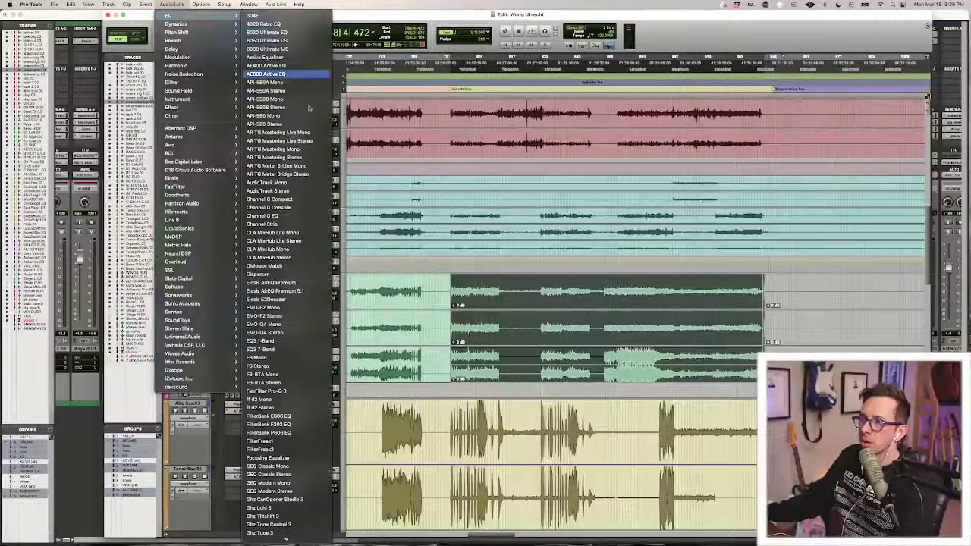
left_click(313, 393)
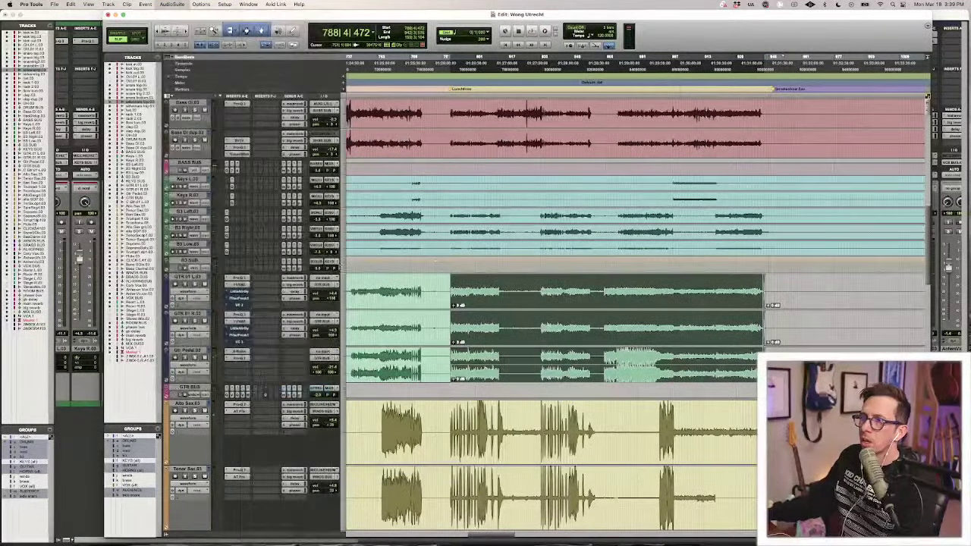
left_click_drag(170, 270, 101, 269)
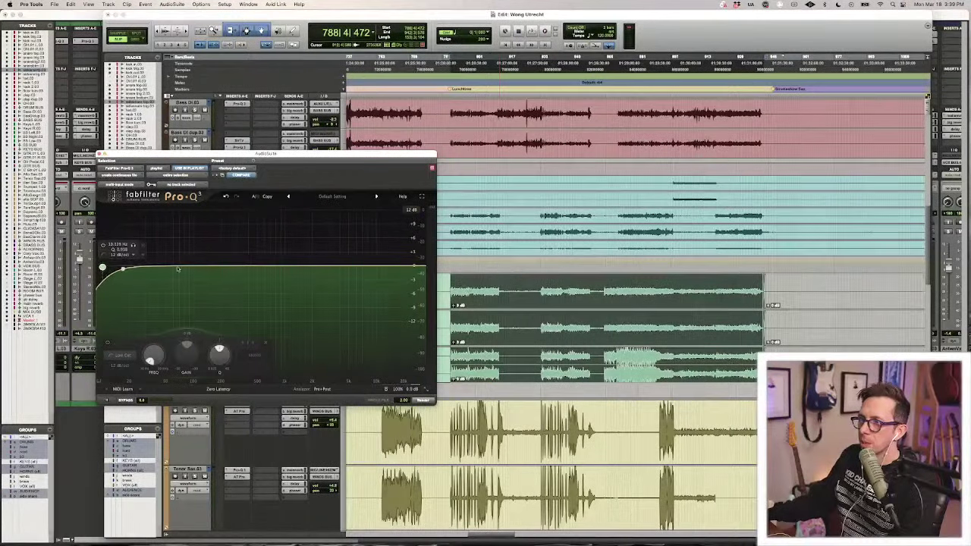
double_click(219, 263)
left_click(99, 401)
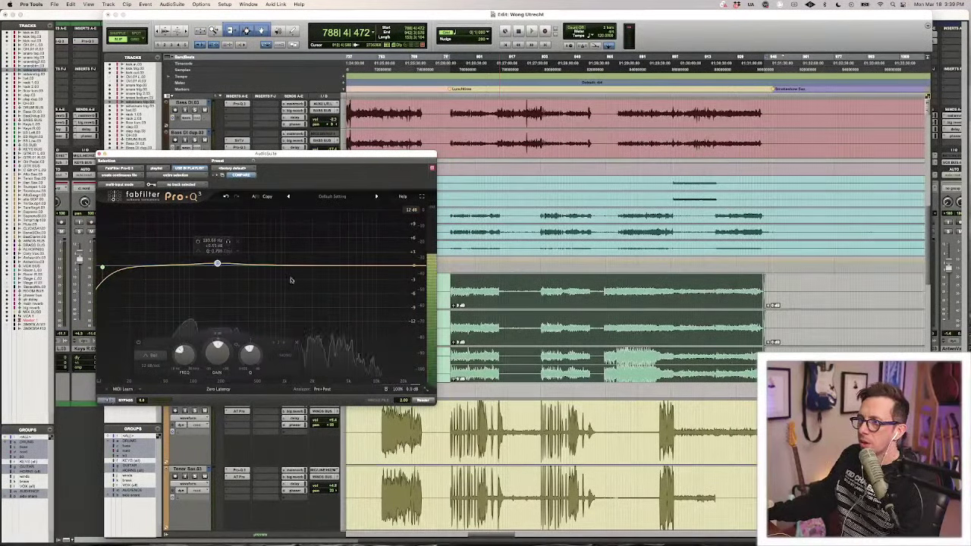
Add a slight cut around 4.4 kHz, shift the low-mid boost lower, and render the EQ to the guitar clips.
left_click_drag(320, 264, 341, 269)
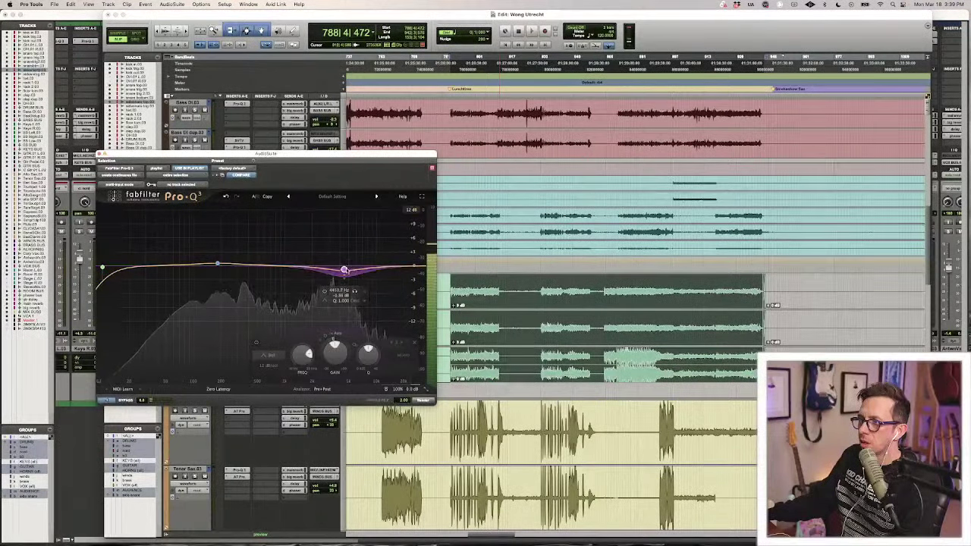
left_click_drag(235, 265, 208, 260)
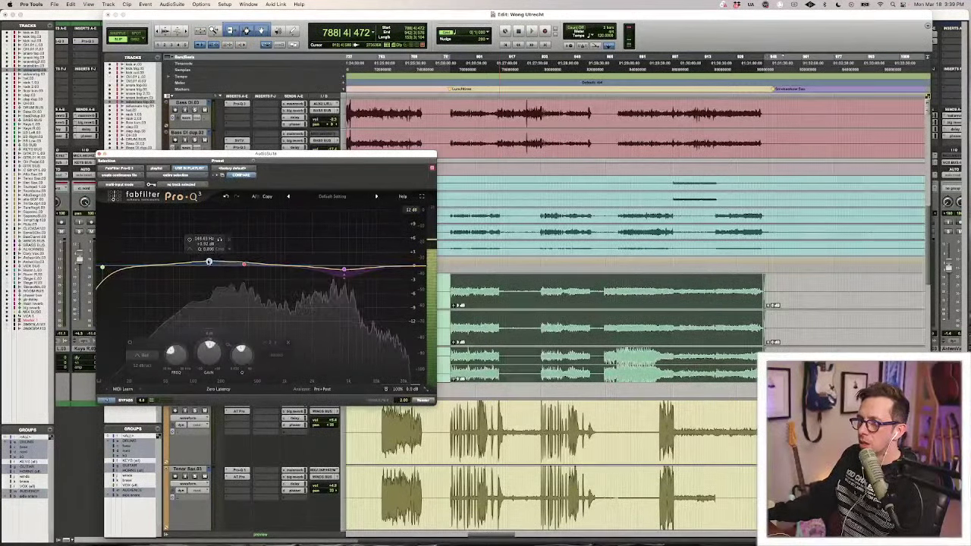
left_click(417, 401)
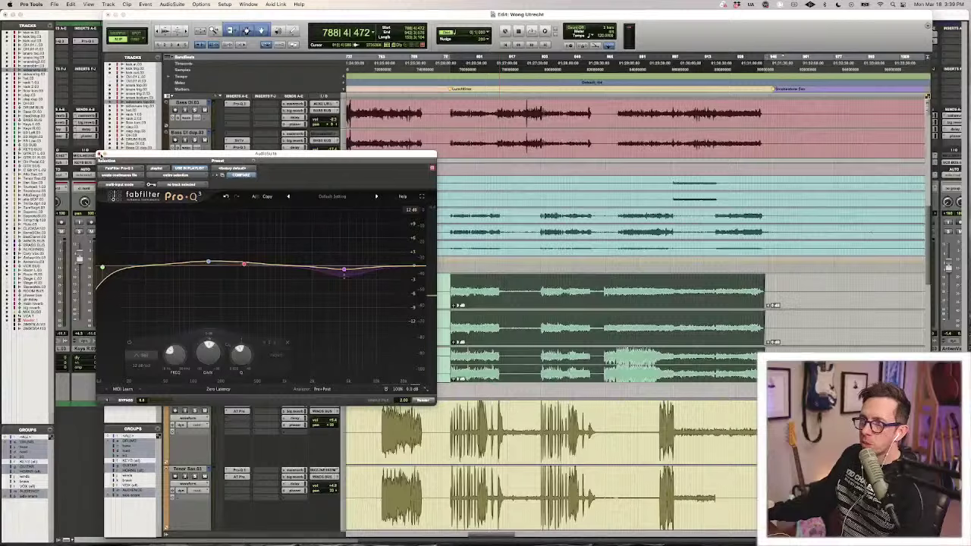
left_click(98, 154)
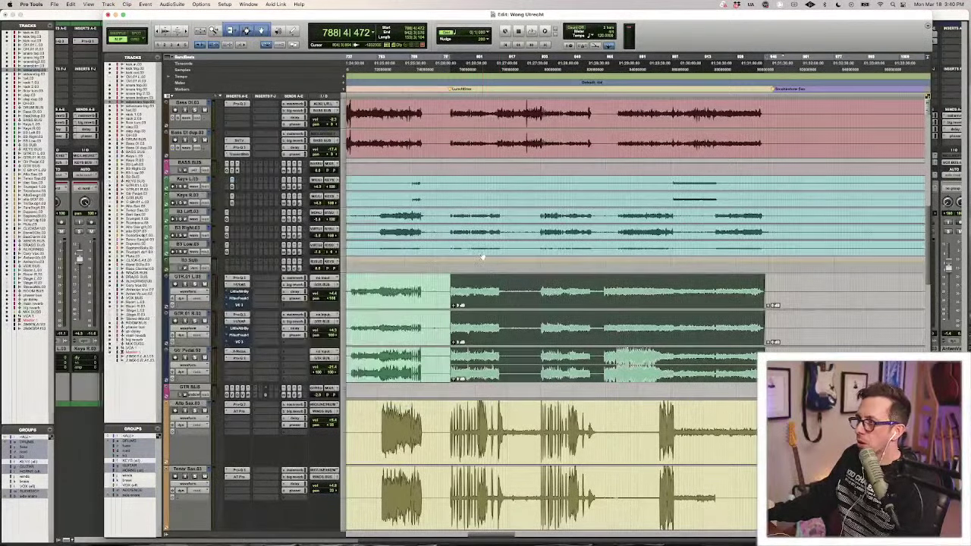
Apply batch fades to all clips on the guitar tracks.
left_click(500, 289)
key("super+a")
key("super+f")
key("Return")
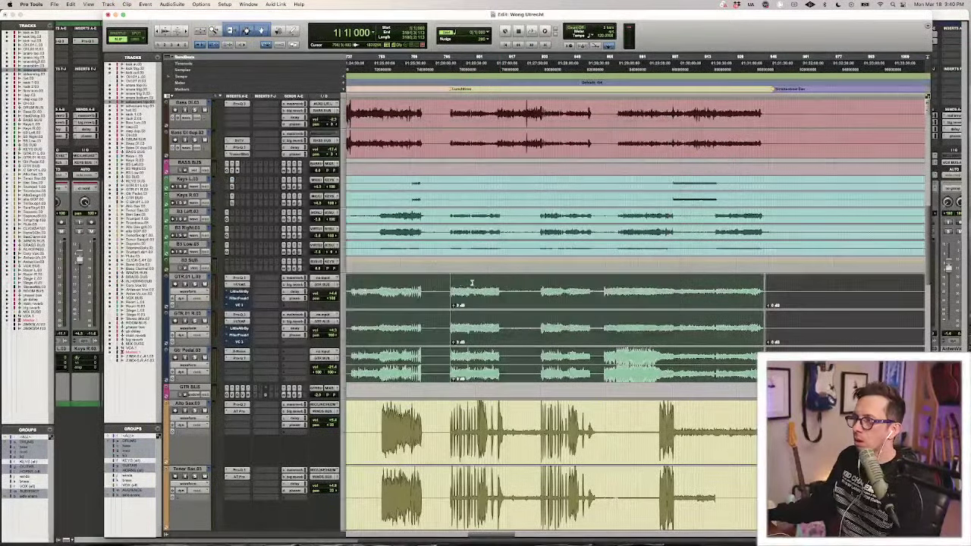
Audition the song and raise the clip gain of both bass tracks from bar 806 to about bar 811 by about 3 dB.
key("space")
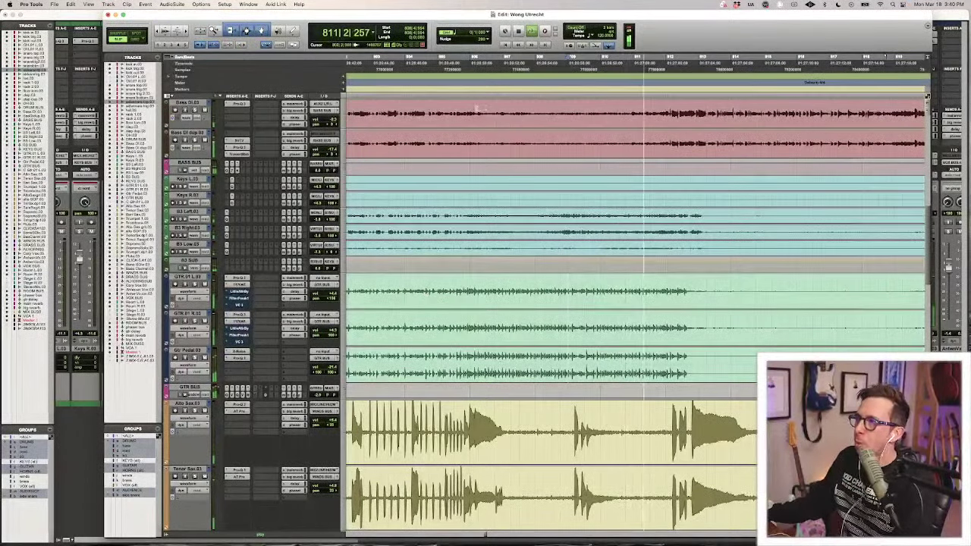
left_click_drag(470, 113, 671, 135)
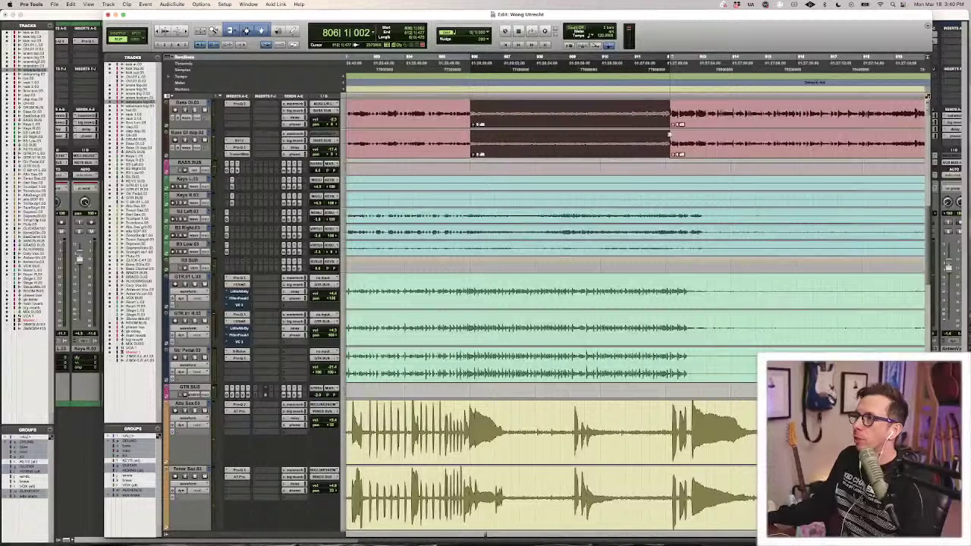
key("ctrl+shift+Up")
key("ctrl+shift+Up")
key("ctrl+shift+Up")
key("ctrl+shift+Up")
key("ctrl+shift+Up")
key("ctrl+shift+Up")
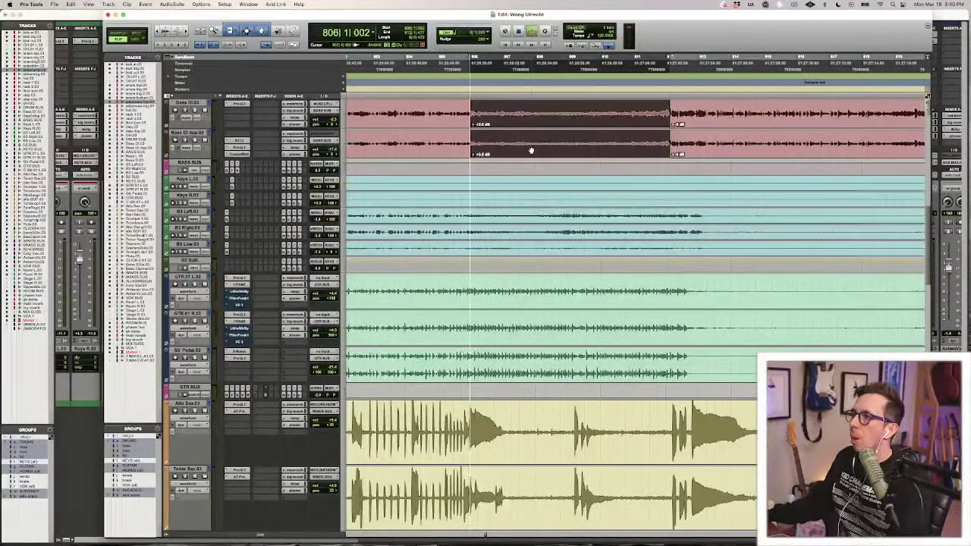
Adjust the clip gain of the guitar passage starting around bar 806 and crossfade into it at bar 806.
left_click(513, 112)
key("r")
key("r")
key("r")
scroll(507, 136, "up", 2)
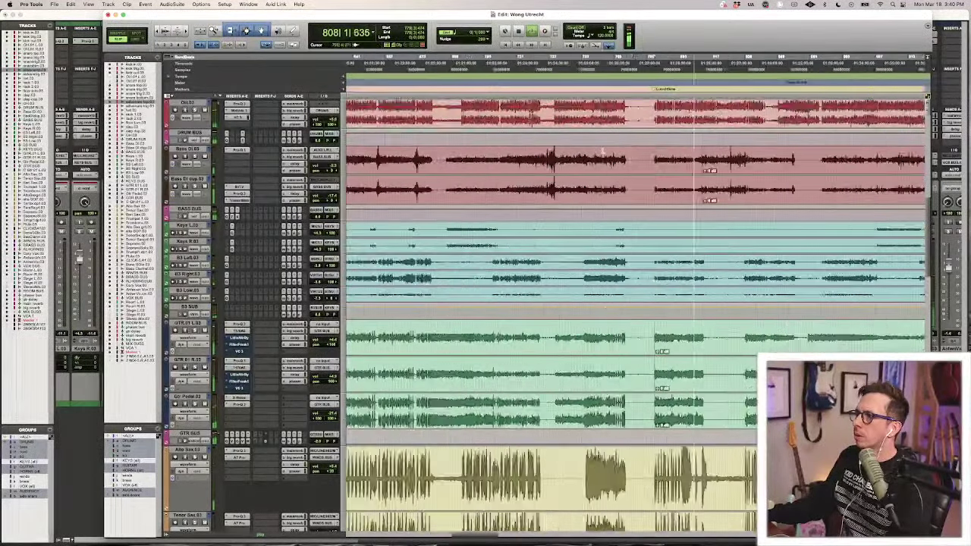
left_click_drag(568, 341, 687, 356)
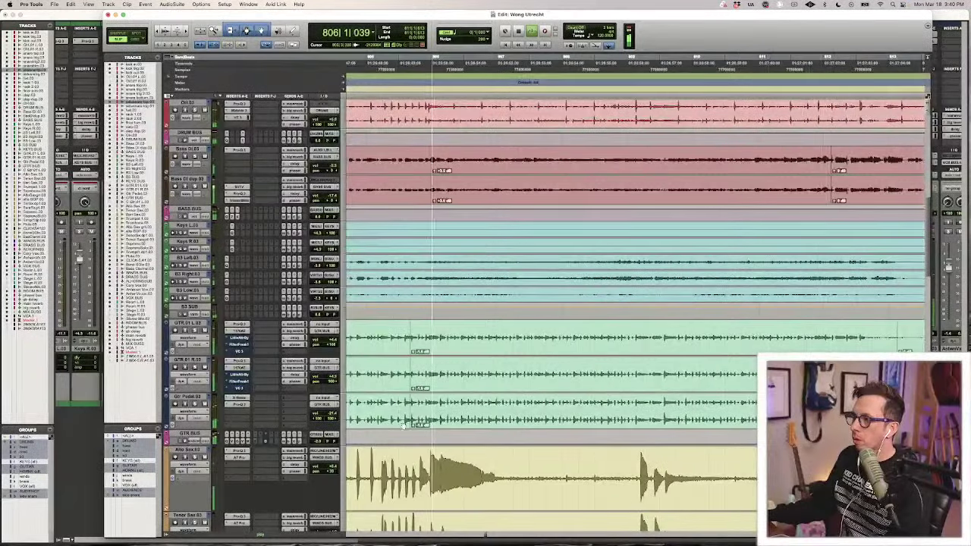
left_click(409, 424)
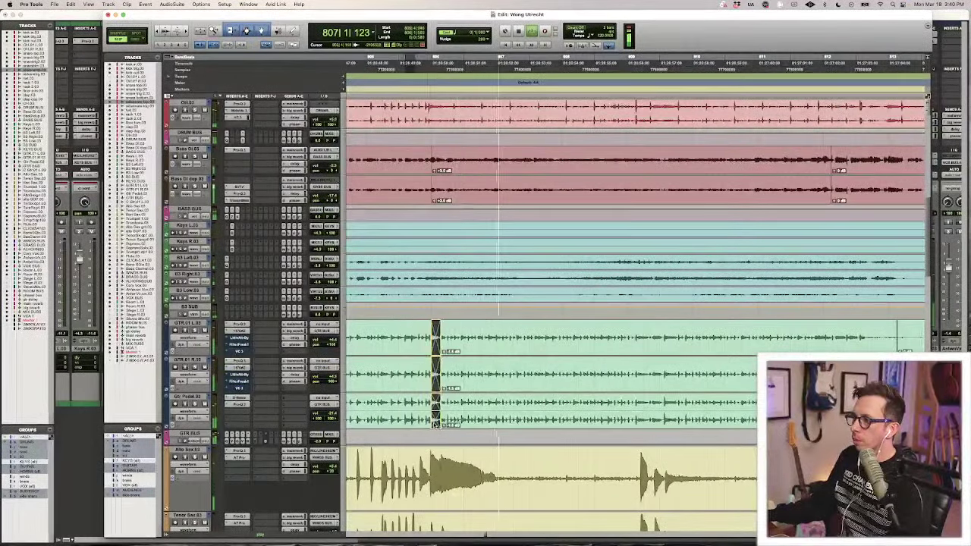
Audition the bass and guitar transition from about bar 810.
key("r")
key("r")
scroll(596, 365, "right", 2)
left_click(607, 333)
key("space")
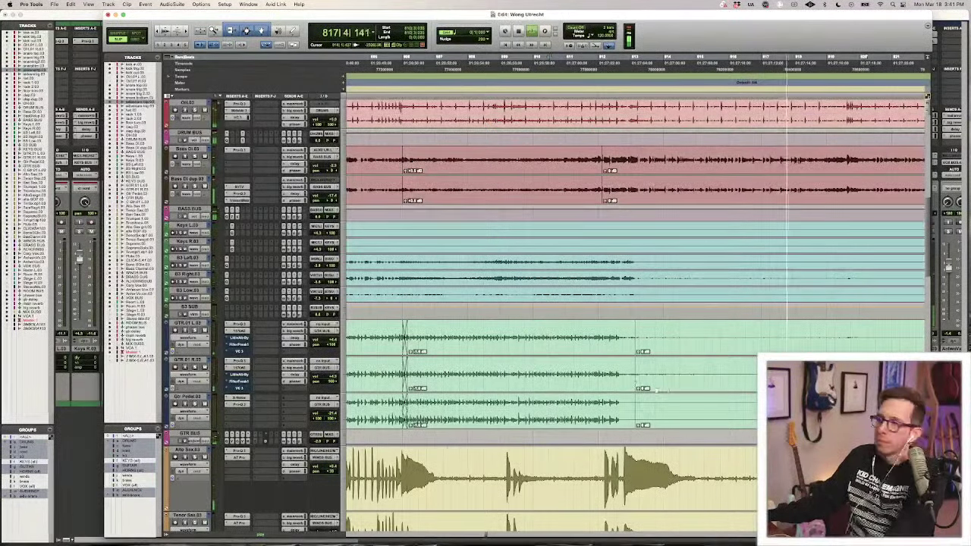
Adjust the snare bottom track's volume during playback.
scroll(656, 391, "right", 5)
scroll(656, 391, "up", 15)
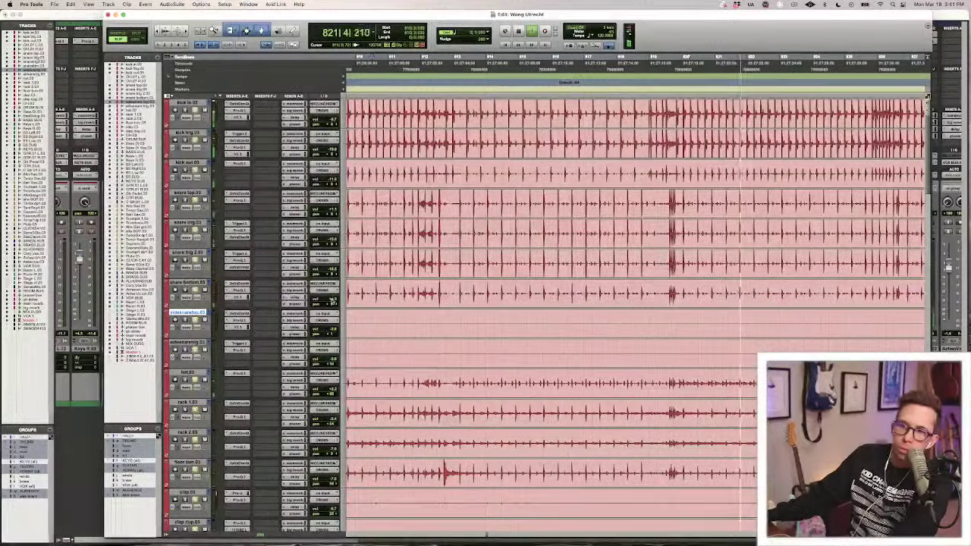
left_click_drag(332, 301, 332, 301)
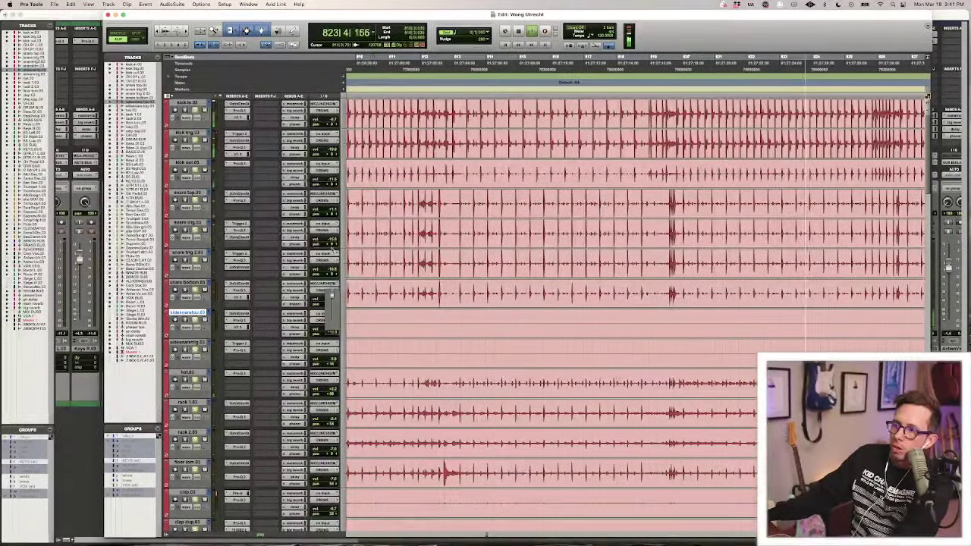
left_click_drag(332, 281, 333, 282)
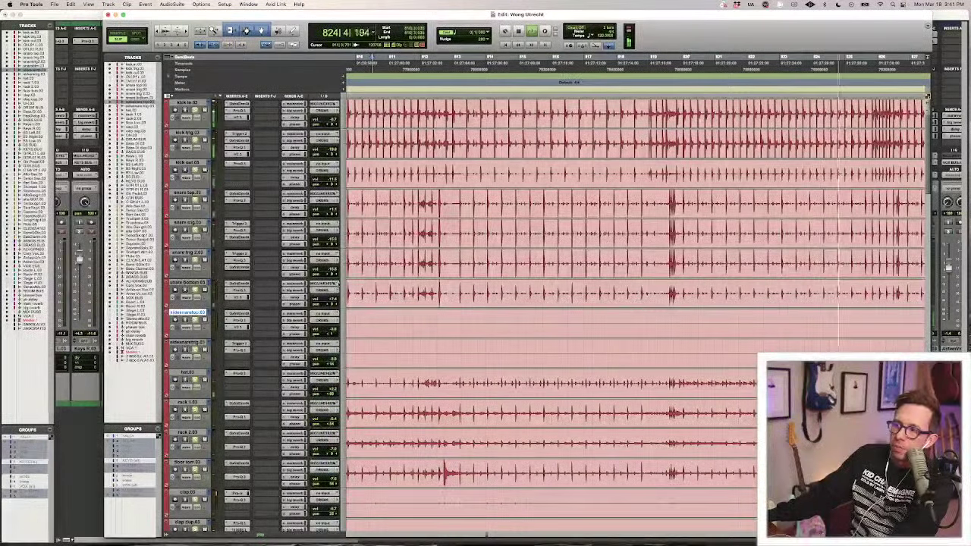
left_click(334, 301)
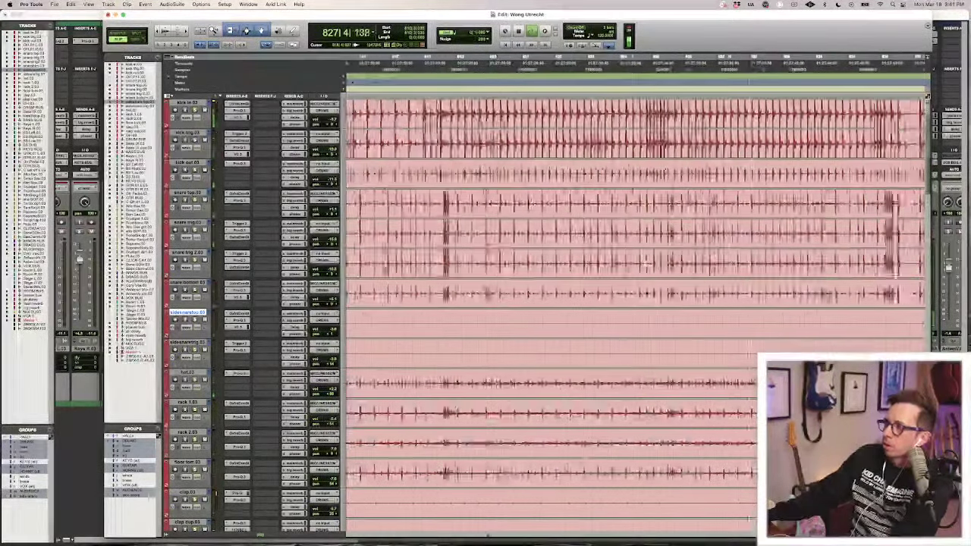
Replay the passage from about bar 810 and examine the bass tracks against the drums and guitars.
scroll(636, 315, "down", 10)
key("r")
key("r")
scroll(636, 315, "up", 4)
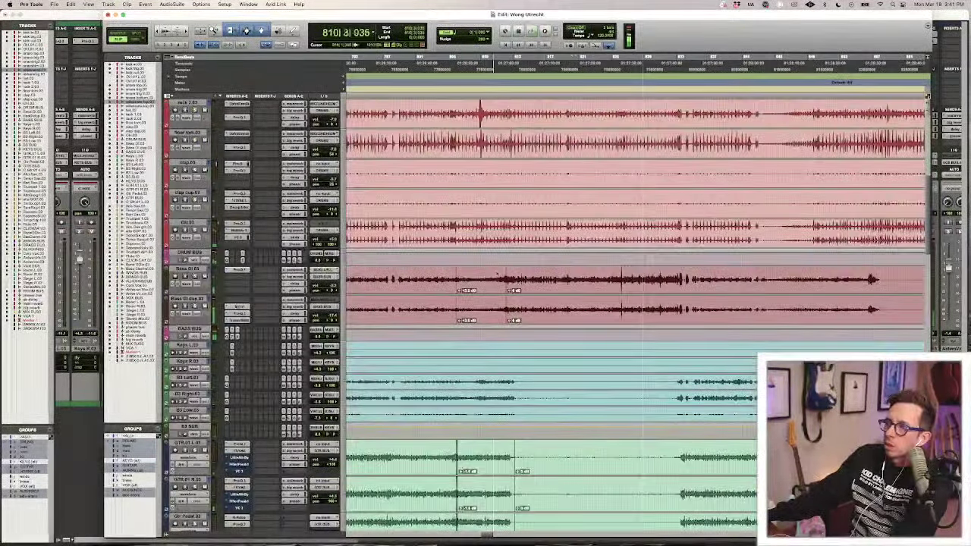
left_click(497, 274)
key("space")
key("t")
key("t")
key("t")
key("t")
key("space")
scroll(583, 275, "right", 3)
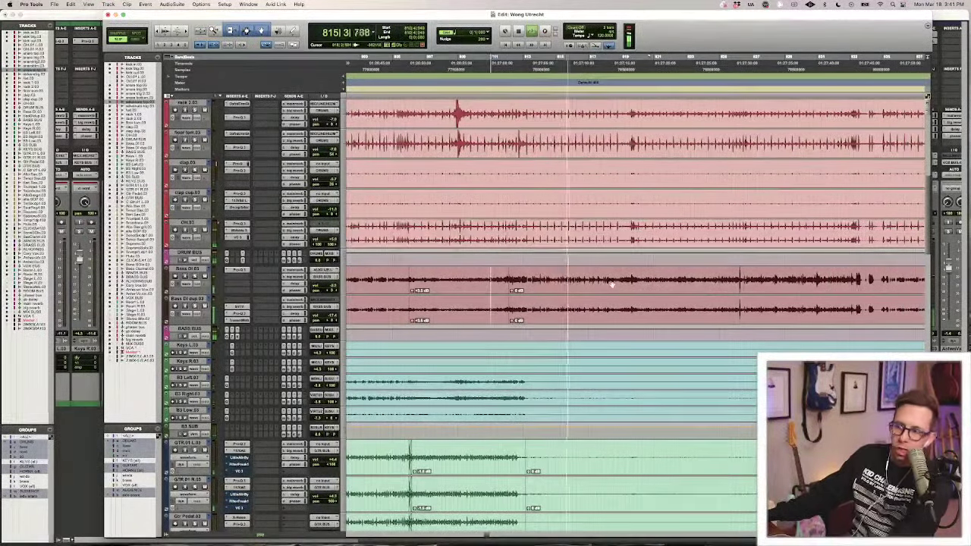
Separate the sustained horn note around bars 812 to 815 across the horn tracks and lower its clip gain.
scroll(604, 283, "down", 10)
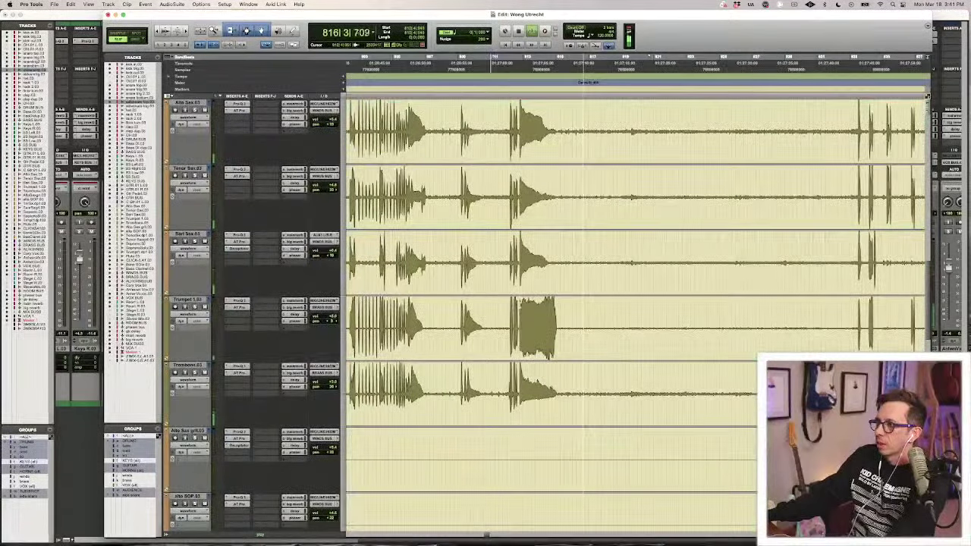
left_click_drag(520, 341, 565, 307)
key("b")
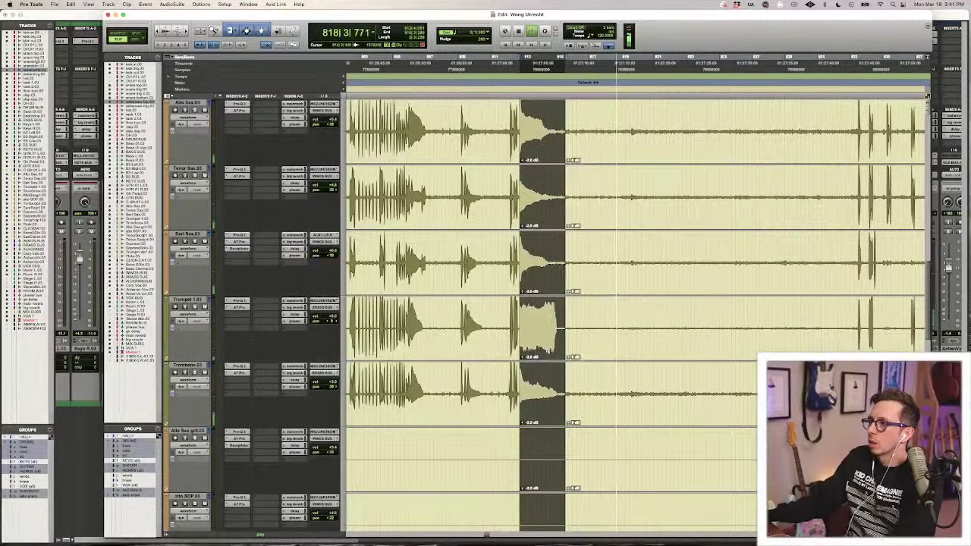
left_click(546, 318)
Apply batch fades to all clips on the horn tracks.
scroll(546, 318, "up", 5)
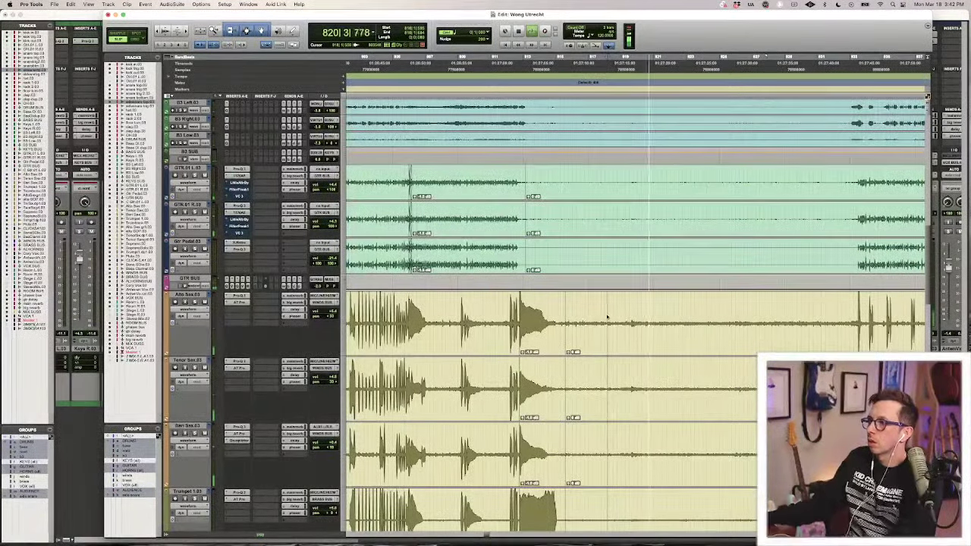
key("super+a")
key("super+f")
key("Return")
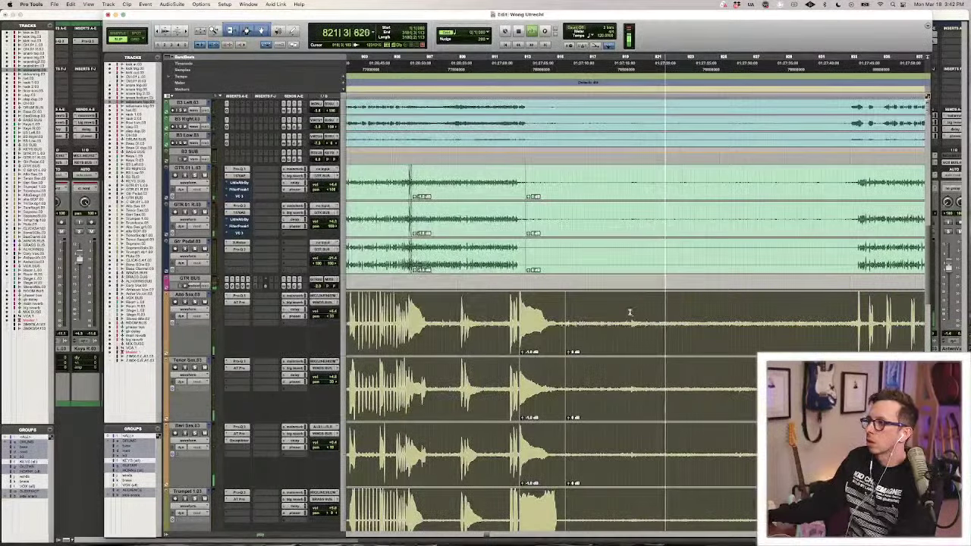
Examine the two bass tracks alongside the drums around bars 822 to 828 while auditioning the song.
scroll(629, 312, "up", 5)
scroll(628, 311, "up", 3)
left_click(641, 341)
key("t")
key("t")
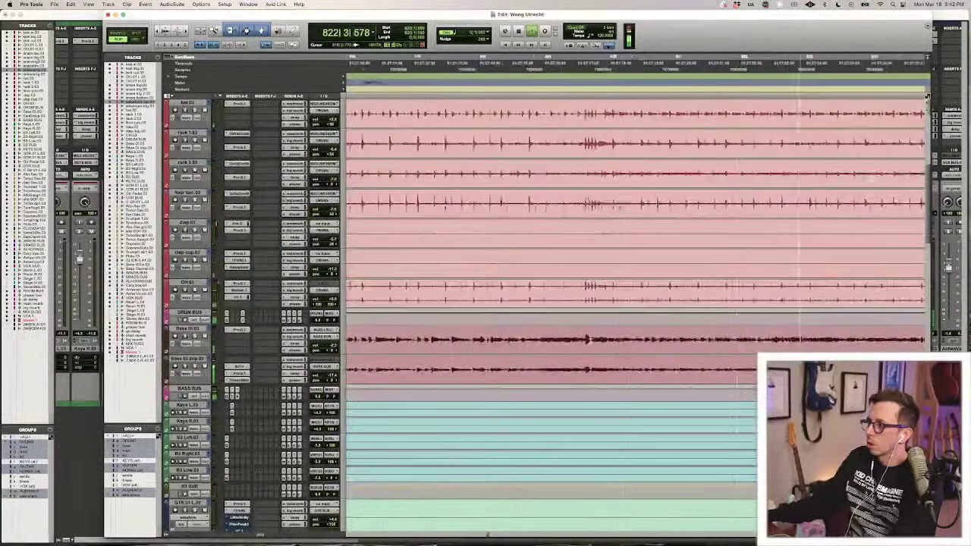
scroll(641, 334, "right", 3)
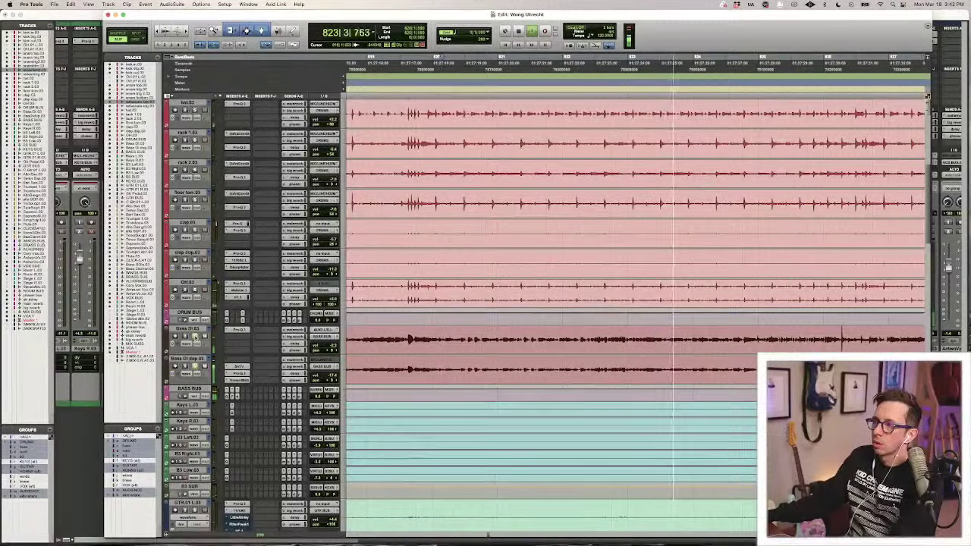
key("r")
key("r")
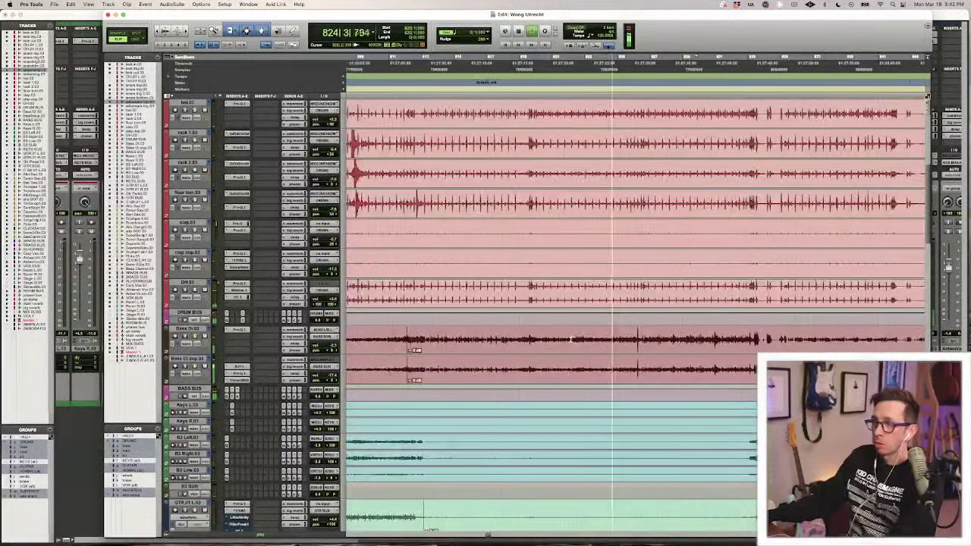
key("t")
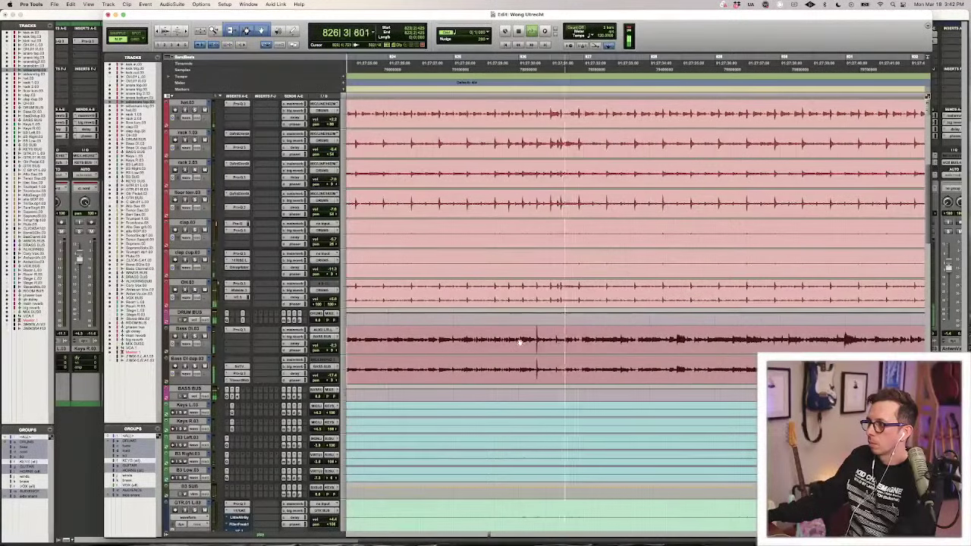
key("r")
key("r")
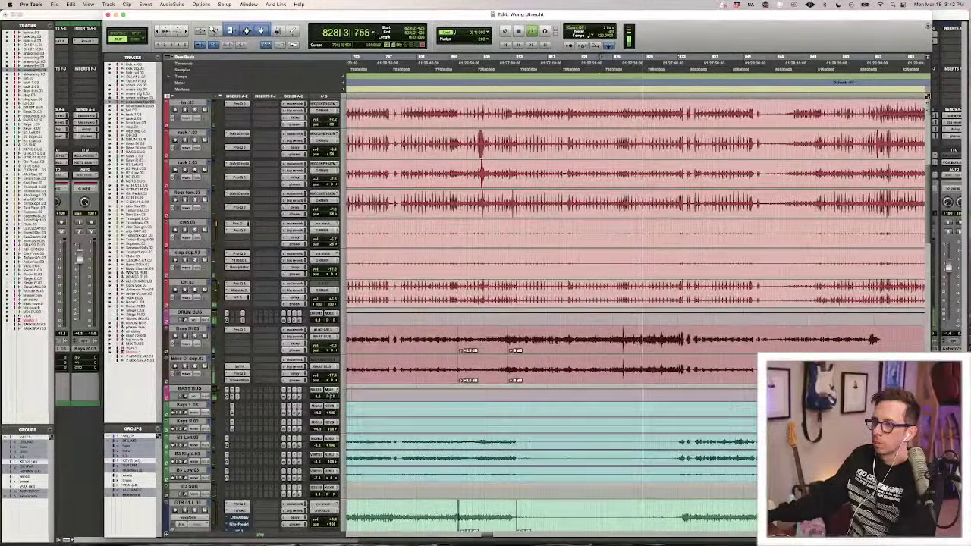
Play an earlier song from about bar 317 to compare its bass level.
left_click(600, 370)
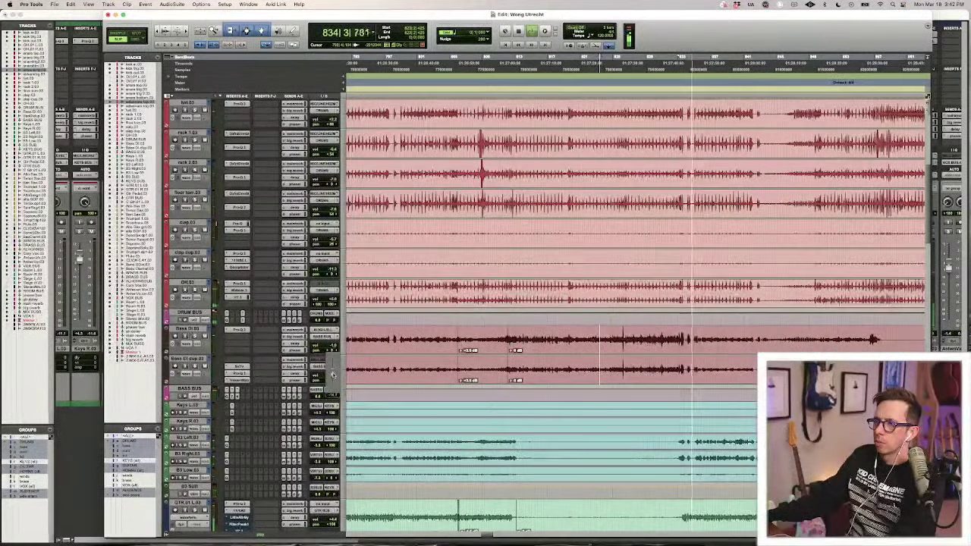
key("r")
key("r")
key("r")
key("space")
left_click(456, 332)
key("space")
key("t")
key("t")
key("t")
key("r")
key("r")
key("r")
key("space")
left_click(468, 334)
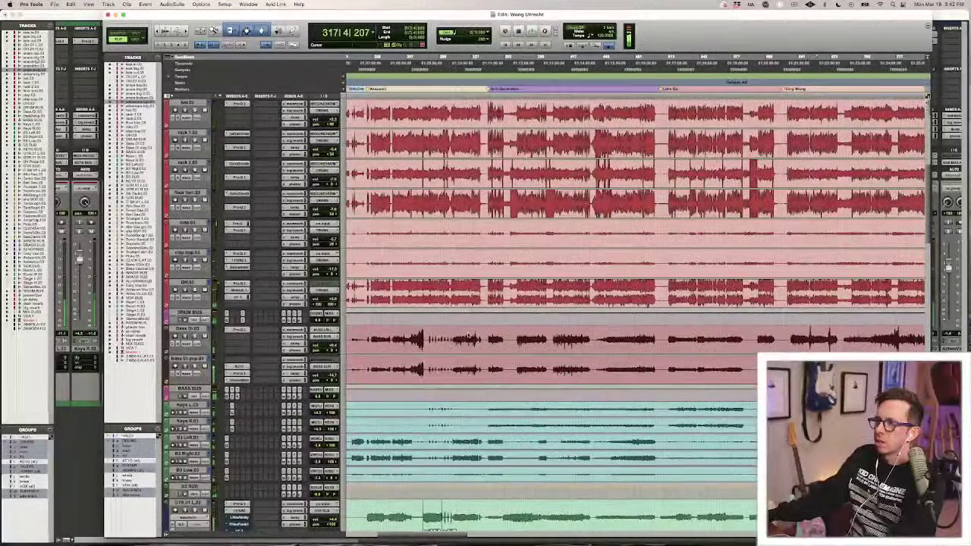
key("space")
Locate the song before that and audition its bass around bar 242.
key("t")
key("t")
key("t")
key("r")
key("r")
key("r")
key("r")
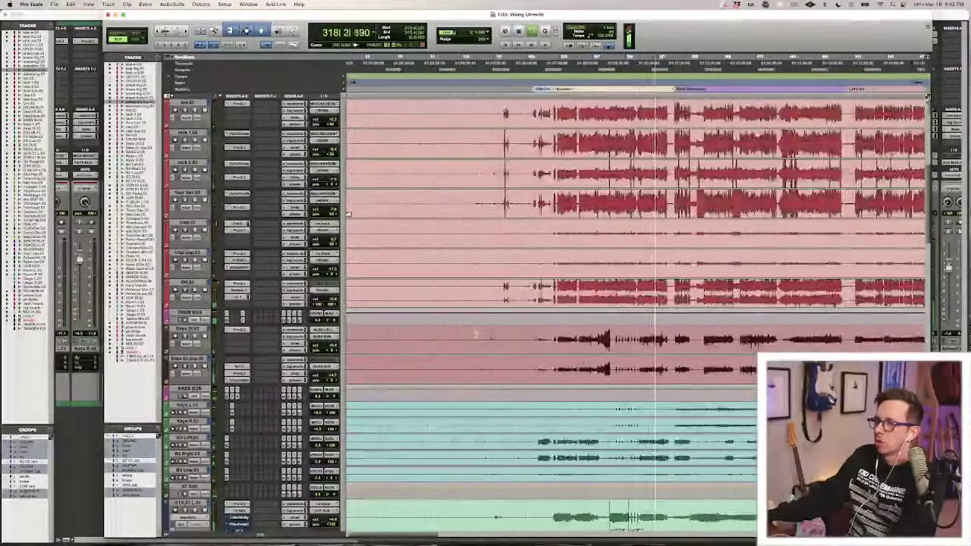
key("space")
left_click(470, 335)
key("t")
key("t")
key("t")
key("space")
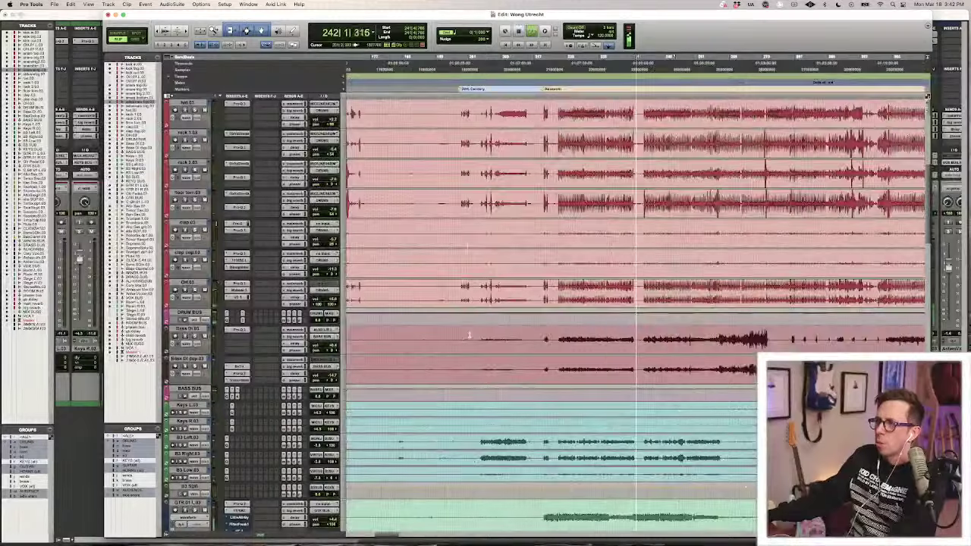
Replay that song from slightly earlier, around bar 233, and compare the bass with the drums.
key("r")
key("space")
left_click(607, 336)
key("t")
key("t")
key("space")
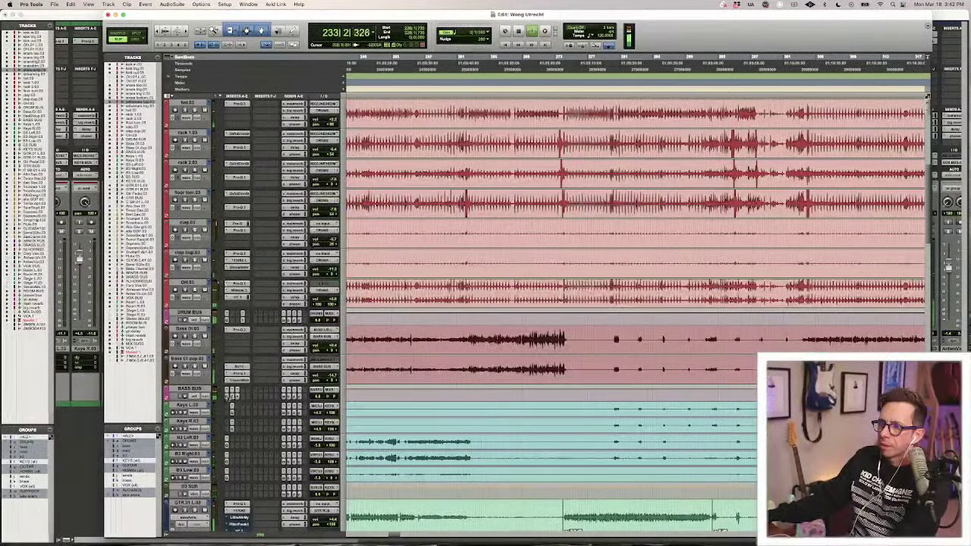
Examine the CLA-76 compressor and the C4 multiband processor on the bass bus during playback.
left_click(227, 396)
left_click(232, 397)
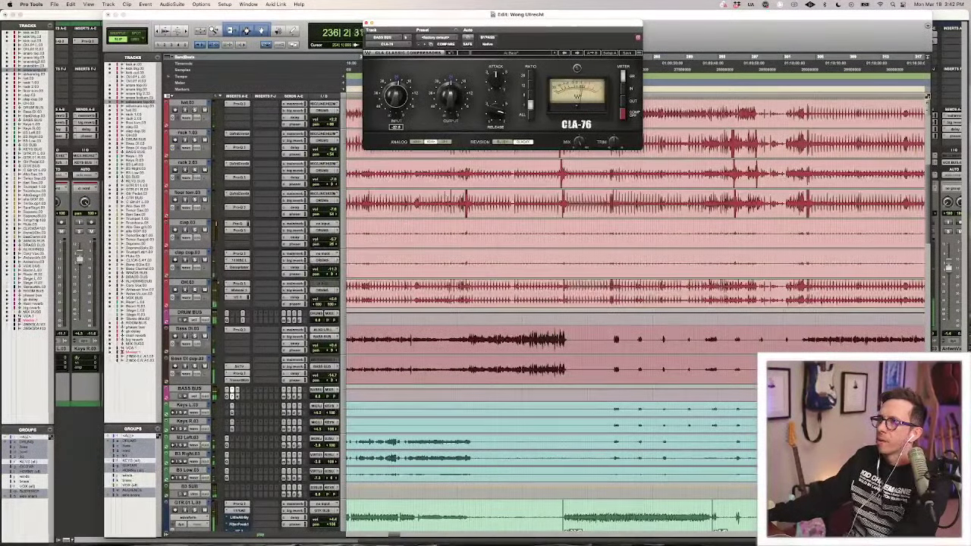
mouse_move(451, 97)
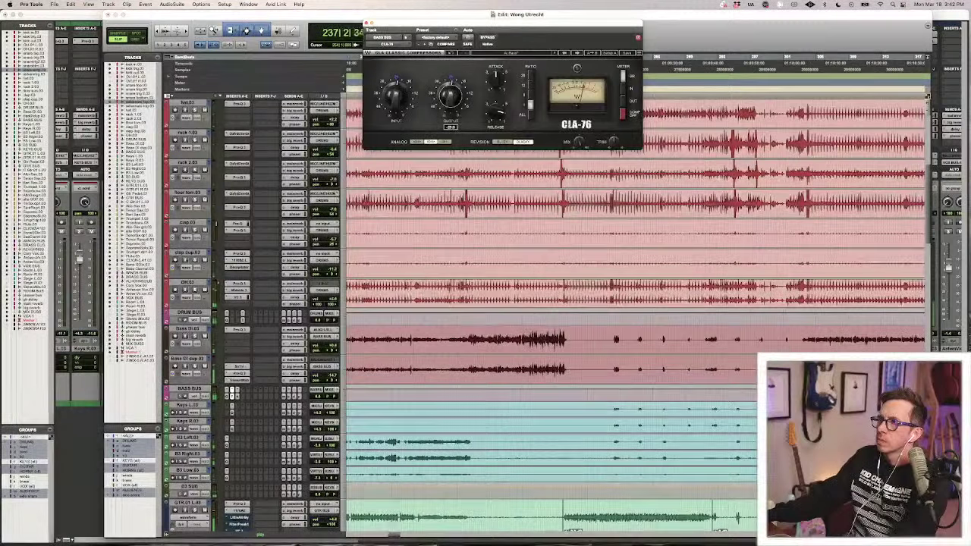
left_click(238, 398)
left_click_drag(433, 28, 538, 252)
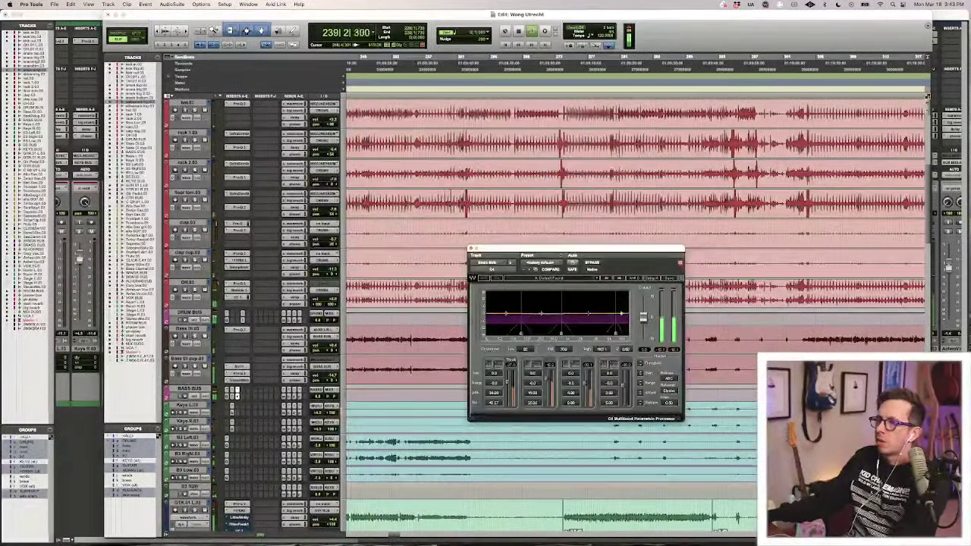
left_click(234, 394)
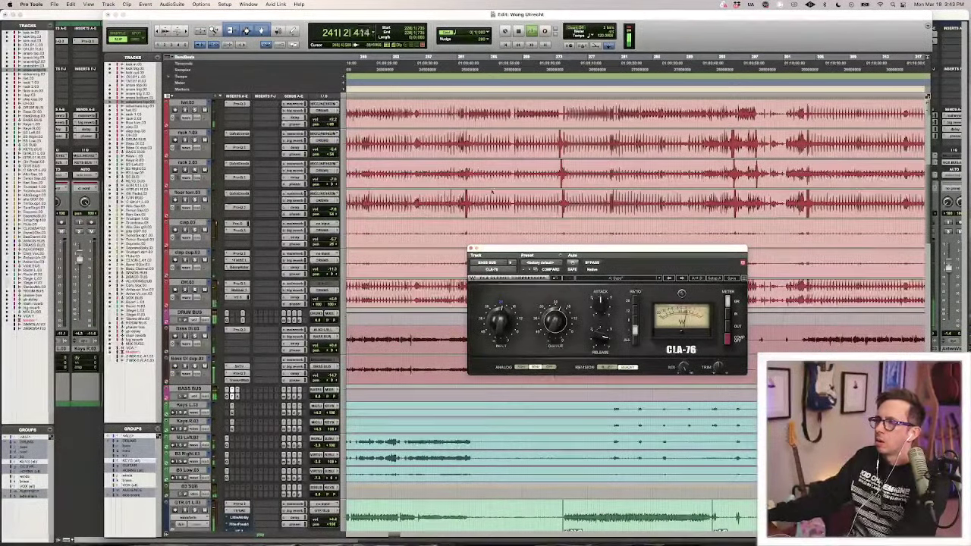
left_click(471, 249)
Audition the bass against the drums and guitars around bar 397.
key("r")
key("r")
key("r")
key("r")
key("space")
key("t")
key("t")
key("t")
key("space")
key("r")
scroll(546, 271, "right", 4)
key("space")
scroll(545, 271, "right", 5)
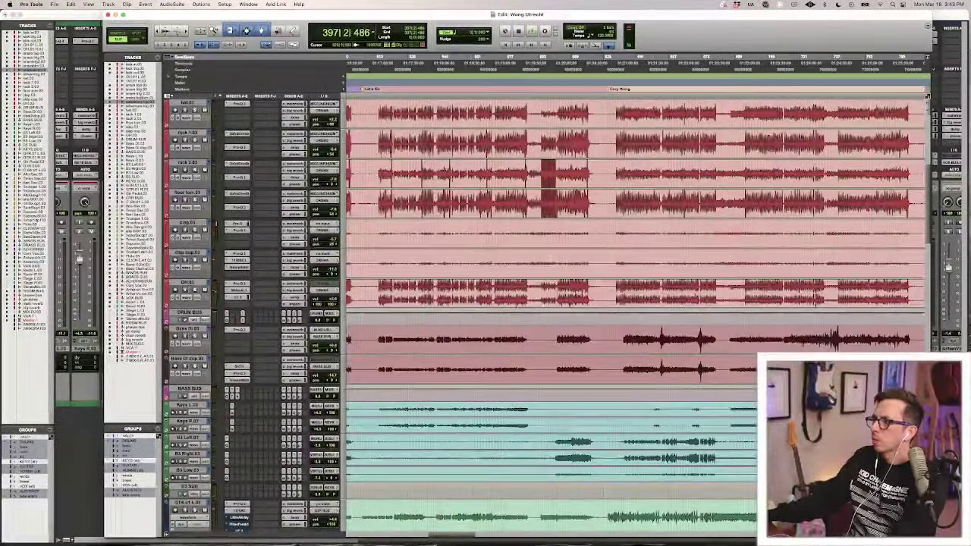
Examine the bass and drum waveforms while playing from about bar 568 and about bar 655.
left_click(487, 287)
key("space")
key("t")
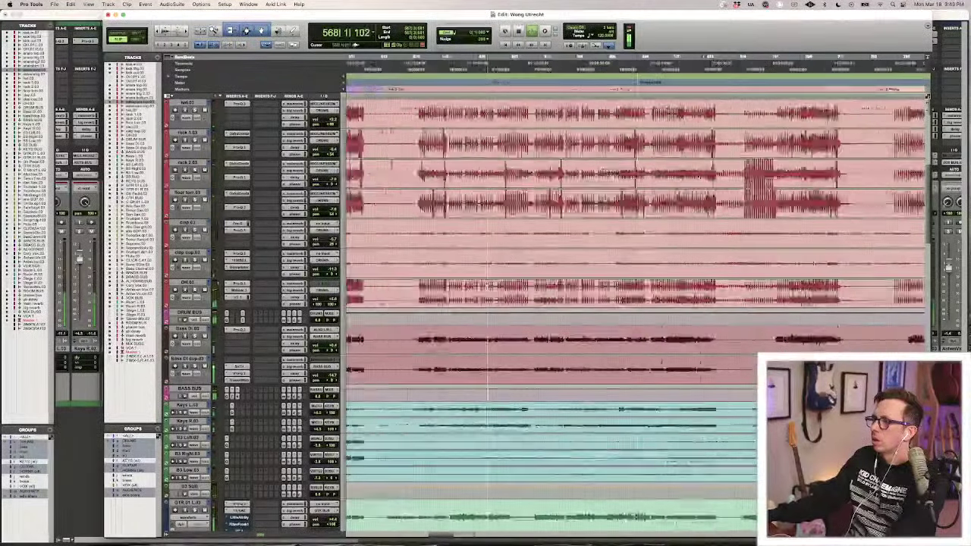
key("super+bracketleft")
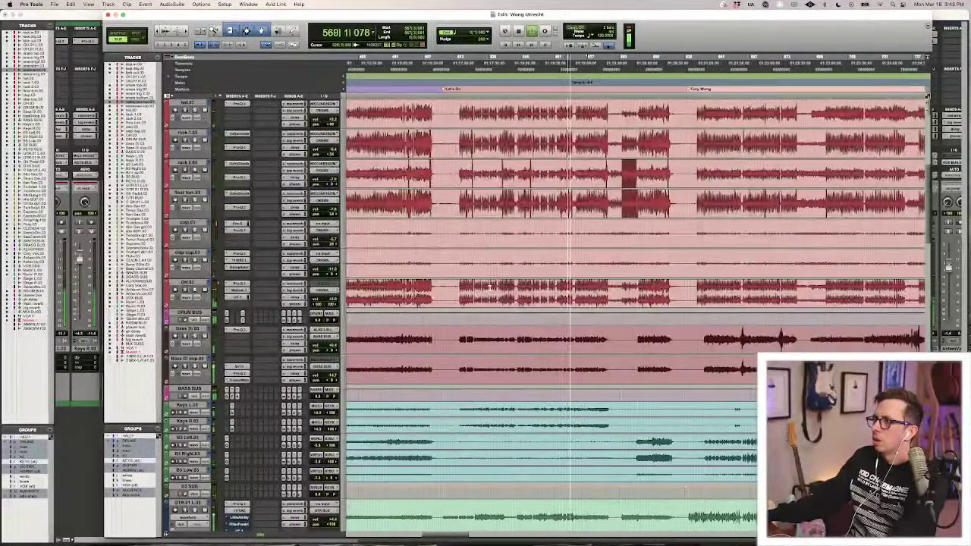
key("super+bracketright")
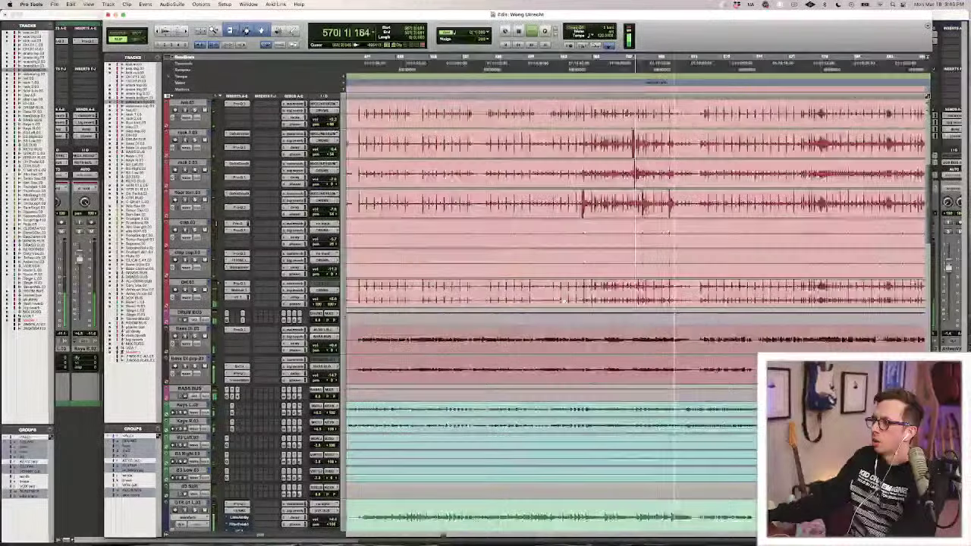
key("super+bracketleft")
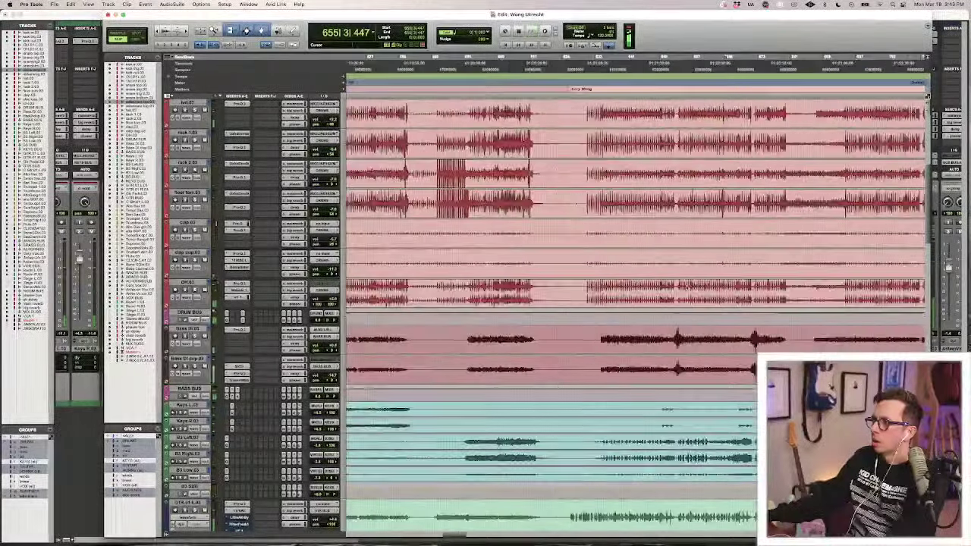
key("super+bracketright")
key("super+bracketleft")
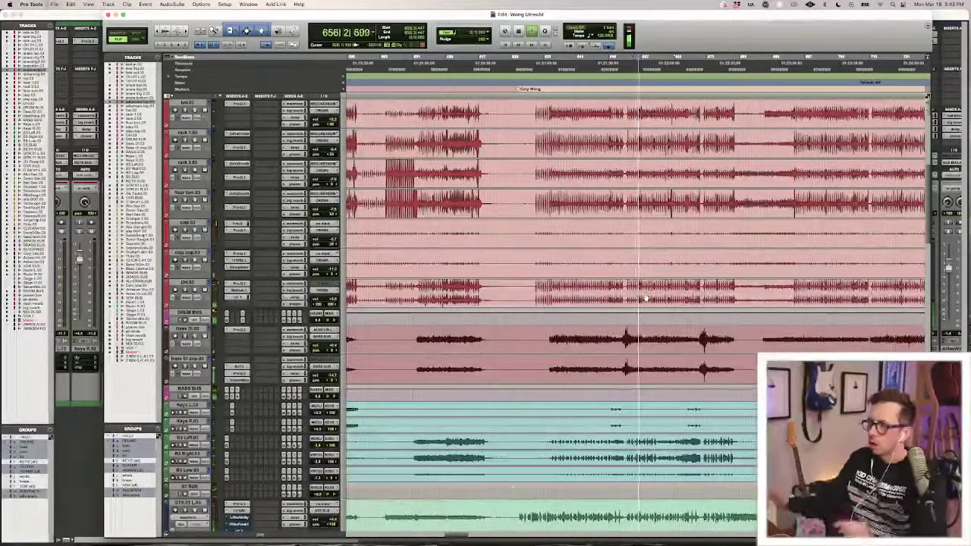
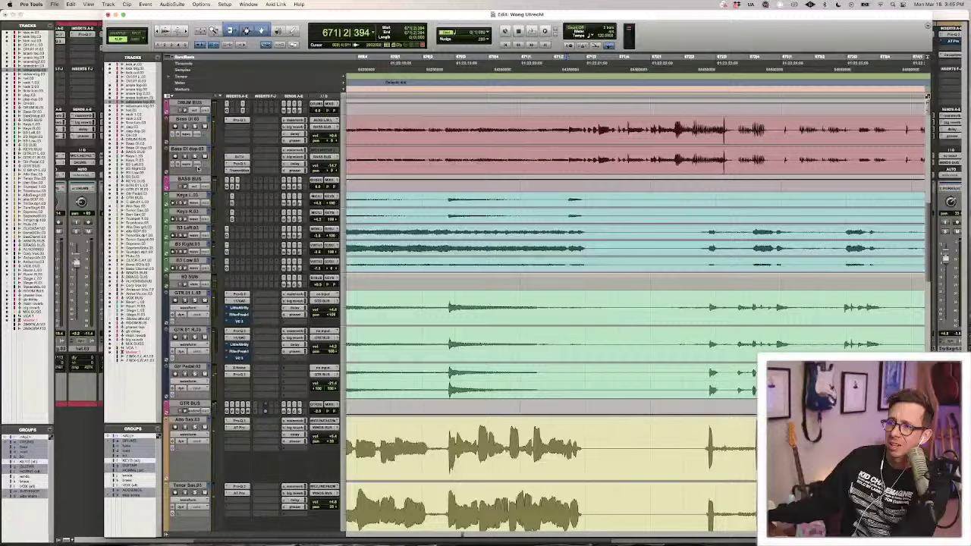
Toggle the solo on the Bass DI track while auditioning the passage around bars 671 to 676.
key("space")
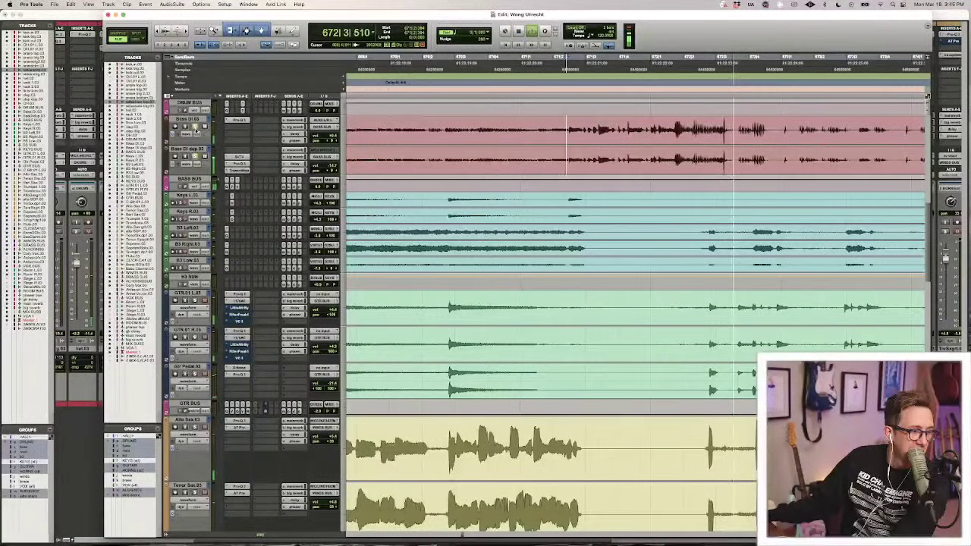
left_click(195, 128)
key("r")
key("space")
key("space")
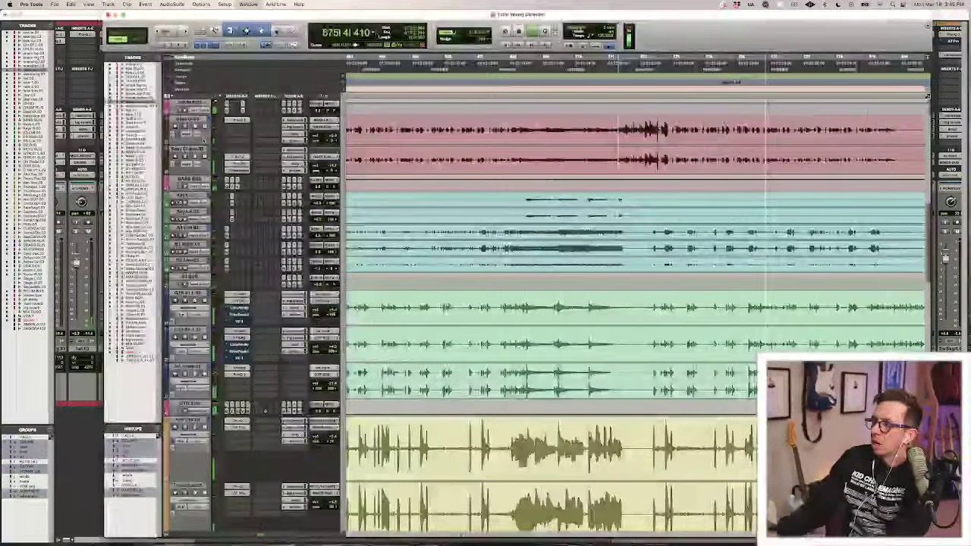
Select the Bass DI track in the mix window and return to the edit window.
key("super+equal")
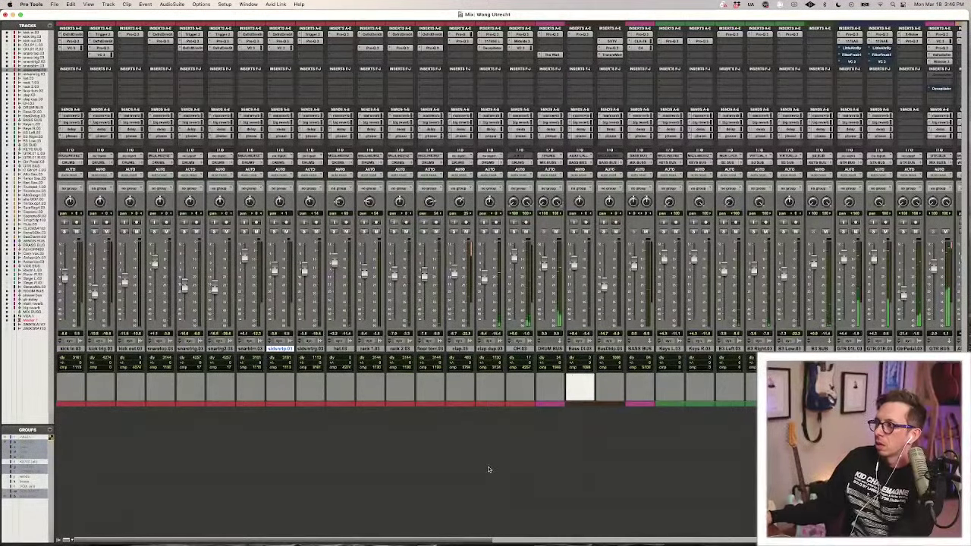
left_click(580, 348)
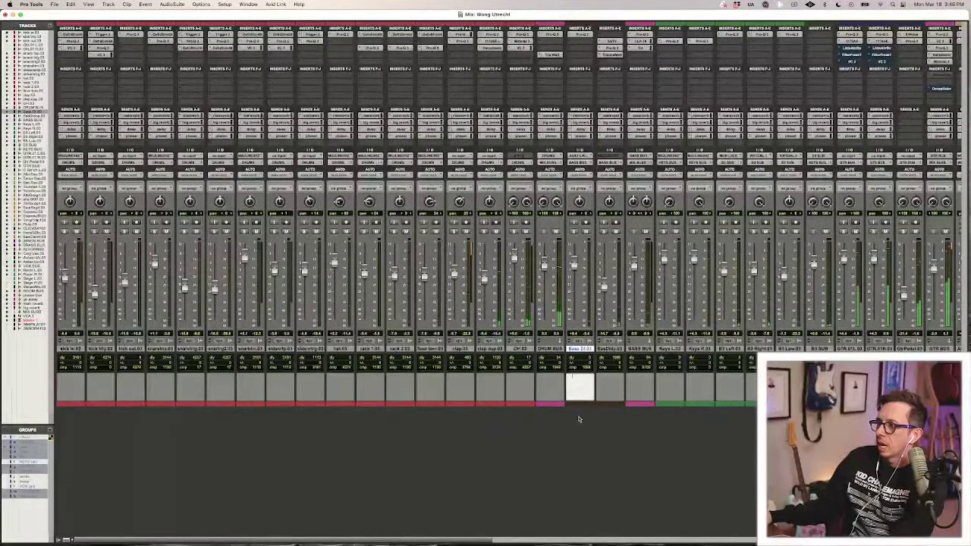
double_click(581, 349)
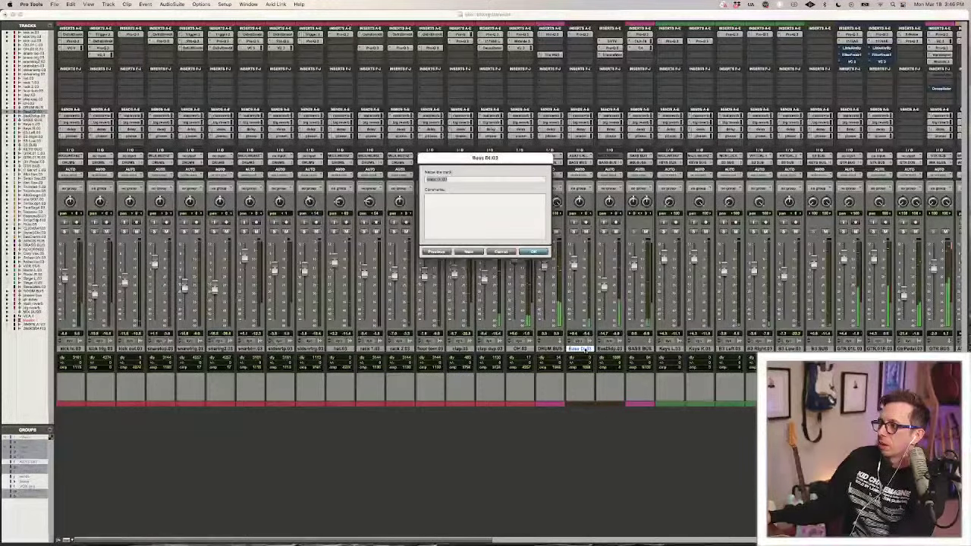
key("Return")
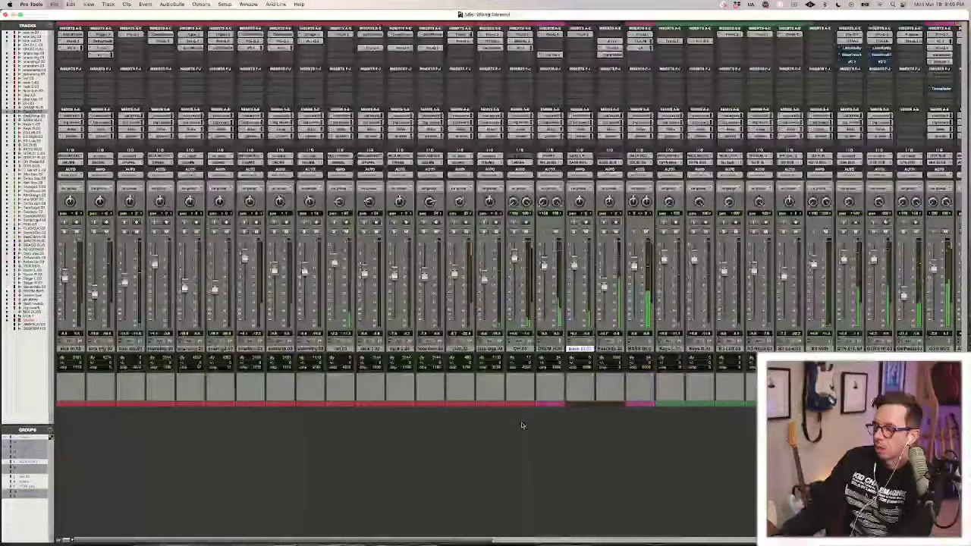
key("super+equal")
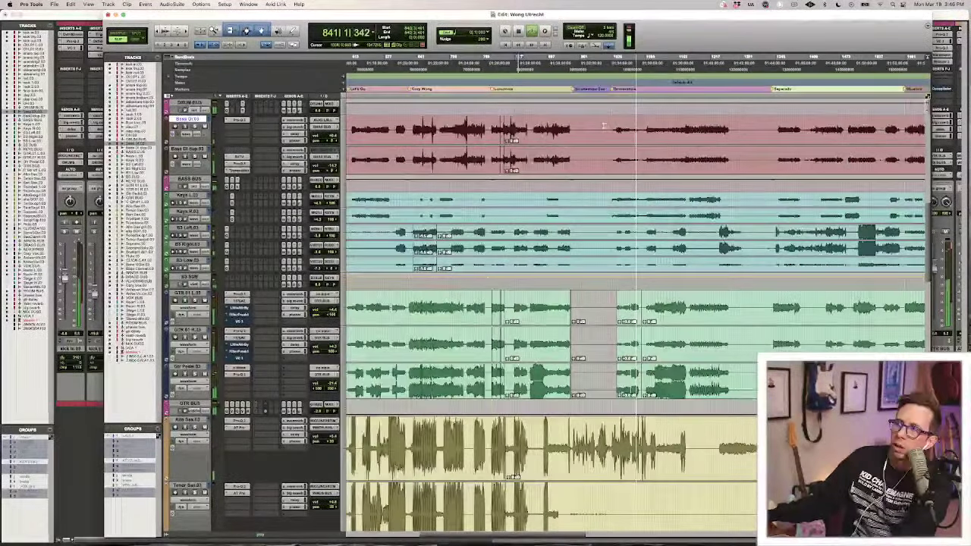
Audition the mix with the kick and snare tracks in view, around bars 1040 and 1142.
scroll(604, 125, "up", 10)
left_click(620, 109)
key("space")
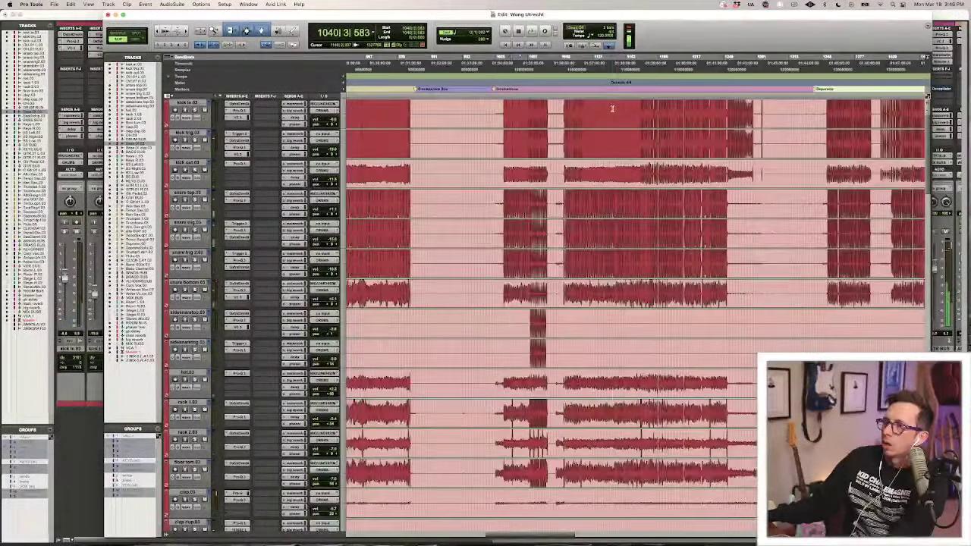
left_click(612, 110)
key("space")
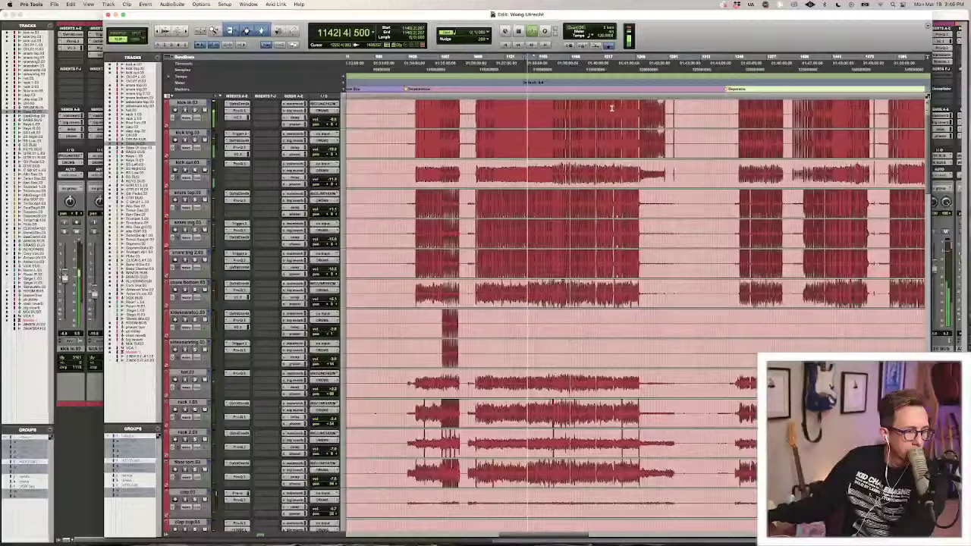
Suspend the track groups while checking the Bass DI and bass bus levels in the mix window.
key("super+equal")
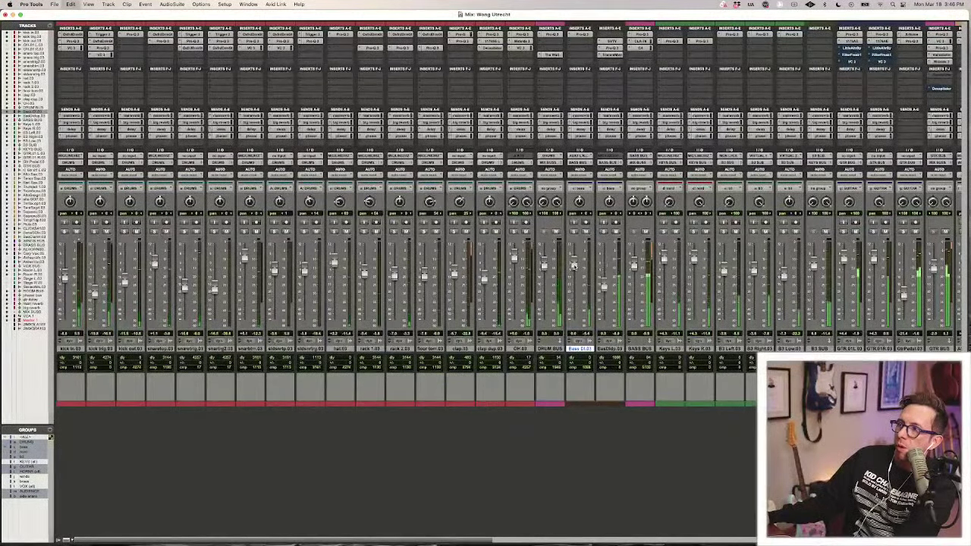
key("super+shift+g")
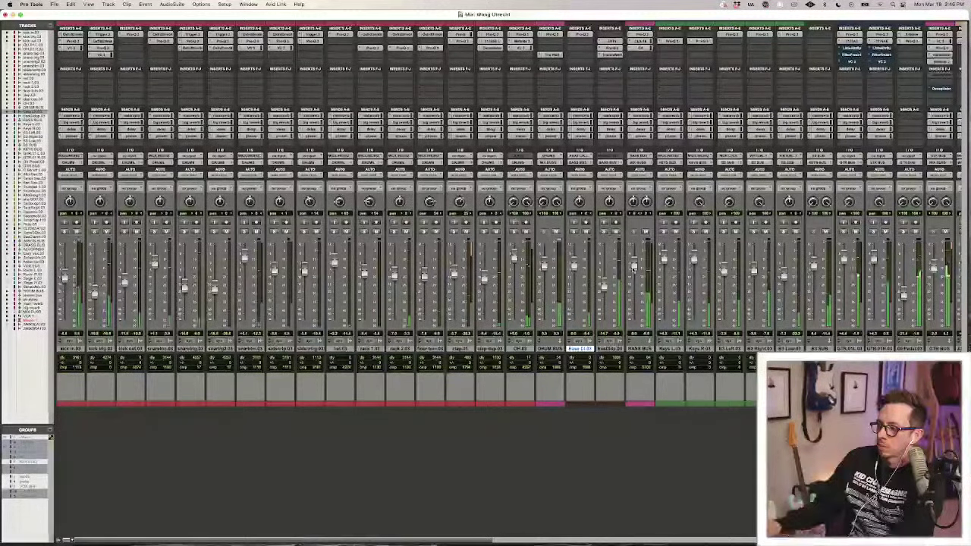
key("super+equal")
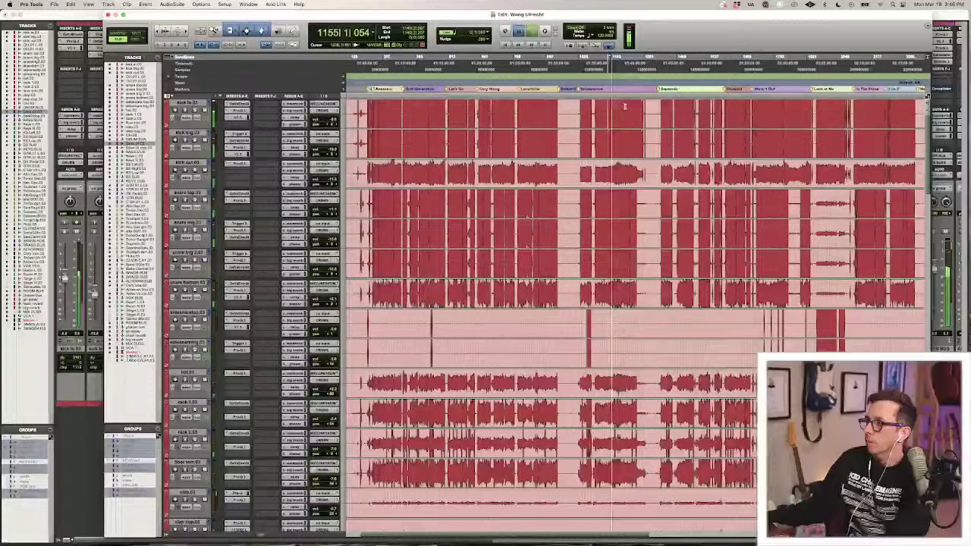
Move on to a later song and audition the mix around bar 1635.
key("space")
left_click(625, 107)
key("t")
left_click(702, 105)
key("space")
key("t")
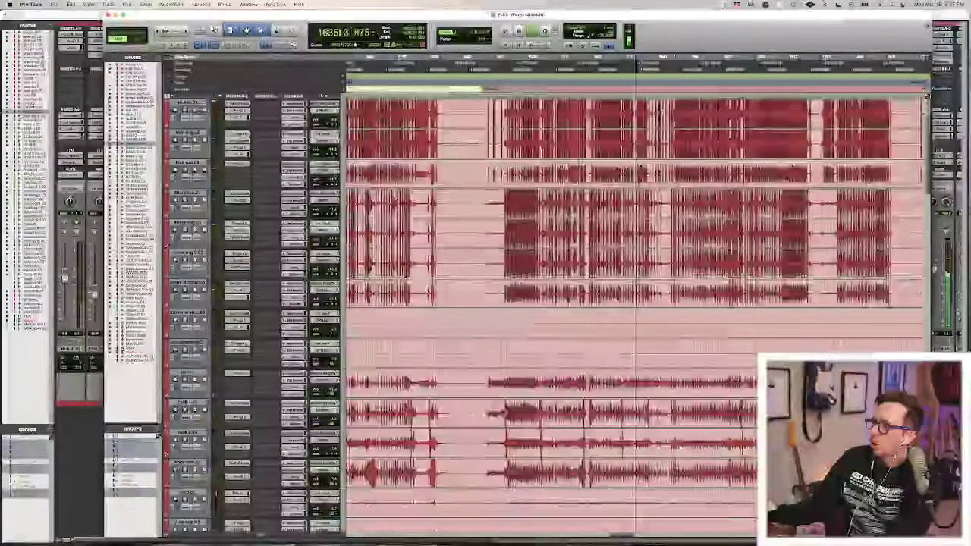
Examine the bass, keys and guitar tracks around bar 2125 while auditioning the song.
scroll(661, 130, "down", 10)
key("r")
key("r")
key("r")
scroll(663, 132, "up", 10)
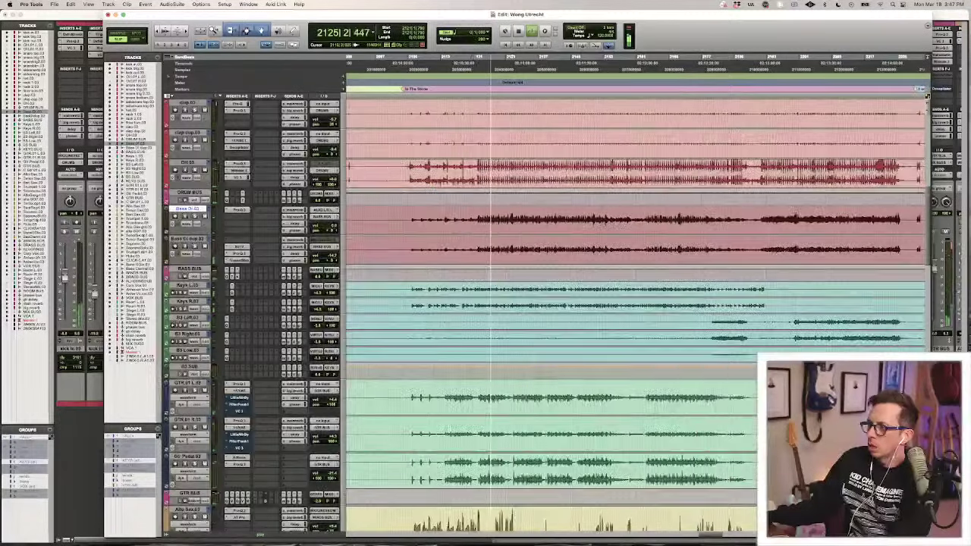
scroll(384, 256, "down", 3)
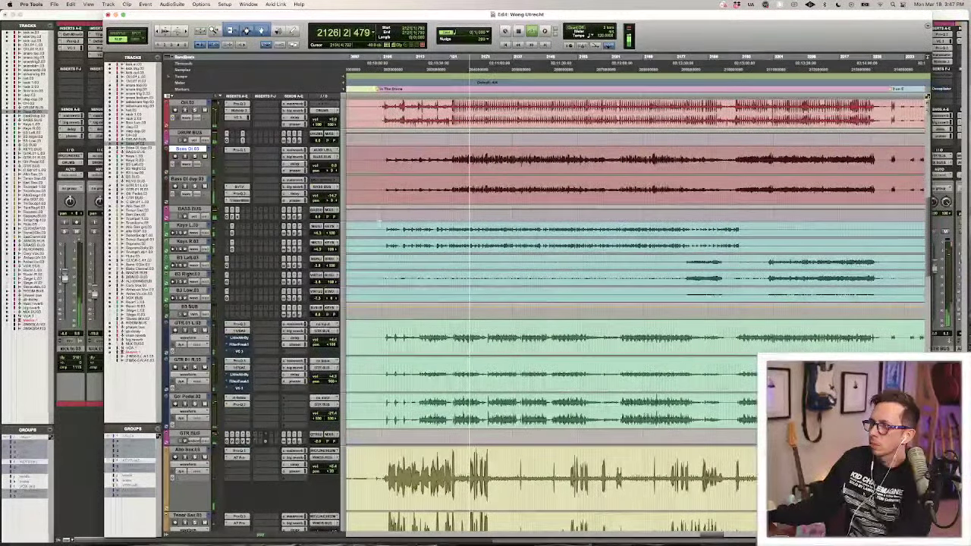
Reactivate the track groups and raise the clip gain of the three guitar tracks across the song starting near bar 2103.
key("space")
left_click_drag(376, 328, 885, 412)
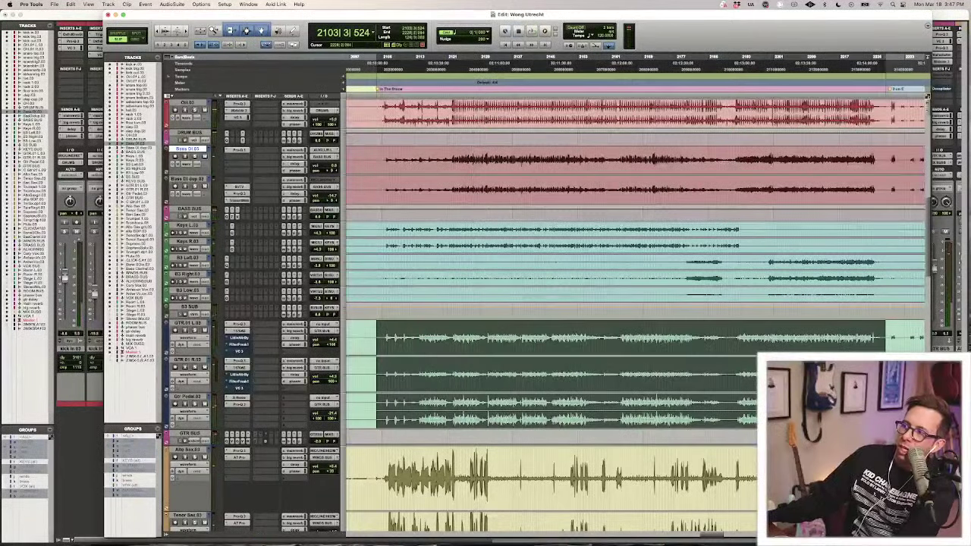
key("super+shift+g")
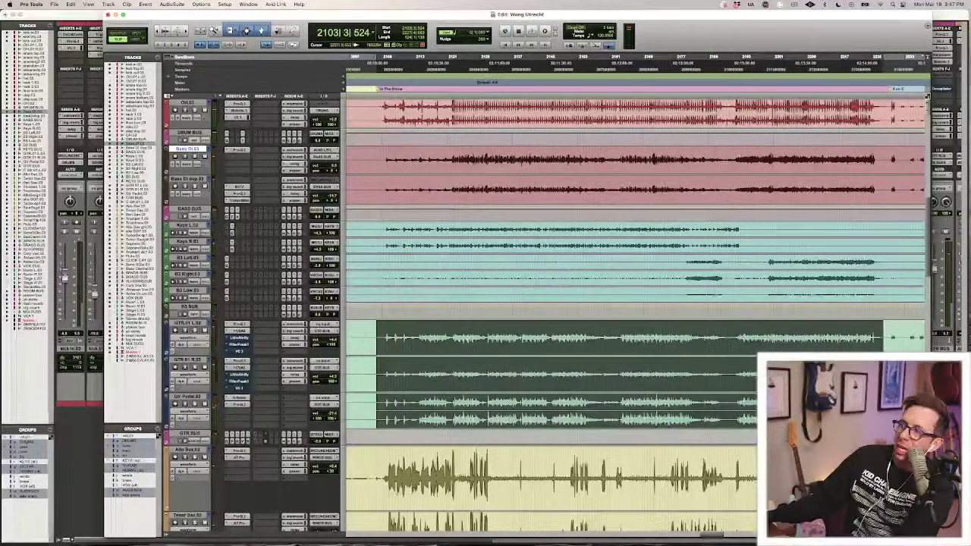
key("ctrl+shift+Up")
Lower the clip gain of the keys and B3 tracks by three nudges across the same song.
left_click_drag(376, 224, 892, 298)
key("ctrl+shift+Down")
key("ctrl+shift+Down")
key("ctrl+shift+Down")
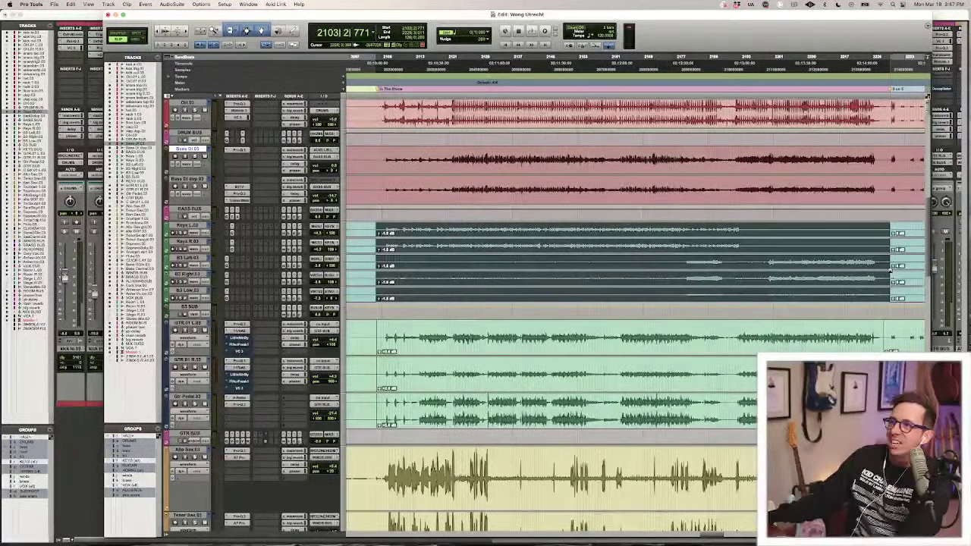
Audition the adjusted guitars and keys against the bass around bars 2123 to 2128.
left_click(466, 169)
key("space")
key("t")
key("t")
key("t")
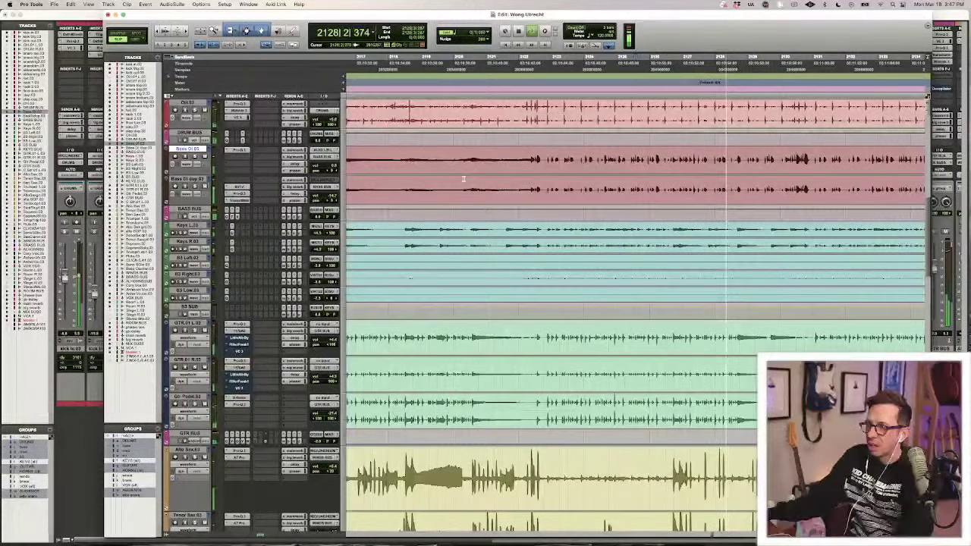
Examine the bass, keys, guitar and horn tracks during playback from bar 2130 to the band stop near bar 2139.
scroll(463, 179, "down", 2)
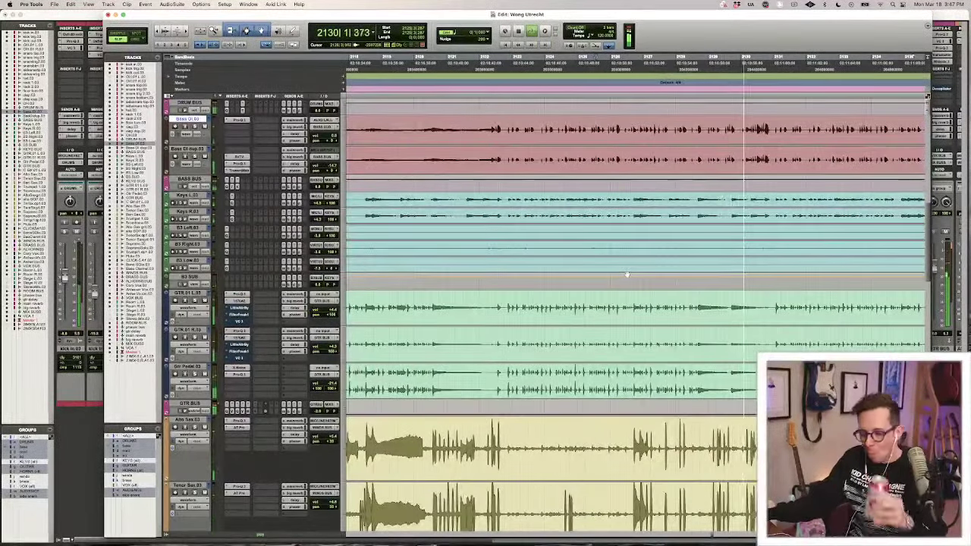
key("r")
key("r")
key("t")
key("t")
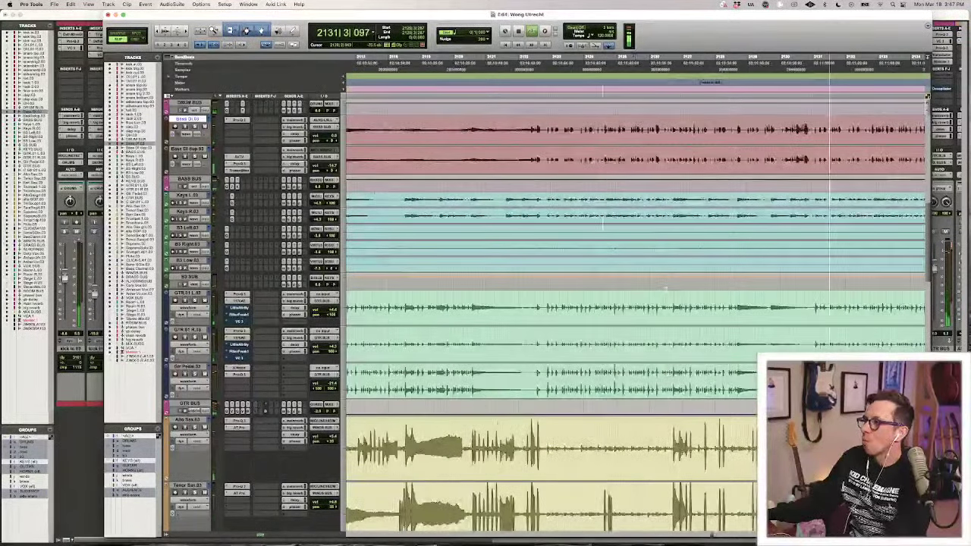
key("r")
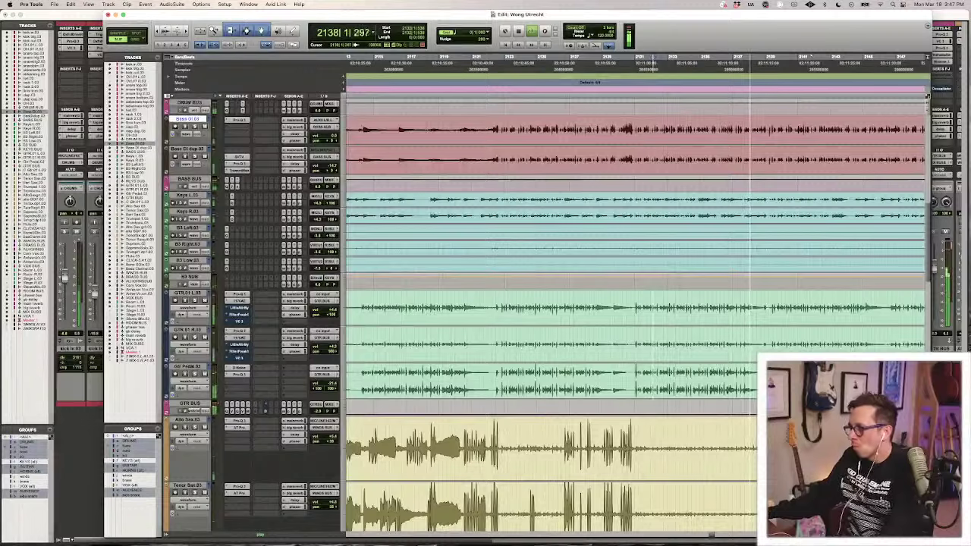
key("t")
key("t")
scroll(635, 398, "right", 1)
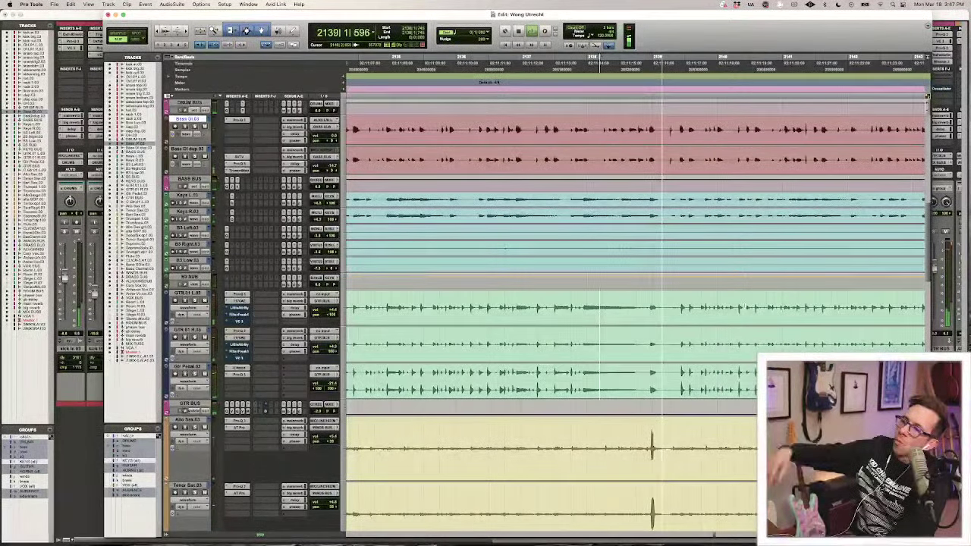
key("super+bracketright")
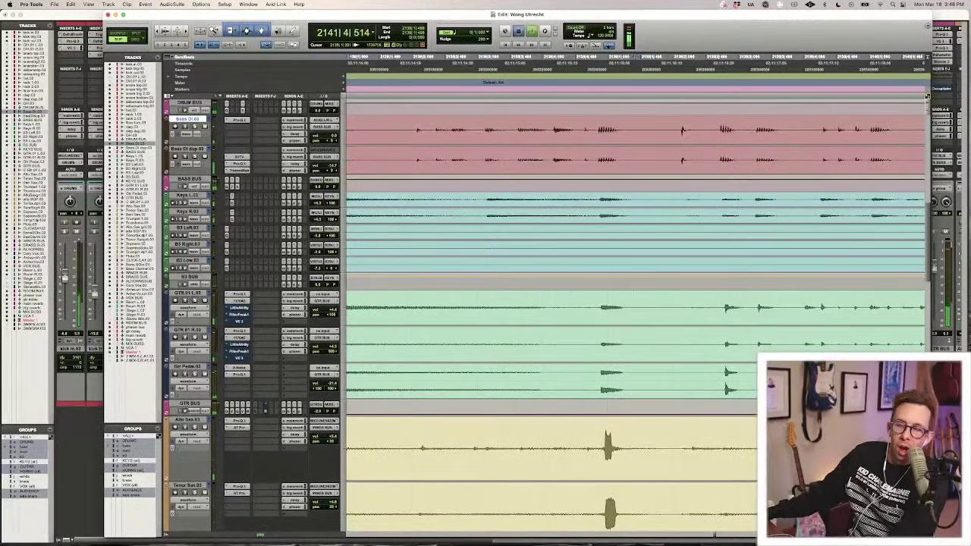
Delete the noise after the band hit at bar 2139 on the horn, keys, B3 and guitar tracks.
key("space")
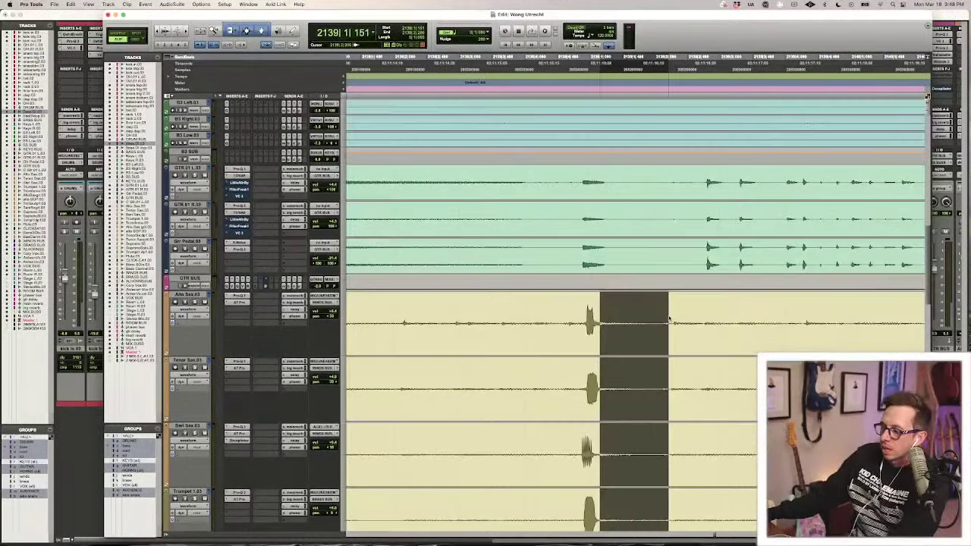
key("BackSpace")
scroll(595, 170, "up", 5)
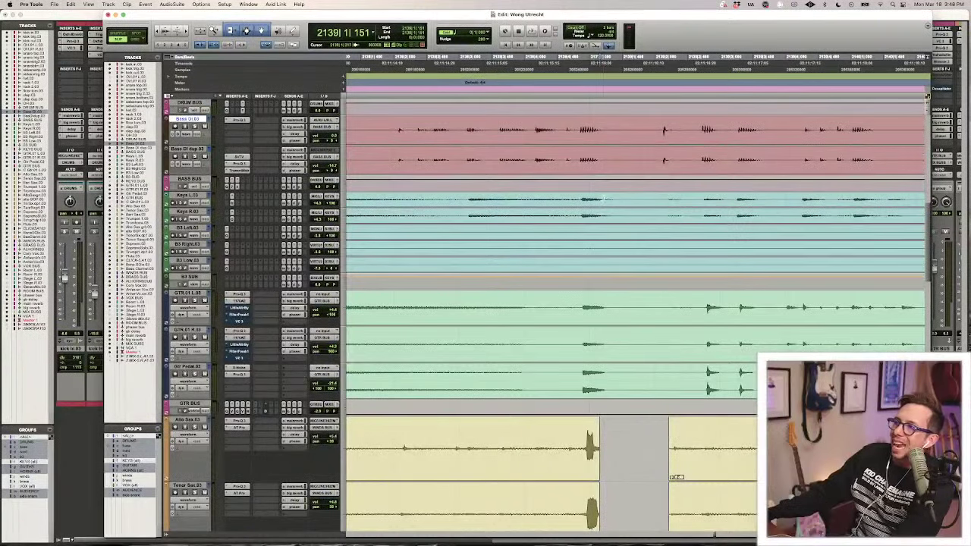
left_click_drag(605, 196, 620, 273)
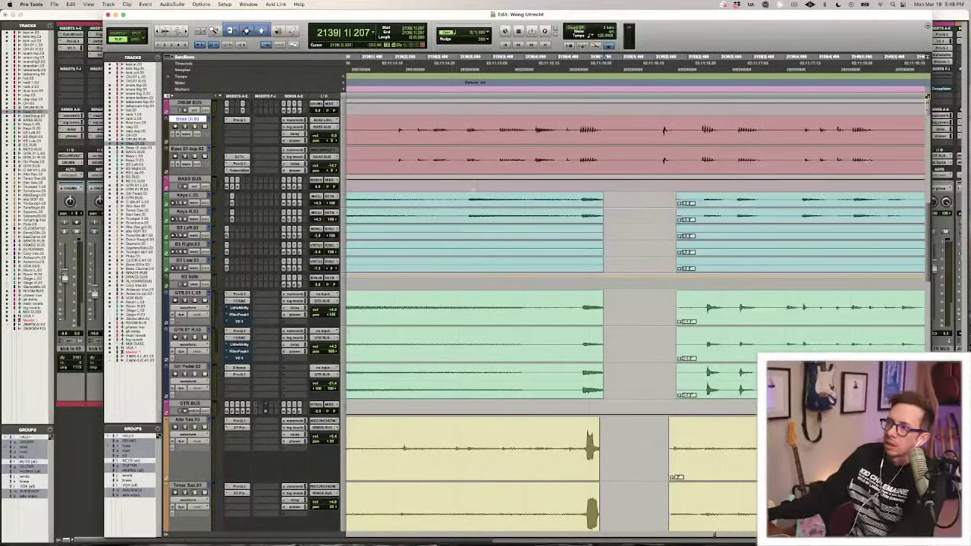
Play across the new gap near bar 2139 and extend the starts of the two keys clips following it slightly earlier.
left_click(457, 199)
key("space")
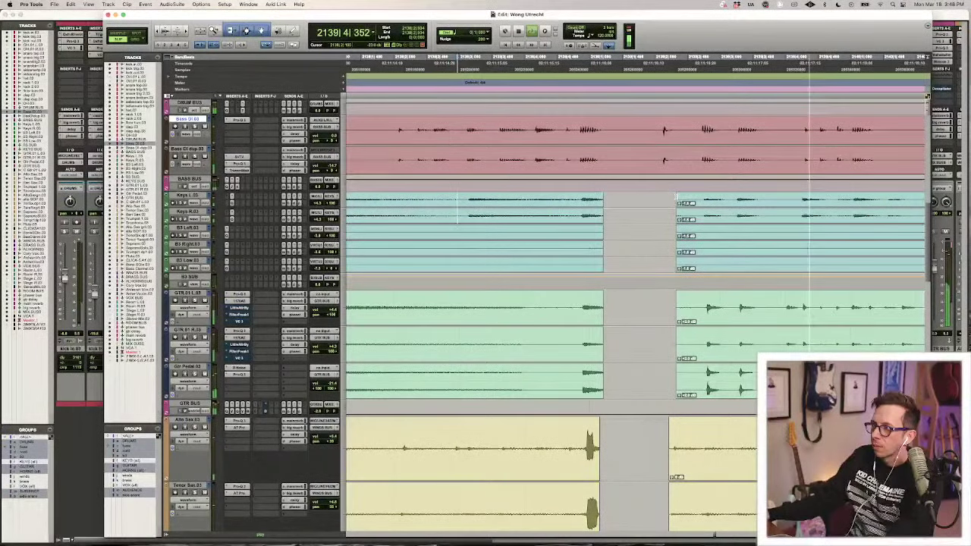
left_click_drag(678, 199, 655, 200)
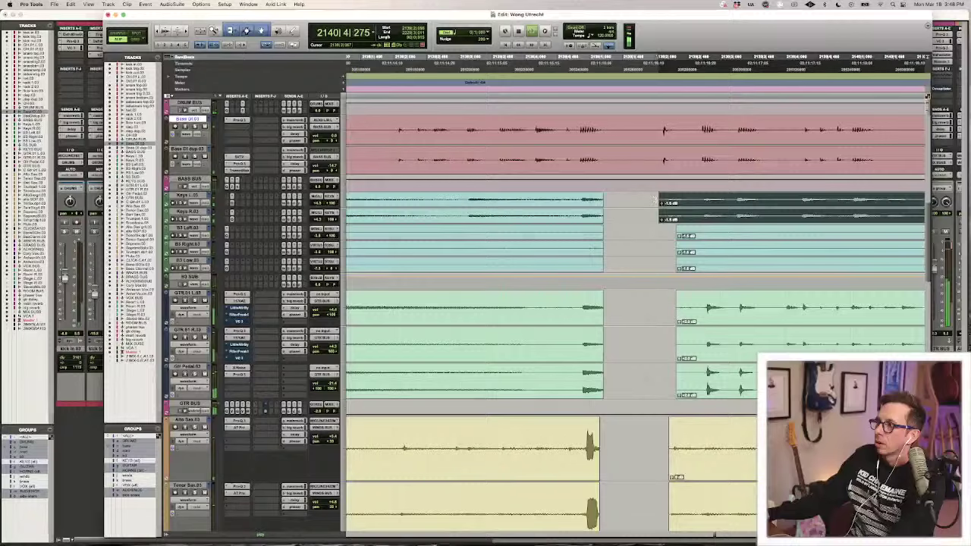
key("super+a")
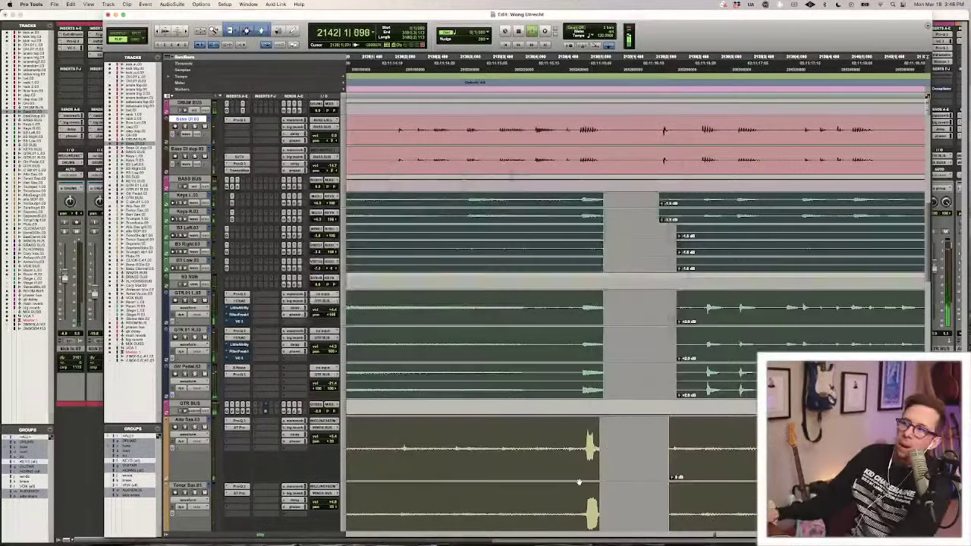
left_click(618, 299)
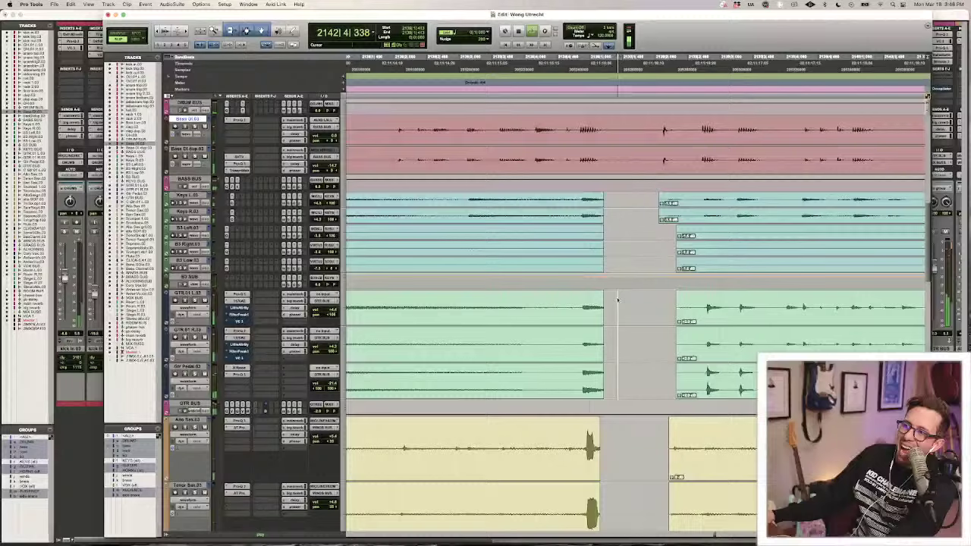
Add fade-outs to the ends of the three guitar clips at the start of the gap near bar 2139.
left_click_drag(618, 299, 596, 299)
key("super+f")
key("Return")
left_click(603, 189)
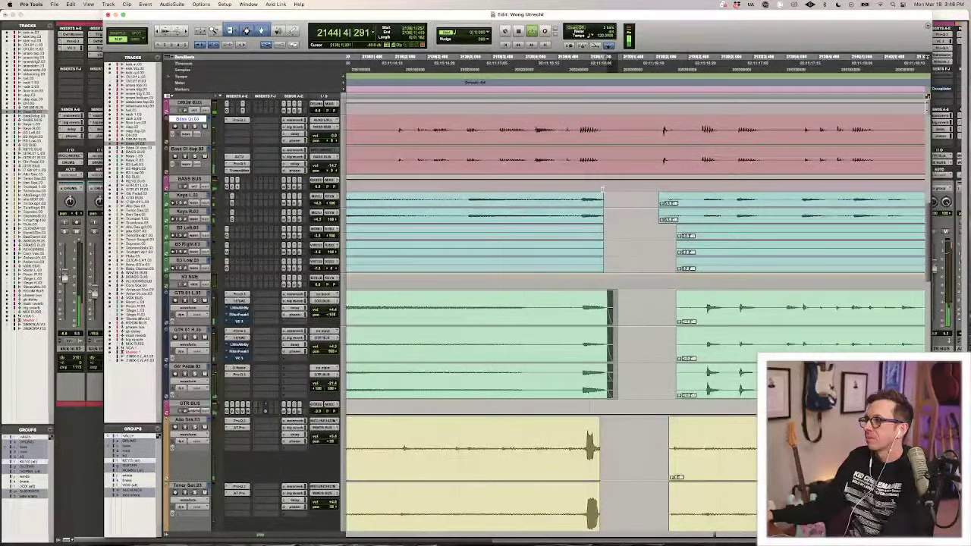
Examine the horn and guitar tracks from the bar 2139 gap to the next horn hit near bar 2147.
scroll(601, 188, "down", 5)
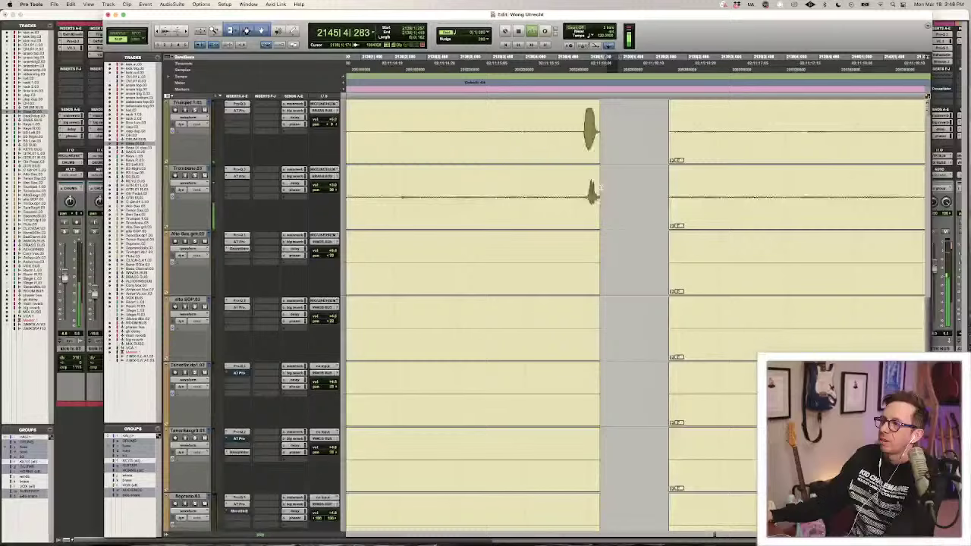
key("r")
key("r")
key("r")
key("r")
key("r")
scroll(601, 187, "down", 1)
scroll(637, 187, "up", 5)
scroll(681, 187, "right", 1)
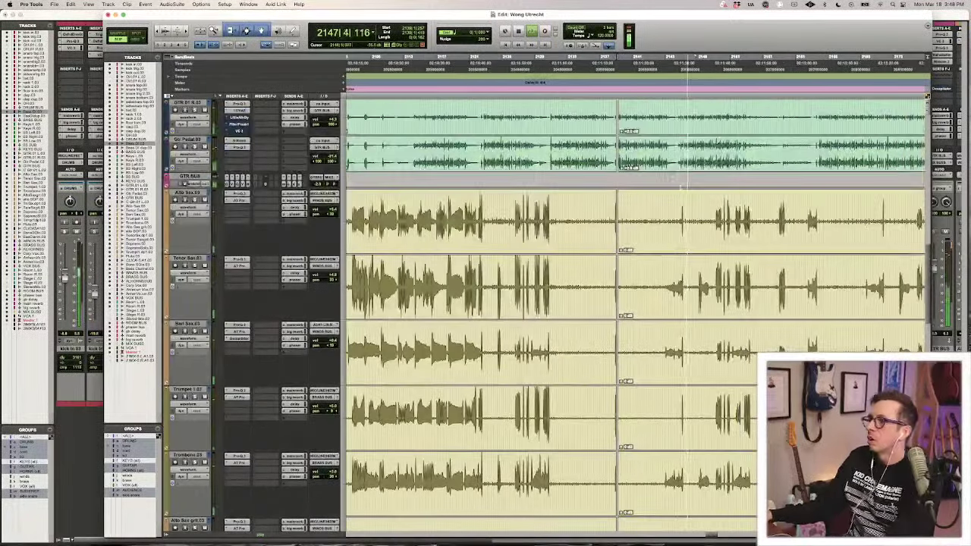
key("t")
key("t")
key("t")
key("t")
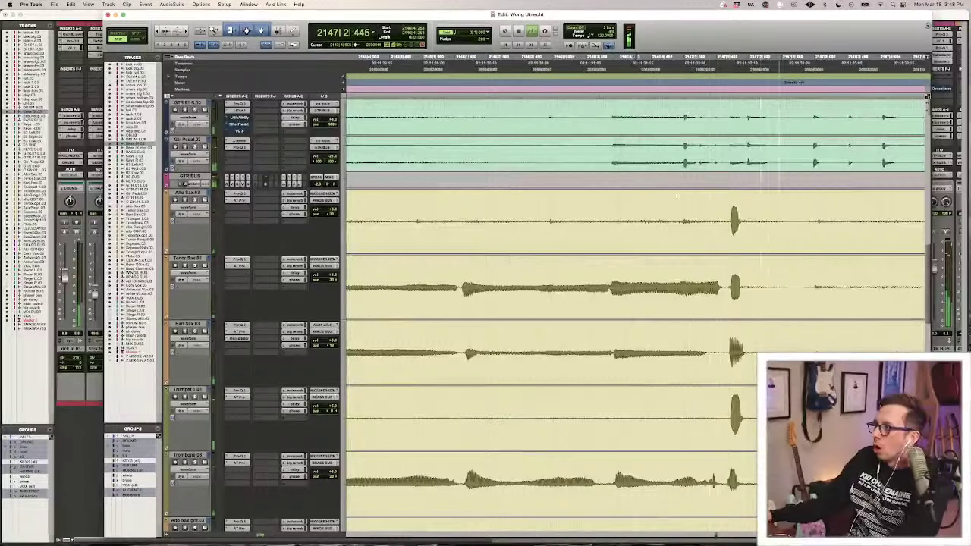
scroll(678, 196, "up", 2)
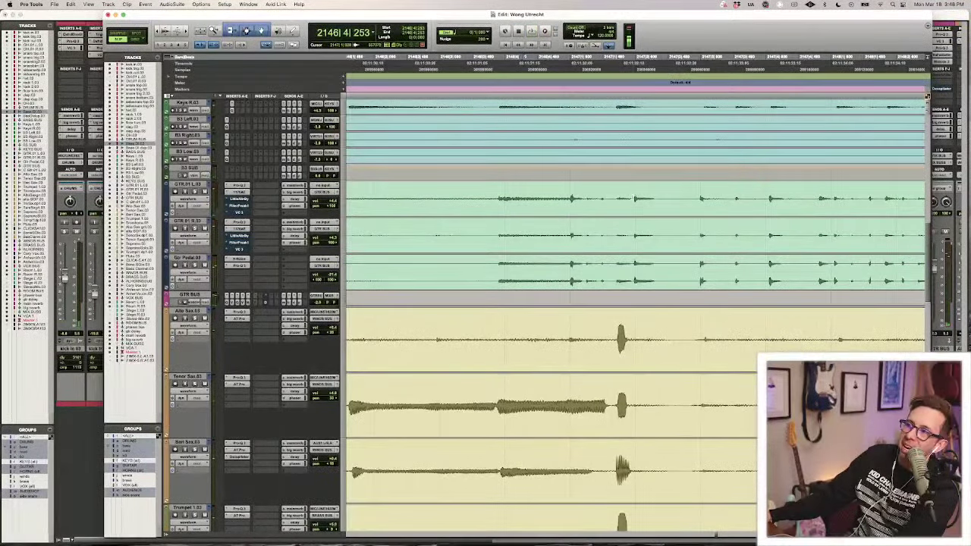
Separate the short guitar phrase right after the horn hit at bar 2147 on all three guitar tracks and audition it.
left_click_drag(632, 198, 703, 287)
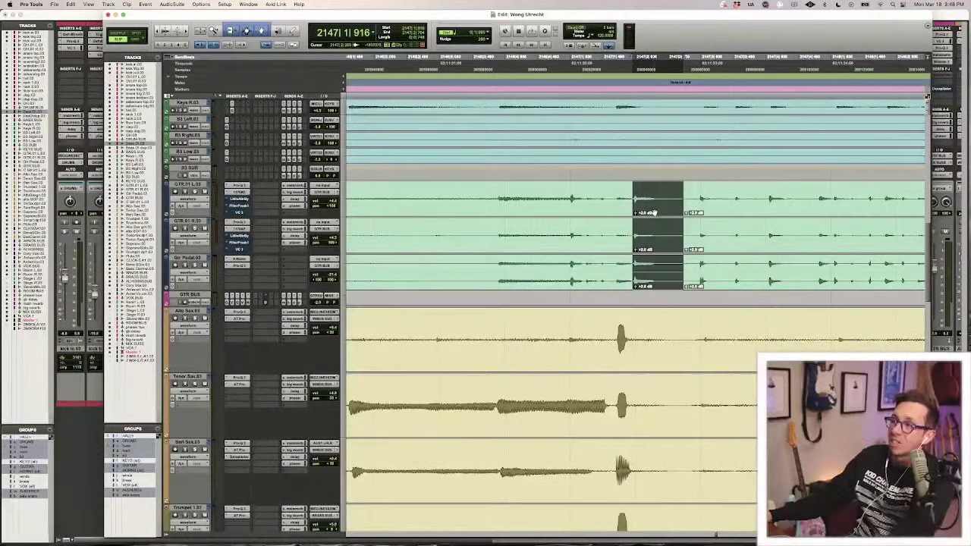
key("t")
key("t")
key("t")
key("r")
key("r")
key("r")
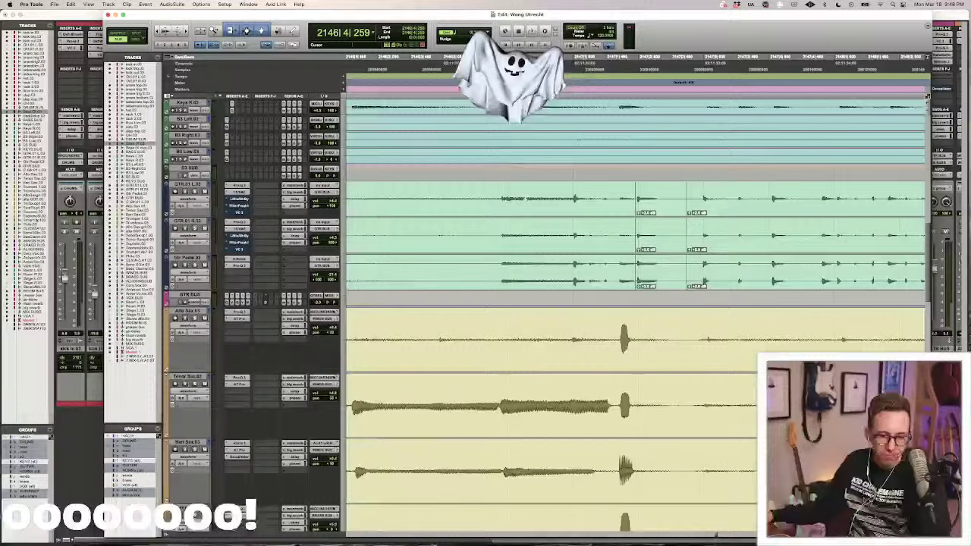
left_click(493, 198)
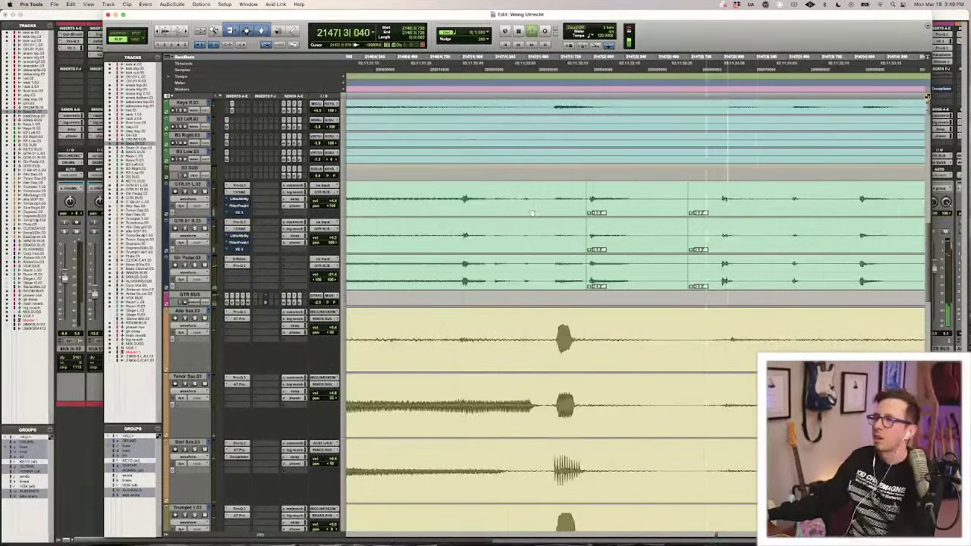
key("space")
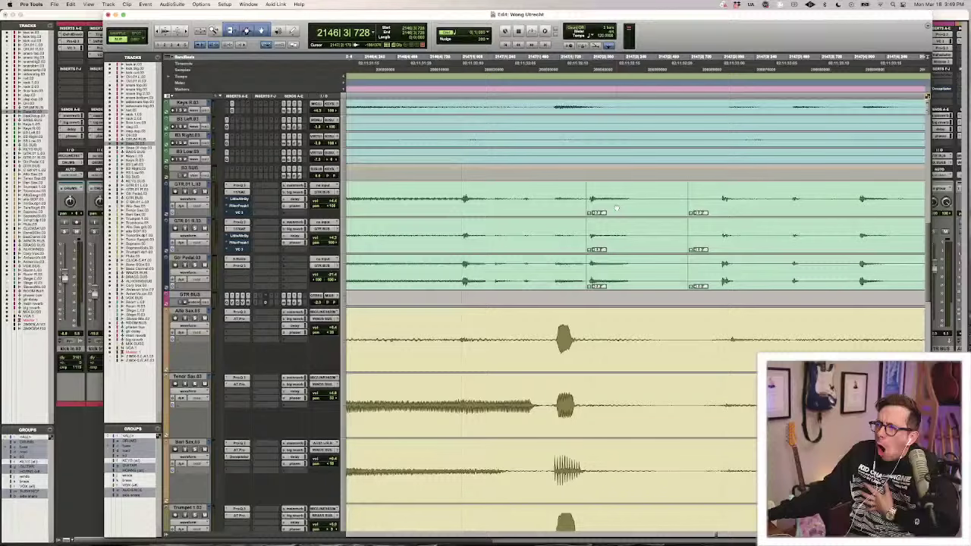
Replay from bar 2146 and clear the guitar audio between the separated phrase and the next guitar entry in bar 2147.
left_click_drag(617, 208, 583, 208)
key("r")
key("r")
left_click(506, 190)
key("t")
key("t")
key("space")
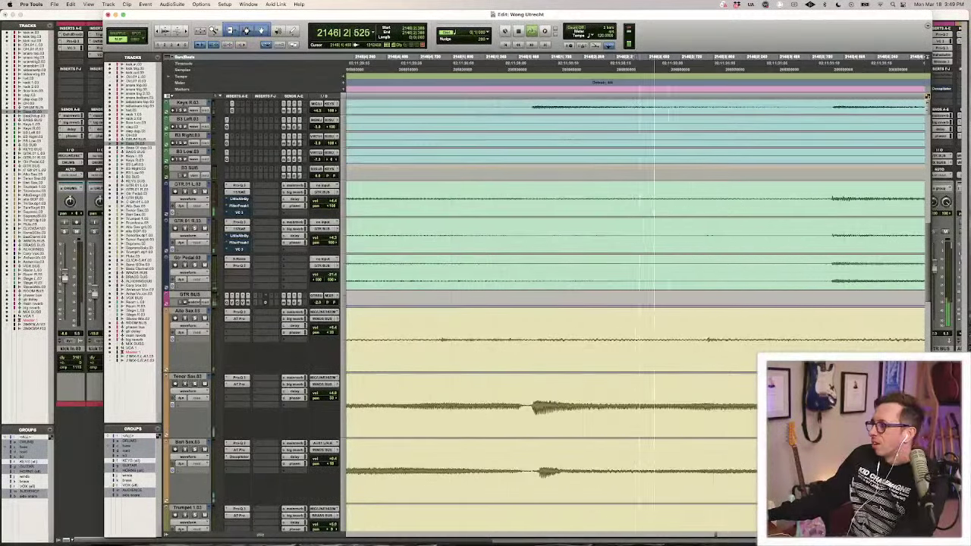
scroll(635, 304, "right", 5)
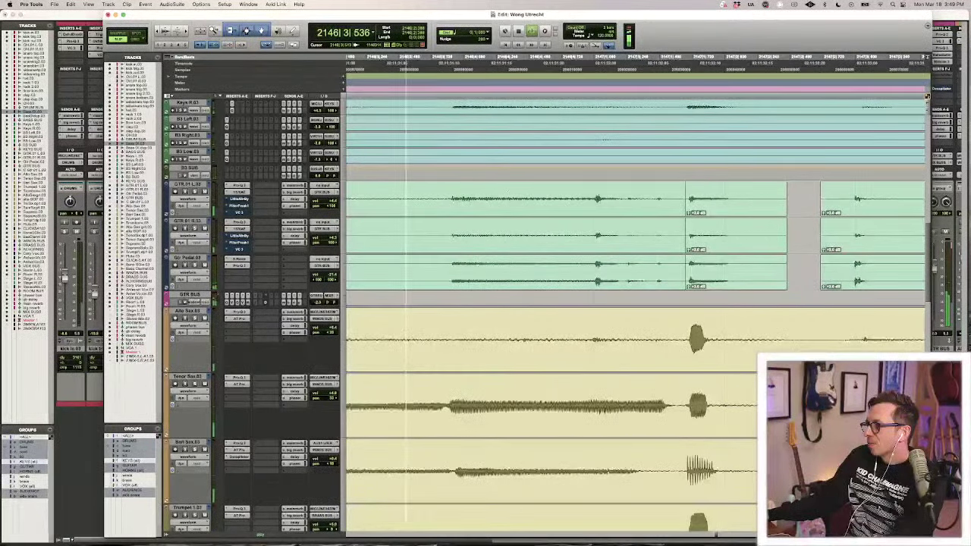
left_click_drag(471, 194, 569, 194)
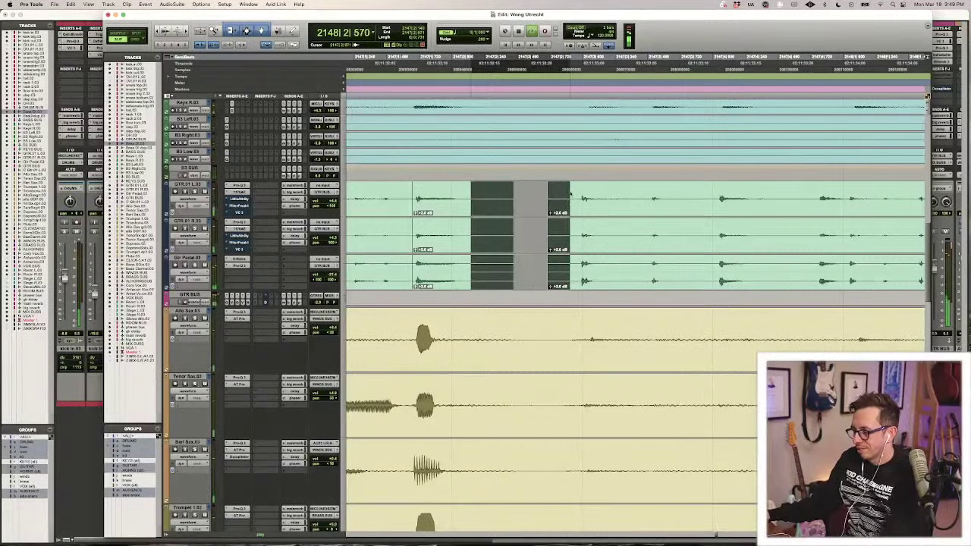
key("Delete")
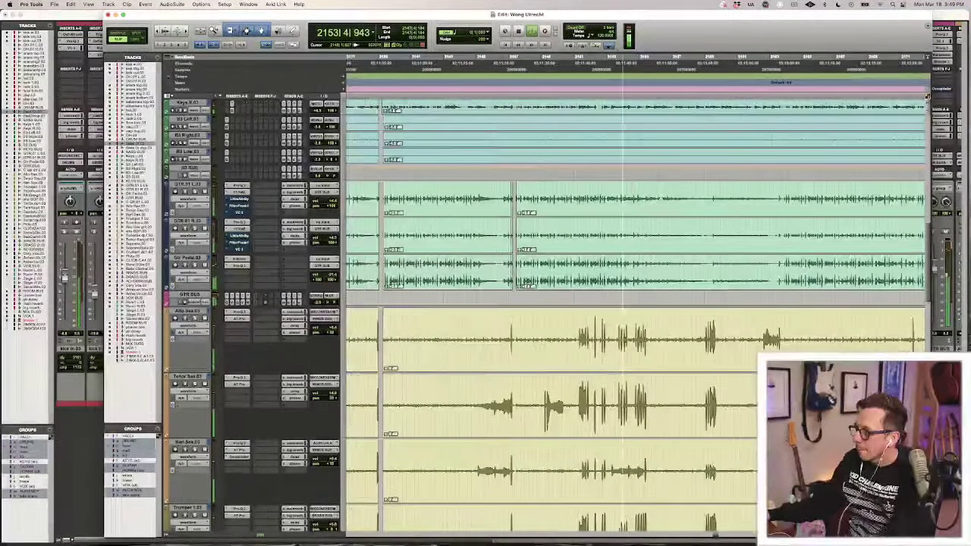
Set the clip gain of the horn tracks to -1.0 dB across the whole song starting near bar 2103.
scroll(578, 299, "down", 2)
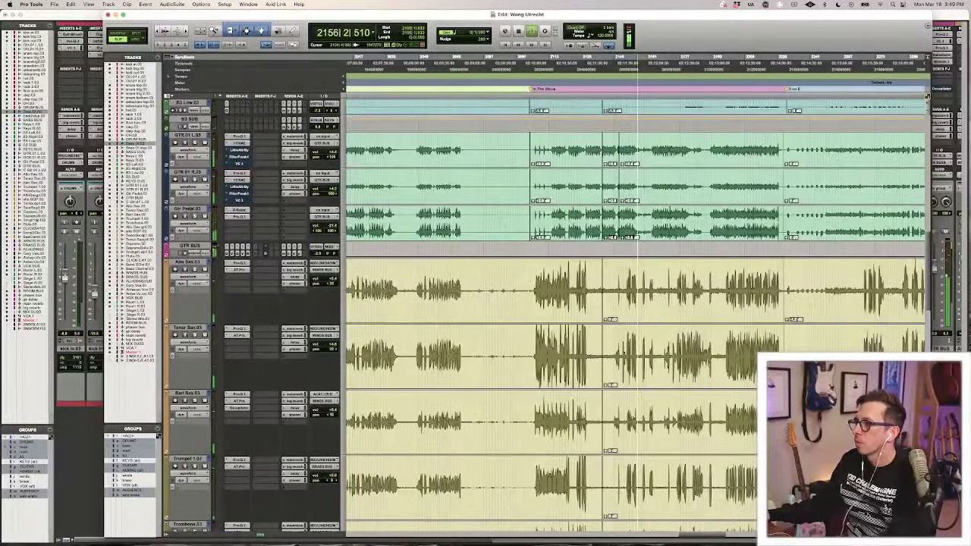
key("b")
key("shift+Tab")
key("shift+Tab")
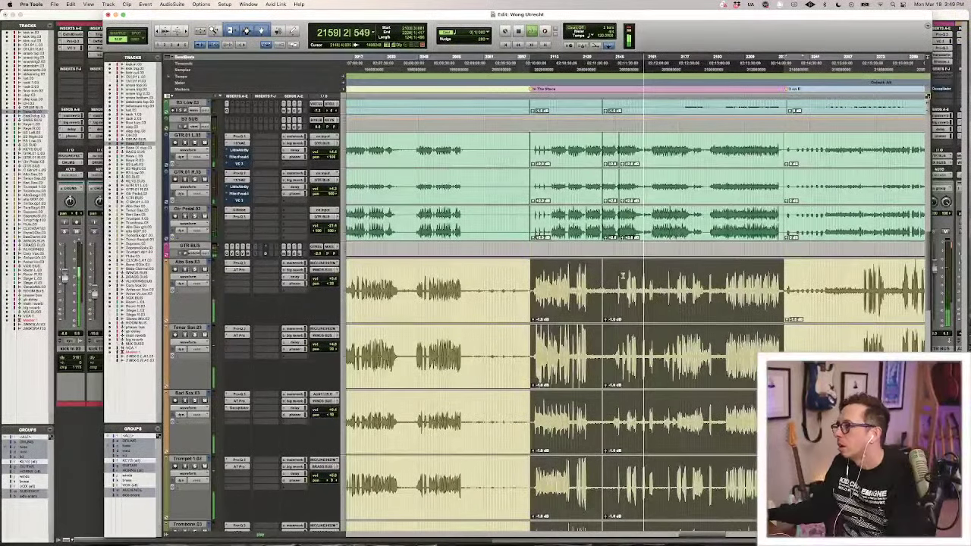
left_click(650, 281)
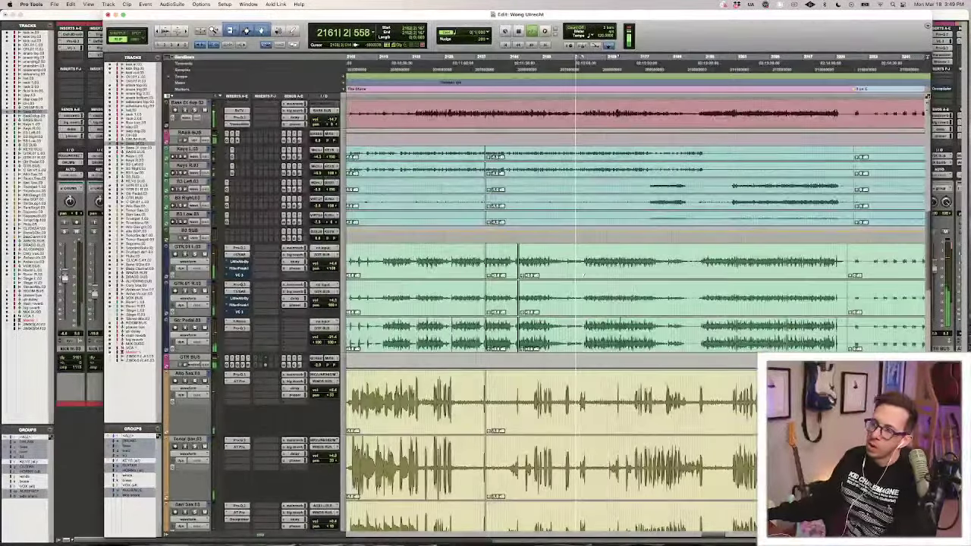
Select the guitar clips across the whole song and audition the mix again from around bar 2161.
scroll(459, 275, "left", 3)
left_click(494, 272)
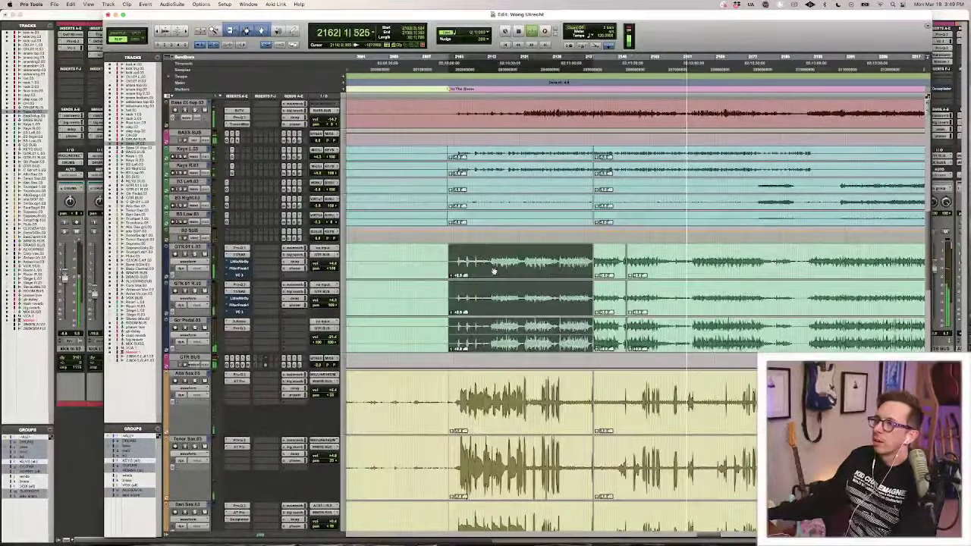
left_click(703, 274, "shift")
scroll(701, 275, "right", 2)
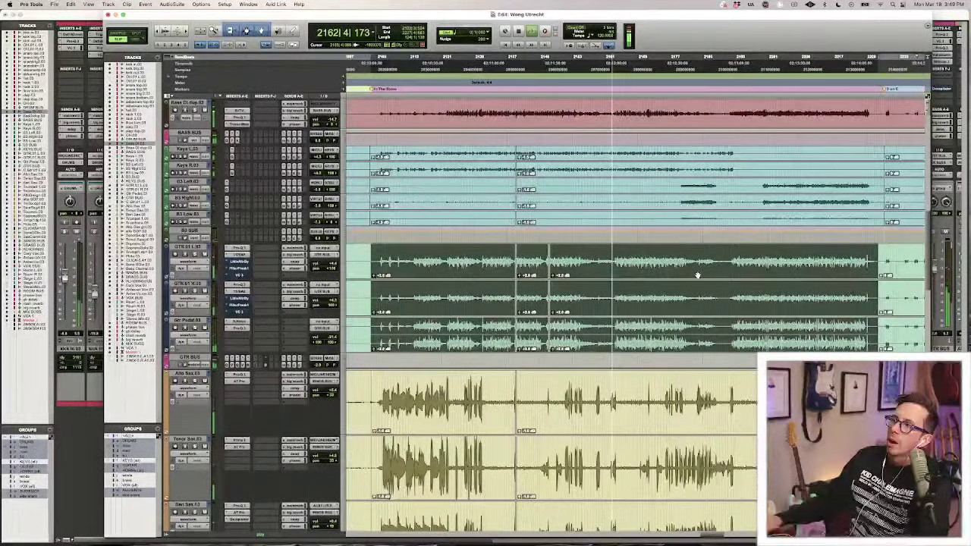
key("space")
left_click(611, 384)
key("t")
key("t")
key("t")
key("t")
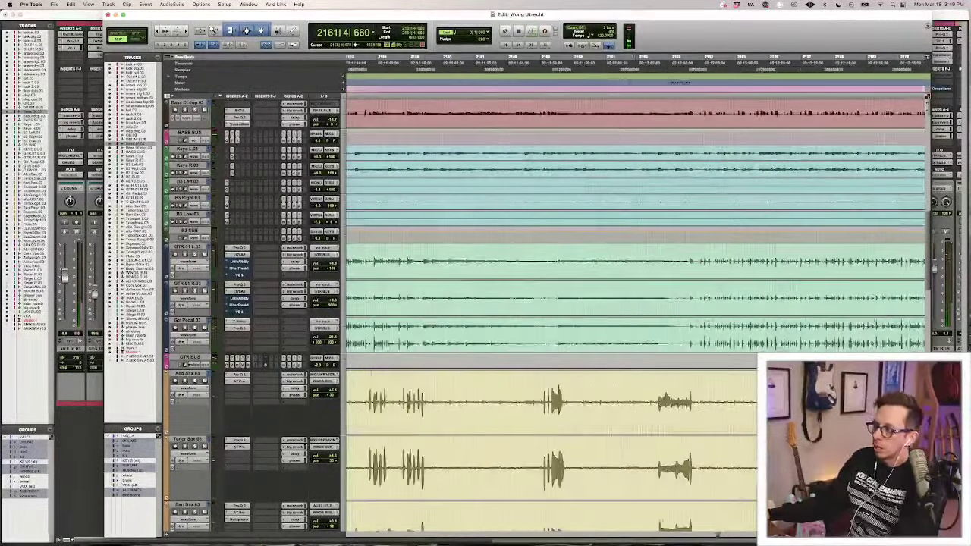
key("space")
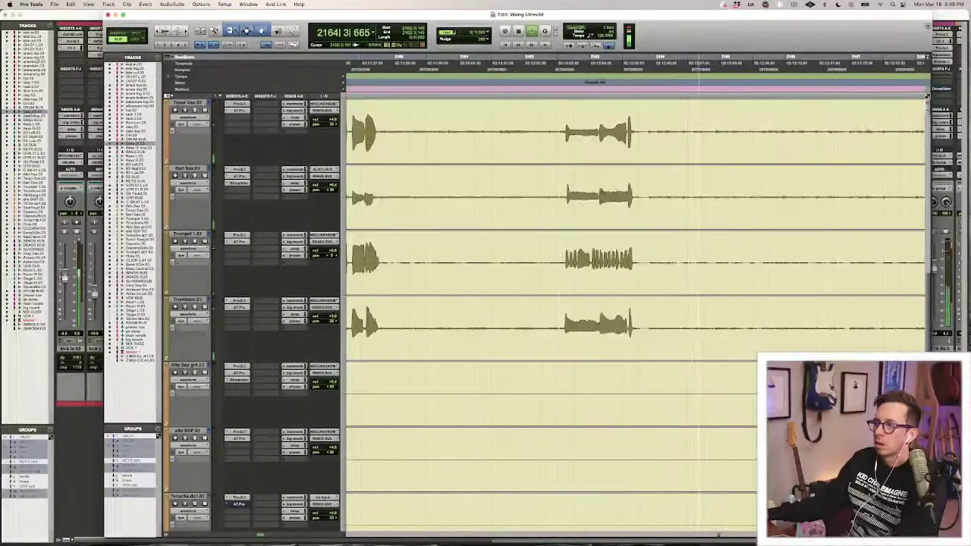
Separate the first half of the trumpet phrase near bar 2162, lower its clip gain and audition it with the other horns.
left_click_drag(564, 265, 593, 264)
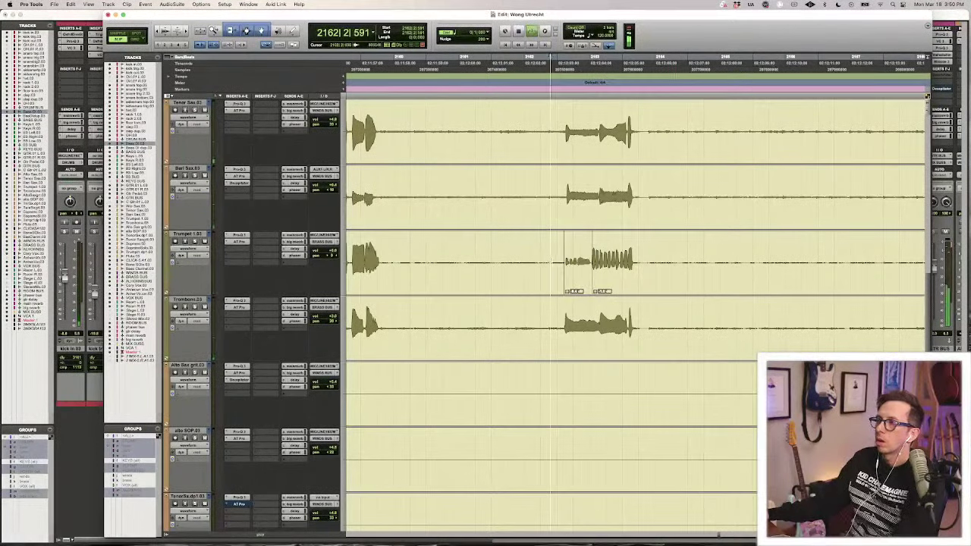
scroll(592, 264, "up", 4)
key("space")
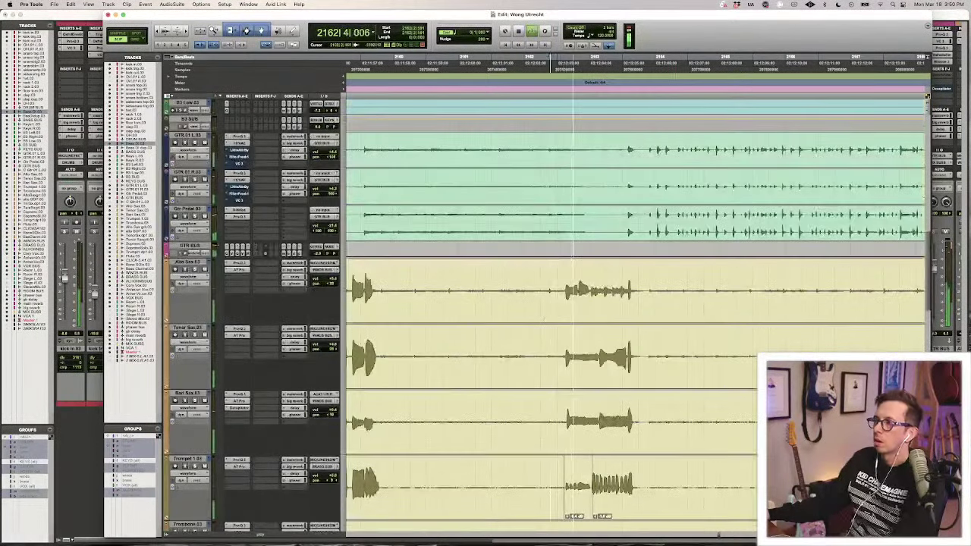
scroll(592, 264, "right", 1)
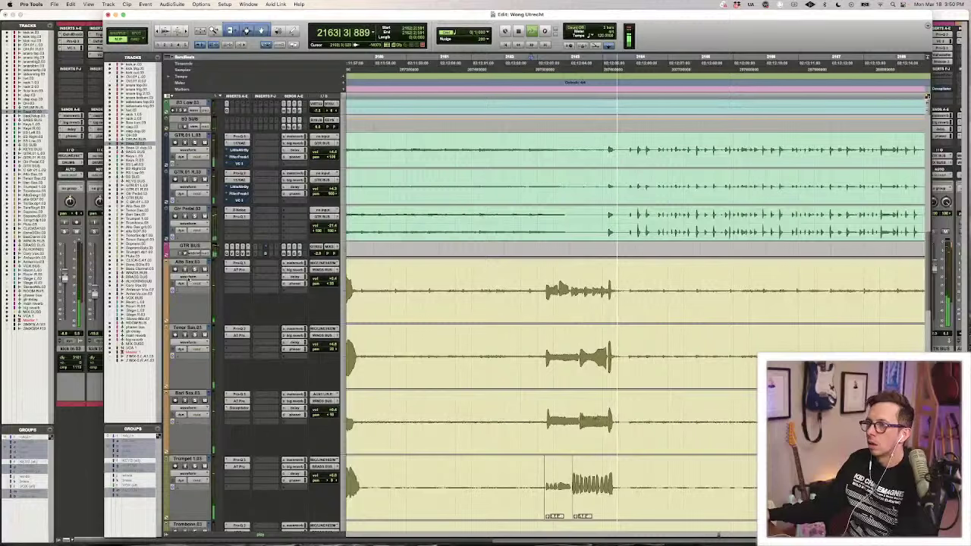
Solo the horns, raise the first half of the trumpet phrase near bar 2162 again and audition the section.
key("space")
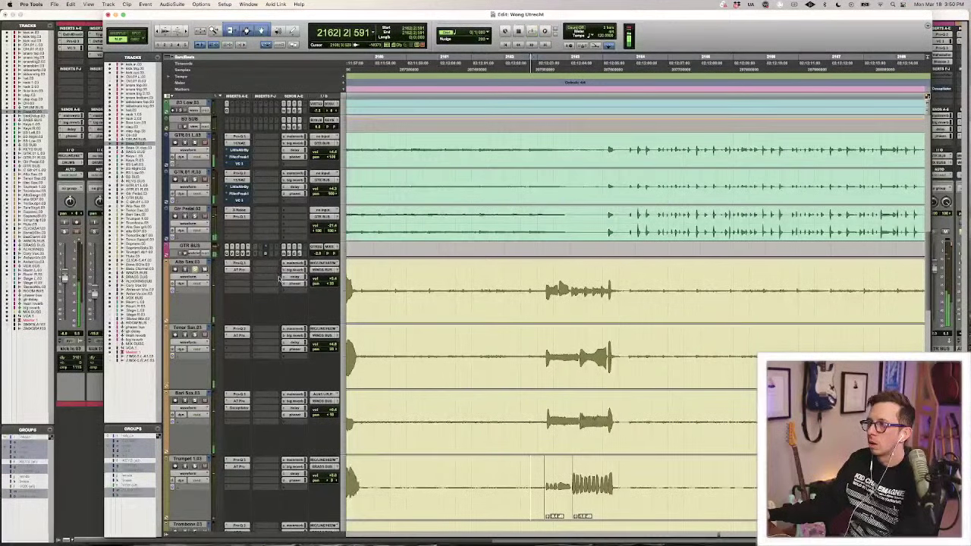
key("space")
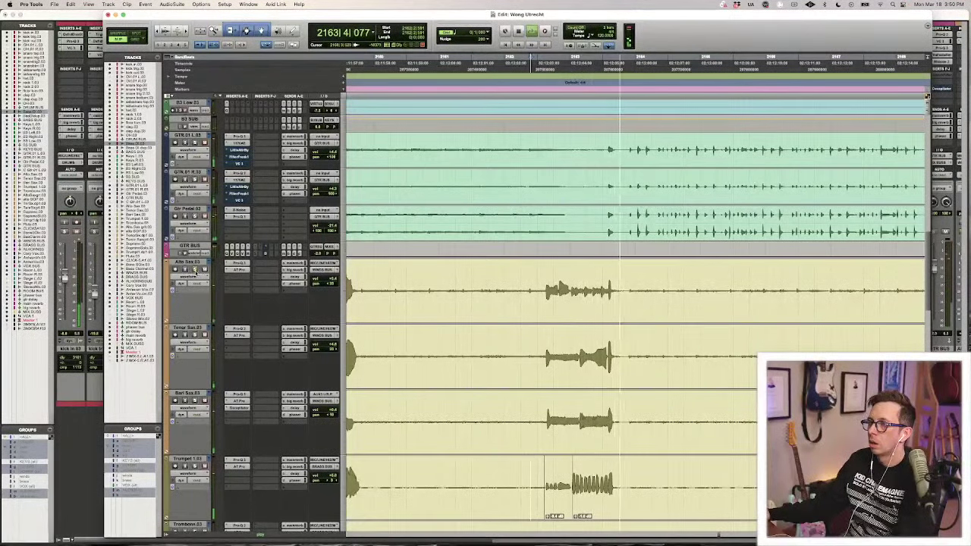
left_click(195, 466)
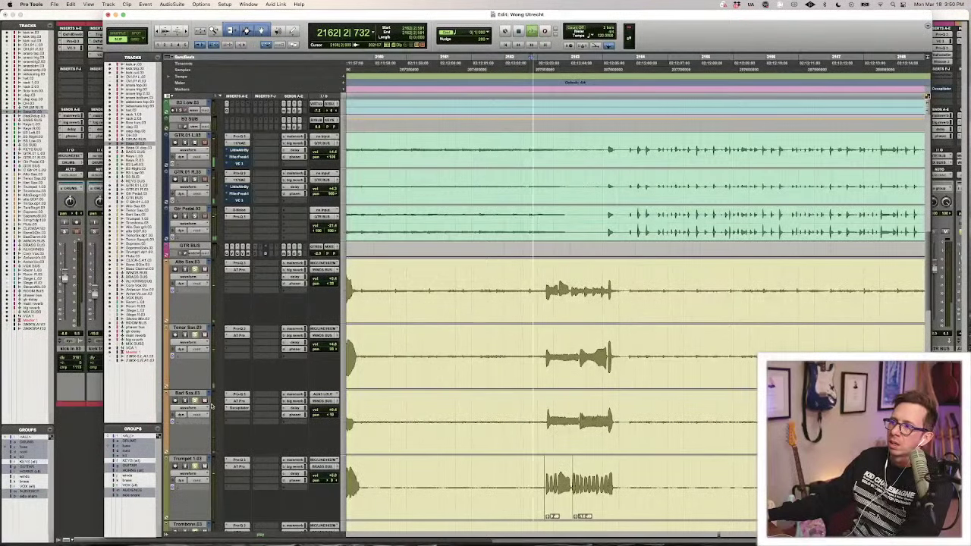
scroll(213, 407, "down", 2)
scroll(212, 408, "down", 20)
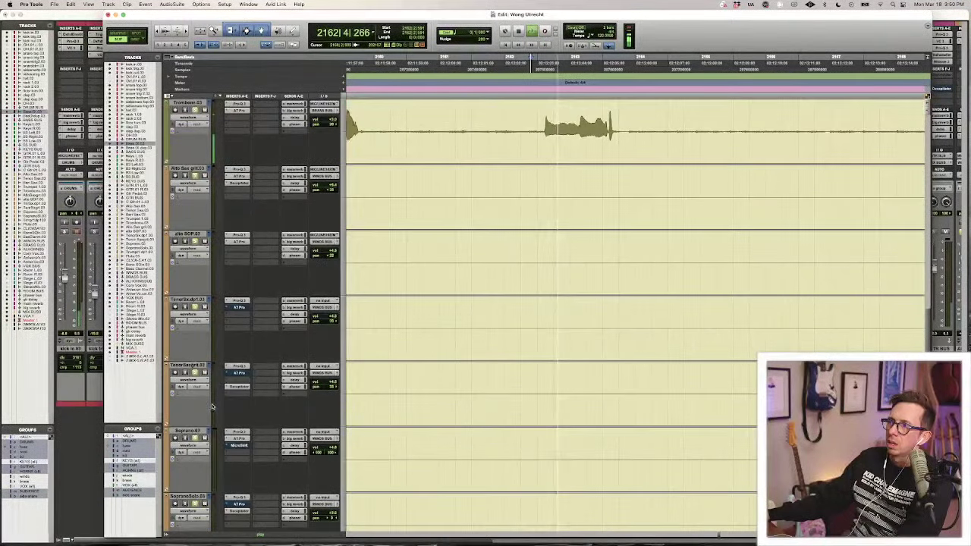
scroll(212, 408, "up", 13)
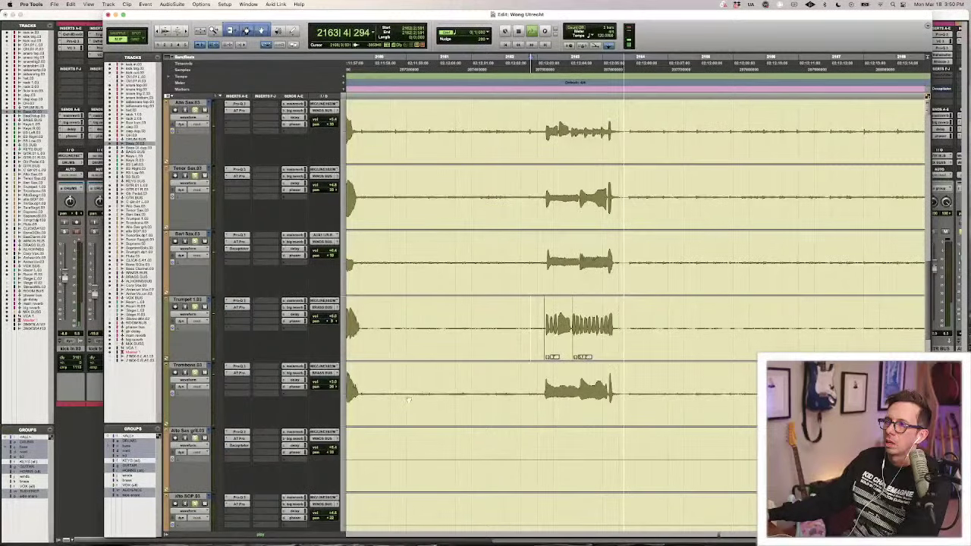
scroll(220, 206, "up", 15)
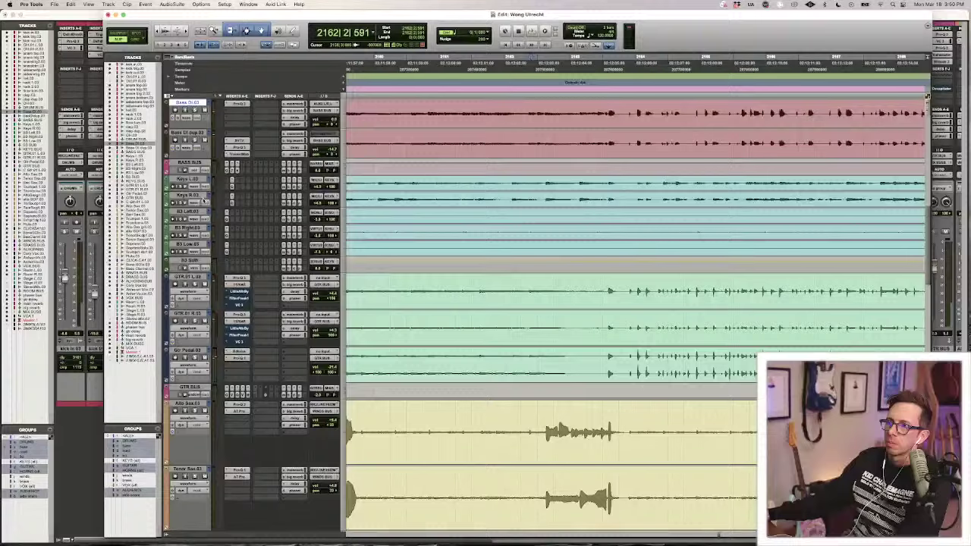
Audition the horns together with the keys and bass in solo from around bar 2161.
left_click(492, 187)
key("space")
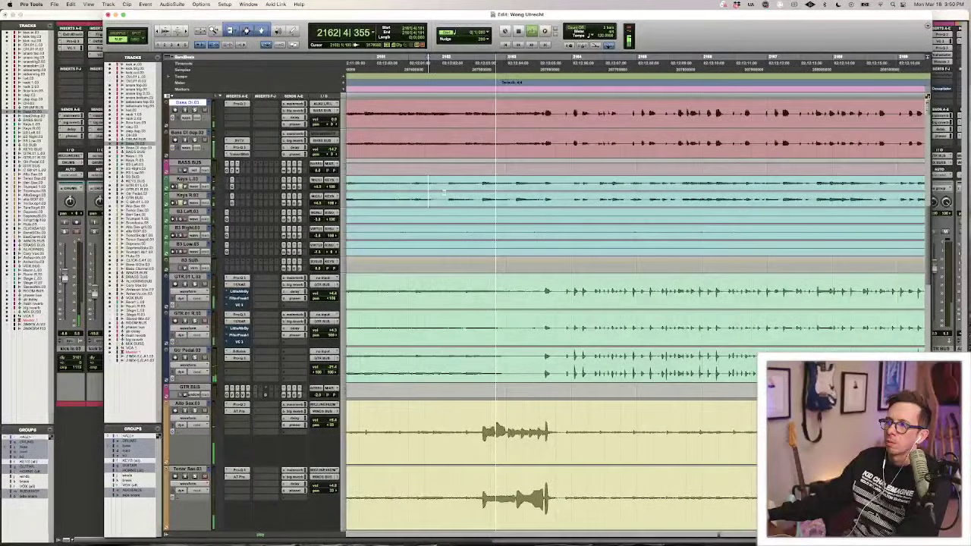
key("space")
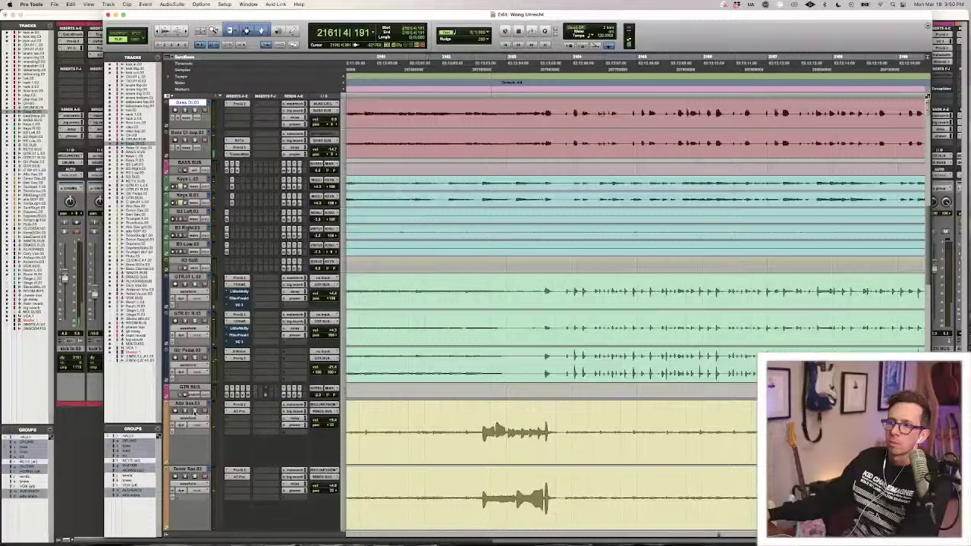
key("space")
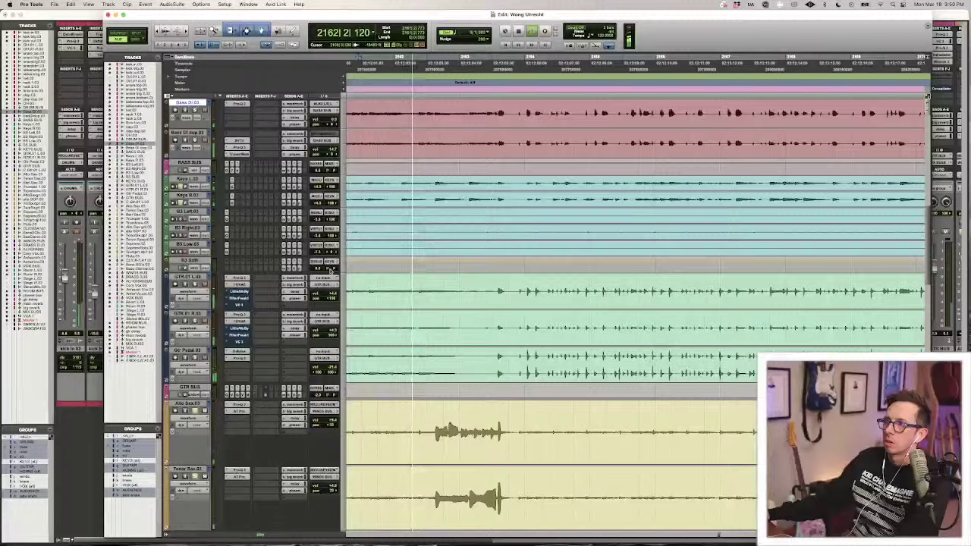
key("space")
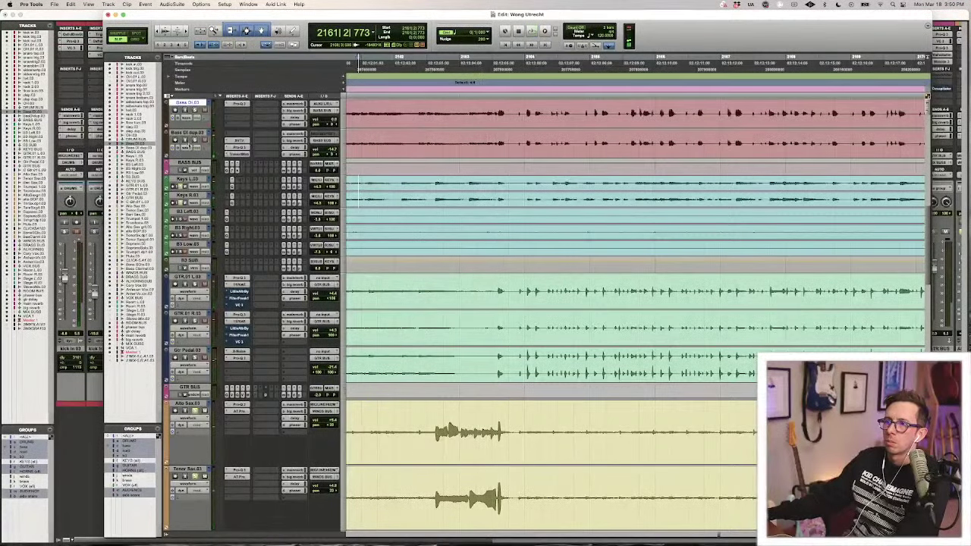
key("space")
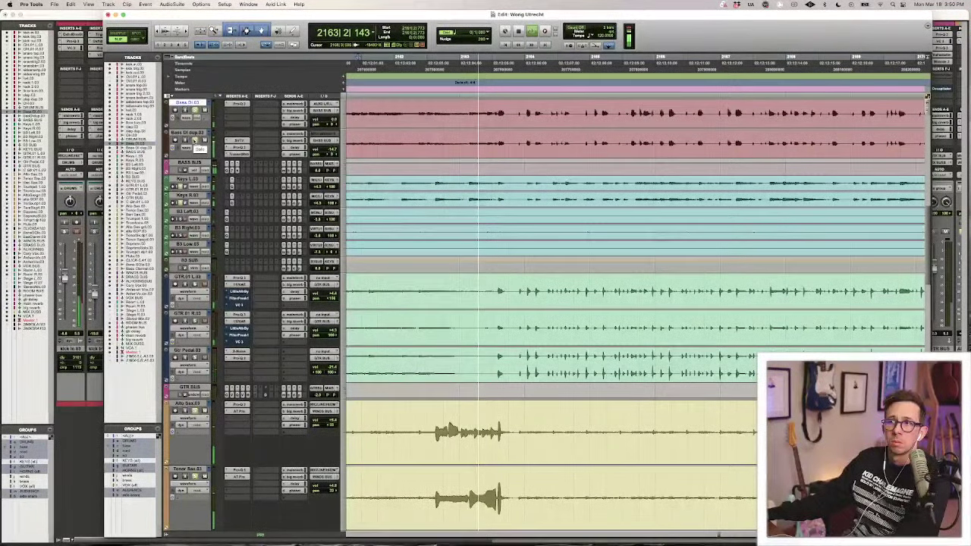
key("space")
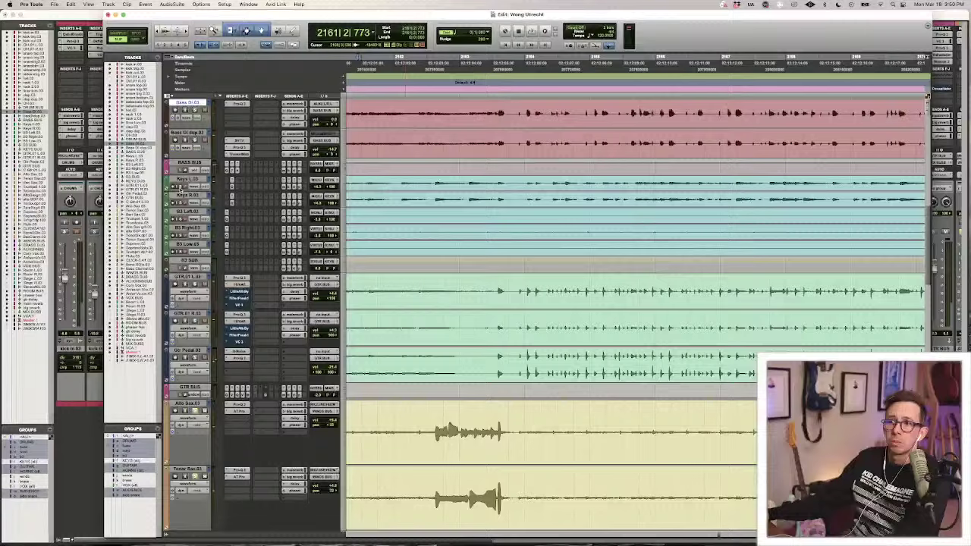
Clear the solos and audition the full mix and horn entries from around bar 2174.
key("r")
key("r")
key("r")
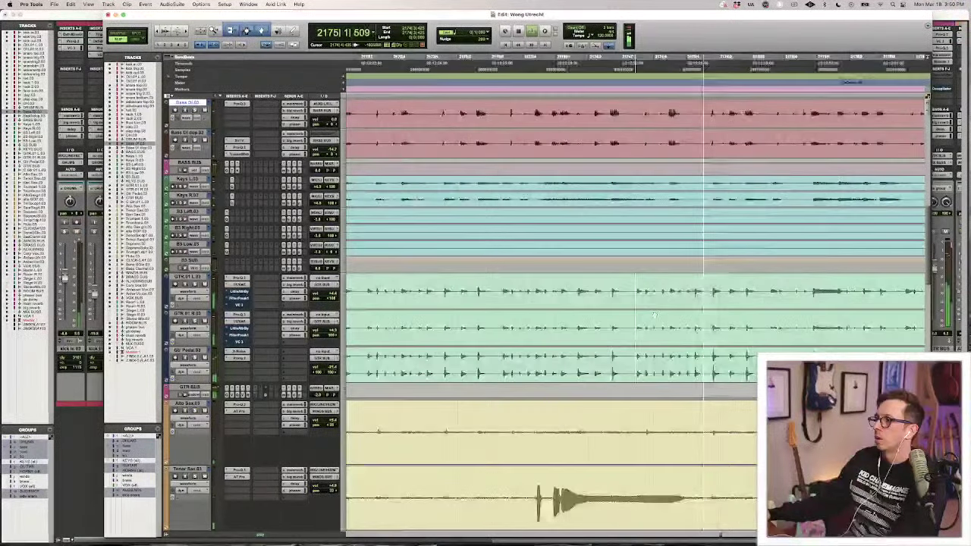
scroll(654, 316, "down", 5)
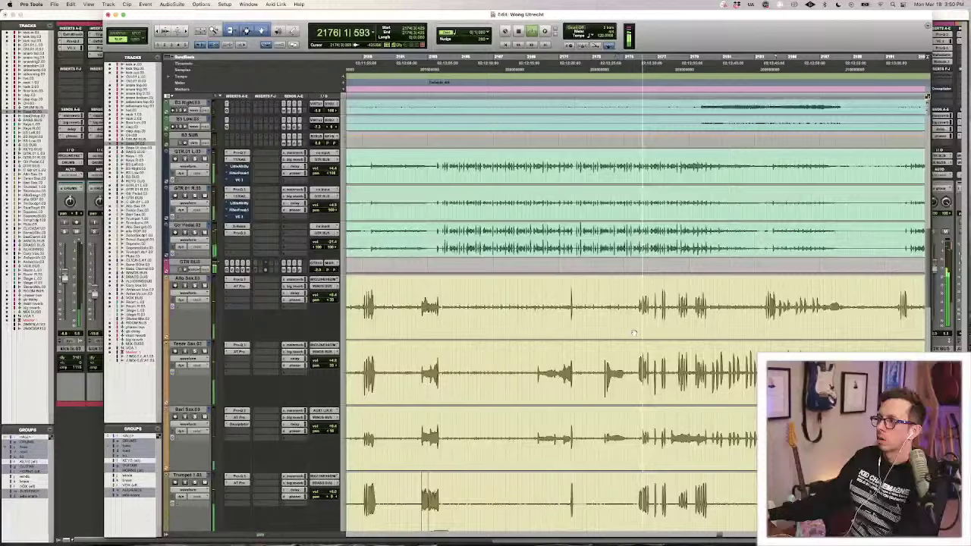
scroll(633, 332, "down", 2)
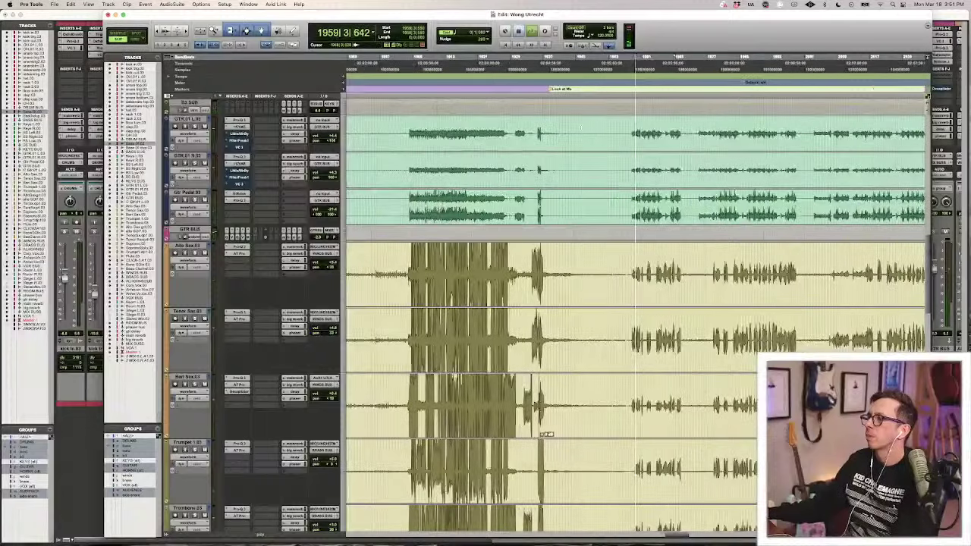
Audition the start of the Look at Me section from around bar 1959 and check its guitar, horn and vocal tracks.
key("t")
key("t")
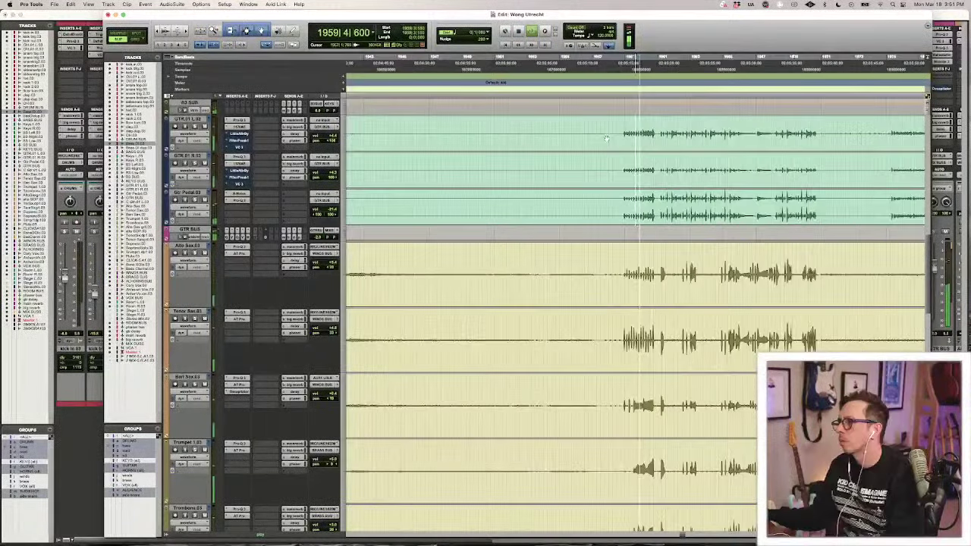
scroll(606, 138, "down", 5)
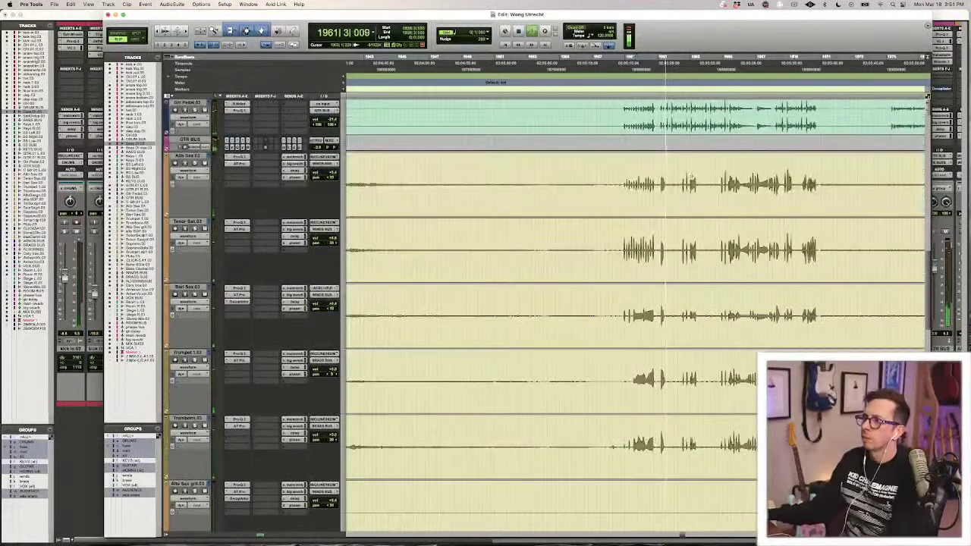
scroll(636, 304, "down", 5)
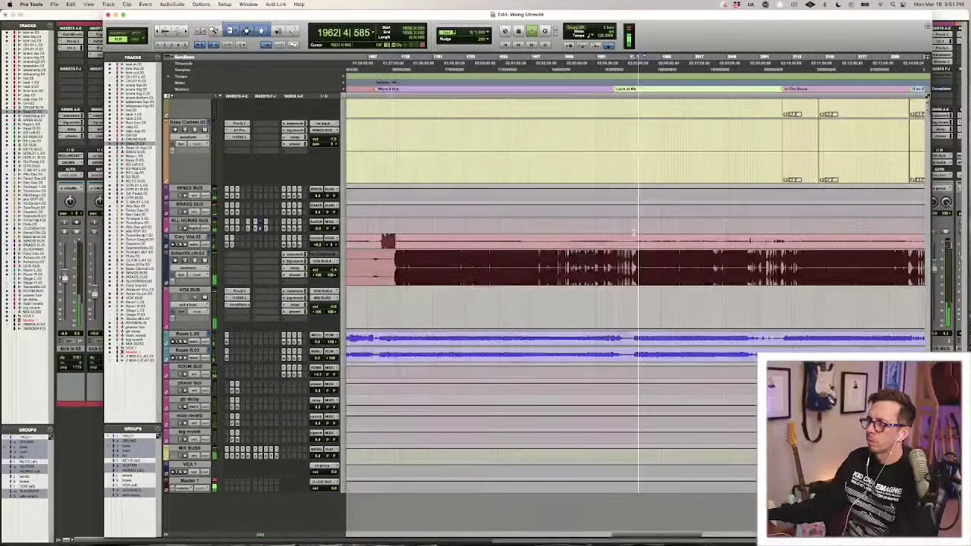
scroll(634, 233, "up", 5)
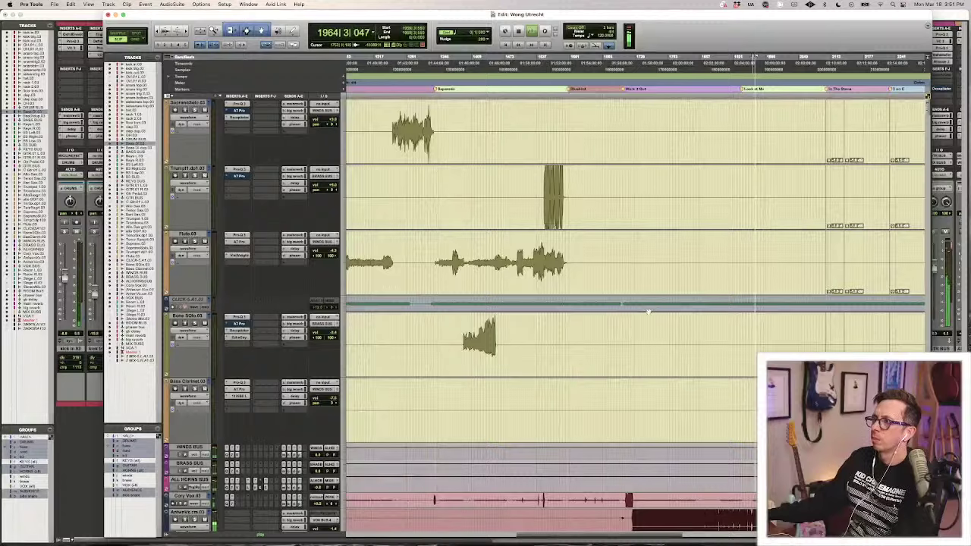
scroll(632, 299, "up", 5)
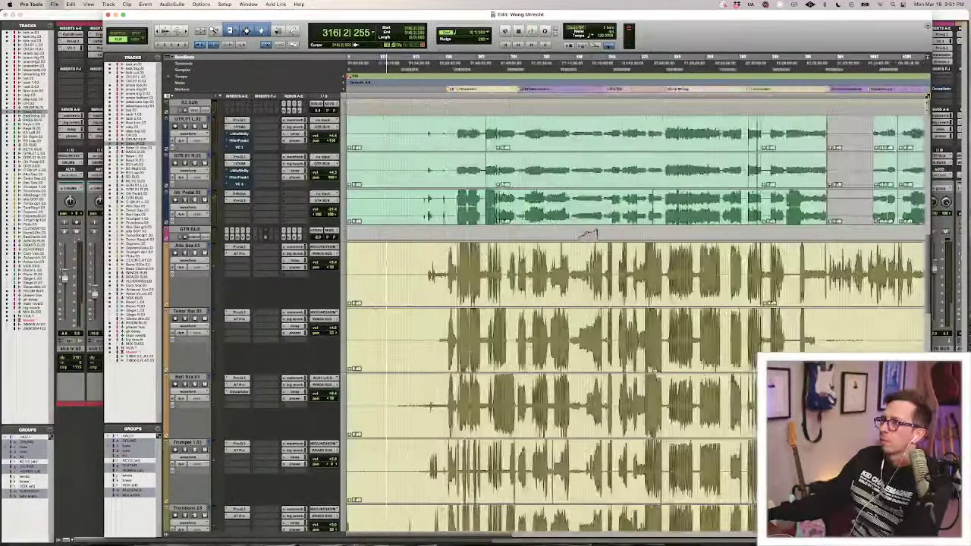
Enlarge the GTR BUS track before the Let's Go marker and audition its volume rise from around bar 460.
scroll(635, 318, "right", 5)
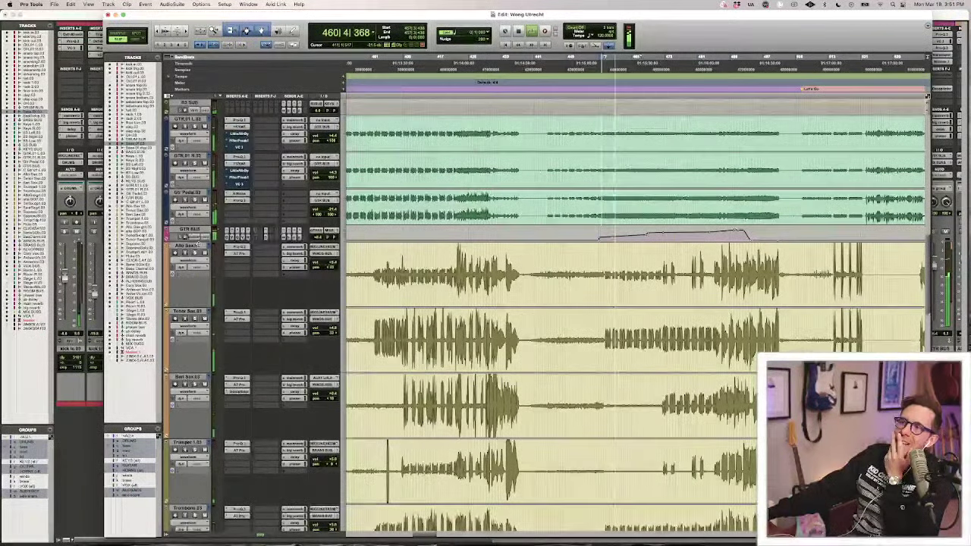
left_click_drag(198, 243, 198, 255)
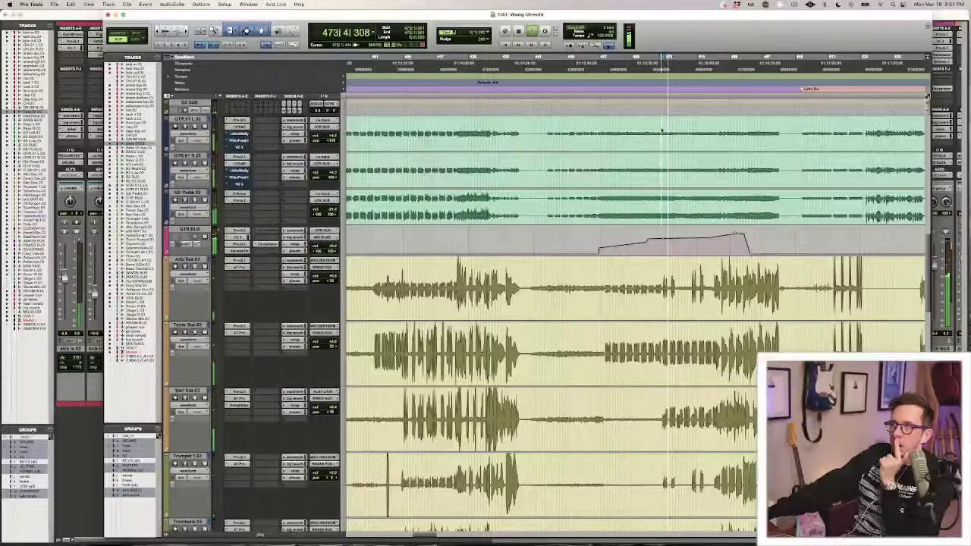
key("t")
key("t")
key("t")
scroll(651, 155, "up", 3)
key("r")
key("r")
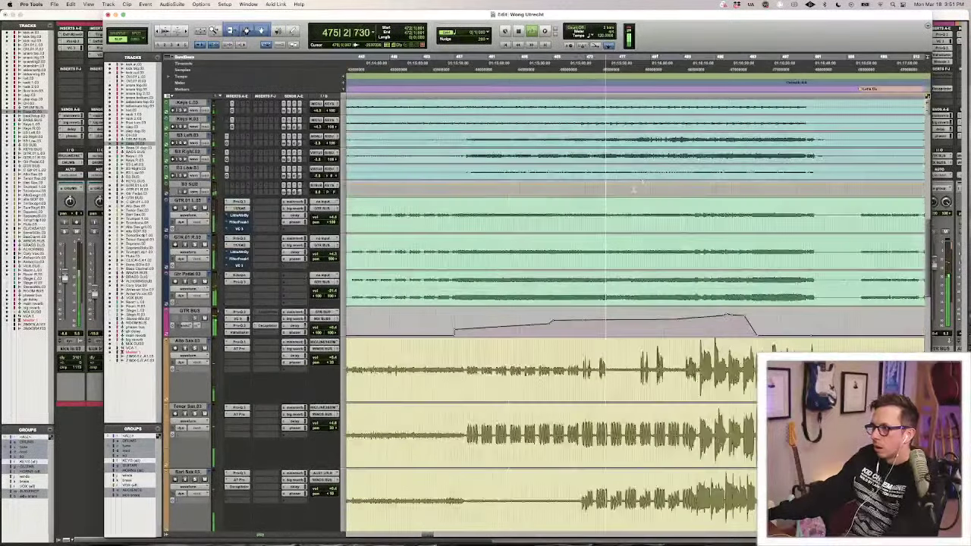
Adjust the snare top volume and reshape the low-mid cut in its Pro-Q 3 while the mix plays near bar 488.
key("t")
key("t")
scroll(590, 210, "right", 3)
key("r")
key("r")
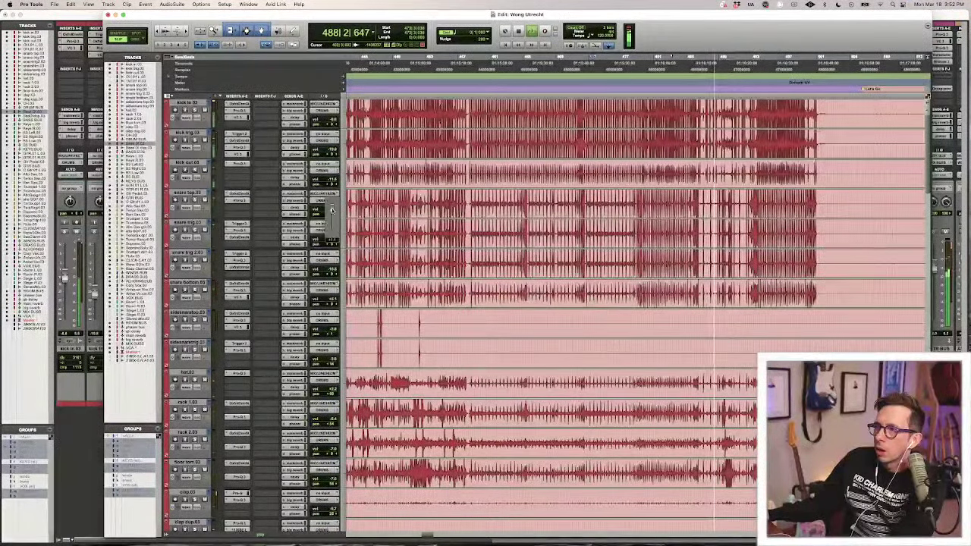
left_click(240, 199)
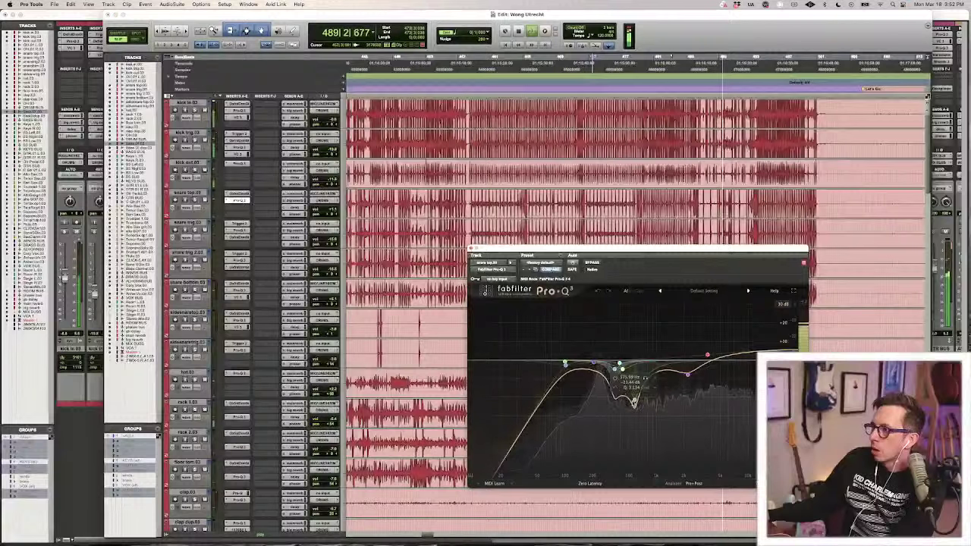
left_click_drag(634, 397, 605, 376)
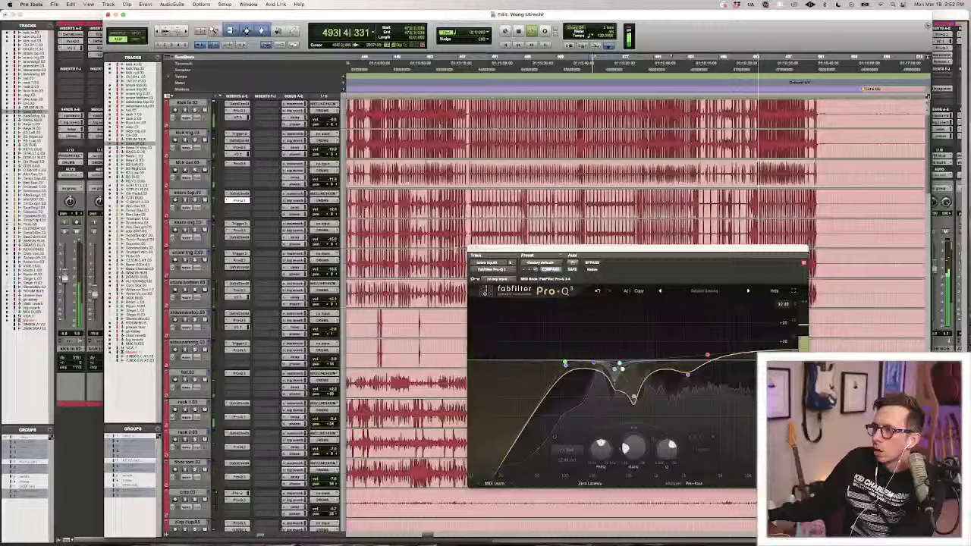
left_click(472, 250)
Fine-tune the volume of the rack 2 tom track while the mix plays near bar 500.
scroll(333, 330, "down", 3)
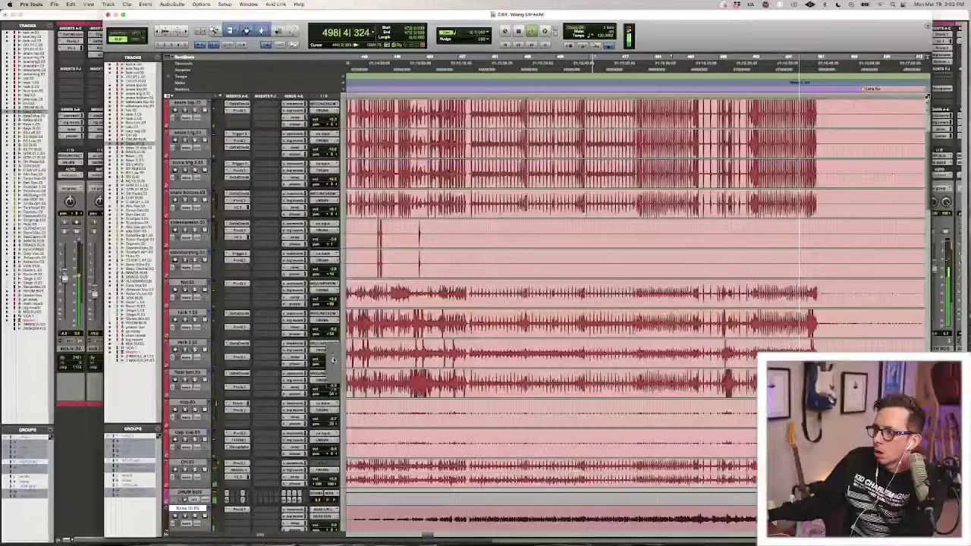
left_click_drag(334, 359, 334, 358)
key("r")
key("r")
key("r")
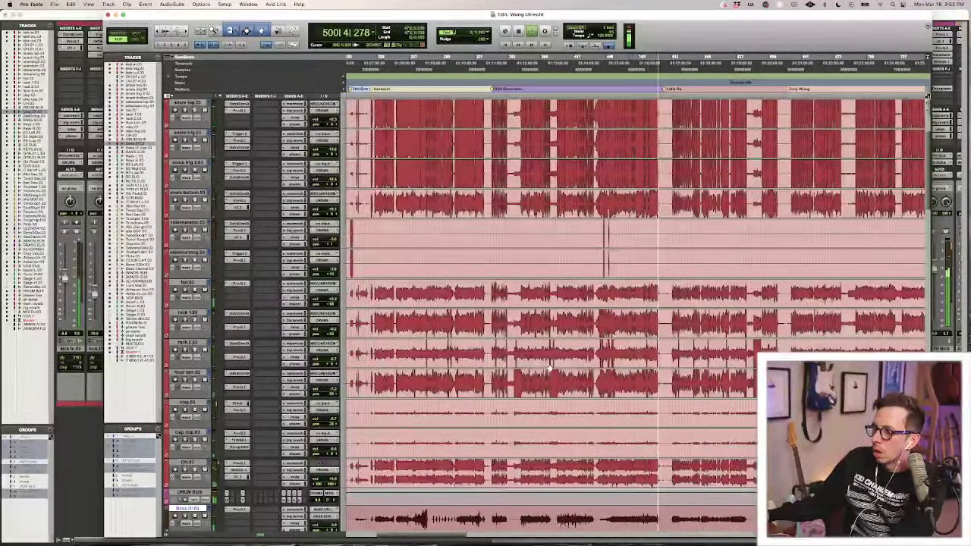
Replay the section from around bar 473 and check the track levels in the mixer.
key("space")
key("space")
key("t")
key("t")
key("t")
key("super+equal")
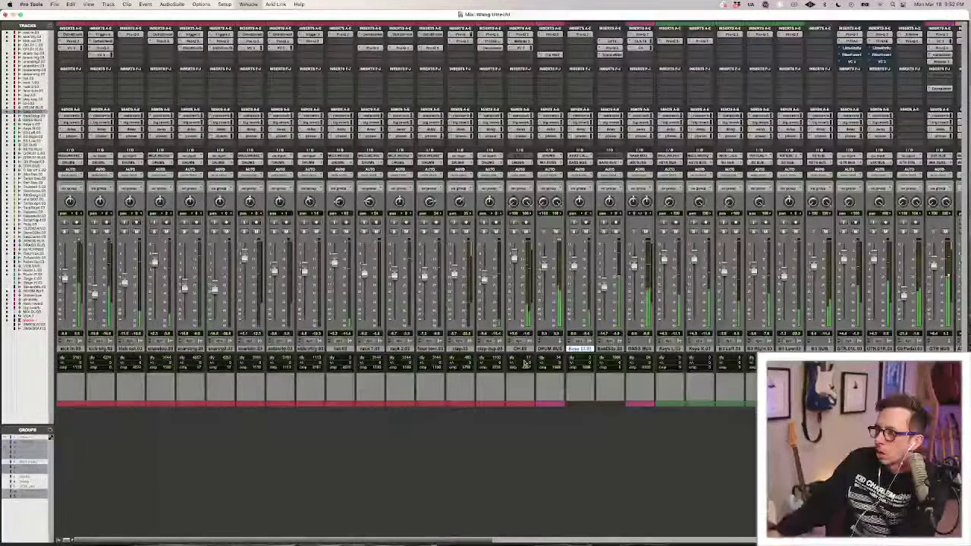
key("super+equal")
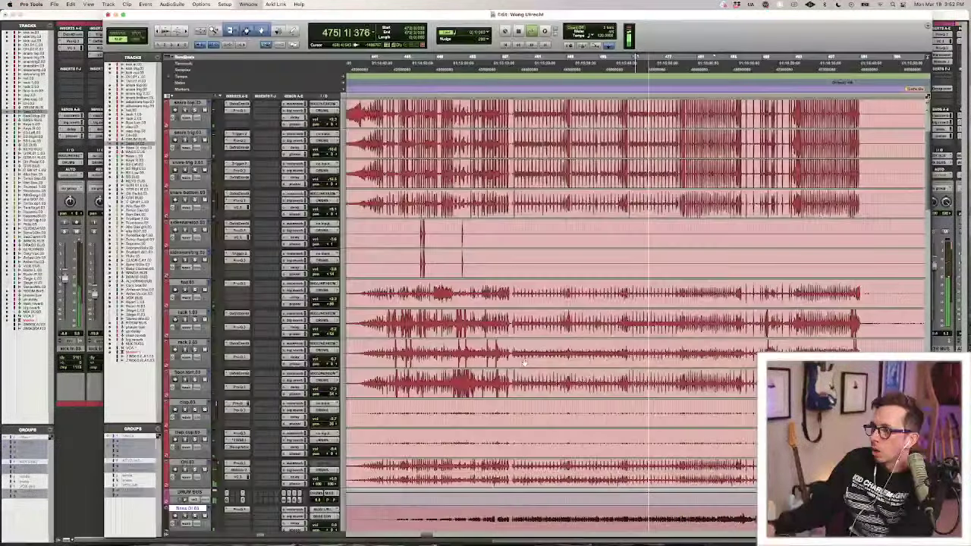
Audition the tom fills around bar 452 with the drum tracks soloed and check their levels in the mixer.
left_click(455, 254)
key("t")
key("t")
key("t")
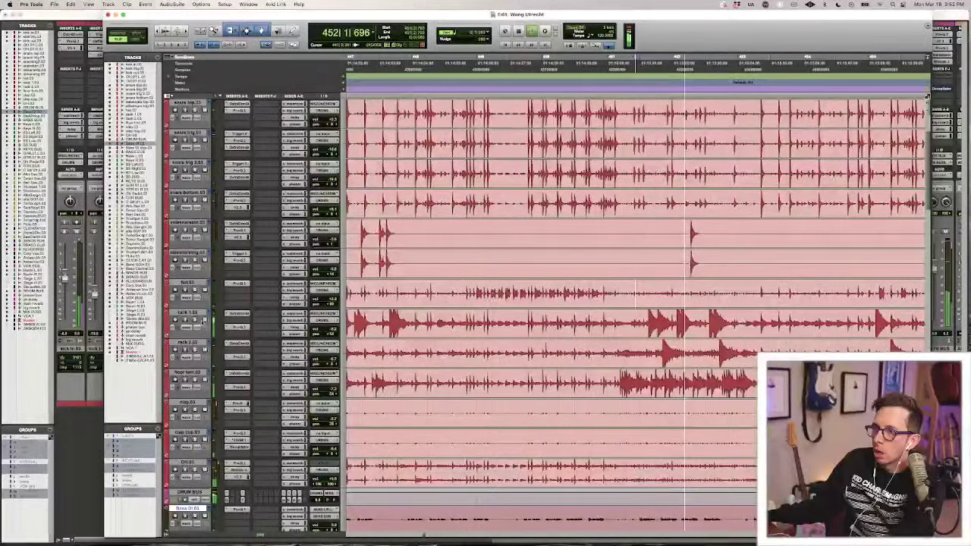
key("super+equal")
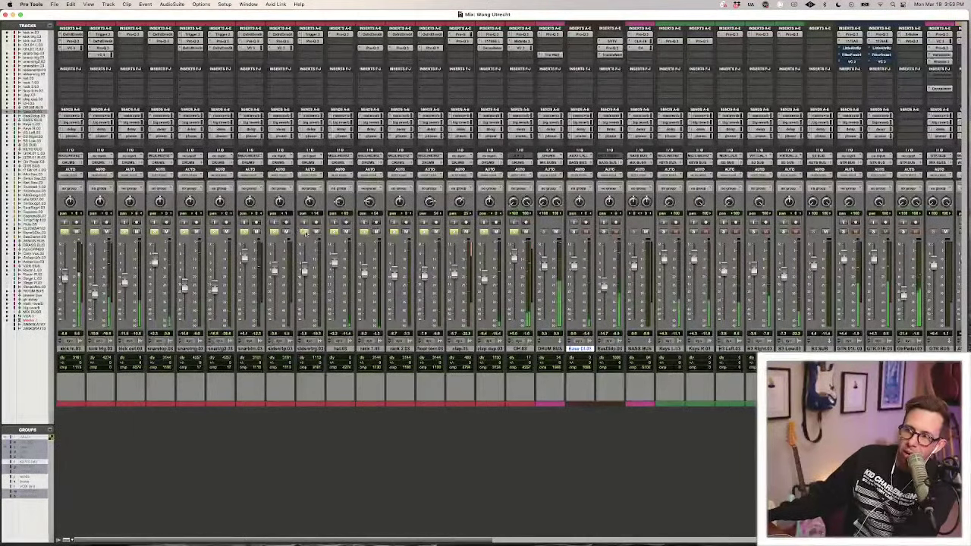
Clear the drum solos, turn the suspended mix groups back on and audition the drums around bar 268.
key("shift+super+g")
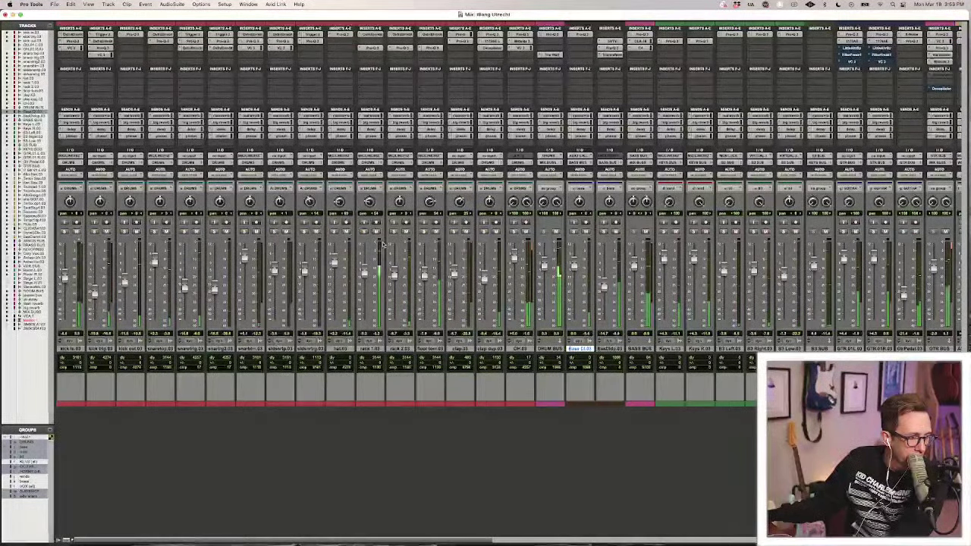
key("super+equal")
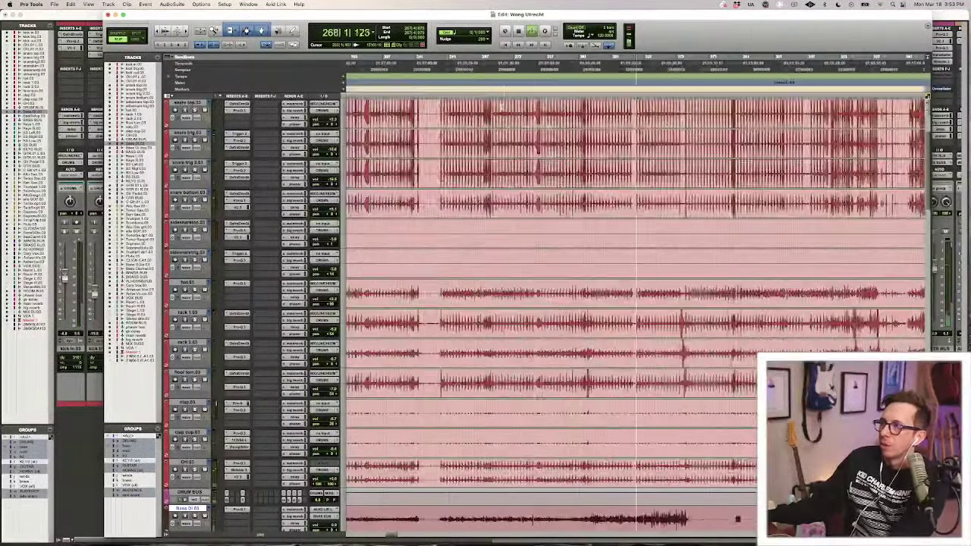
key("super+bracketright")
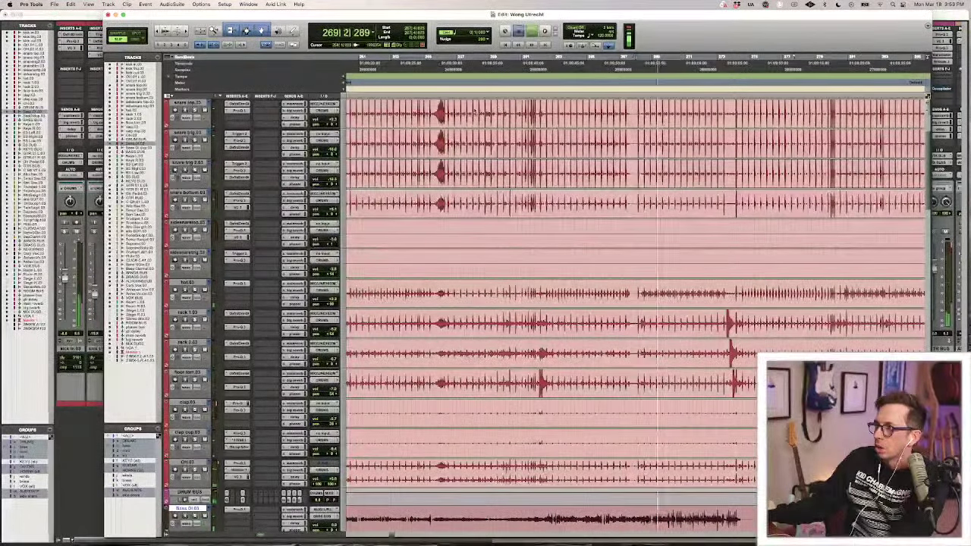
Reduce the cut at about 2.2 kHz in the snare top track's Pro-Q 3 equalizer while the mix plays.
key("super+equal")
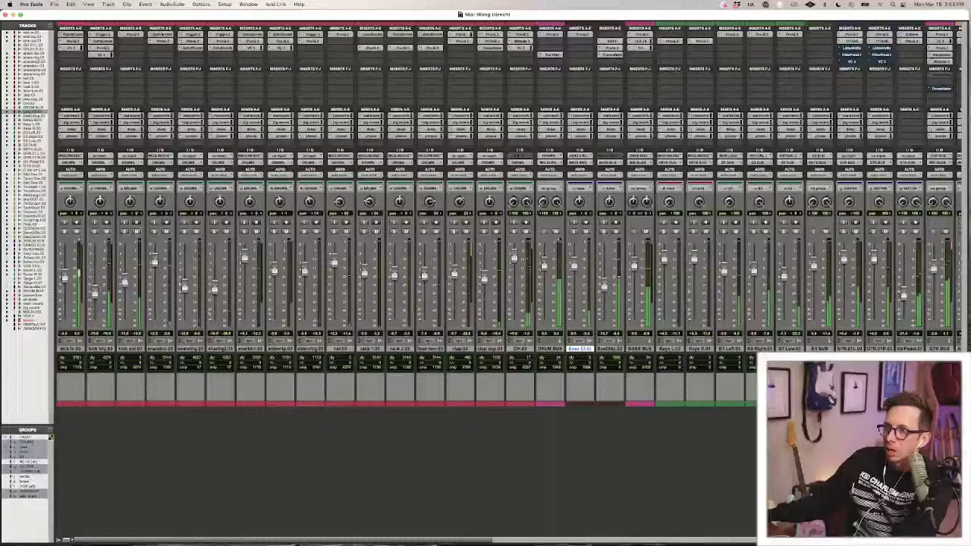
left_click(160, 41)
left_click(688, 375)
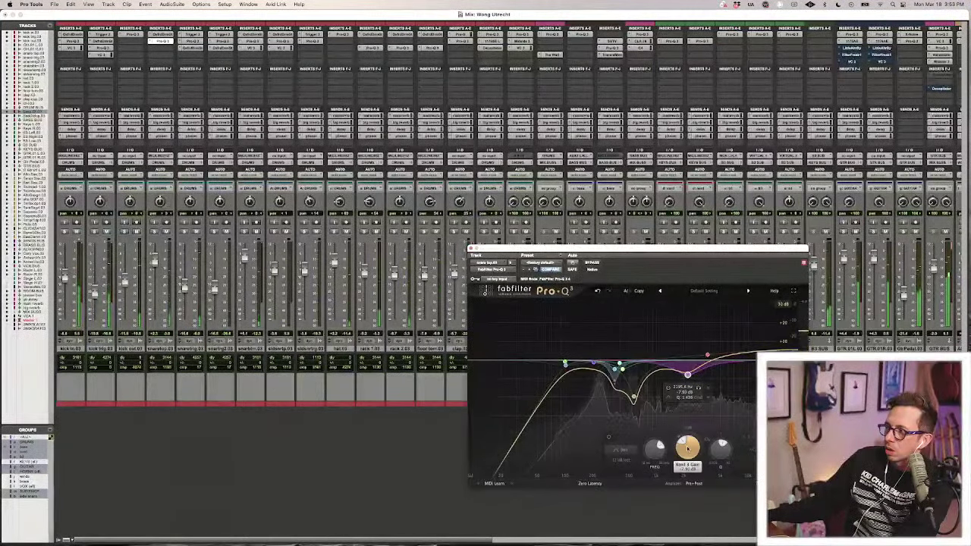
mouse_move(687, 449)
left_mouse_down()
mouse_move(682, 399)
mouse_move(683, 442)
left_mouse_up()
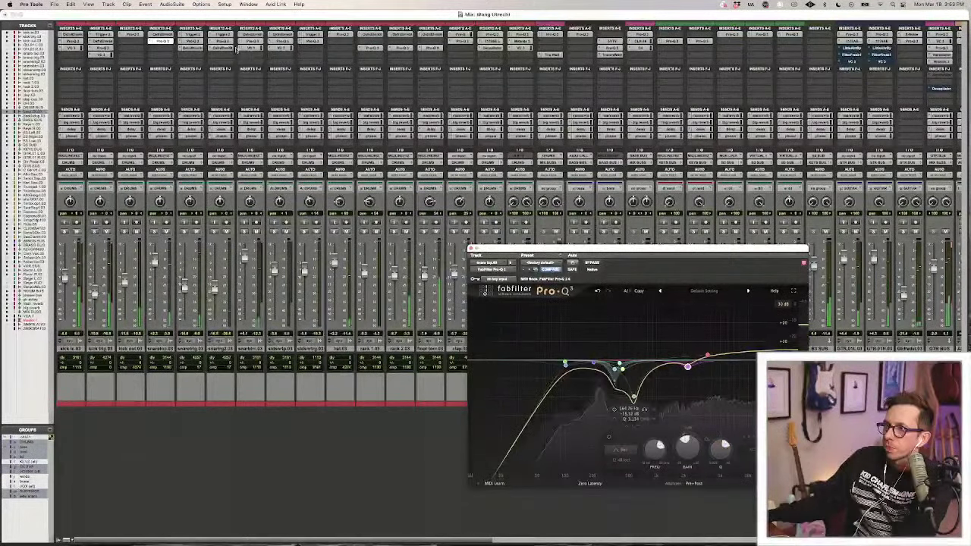
Adjust the band around 2 kHz in the snare bottom track's Pro-Q 3 equalizer and close the plug-in.
left_click(237, 50)
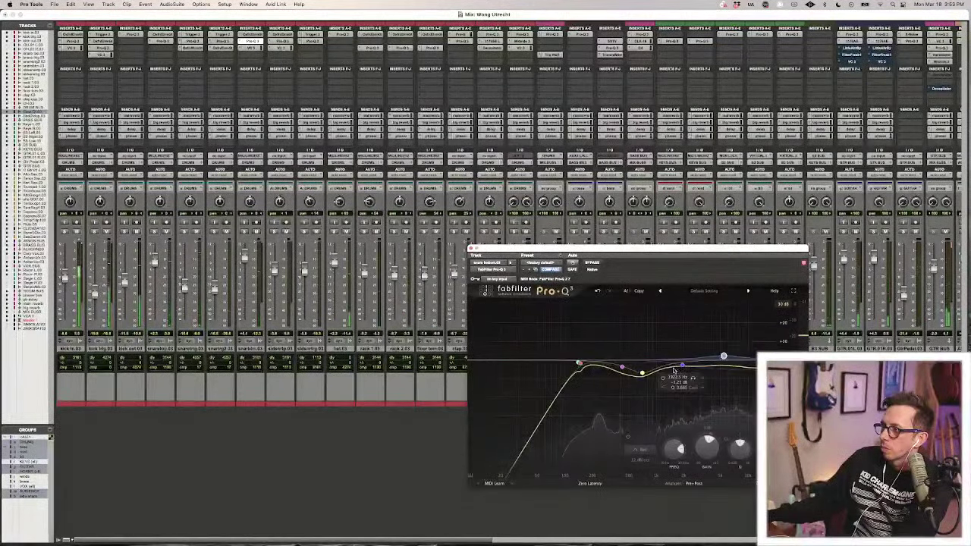
left_click_drag(675, 366, 684, 362)
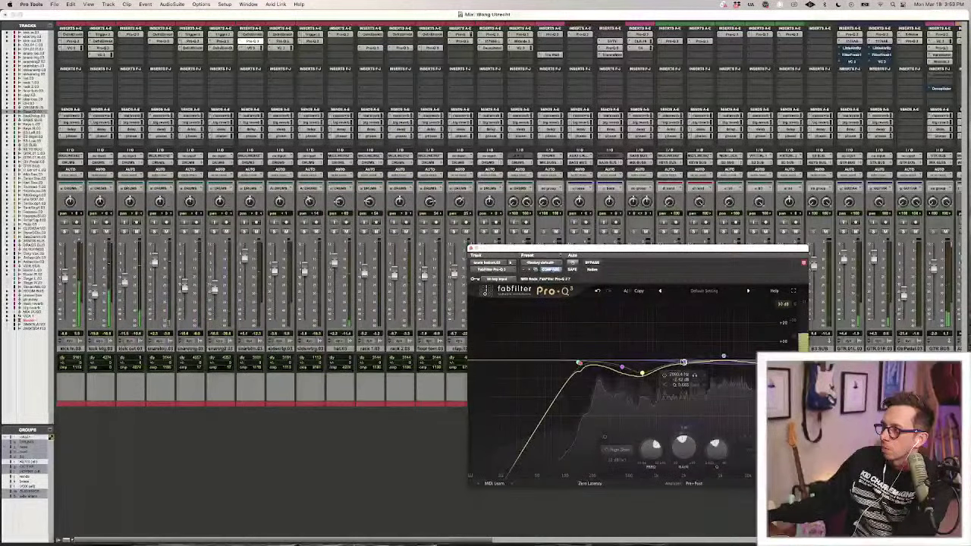
key("super+w")
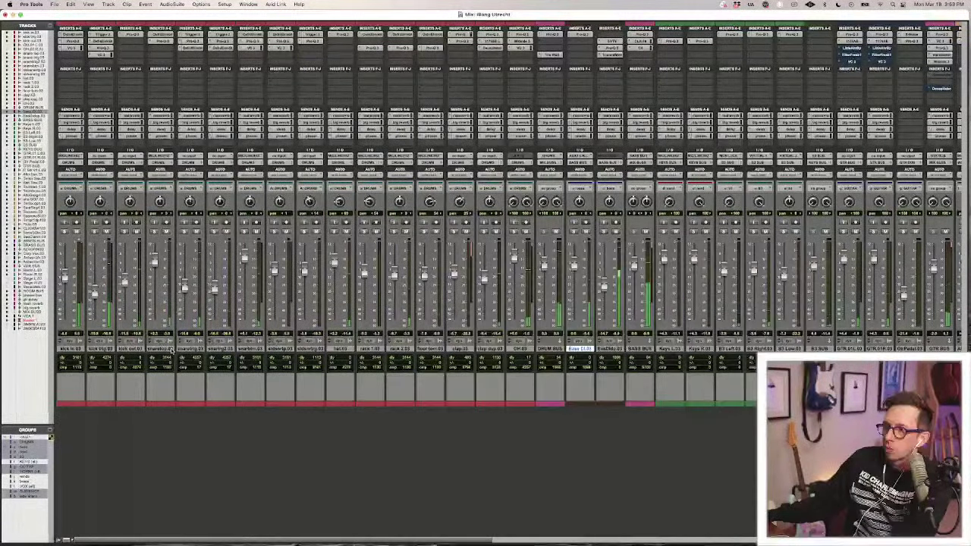
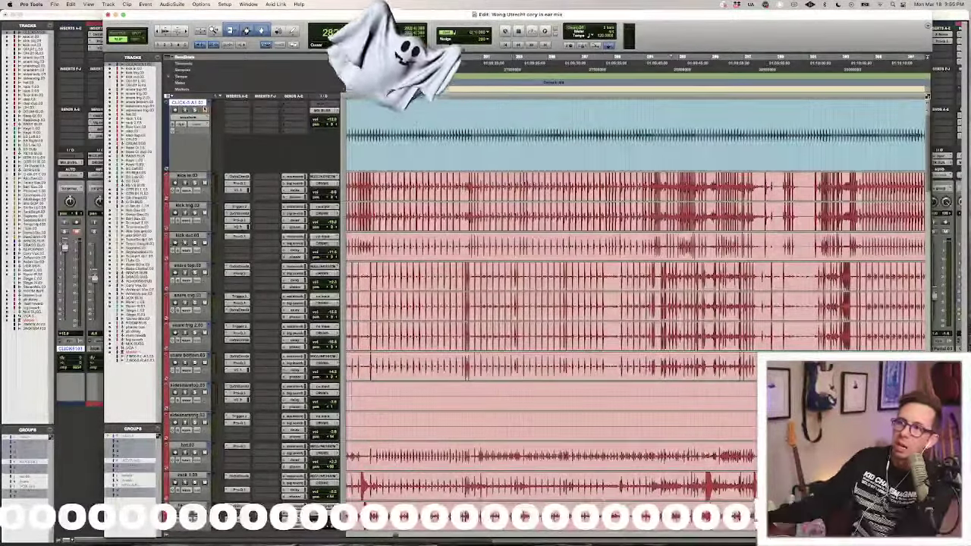
Play the in-ear mix from around bar 284 and raise the clip gain of the whole click track clip.
key("space")
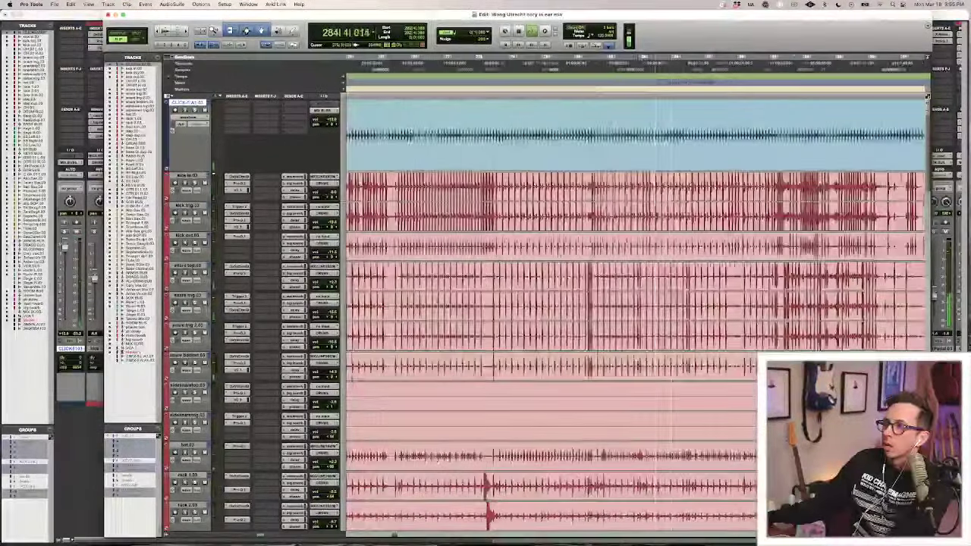
double_click(425, 129)
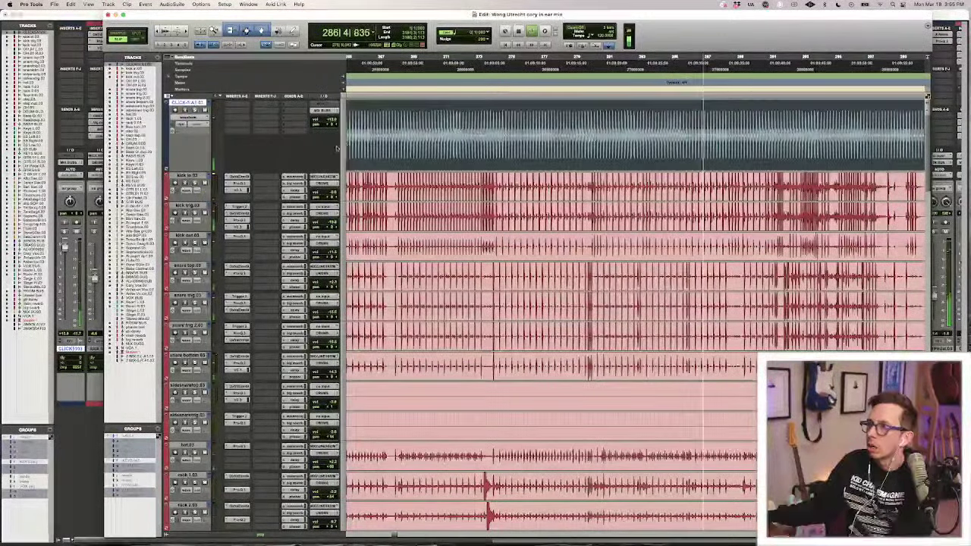
key("r")
key("r")
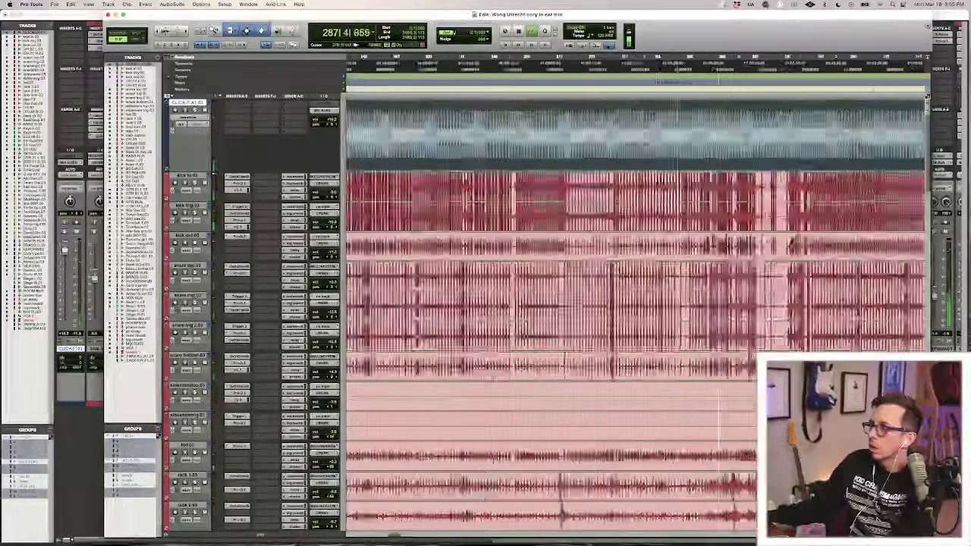
Raise the bass, drum and guitar bus volumes in the mixer and play the mix from around bar 273.
left_click(597, 125)
scroll(597, 126, "down", 3)
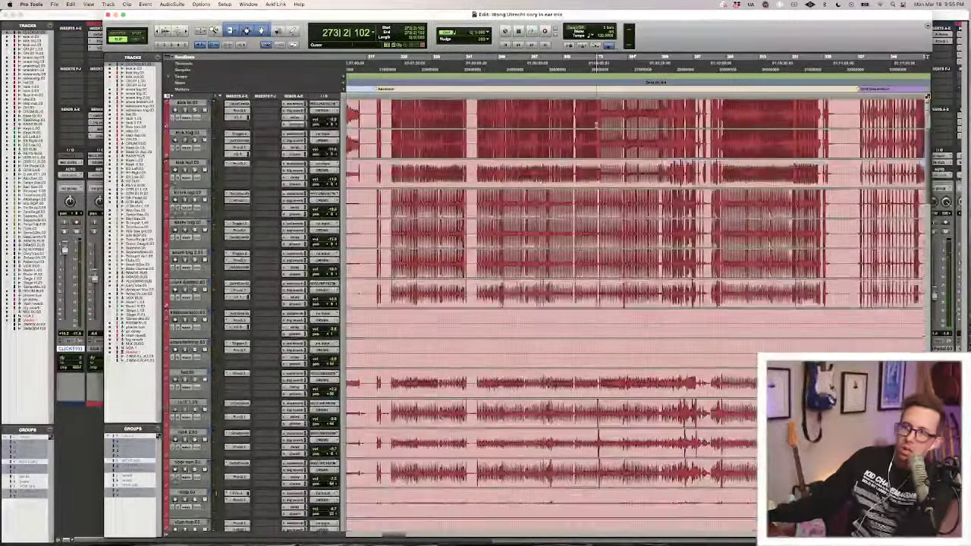
scroll(596, 125, "down", 6)
key("ctrl+equal")
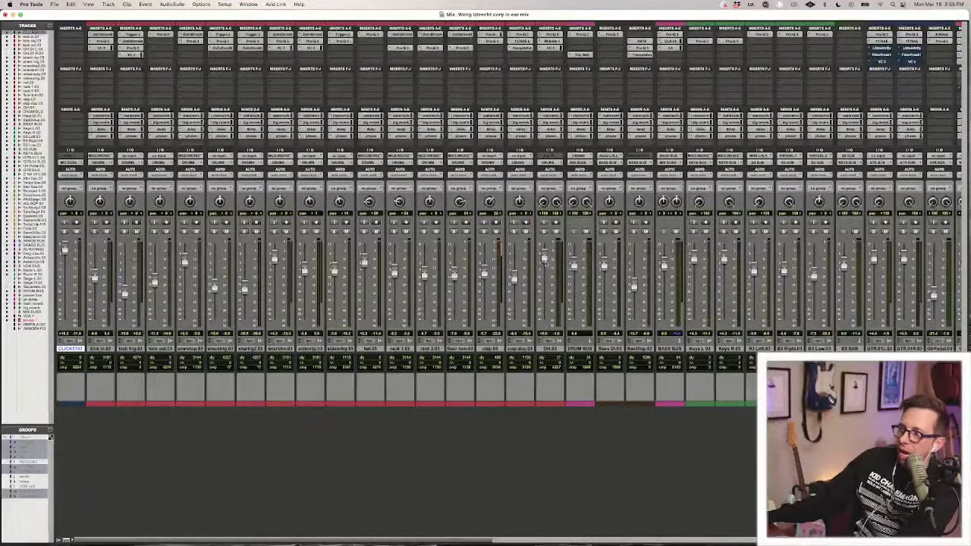
scroll(544, 254, "right", 3)
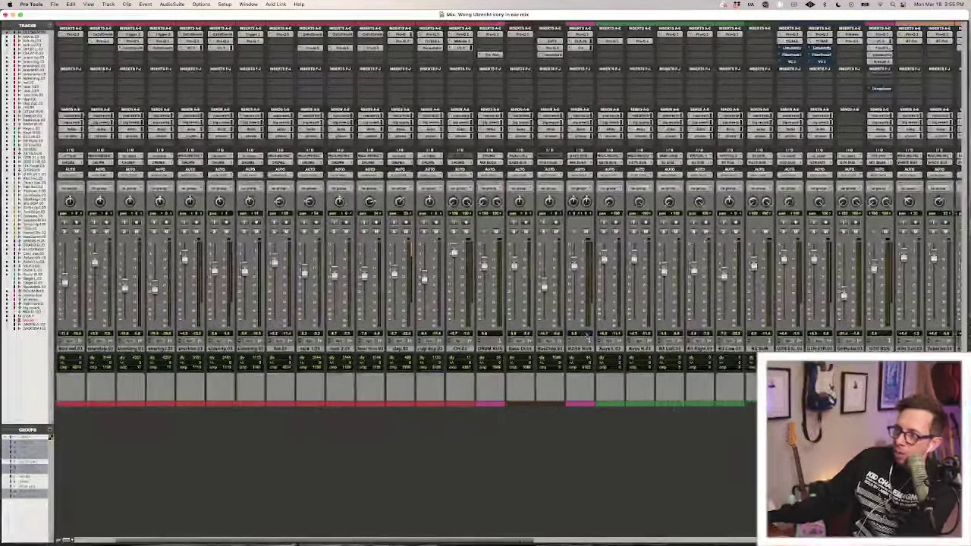
left_click_drag(575, 268, 574, 265)
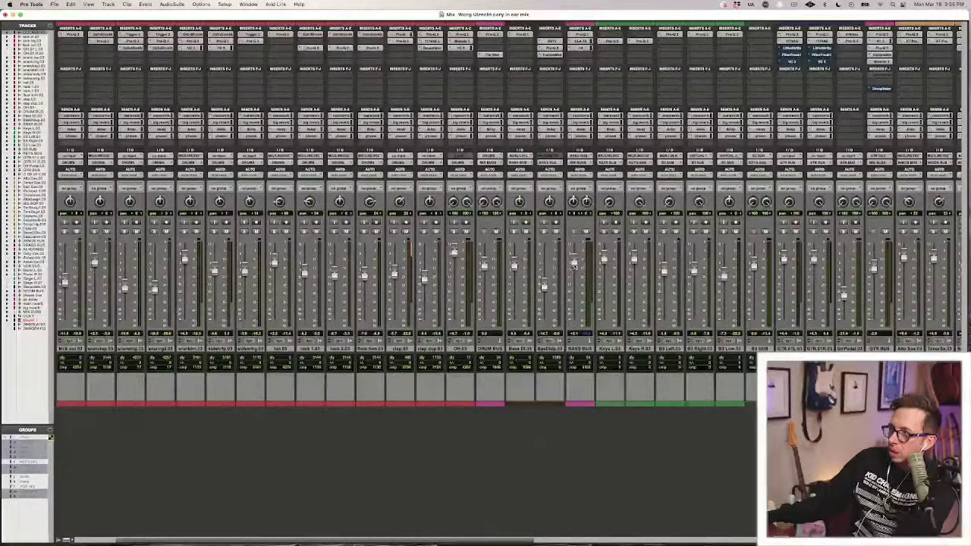
scroll(711, 301, "right", 1)
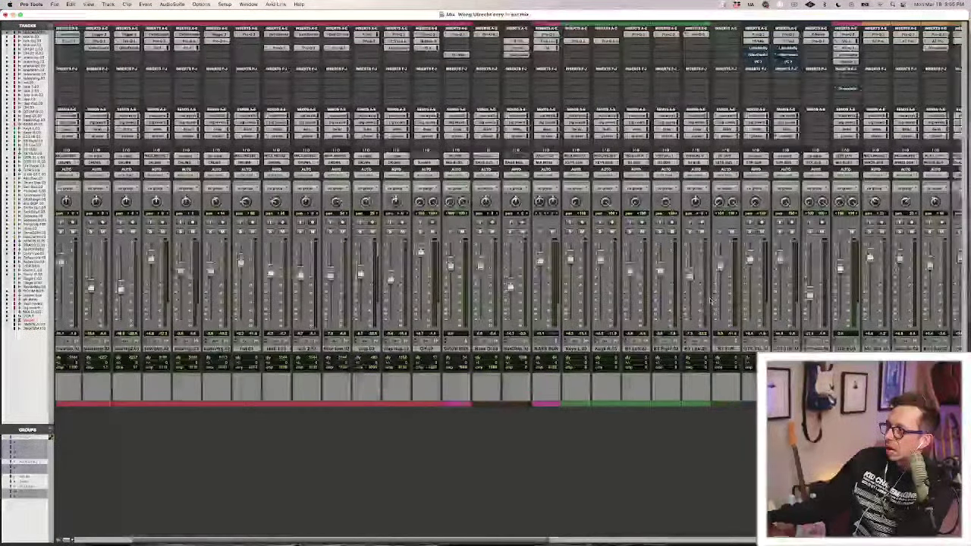
scroll(710, 301, "right", 2)
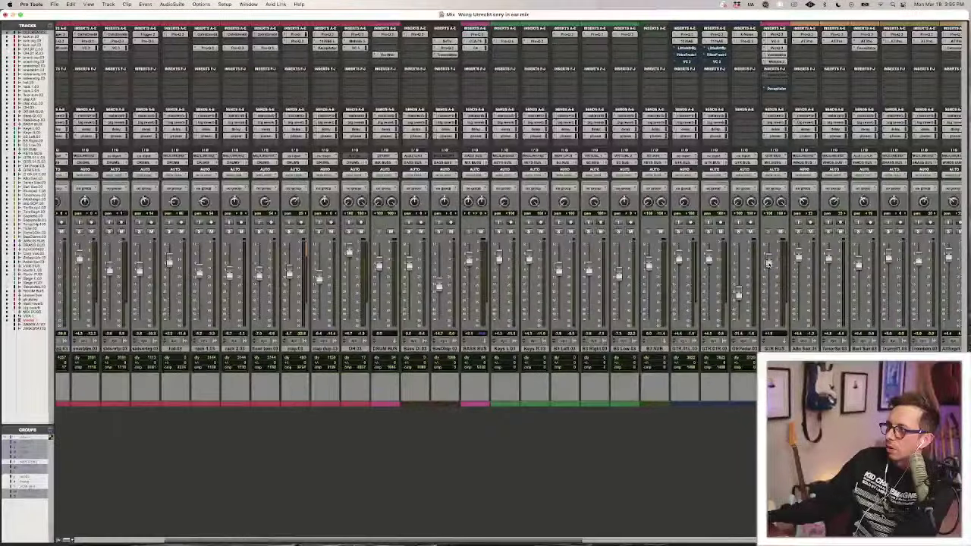
key("space")
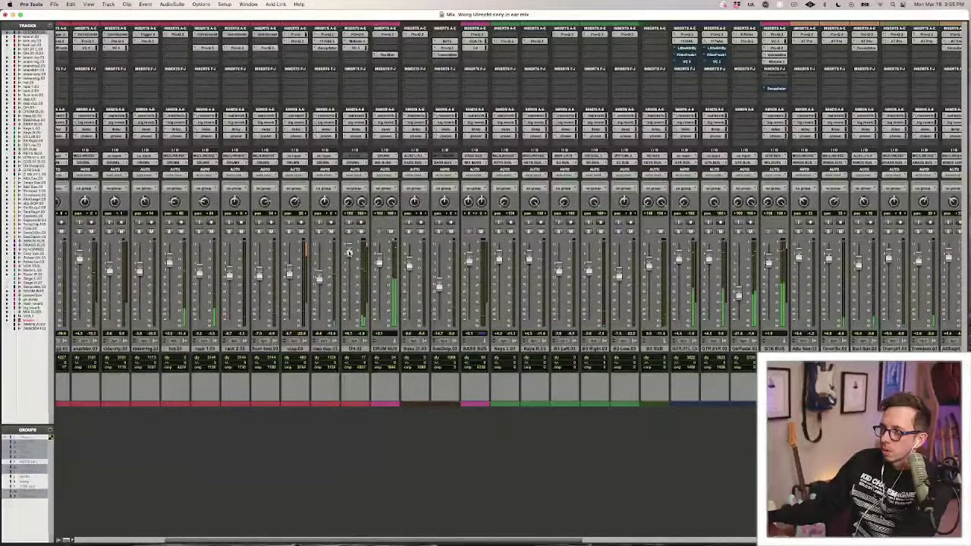
Audition the start of the song around bar 219 and check the click against the drum tracks.
key("super+equal")
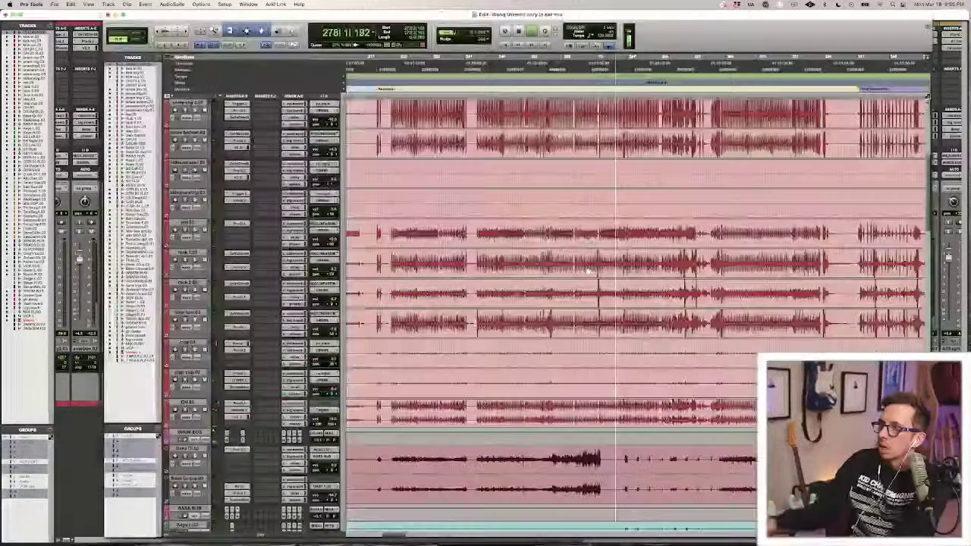
key("space")
key("t")
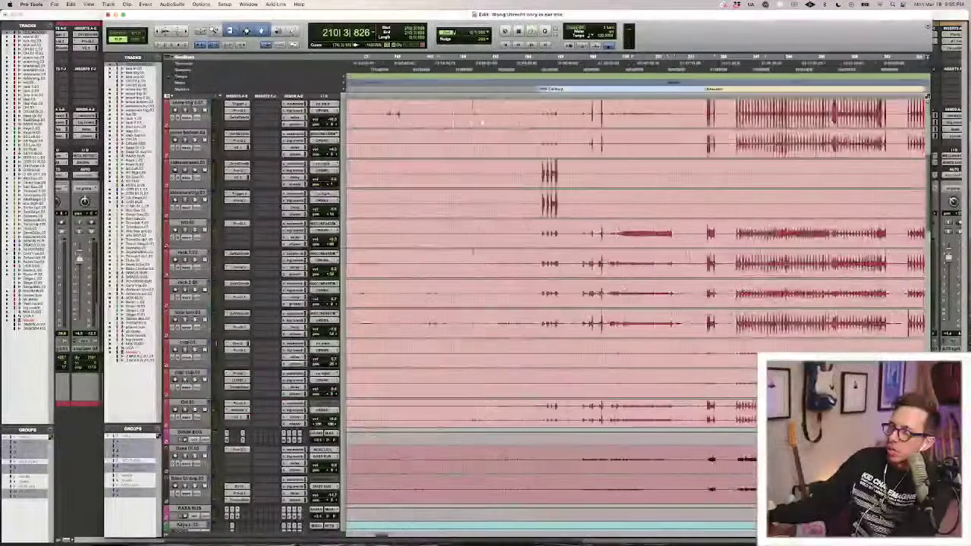
key("t")
scroll(588, 271, "right", 3)
key("t")
key("t")
key("space")
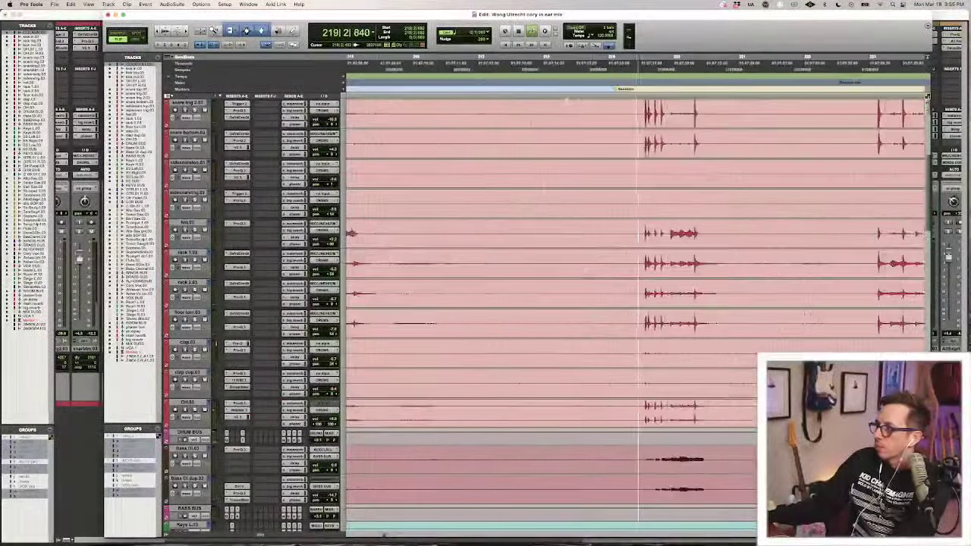
scroll(569, 102, "right", 3)
scroll(569, 101, "up", 5)
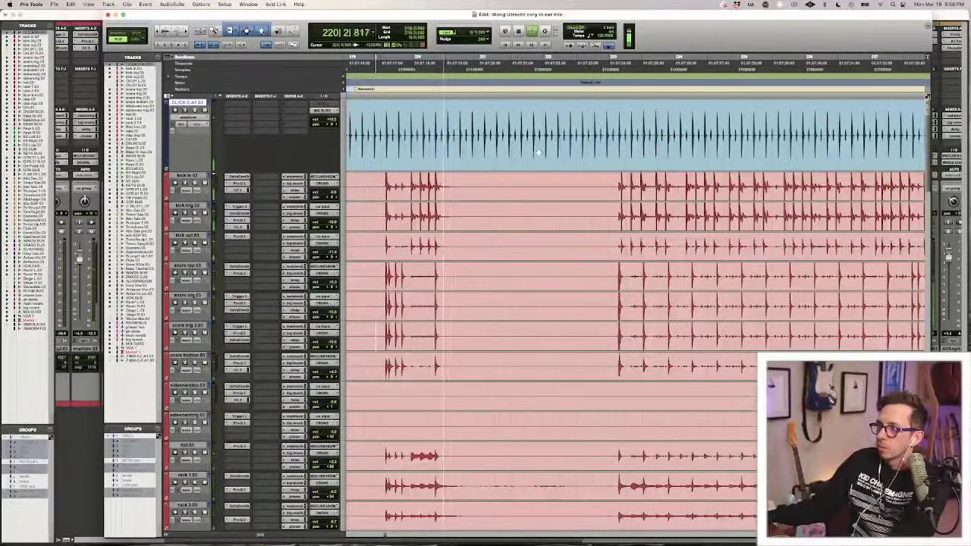
key("space")
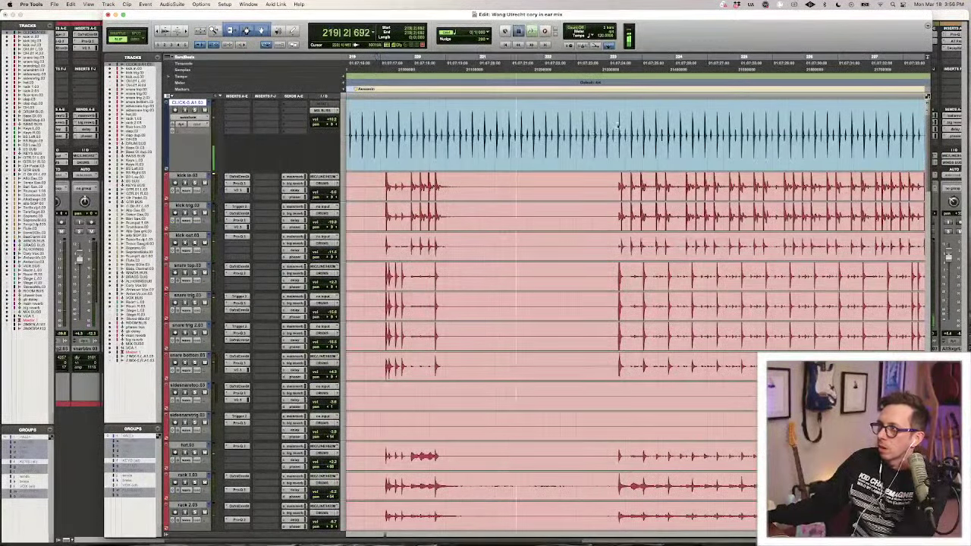
Play the mix from around bar 223 and look over the click and drum tracks across the surrounding songs.
key("r")
key("r")
key("space")
key("r")
key("r")
key("r")
scroll(613, 126, "right", 4)
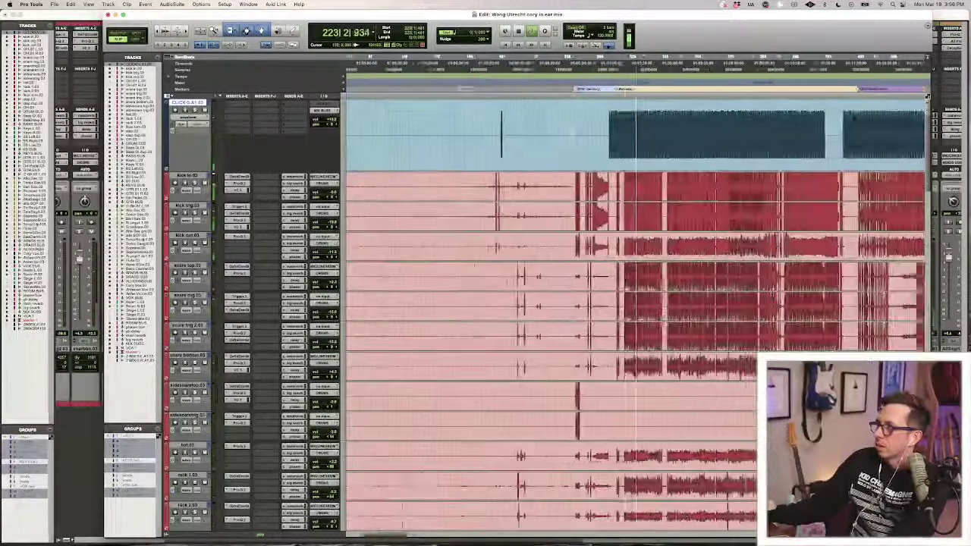
key("t")
key("t")
key("t")
key("r")
key("r")
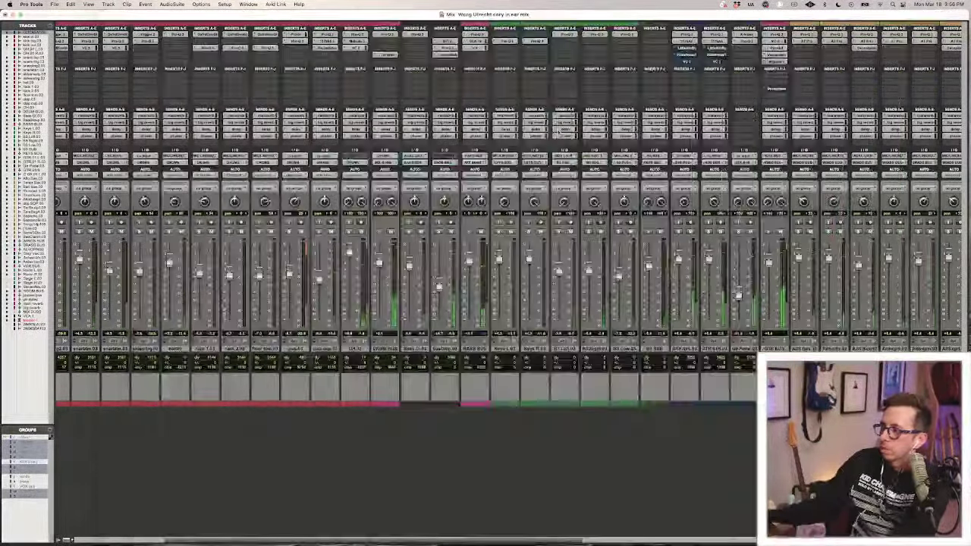
Lower the room bus volume to about -17.7 dB in the mixer while the mix plays.
key("super+equal")
scroll(599, 379, "right", 10)
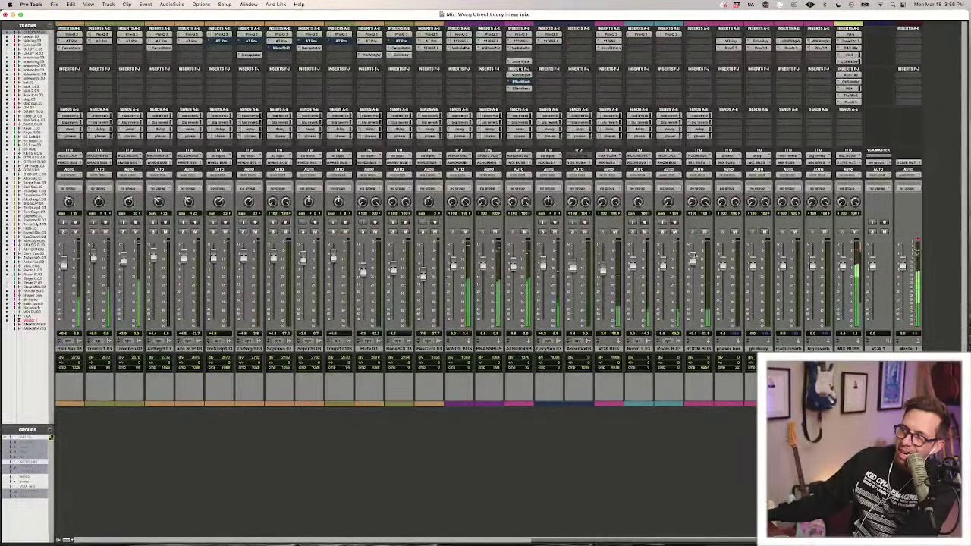
left_click_drag(693, 256, 693, 287)
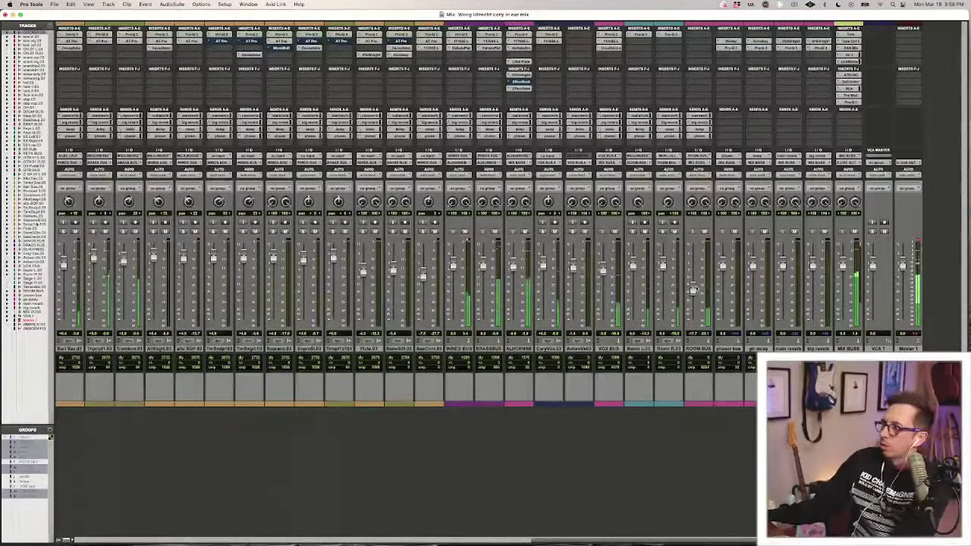
Locate the later song around bar 1096 and audition the click and drums from there.
key("super+equal")
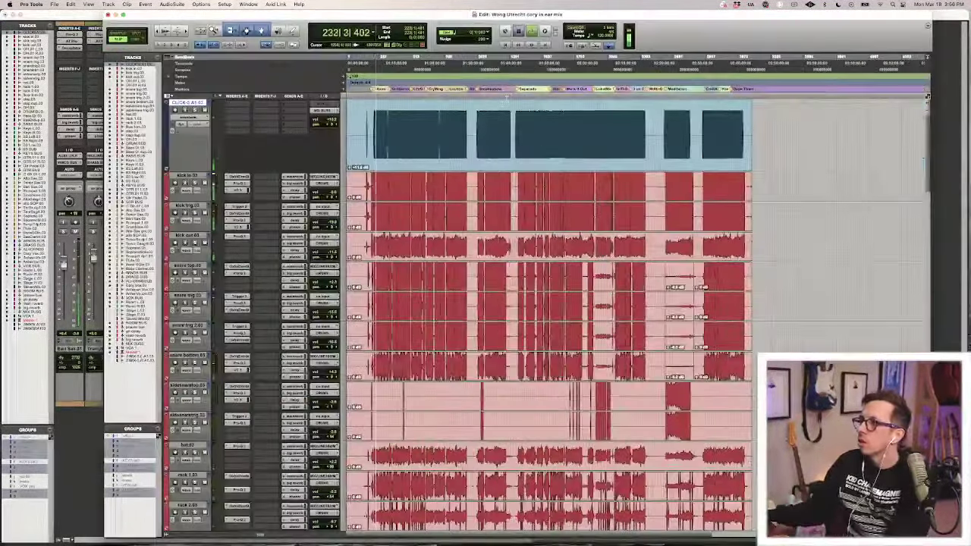
key("space")
left_click(490, 124)
key("t")
key("t")
key("t")
key("t")
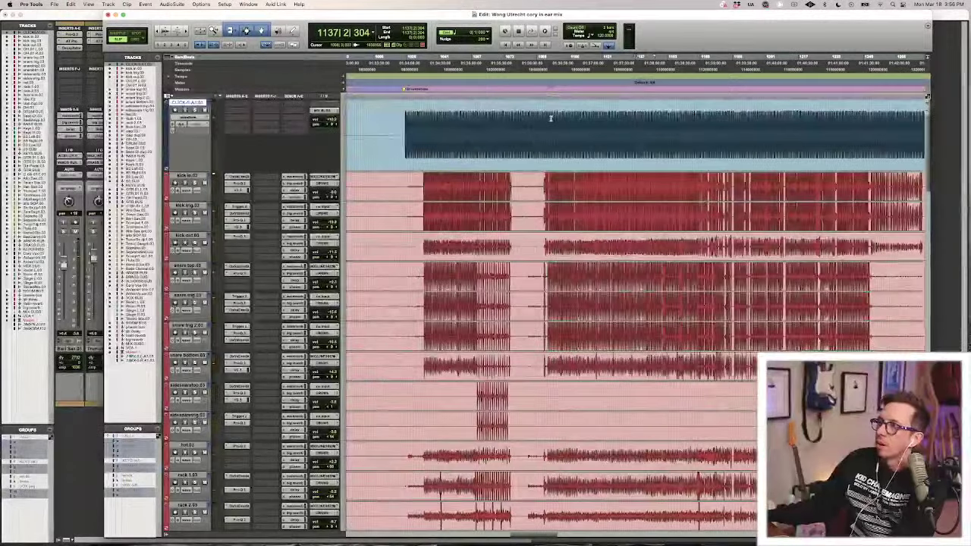
key("super+bracketright")
key("super+bracketright")
key("space")
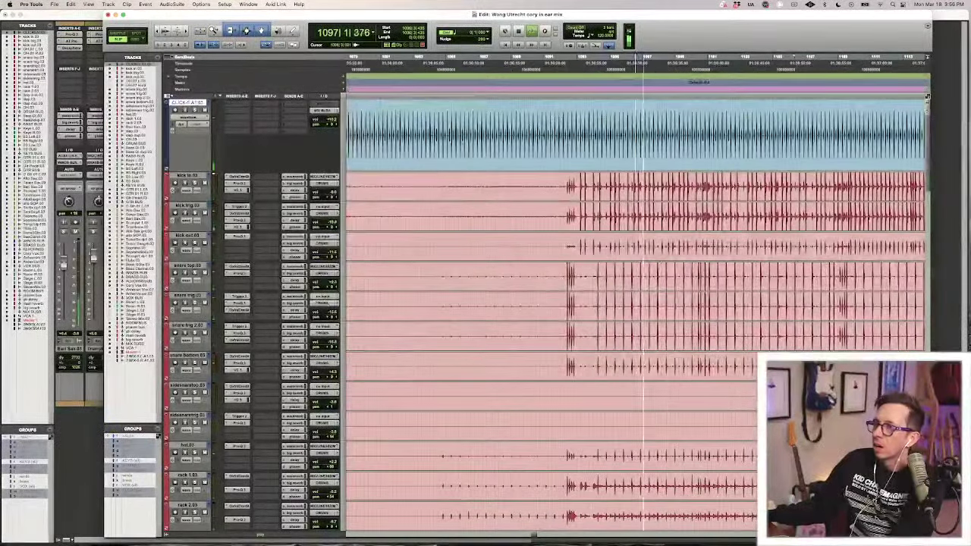
Adjust the click track's volume while the mix plays around bar 1105.
scroll(474, 133, "right", 3)
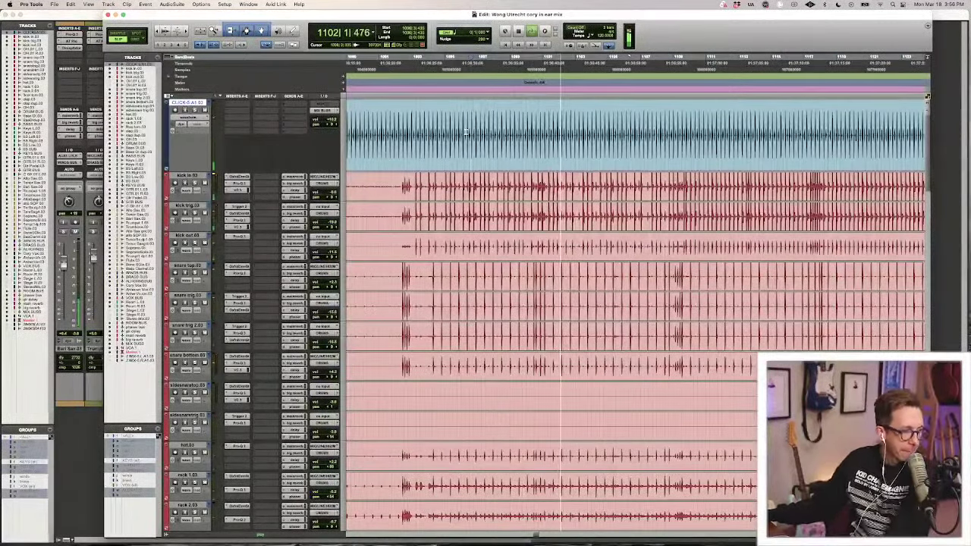
scroll(510, 137, "right", 2)
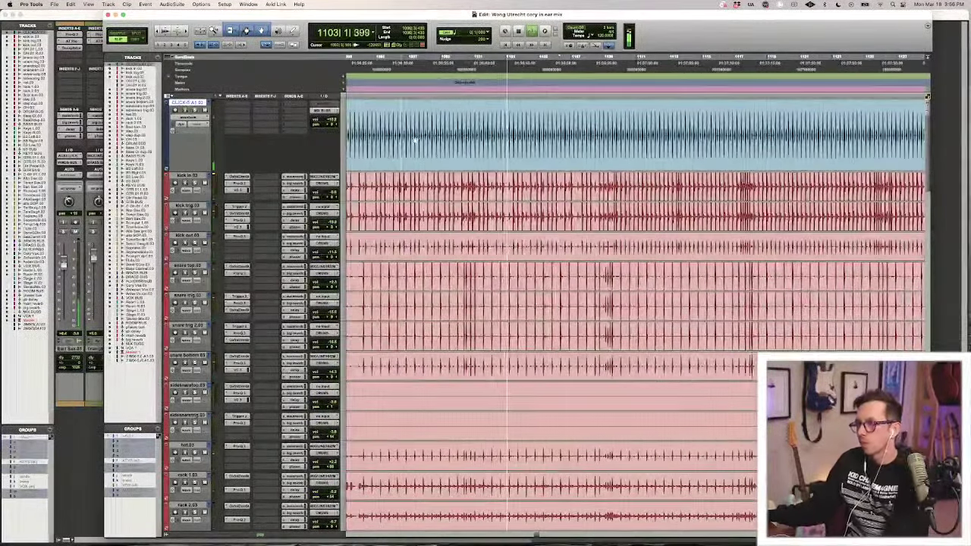
left_click(333, 120)
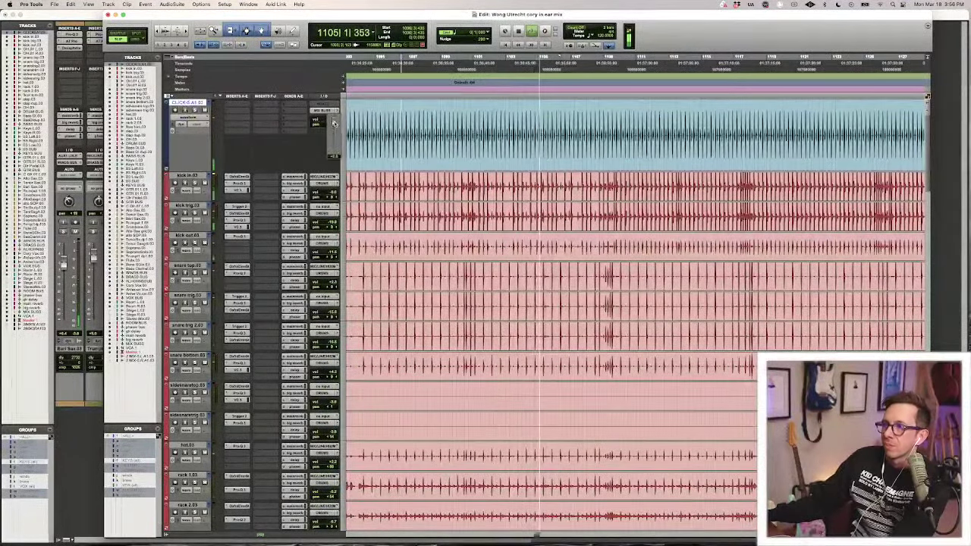
left_click_drag(333, 123, 334, 116)
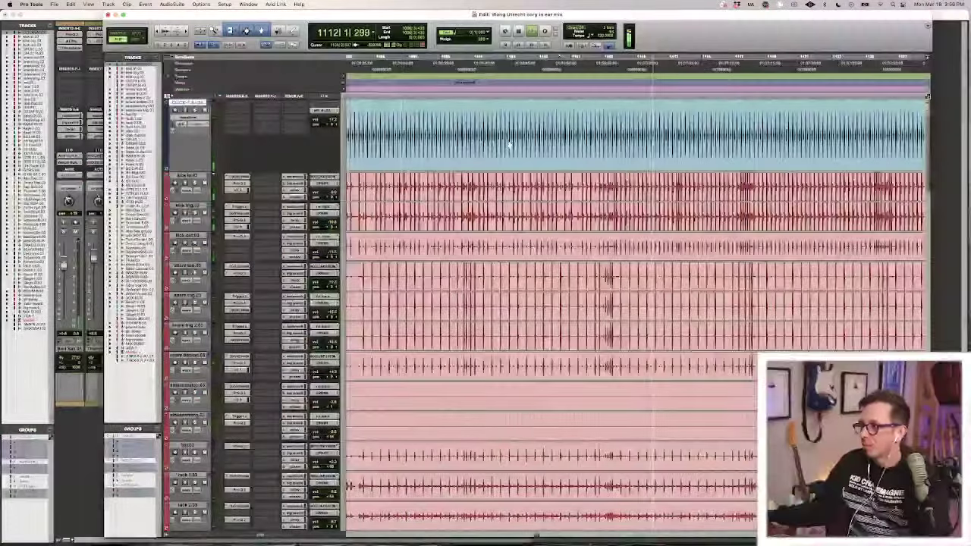
Review the instrument and bus channels in the mixer, then check The Wall limiter on the mix bus during playback.
scroll(618, 149, "down", 10)
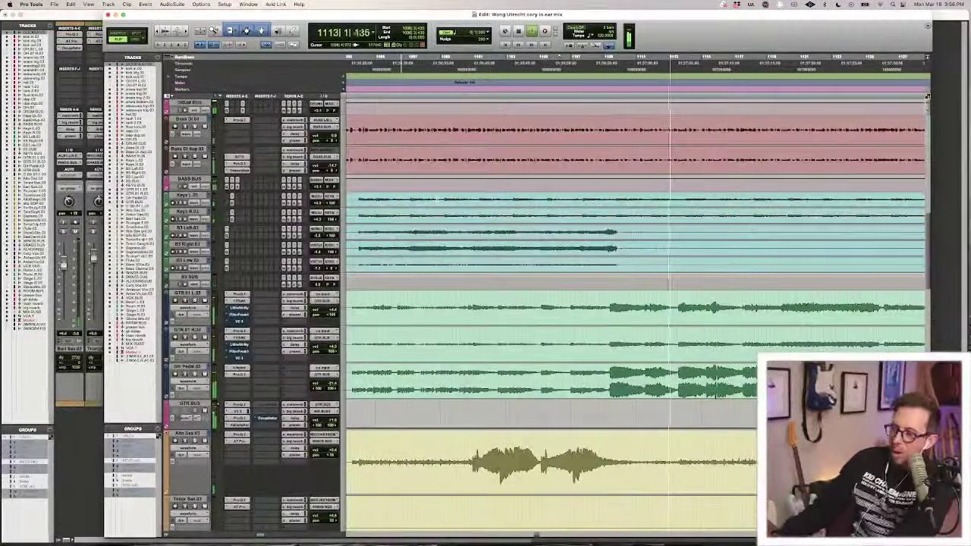
key("super+=")
scroll(437, 200, "left", 10)
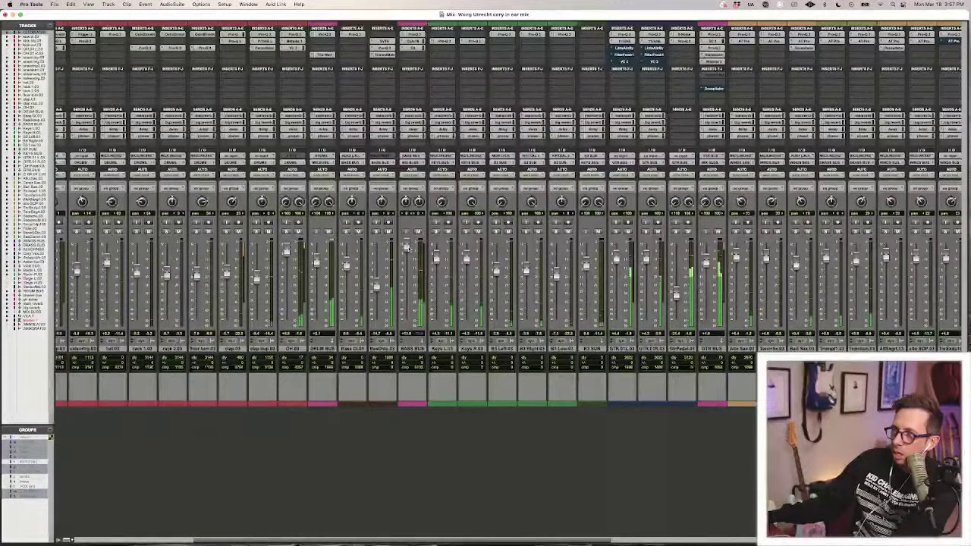
scroll(895, 83, "right", 10)
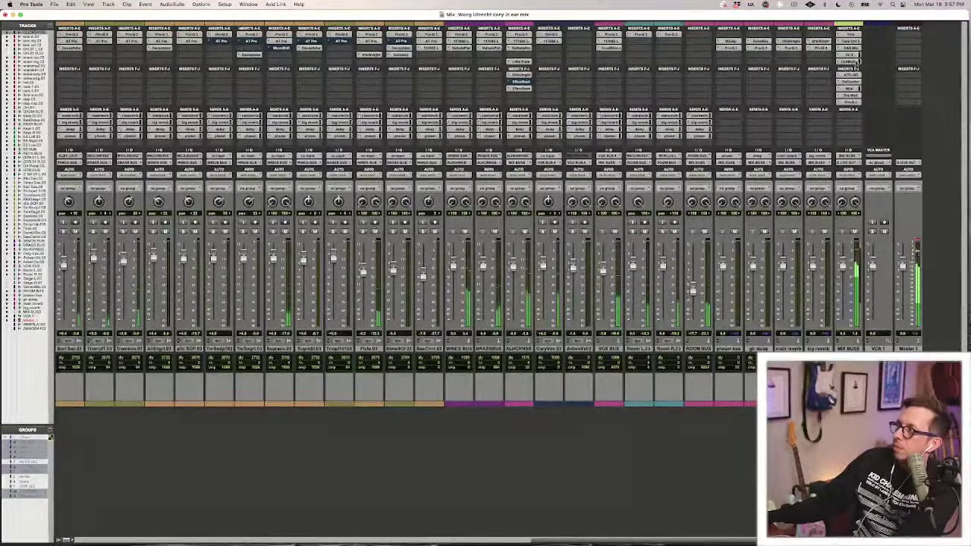
left_click(856, 101)
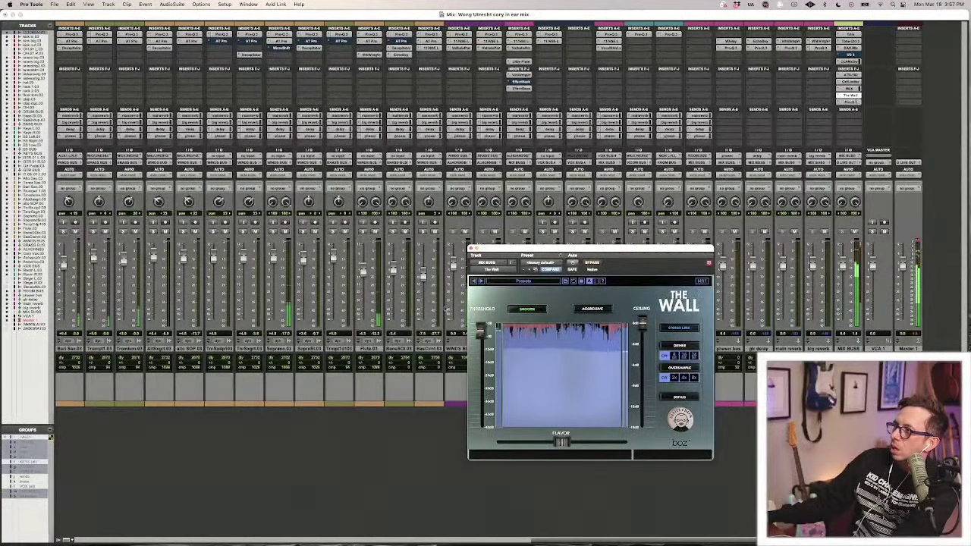
left_click(471, 248)
Lower the bass bus slightly and raise the drum bus a little in the mixer while the mix plays.
scroll(471, 248, "left", 10)
scroll(486, 227, "left", 6)
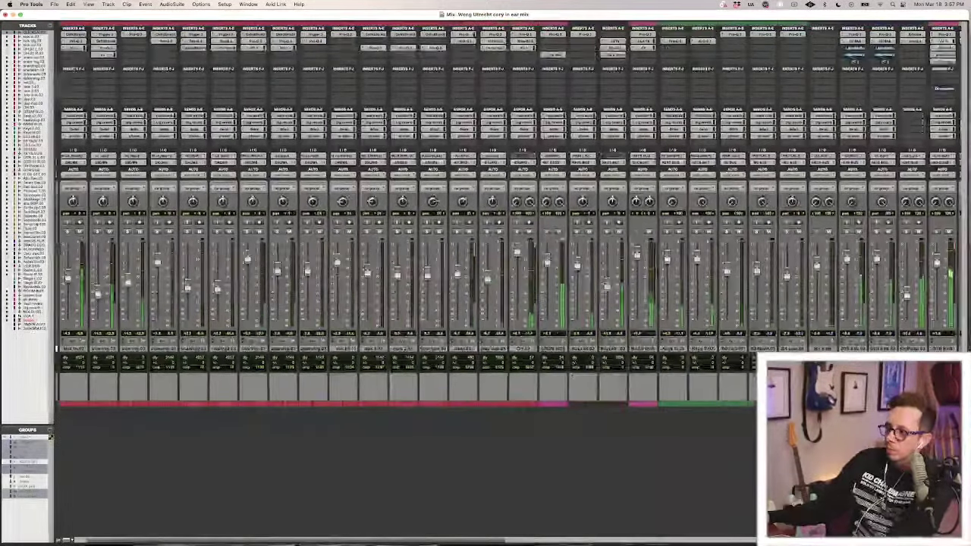
scroll(486, 227, "right", 4)
scroll(505, 303, "right", 1)
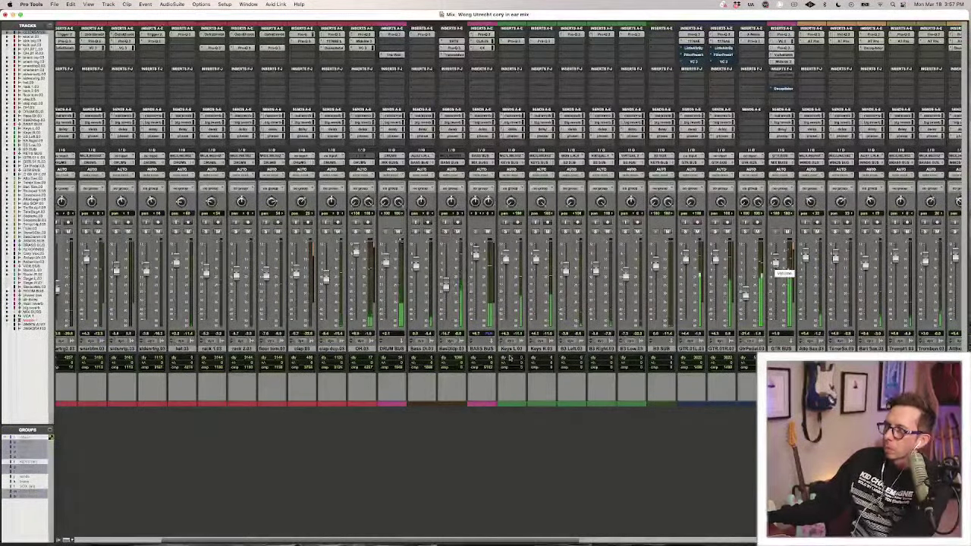
scroll(505, 288, "left", 15)
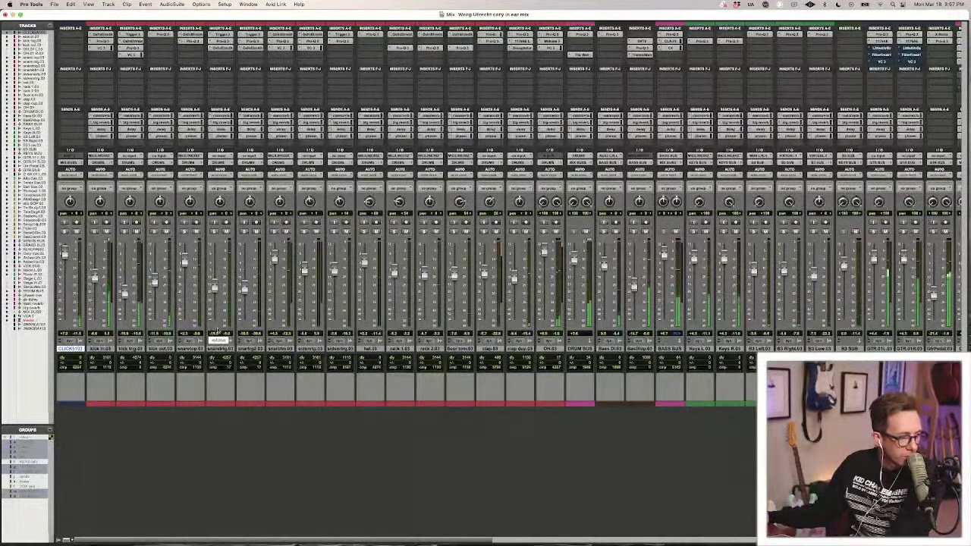
scroll(420, 357, "right", 5)
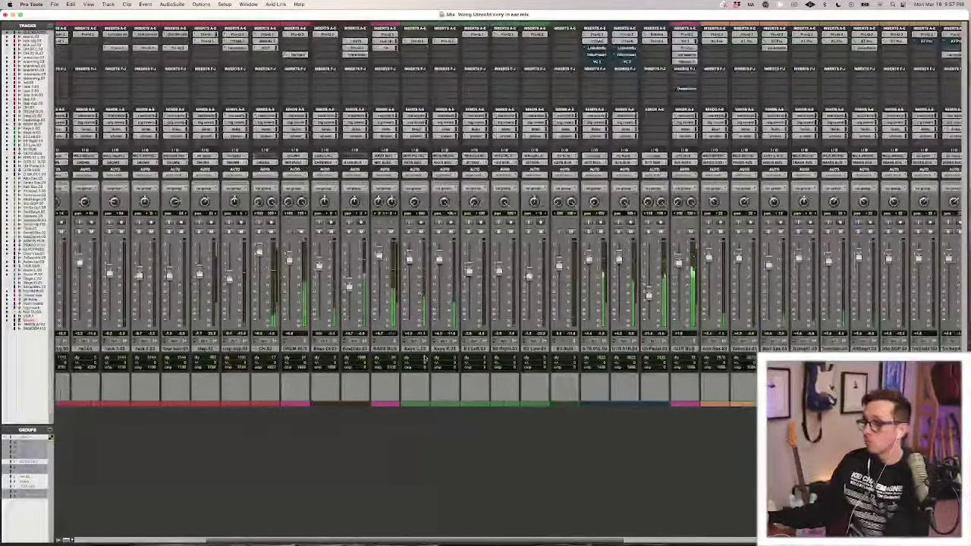
Continue playback from around bar 1170 in the edit window and look over the click and drum tracks there.
key("super+equal")
scroll(558, 93, "right", 5)
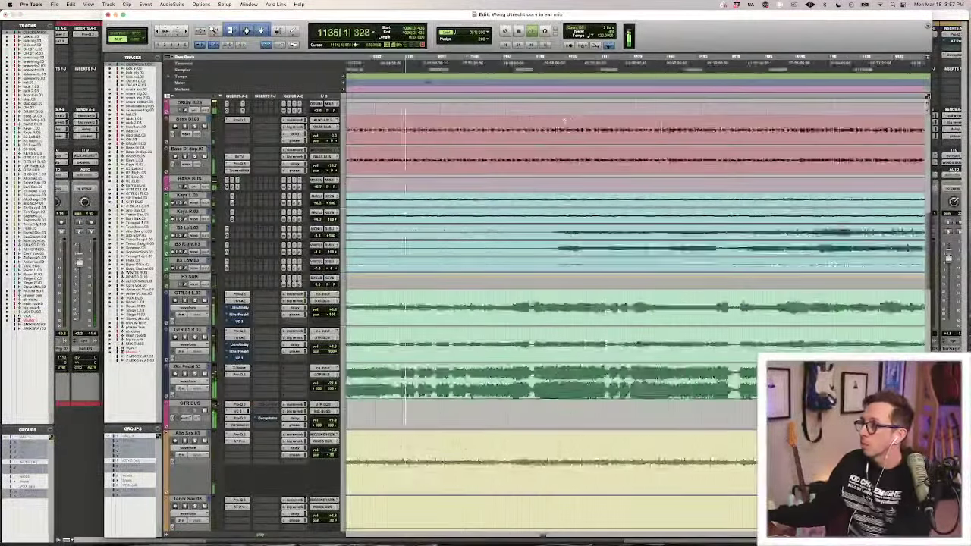
key("r")
left_click(611, 120)
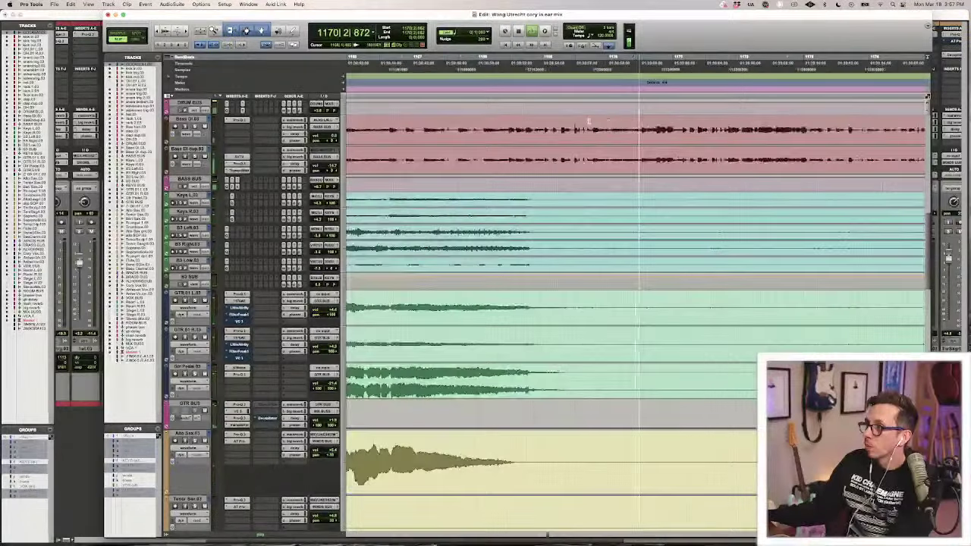
scroll(636, 315, "up", 3)
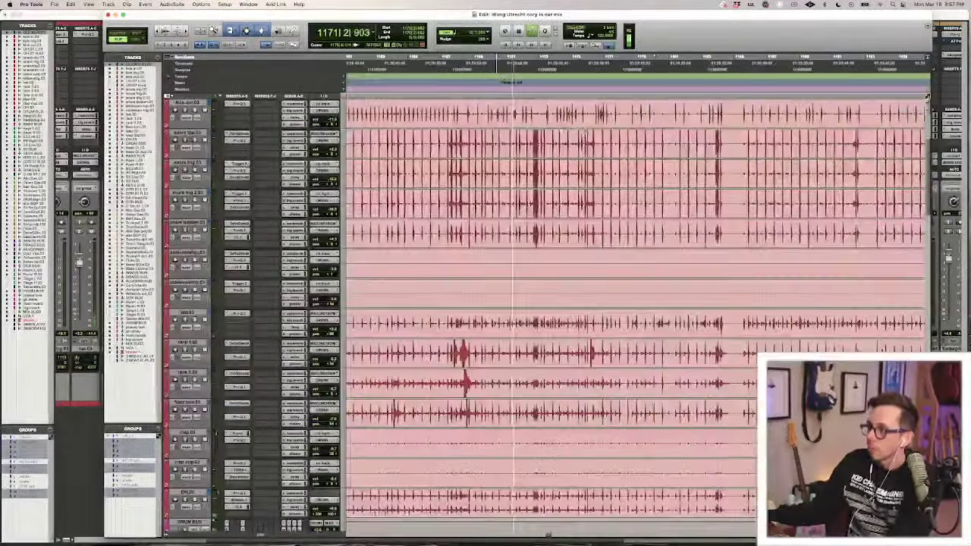
key("t")
key("t")
scroll(635, 315, "up", 3)
scroll(635, 315, "right", 3)
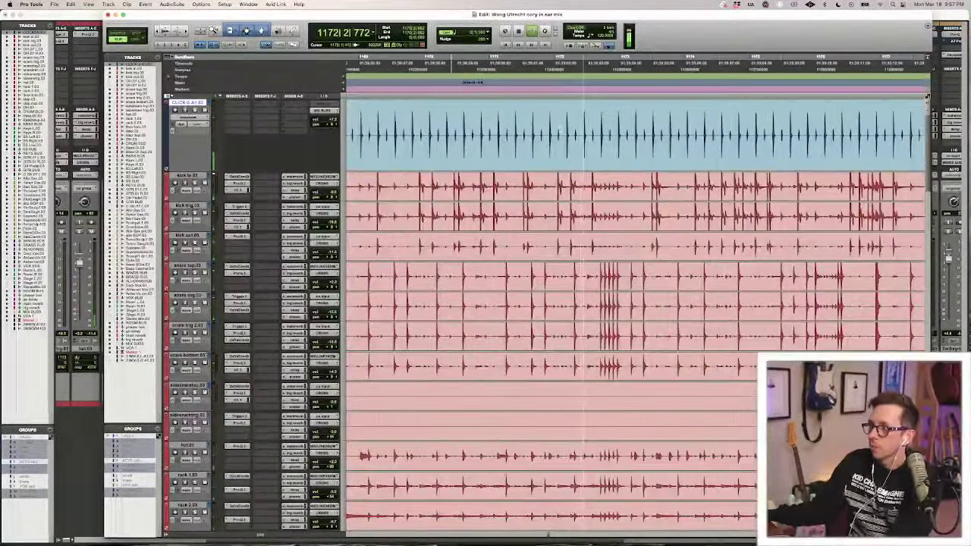
key("r")
key("r")
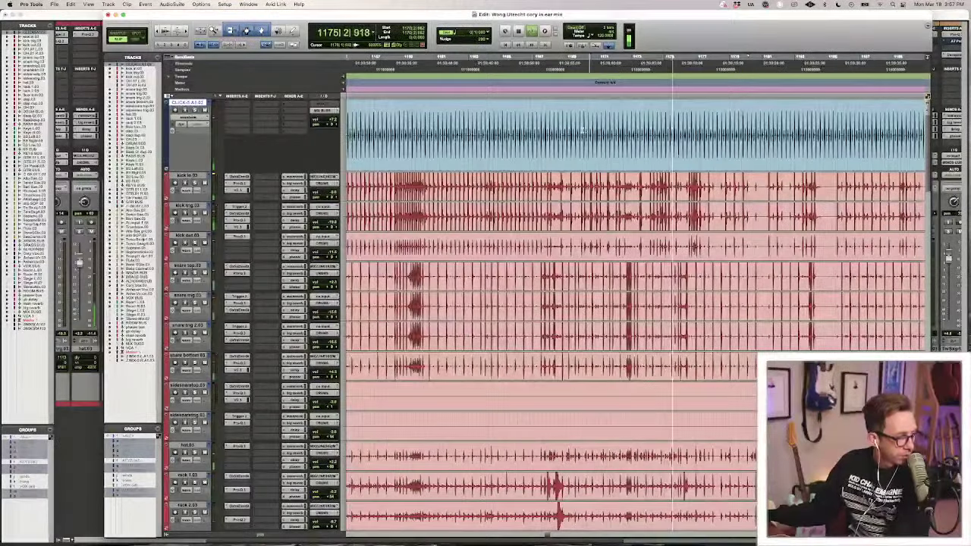
Follow the click and drum tracks from around bar 1196, then survey the bass, keys, guitars and horns across the surrounding songs.
key("t")
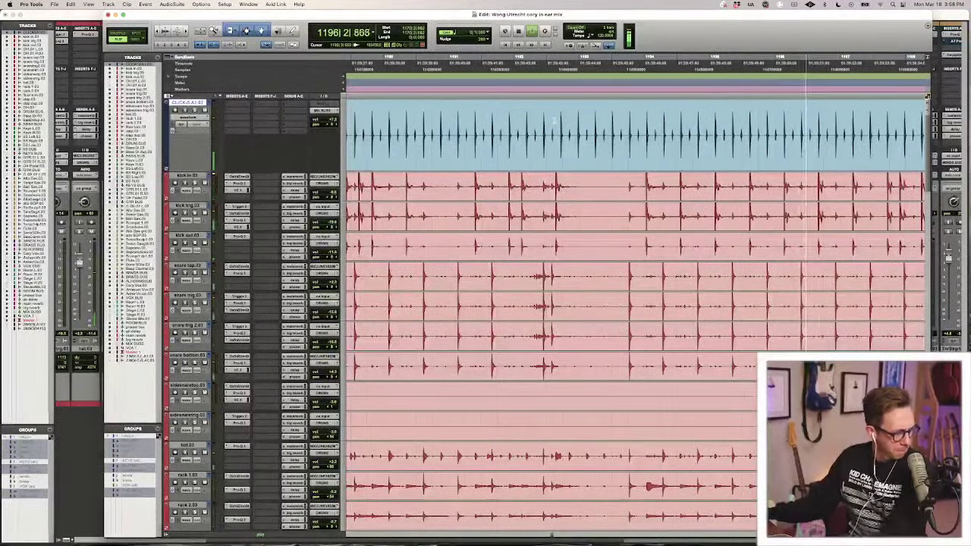
key("r")
key("r")
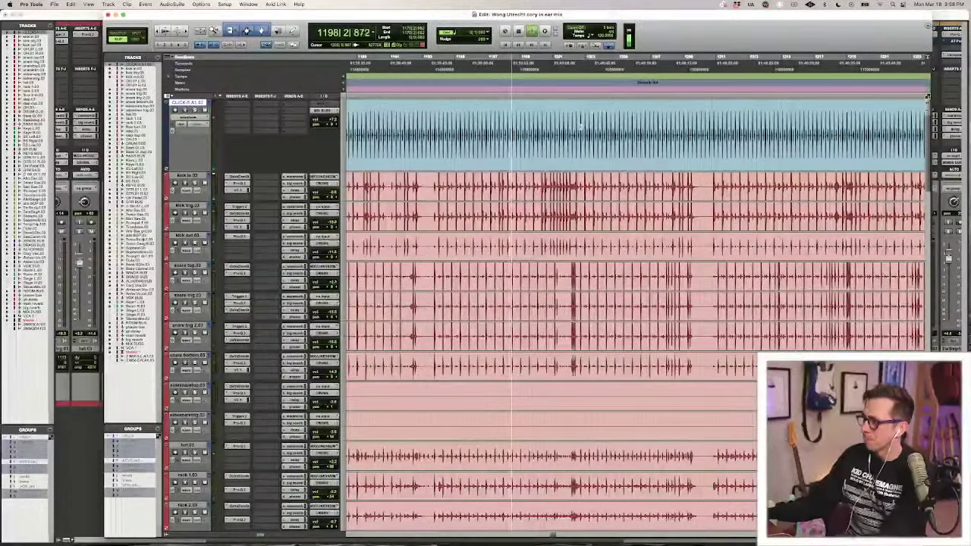
scroll(580, 128, "down", 5)
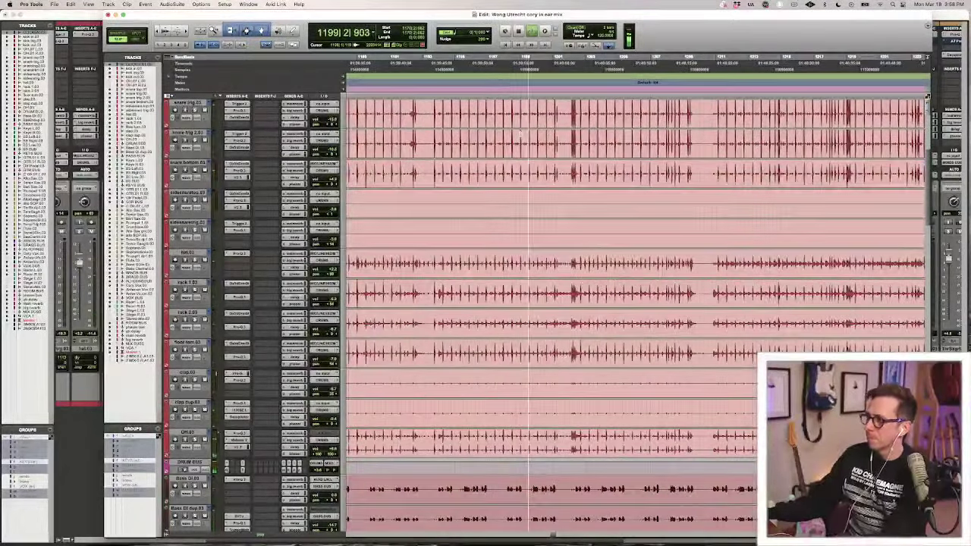
scroll(521, 134, "up", 5)
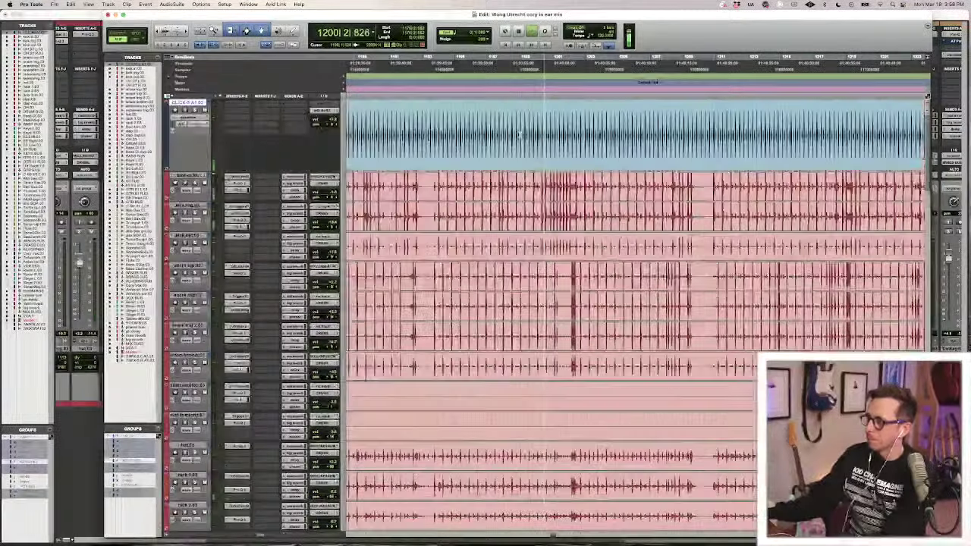
key("t")
key("r")
key("r")
key("r")
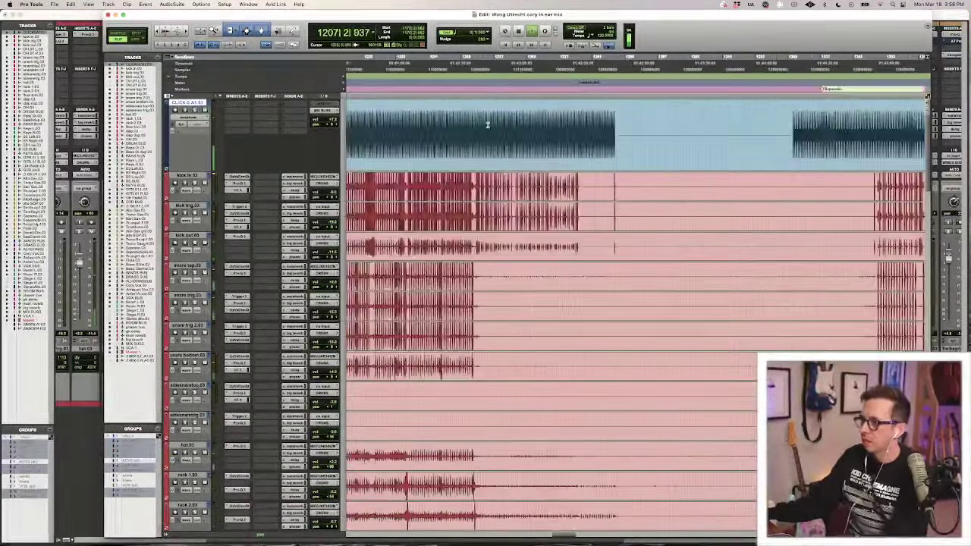
scroll(637, 319, "down", 15)
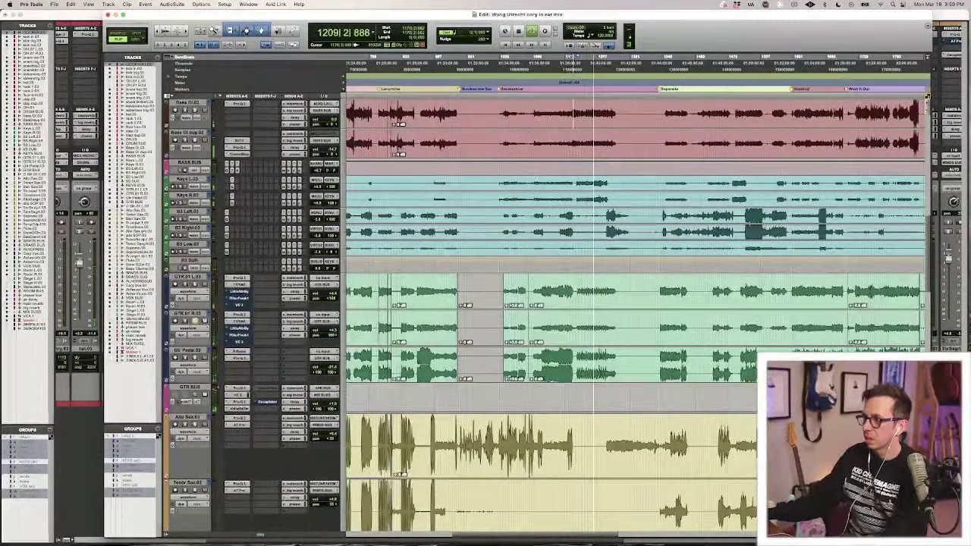
Return to the song's start around bar 1176 and audition the mix from bar 1178.
key("t")
key("t")
key("t")
key("t")
key("t")
key("space")
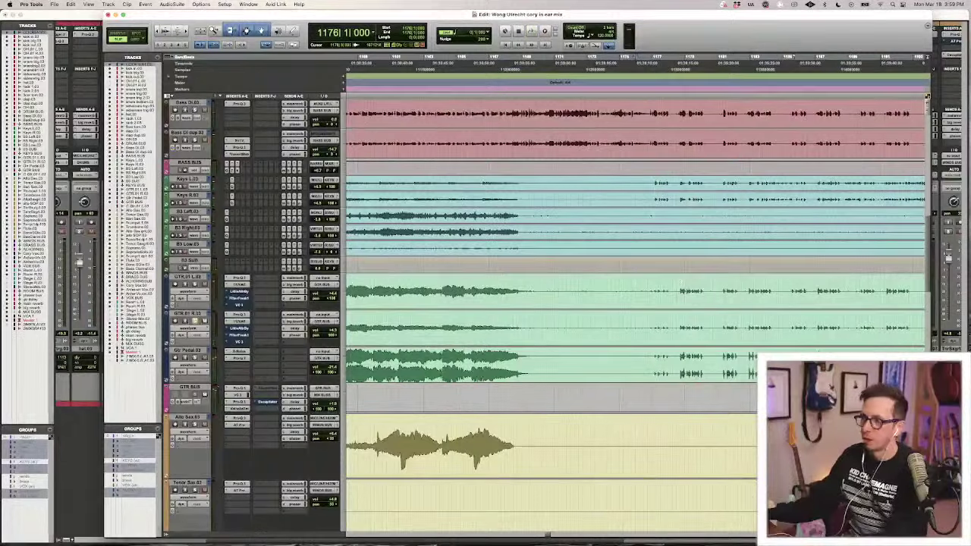
key("t")
key("t")
key("t")
key("space")
scroll(782, 262, "right", 3)
key("r")
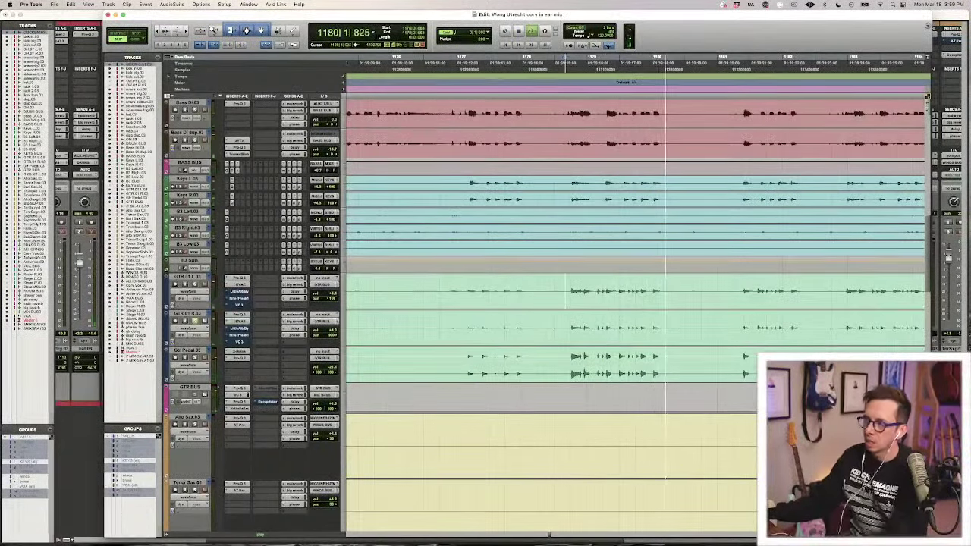
Compare the bass, keys and guitar waveforms with the click and drum tracks while the mix plays around bar 1188.
key("t")
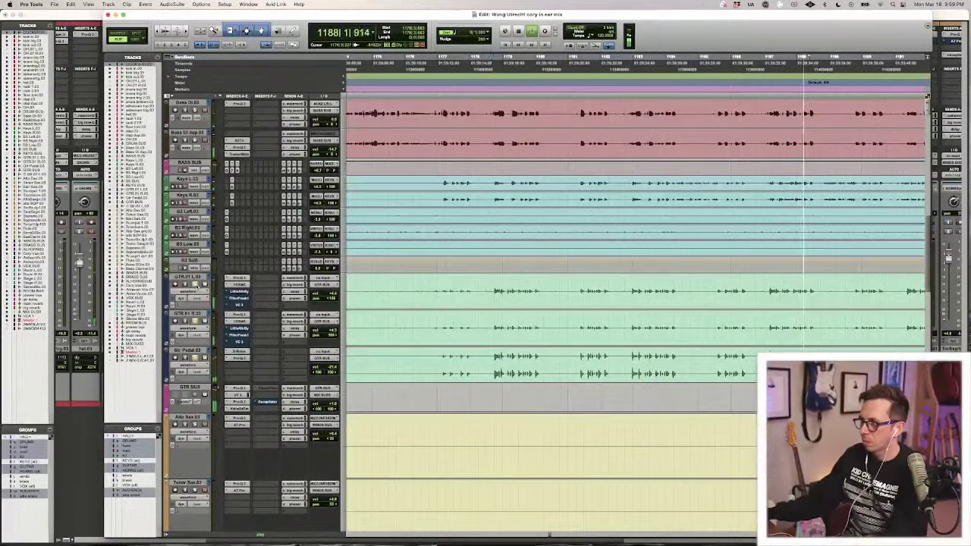
scroll(720, 298, "right", 4)
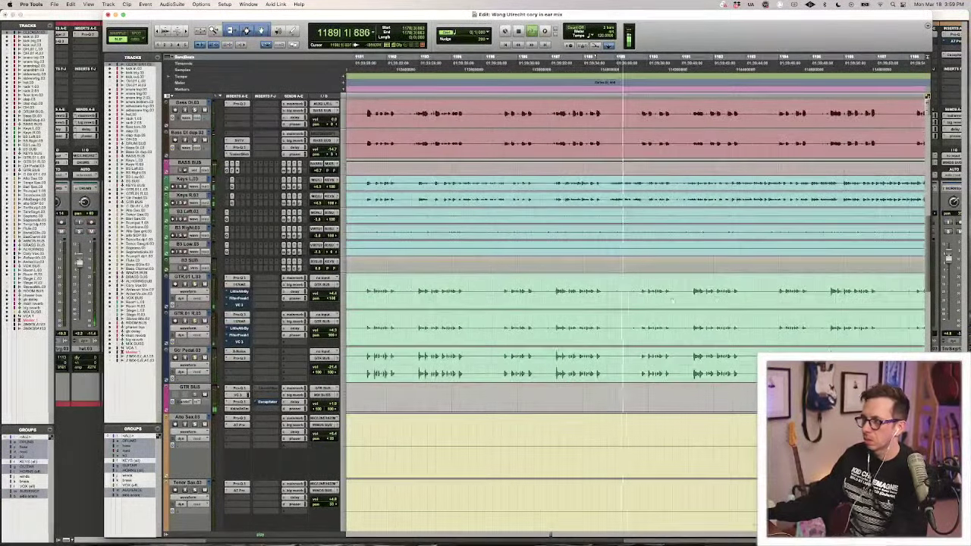
scroll(584, 281, "up", 10)
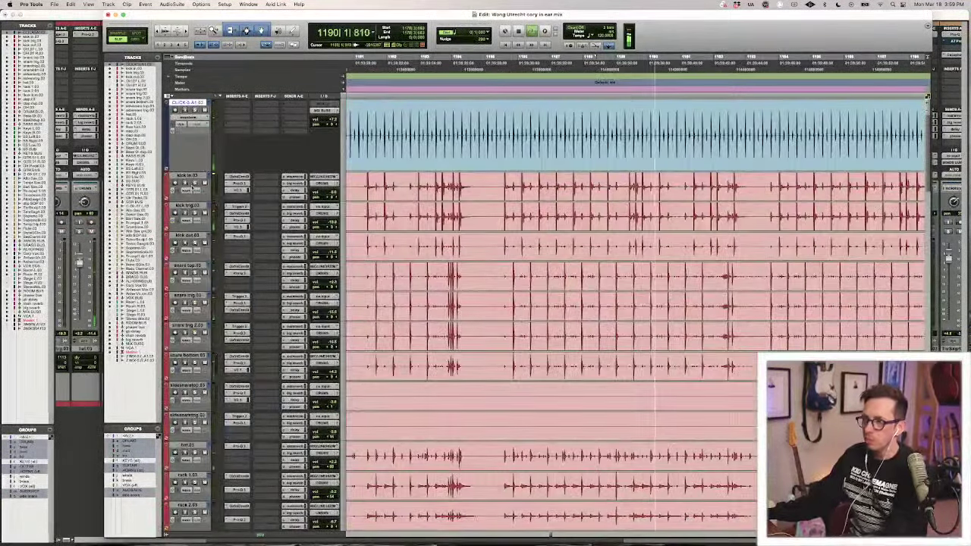
scroll(687, 212, "down", 8)
scroll(688, 212, "up", 5)
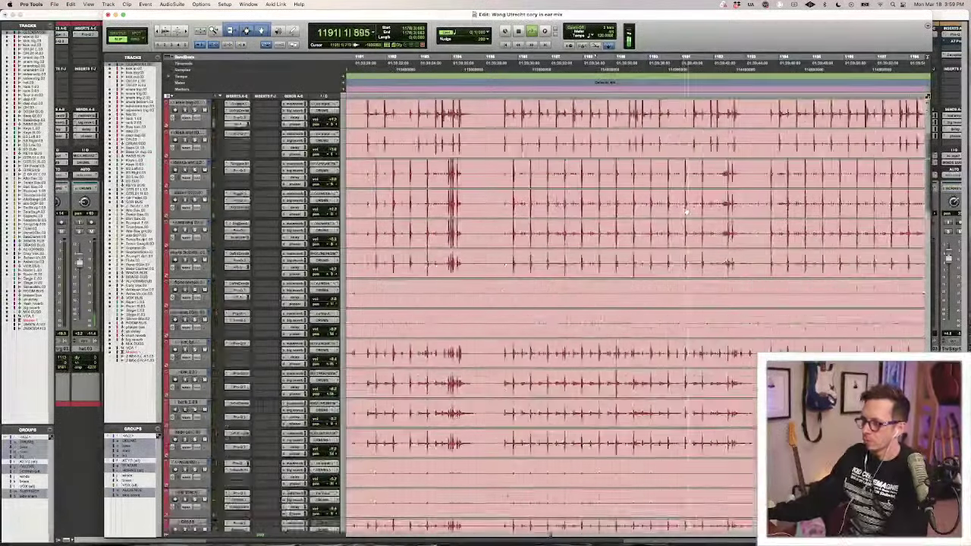
scroll(685, 213, "down", 9)
Examine the toms, overheads, bass and keys around bar 1196 at wider and closer time scales during playback.
key("r")
key("r")
key("r")
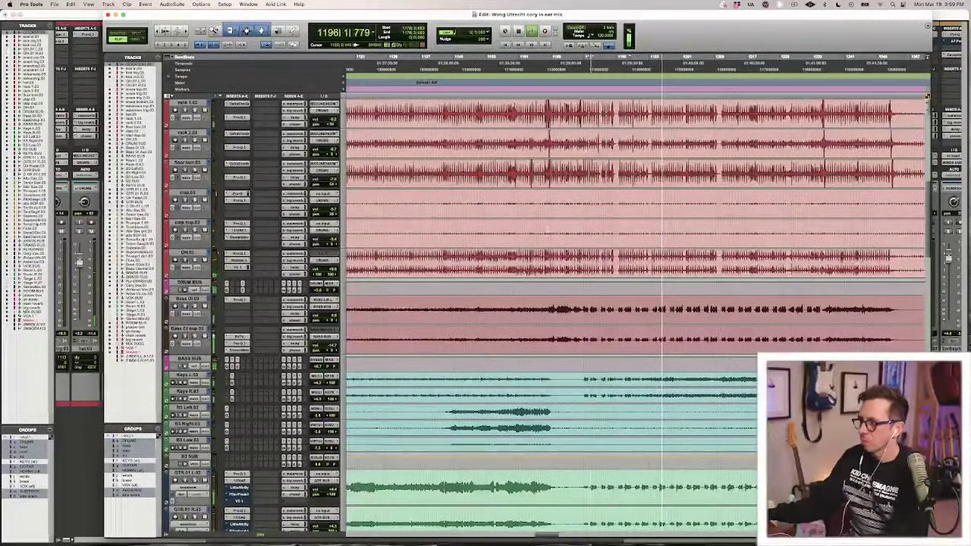
key("t")
key("t")
key("t")
key("r")
key("r")
key("r")
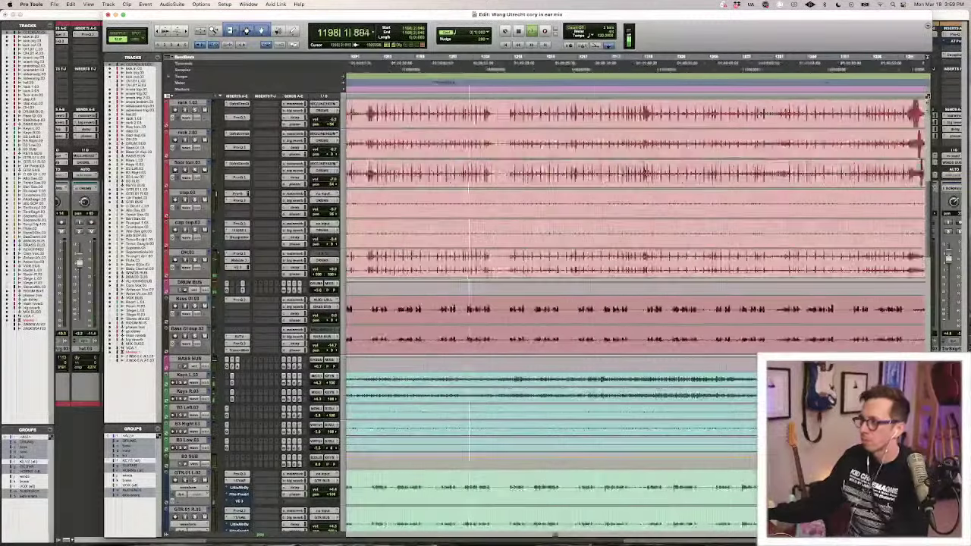
key("super+bracketright")
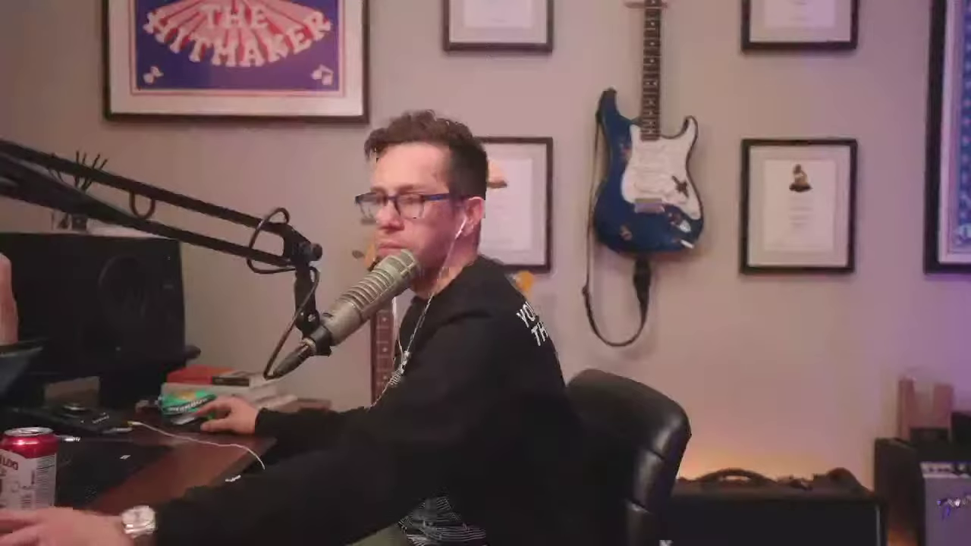